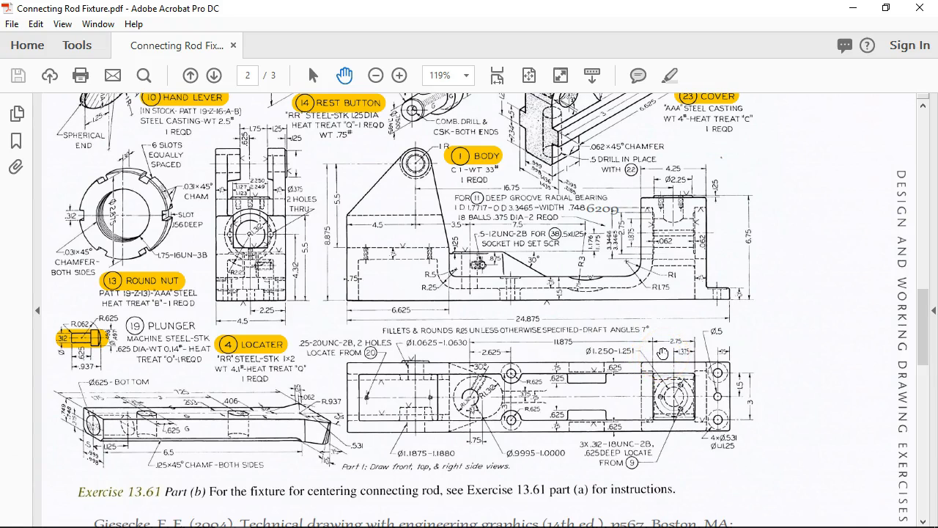
- Minimize the Connecting Rod Fixture PDF in Acrobat to bring back the 01 Body part
{"action": "left_click", "coordinate": [853, 7]}
{"action": "scroll", "coordinate": [515, 307], "scroll_direction": "down", "scroll_amount": 3}
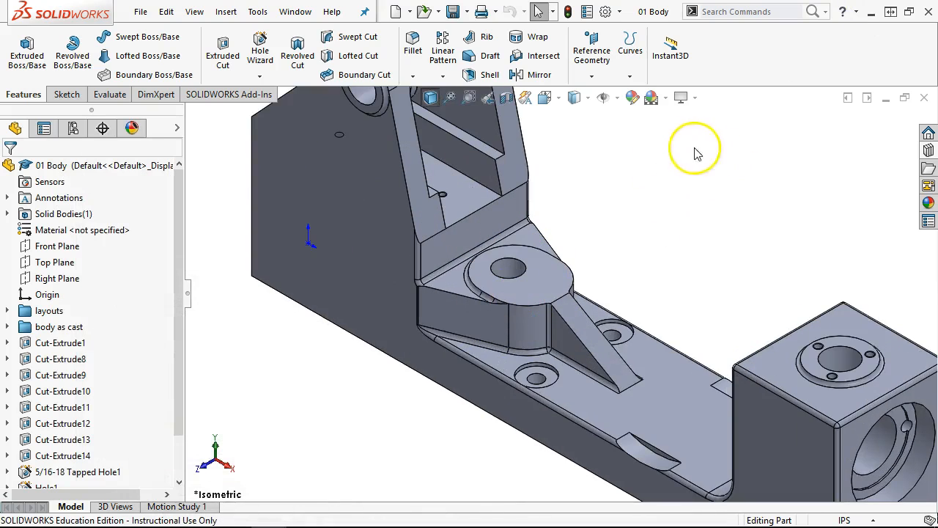
- Orbit to the central boss and select the flat sloped face to its left for a hole
{"action": "middle_click_drag", "start_coordinate": [693, 151], "coordinate": [646, 197]}
{"action": "scroll", "coordinate": [614, 282], "scroll_direction": "down", "scroll_amount": 2}
{"action": "middle_click_drag", "start_coordinate": [608, 273], "coordinate": [653, 256]}
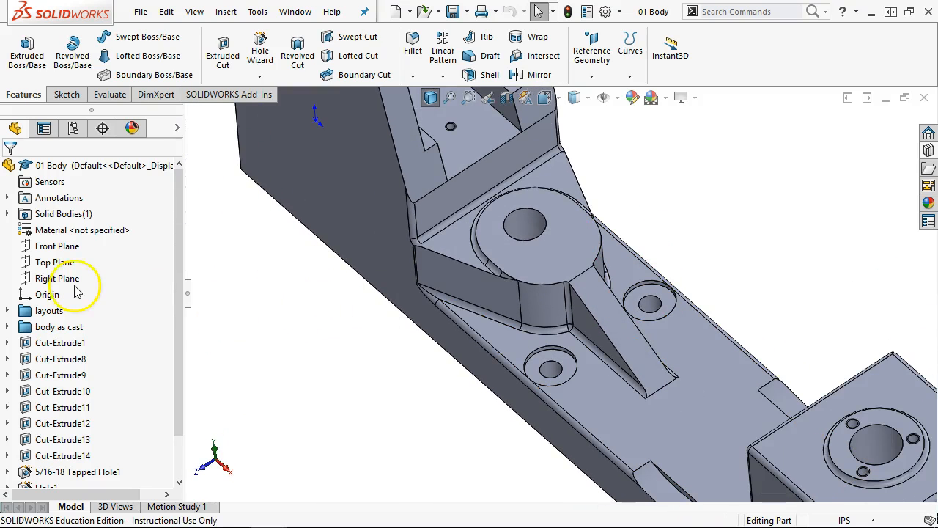
{"action": "middle_click_drag", "start_coordinate": [696, 189], "coordinate": [681, 159]}
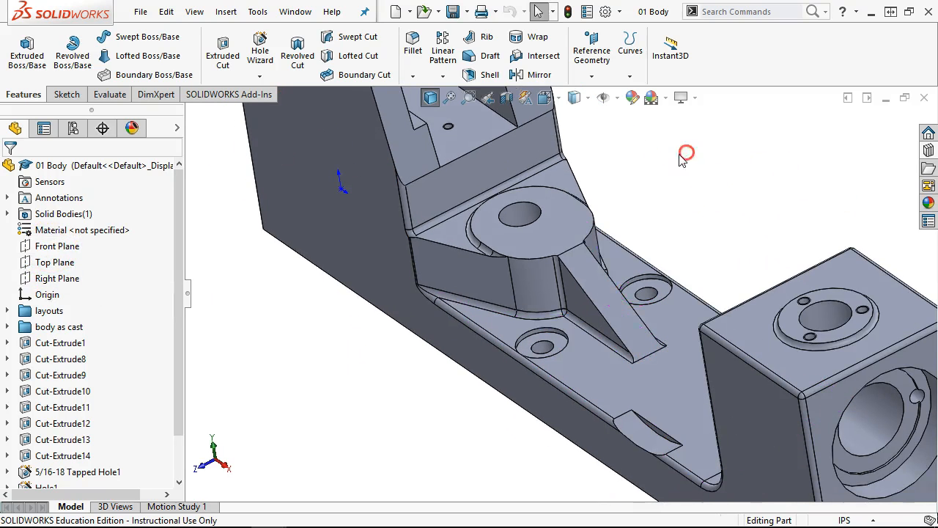
{"action": "left_click", "coordinate": [540, 277]}
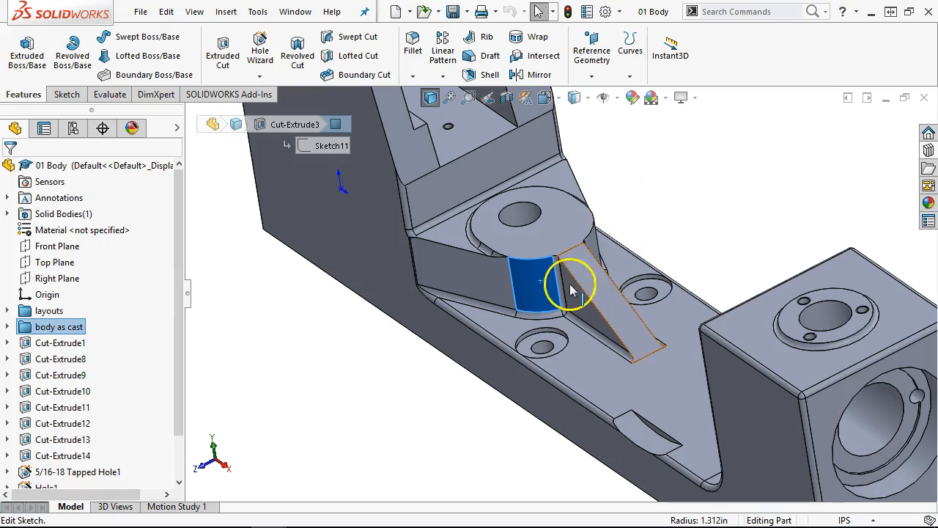
{"action": "left_click", "coordinate": [490, 287]}
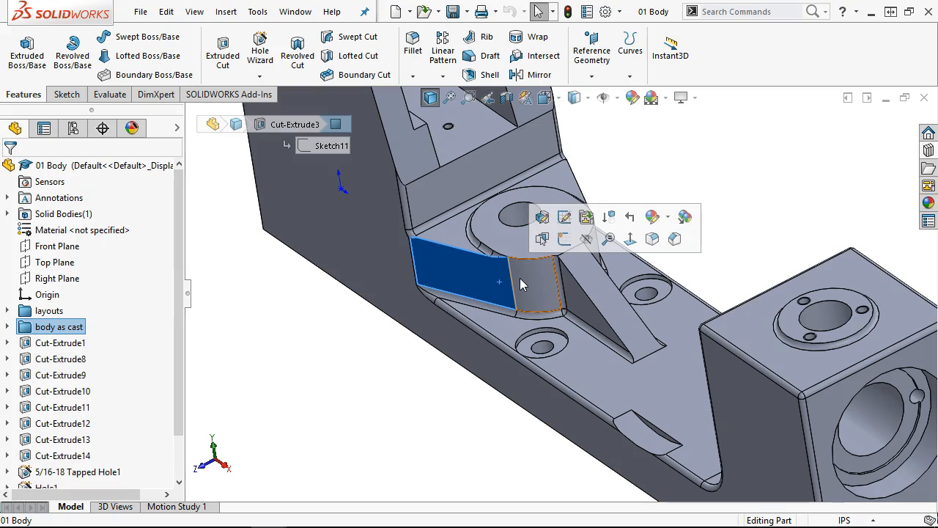
{"action": "right_click", "coordinate": [439, 266]}
{"action": "left_click", "coordinate": [429, 178]}
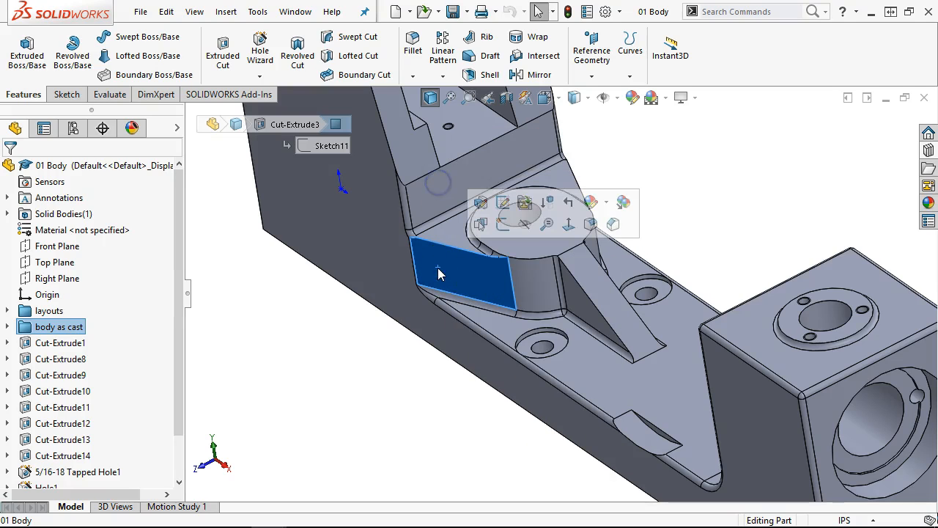
{"action": "key", "text": "s"}
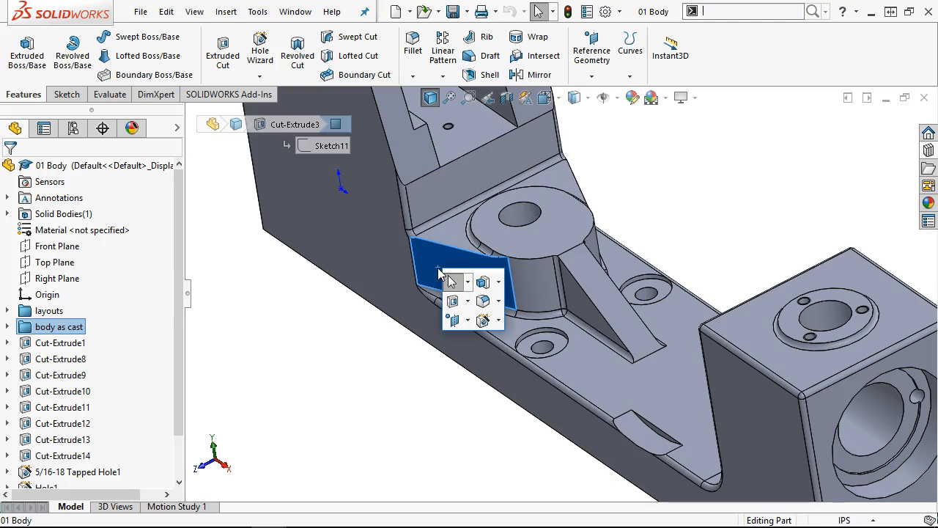
- Specify a Hole Wizard tapped hole, ANSI Inch 1/2-13, with an Up To Next end condition
{"action": "left_click", "coordinate": [497, 324]}
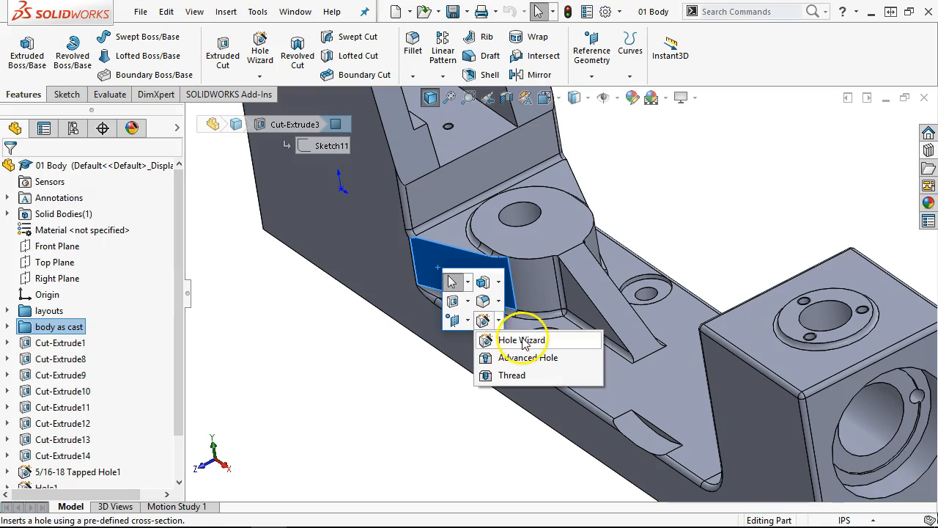
{"action": "left_click", "coordinate": [506, 335]}
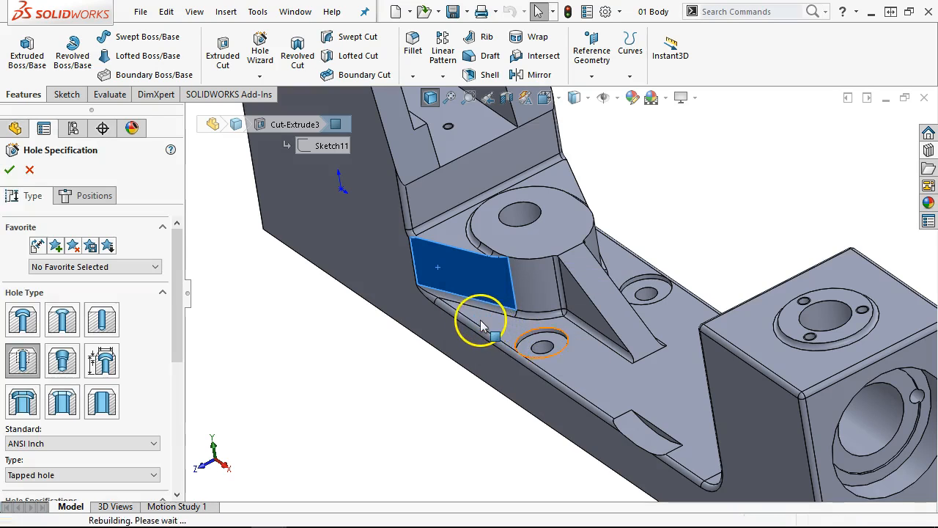
{"action": "left_click", "coordinate": [23, 353]}
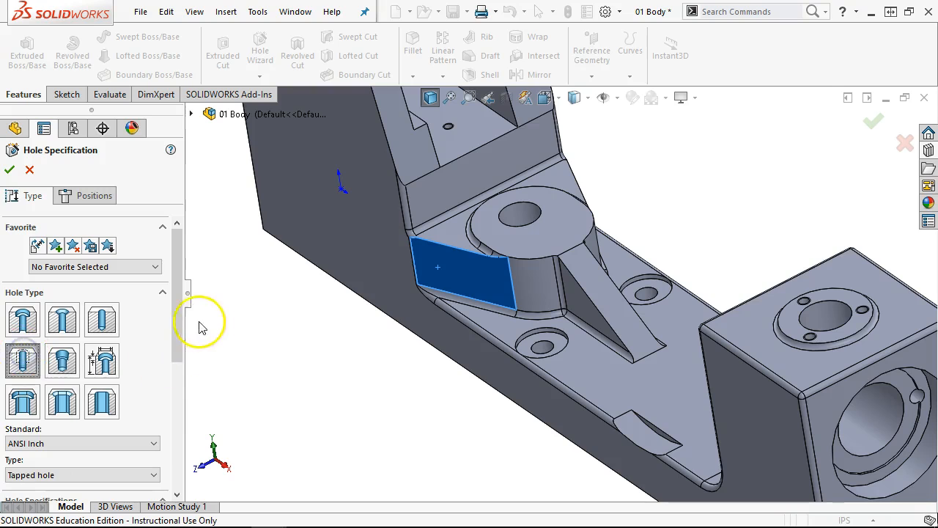
{"action": "left_click_drag", "start_coordinate": [174, 325], "coordinate": [192, 425]}
{"action": "left_click", "coordinate": [132, 312]}
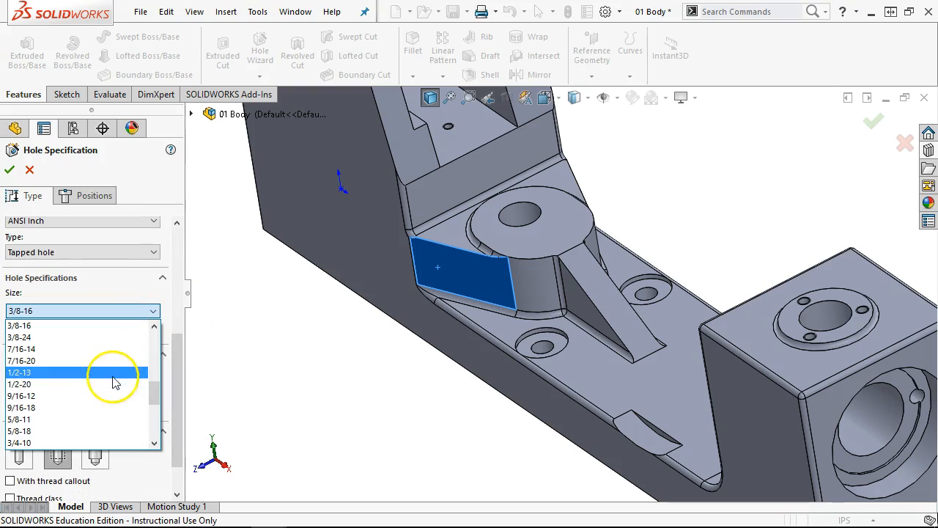
{"action": "left_click", "coordinate": [110, 372]}
{"action": "left_click_drag", "start_coordinate": [175, 362], "coordinate": [181, 383]}
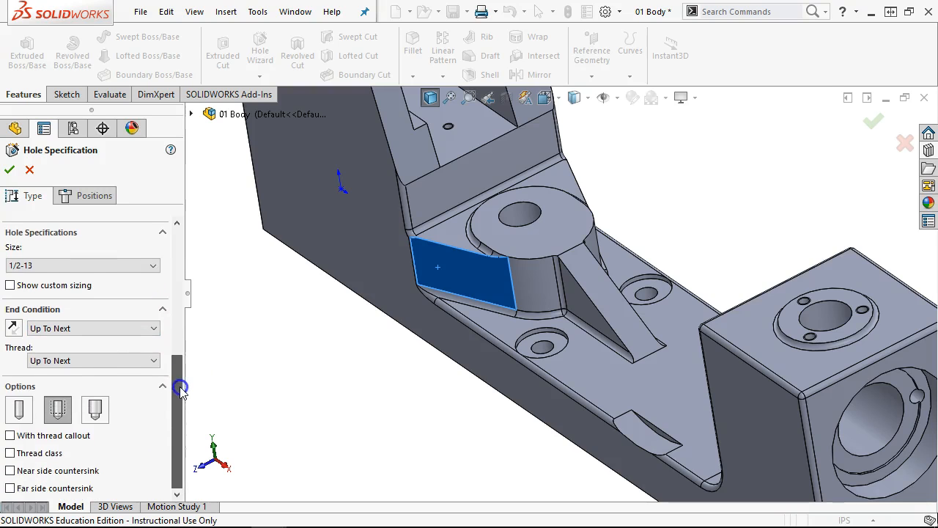
{"action": "left_click", "coordinate": [88, 195]}
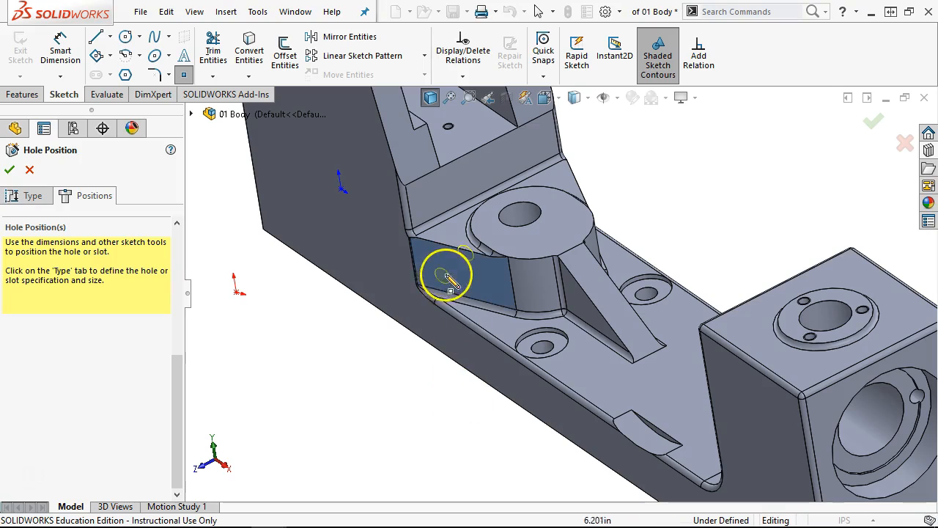
- Place the hole's centre point on the sloped face and view the face straight on
{"action": "left_click", "coordinate": [489, 276]}
{"action": "right_click", "coordinate": [375, 378]}
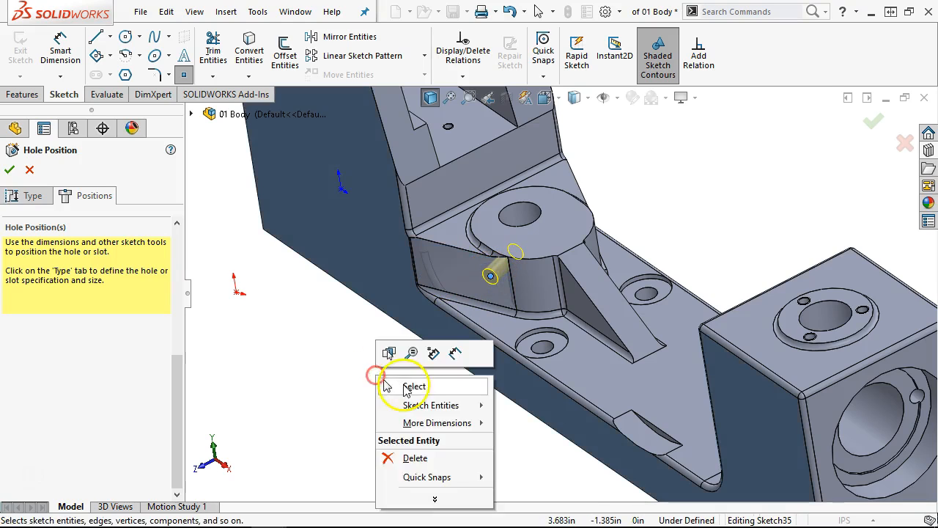
{"action": "left_click", "coordinate": [408, 389]}
{"action": "key", "text": "ctrl+8"}
{"action": "scroll", "coordinate": [505, 326], "scroll_direction": "down", "scroll_amount": 6}
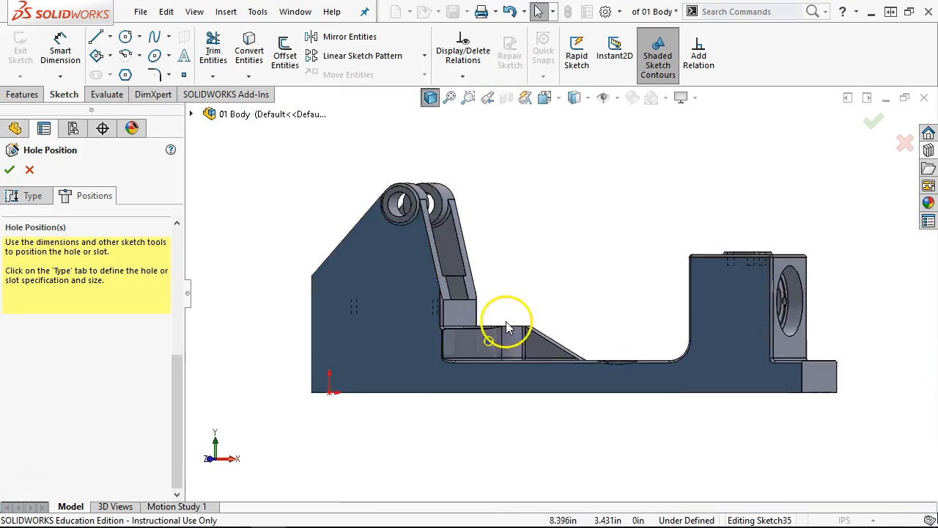
- Show temporary axes and make the hole centre coincident with the boss's central axis
{"action": "left_click", "coordinate": [617, 97]}
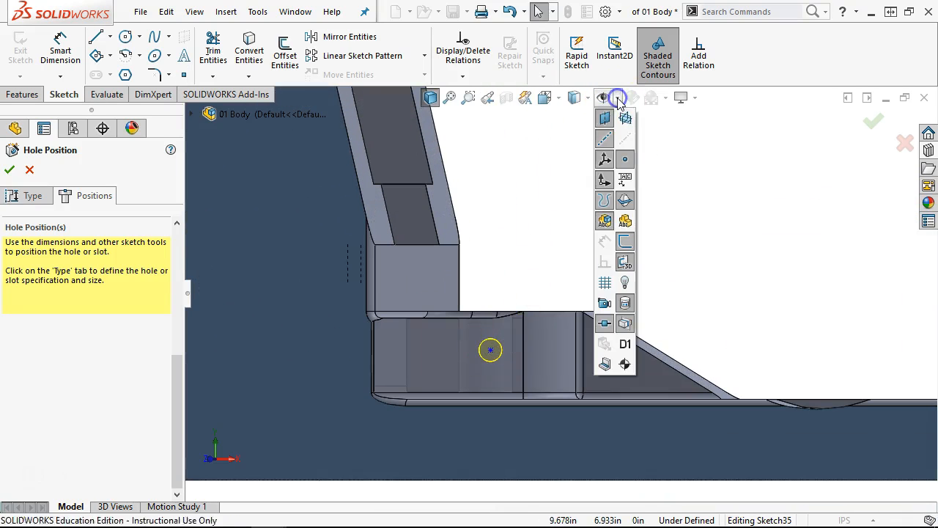
{"action": "left_click", "coordinate": [631, 141]}
{"action": "middle_click_drag", "start_coordinate": [540, 161], "coordinate": [542, 201]}
{"action": "scroll", "coordinate": [546, 264], "scroll_direction": "down", "scroll_amount": 5}
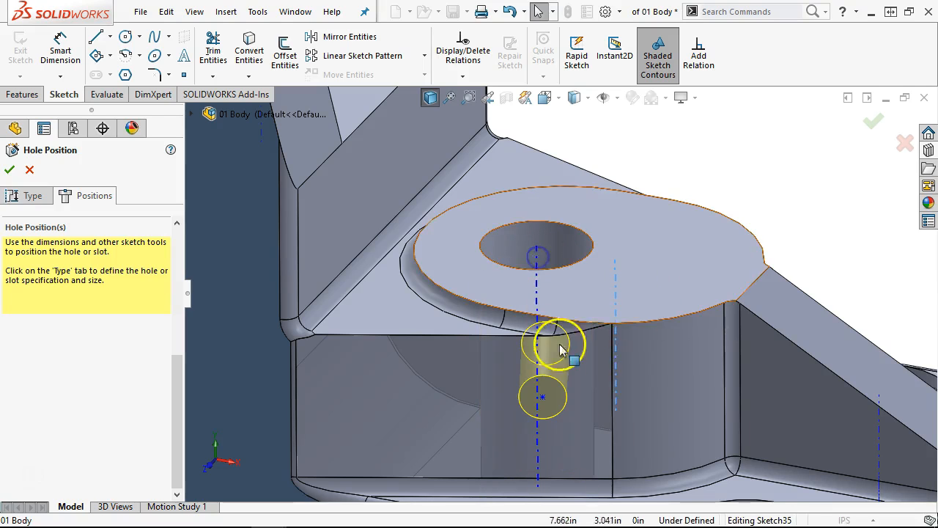
{"action": "left_click", "coordinate": [542, 398], "text": "ctrl"}
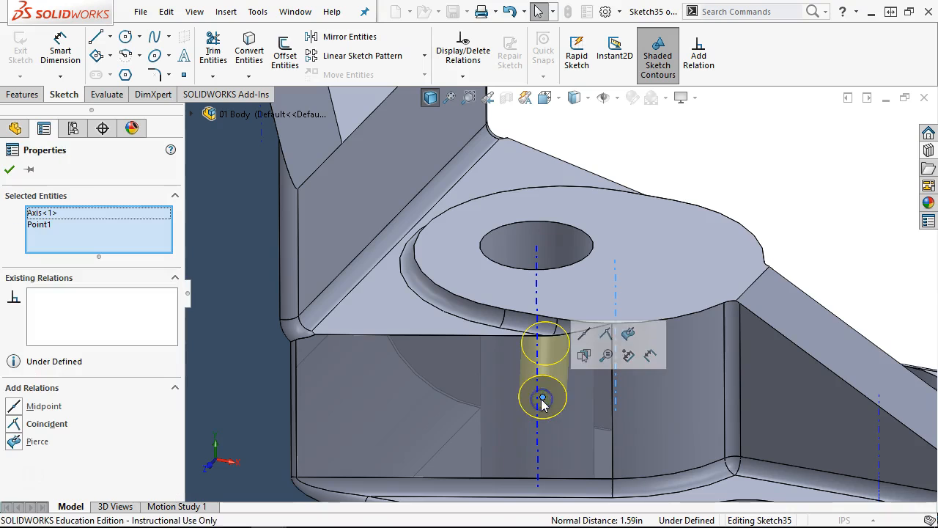
{"action": "left_click", "coordinate": [607, 335]}
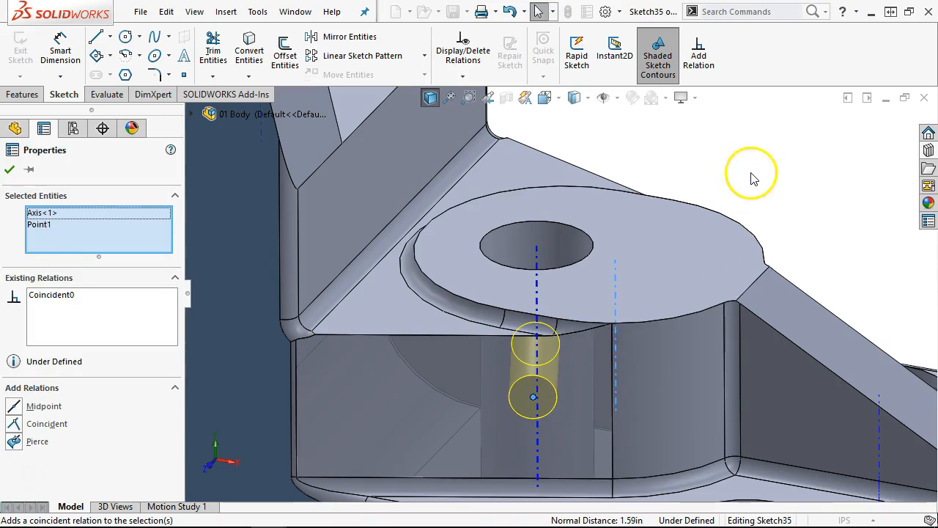
- Check the connecting rod PDF drawing, then minimize it again
{"action": "key", "text": "Escape"}
{"action": "left_click", "coordinate": [235, 513]}
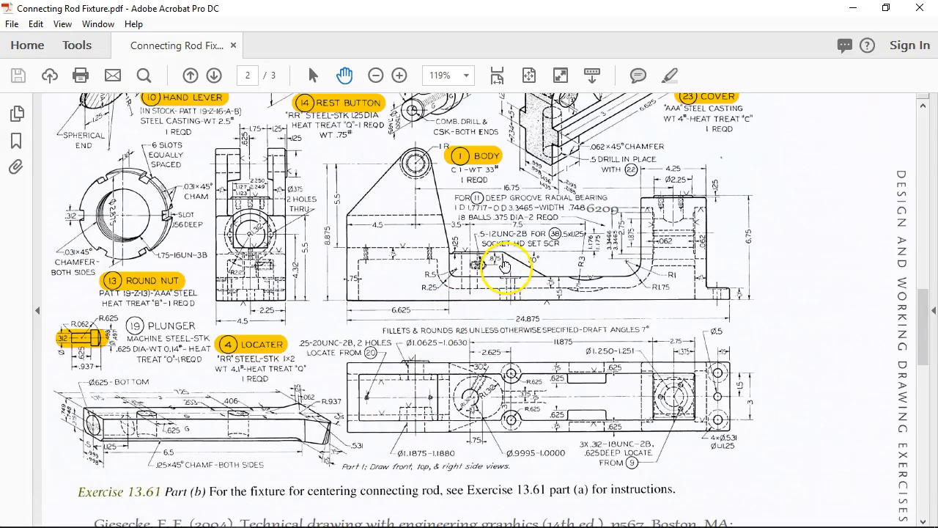
{"action": "left_click", "coordinate": [867, 11]}
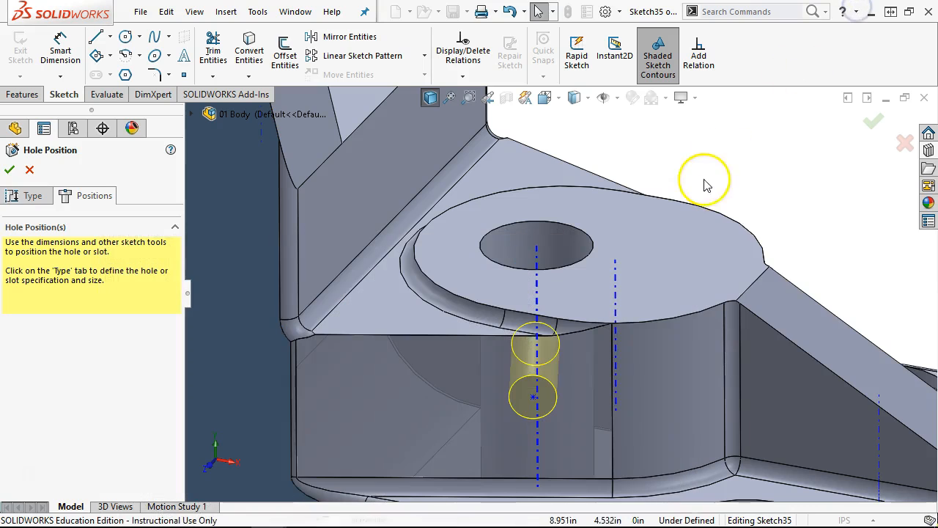
- Dimension the hole centre 0.875 in horizontally from the vertical edge with Smart Dimension
{"action": "right_click", "coordinate": [702, 148]}
{"action": "left_click", "coordinate": [783, 132]}
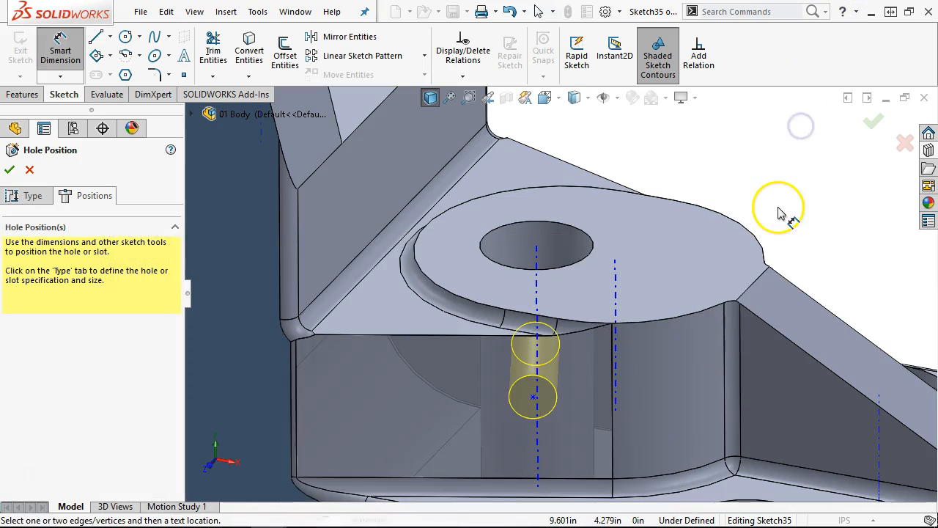
{"action": "key", "text": "f"}
{"action": "scroll", "coordinate": [496, 325], "scroll_direction": "down", "scroll_amount": 5}
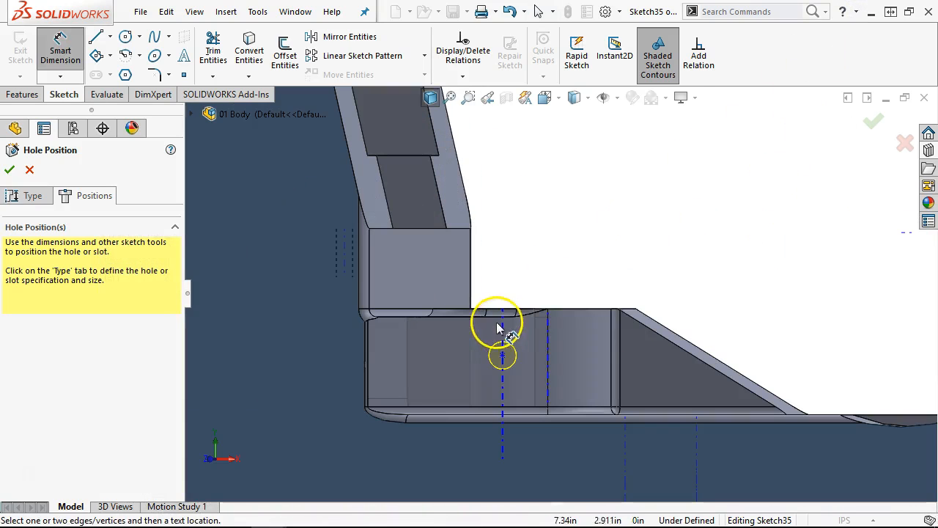
{"action": "left_click", "coordinate": [548, 310]}
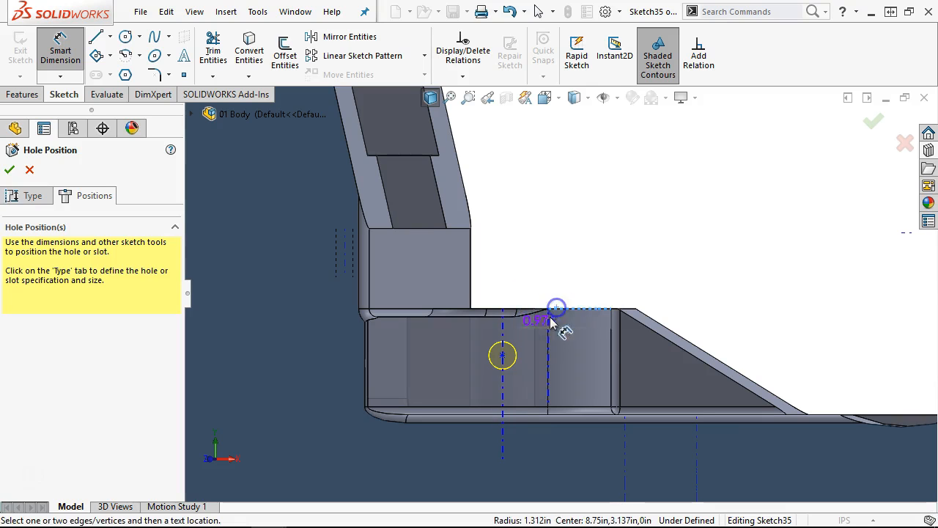
{"action": "left_click", "coordinate": [502, 356]}
{"action": "left_click", "coordinate": [627, 275]}
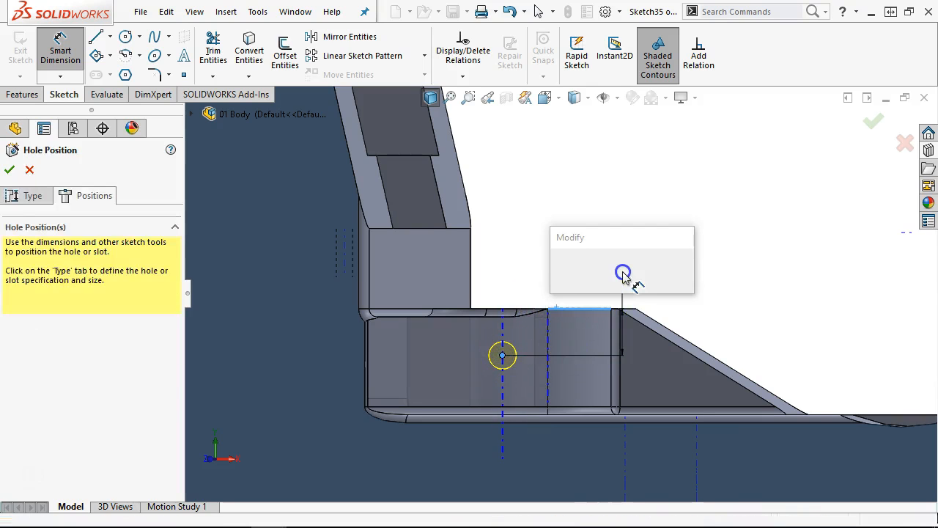
{"action": "type", "text": ".87"}
{"action": "key", "text": "Return"}
{"action": "right_click", "coordinate": [575, 192]}
{"action": "left_click", "coordinate": [620, 237]}
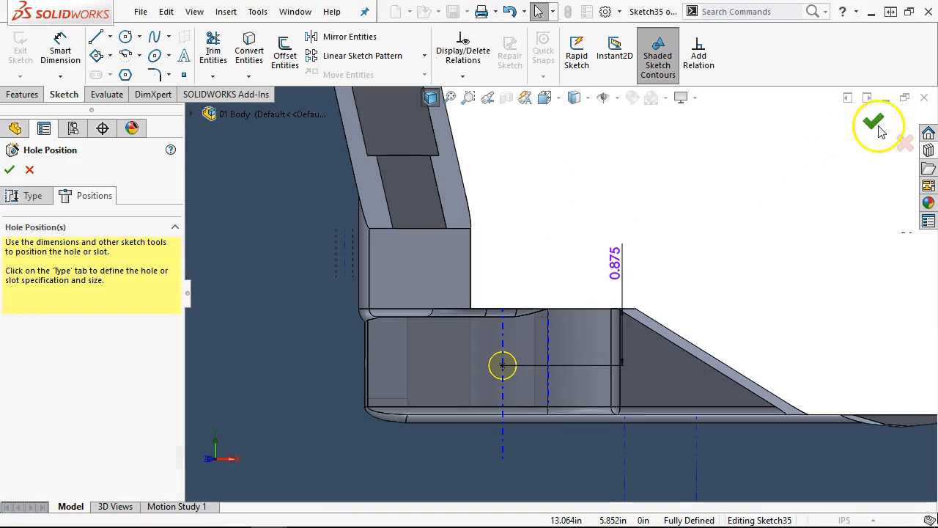
- Suppress the 1/2-13 Tapped Hole1 feature from the feature tree
{"action": "scroll", "coordinate": [667, 198], "scroll_direction": "up", "scroll_amount": 3}
{"action": "middle_click_drag", "start_coordinate": [667, 198], "coordinate": [664, 242]}
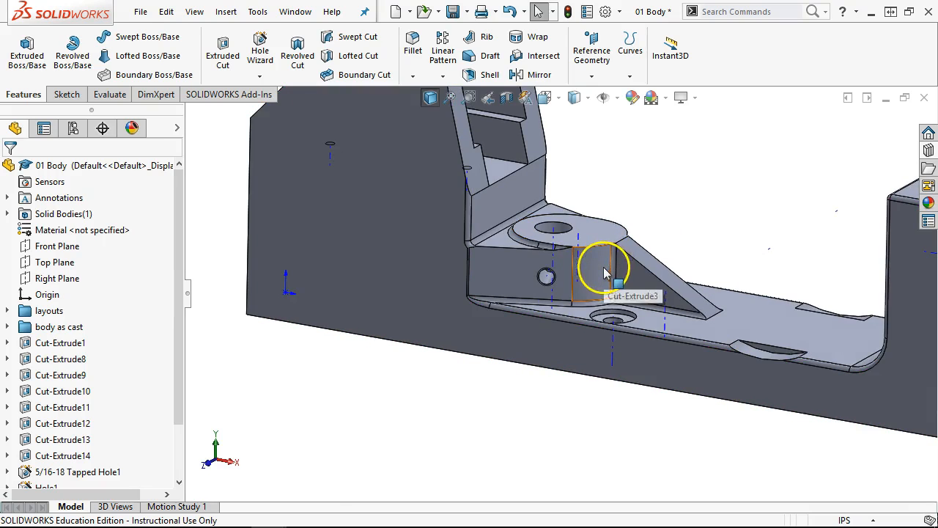
{"action": "scroll", "coordinate": [565, 280], "scroll_direction": "down", "scroll_amount": 2}
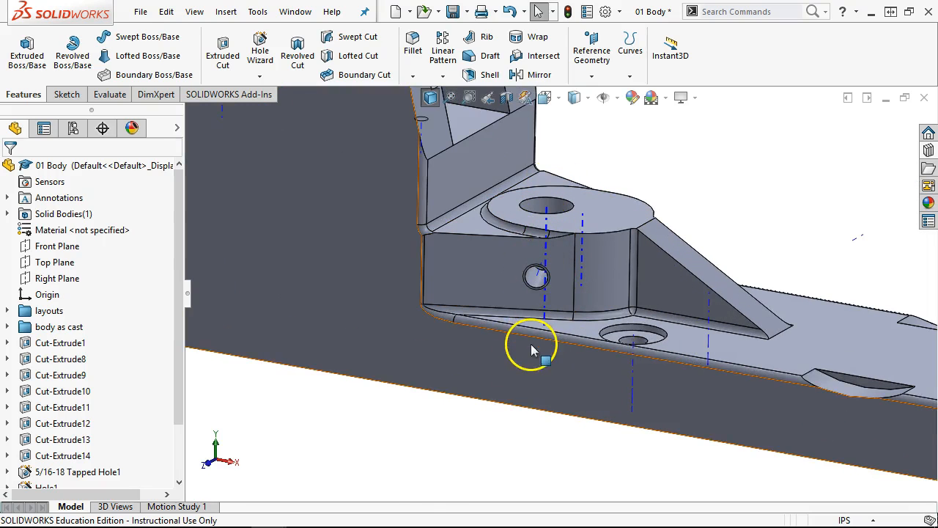
{"action": "middle_click_drag", "start_coordinate": [415, 493], "coordinate": [431, 522]}
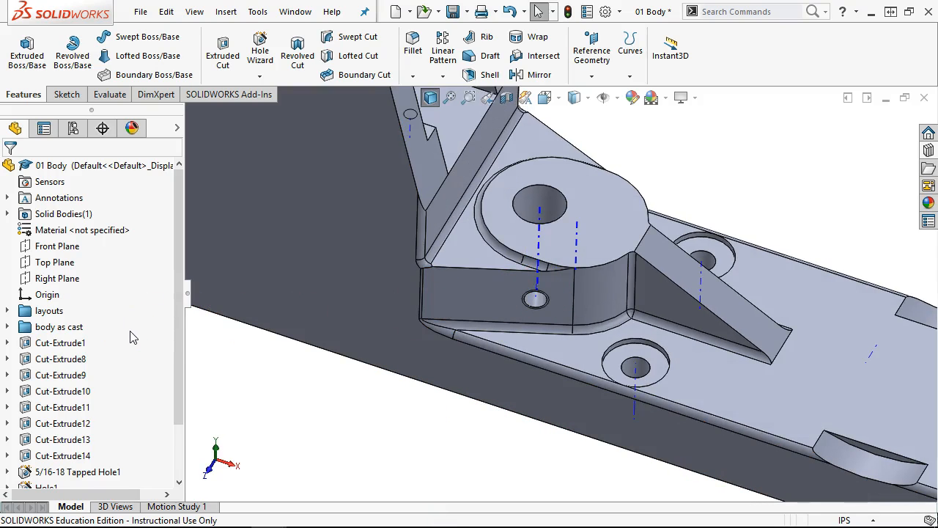
{"action": "left_click_drag", "start_coordinate": [178, 301], "coordinate": [187, 393]}
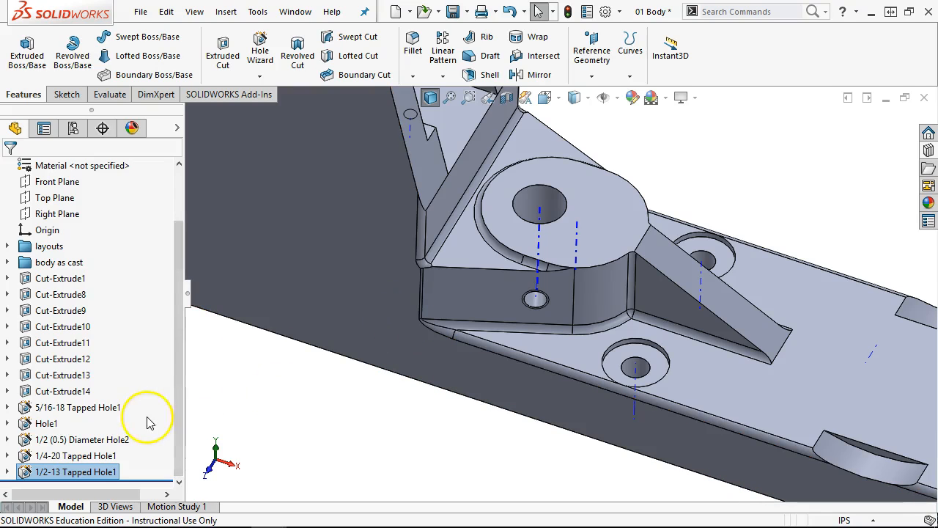
{"action": "right_click", "coordinate": [143, 477]}
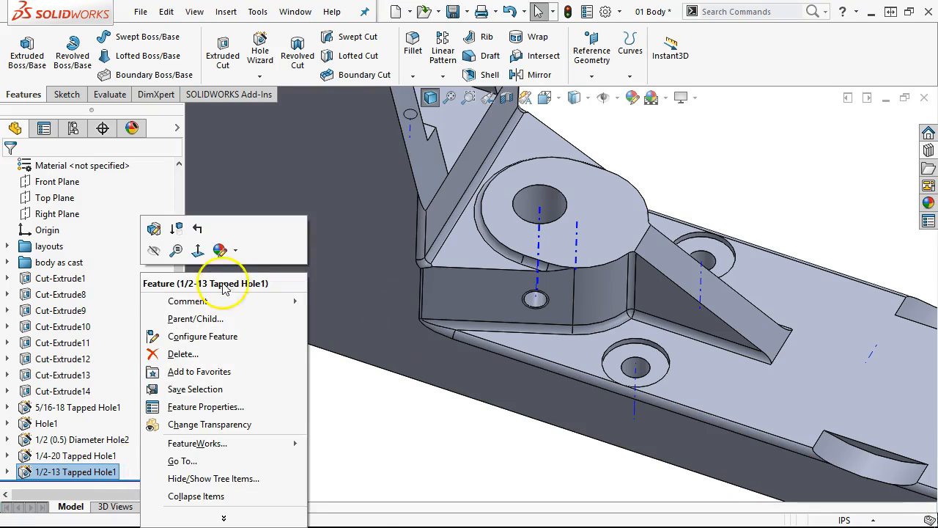
{"action": "left_click", "coordinate": [175, 228]}
{"action": "left_click", "coordinate": [304, 417]}
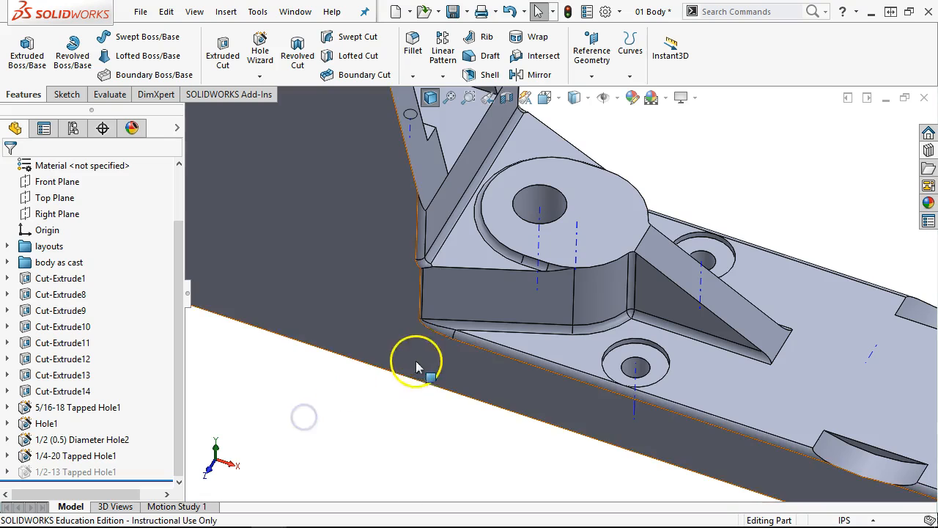
- Hide the temporary axes and rotate the model to face the boss
{"action": "middle_click_drag", "start_coordinate": [477, 340], "coordinate": [479, 330]}
{"action": "scroll", "coordinate": [479, 332], "scroll_direction": "up", "scroll_amount": 1}
{"action": "left_click", "coordinate": [614, 98]}
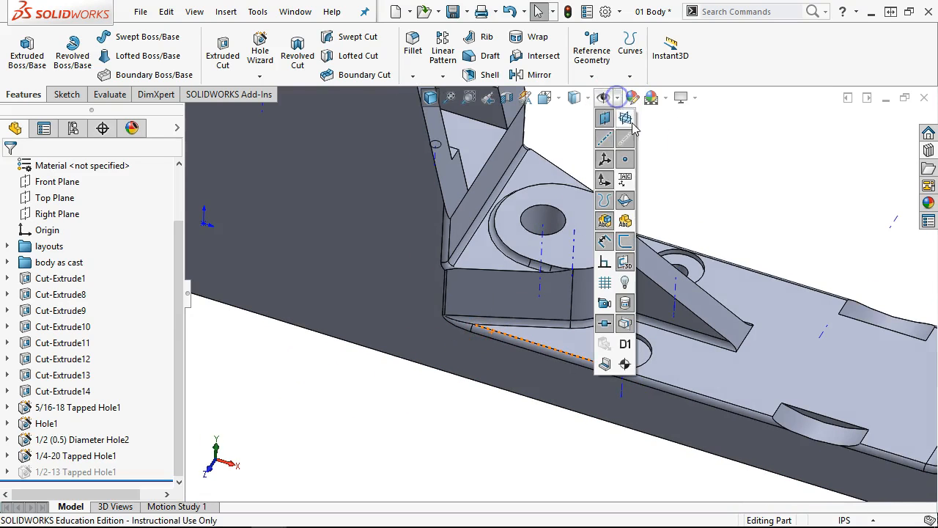
{"action": "left_click", "coordinate": [625, 142]}
{"action": "middle_click_drag", "start_coordinate": [739, 182], "coordinate": [670, 205]}
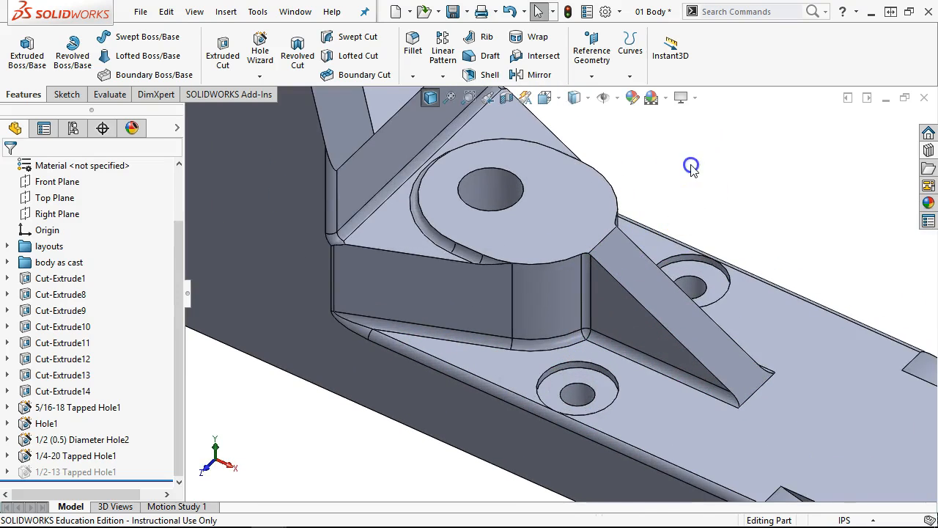
{"action": "middle_click_drag", "start_coordinate": [687, 163], "coordinate": [692, 169]}
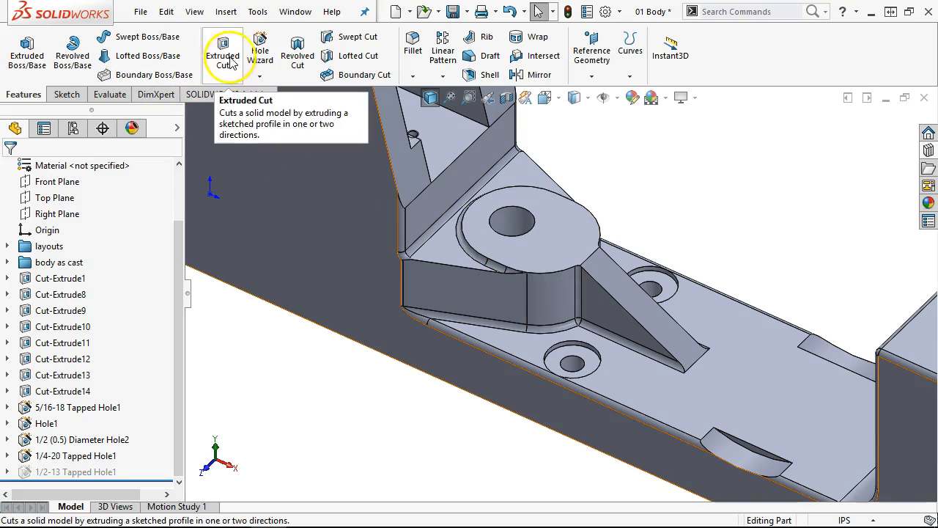
- Start a new 1/2-13 Up To Next tapped hole and position it with a 3D sketch
{"action": "left_click", "coordinate": [259, 53]}
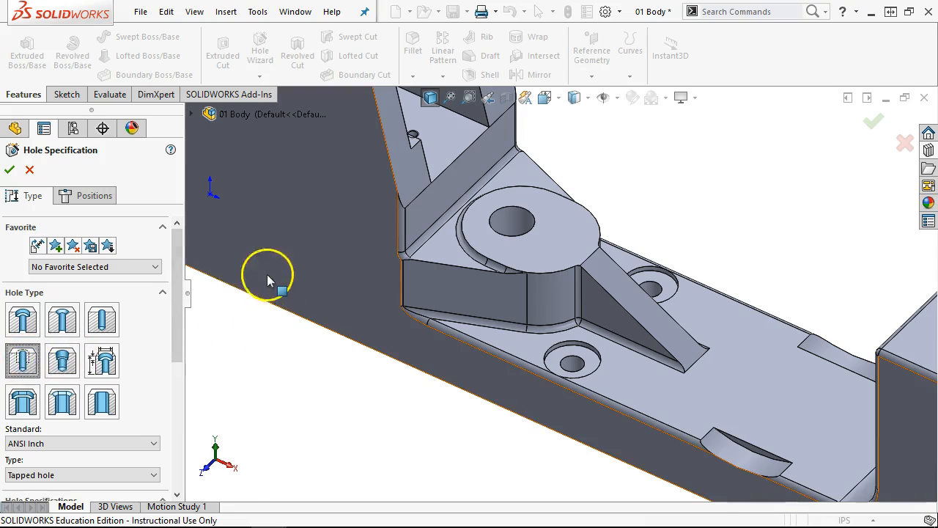
{"action": "left_click_drag", "start_coordinate": [179, 293], "coordinate": [188, 431]}
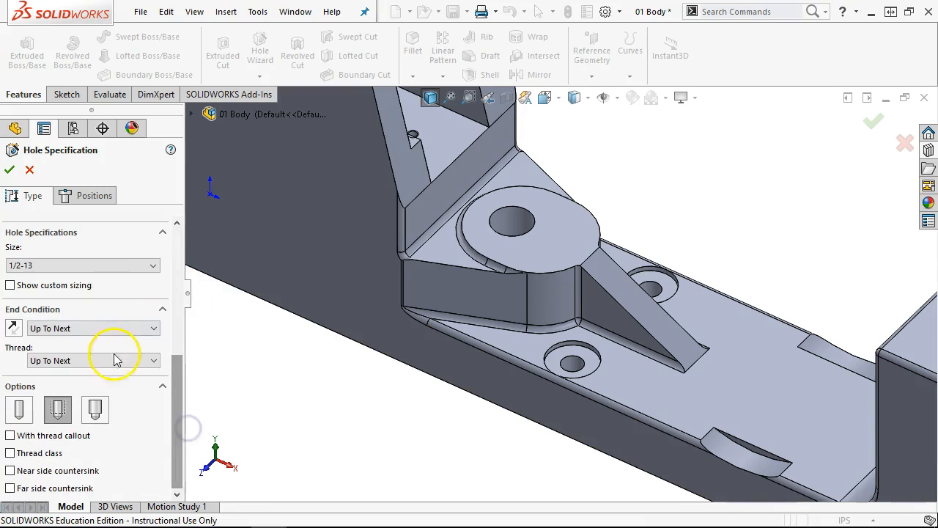
{"action": "left_click", "coordinate": [76, 195]}
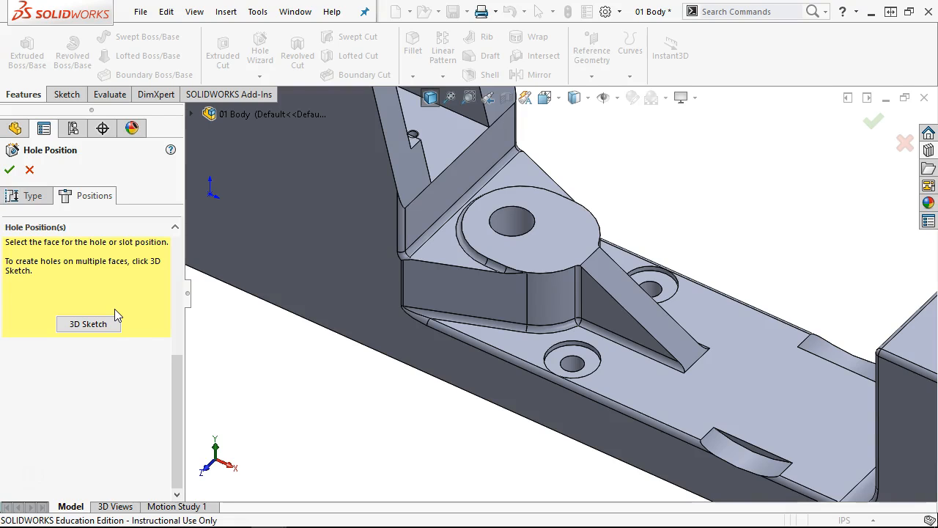
{"action": "left_click", "coordinate": [88, 324]}
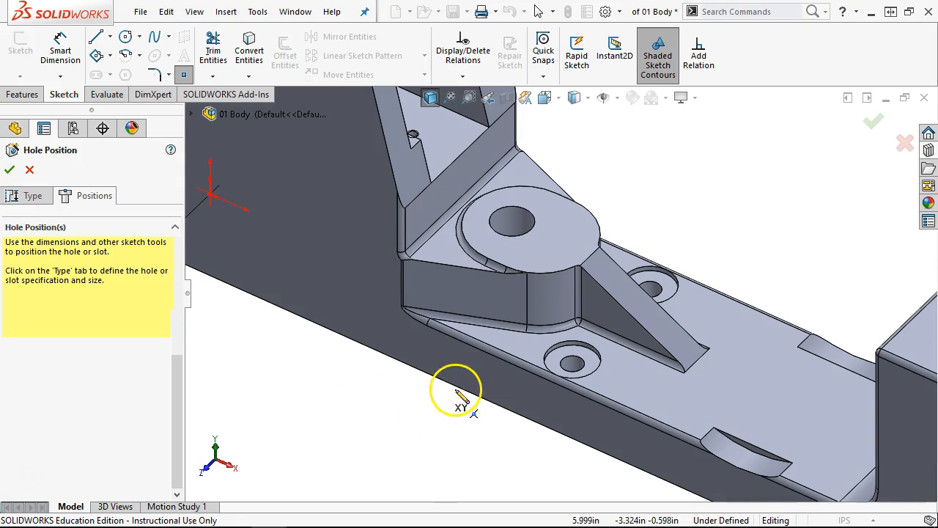
- Place the hole point on the boss's curved face and slide it to a new spot
{"action": "left_click", "coordinate": [547, 298]}
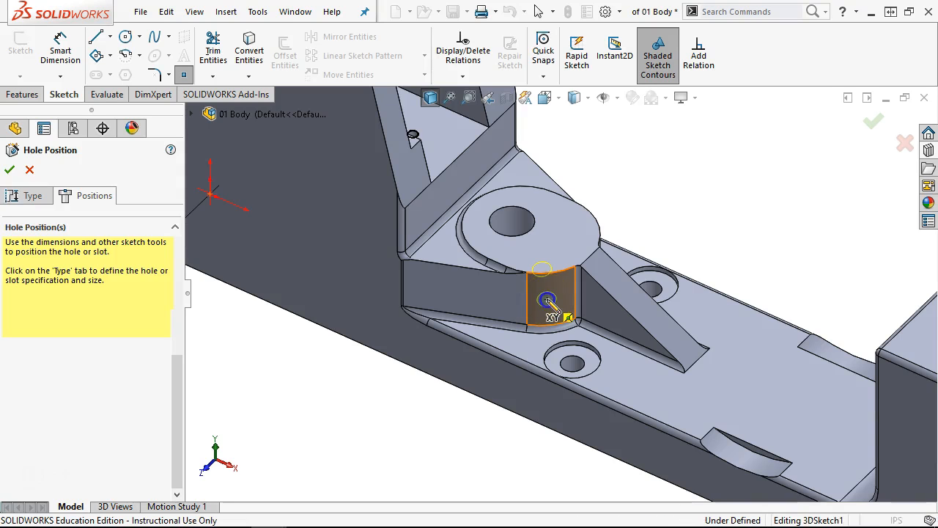
{"action": "right_click", "coordinate": [665, 184]}
{"action": "left_click", "coordinate": [688, 192]}
{"action": "middle_click_drag", "start_coordinate": [687, 195], "coordinate": [676, 162]}
{"action": "scroll", "coordinate": [525, 212], "scroll_direction": "down", "scroll_amount": 3}
{"action": "mouse_move", "coordinate": [536, 330]}
{"action": "left_mouse_down"}
{"action": "mouse_move", "coordinate": [572, 332]}
{"action": "mouse_move", "coordinate": [557, 329]}
{"action": "left_mouse_up"}
{"action": "mouse_move", "coordinate": [697, 203]}
{"action": "middle_mouse_down"}
{"action": "mouse_move", "coordinate": [693, 213]}
{"action": "mouse_move", "coordinate": [682, 202]}
{"action": "middle_mouse_up"}
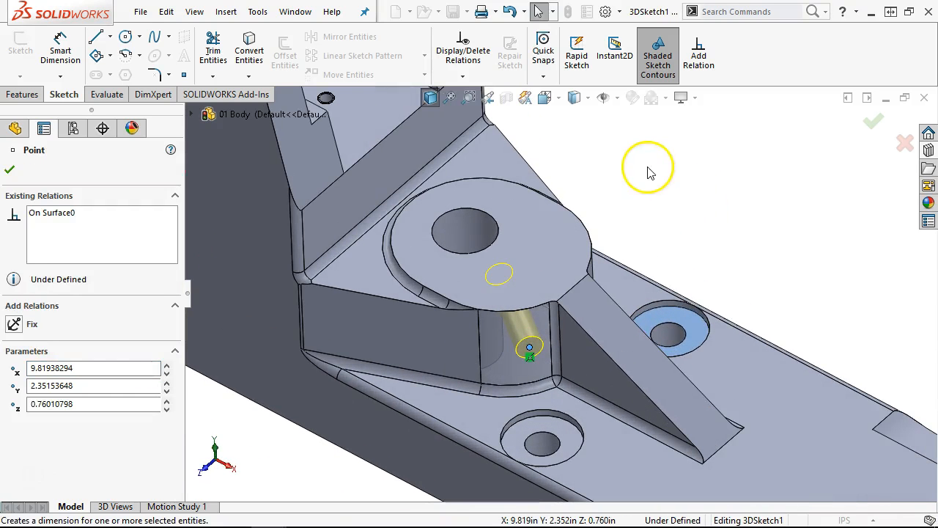
- Show temporary axes, try a coincident relation between the point and the pad axis, then undo it
{"action": "left_click", "coordinate": [617, 98]}
{"action": "left_click", "coordinate": [625, 117]}
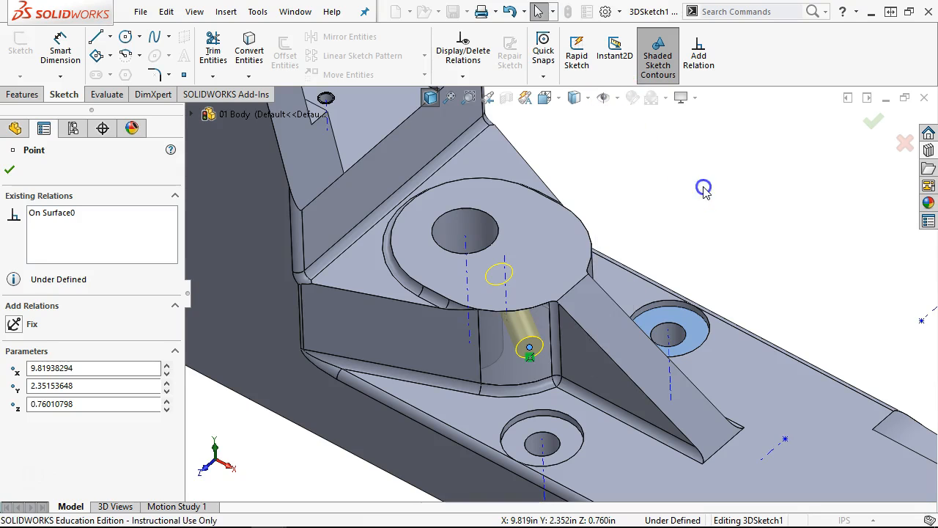
{"action": "left_click", "coordinate": [466, 245]}
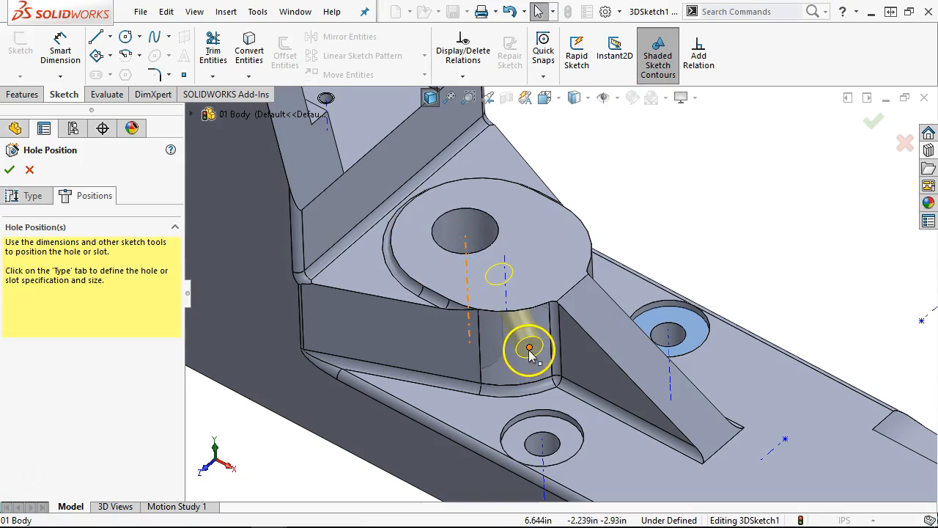
{"action": "left_click", "coordinate": [529, 348], "text": "ctrl"}
{"action": "left_click", "coordinate": [594, 282]}
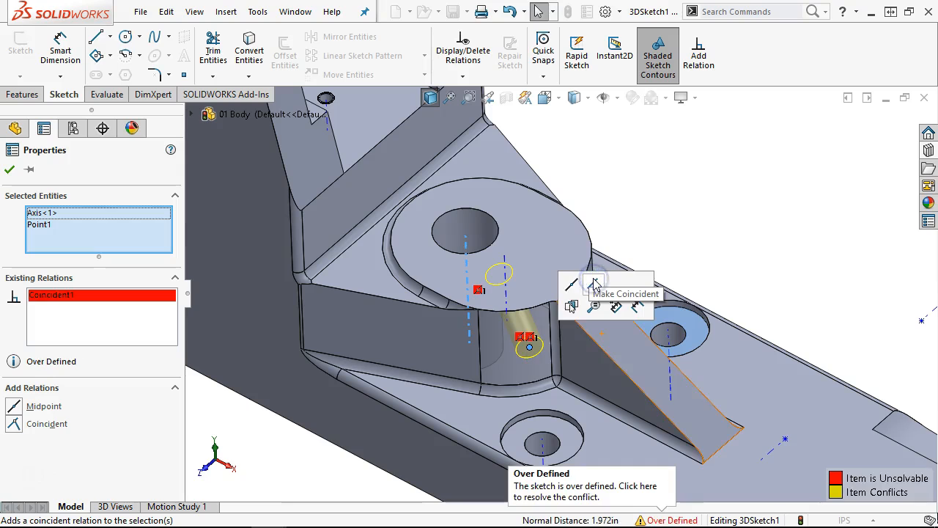
{"action": "left_click", "coordinate": [668, 196]}
{"action": "key", "text": "ctrl+z"}
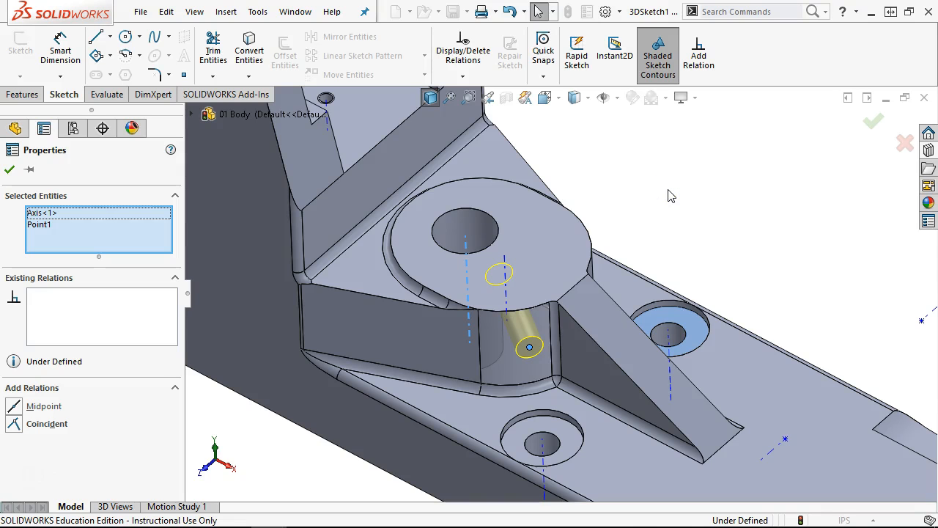
- Tilt toward the hole preview and drag the point, dismissing the over-defined warning
{"action": "key", "text": "ctrl+8"}
{"action": "middle_click_drag", "start_coordinate": [649, 195], "coordinate": [648, 118]}
{"action": "scroll", "coordinate": [521, 345], "scroll_direction": "down", "scroll_amount": 4}
{"action": "left_click_drag", "start_coordinate": [547, 343], "coordinate": [517, 344]}
{"action": "left_click", "coordinate": [559, 272]}
{"action": "scroll", "coordinate": [770, 233], "scroll_direction": "up", "scroll_amount": 5}
- Orbit around the boss and slide the hole point along its face
{"action": "middle_click_drag", "start_coordinate": [769, 233], "coordinate": [802, 307]}
{"action": "scroll", "coordinate": [540, 229], "scroll_direction": "down", "scroll_amount": 3}
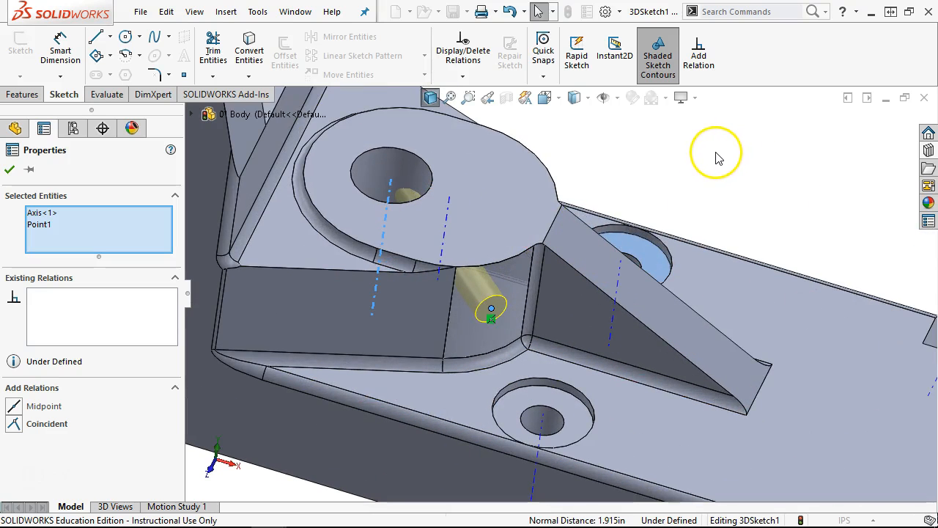
{"action": "middle_click_drag", "start_coordinate": [703, 152], "coordinate": [690, 168]}
{"action": "left_click", "coordinate": [495, 321]}
{"action": "mouse_move", "coordinate": [496, 321]}
{"action": "left_mouse_down"}
{"action": "mouse_move", "coordinate": [515, 318]}
{"action": "mouse_move", "coordinate": [515, 308]}
{"action": "left_mouse_up"}
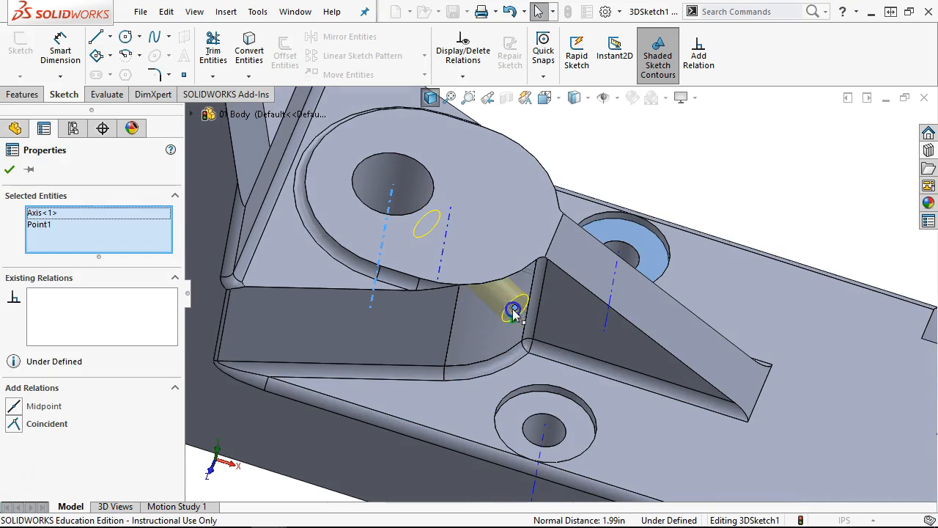
{"action": "left_click", "coordinate": [622, 164]}
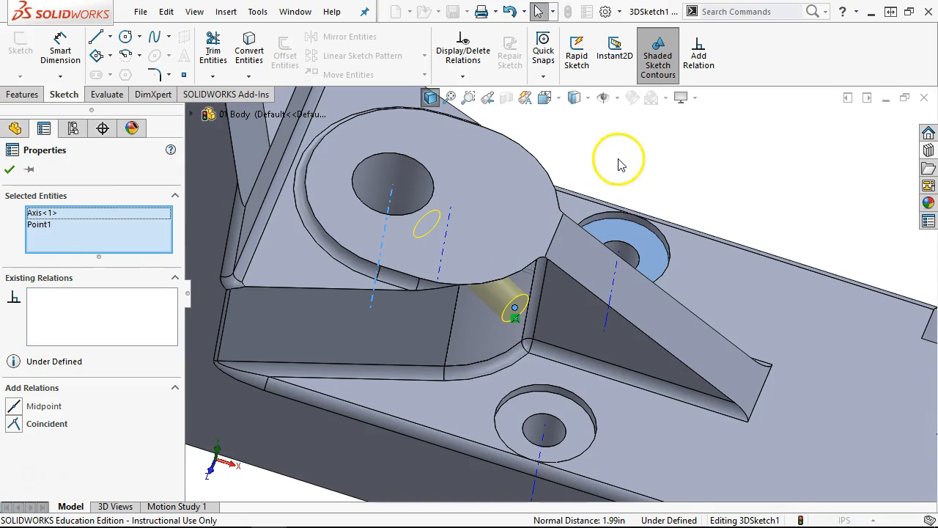
{"action": "middle_click_drag", "start_coordinate": [608, 166], "coordinate": [599, 157]}
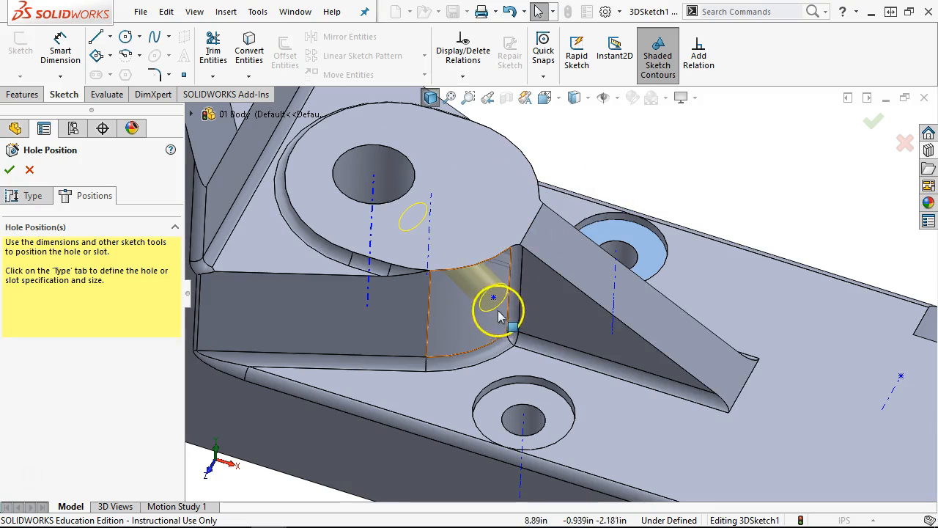
{"action": "scroll", "coordinate": [414, 233], "scroll_direction": "up", "scroll_amount": 3}
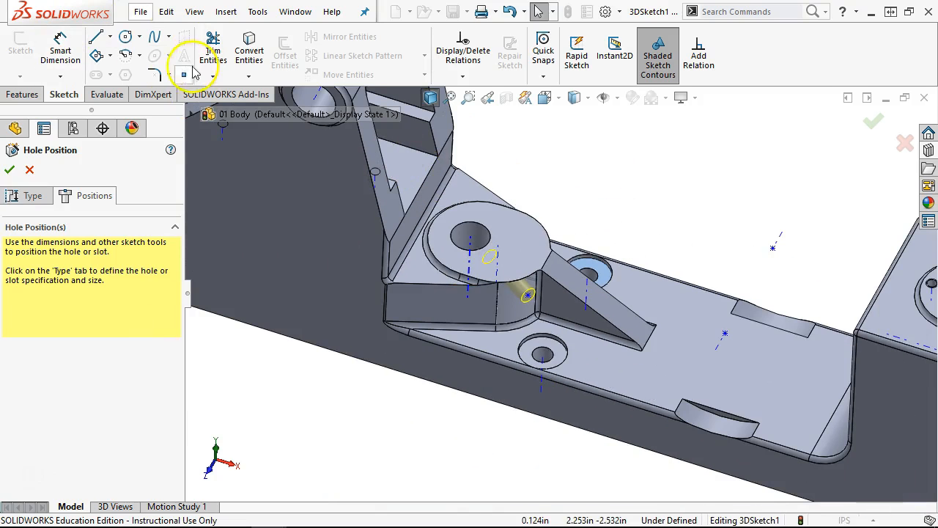
- Draw a trial 3D line above the model, then undo it and the last point move
{"action": "left_click", "coordinate": [100, 37]}
{"action": "left_click", "coordinate": [554, 187]}
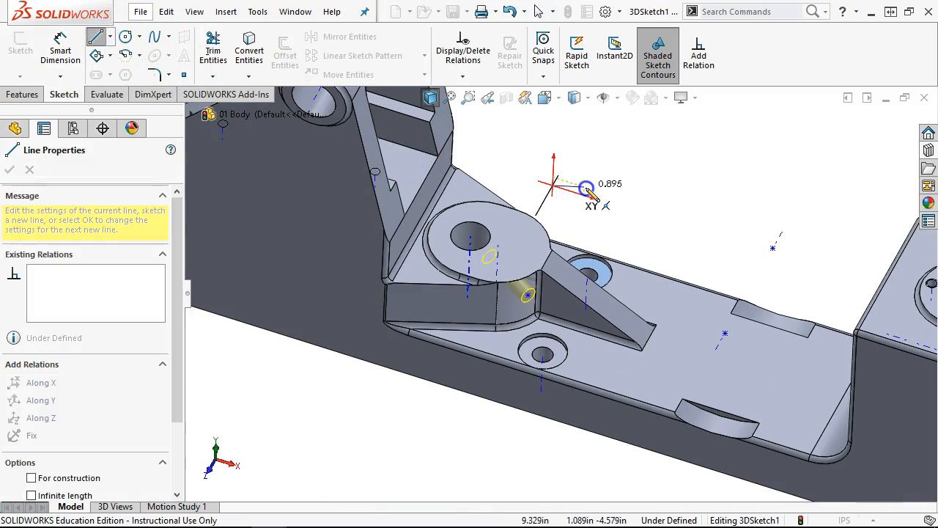
{"action": "left_click", "coordinate": [635, 213]}
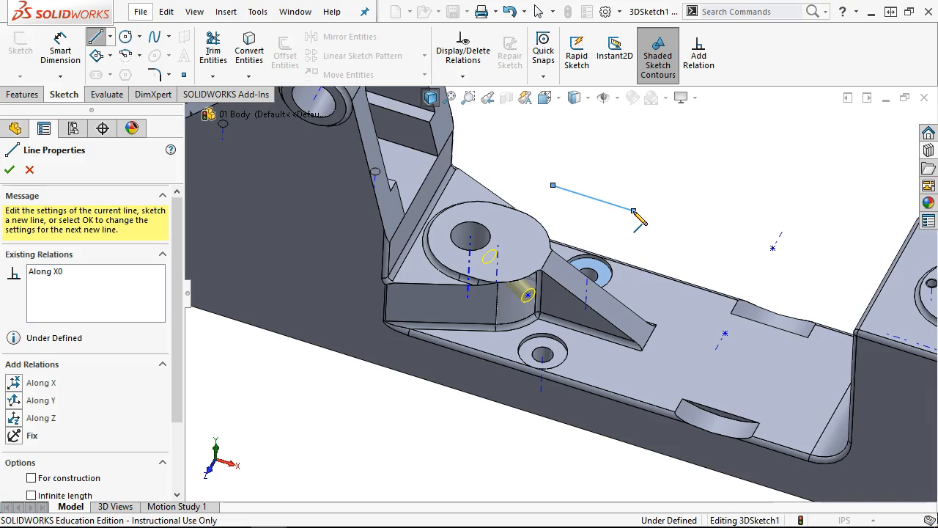
{"action": "left_click", "coordinate": [541, 207]}
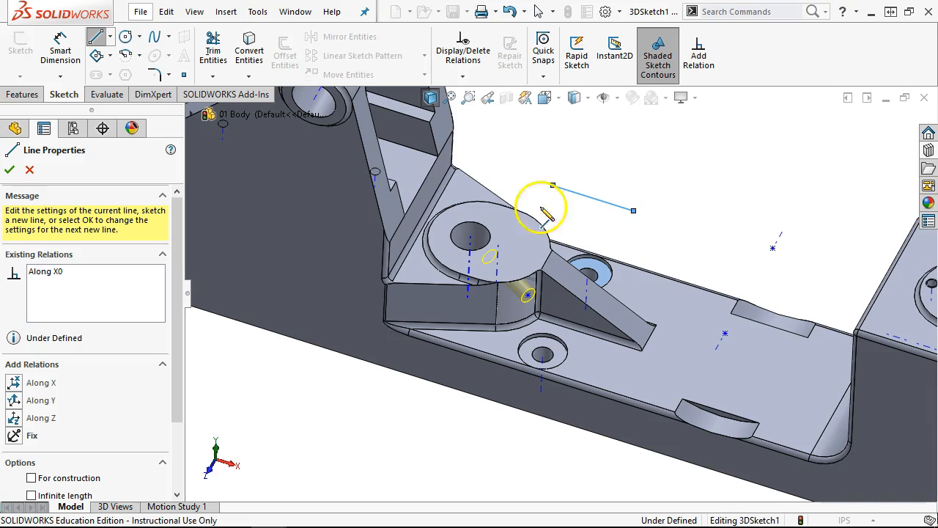
{"action": "left_click", "coordinate": [30, 171]}
{"action": "left_click", "coordinate": [731, 167]}
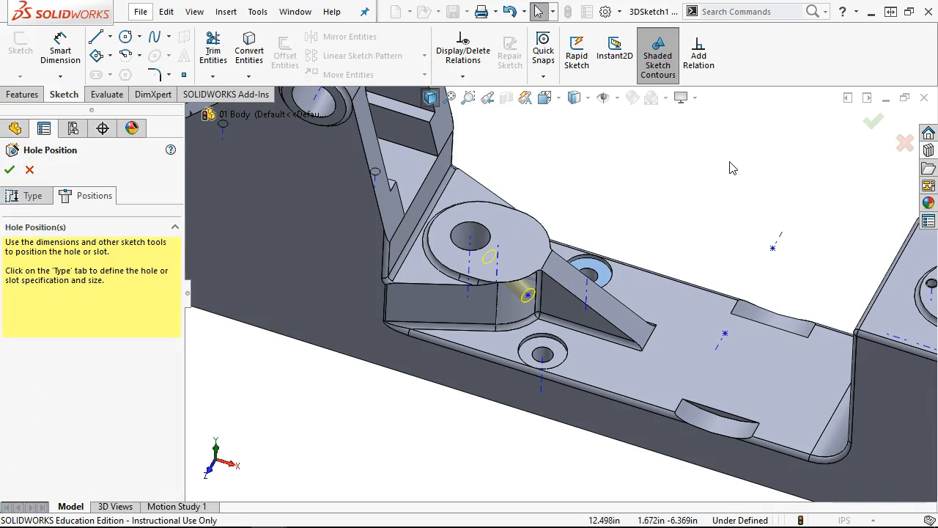
{"action": "key", "text": "ctrl+z"}
{"action": "key", "text": "ctrl+z"}
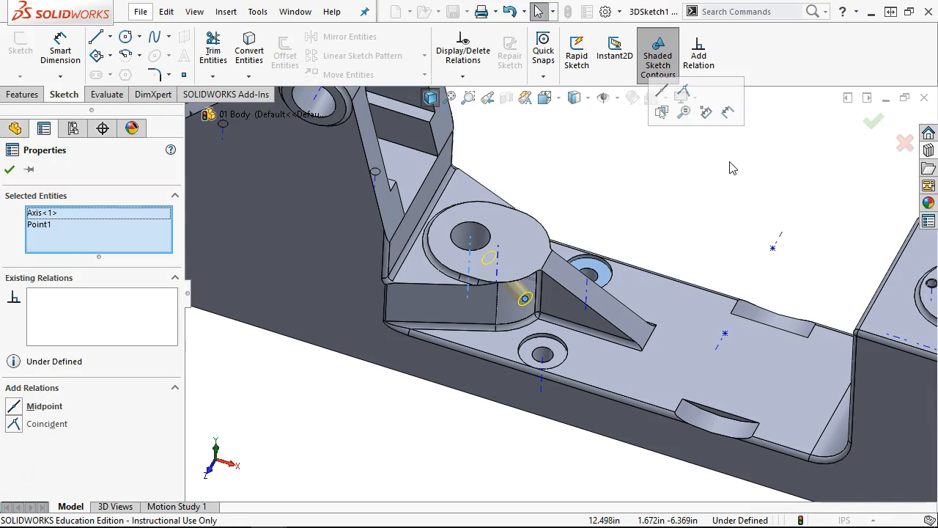
{"action": "left_click", "coordinate": [732, 196]}
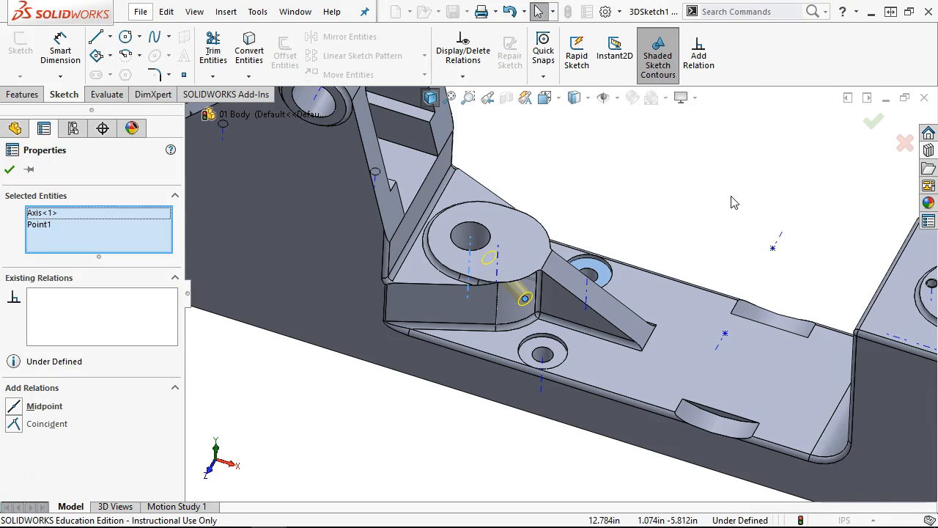
{"action": "key", "text": "ctrl+z"}
{"action": "key", "text": "ctrl+z"}
{"action": "middle_click_drag", "start_coordinate": [665, 222], "coordinate": [644, 196]}
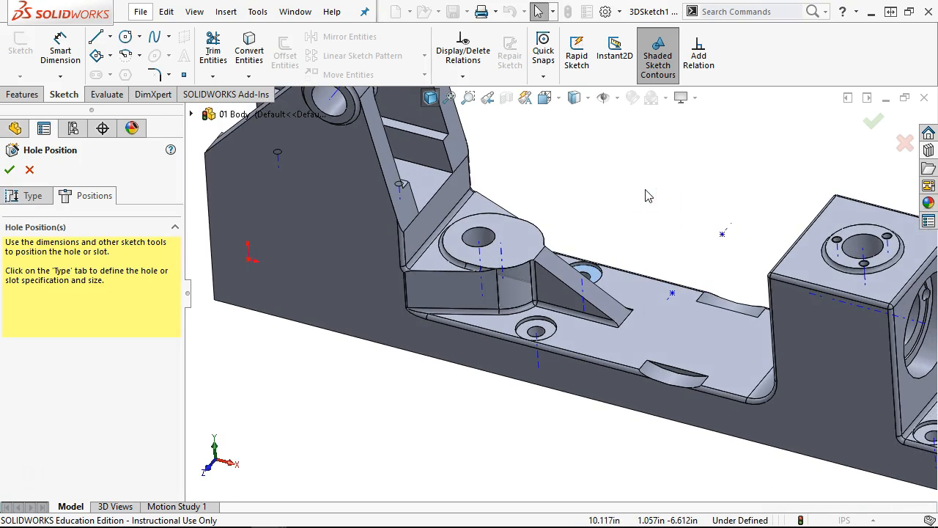
- Exit hole positioning and start a sketch on the boss's top face
{"action": "left_click", "coordinate": [28, 170]}
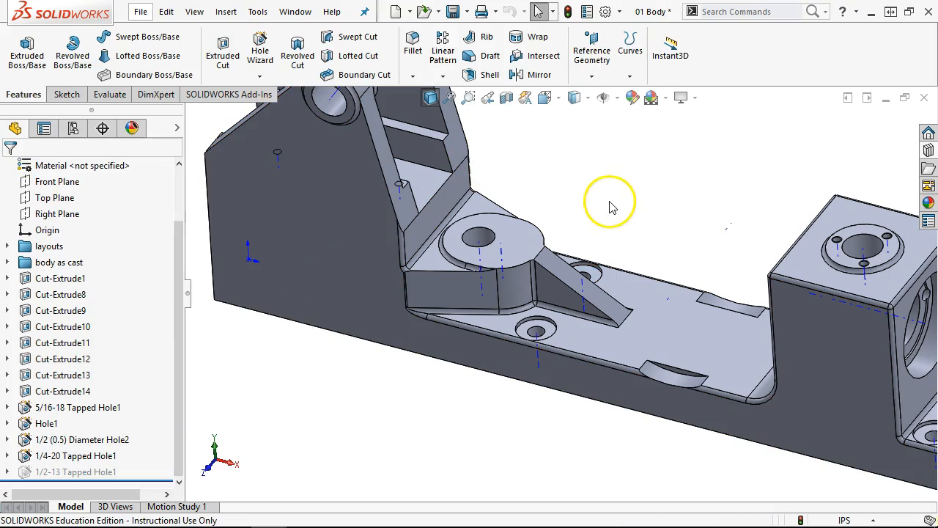
{"action": "left_click", "coordinate": [603, 98]}
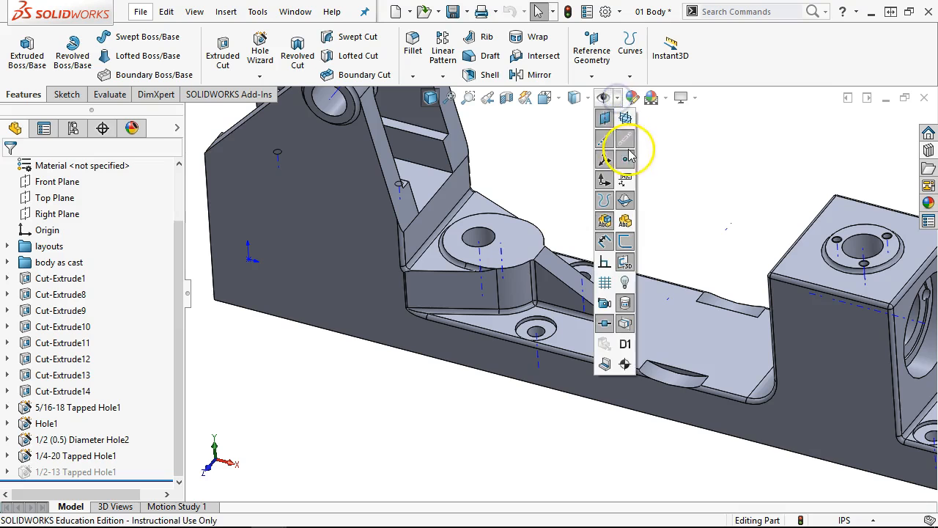
{"action": "left_click", "coordinate": [720, 189]}
{"action": "middle_click_drag", "start_coordinate": [579, 181], "coordinate": [587, 214]}
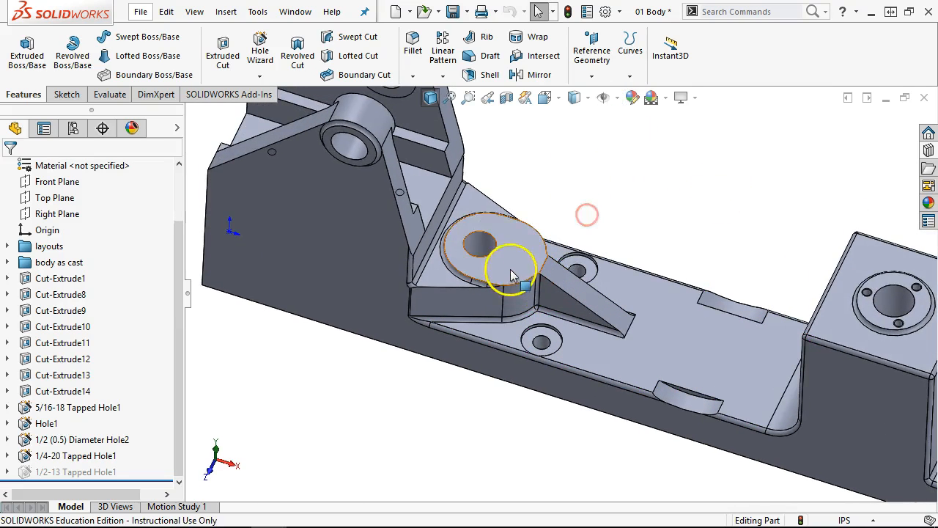
{"action": "left_click", "coordinate": [513, 271]}
{"action": "left_click", "coordinate": [576, 227]}
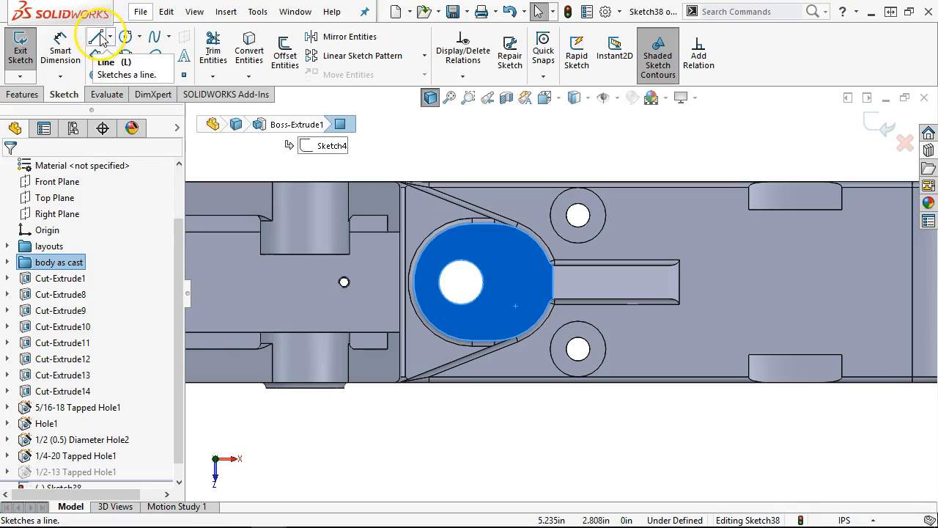
- Draw two centerlines from the hole centre to the boss's rounded edge
{"action": "left_click", "coordinate": [110, 37]}
{"action": "left_click", "coordinate": [123, 71]}
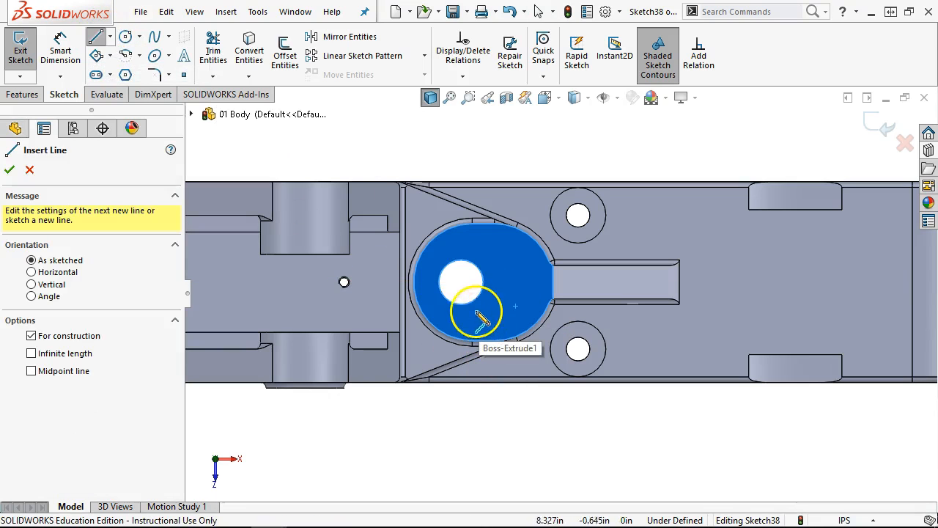
{"action": "left_click", "coordinate": [461, 281]}
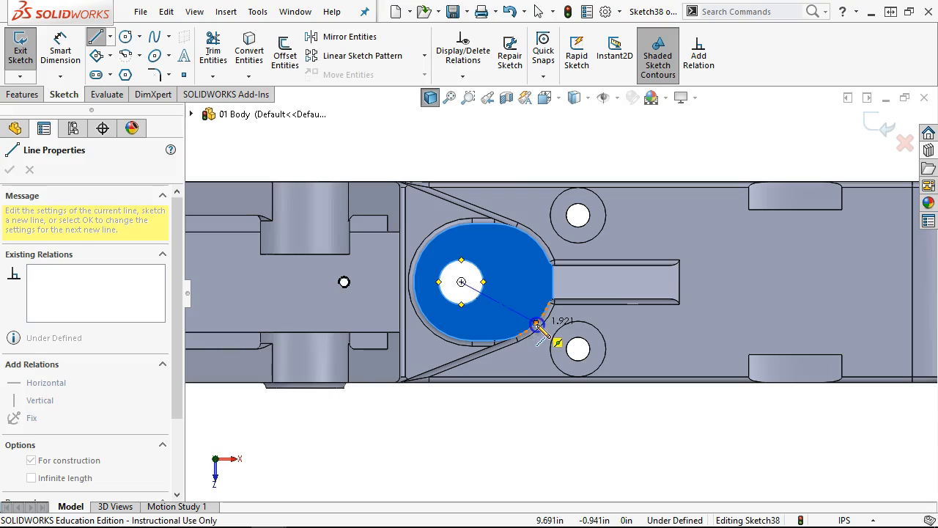
{"action": "left_click", "coordinate": [543, 315]}
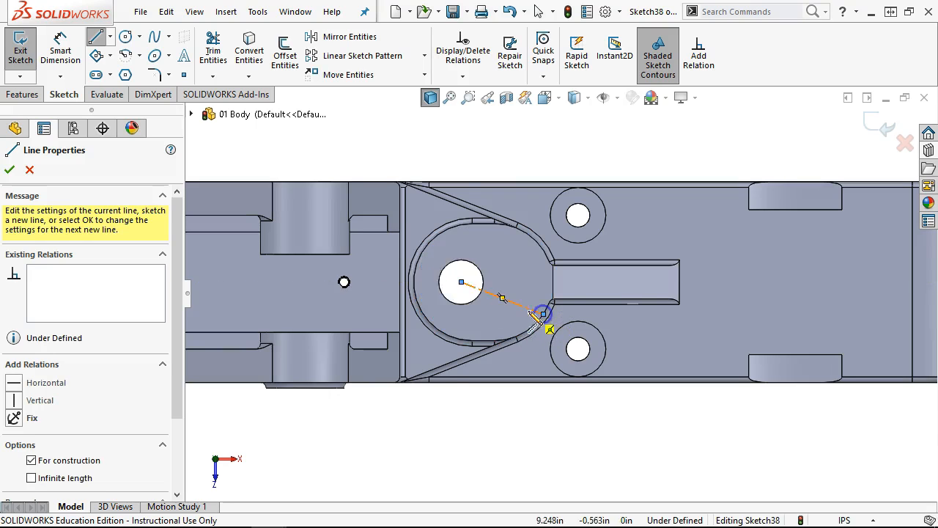
{"action": "left_click", "coordinate": [461, 282]}
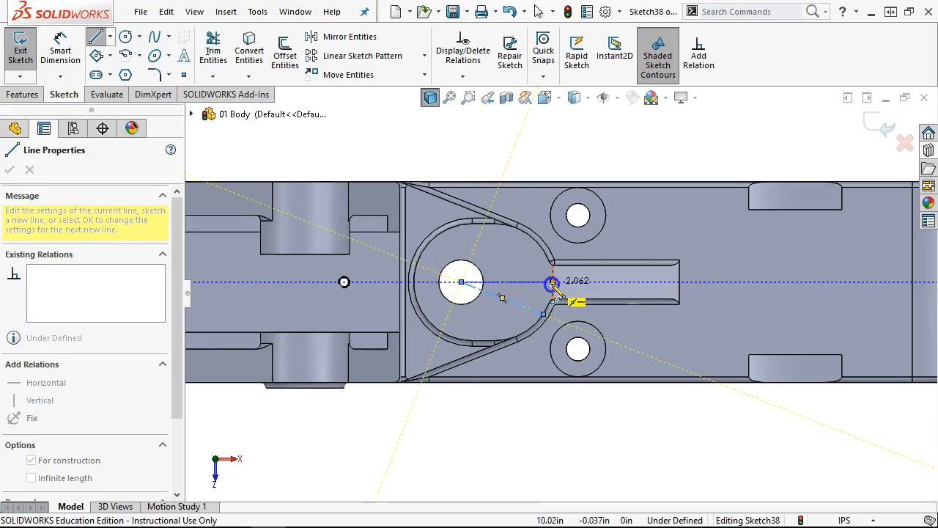
{"action": "left_click", "coordinate": [553, 282]}
- Dimension the angle between the two centerlines as 20°
{"action": "right_click", "coordinate": [630, 183]}
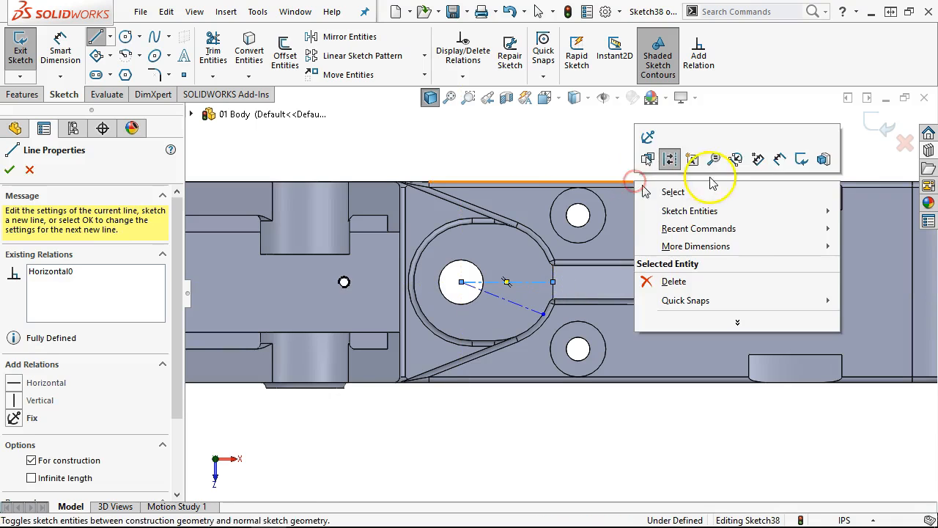
{"action": "left_click", "coordinate": [779, 155]}
{"action": "left_click", "coordinate": [518, 311]}
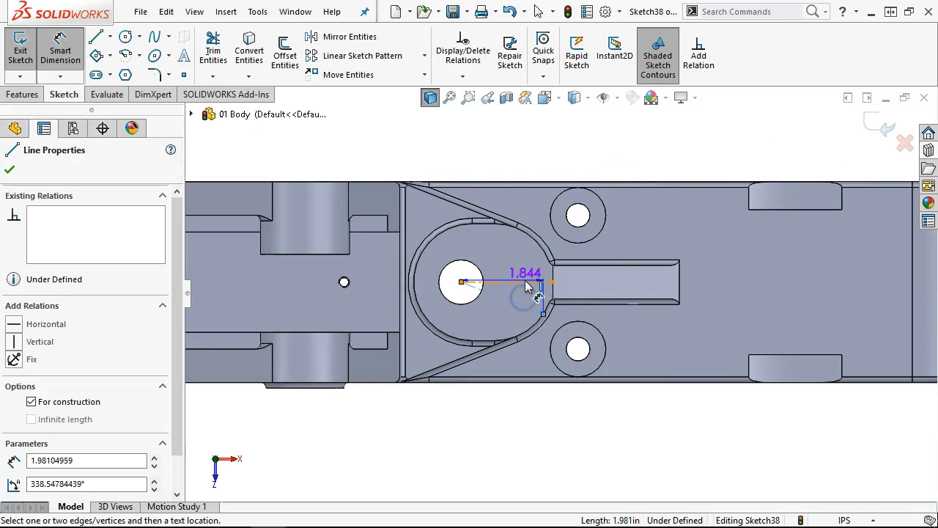
{"action": "left_click", "coordinate": [526, 283]}
{"action": "left_click", "coordinate": [648, 322]}
{"action": "type", "text": "20"}
{"action": "key", "text": "Return"}
{"action": "right_click", "coordinate": [651, 142]}
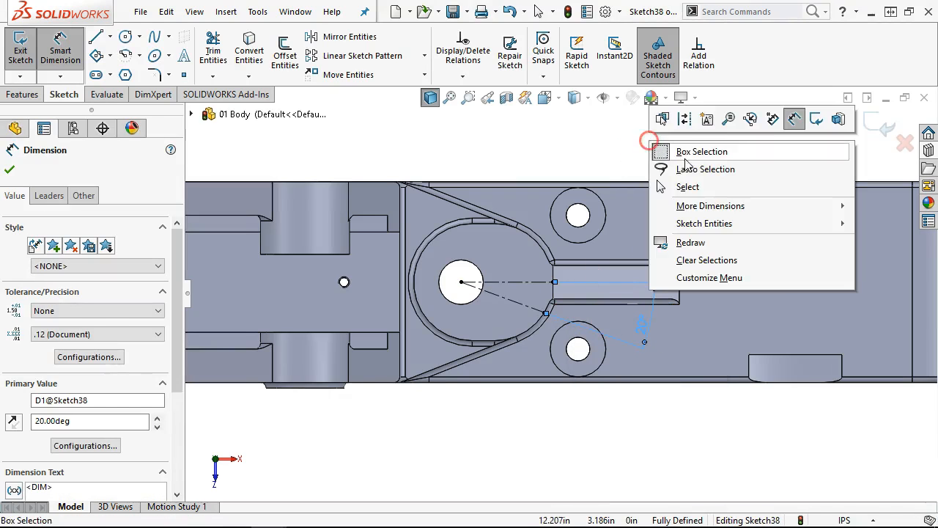
{"action": "left_click", "coordinate": [692, 186]}
{"action": "middle_click_drag", "start_coordinate": [645, 298], "coordinate": [628, 171]}
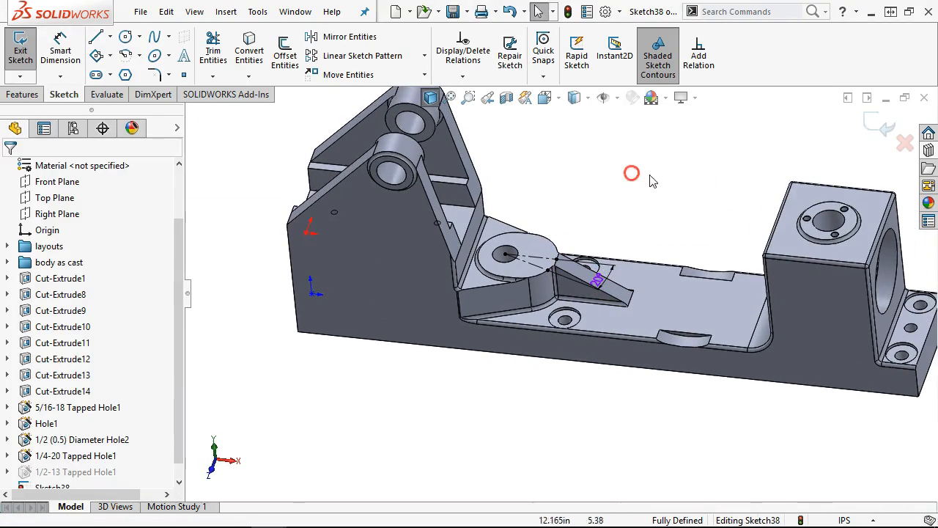
- Create Plane2 tangent to the rounded boss face at Sketch38's centerline end point
{"action": "left_click", "coordinate": [871, 128]}
{"action": "scroll", "coordinate": [565, 247], "scroll_direction": "down", "scroll_amount": 8}
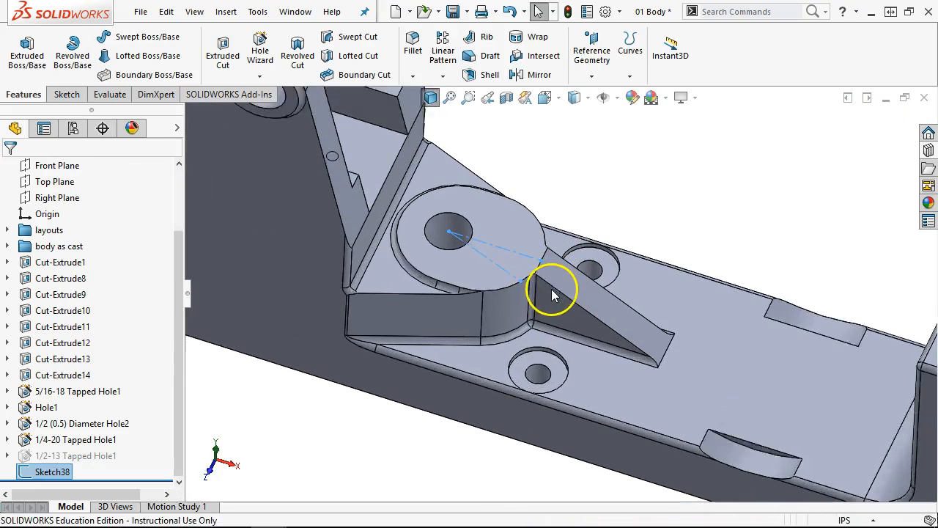
{"action": "left_click", "coordinate": [611, 205]}
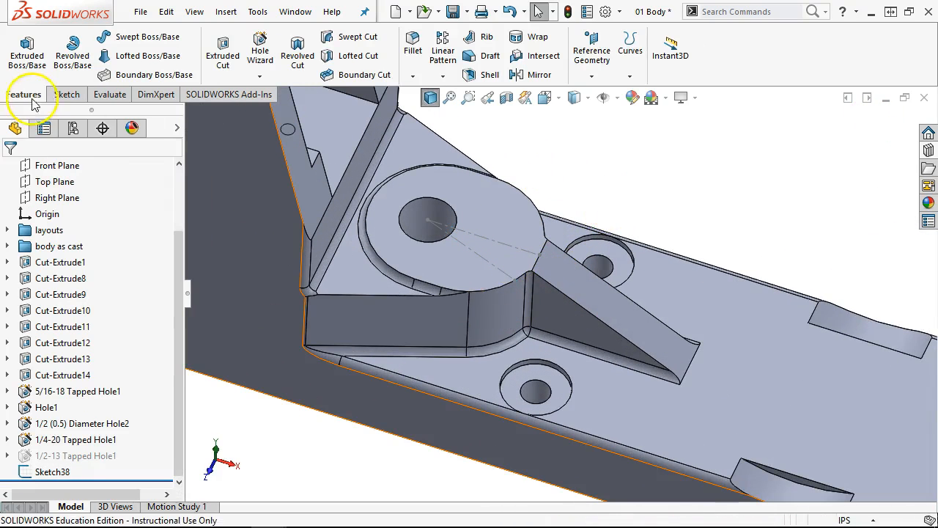
{"action": "left_click", "coordinate": [588, 81]}
{"action": "left_click", "coordinate": [601, 94]}
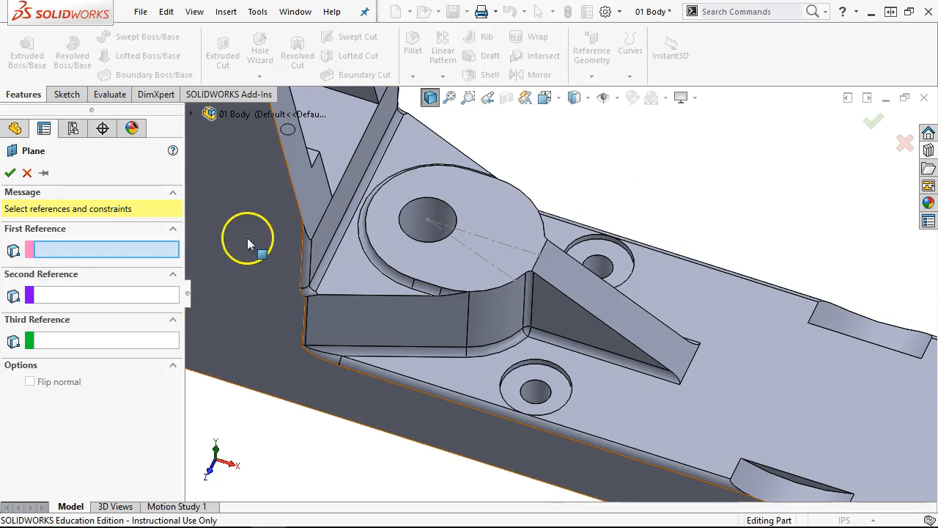
{"action": "left_click", "coordinate": [493, 316]}
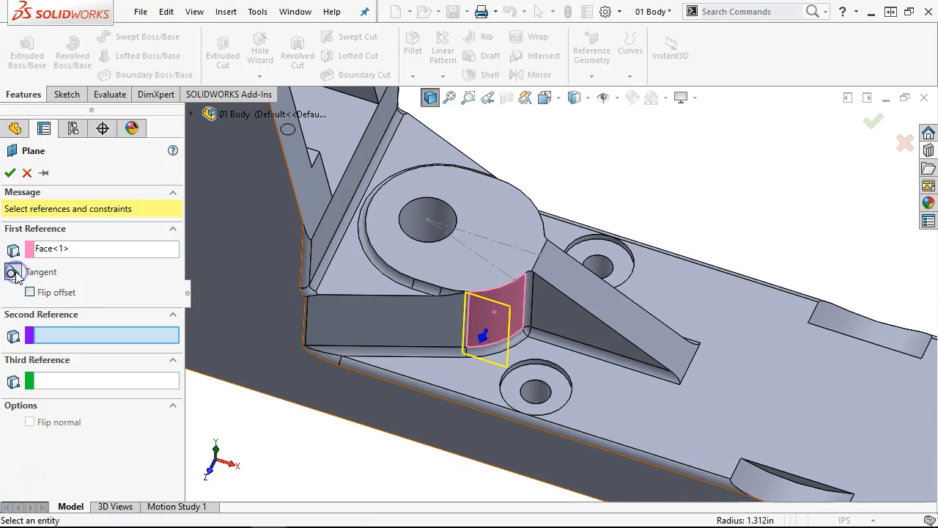
{"action": "left_click", "coordinate": [516, 281]}
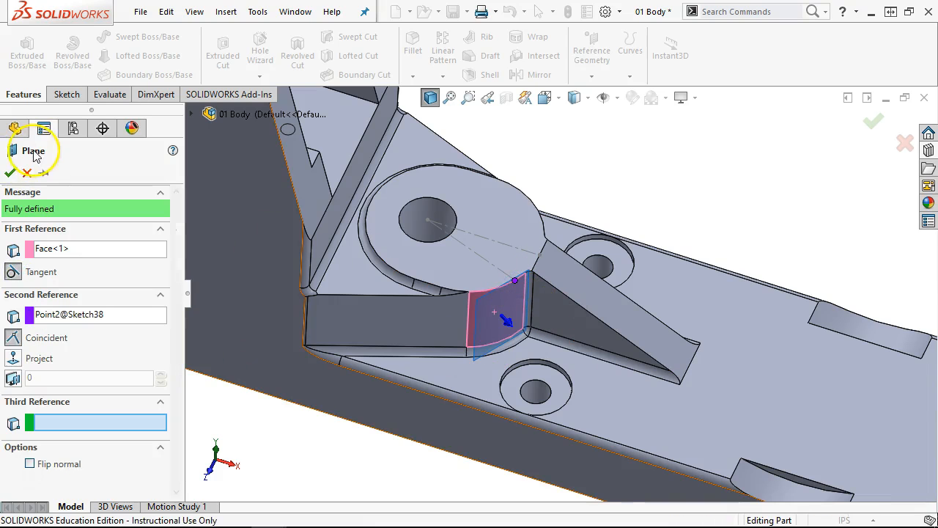
{"action": "left_click", "coordinate": [10, 173]}
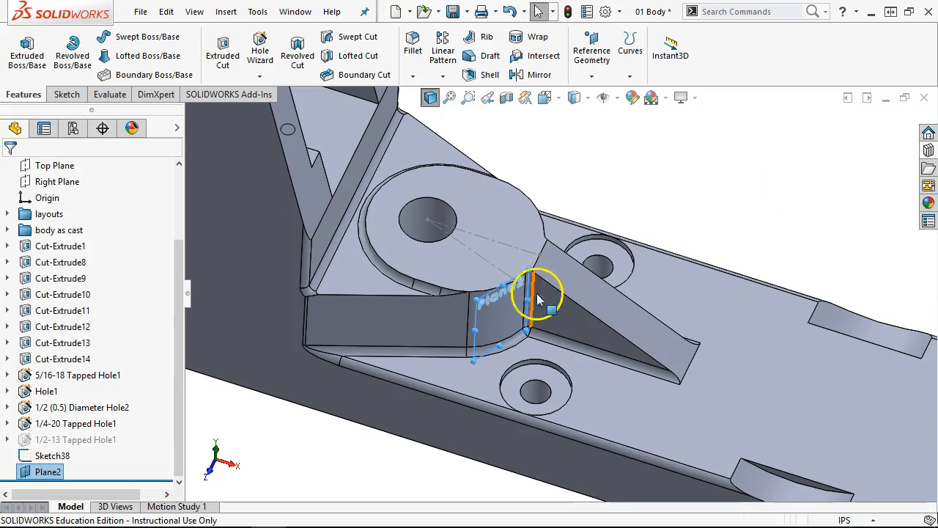
- Open a new hole specification from Plane2's shortcut options and reselect Plane2
{"action": "right_click", "coordinate": [477, 325]}
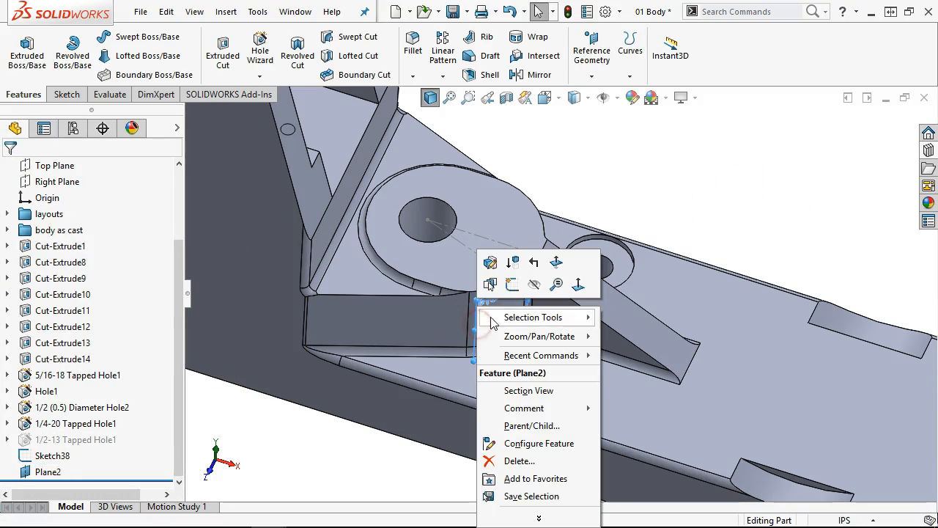
{"action": "left_click", "coordinate": [511, 286]}
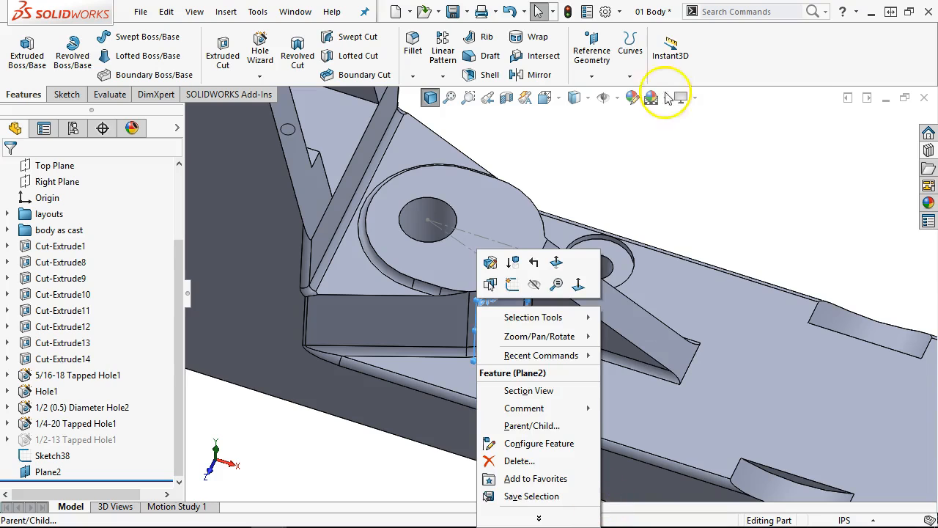
{"action": "left_click", "coordinate": [650, 176]}
{"action": "left_click", "coordinate": [476, 337]}
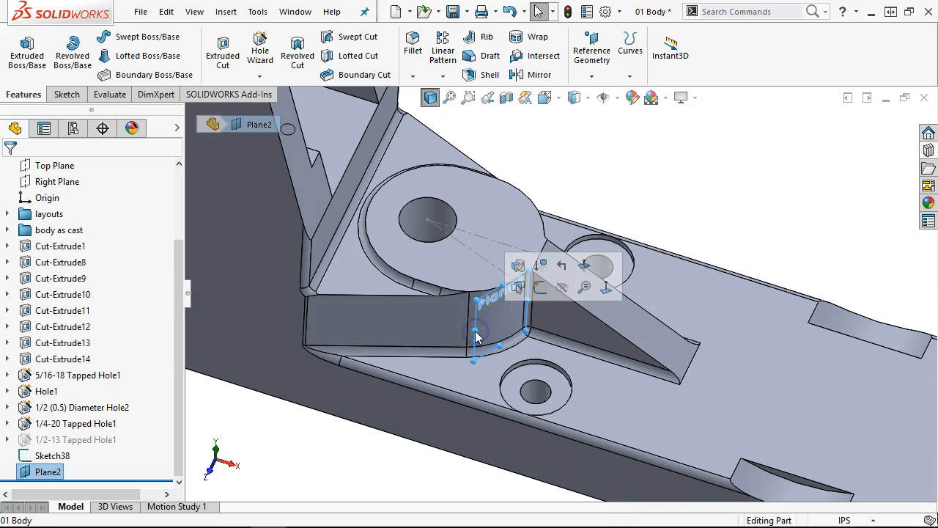
- Start a Hole Wizard tapped hole and place its point on Plane2
{"action": "key", "text": "s"}
{"action": "left_click", "coordinate": [519, 387]}
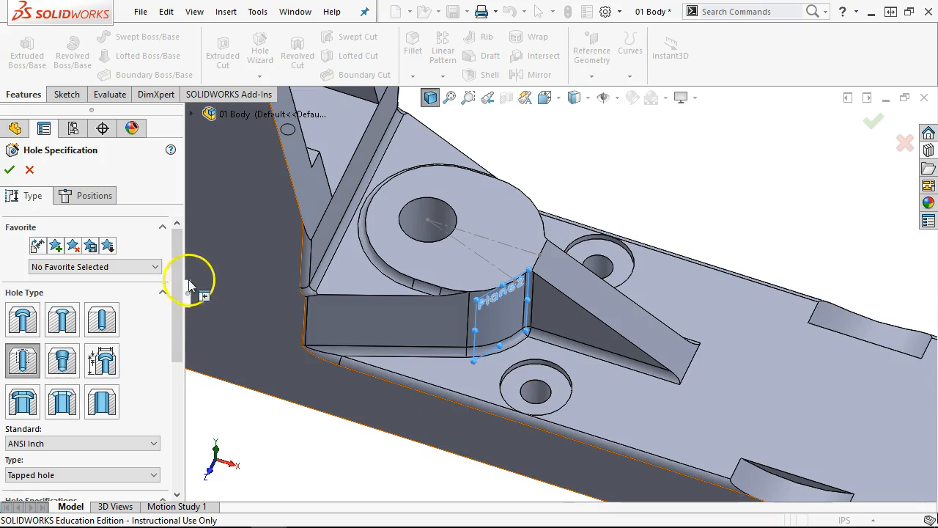
{"action": "left_click", "coordinate": [95, 195]}
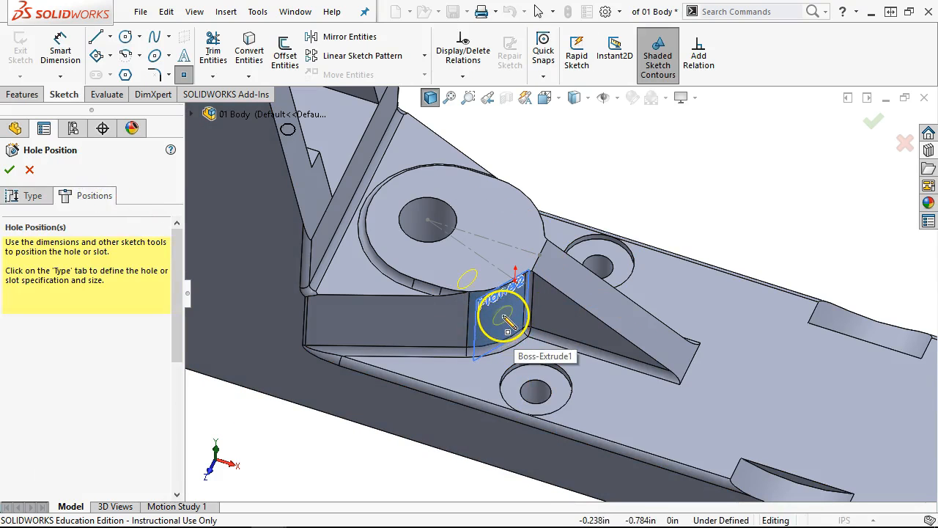
{"action": "left_click", "coordinate": [503, 317]}
- Turn the model around the boss and show temporary axes
{"action": "right_click", "coordinate": [672, 207]}
{"action": "left_click", "coordinate": [724, 223]}
{"action": "middle_click_drag", "start_coordinate": [718, 256], "coordinate": [685, 197]}
{"action": "scroll", "coordinate": [363, 217], "scroll_direction": "down", "scroll_amount": 1}
{"action": "scroll", "coordinate": [363, 217], "scroll_direction": "down", "scroll_amount": 1}
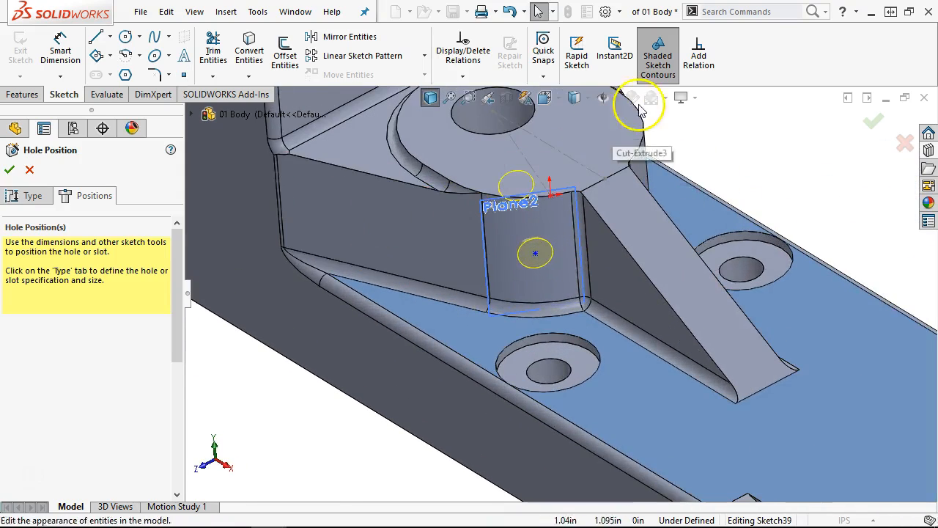
{"action": "scroll", "coordinate": [636, 104], "scroll_direction": "up", "scroll_amount": 3}
{"action": "left_click", "coordinate": [621, 96]}
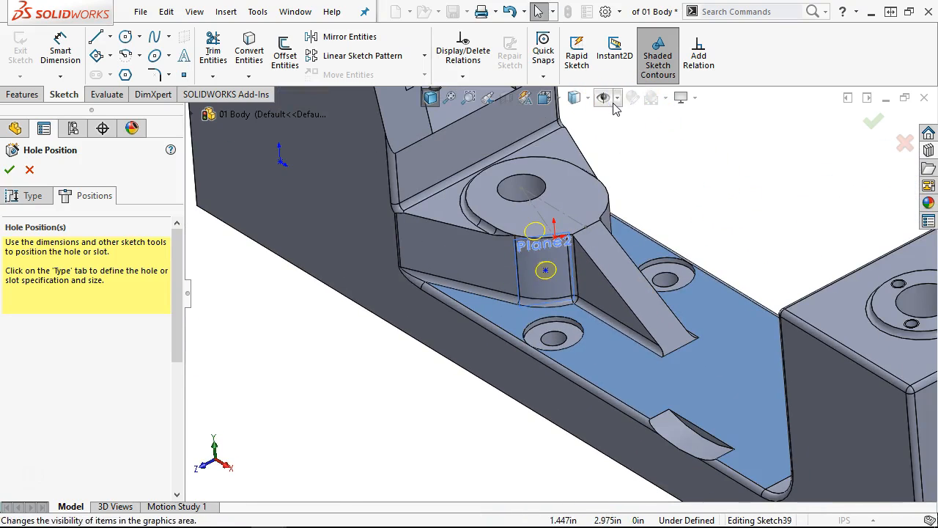
{"action": "left_click", "coordinate": [618, 97]}
{"action": "left_click", "coordinate": [628, 139]}
{"action": "scroll", "coordinate": [551, 285], "scroll_direction": "down", "scroll_amount": 2}
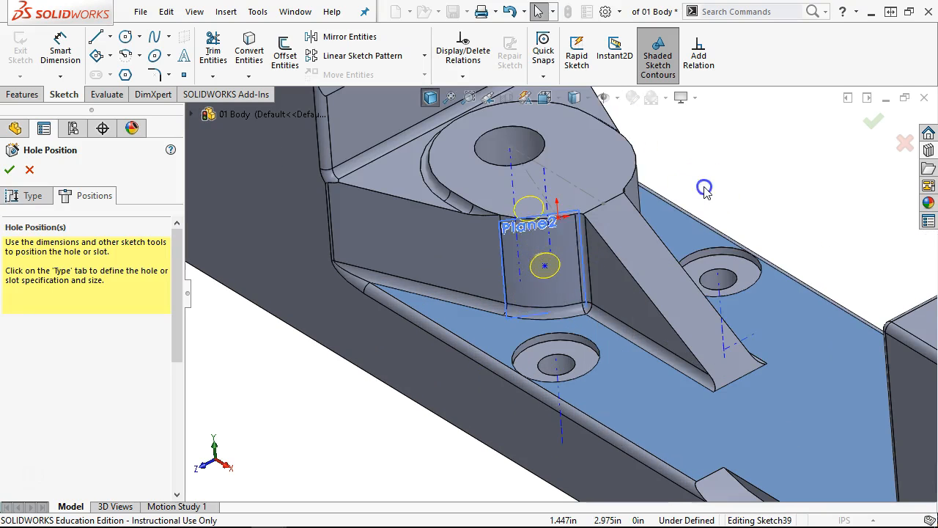
- Make the hole point coincident with the bore's axis and create the 1/2-13 tapped hole
{"action": "left_click", "coordinate": [547, 266]}
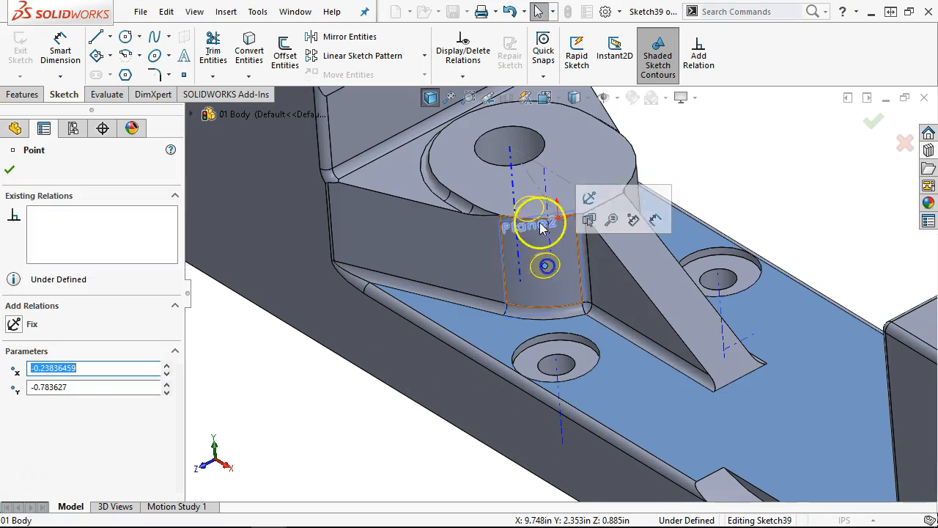
{"action": "left_click", "coordinate": [512, 159], "text": "ctrl"}
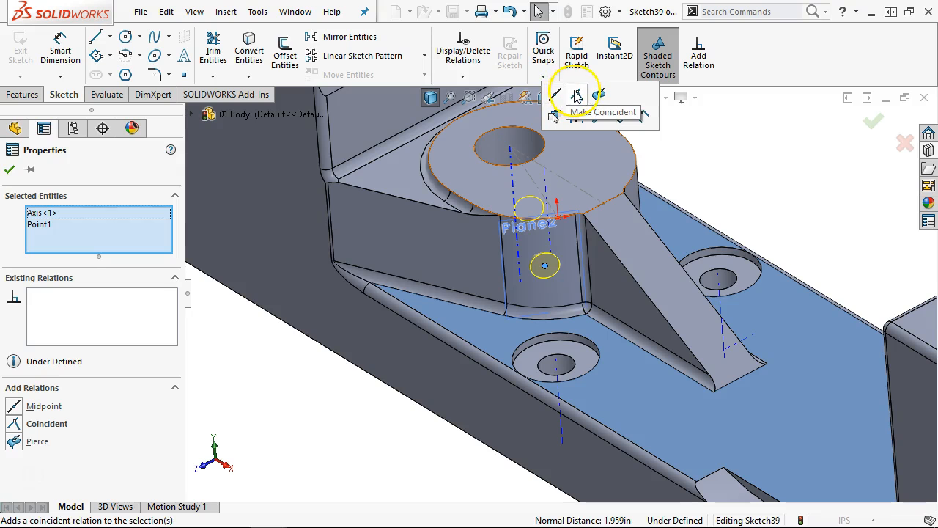
{"action": "left_click", "coordinate": [578, 96]}
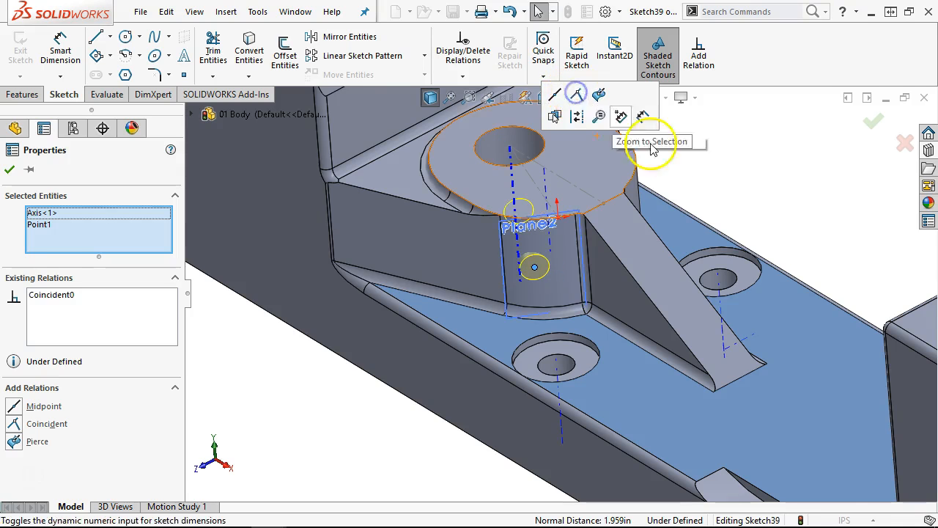
{"action": "left_click", "coordinate": [754, 183]}
{"action": "middle_click_drag", "start_coordinate": [754, 182], "coordinate": [764, 211]}
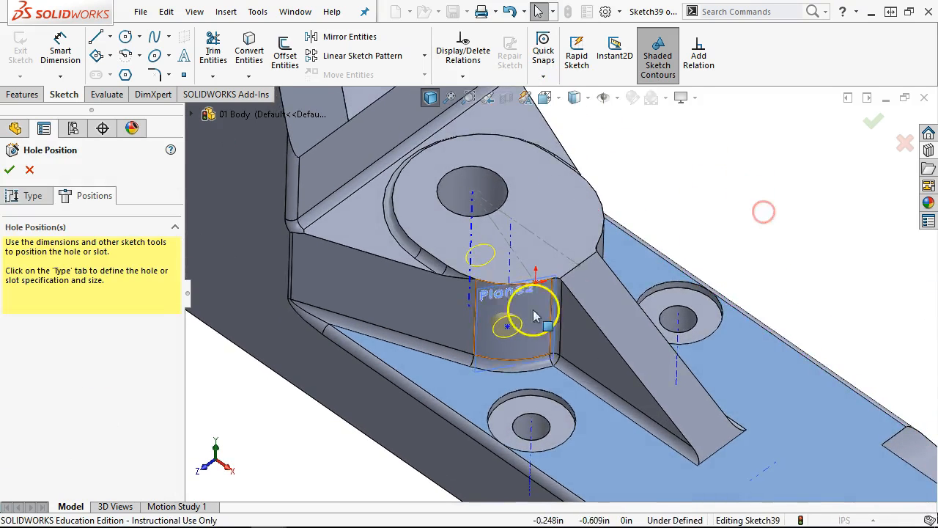
{"action": "scroll", "coordinate": [536, 323], "scroll_direction": "down", "scroll_amount": 2}
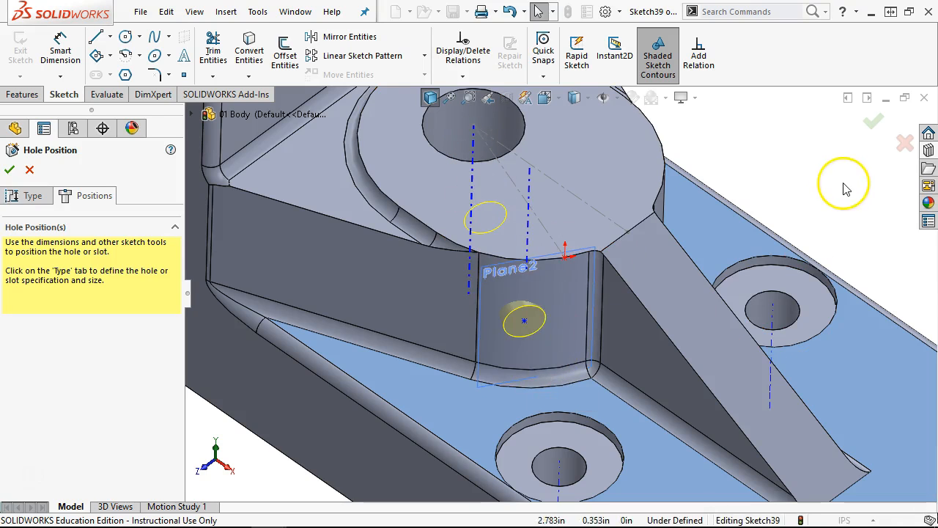
{"action": "left_click", "coordinate": [872, 123]}
{"action": "middle_click_drag", "start_coordinate": [847, 132], "coordinate": [844, 91]}
{"action": "scroll", "coordinate": [610, 259], "scroll_direction": "down", "scroll_amount": 4}
{"action": "middle_click_drag", "start_coordinate": [611, 259], "coordinate": [429, 384]}
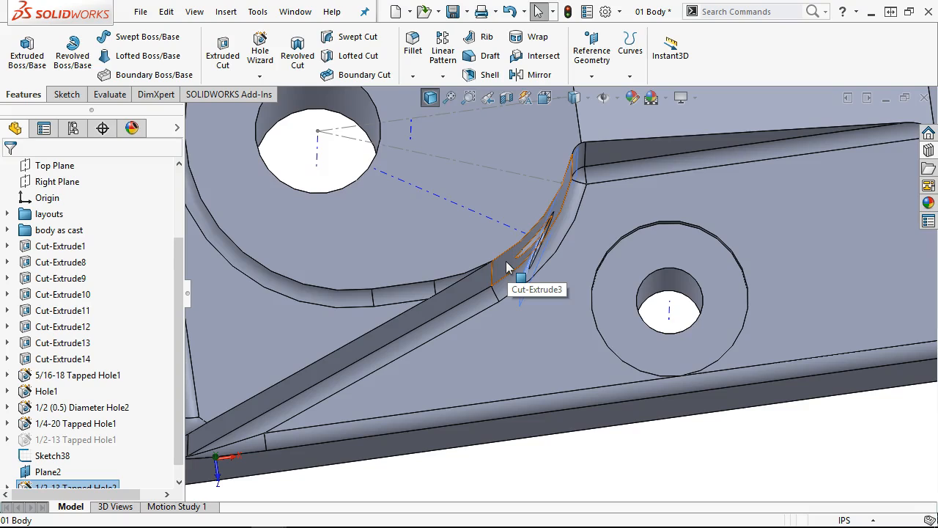
- Change Sketch38's angle dimension from 25° to 30° and rebuild
{"action": "scroll", "coordinate": [527, 275], "scroll_direction": "up", "scroll_amount": 3}
{"action": "middle_click", "coordinate": [536, 258]}
{"action": "middle_click_drag", "start_coordinate": [538, 256], "coordinate": [487, 187]}
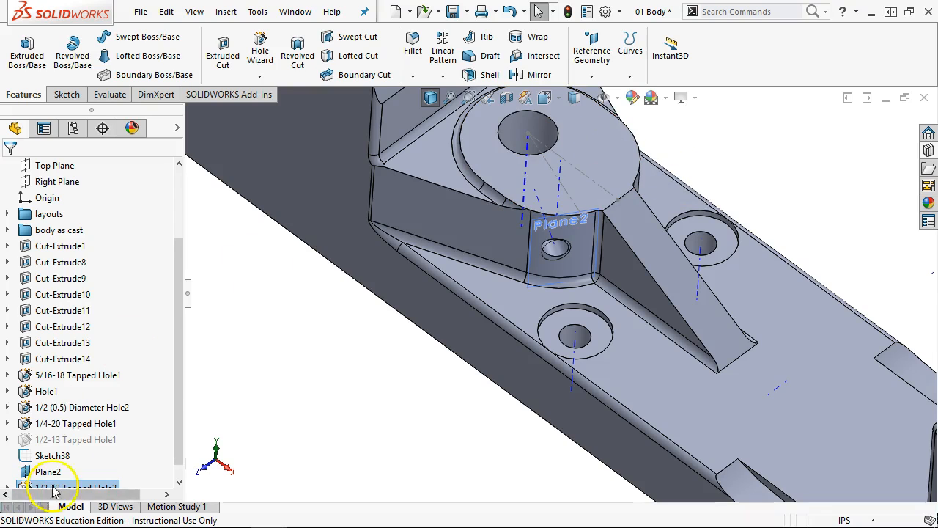
{"action": "left_click_drag", "start_coordinate": [179, 347], "coordinate": [175, 427]}
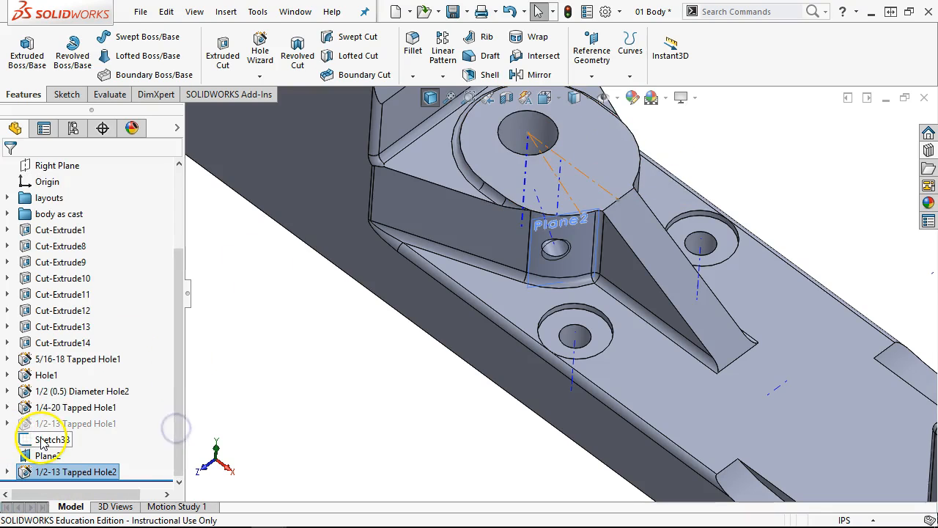
{"action": "left_click", "coordinate": [42, 440]}
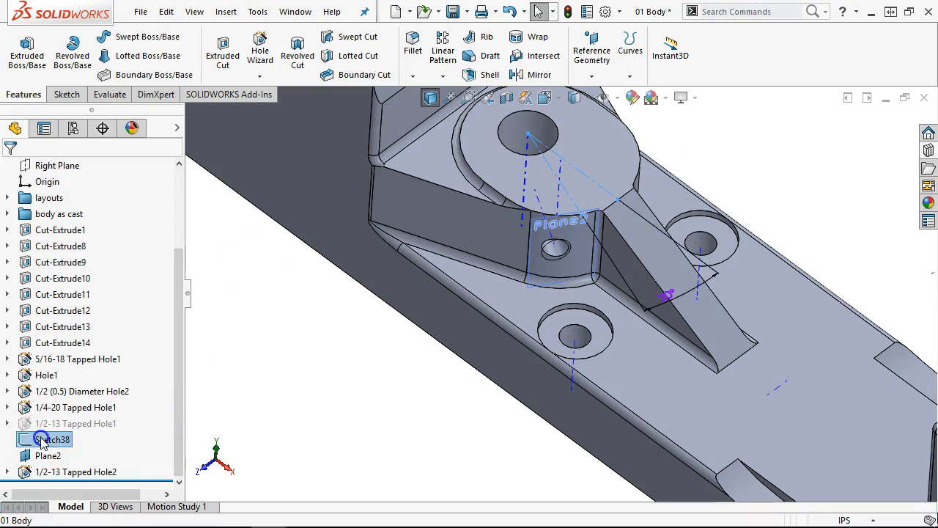
{"action": "double_click", "coordinate": [665, 297]}
{"action": "type", "text": "30"}
{"action": "key", "text": "Return"}
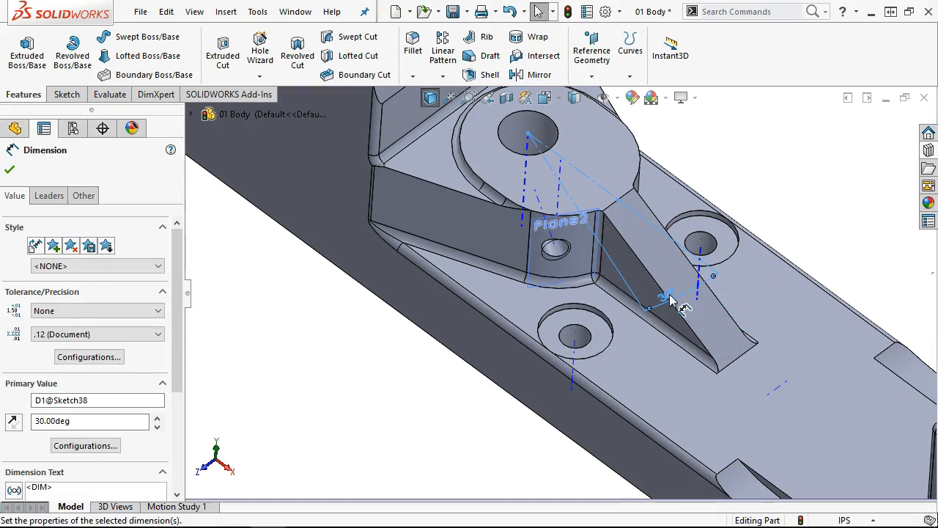
{"action": "left_click", "coordinate": [568, 12]}
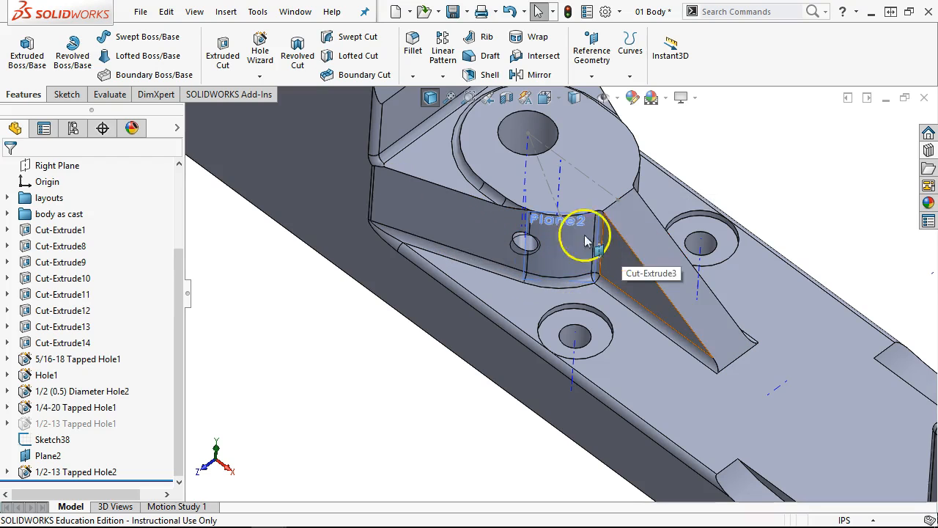
- Change the same angle dimension to 45°, rebuild and accept it
{"action": "scroll", "coordinate": [544, 238], "scroll_direction": "down", "scroll_amount": 3}
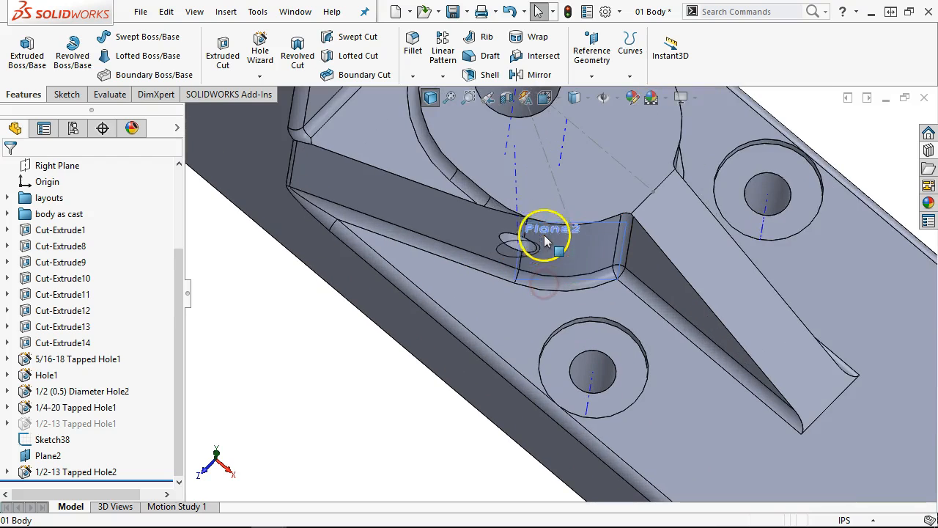
{"action": "scroll", "coordinate": [595, 246], "scroll_direction": "up", "scroll_amount": 3}
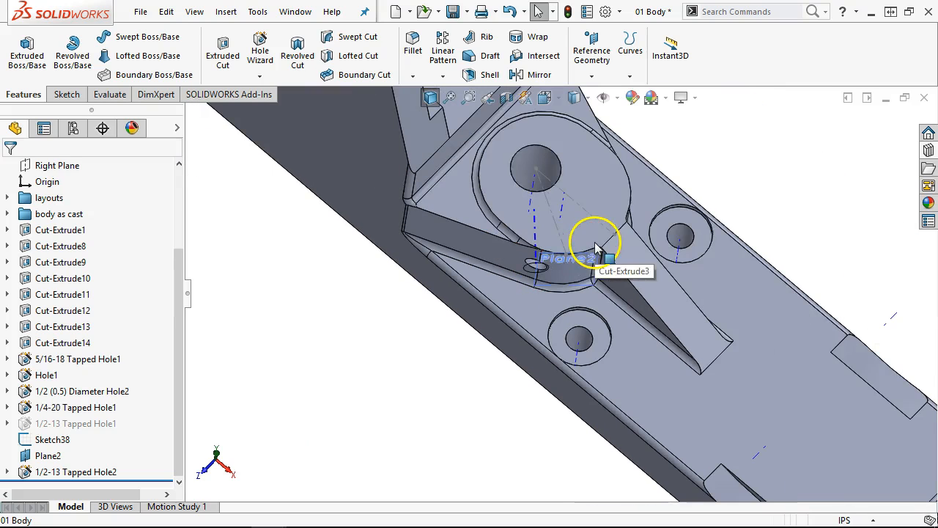
{"action": "left_click", "coordinate": [55, 438]}
{"action": "left_click", "coordinate": [379, 380]}
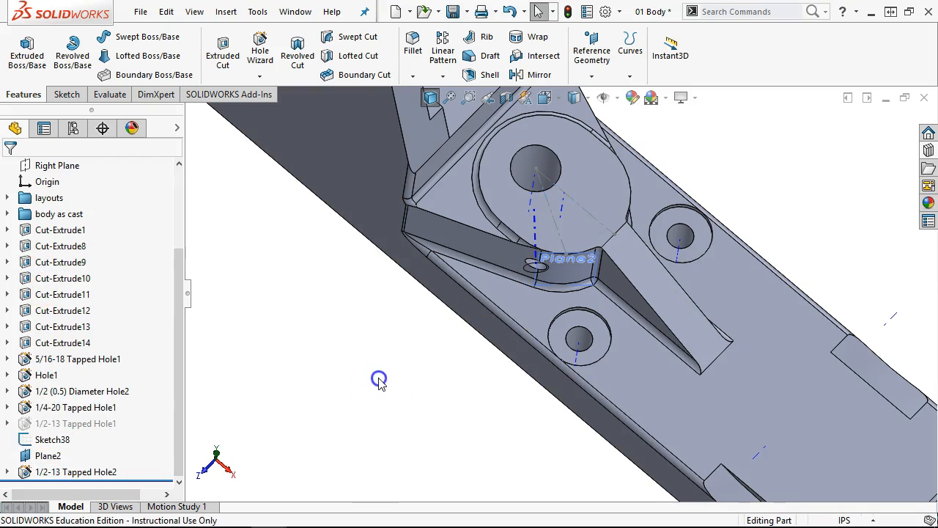
{"action": "left_click", "coordinate": [618, 335]}
{"action": "left_click", "coordinate": [659, 333]}
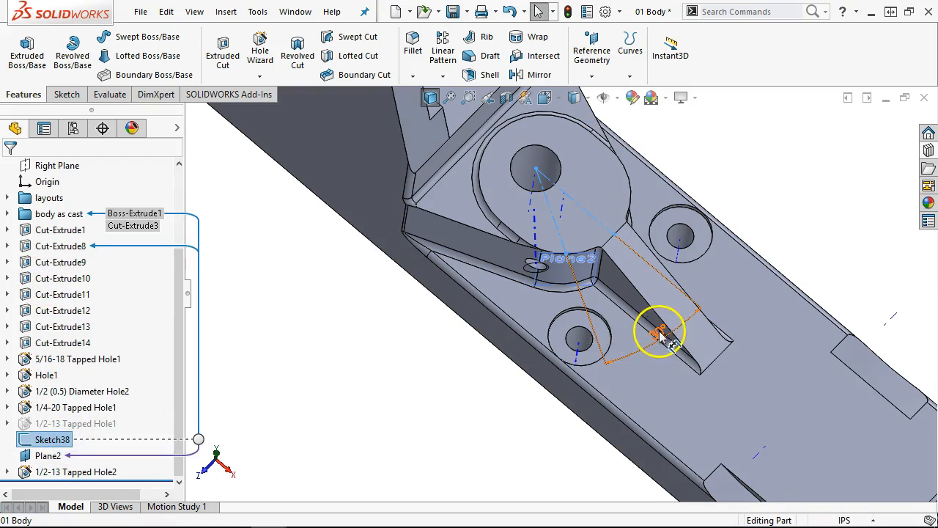
{"action": "double_click", "coordinate": [660, 333]}
{"action": "type", "text": "45"}
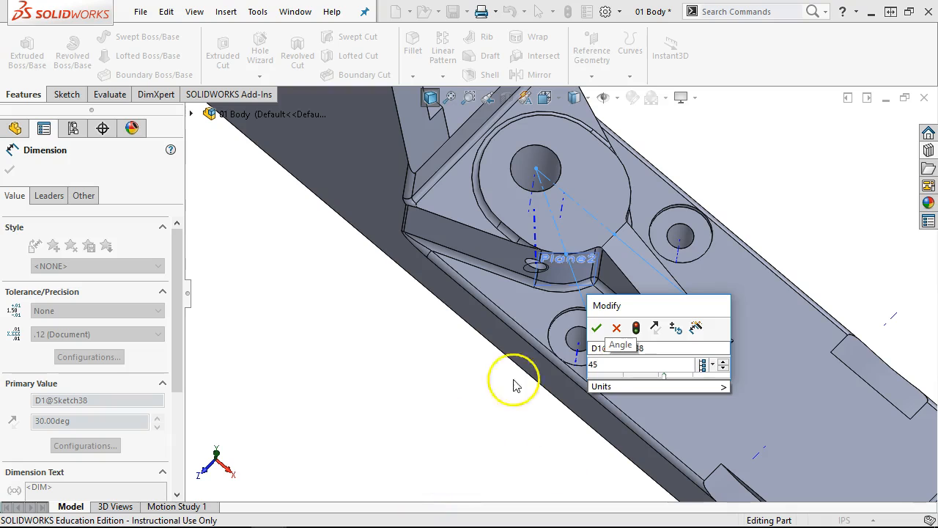
{"action": "left_click", "coordinate": [635, 327]}
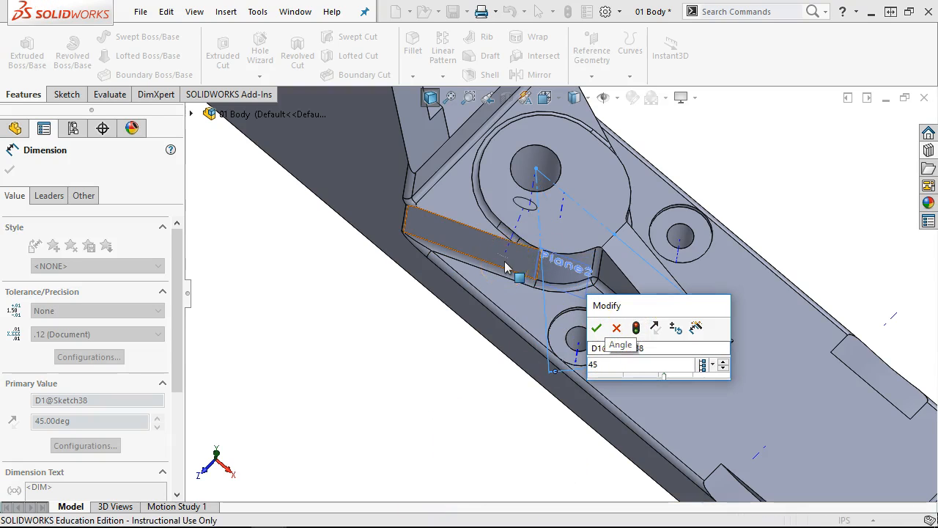
{"action": "left_click", "coordinate": [610, 308]}
{"action": "left_click", "coordinate": [599, 328]}
{"action": "scroll", "coordinate": [473, 346], "scroll_direction": "down", "scroll_amount": 3}
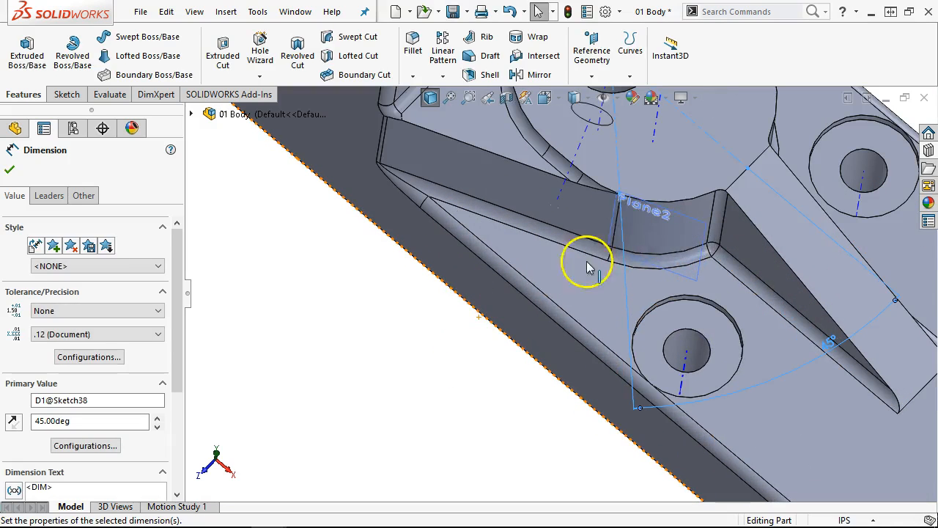
- Drag Plane2 and inspect it, then undo back through Hole Wizard, removing Tapped Hole2
{"action": "left_click_drag", "start_coordinate": [614, 208], "coordinate": [527, 167]}
{"action": "scroll", "coordinate": [564, 212], "scroll_direction": "down", "scroll_amount": 5}
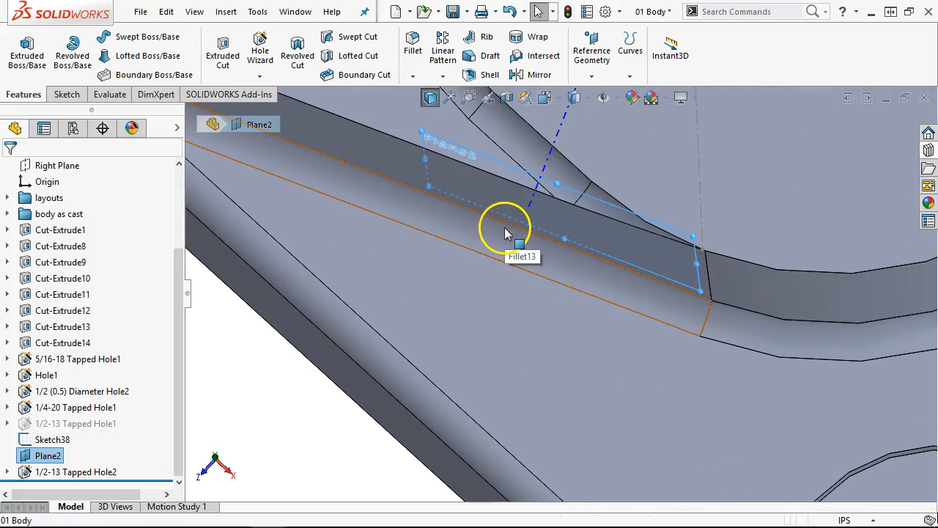
{"action": "middle_click_drag", "start_coordinate": [520, 212], "coordinate": [540, 418]}
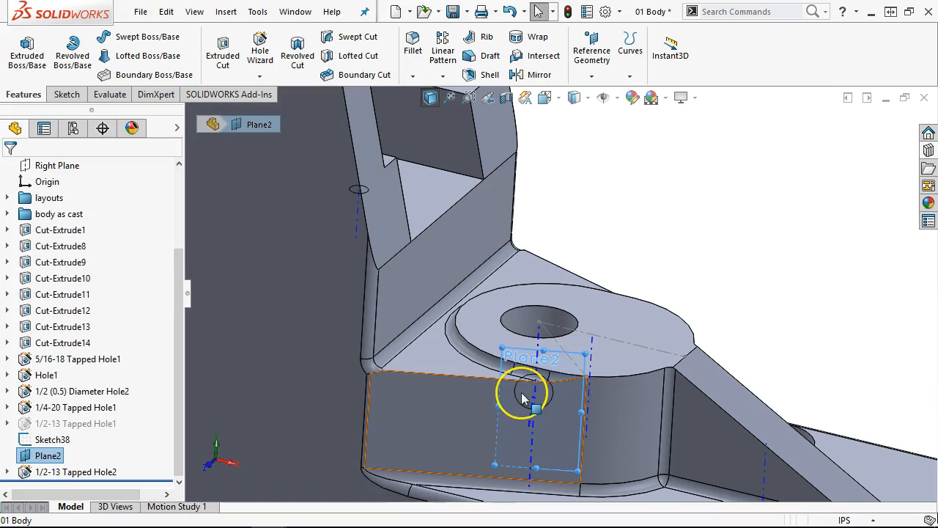
{"action": "scroll", "coordinate": [560, 398], "scroll_direction": "up", "scroll_amount": 4}
{"action": "middle_click_drag", "start_coordinate": [559, 398], "coordinate": [549, 368]}
{"action": "scroll", "coordinate": [548, 368], "scroll_direction": "down", "scroll_amount": 1}
{"action": "scroll", "coordinate": [548, 368], "scroll_direction": "down", "scroll_amount": 2}
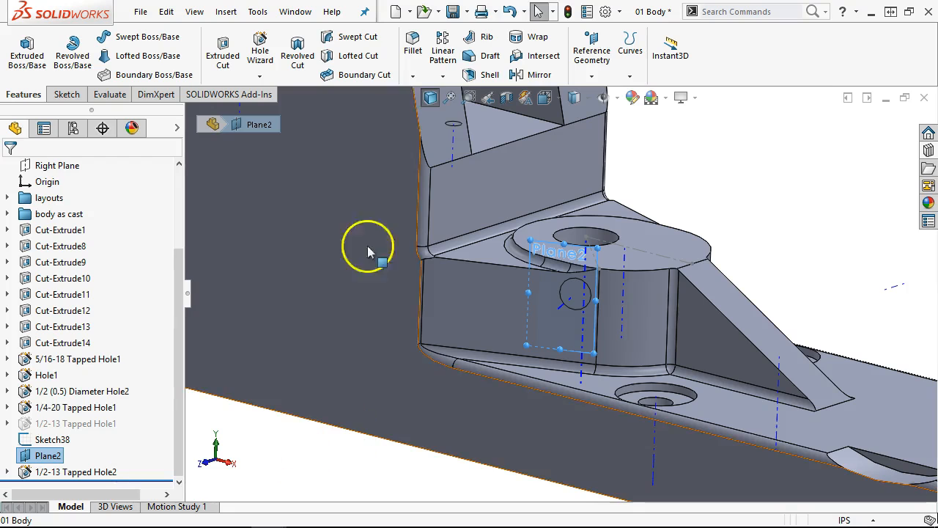
{"action": "left_click", "coordinate": [524, 12]}
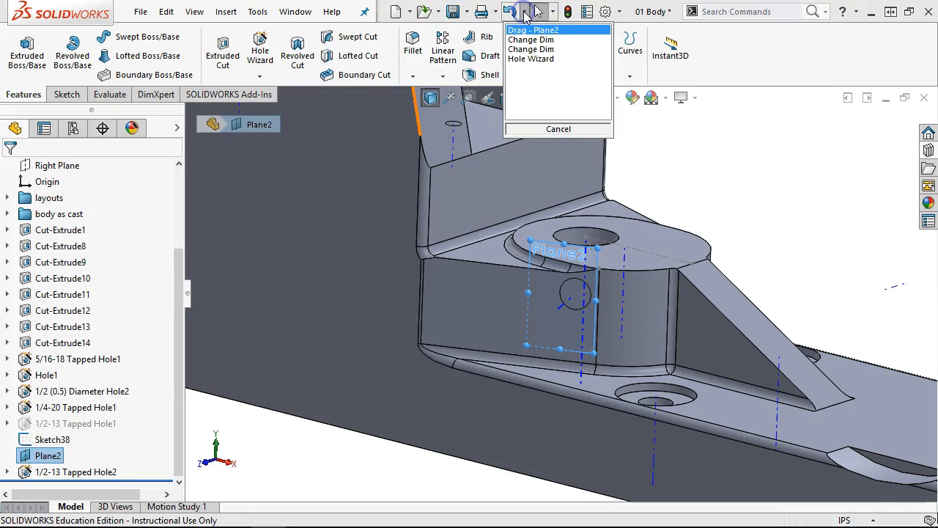
{"action": "left_click", "coordinate": [533, 60]}
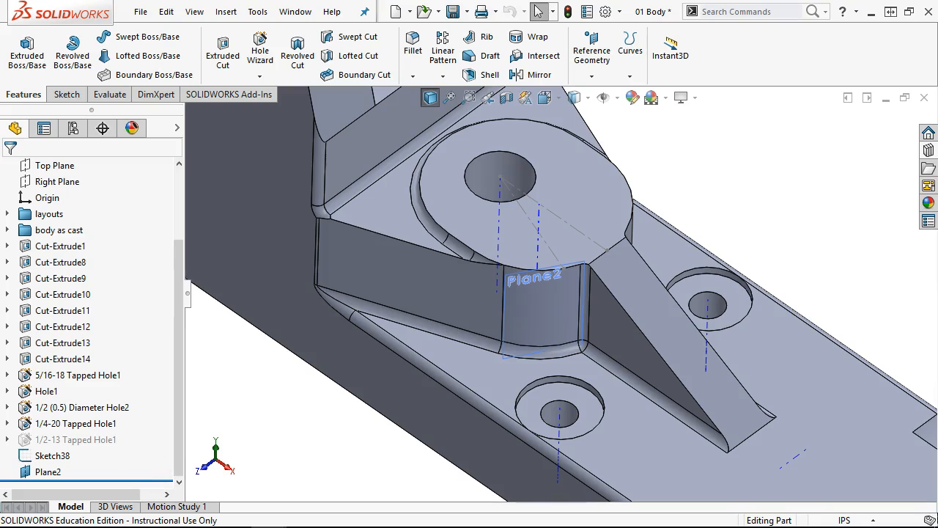
- Put Cut-Extrude1 through 1/2-13 Tapped Hole1 into a new folder named 'hole locations'
{"action": "scroll", "coordinate": [117, 438], "scroll_direction": "up", "scroll_amount": 2}
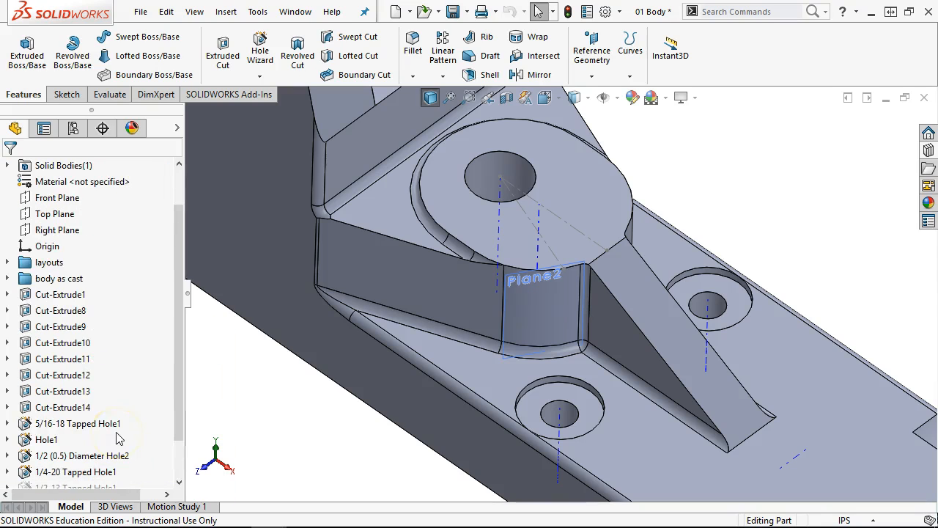
{"action": "left_click", "coordinate": [73, 294]}
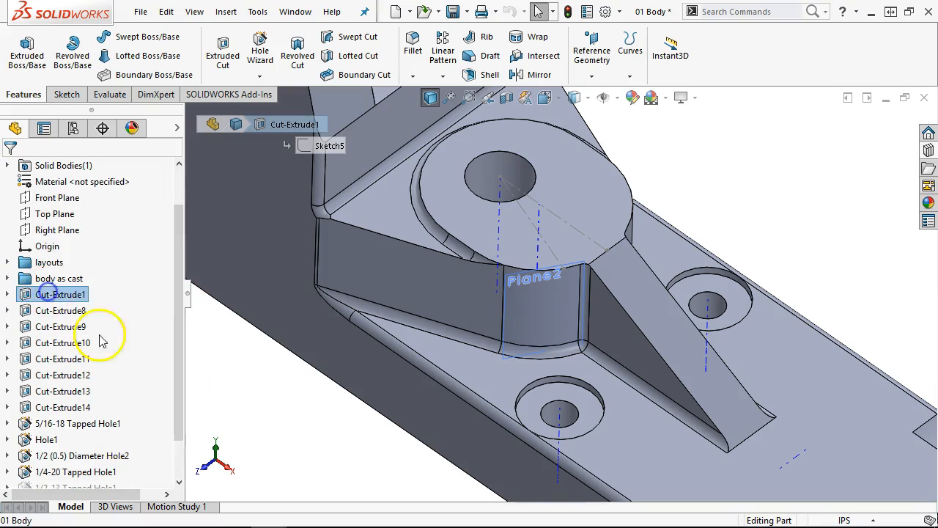
{"action": "scroll", "coordinate": [126, 364], "scroll_direction": "down", "scroll_amount": 1}
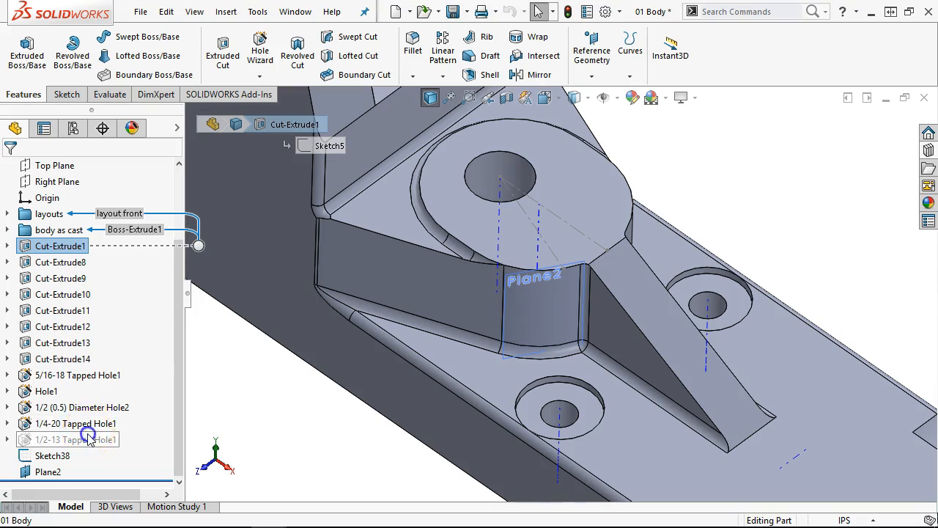
{"action": "left_click", "coordinate": [88, 438], "text": "shift"}
{"action": "right_click", "coordinate": [33, 308]}
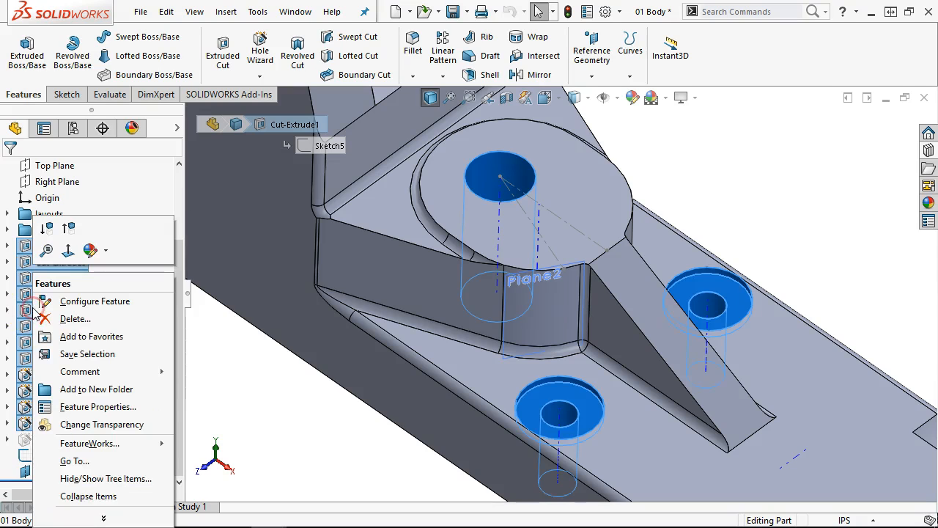
{"action": "left_click", "coordinate": [103, 389]}
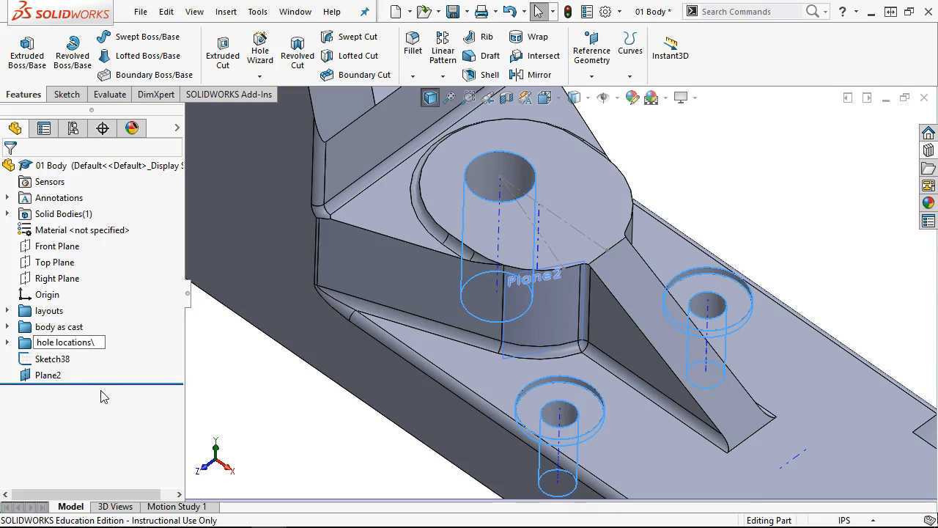
{"action": "type", "text": "hole locations"}
{"action": "key", "text": "Return"}
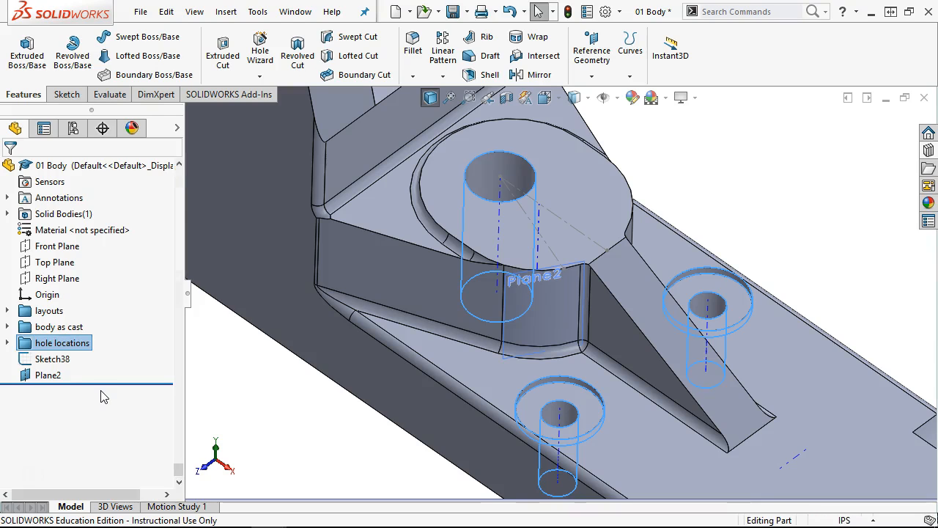
- Delete Sketch38 and Plane2
{"action": "left_click", "coordinate": [36, 359]}
{"action": "left_click", "coordinate": [46, 375], "text": "ctrl"}
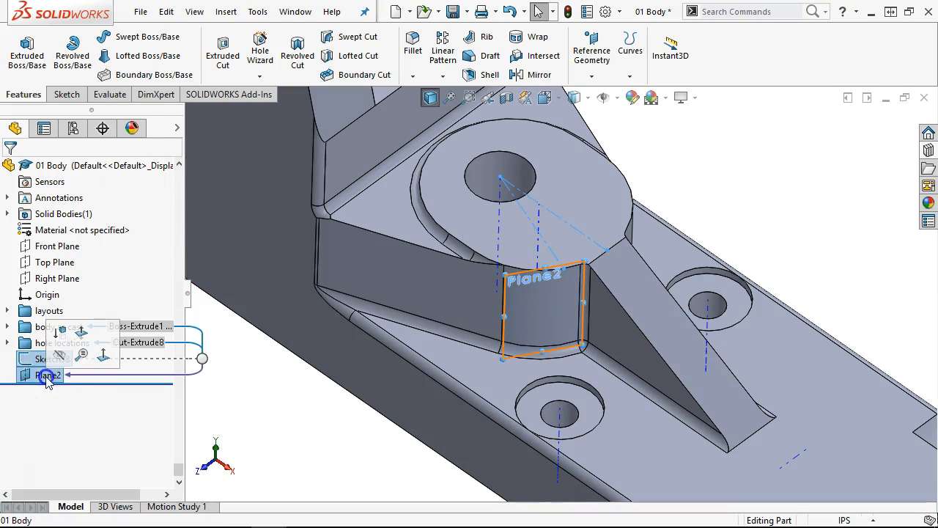
{"action": "right_click", "coordinate": [56, 224]}
{"action": "left_click", "coordinate": [102, 329]}
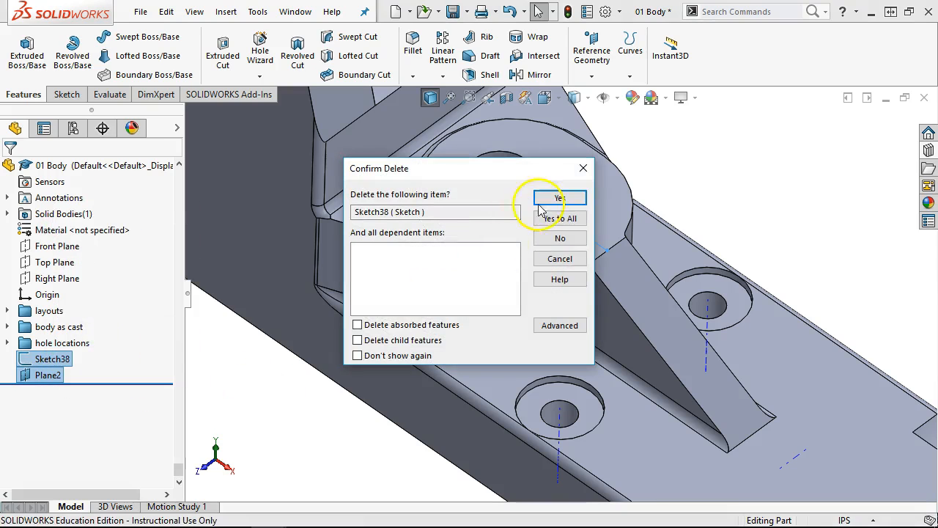
{"action": "left_click", "coordinate": [570, 196]}
{"action": "mouse_move", "coordinate": [575, 219]}
{"action": "middle_mouse_down"}
{"action": "mouse_move", "coordinate": [691, 161]}
{"action": "mouse_move", "coordinate": [695, 126]}
{"action": "middle_mouse_up"}
- Hide the hole axes, expand the hole locations folder and zoom to 1/2-13 Tapped Hole1
{"action": "left_click", "coordinate": [616, 98]}
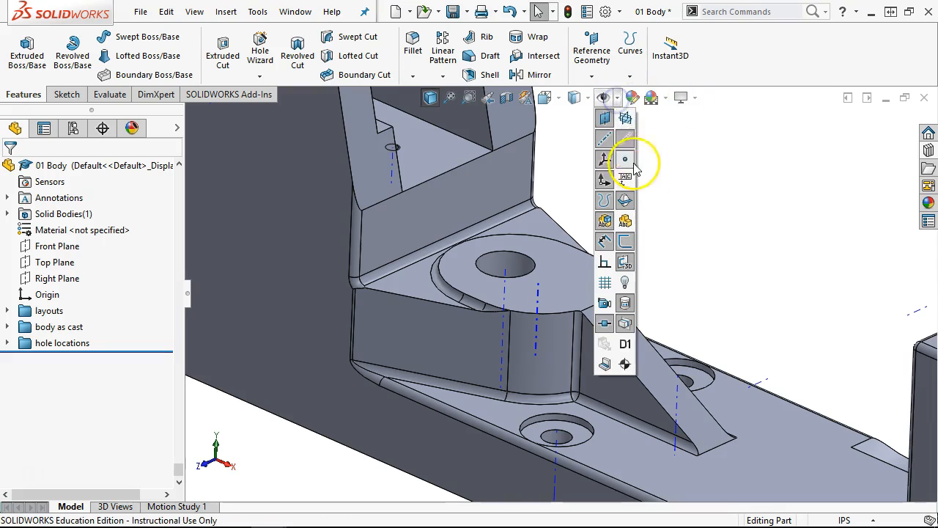
{"action": "left_click", "coordinate": [9, 347]}
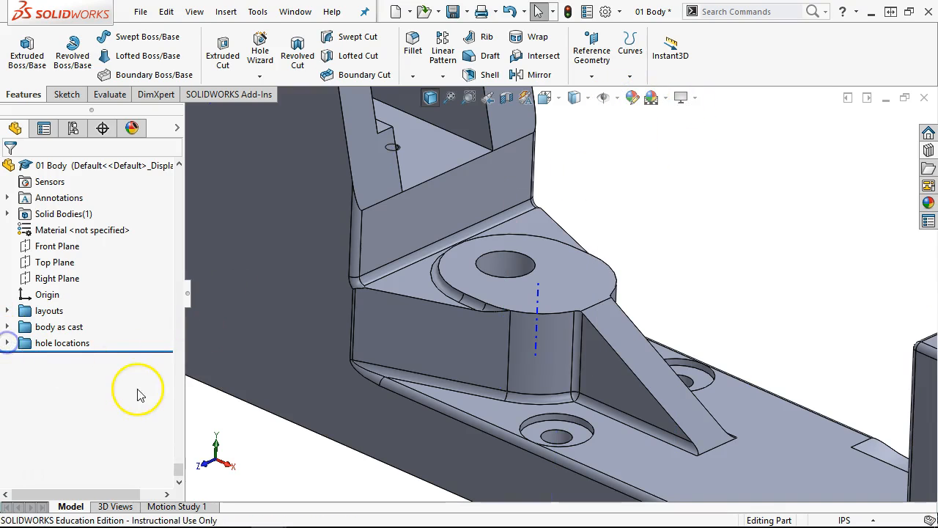
{"action": "left_click", "coordinate": [7, 342]}
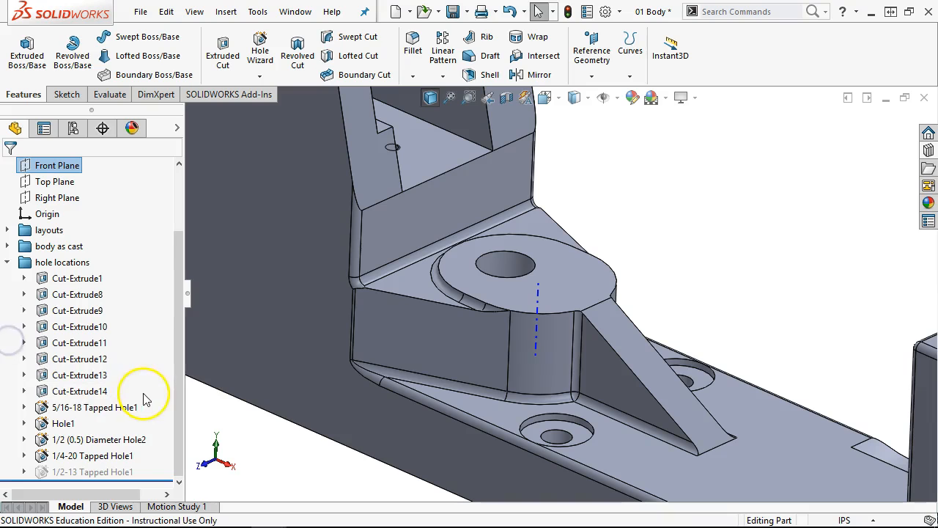
{"action": "right_click", "coordinate": [129, 471]}
{"action": "left_click", "coordinate": [167, 217]}
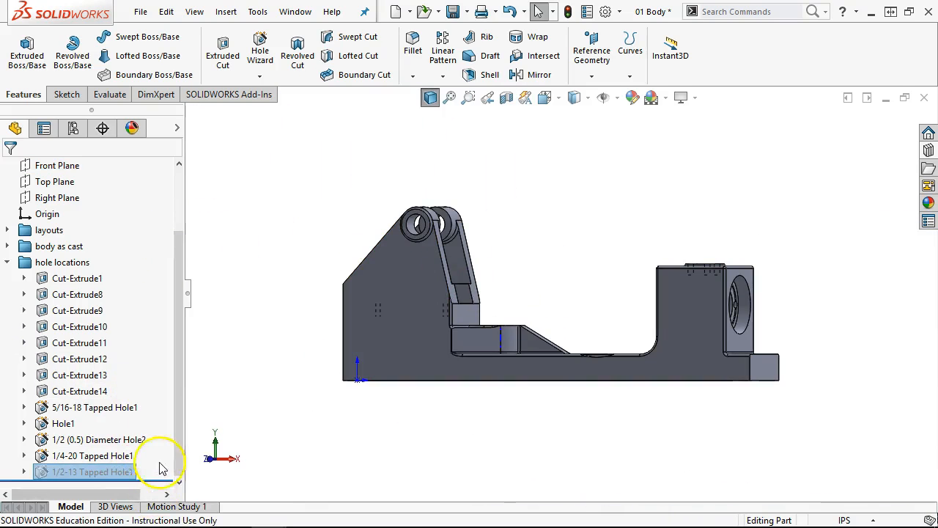
- View the part Normal To the tapped hole, then return to isometric
{"action": "right_click", "coordinate": [120, 471]}
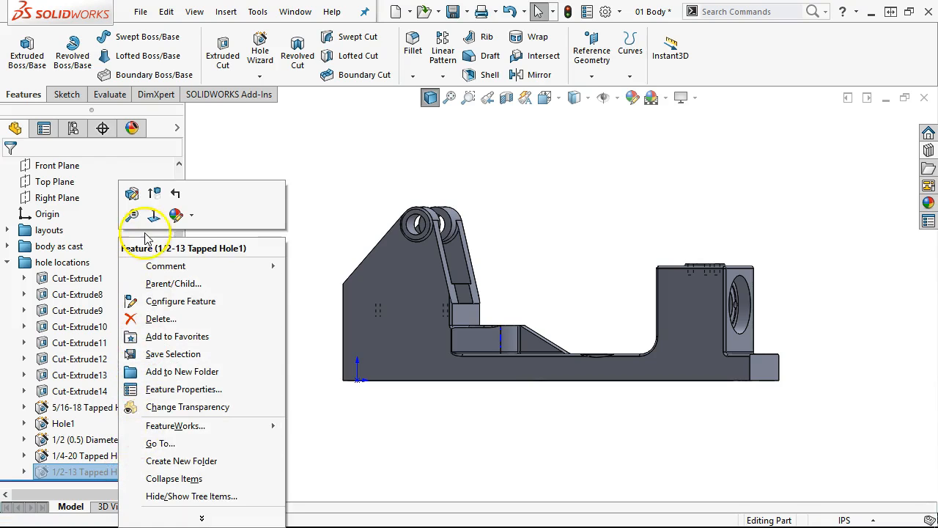
{"action": "left_click", "coordinate": [154, 215]}
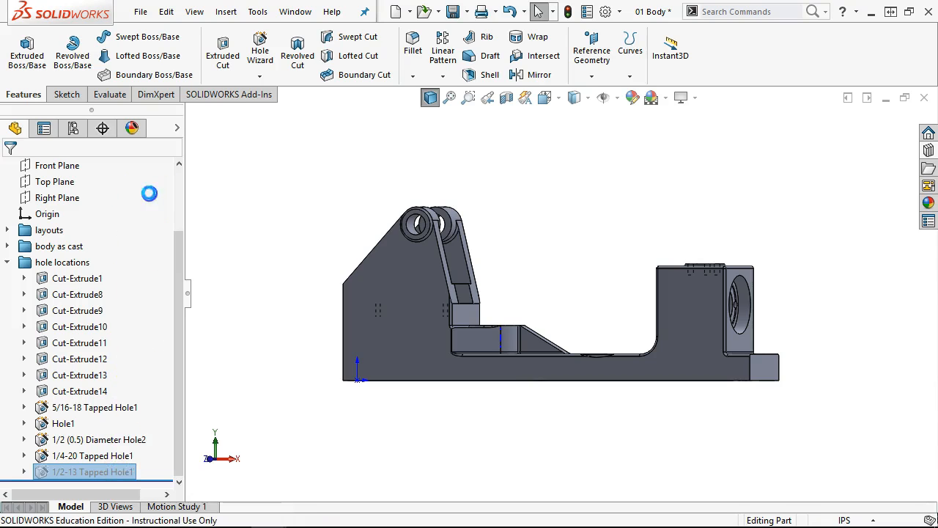
{"action": "middle_click_drag", "start_coordinate": [587, 205], "coordinate": [596, 323]}
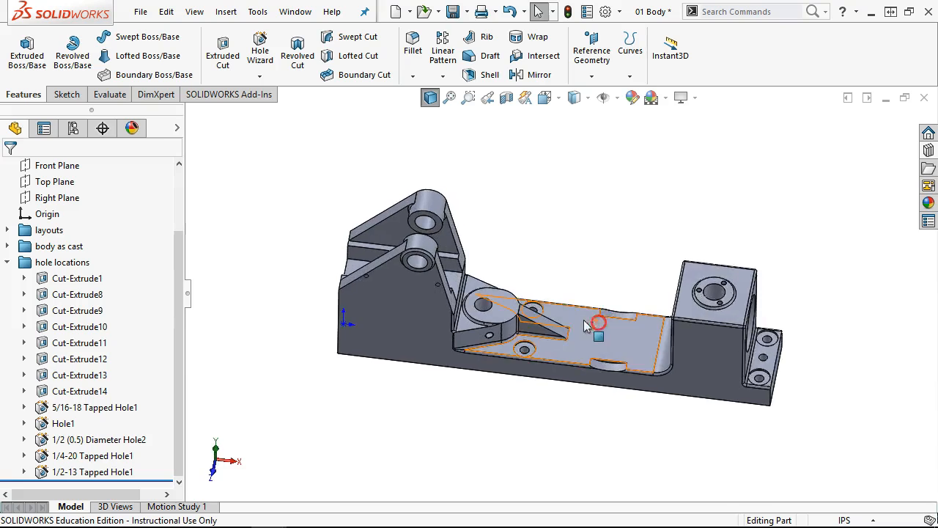
{"action": "scroll", "coordinate": [564, 323], "scroll_direction": "down", "scroll_amount": 5}
{"action": "key", "text": "ctrl+7"}
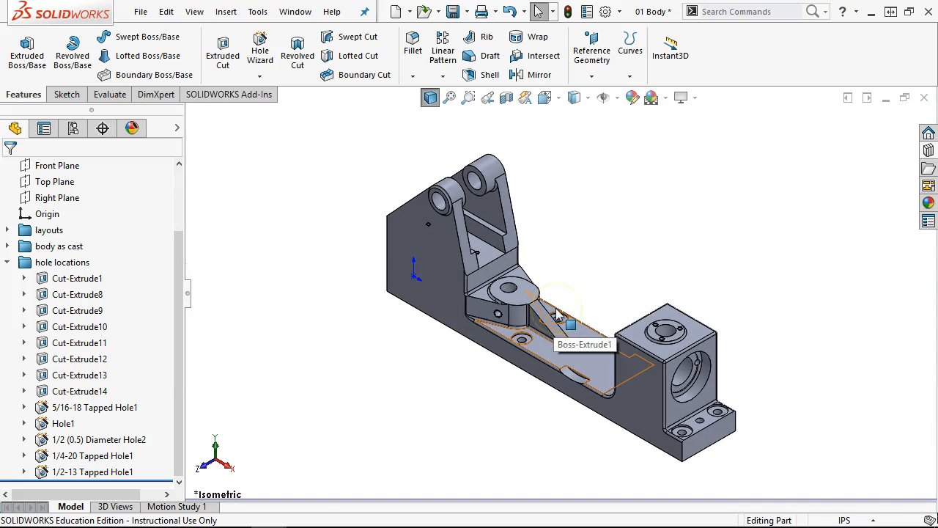
{"action": "left_click", "coordinate": [594, 328]}
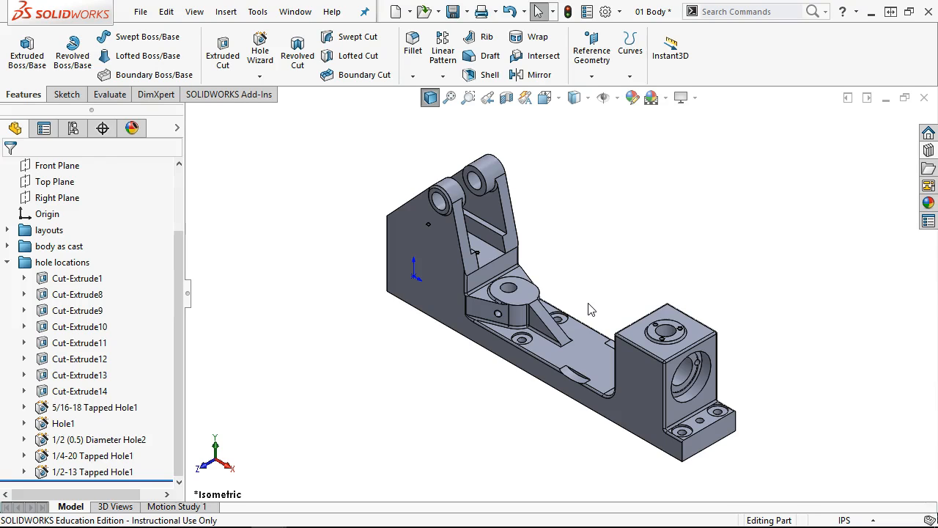
- Close 01 Body with Save all and review the Connecting Rod Fixture drawing
{"action": "left_click", "coordinate": [928, 97]}
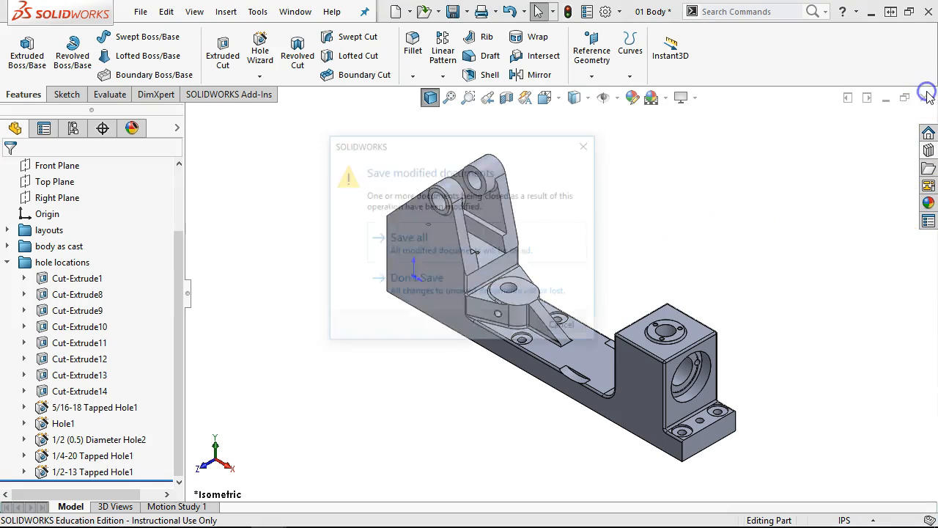
{"action": "left_click", "coordinate": [381, 297]}
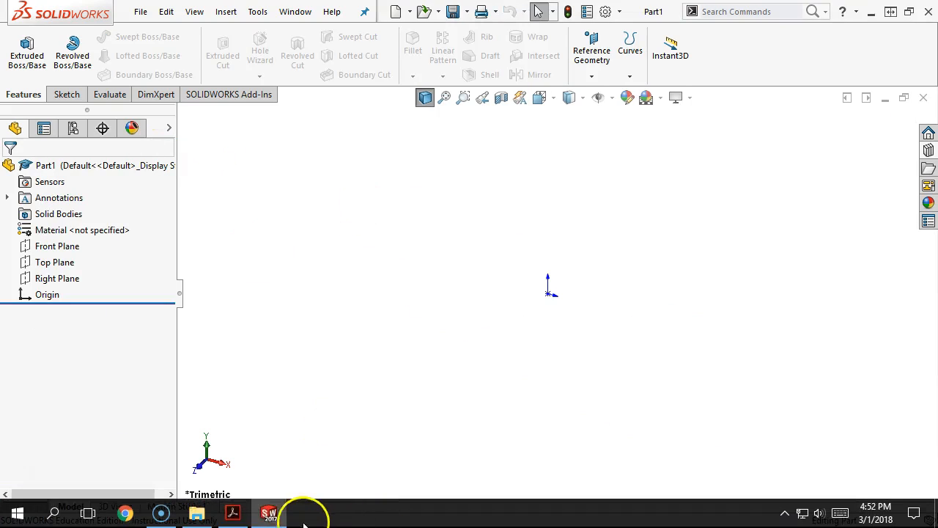
{"action": "left_click", "coordinate": [234, 513]}
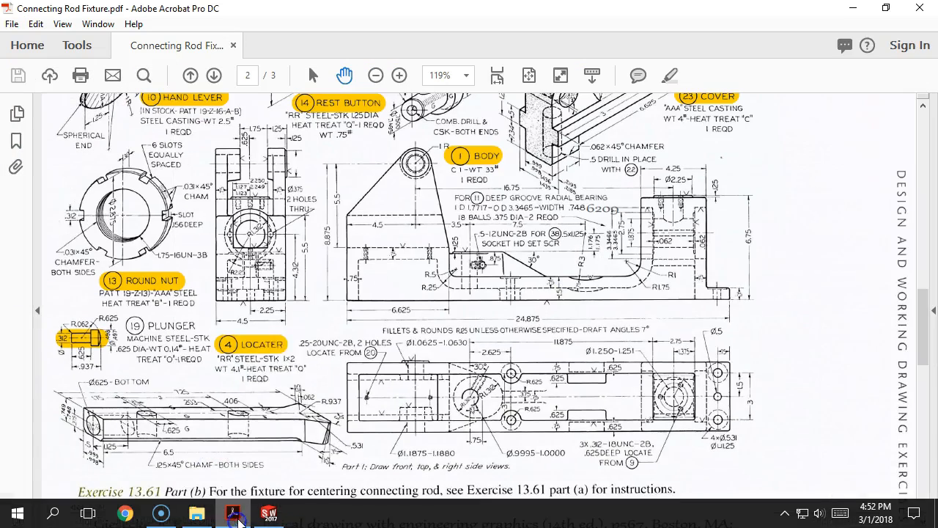
{"action": "scroll", "coordinate": [134, 415], "scroll_direction": "down", "scroll_amount": 1}
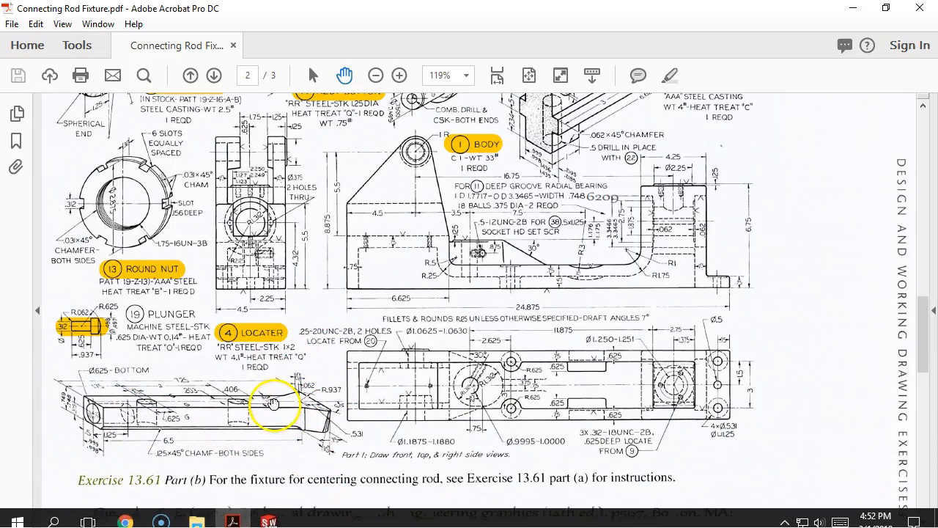
{"action": "left_click", "coordinate": [269, 513]}
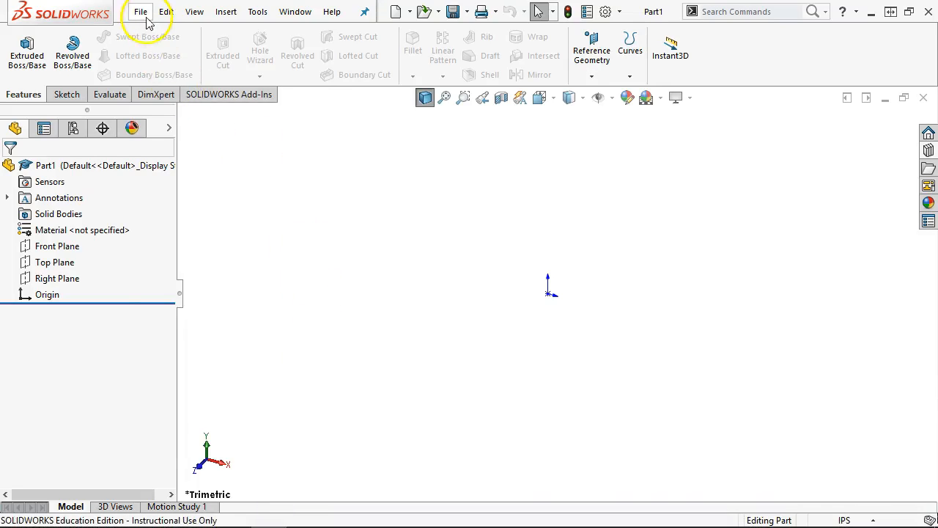
- Open 04 Locator from the CRF folder and view it from the top
{"action": "left_click", "coordinate": [140, 11]}
{"action": "left_click", "coordinate": [158, 49]}
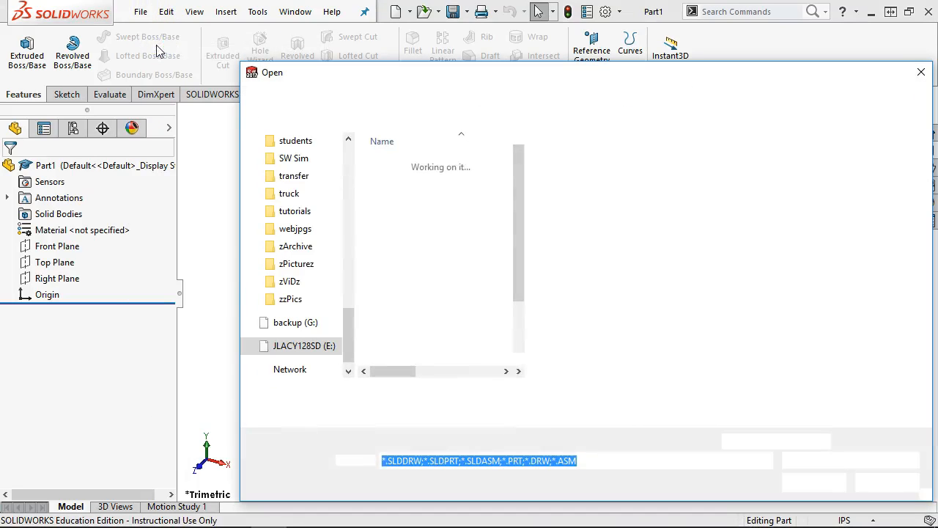
{"action": "left_click_drag", "start_coordinate": [516, 256], "coordinate": [516, 329]}
{"action": "left_click_drag", "start_coordinate": [521, 232], "coordinate": [515, 206]}
{"action": "left_click", "coordinate": [405, 191]}
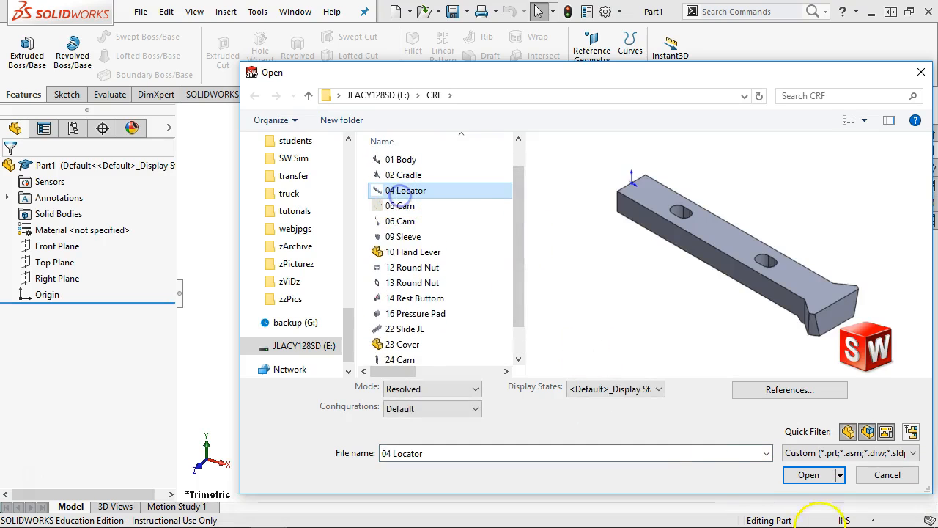
{"action": "left_click", "coordinate": [809, 475]}
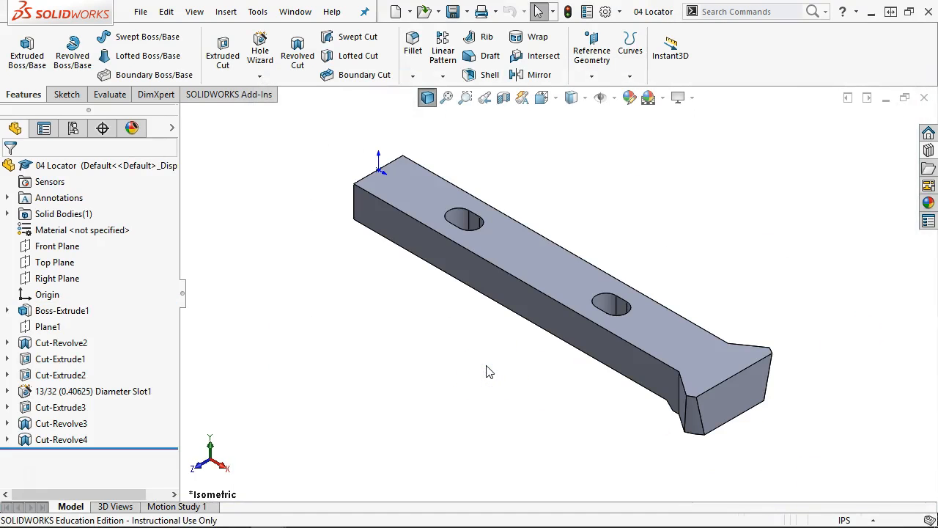
{"action": "key", "text": "ctrl+5"}
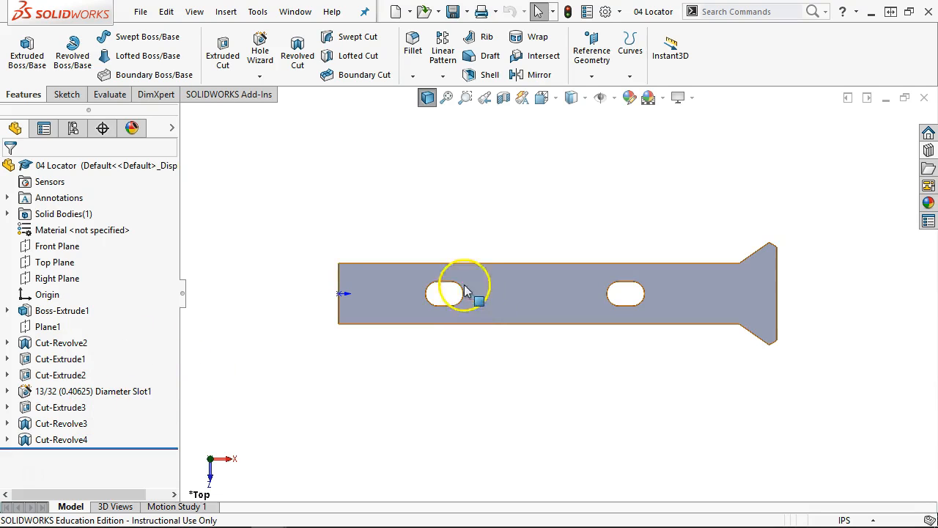
- Show Sketch1's dimensions, move the 0.625 dimension below the part, and edit Sketch1
{"action": "left_click", "coordinate": [7, 310]}
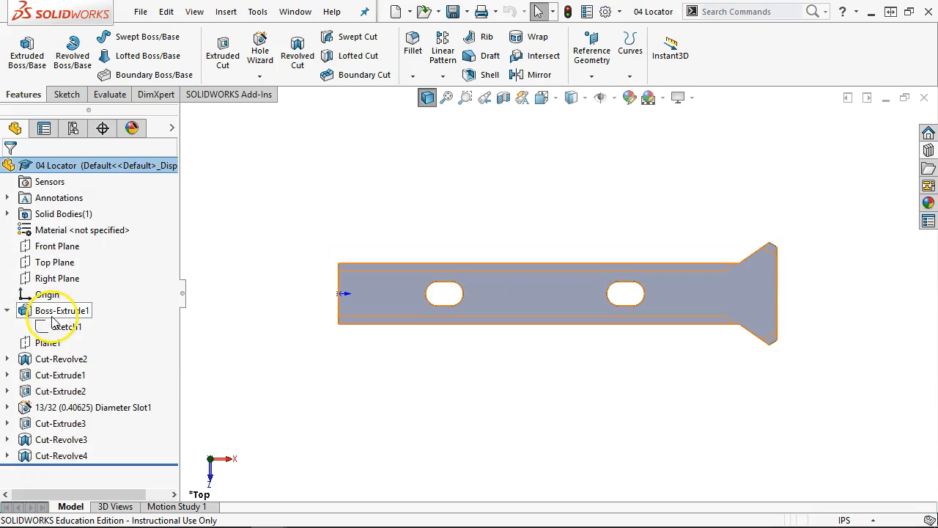
{"action": "left_click", "coordinate": [62, 326]}
{"action": "scroll", "coordinate": [695, 262], "scroll_direction": "down", "scroll_amount": 3}
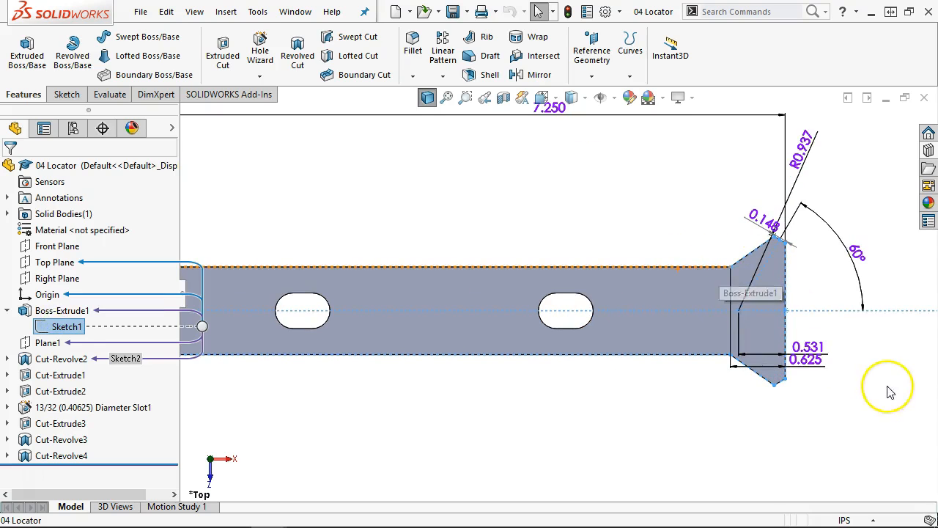
{"action": "left_click_drag", "start_coordinate": [826, 370], "coordinate": [823, 404]}
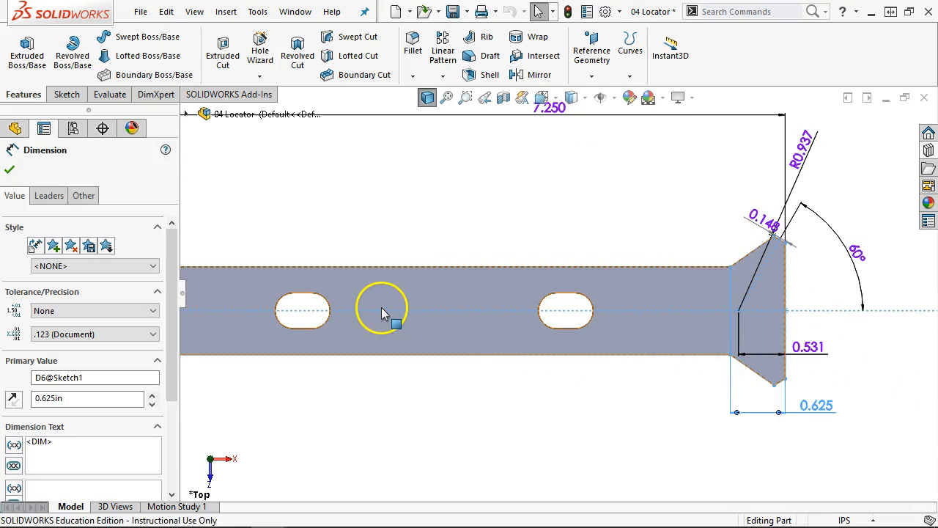
{"action": "left_click", "coordinate": [369, 234]}
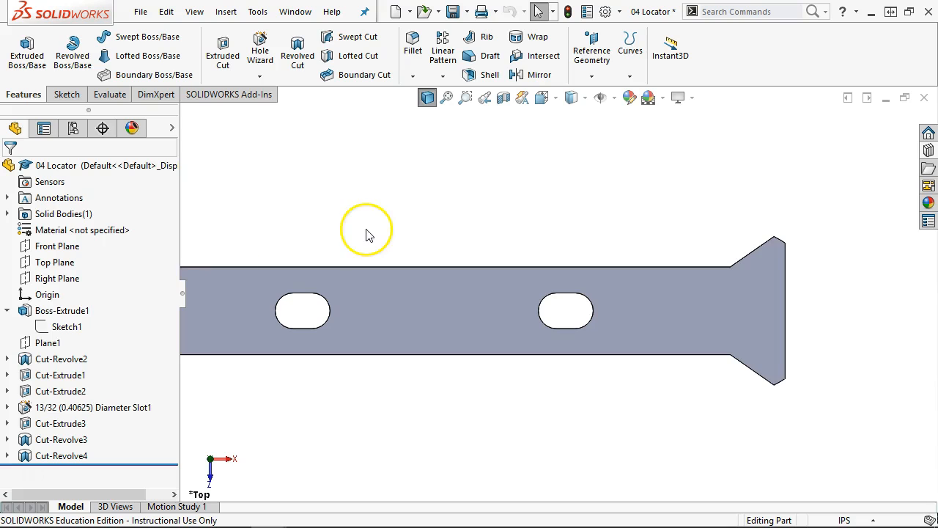
{"action": "right_click", "coordinate": [67, 310]}
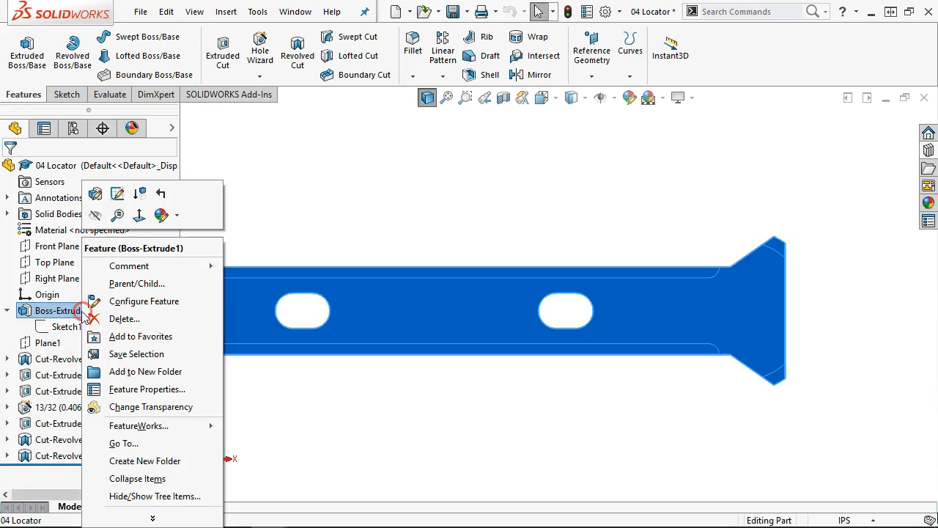
{"action": "right_click", "coordinate": [66, 326]}
{"action": "left_click", "coordinate": [80, 260]}
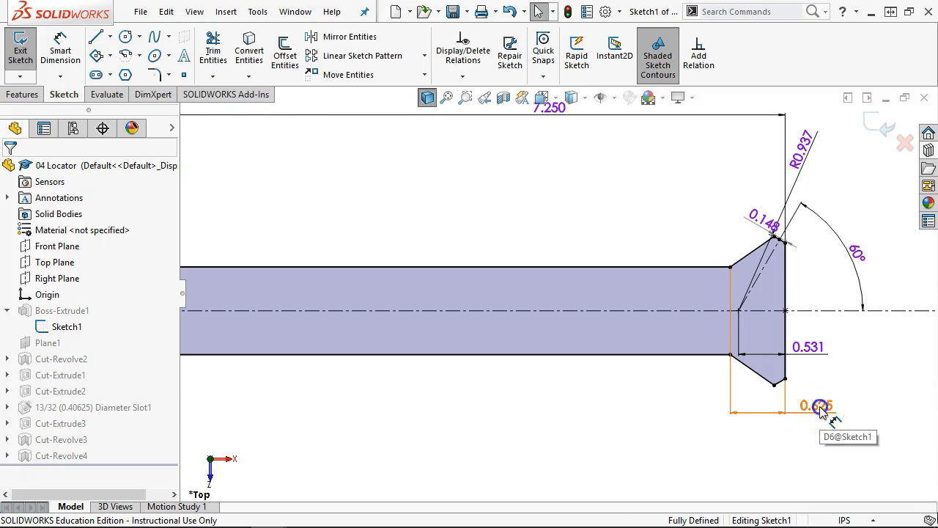
- Make the 0.625 dimension a driven dimension
{"action": "left_click", "coordinate": [820, 407]}
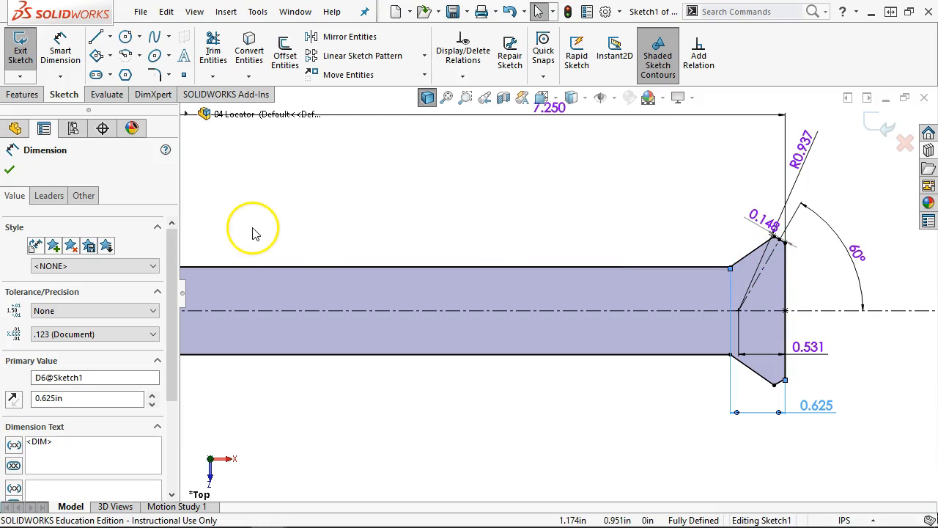
{"action": "left_click", "coordinate": [83, 195]}
{"action": "left_click", "coordinate": [10, 361]}
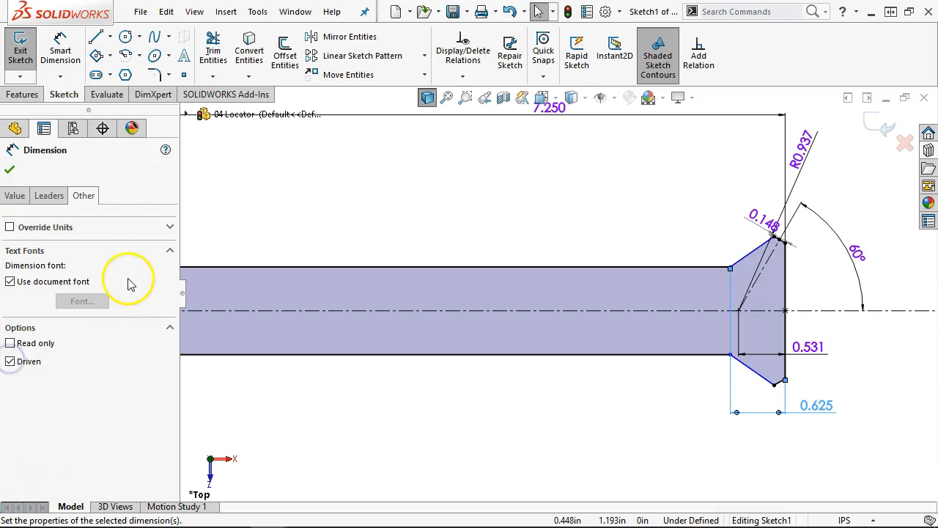
{"action": "left_click", "coordinate": [10, 170]}
- Dimension the chamfer angle against the top edge at 30°
{"action": "left_click", "coordinate": [58, 59]}
{"action": "left_click", "coordinate": [60, 46]}
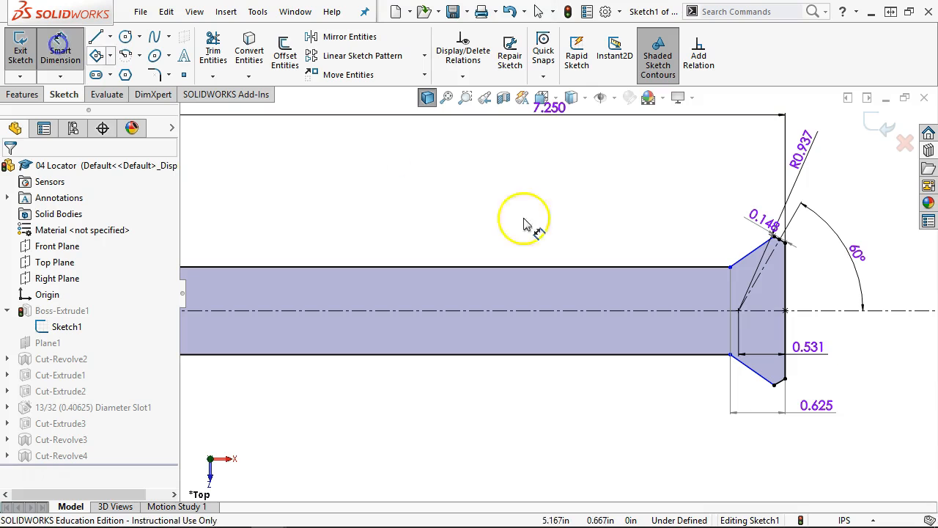
{"action": "left_click", "coordinate": [669, 274]}
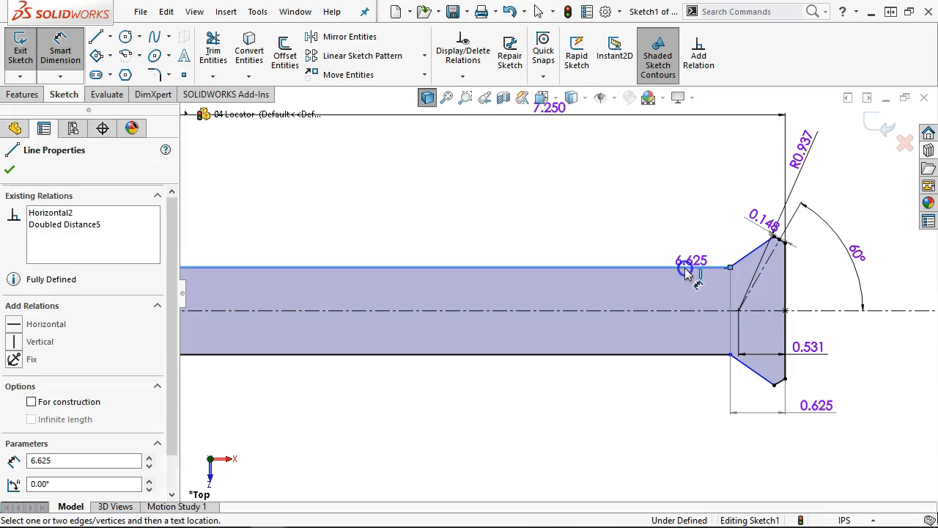
{"action": "left_click", "coordinate": [751, 251]}
{"action": "left_click", "coordinate": [810, 245]}
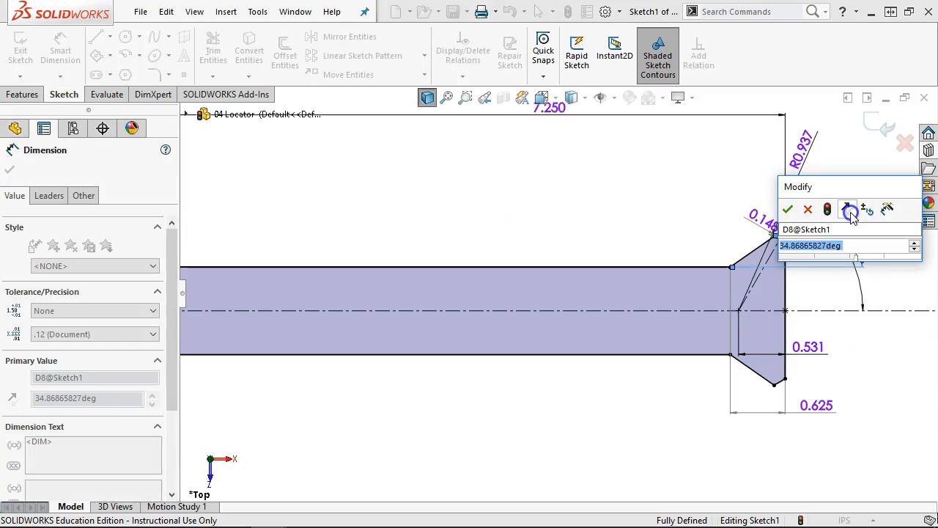
{"action": "type", "text": "30"}
{"action": "key", "text": "Return"}
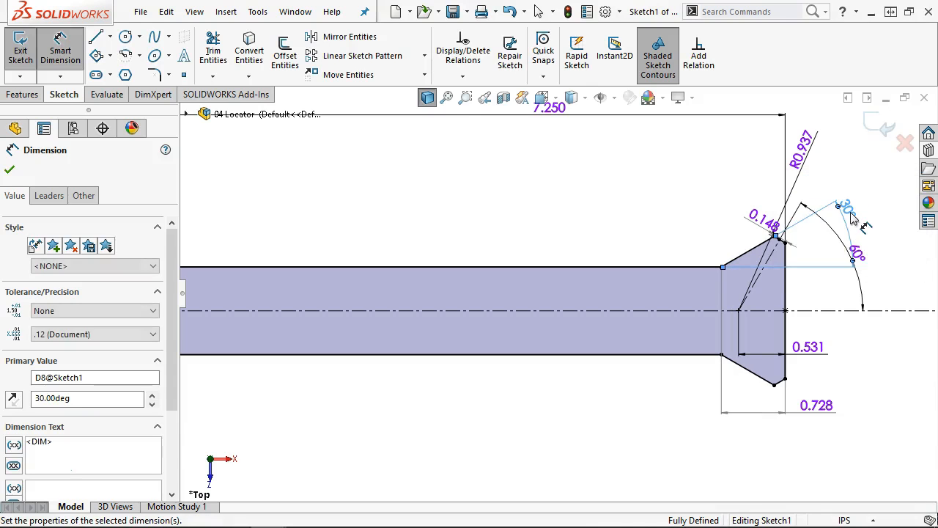
- Drag the chamfer's top corner to test how freely it moves
{"action": "right_click", "coordinate": [622, 209]}
{"action": "left_click", "coordinate": [634, 253]}
{"action": "scroll", "coordinate": [747, 242], "scroll_direction": "down", "scroll_amount": 5}
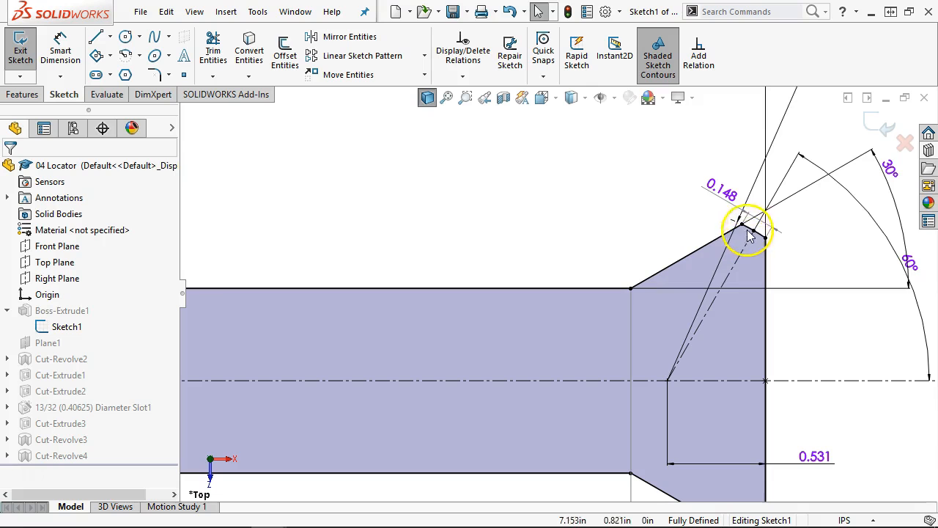
{"action": "scroll", "coordinate": [767, 254], "scroll_direction": "up", "scroll_amount": 2}
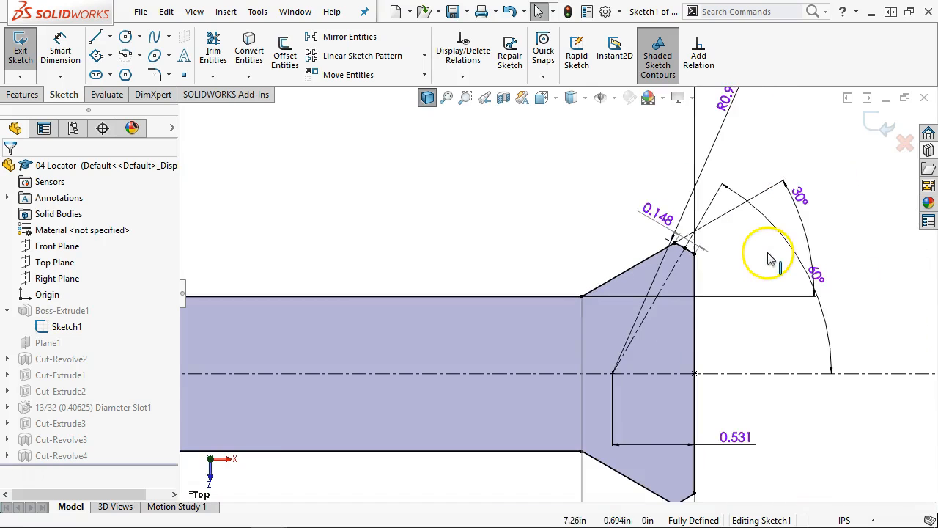
{"action": "scroll", "coordinate": [684, 262], "scroll_direction": "down", "scroll_amount": 3}
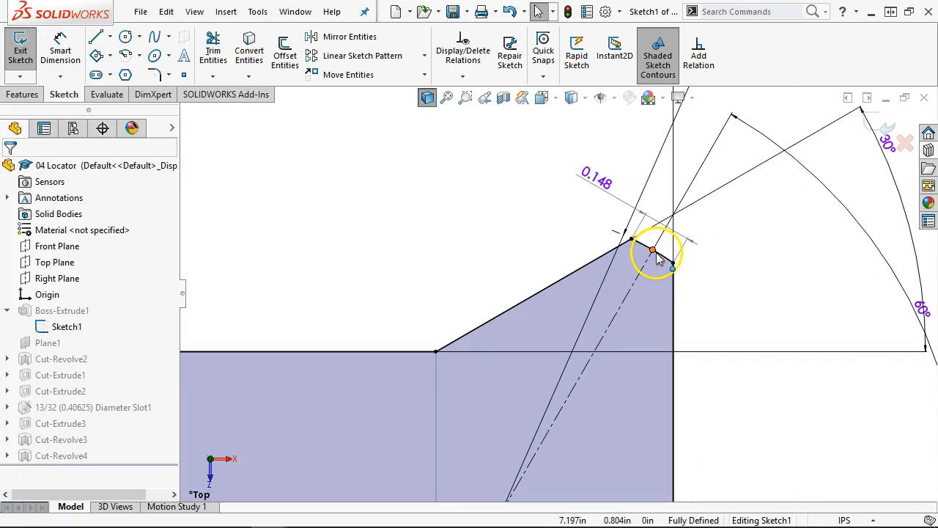
{"action": "left_click", "coordinate": [655, 252]}
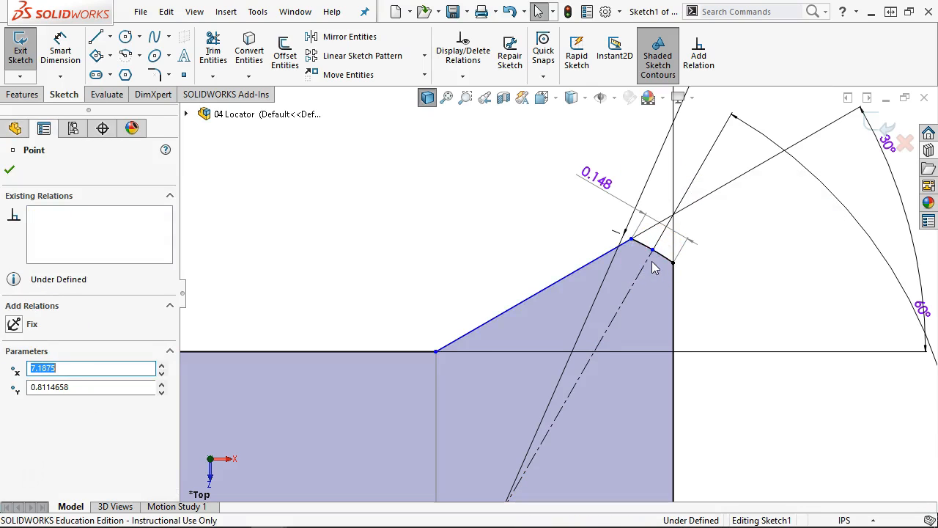
{"action": "left_click", "coordinate": [641, 245]}
{"action": "mouse_move", "coordinate": [644, 248]}
{"action": "left_mouse_down"}
{"action": "mouse_move", "coordinate": [605, 233]}
{"action": "mouse_move", "coordinate": [634, 242]}
{"action": "left_mouse_up"}
- Make the 0.135 chamfer dimension driving and change its value to 0.125
{"action": "left_click", "coordinate": [513, 222]}
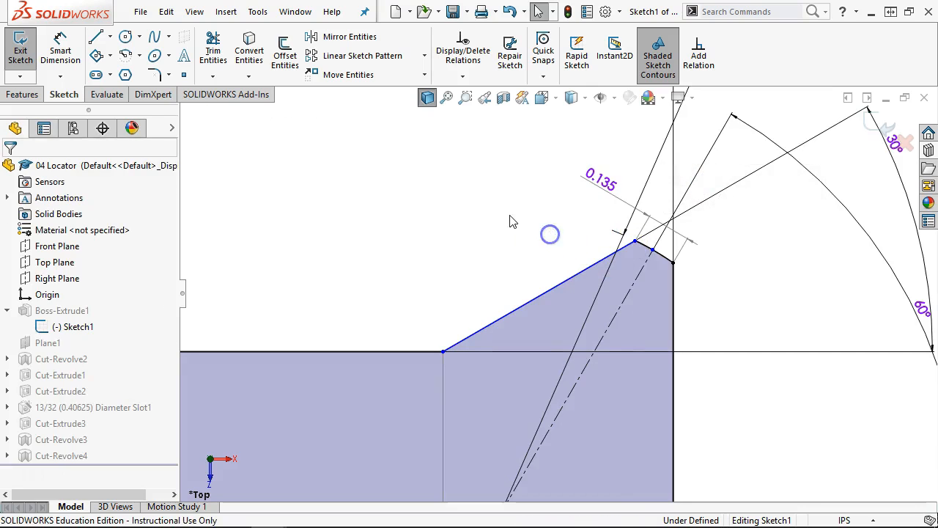
{"action": "left_click", "coordinate": [599, 173]}
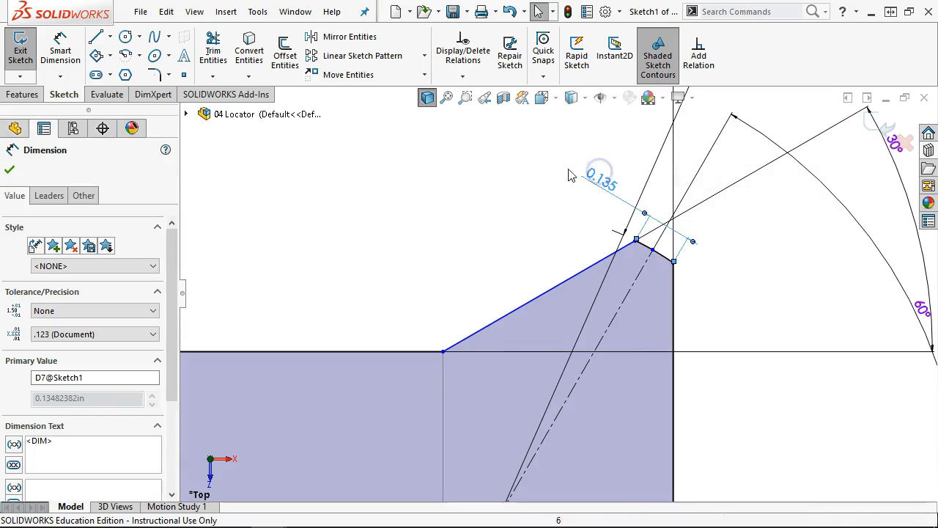
{"action": "left_click", "coordinate": [74, 197]}
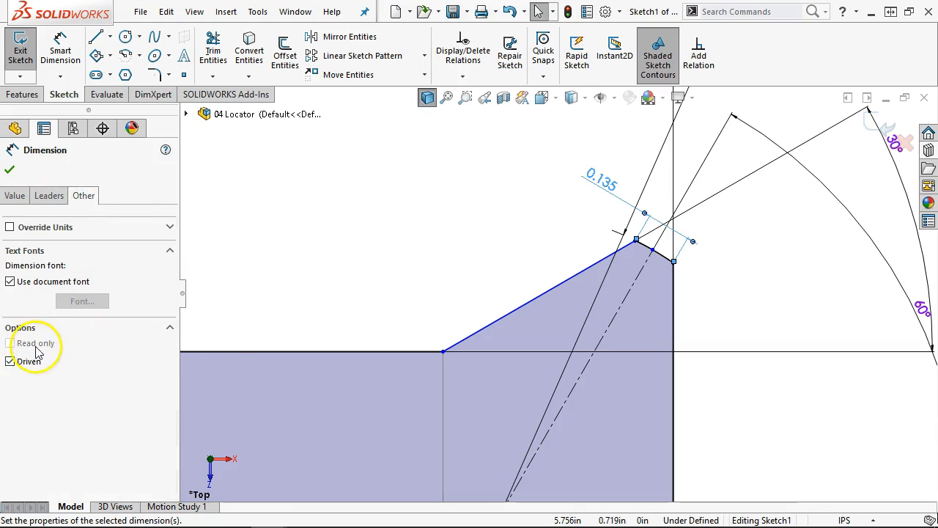
{"action": "left_click", "coordinate": [11, 362]}
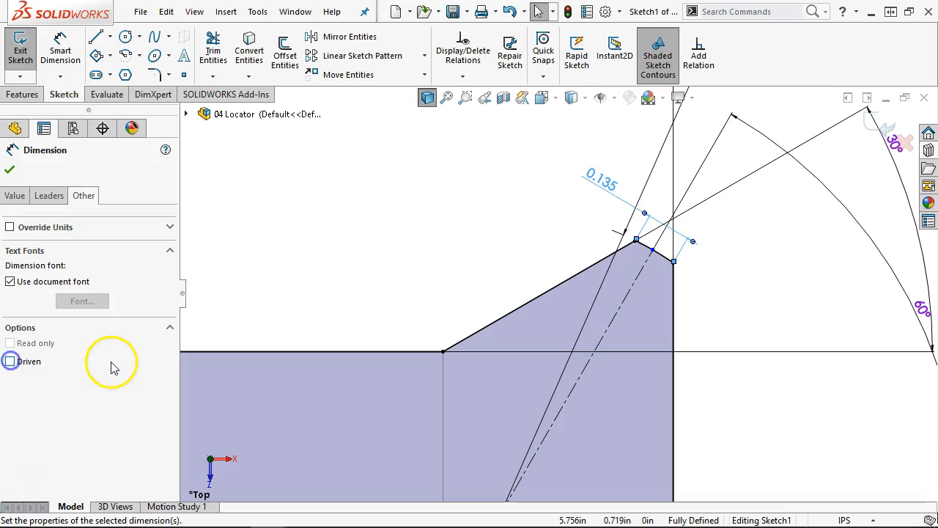
{"action": "left_click", "coordinate": [9, 169]}
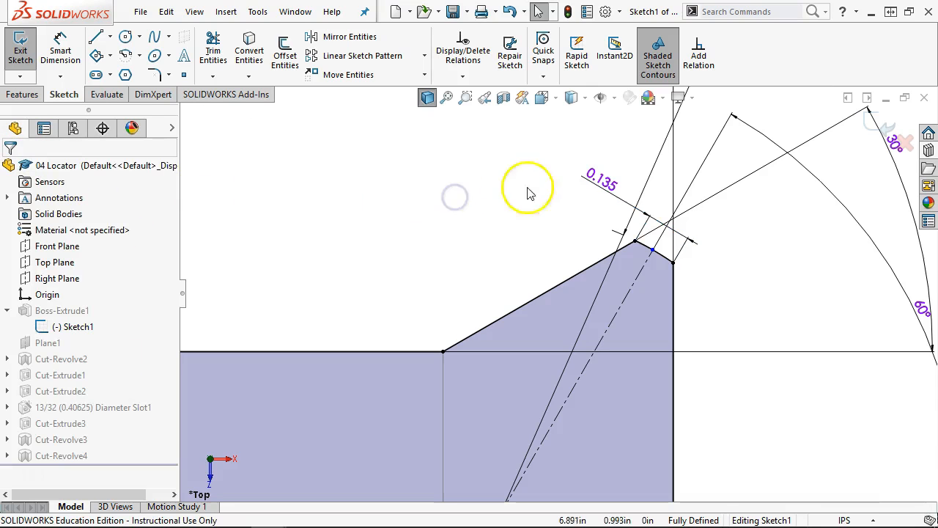
{"action": "double_click", "coordinate": [603, 181]}
{"action": "type", "text": ".125"}
{"action": "key", "text": "Return"}
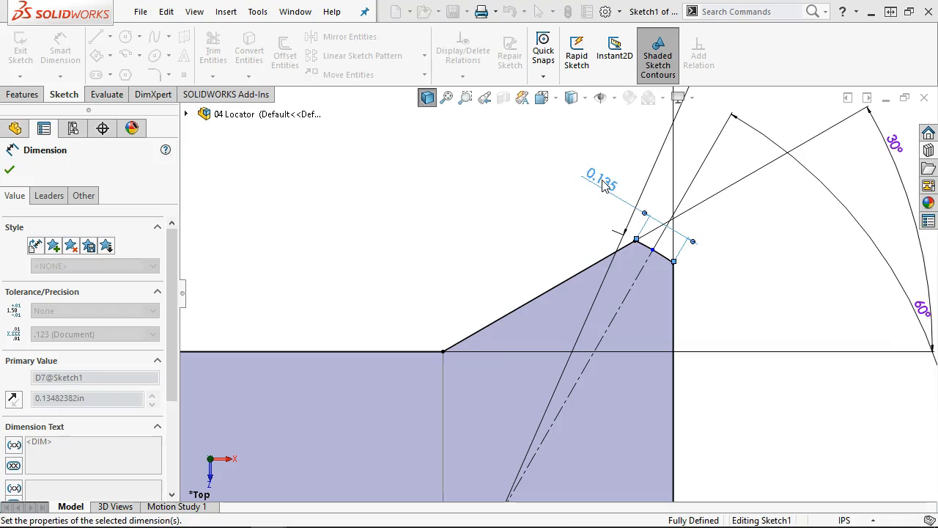
- Add a driven 0.074 dimension from the centerline to the chamfer corner point
{"action": "left_click", "coordinate": [48, 49]}
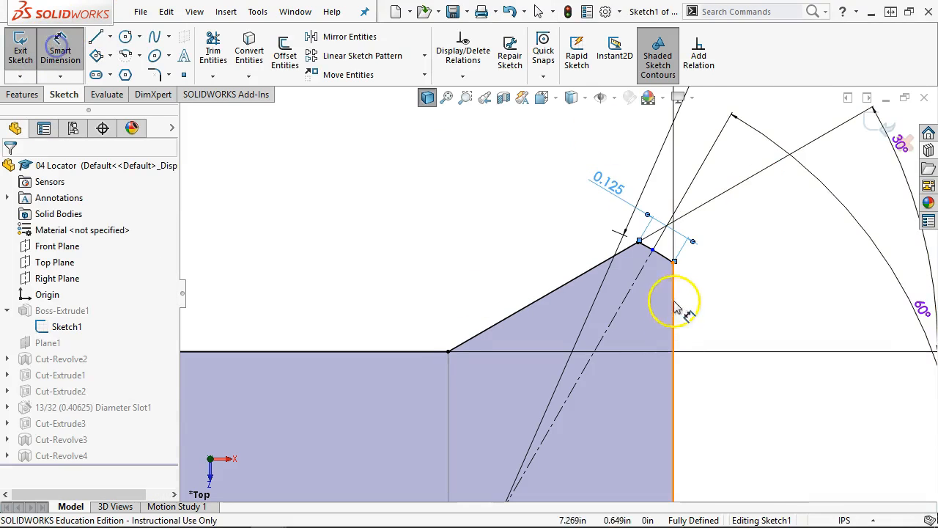
{"action": "scroll", "coordinate": [669, 308], "scroll_direction": "down", "scroll_amount": 4}
{"action": "left_click", "coordinate": [560, 204]}
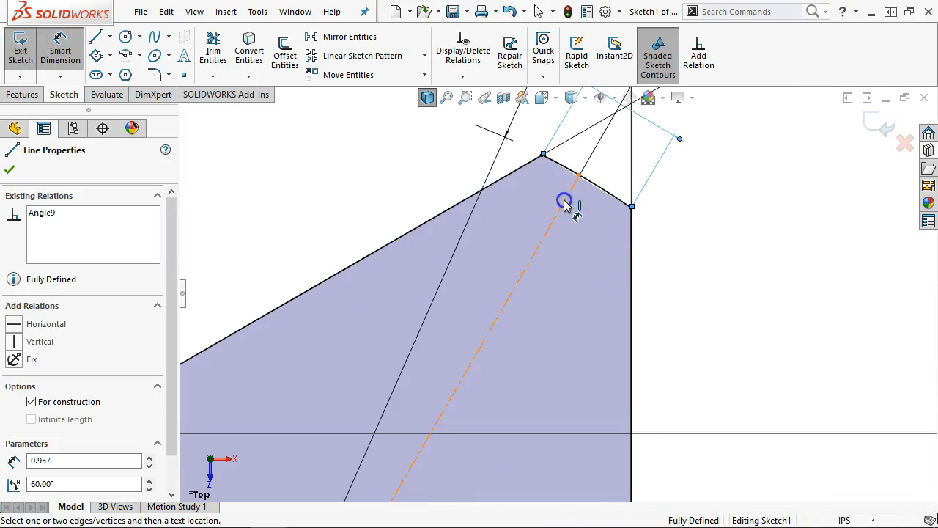
{"action": "left_click", "coordinate": [631, 206]}
{"action": "scroll", "coordinate": [675, 229], "scroll_direction": "up", "scroll_amount": 4}
{"action": "left_click", "coordinate": [631, 250]}
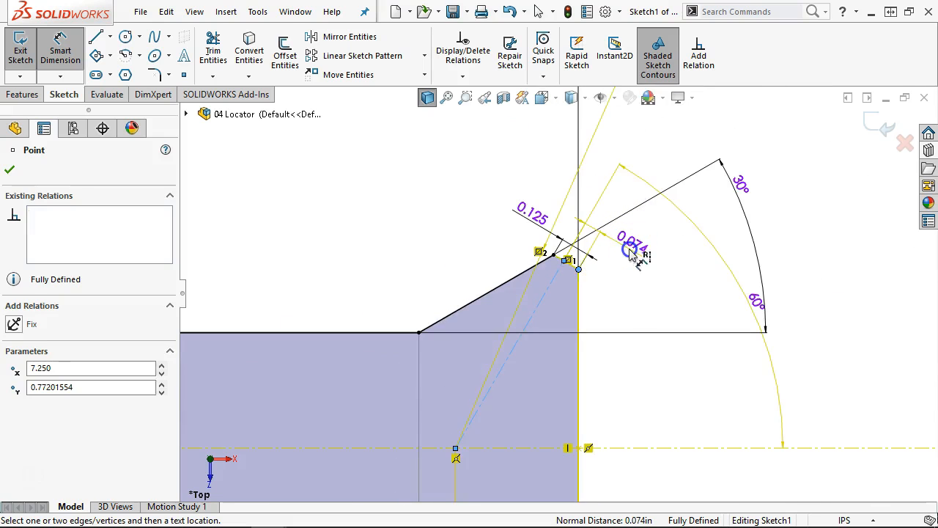
{"action": "key", "text": "Return"}
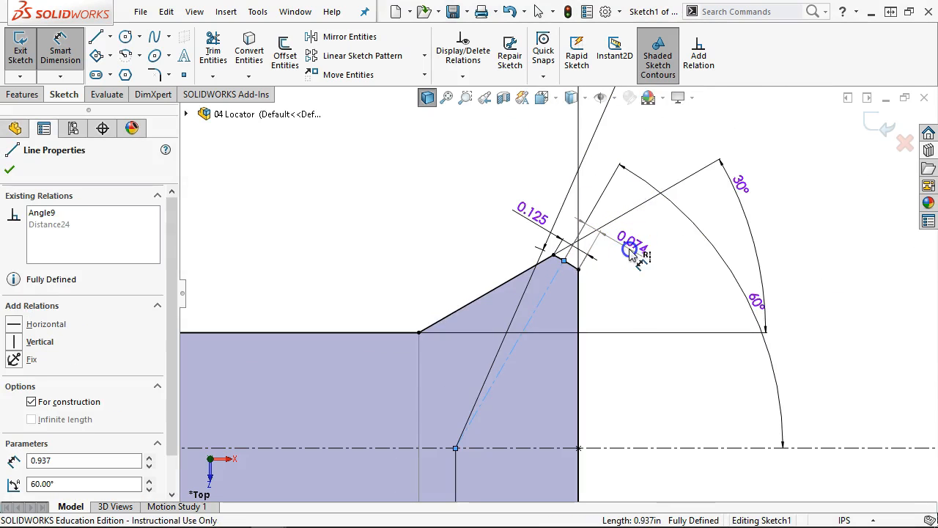
{"action": "right_click", "coordinate": [634, 282]}
{"action": "left_click", "coordinate": [670, 329]}
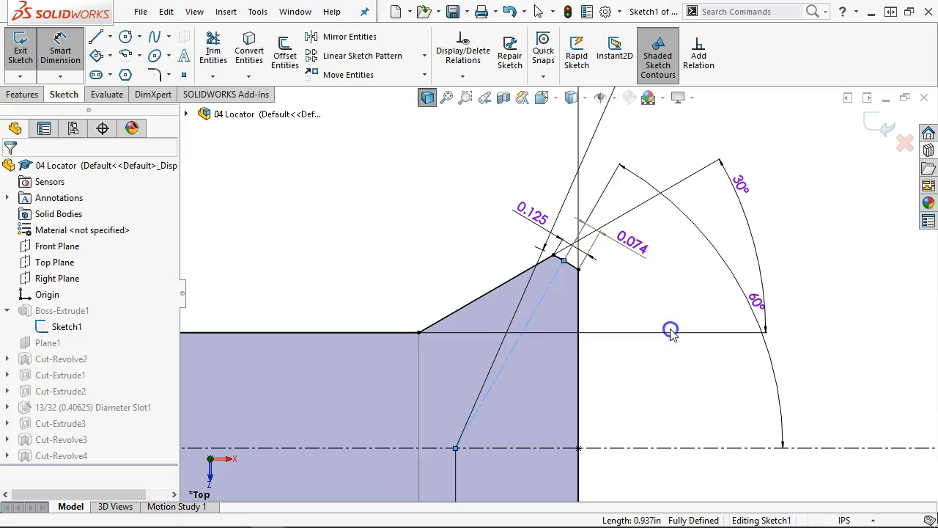
- Delete the 0.074 dimension and check the chamfer endpoint's position
{"action": "scroll", "coordinate": [564, 262], "scroll_direction": "down", "scroll_amount": 3}
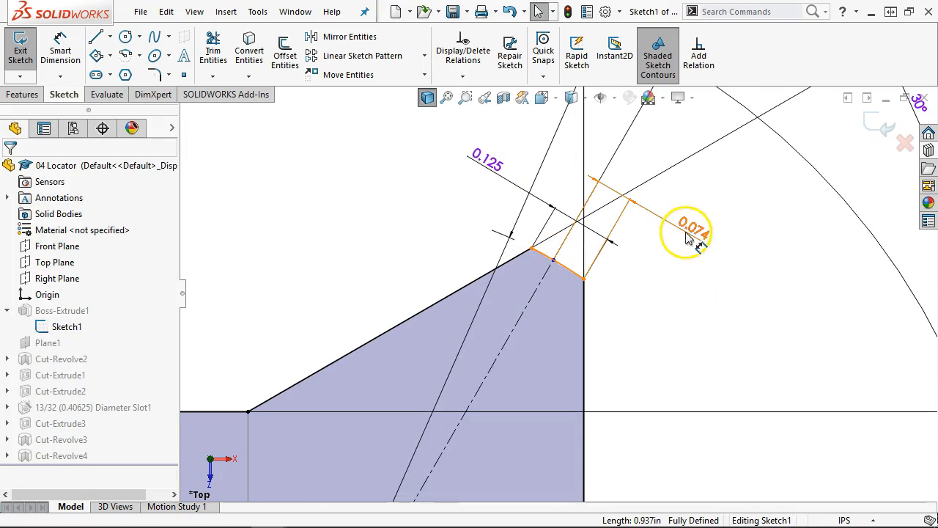
{"action": "left_click", "coordinate": [673, 213]}
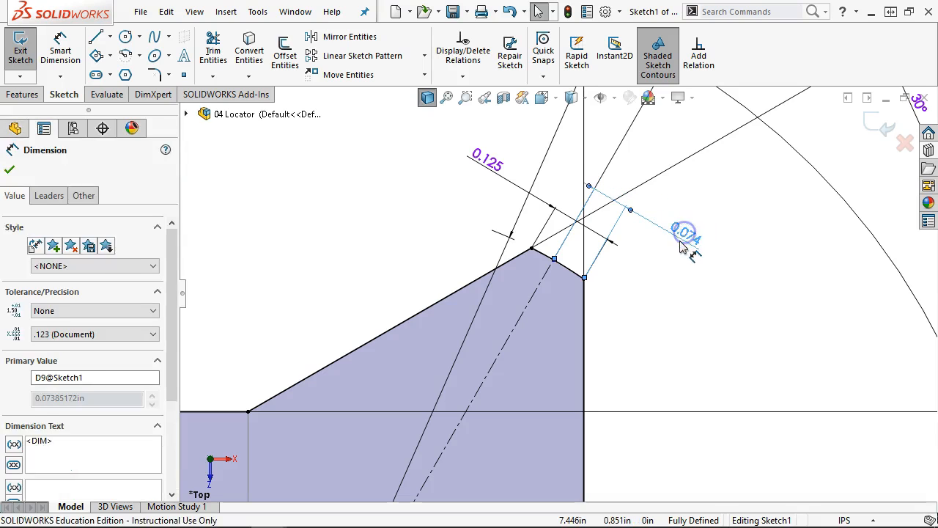
{"action": "key", "text": "Delete"}
{"action": "left_click", "coordinate": [564, 267]}
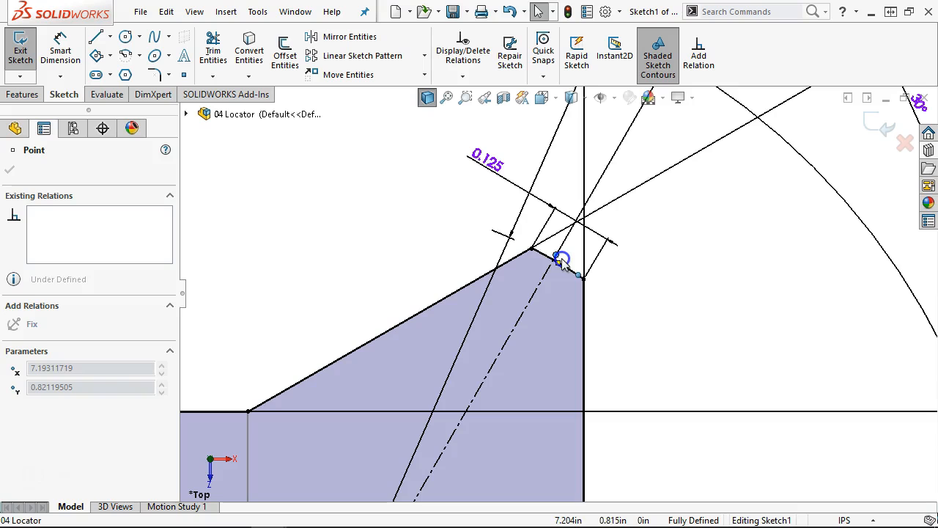
{"action": "left_click", "coordinate": [682, 325]}
{"action": "scroll", "coordinate": [684, 323], "scroll_direction": "up", "scroll_amount": 3}
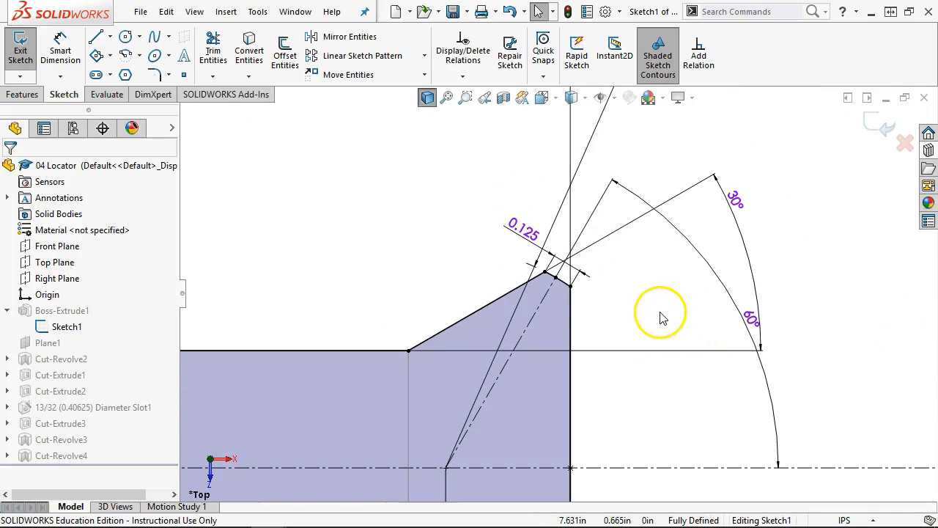
{"action": "scroll", "coordinate": [565, 272], "scroll_direction": "down", "scroll_amount": 2}
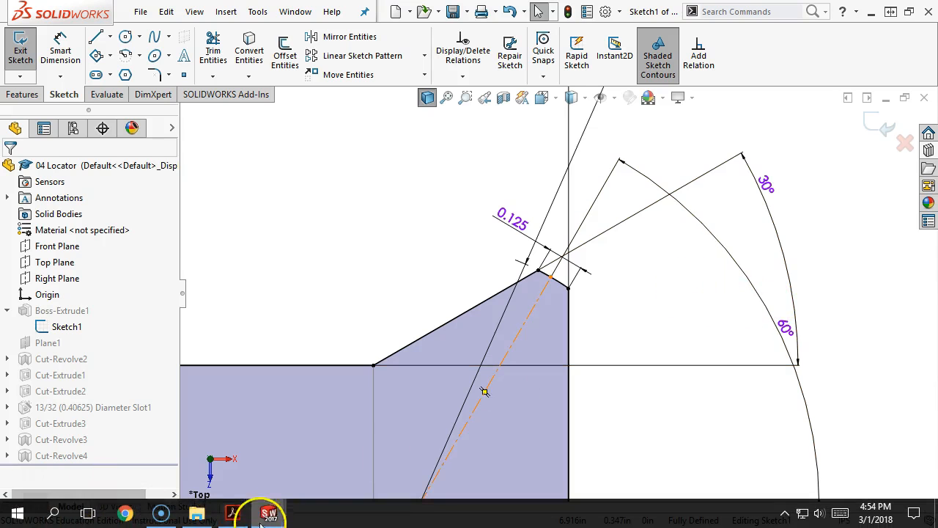
- Switch to the fixture reference PDF and zoom the drawing in to 300%
{"action": "left_click", "coordinate": [235, 516]}
{"action": "scroll", "coordinate": [278, 427], "scroll_direction": "up", "scroll_amount": 1}
{"action": "scroll", "coordinate": [276, 427], "scroll_direction": "down", "scroll_amount": 1}
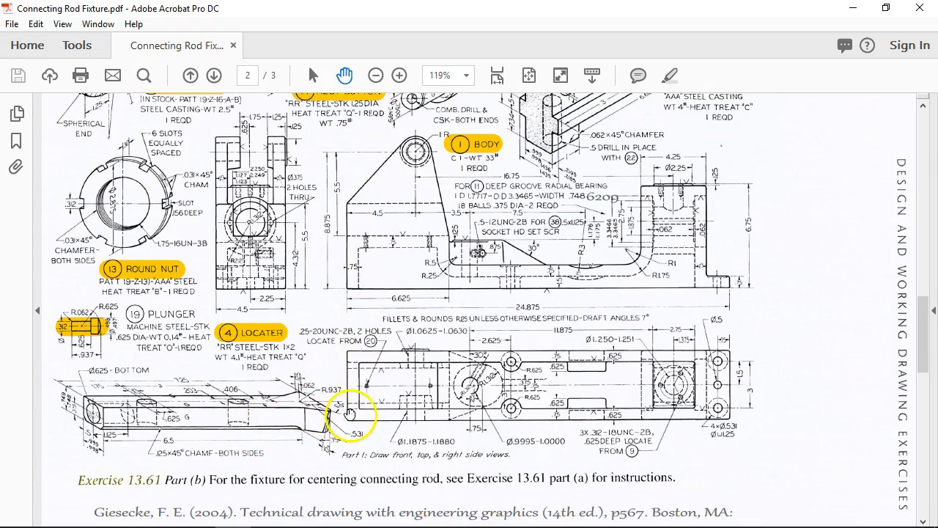
{"action": "left_click", "coordinate": [466, 75]}
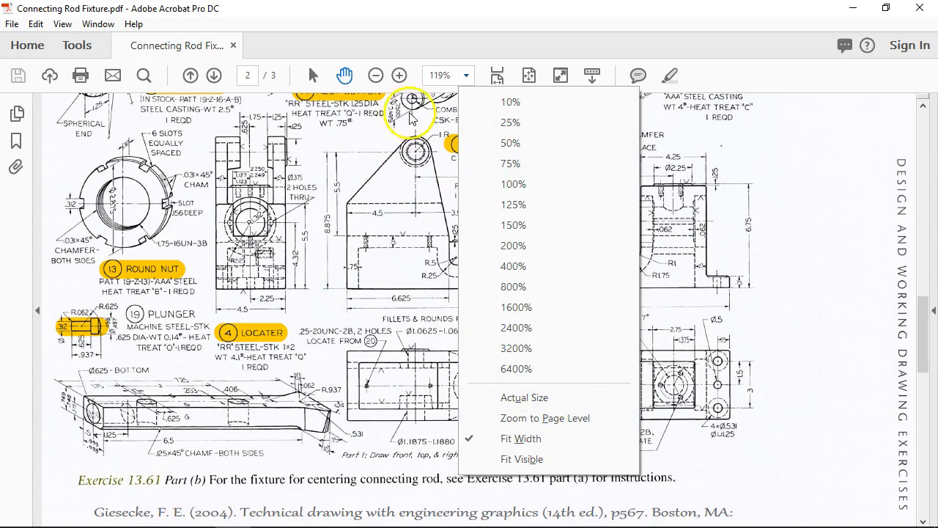
{"action": "left_click", "coordinate": [401, 77]}
{"action": "left_click", "coordinate": [402, 76]}
{"action": "left_click", "coordinate": [403, 76]}
{"action": "left_click", "coordinate": [403, 75]}
- Pan the drawing to centre the Locater detail and its dimensions
{"action": "left_click_drag", "start_coordinate": [435, 417], "coordinate": [490, 117]}
{"action": "left_click", "coordinate": [480, 327]}
{"action": "left_click_drag", "start_coordinate": [446, 429], "coordinate": [385, 165]}
{"action": "left_click_drag", "start_coordinate": [486, 417], "coordinate": [435, 379]}
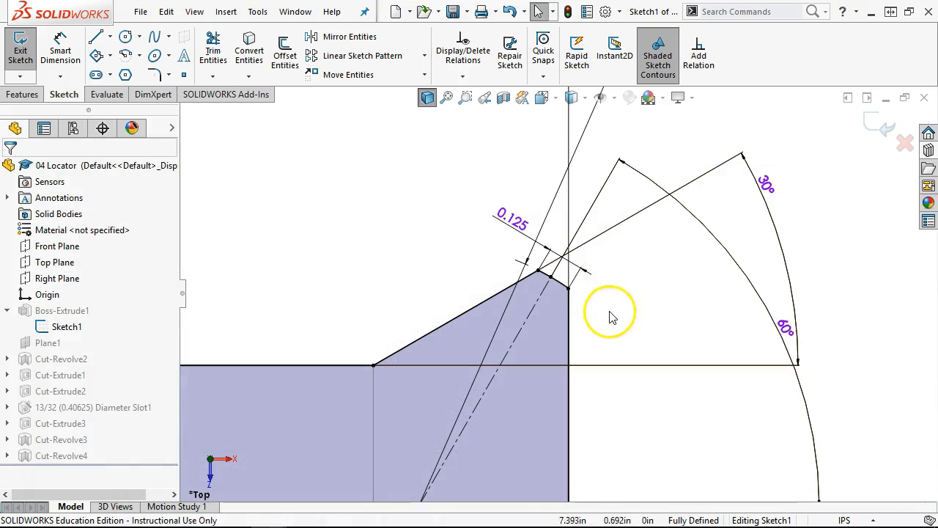
- Move the 30° angle dimension closer to the chamfer
{"action": "scroll", "coordinate": [609, 314], "scroll_direction": "down", "scroll_amount": 3}
{"action": "scroll", "coordinate": [613, 317], "scroll_direction": "up", "scroll_amount": 3}
{"action": "scroll", "coordinate": [612, 317], "scroll_direction": "up", "scroll_amount": 2}
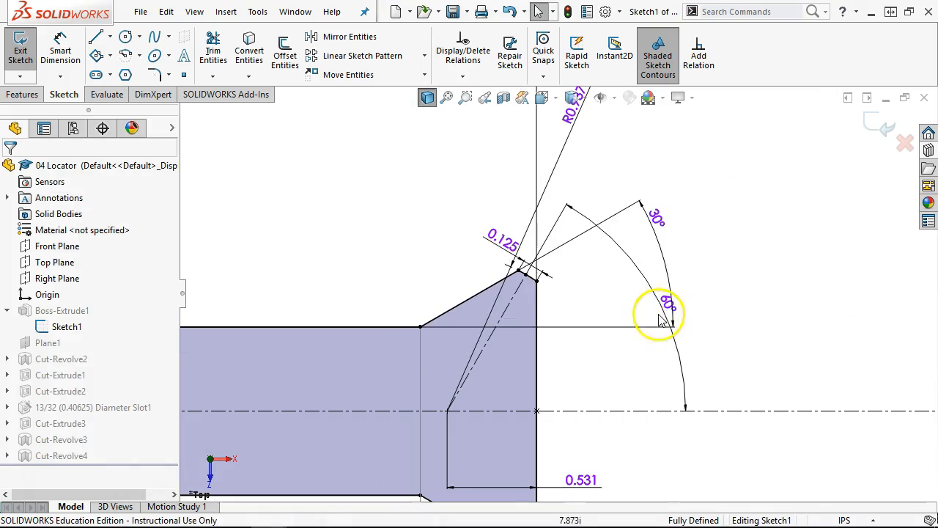
{"action": "left_click_drag", "start_coordinate": [655, 219], "coordinate": [620, 290]}
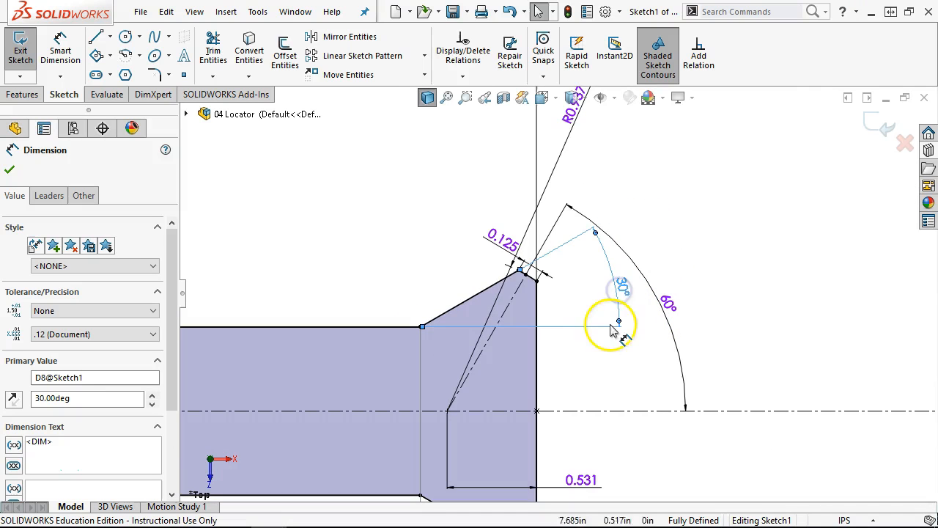
- Exit the sketch and view the 04 Locator part in isometric
{"action": "scroll", "coordinate": [586, 373], "scroll_direction": "up", "scroll_amount": 2}
{"action": "scroll", "coordinate": [588, 377], "scroll_direction": "up", "scroll_amount": 1}
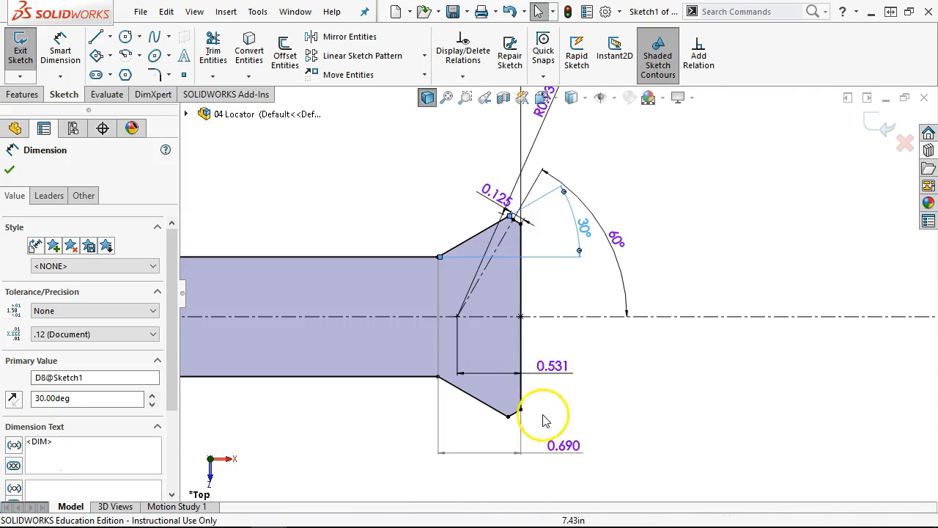
{"action": "scroll", "coordinate": [511, 398], "scroll_direction": "down", "scroll_amount": 2}
{"action": "scroll", "coordinate": [519, 230], "scroll_direction": "up", "scroll_amount": 3}
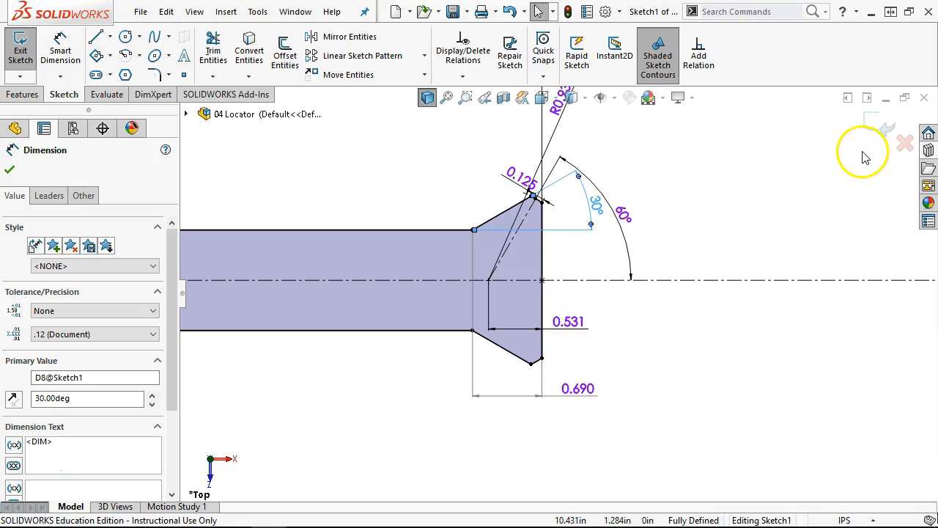
{"action": "left_click", "coordinate": [878, 123]}
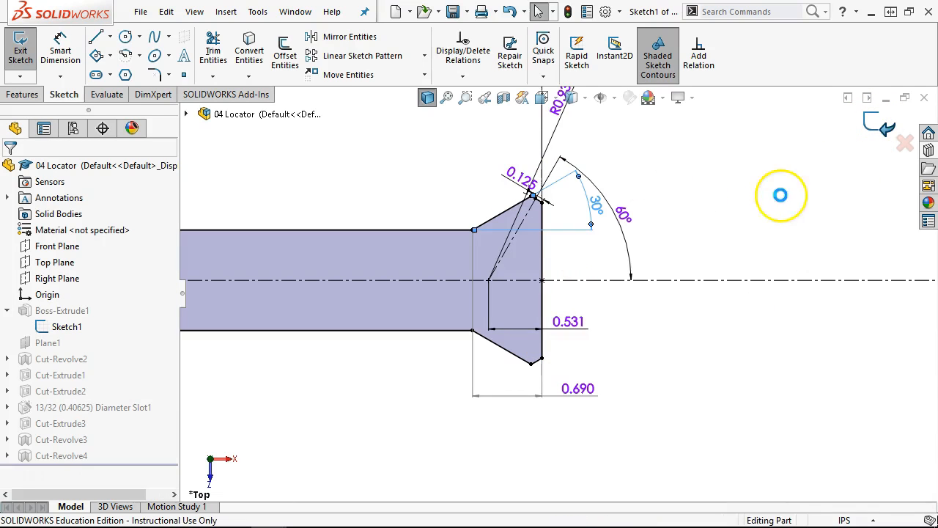
{"action": "key", "text": "ctrl+7"}
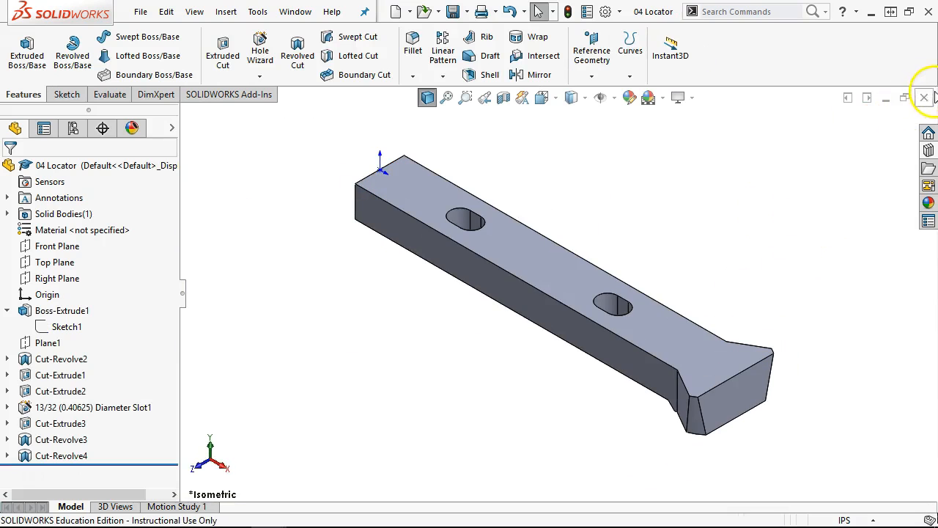
- Close the 04 Locator part and return to the fixture reference PDF
{"action": "left_click", "coordinate": [925, 96]}
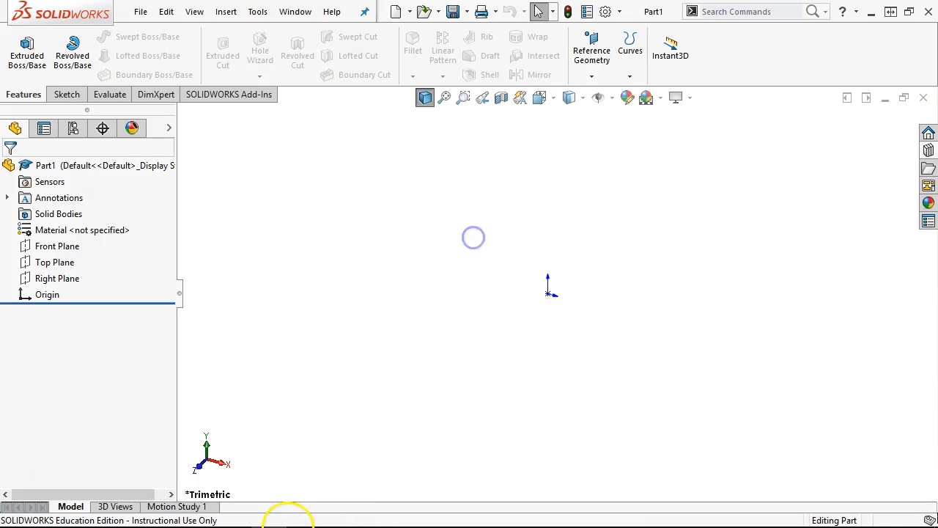
{"action": "mouse_move", "coordinate": [286, 519]}
{"action": "left_click", "coordinate": [234, 513]}
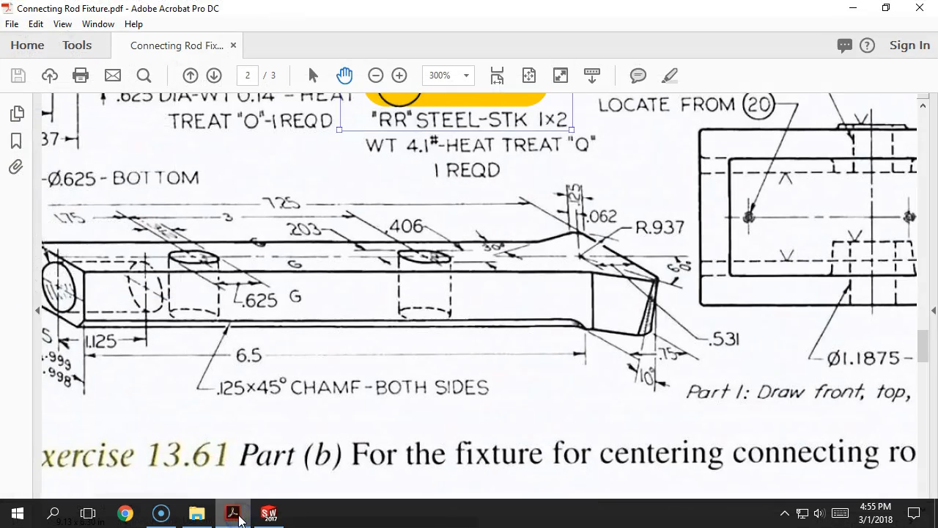
- Pan to page 3's 2 CRADLE casting detail and notes, then minimize Acrobat
{"action": "scroll", "coordinate": [601, 282], "scroll_direction": "down", "scroll_amount": 10}
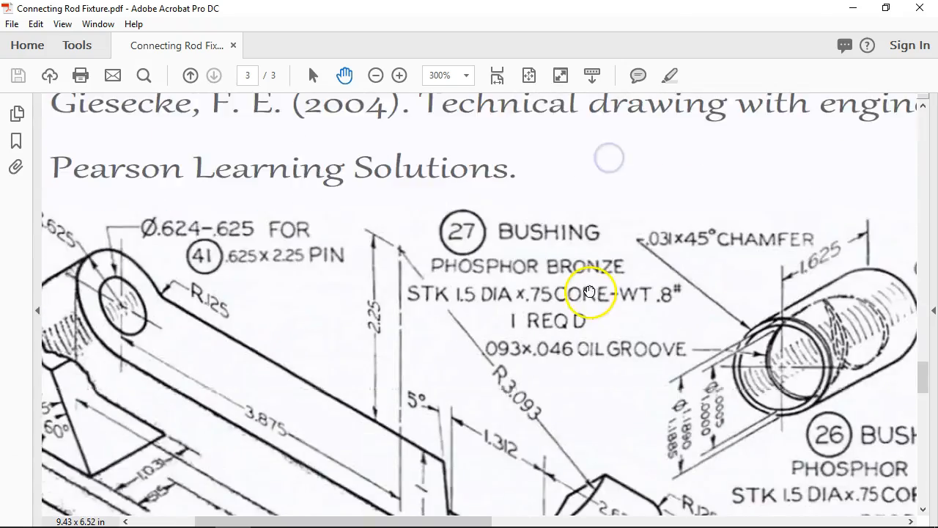
{"action": "scroll", "coordinate": [588, 293], "scroll_direction": "down", "scroll_amount": 2}
{"action": "left_click_drag", "start_coordinate": [655, 329], "coordinate": [181, 72]}
{"action": "left_click_drag", "start_coordinate": [530, 422], "coordinate": [164, 7]}
{"action": "left_click_drag", "start_coordinate": [624, 365], "coordinate": [577, 522]}
{"action": "left_click_drag", "start_coordinate": [592, 233], "coordinate": [586, 384]}
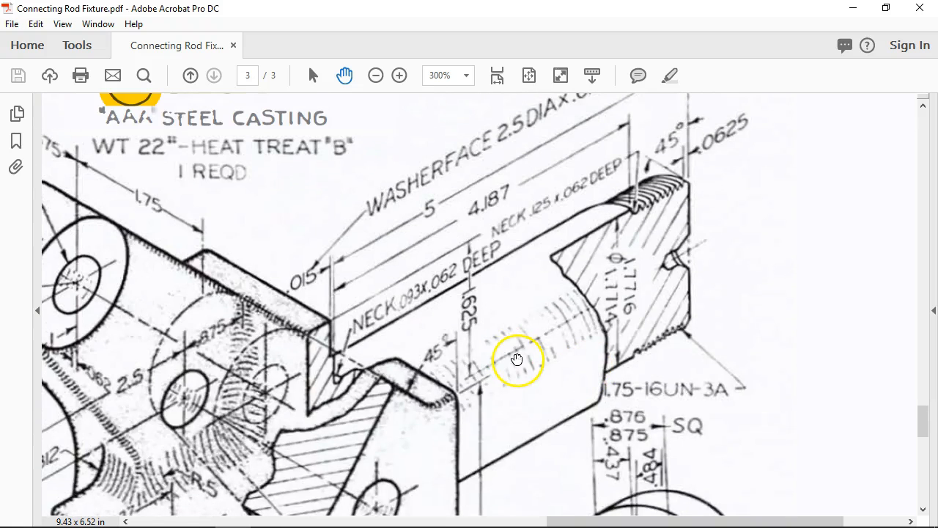
{"action": "left_click_drag", "start_coordinate": [673, 251], "coordinate": [655, 291]}
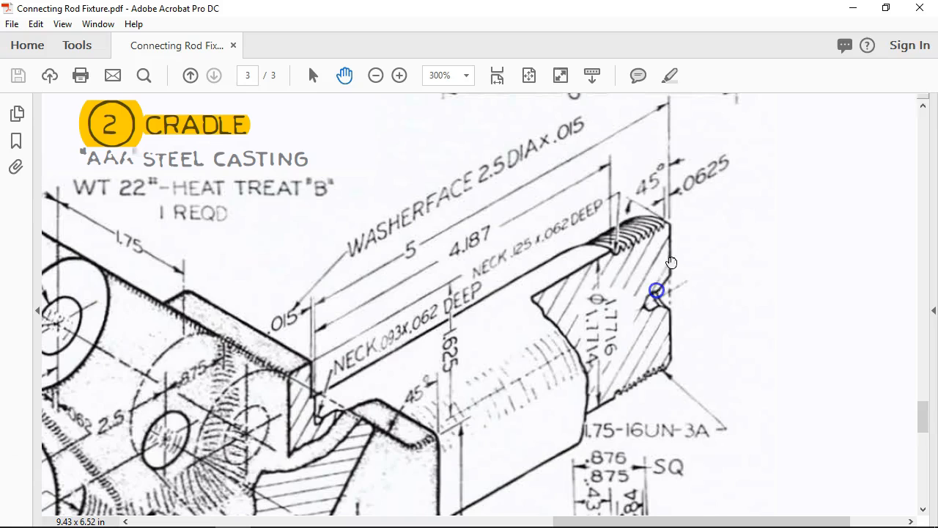
{"action": "left_click", "coordinate": [853, 8]}
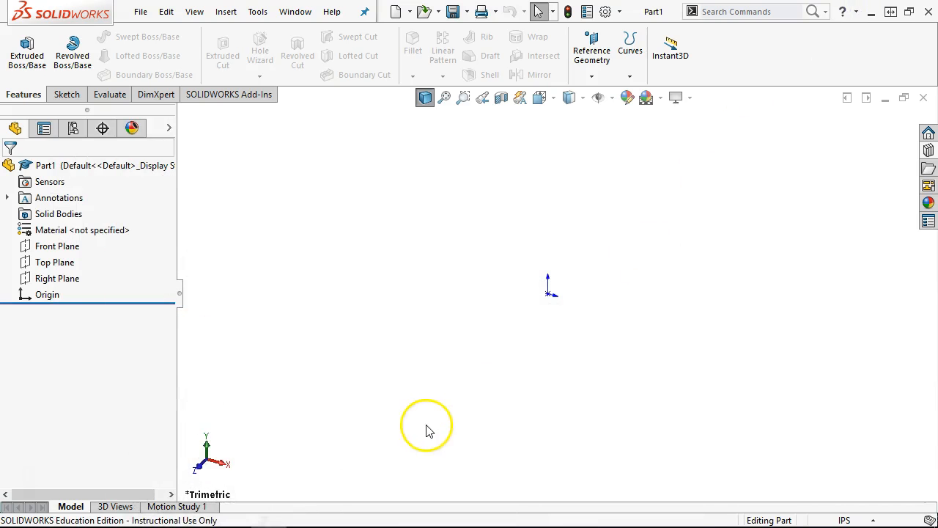
- Open the 02 Cradle part from the recent documents list
{"action": "left_click", "coordinate": [139, 11]}
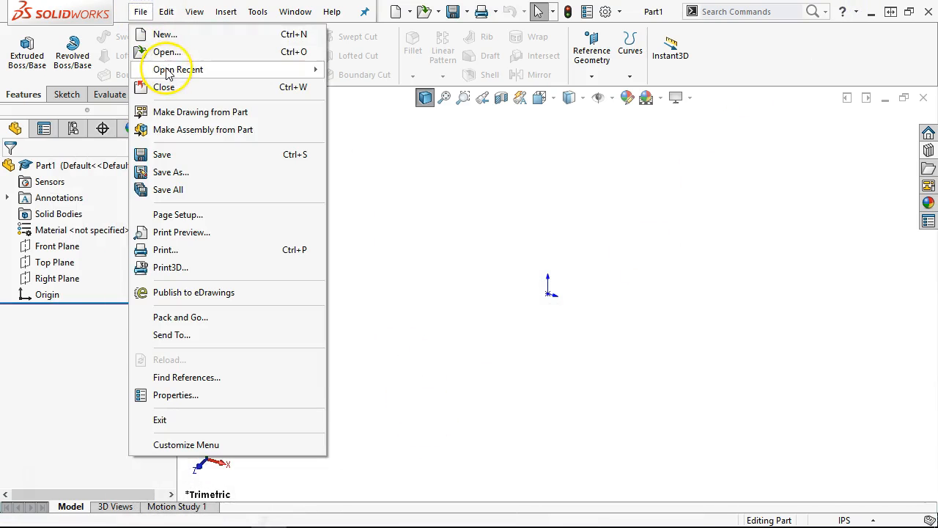
{"action": "left_click", "coordinate": [166, 69]}
{"action": "mouse_move", "coordinate": [392, 123]}
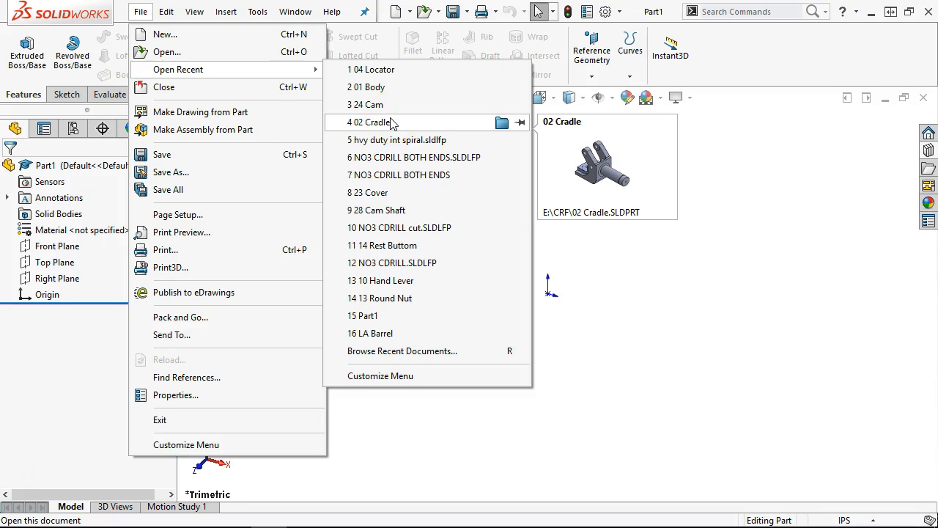
{"action": "left_click", "coordinate": [388, 122]}
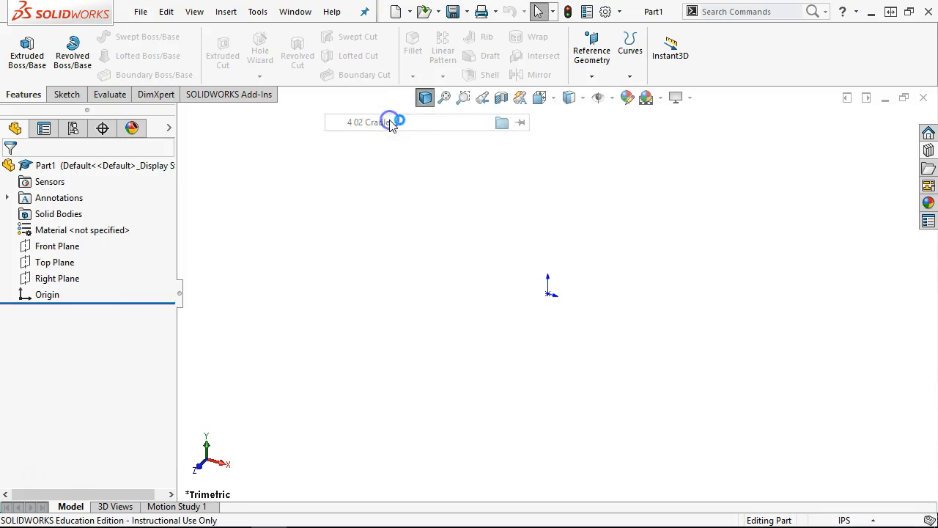
- Orbit to the shaft end and select its threaded edge, Revolve1 and Cosmetic Thread1
{"action": "middle_click_drag", "start_coordinate": [674, 354], "coordinate": [593, 359]}
{"action": "scroll", "coordinate": [732, 341], "scroll_direction": "down", "scroll_amount": 5}
{"action": "scroll", "coordinate": [732, 341], "scroll_direction": "down", "scroll_amount": 5}
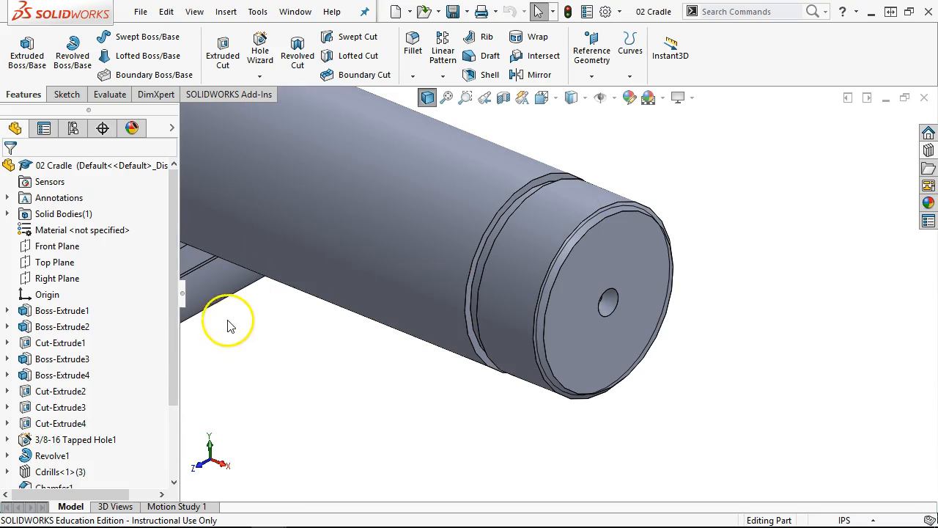
{"action": "left_click_drag", "start_coordinate": [175, 350], "coordinate": [189, 490]}
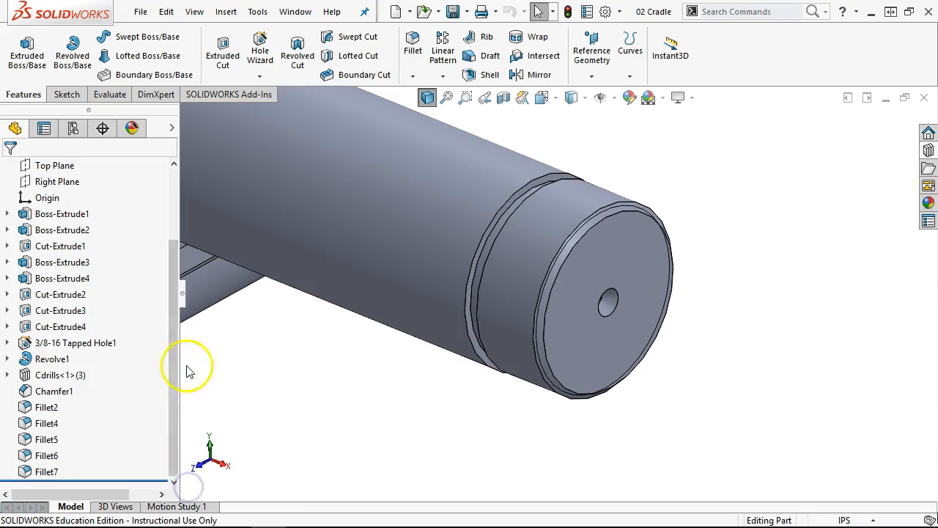
{"action": "left_click", "coordinate": [545, 286]}
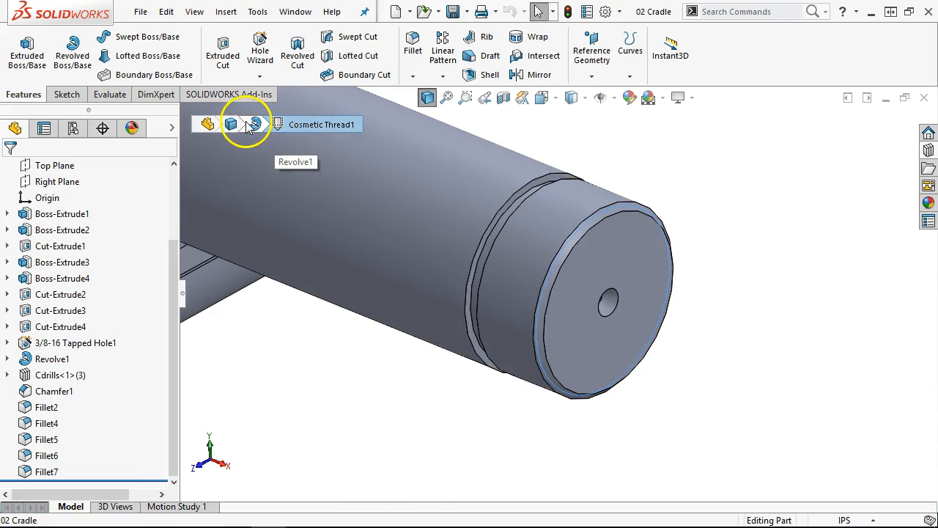
{"action": "left_click", "coordinate": [208, 126]}
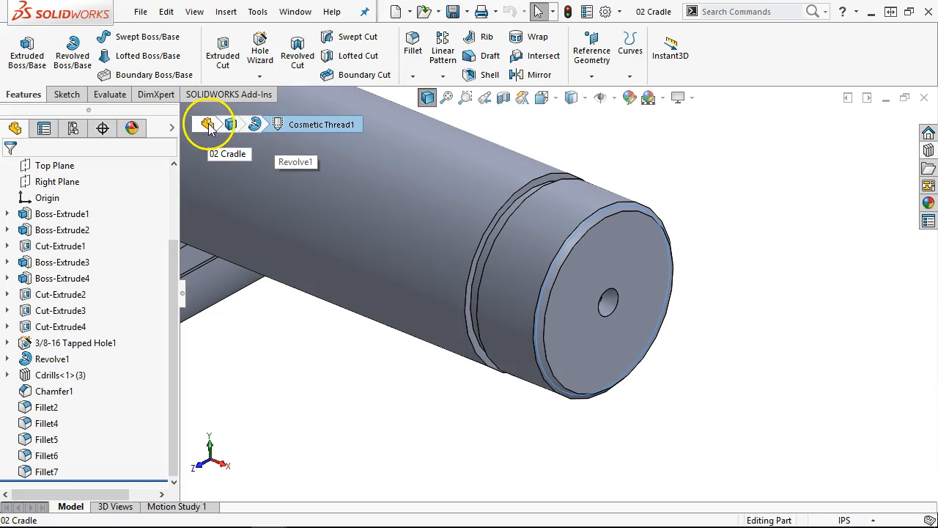
{"action": "left_click", "coordinate": [255, 124]}
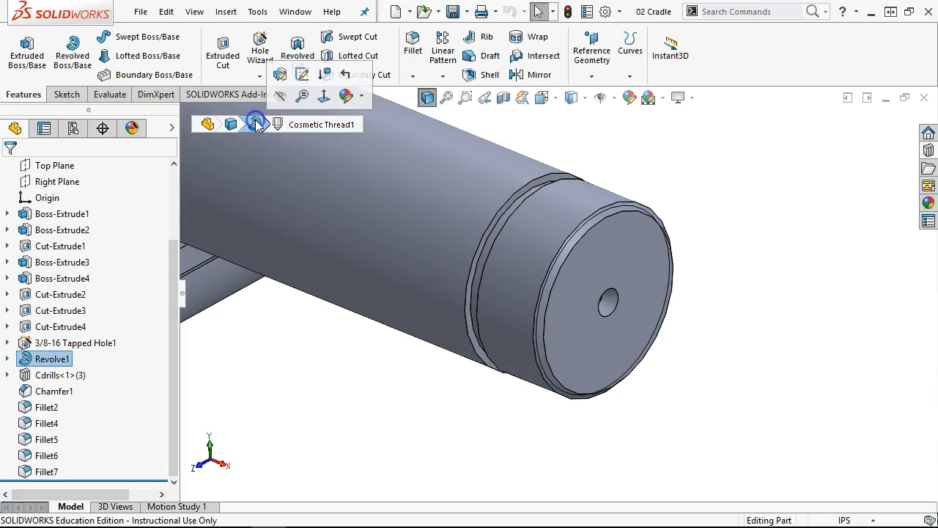
{"action": "left_click", "coordinate": [299, 139]}
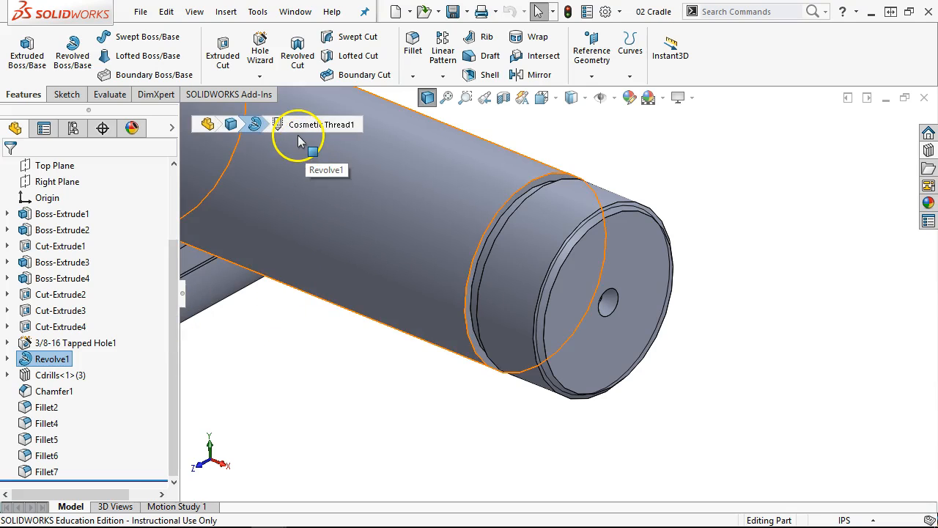
{"action": "left_click", "coordinate": [302, 127]}
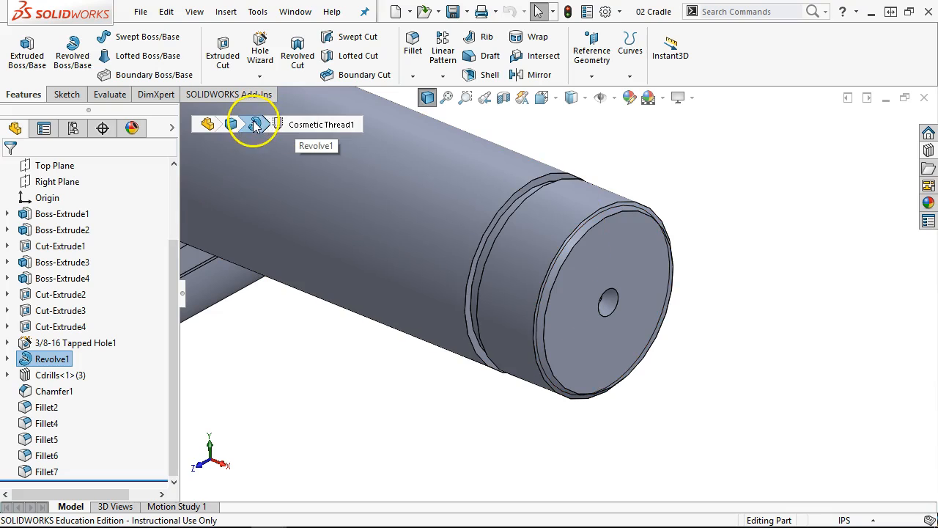
- Hide Cosmetic Thread1 under Revolve1 in the feature tree
{"action": "left_click", "coordinate": [7, 359]}
{"action": "left_click", "coordinate": [98, 391]}
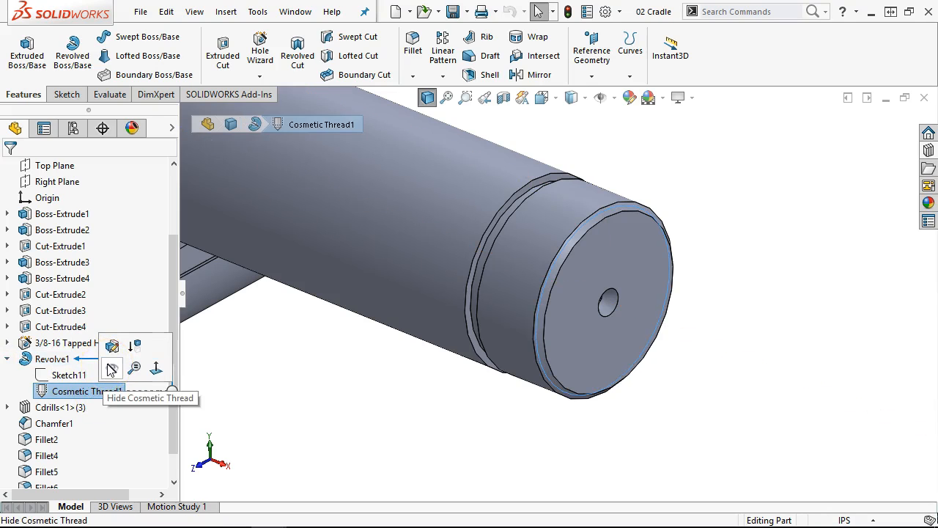
{"action": "left_click", "coordinate": [112, 368]}
{"action": "left_click", "coordinate": [299, 382]}
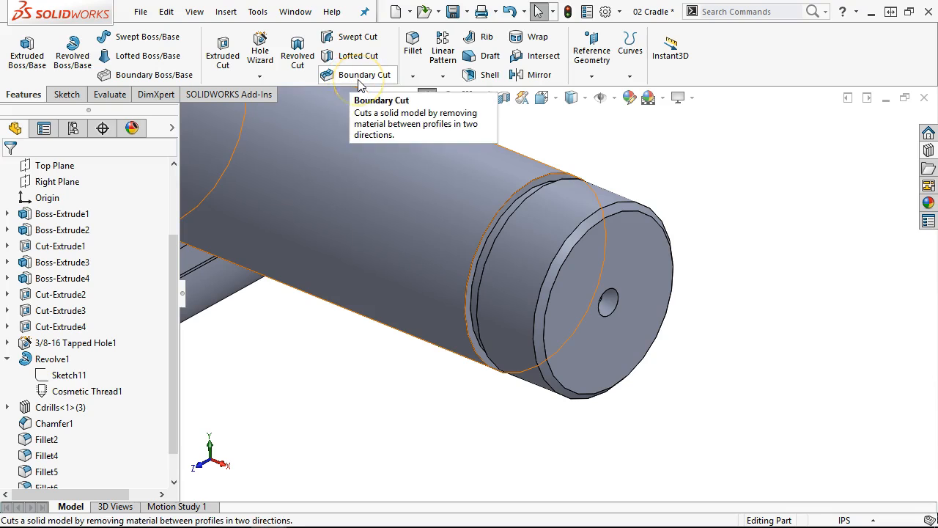
- Choose Thread from the Hole Wizard dropdown on the Features tab
{"action": "left_click", "coordinate": [265, 77]}
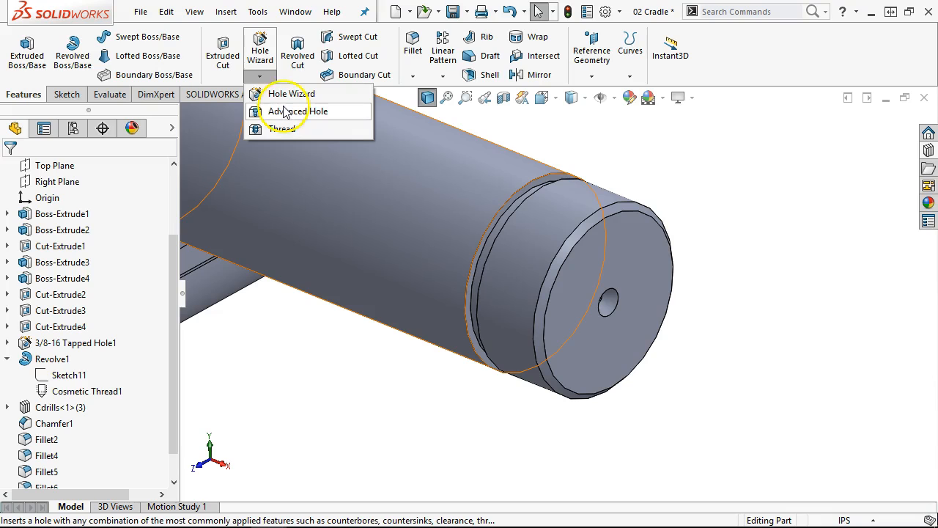
{"action": "left_click", "coordinate": [283, 130]}
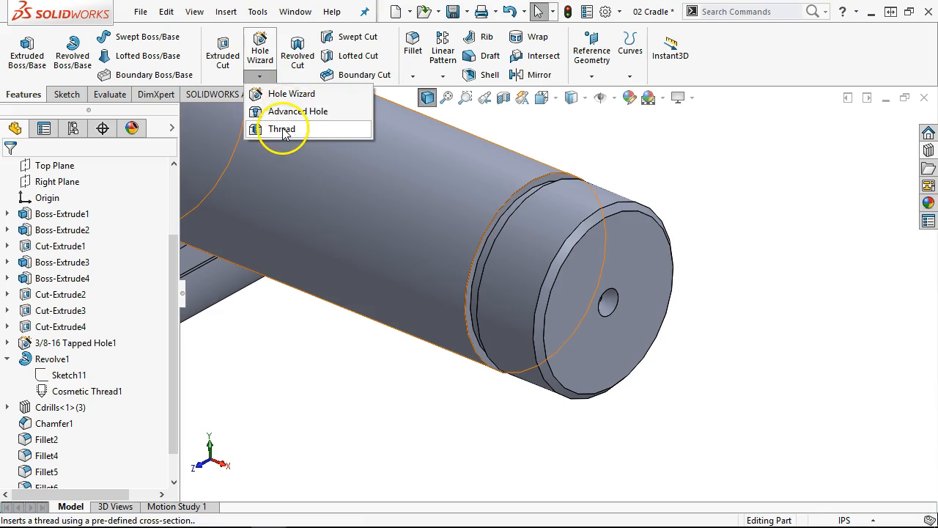
{"action": "left_click", "coordinate": [282, 130]}
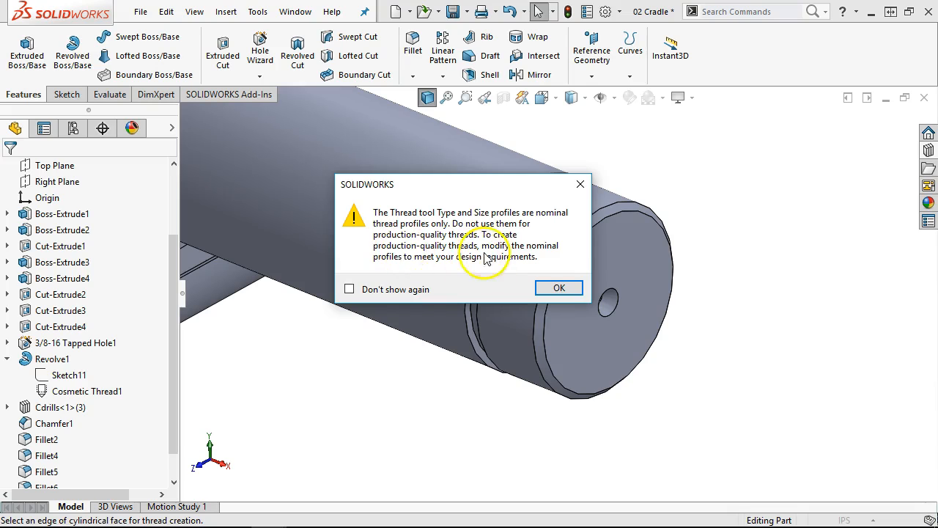
- Dismiss the warning, set the shaft-end edge as thread location and its end face as start
{"action": "left_click", "coordinate": [558, 288]}
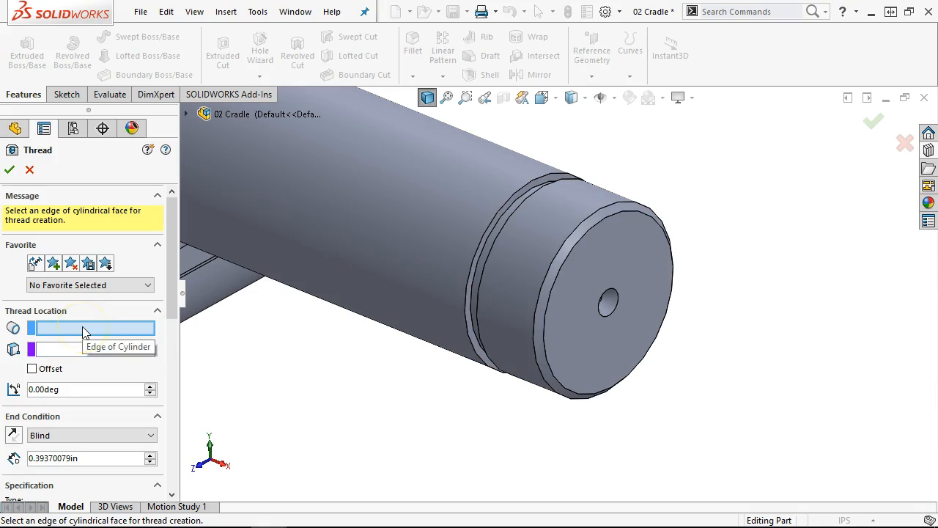
{"action": "left_click", "coordinate": [571, 234]}
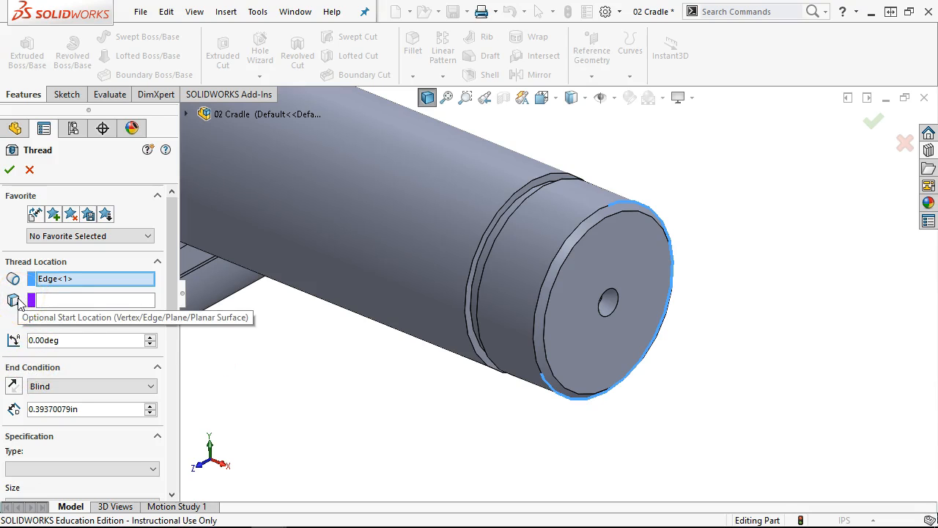
{"action": "left_click", "coordinate": [66, 300]}
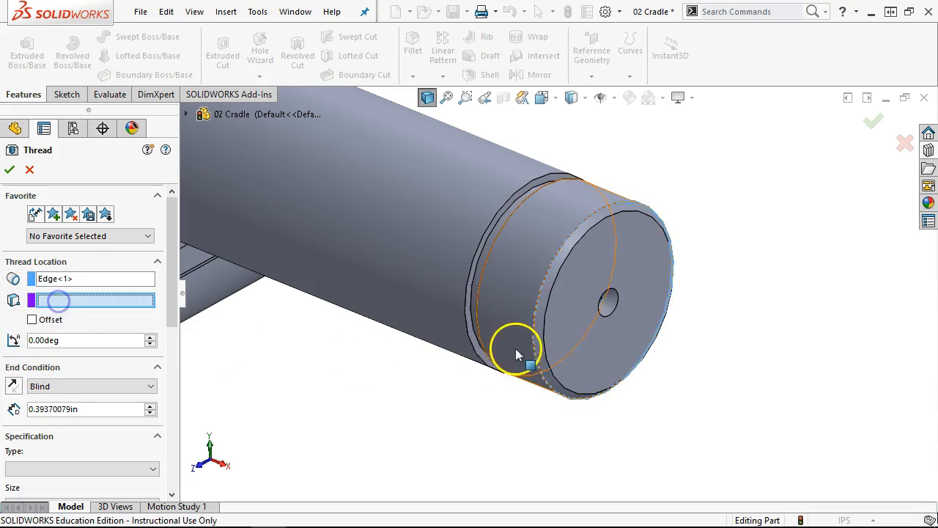
{"action": "left_click", "coordinate": [566, 341]}
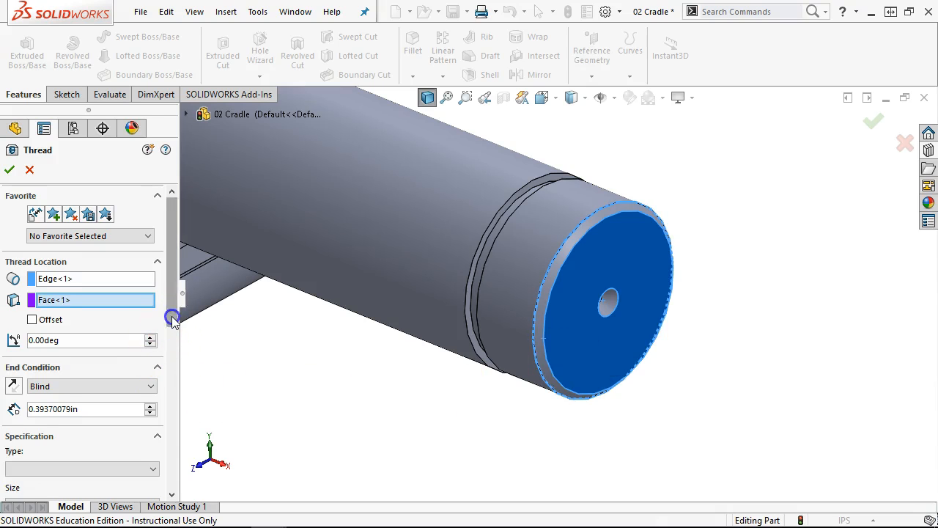
{"action": "left_click_drag", "start_coordinate": [172, 316], "coordinate": [171, 325]}
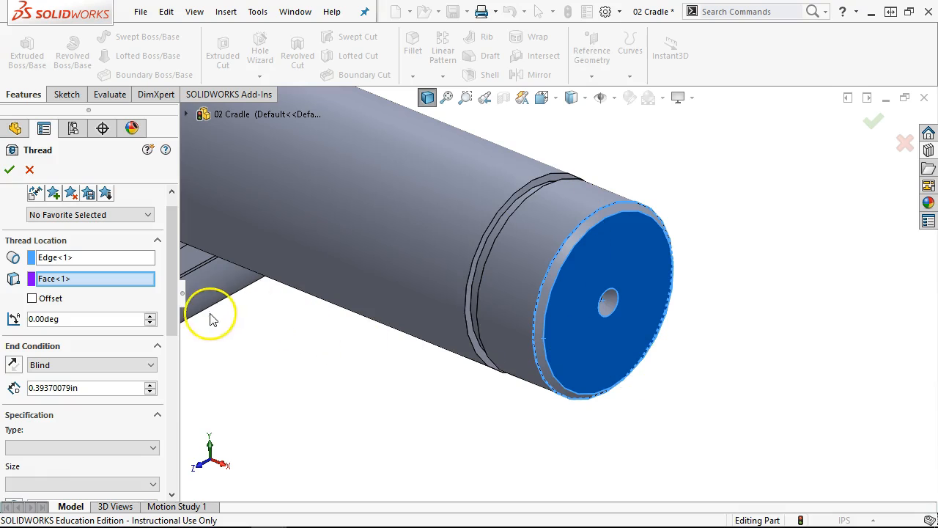
- Set the thread End Condition to Up To Selection at the groove face
{"action": "scroll", "coordinate": [176, 319], "scroll_direction": "down", "scroll_amount": 2}
{"action": "left_click", "coordinate": [79, 332]}
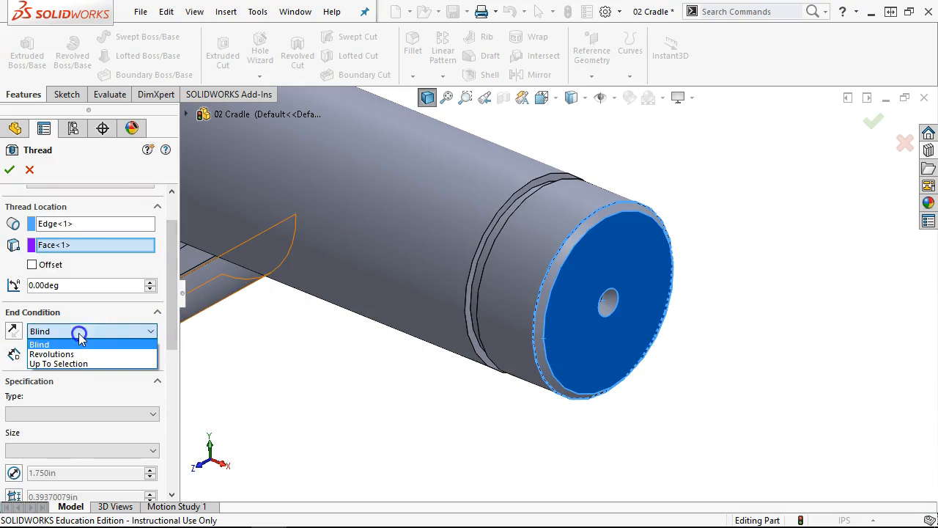
{"action": "left_click", "coordinate": [73, 363]}
{"action": "middle_click_drag", "start_coordinate": [383, 383], "coordinate": [521, 439]}
{"action": "scroll", "coordinate": [583, 310], "scroll_direction": "down", "scroll_amount": 5}
{"action": "left_click", "coordinate": [492, 345]}
{"action": "scroll", "coordinate": [680, 408], "scroll_direction": "up", "scroll_amount": 5}
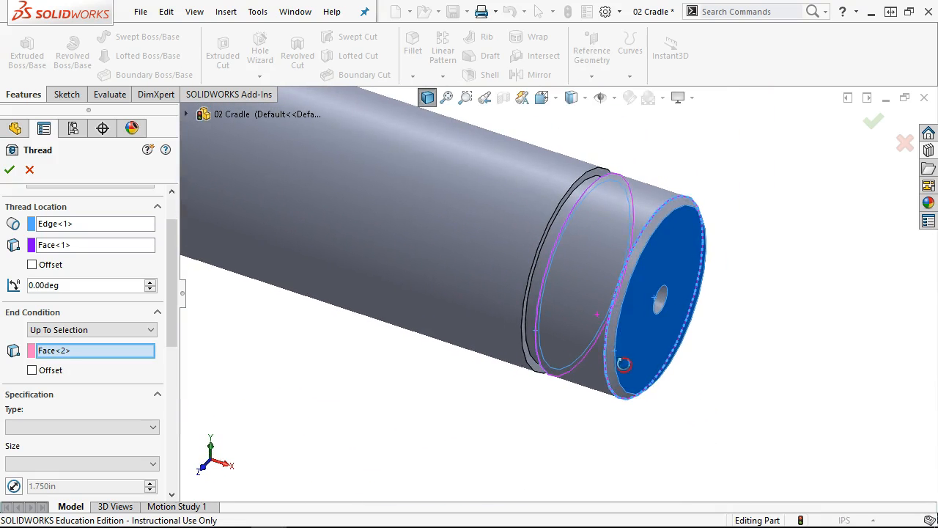
{"action": "left_click_drag", "start_coordinate": [176, 283], "coordinate": [184, 350]}
- Check the thread Type and Size lists, which turn out empty
{"action": "left_click", "coordinate": [146, 257]}
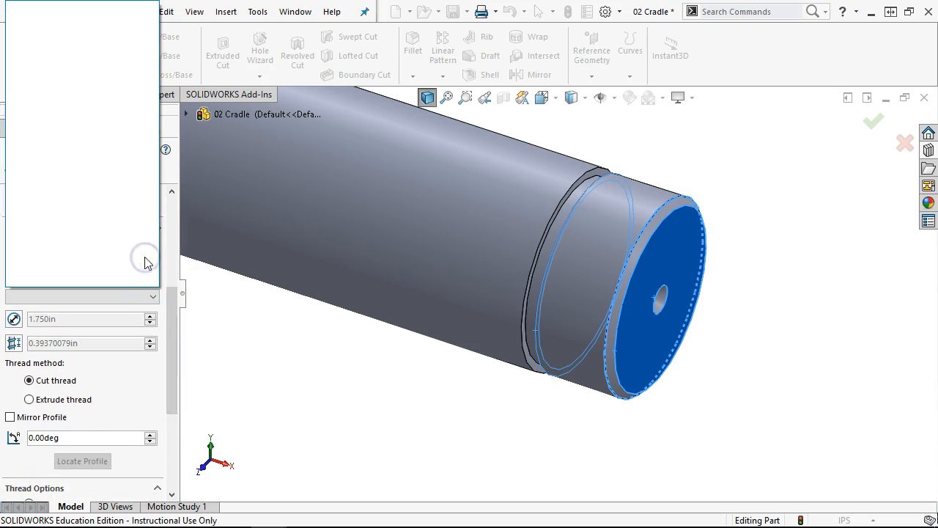
{"action": "left_click", "coordinate": [155, 293]}
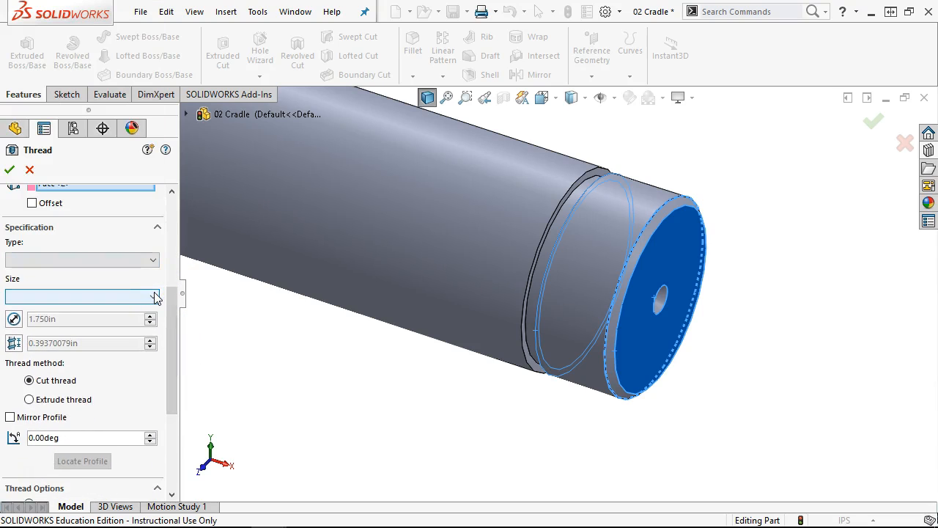
{"action": "left_click", "coordinate": [152, 299]}
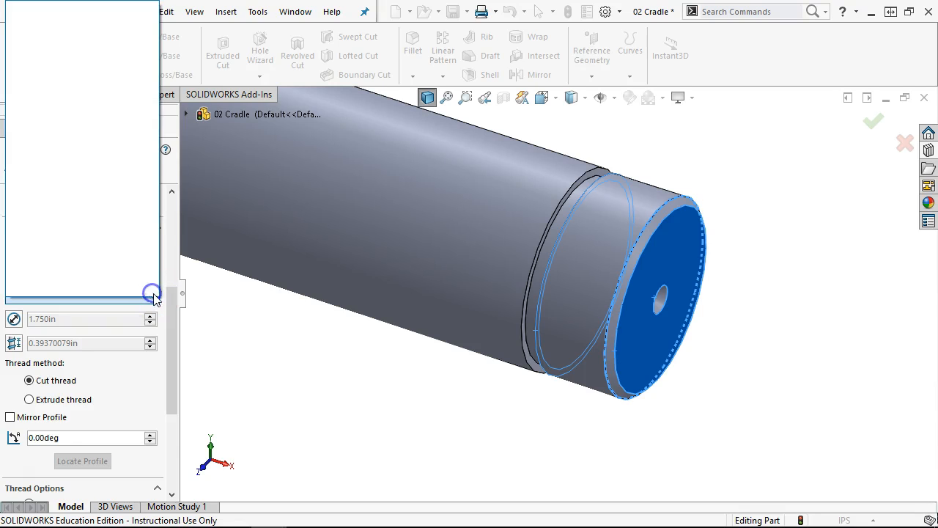
{"action": "left_click", "coordinate": [153, 296]}
{"action": "left_click_drag", "start_coordinate": [169, 303], "coordinate": [164, 266]}
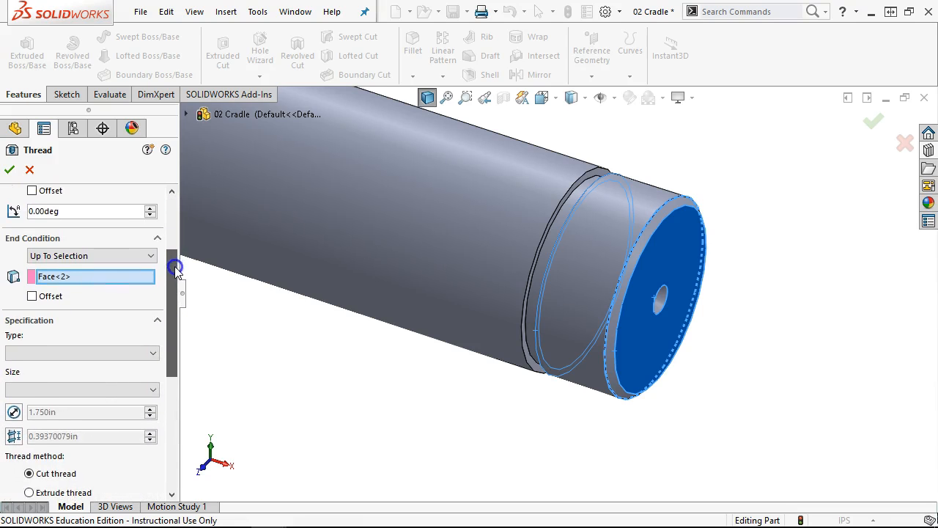
{"action": "scroll", "coordinate": [173, 258], "scroll_direction": "up", "scroll_amount": 2}
{"action": "scroll", "coordinate": [174, 260], "scroll_direction": "down", "scroll_amount": 6}
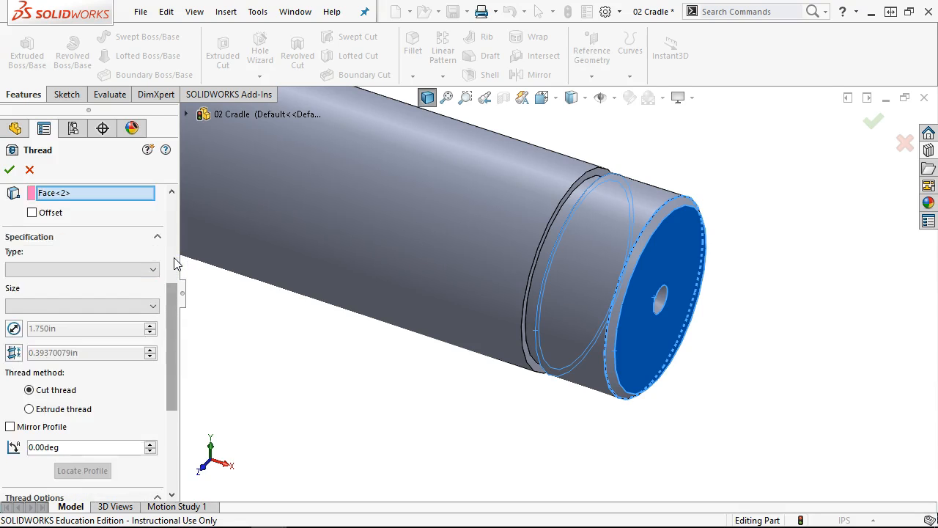
{"action": "scroll", "coordinate": [174, 263], "scroll_direction": "up", "scroll_amount": 2}
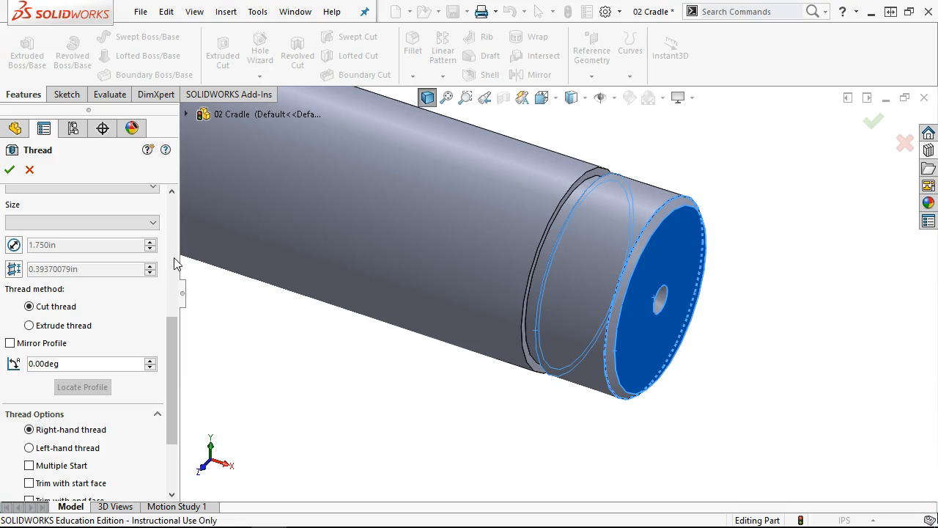
{"action": "scroll", "coordinate": [176, 264], "scroll_direction": "up", "scroll_amount": 4}
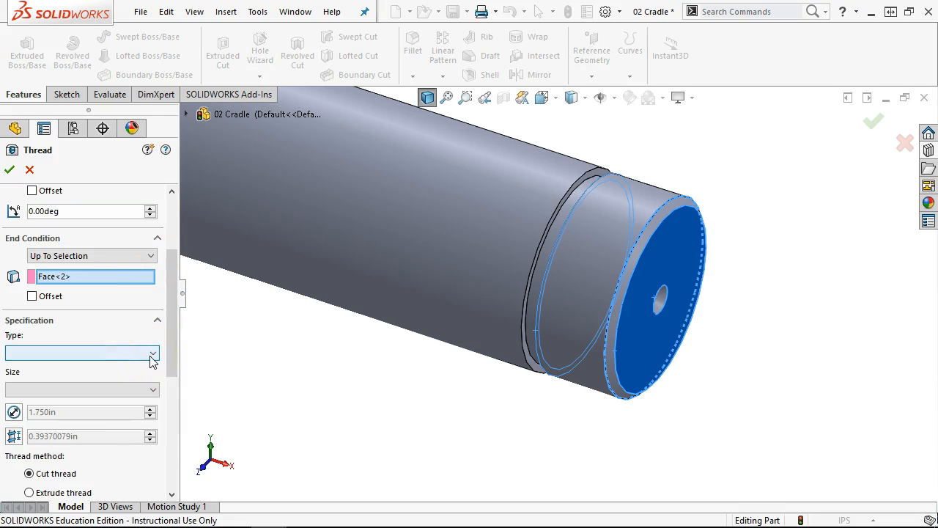
{"action": "left_click_drag", "start_coordinate": [174, 352], "coordinate": [181, 386]}
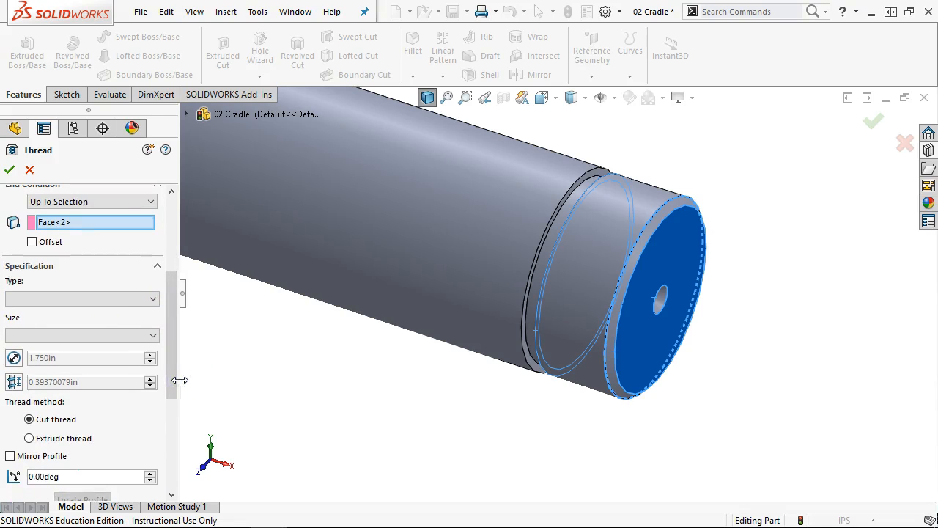
{"action": "left_click", "coordinate": [130, 298]}
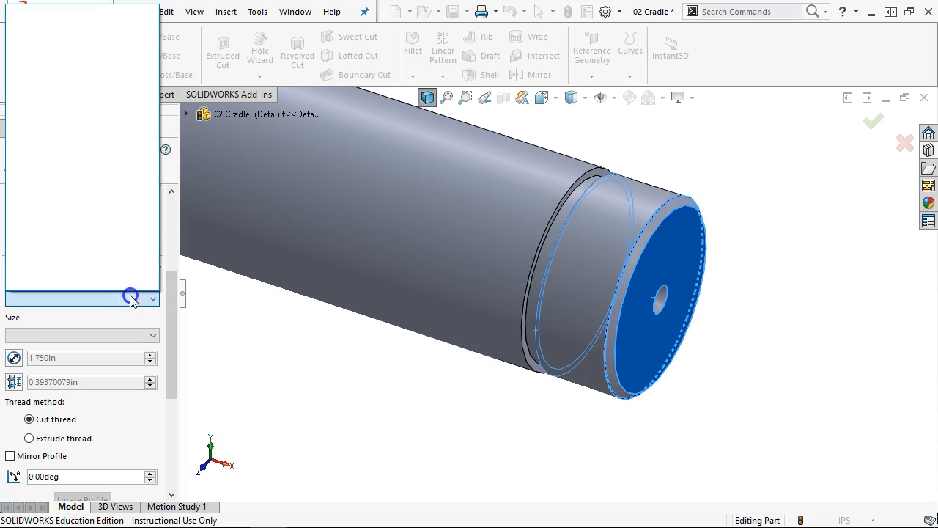
{"action": "left_click", "coordinate": [168, 311]}
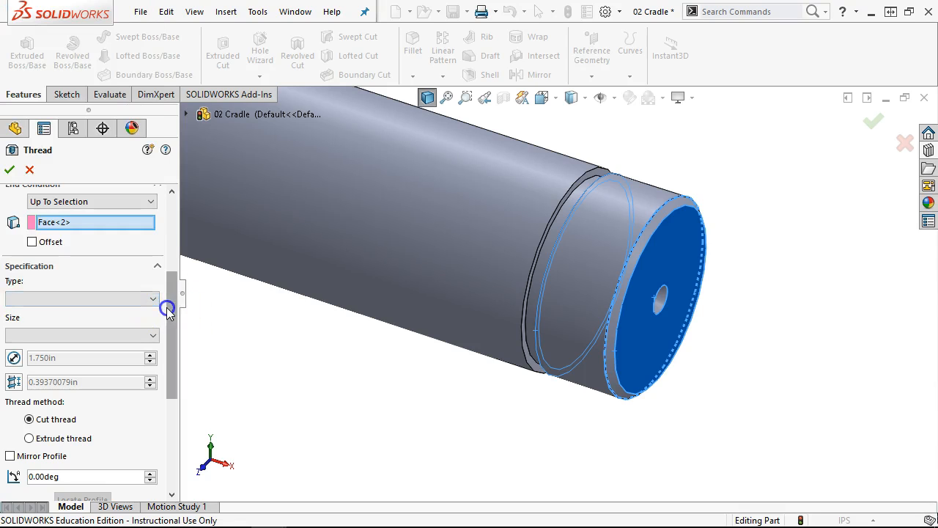
{"action": "left_click_drag", "start_coordinate": [176, 316], "coordinate": [163, 203]}
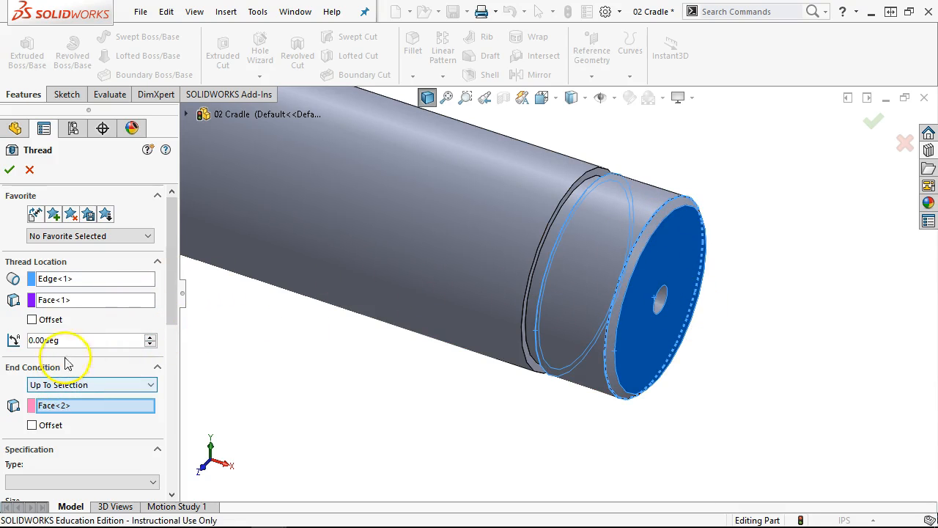
- Clear the thread start edge and pick the bracket hole edge as thread location instead
{"action": "left_click", "coordinate": [56, 280]}
{"action": "key", "text": "Delete"}
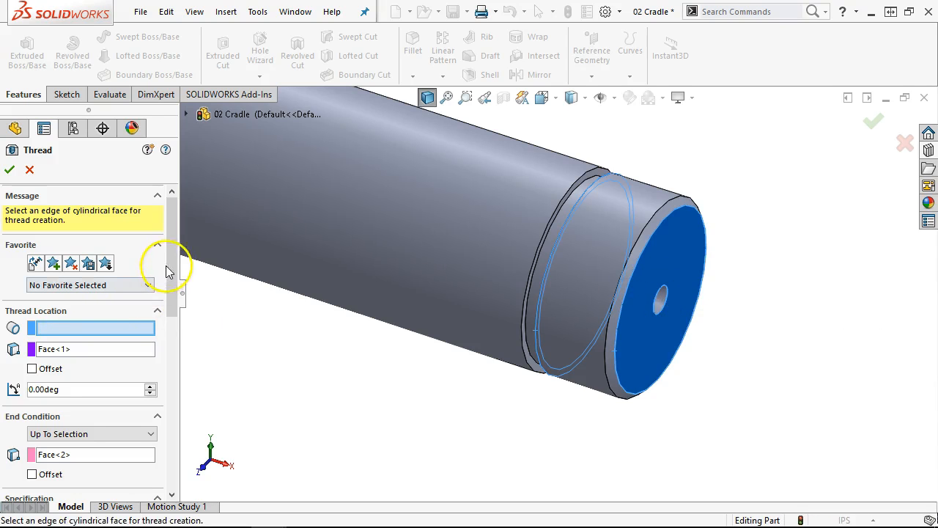
{"action": "left_click_drag", "start_coordinate": [173, 264], "coordinate": [173, 198]}
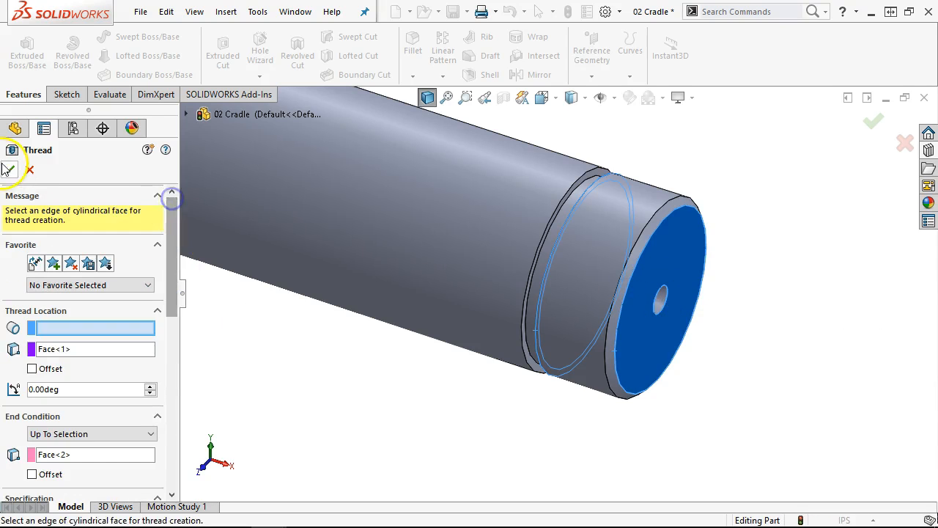
{"action": "key", "text": "f"}
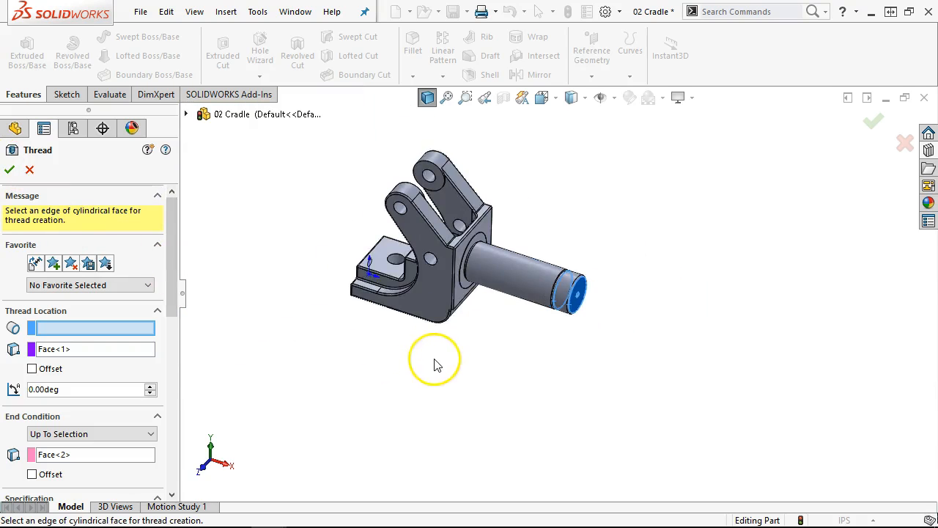
{"action": "middle_click_drag", "start_coordinate": [434, 365], "coordinate": [502, 376]}
{"action": "scroll", "coordinate": [419, 268], "scroll_direction": "down", "scroll_amount": 5}
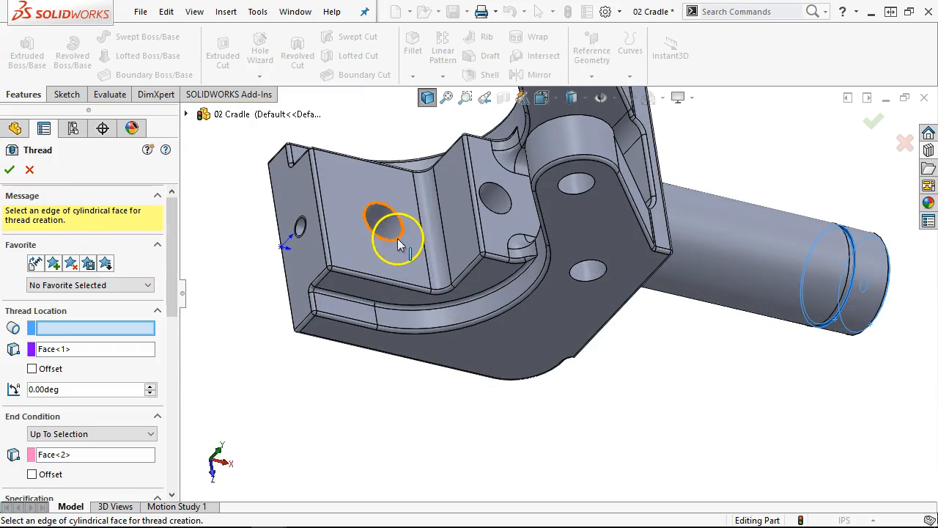
{"action": "left_click", "coordinate": [399, 244]}
{"action": "left_click_drag", "start_coordinate": [173, 288], "coordinate": [174, 368]}
- Cancel the Thread feature and return the part to isometric view
{"action": "left_click", "coordinate": [141, 294]}
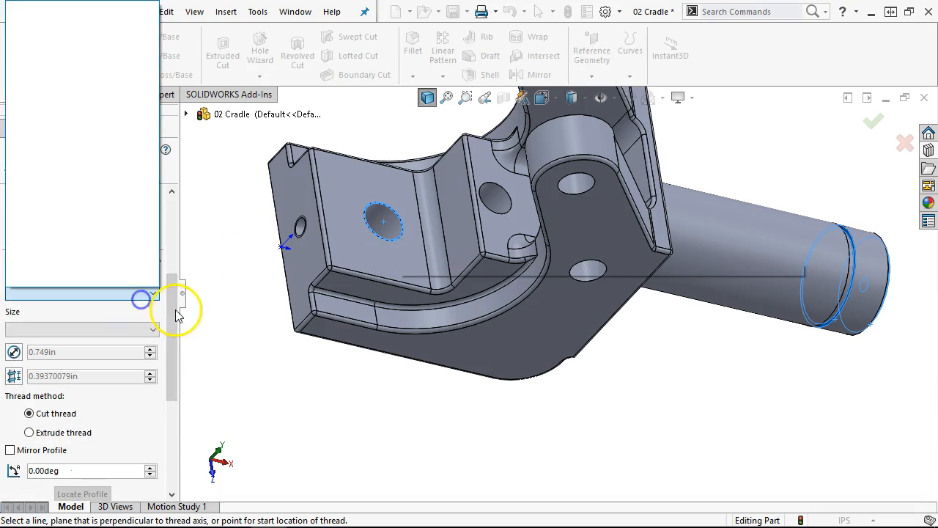
{"action": "left_click", "coordinate": [167, 202]}
{"action": "left_click", "coordinate": [33, 169]}
{"action": "left_click", "coordinate": [533, 449]}
{"action": "key", "text": "ctrl+7"}
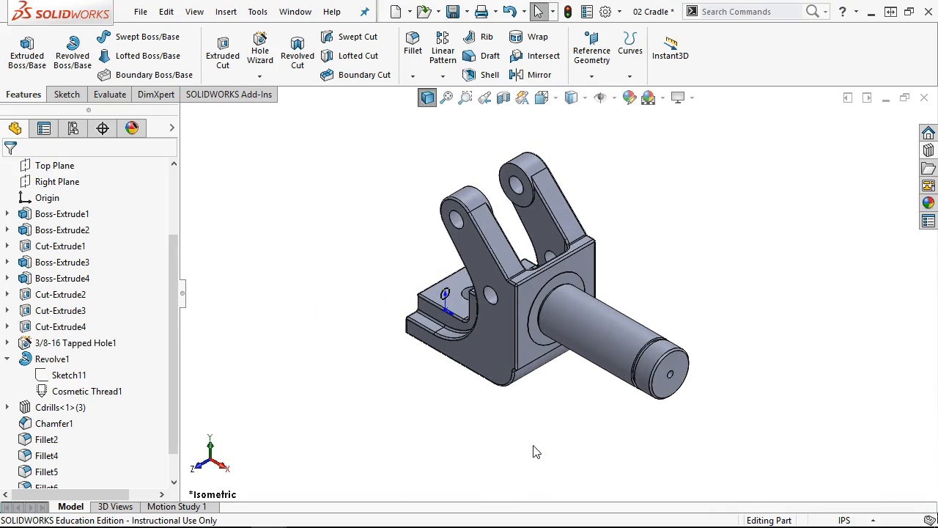
- Inspect Cosmetic Thread1 under Revolve1 on the shaft, then return to isometric view
{"action": "left_click", "coordinate": [6, 359]}
{"action": "middle_click_drag", "start_coordinate": [262, 287], "coordinate": [329, 231]}
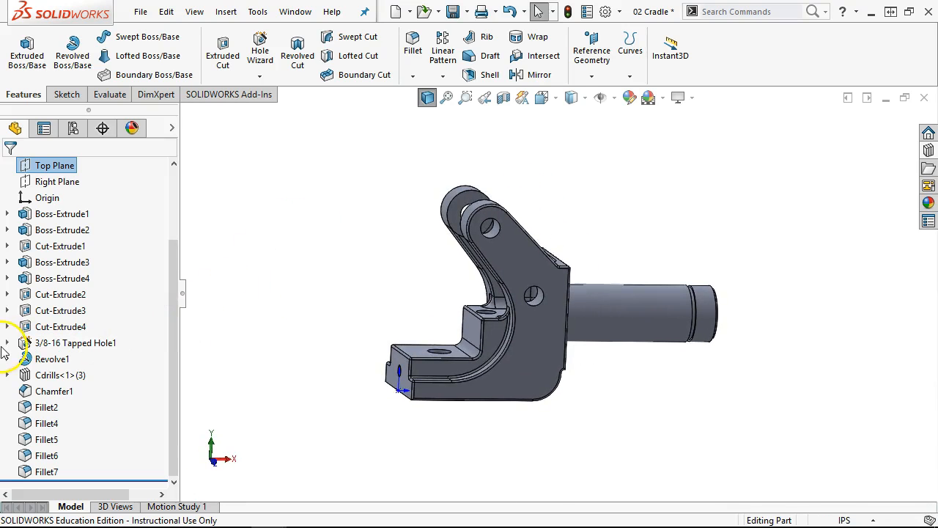
{"action": "left_click", "coordinate": [8, 358]}
{"action": "right_click", "coordinate": [110, 391]}
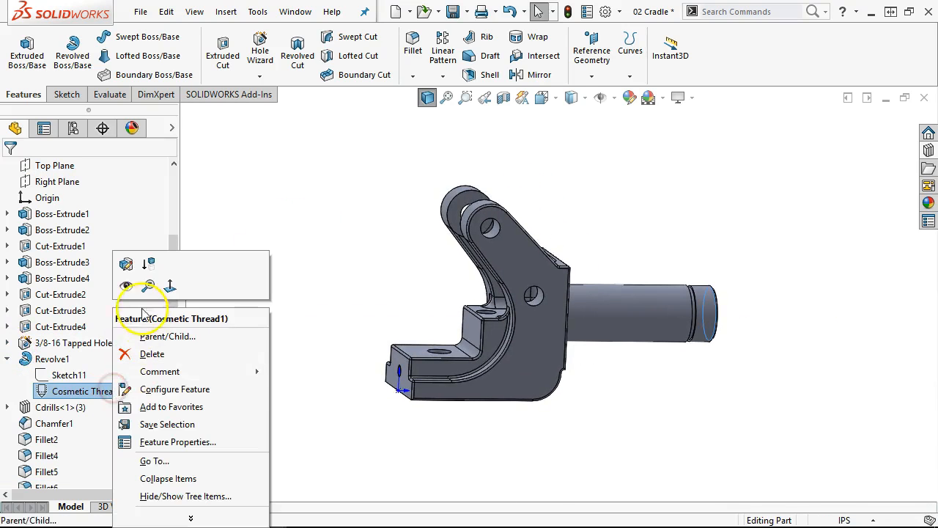
{"action": "left_click", "coordinate": [132, 290]}
{"action": "left_click", "coordinate": [576, 409]}
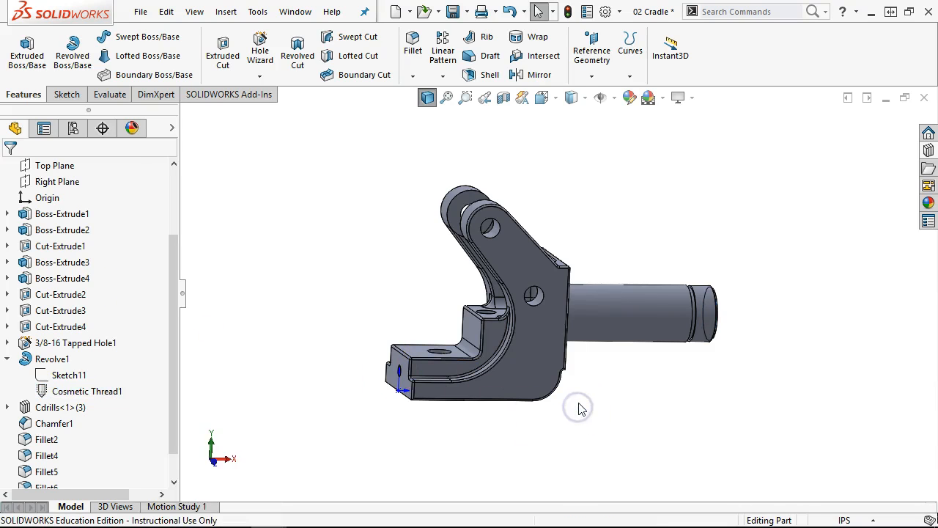
{"action": "key", "text": "ctrl+7"}
- Rebuild and save the 02 Cradle part, then close it
{"action": "key", "text": "ctrl+s"}
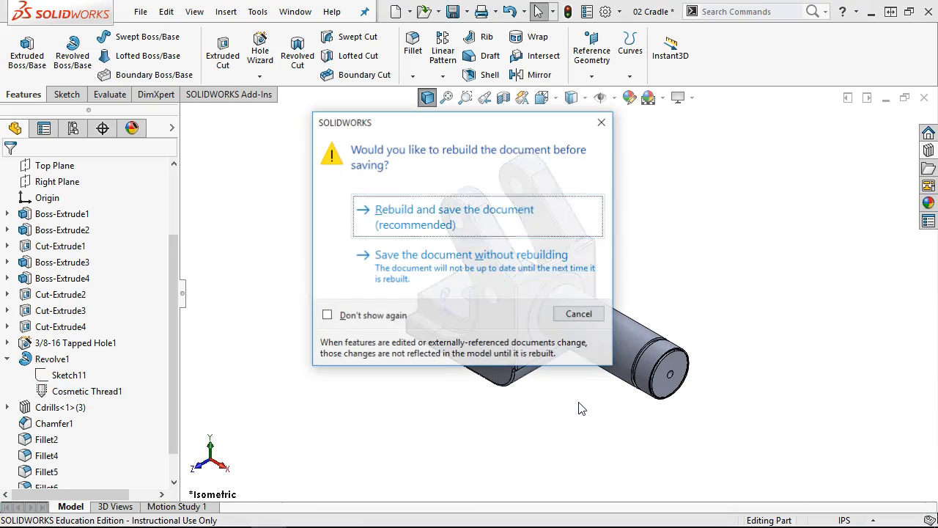
{"action": "left_click", "coordinate": [387, 223]}
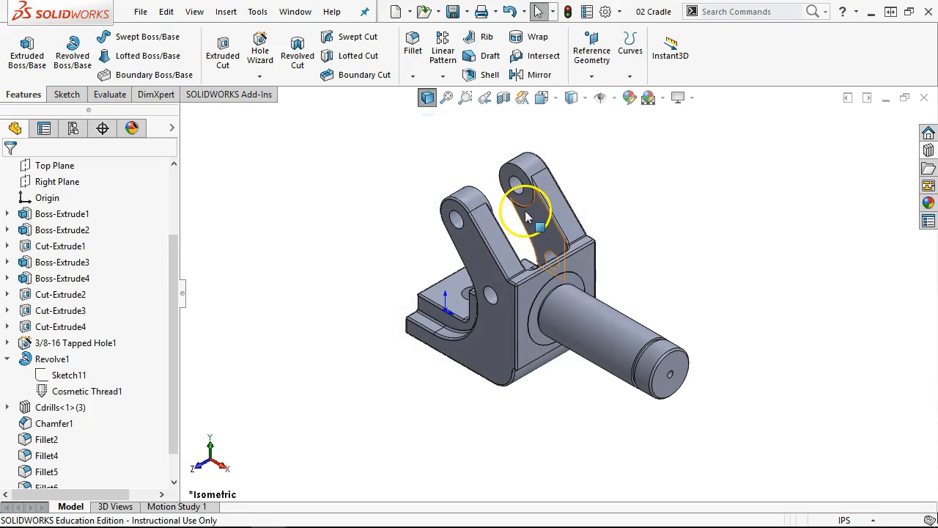
{"action": "left_click", "coordinate": [923, 99]}
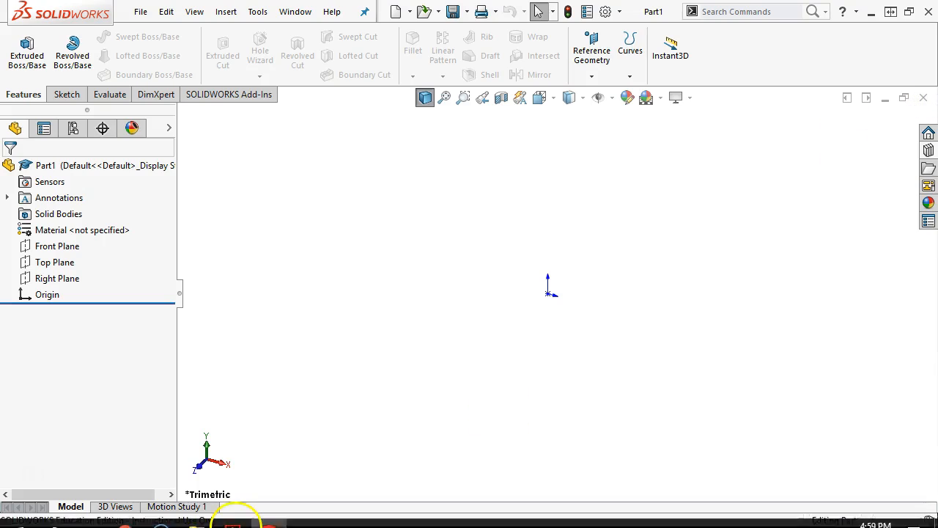
- Zoom out and pan the current fixture PDF across the CAM, SPRING and 24 CAM drawings to Exercise 13.61
{"action": "left_click", "coordinate": [235, 513]}
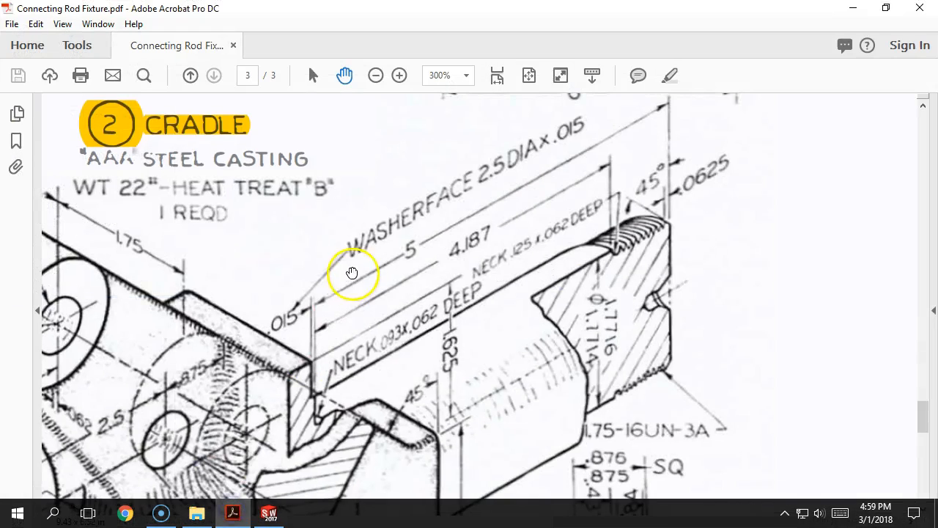
{"action": "left_click", "coordinate": [376, 74]}
{"action": "left_click", "coordinate": [375, 74]}
{"action": "left_click_drag", "start_coordinate": [429, 247], "coordinate": [502, 182]}
{"action": "scroll", "coordinate": [503, 440], "scroll_direction": "down", "scroll_amount": 3}
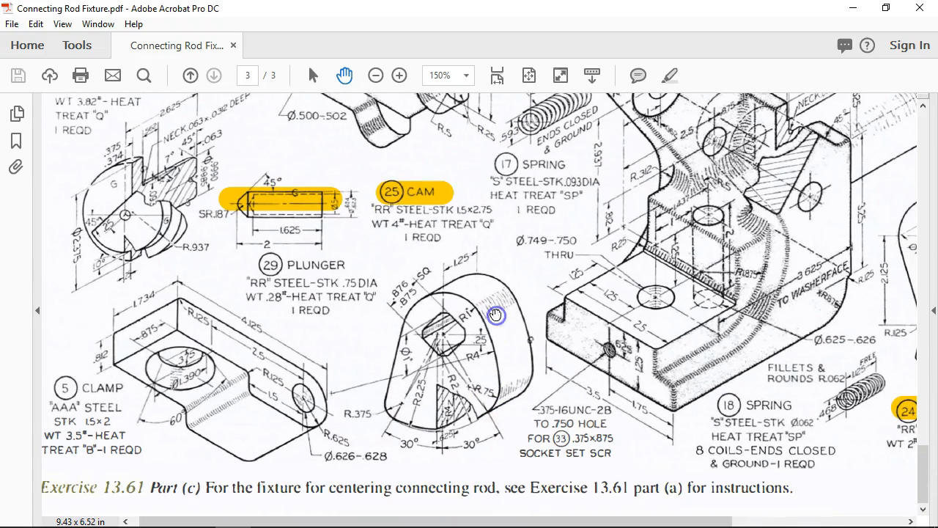
{"action": "left_click_drag", "start_coordinate": [575, 314], "coordinate": [409, 353]}
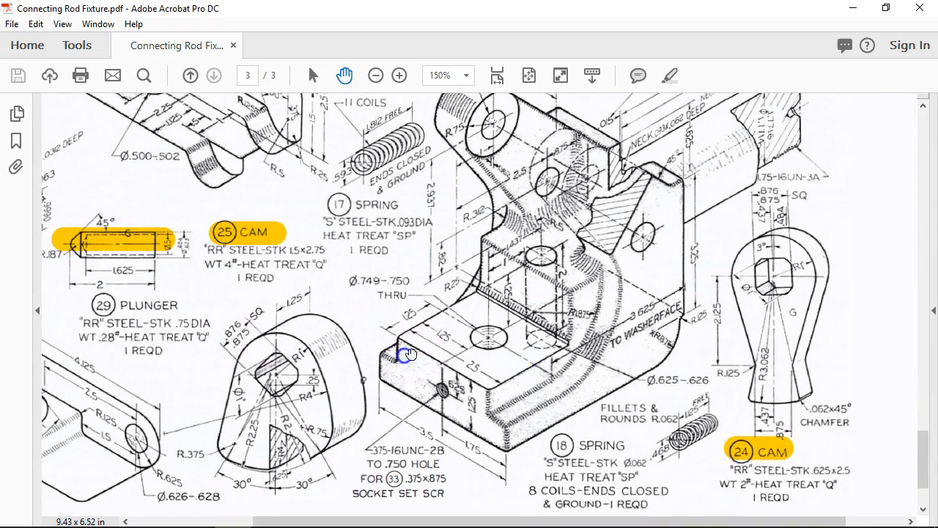
{"action": "left_click_drag", "start_coordinate": [573, 332], "coordinate": [676, 507]}
{"action": "left_click_drag", "start_coordinate": [376, 308], "coordinate": [603, 127]}
{"action": "left_click_drag", "start_coordinate": [361, 363], "coordinate": [386, 299]}
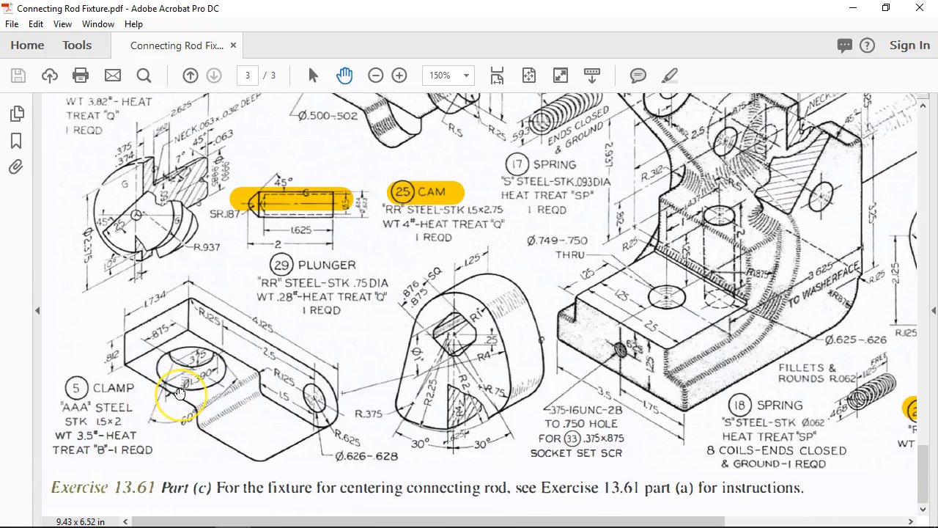
- Open Connecting Rod Fixture - early.pdf from the Home recent files list
{"action": "left_click", "coordinate": [28, 44]}
{"action": "double_click", "coordinate": [236, 338]}
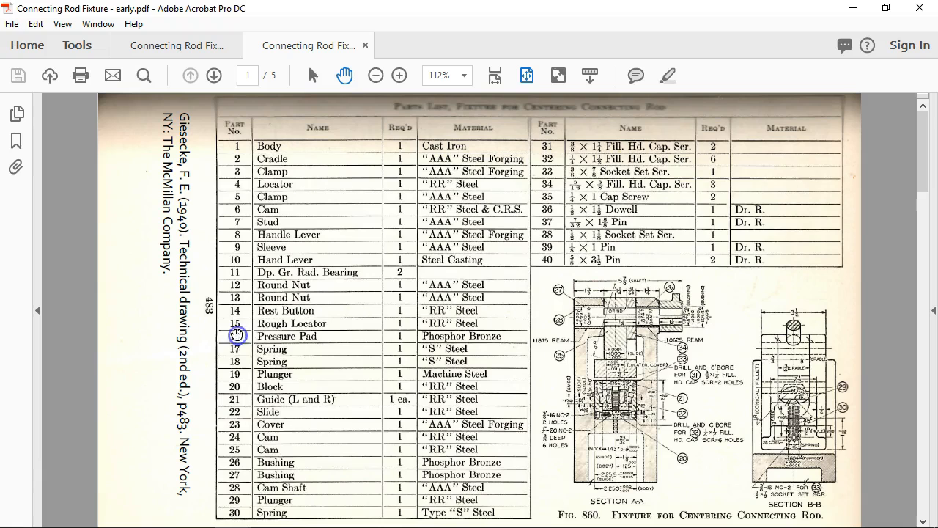
{"action": "scroll", "coordinate": [433, 374], "scroll_direction": "down", "scroll_amount": 4}
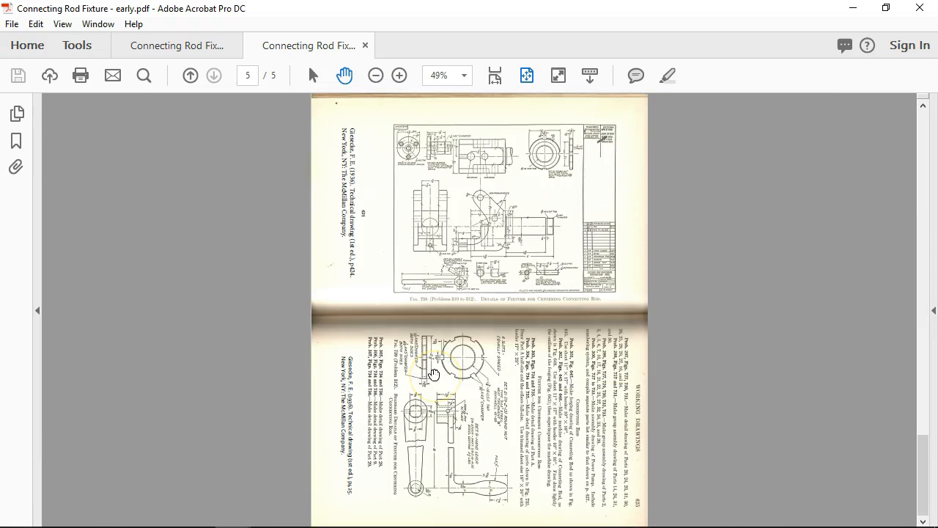
{"action": "scroll", "coordinate": [434, 374], "scroll_direction": "up", "scroll_amount": 2}
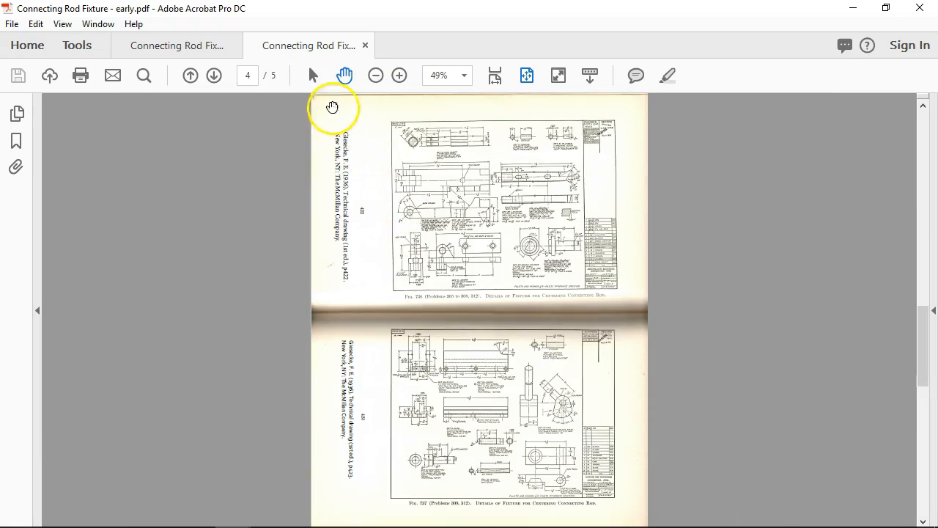
- Zoom the early PDF to 150% and pan down to Fig. 737's fixture detail drawings and caption
{"action": "left_click", "coordinate": [400, 76]}
{"action": "left_click", "coordinate": [398, 78]}
{"action": "left_click", "coordinate": [397, 78]}
{"action": "left_click", "coordinate": [398, 78]}
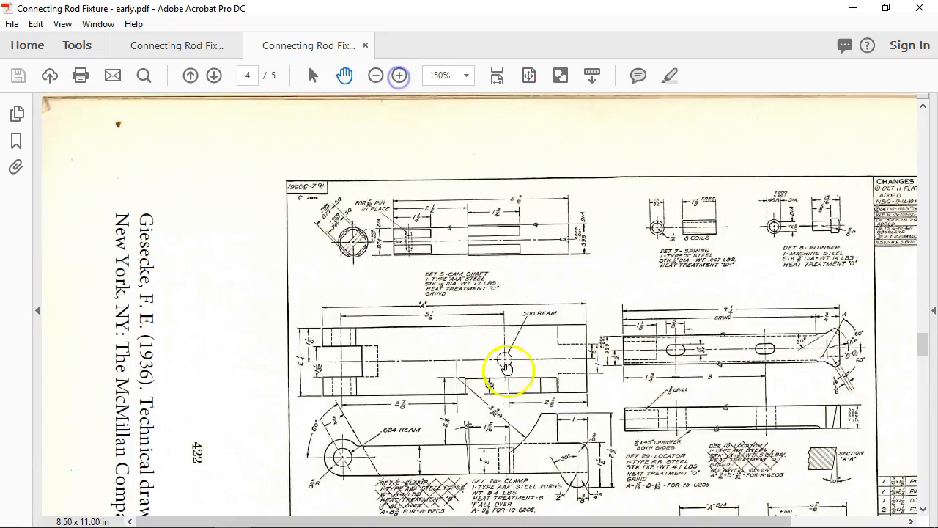
{"action": "left_click_drag", "start_coordinate": [505, 369], "coordinate": [163, 10]}
{"action": "left_click_drag", "start_coordinate": [425, 289], "coordinate": [429, 9]}
{"action": "left_click_drag", "start_coordinate": [446, 397], "coordinate": [429, 120]}
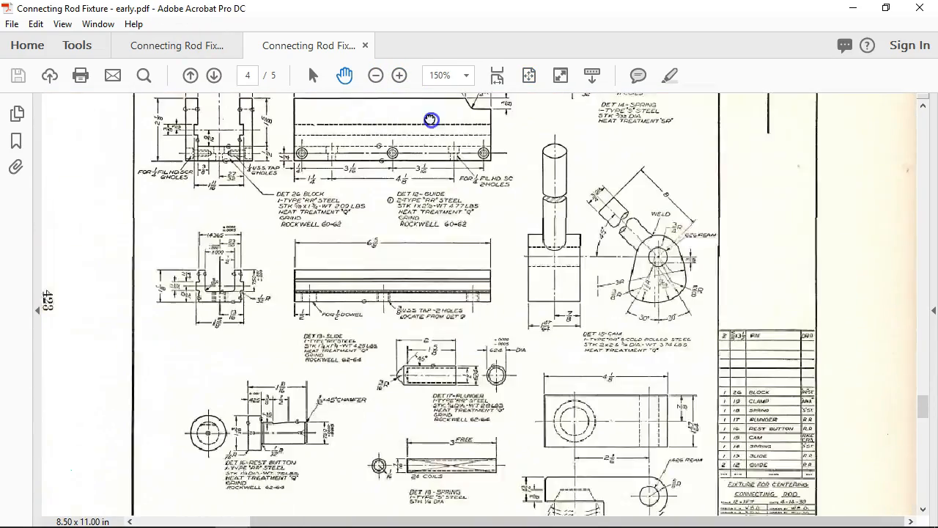
{"action": "left_click_drag", "start_coordinate": [484, 435], "coordinate": [436, 312]}
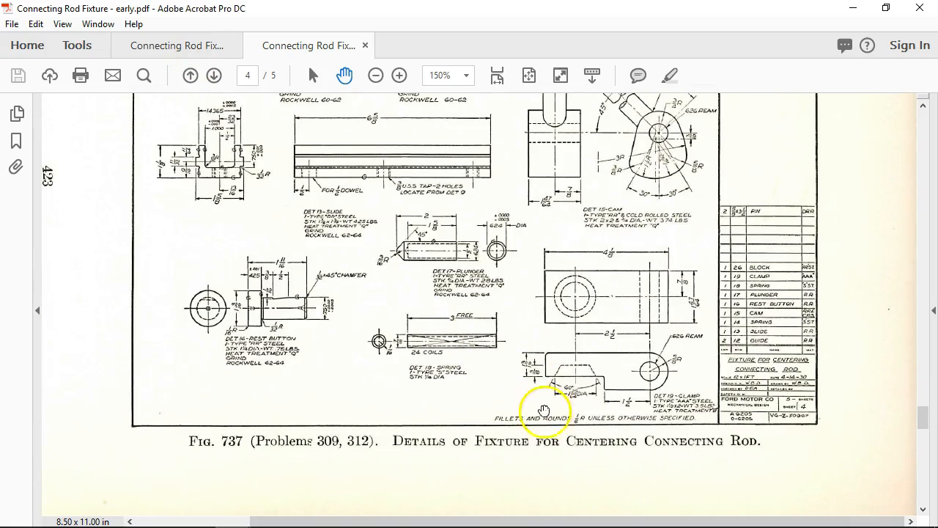
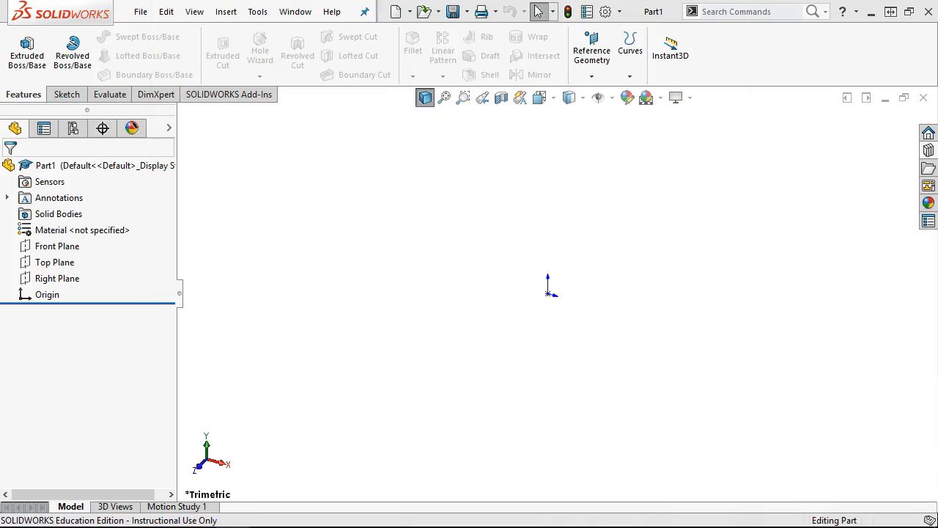
- Start a sketch on the Front Plane and draw the top horizontal edge from the origin
{"action": "left_click", "coordinate": [58, 246]}
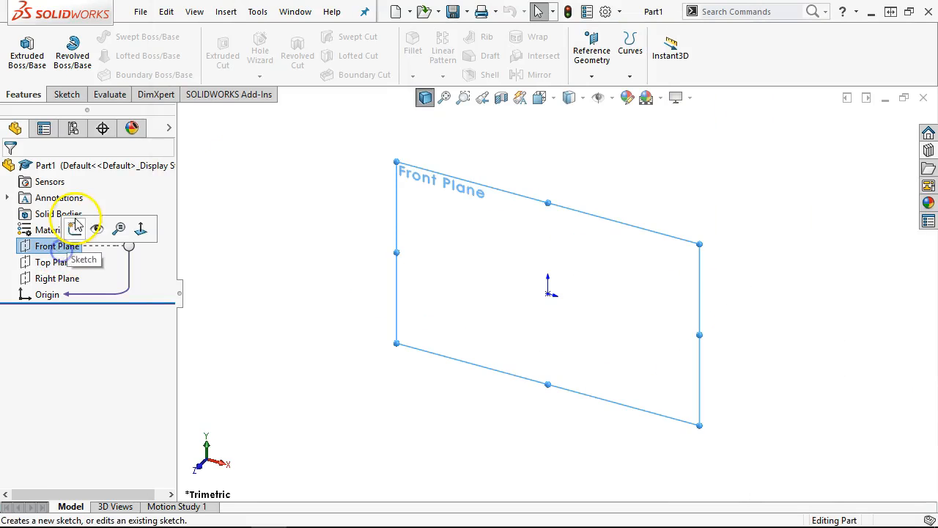
{"action": "left_click", "coordinate": [75, 227]}
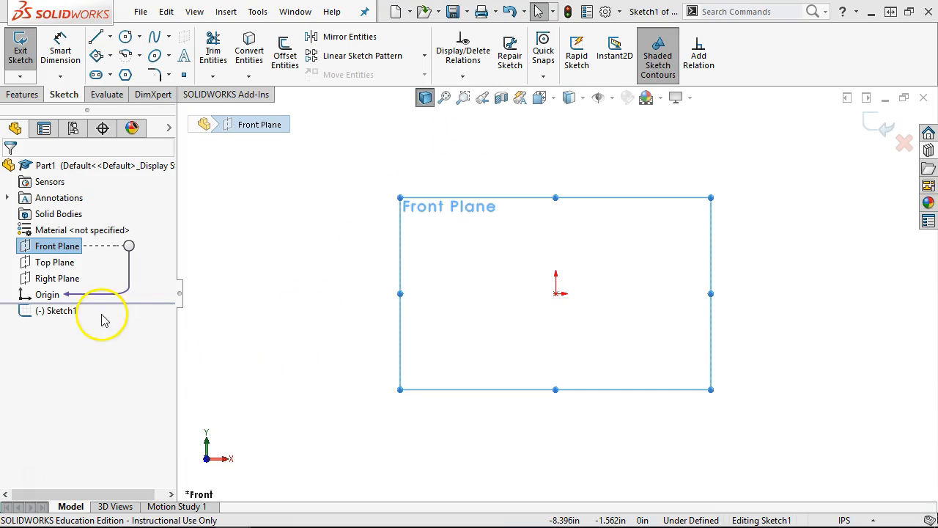
{"action": "left_click", "coordinate": [94, 39]}
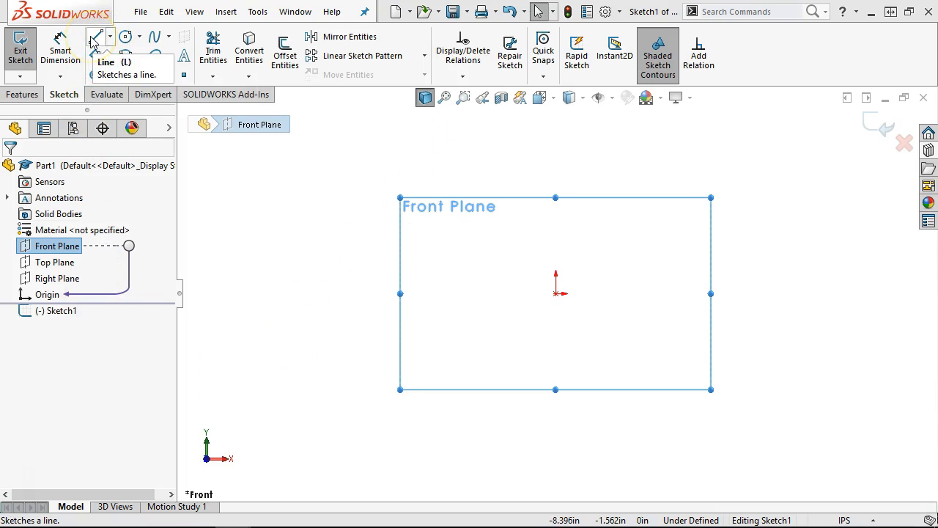
{"action": "left_click", "coordinate": [556, 293]}
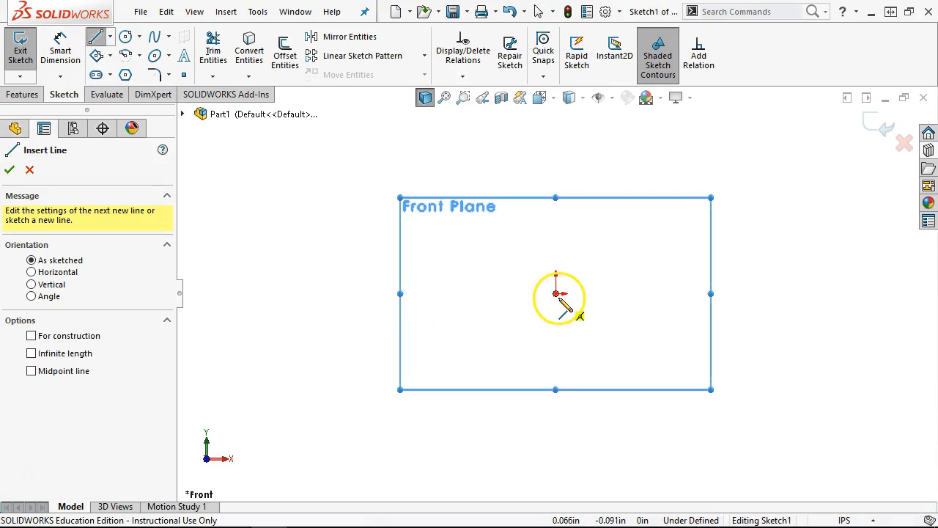
{"action": "left_click", "coordinate": [717, 293]}
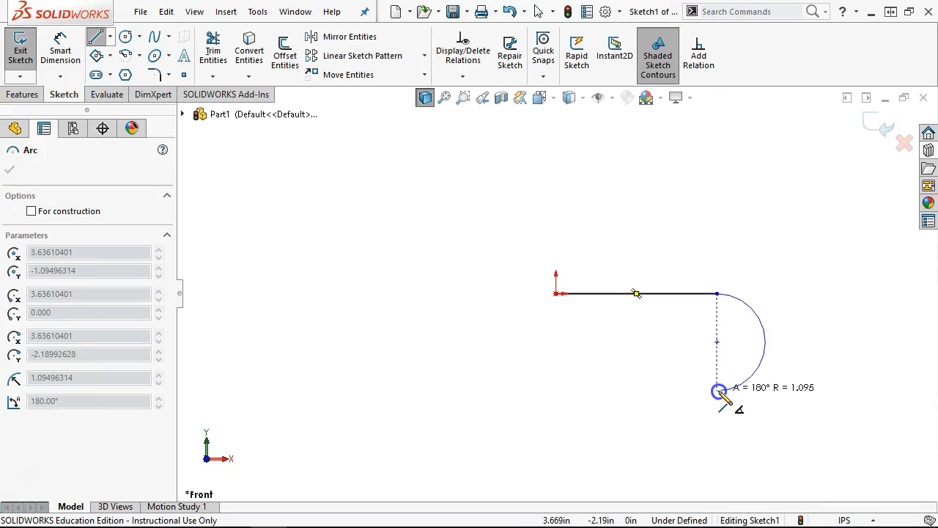
- Draw the rounded right end, stepped bottom edge and left edge back to the origin
{"action": "left_click", "coordinate": [719, 390]}
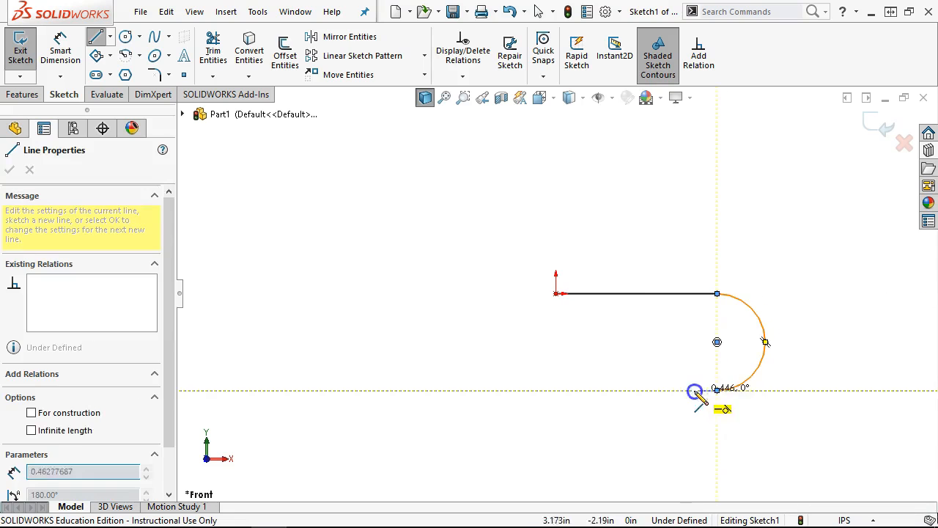
{"action": "left_click", "coordinate": [649, 393]}
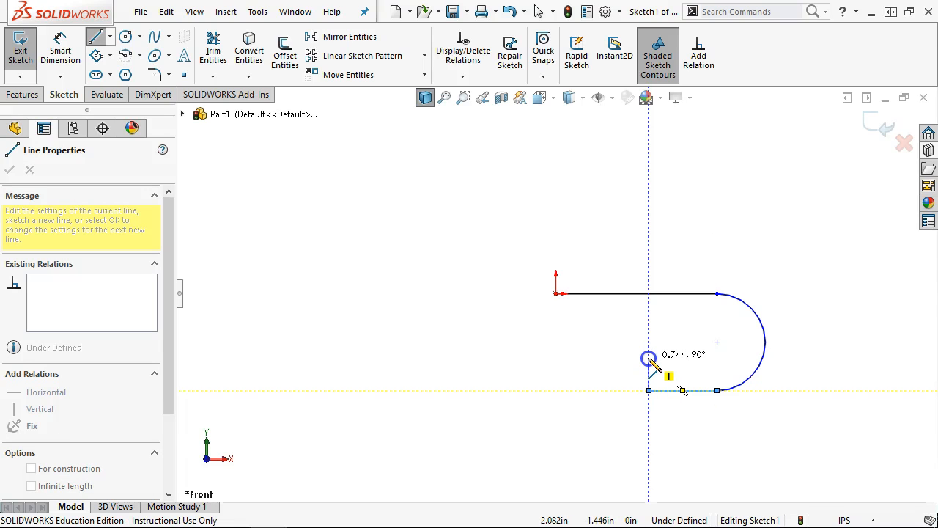
{"action": "left_click", "coordinate": [648, 358]}
{"action": "left_click", "coordinate": [556, 358]}
{"action": "left_click", "coordinate": [556, 293]}
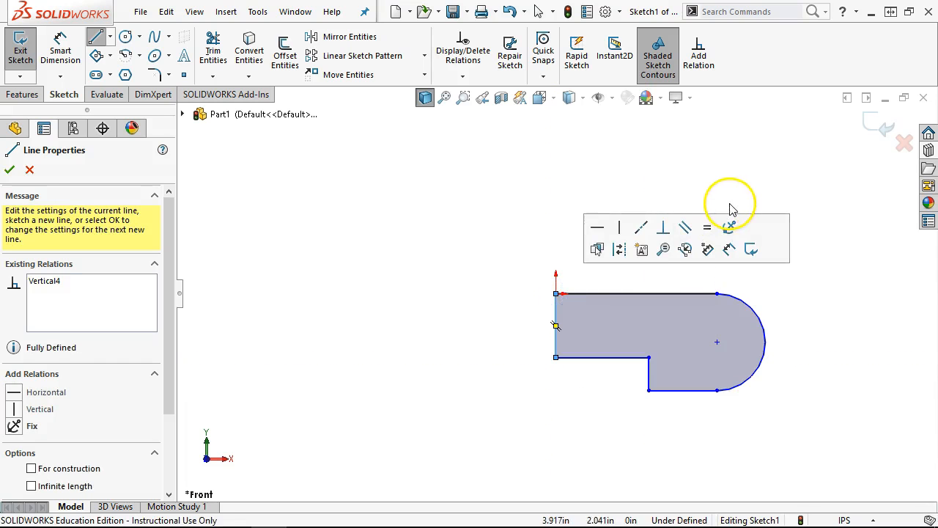
{"action": "left_click", "coordinate": [724, 250]}
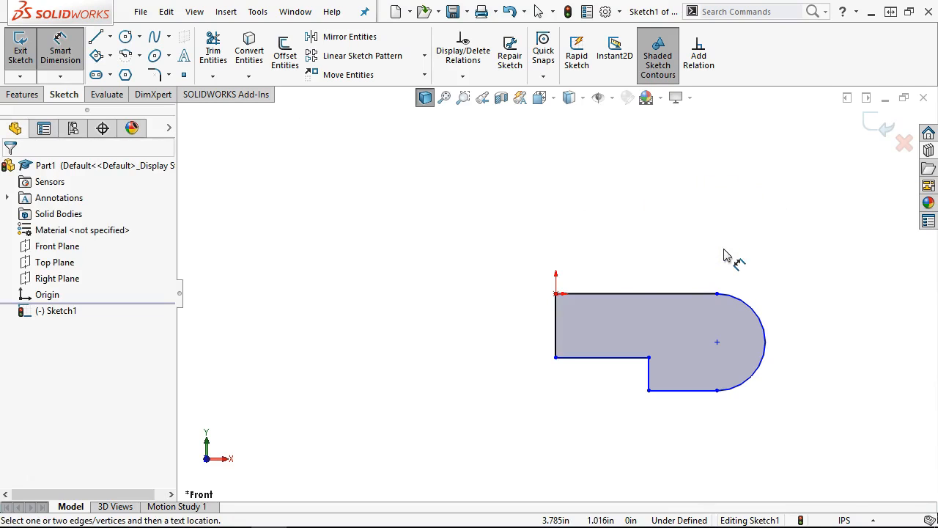
- Dimension the overall length from the left edge to the end arc as 4.125
{"action": "left_click", "coordinate": [555, 318]}
{"action": "left_click", "coordinate": [764, 329]}
{"action": "key", "text": "Escape"}
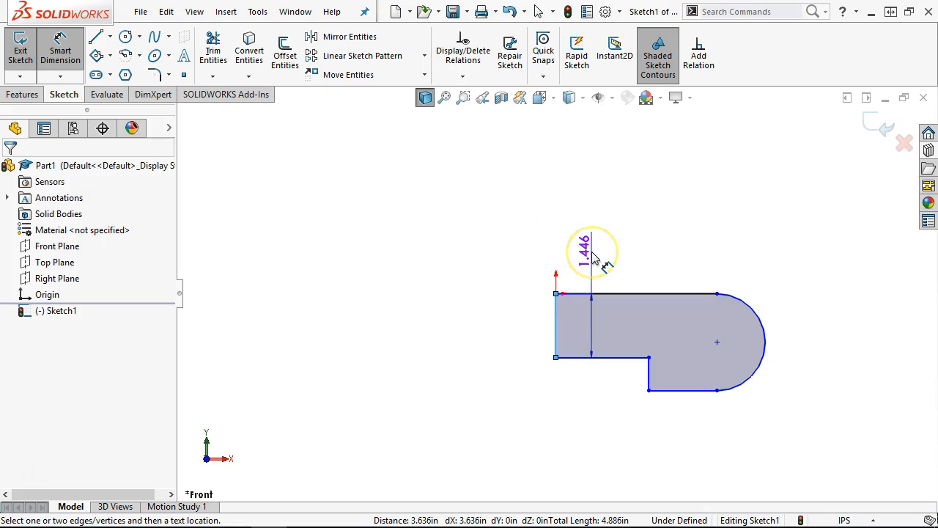
{"action": "left_click", "coordinate": [745, 300]}
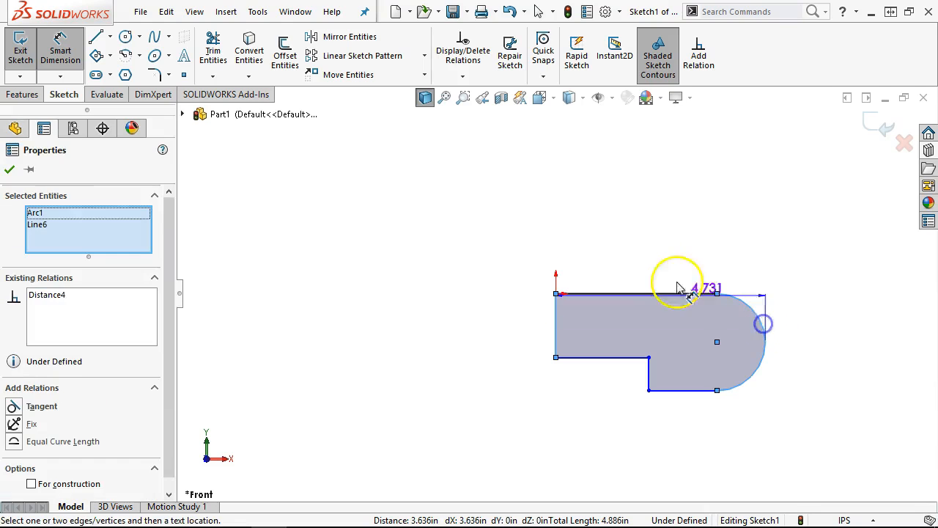
{"action": "left_click", "coordinate": [635, 229]}
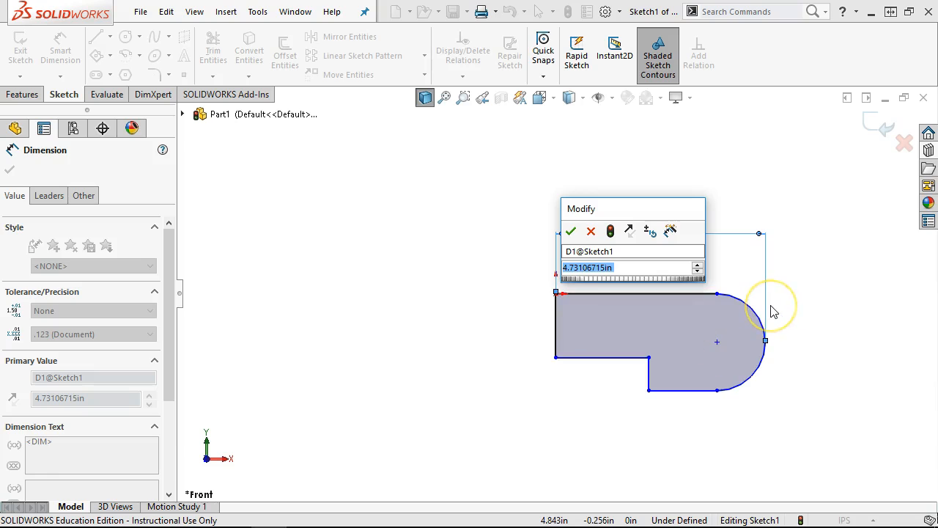
{"action": "type", "text": "4.125"}
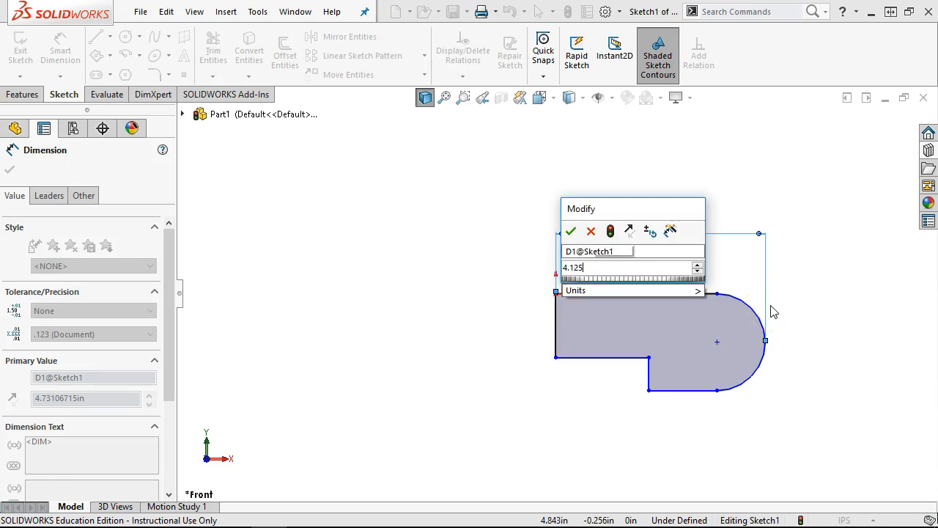
{"action": "key", "text": "Return"}
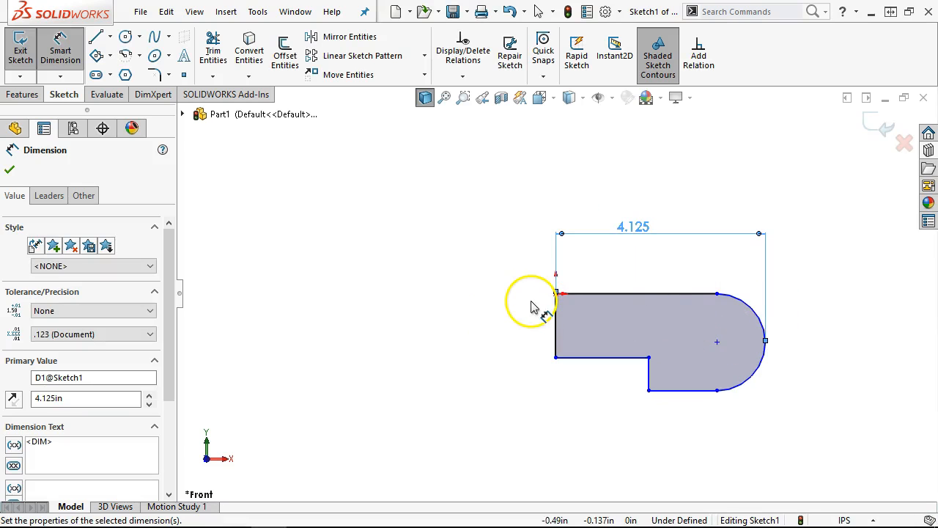
- Dimension the end arc radius to 0.625 and the left edge height to 0.812
{"action": "left_click", "coordinate": [754, 383]}
{"action": "left_click", "coordinate": [797, 404]}
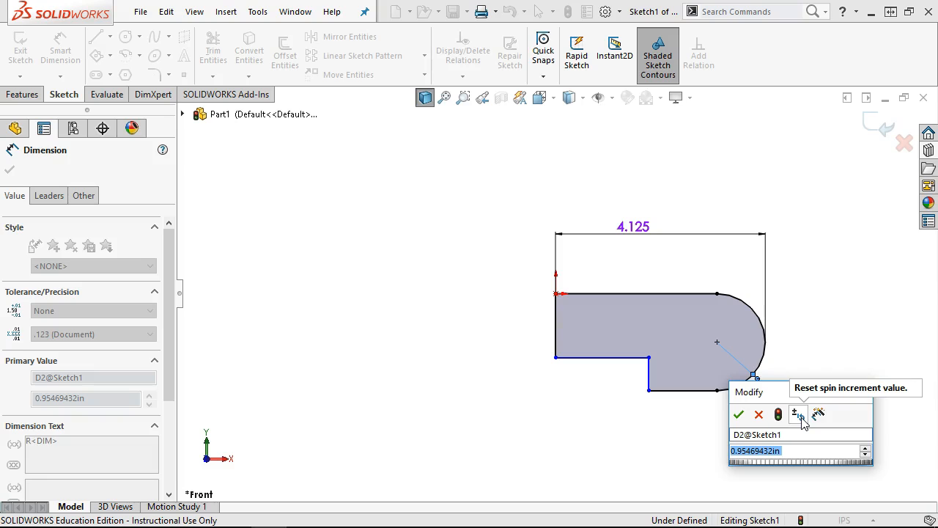
{"action": "type", "text": ".625"}
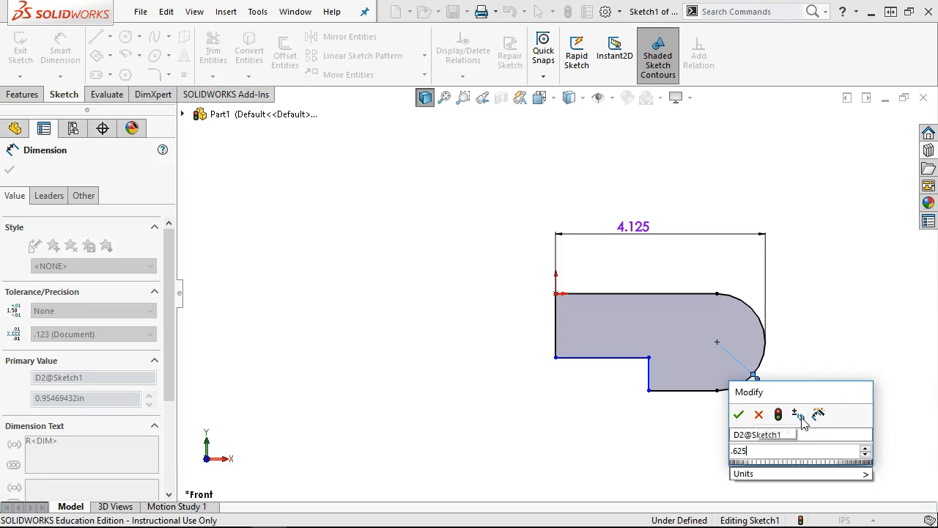
{"action": "key", "text": "Return"}
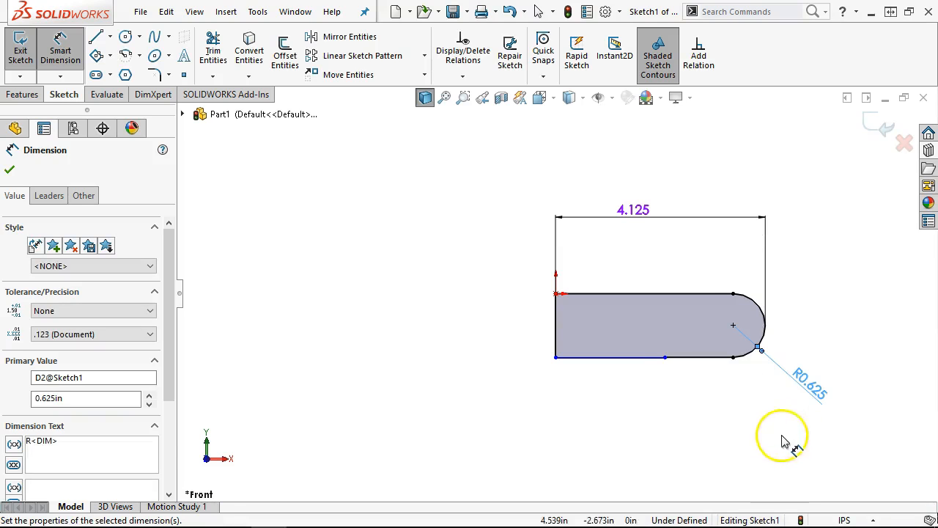
{"action": "left_click", "coordinate": [555, 332]}
{"action": "left_click", "coordinate": [473, 340]}
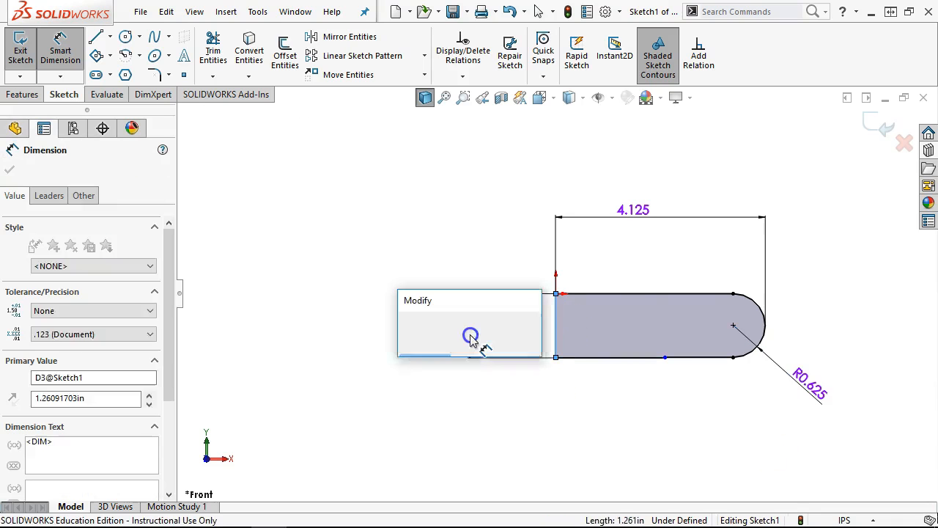
{"action": "type", "text": ".812"}
{"action": "key", "text": "Return"}
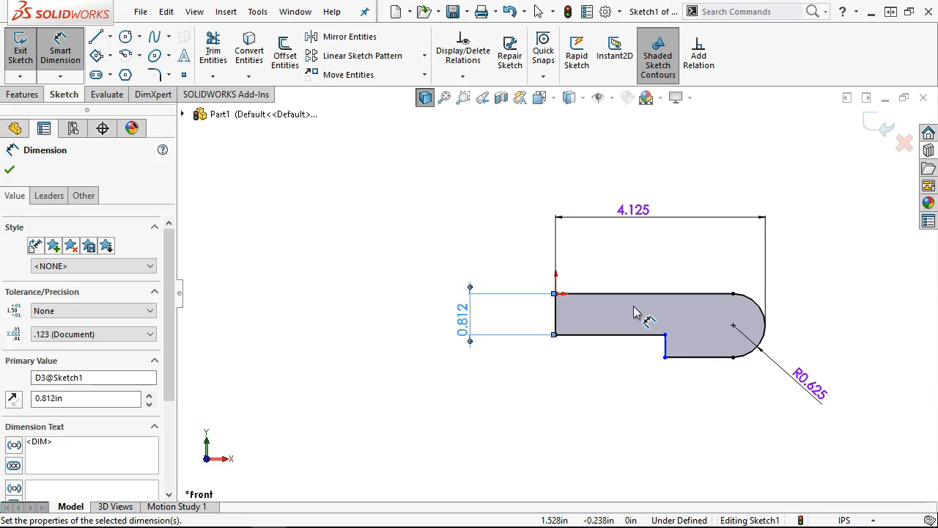
- Set the distance from the end arc to the step's vertical edge to 1.500
{"action": "scroll", "coordinate": [741, 375], "scroll_direction": "down", "scroll_amount": 2}
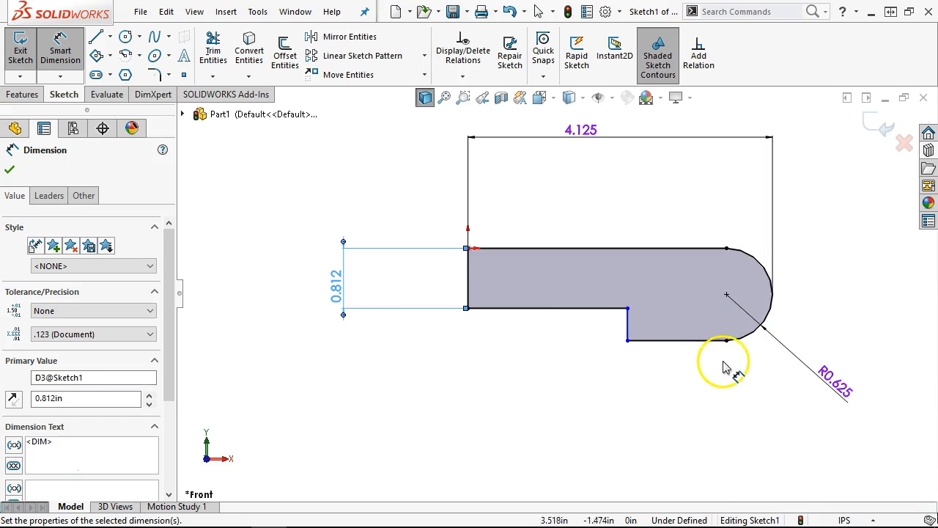
{"action": "left_click", "coordinate": [735, 341]}
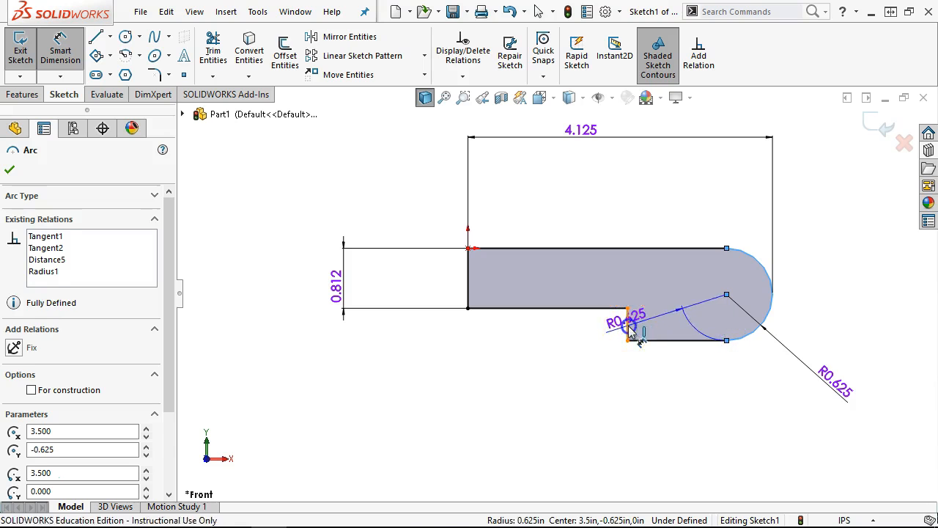
{"action": "left_click", "coordinate": [628, 325]}
{"action": "left_click", "coordinate": [668, 388]}
{"action": "type", "text": "1.5"}
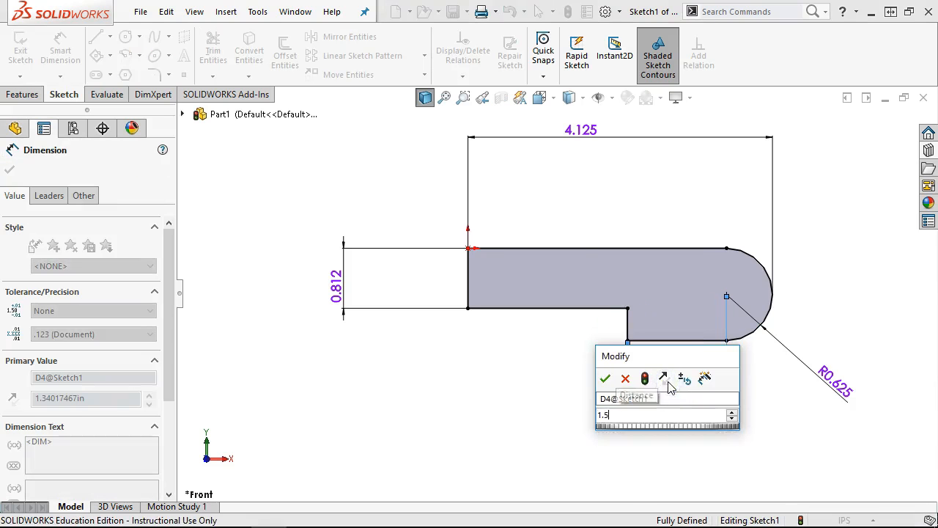
{"action": "key", "text": "Return"}
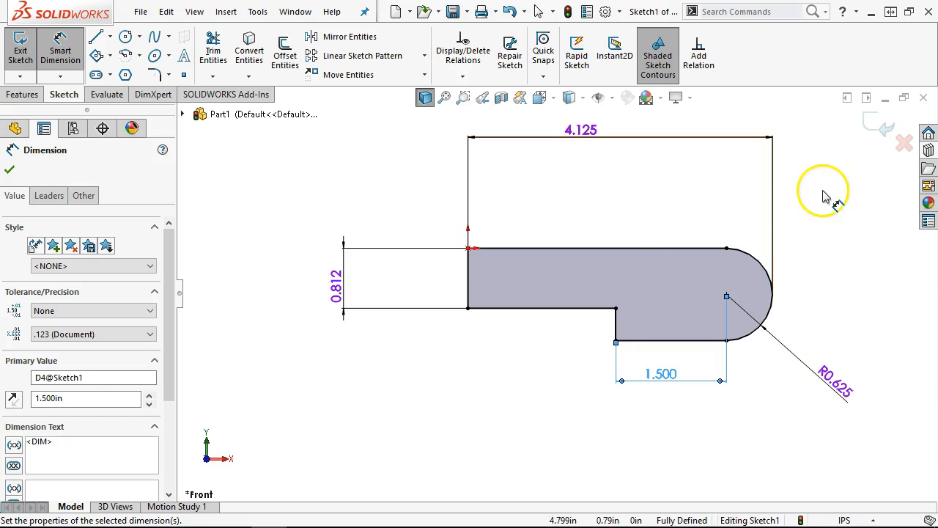
- Extrude the sketch 1.734 in with Mid Plane, then start a sketch on the front face
{"action": "left_click", "coordinate": [870, 124]}
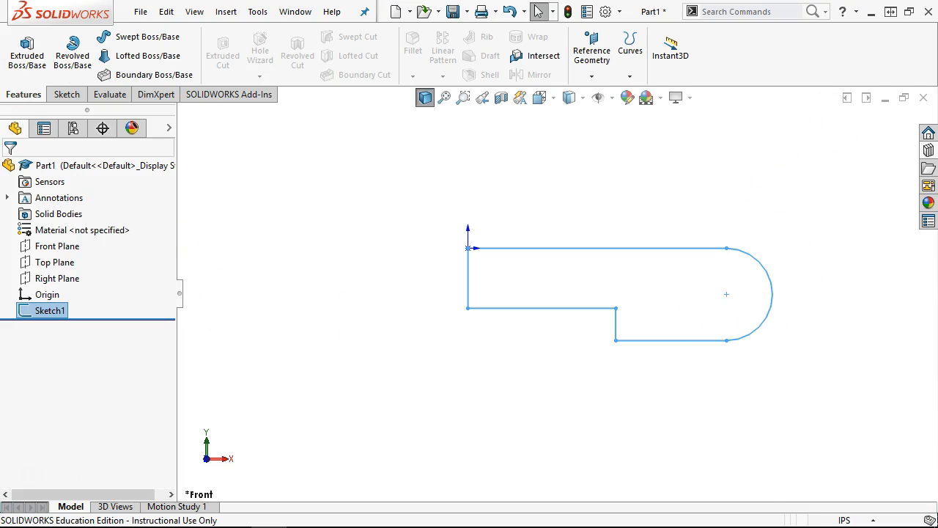
{"action": "left_click", "coordinate": [27, 56]}
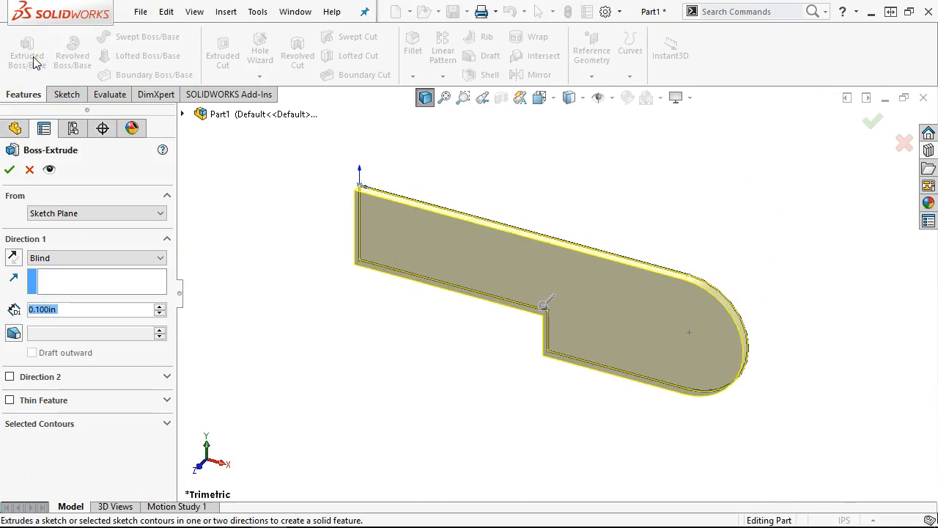
{"action": "type", "text": "1.734"}
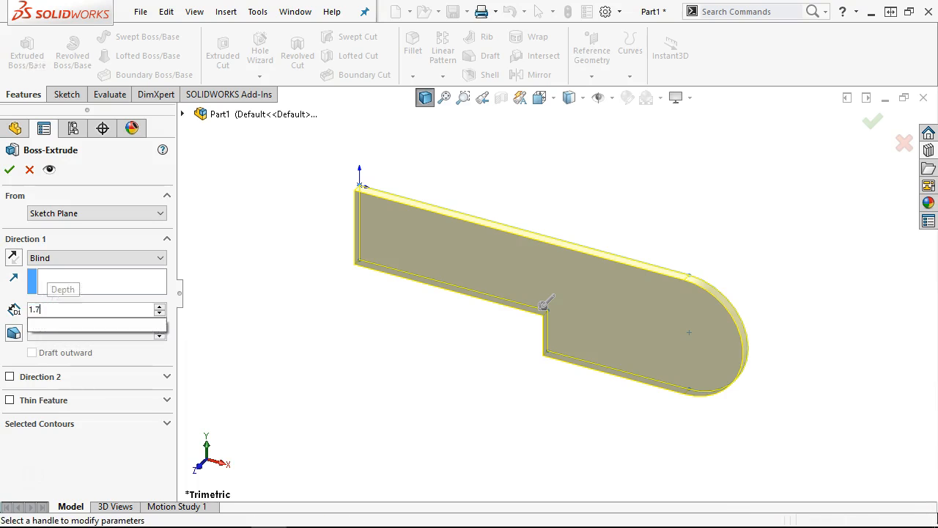
{"action": "key", "text": "Return"}
{"action": "left_click", "coordinate": [109, 257]}
{"action": "left_click", "coordinate": [95, 319]}
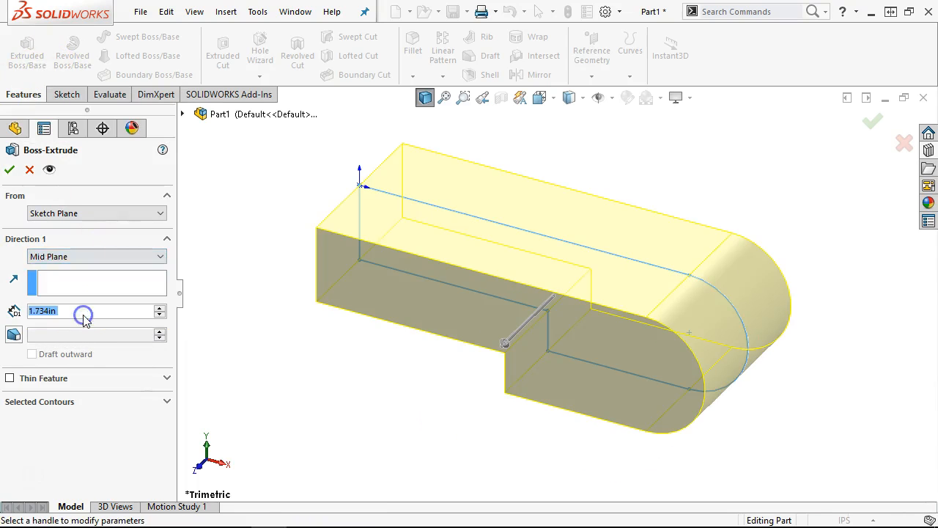
{"action": "left_click", "coordinate": [12, 169]}
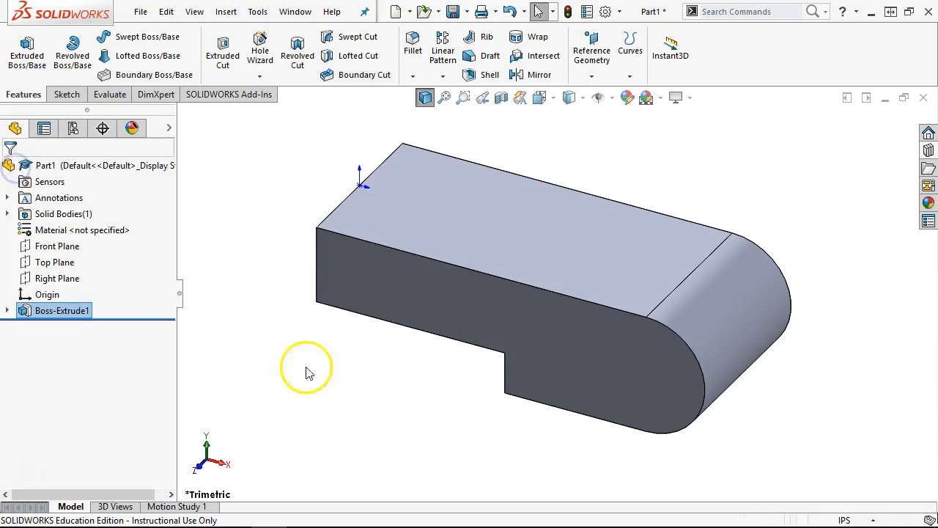
{"action": "left_click", "coordinate": [628, 359]}
{"action": "left_click", "coordinate": [693, 315]}
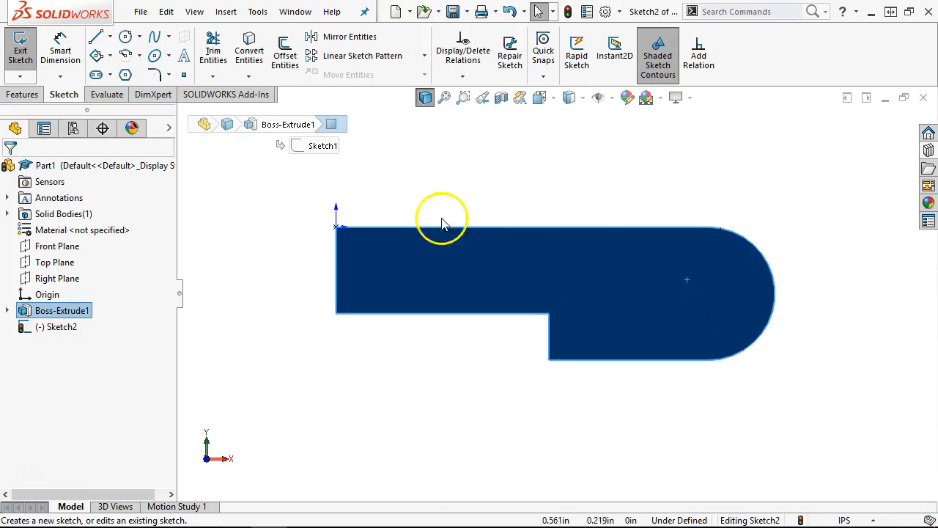
- Draw a circle at the end arc's centre and dimension it to Ø0.626
{"action": "left_click", "coordinate": [126, 37]}
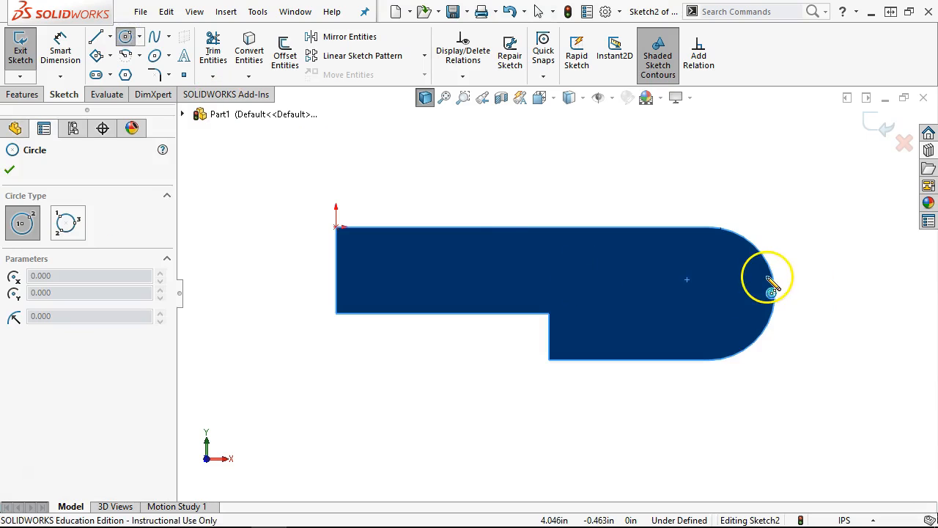
{"action": "left_click", "coordinate": [708, 293]}
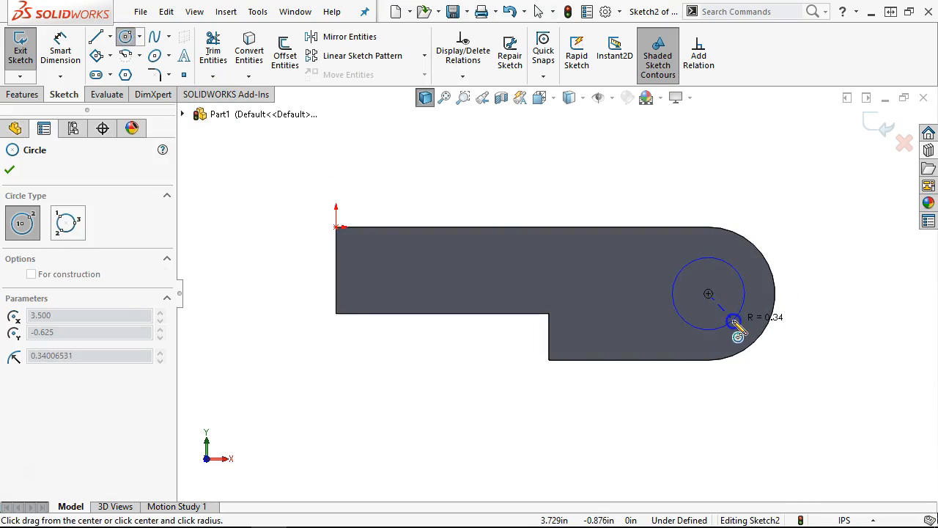
{"action": "left_click", "coordinate": [731, 320]}
{"action": "right_click", "coordinate": [787, 200]}
{"action": "left_click", "coordinate": [877, 183]}
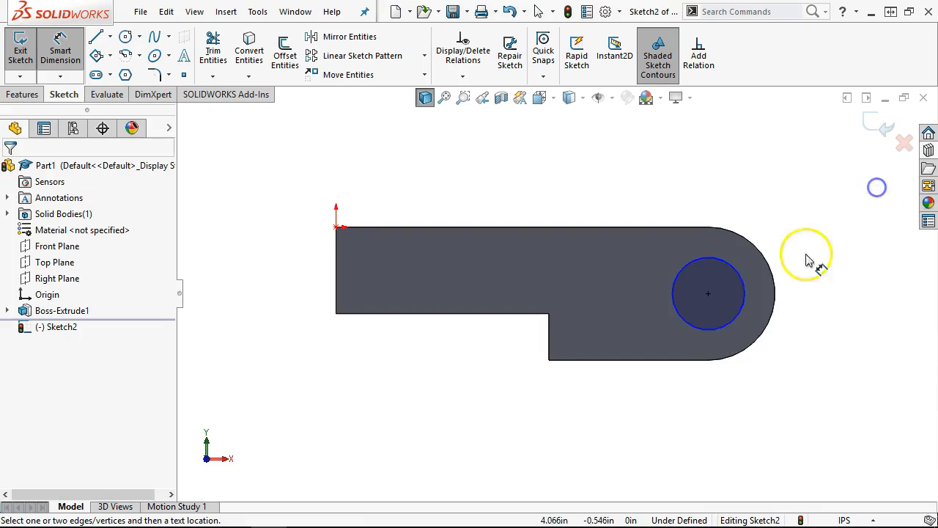
{"action": "left_click", "coordinate": [732, 325]}
{"action": "left_click", "coordinate": [790, 370]}
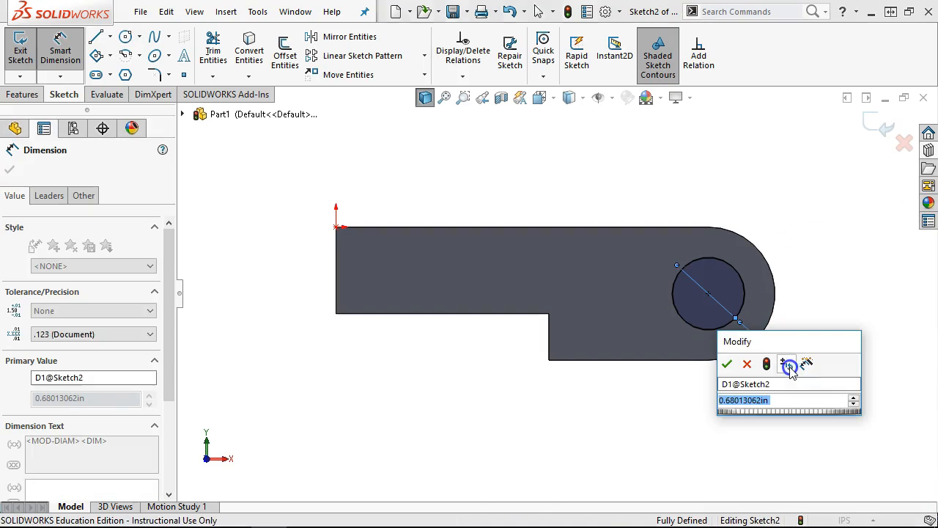
{"action": "type", "text": ".626"}
{"action": "key", "text": "Return"}
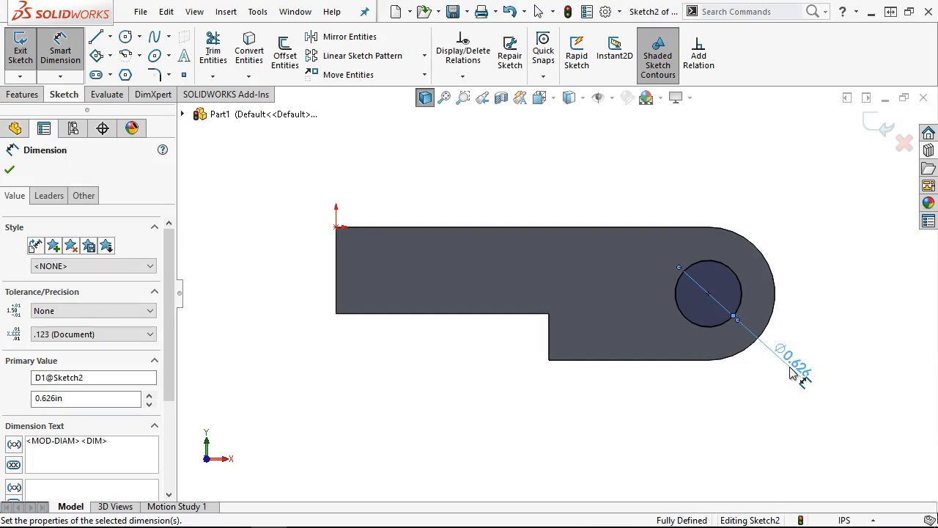
{"action": "right_click", "coordinate": [432, 143]}
{"action": "left_click", "coordinate": [464, 183]}
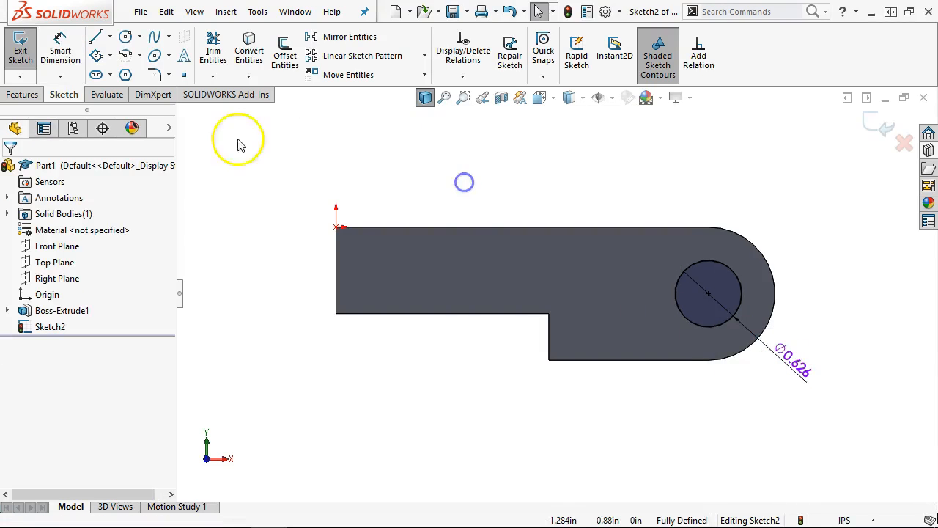
- Cut the circle with an Extruded Cut set to Through All
{"action": "left_click", "coordinate": [9, 97]}
{"action": "left_click", "coordinate": [223, 53]}
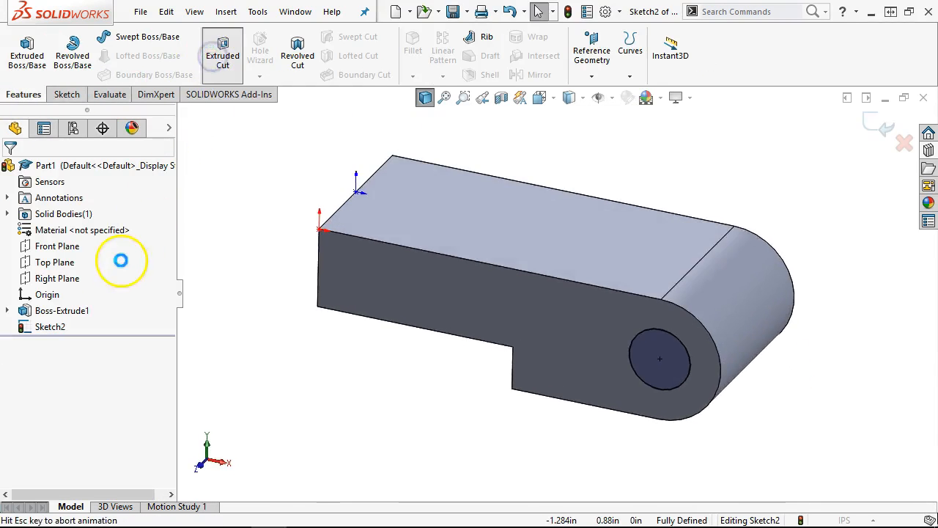
{"action": "left_click", "coordinate": [84, 264]}
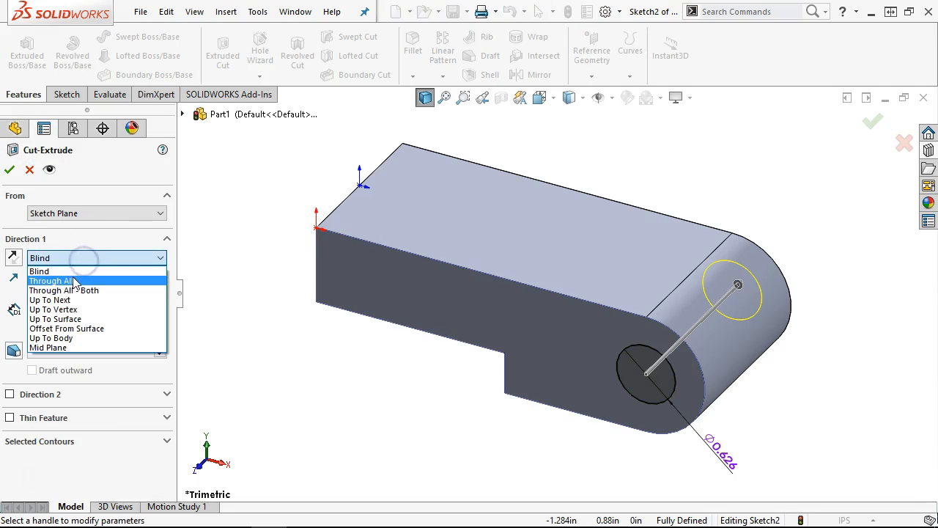
{"action": "left_click", "coordinate": [74, 282]}
{"action": "left_click", "coordinate": [11, 170]}
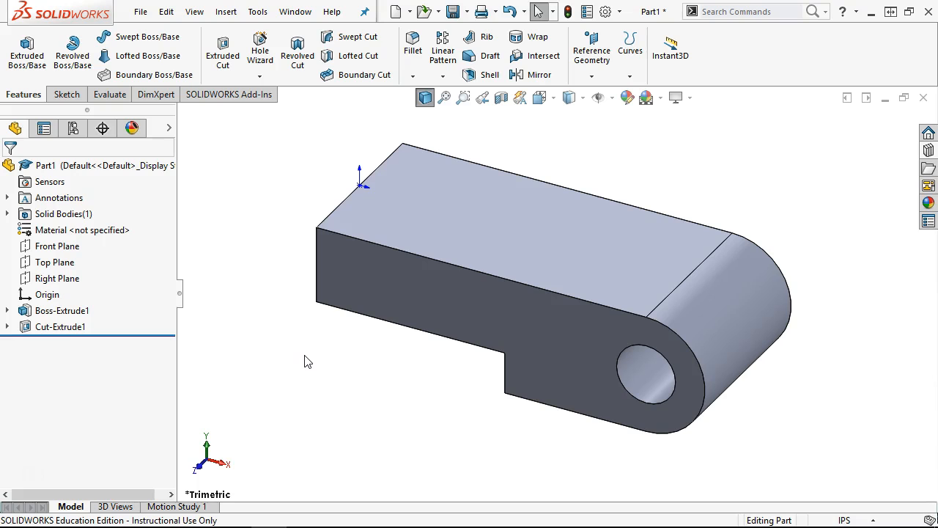
- Sketch a circle on the narrow section's side face and dimension it to Ø1.39
{"action": "middle_click_drag", "start_coordinate": [333, 354], "coordinate": [478, 454]}
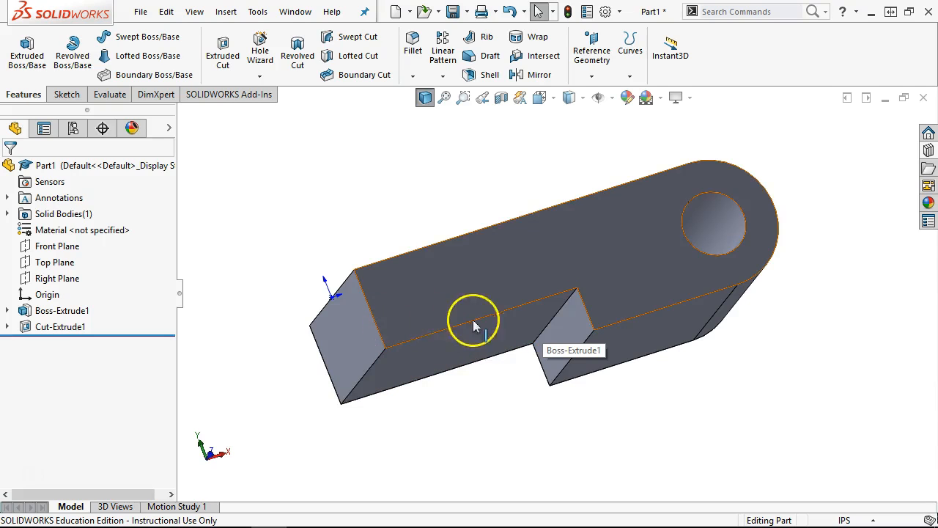
{"action": "middle_click_drag", "start_coordinate": [501, 429], "coordinate": [494, 318]}
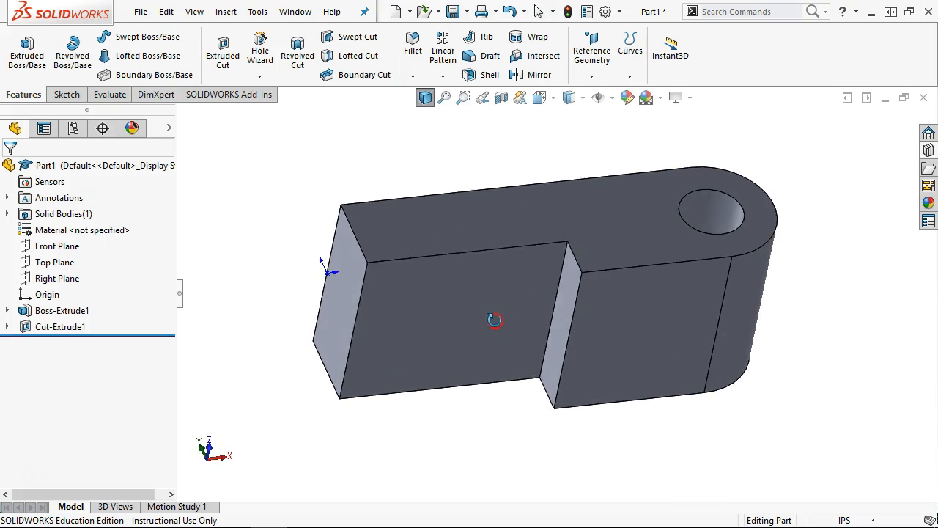
{"action": "left_click", "coordinate": [463, 298]}
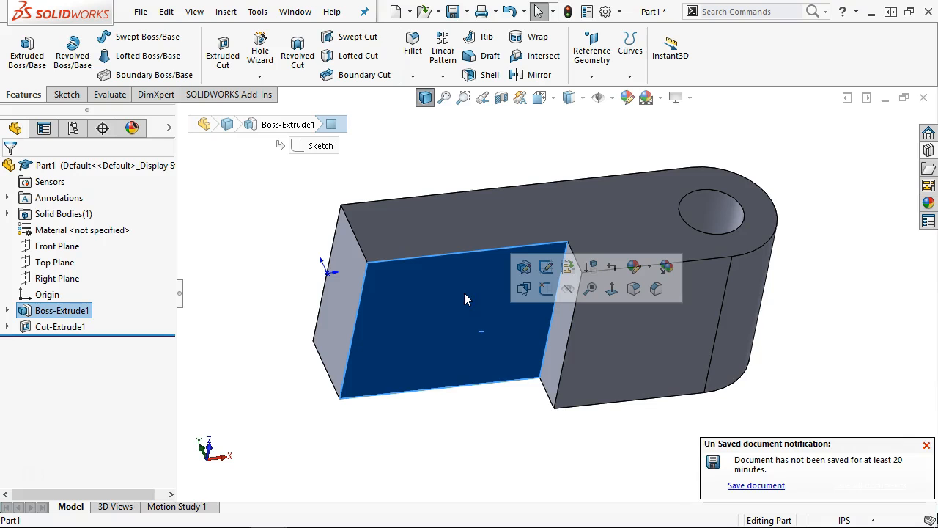
{"action": "left_click", "coordinate": [544, 288]}
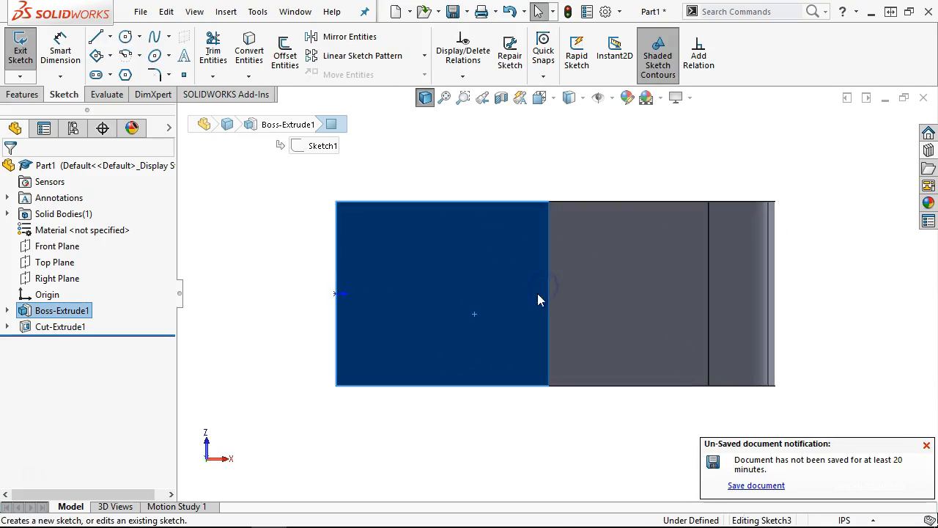
{"action": "left_click", "coordinate": [124, 38]}
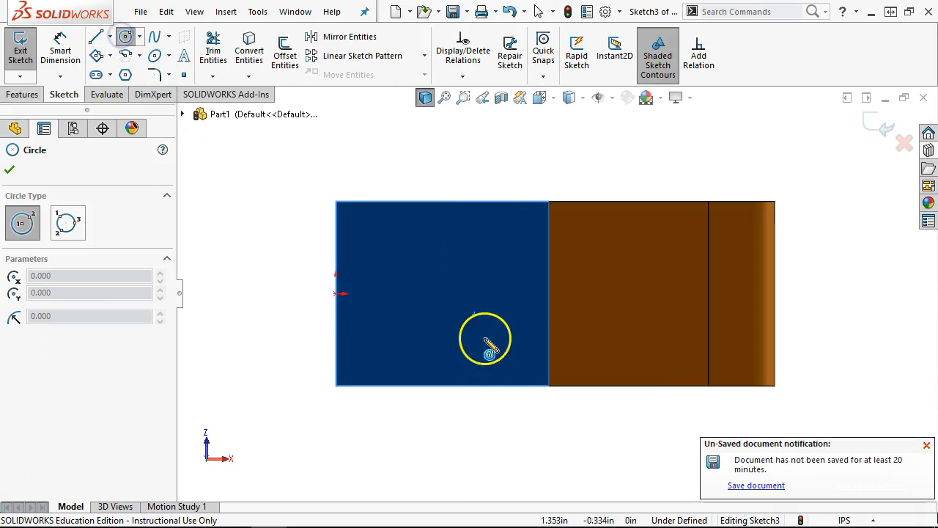
{"action": "left_click", "coordinate": [440, 294]}
{"action": "left_click", "coordinate": [489, 335]}
{"action": "right_click", "coordinate": [520, 160]}
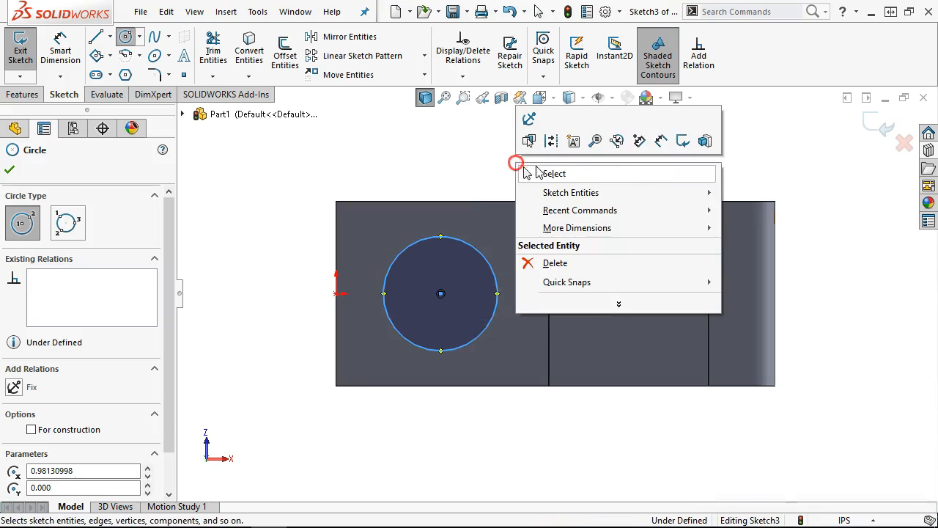
{"action": "left_click", "coordinate": [658, 144]}
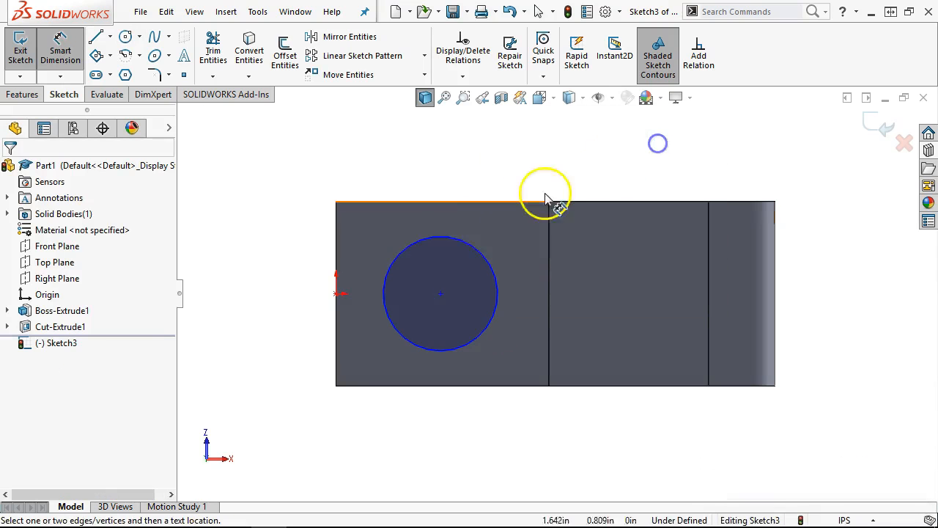
{"action": "left_click", "coordinate": [419, 247]}
{"action": "left_click", "coordinate": [364, 169]}
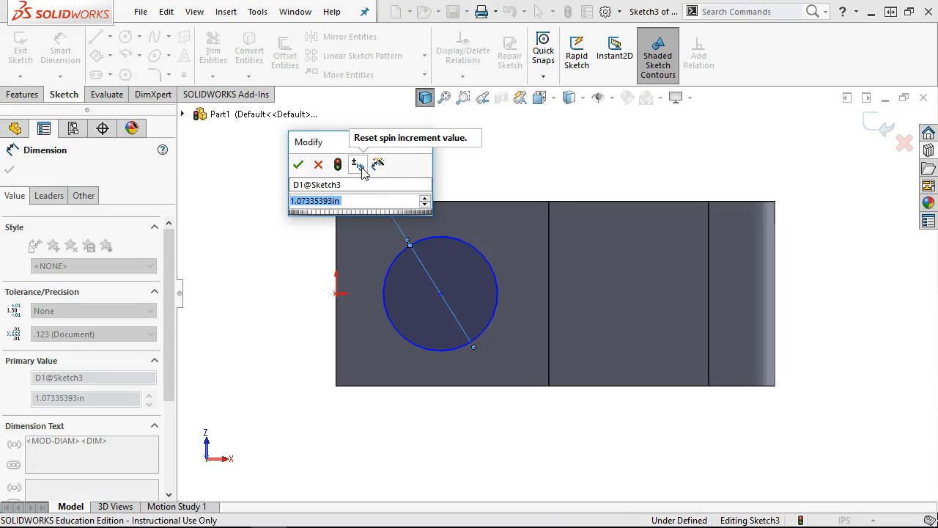
{"action": "type", "text": "1.39"}
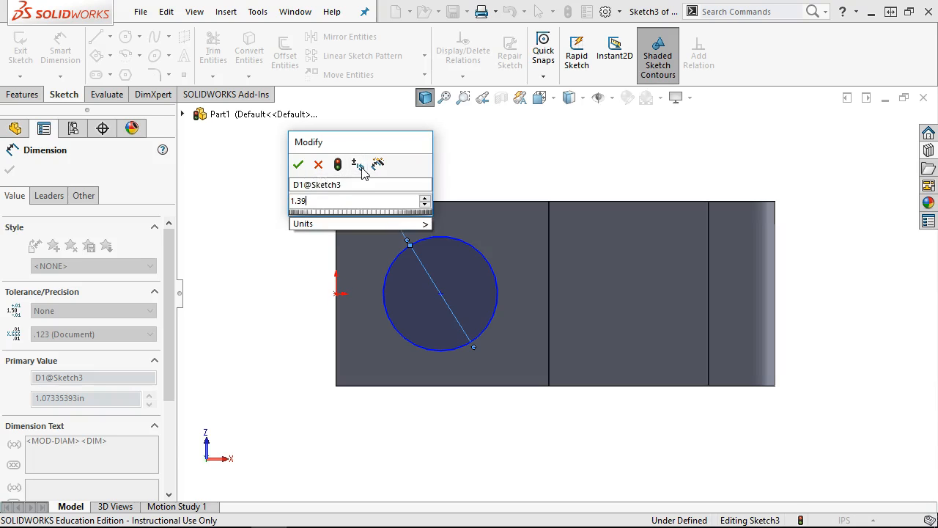
{"action": "key", "text": "Return"}
- Add a Horizontal relation between the circle's centre and the origin
{"action": "right_click", "coordinate": [188, 192]}
{"action": "left_click", "coordinate": [225, 235]}
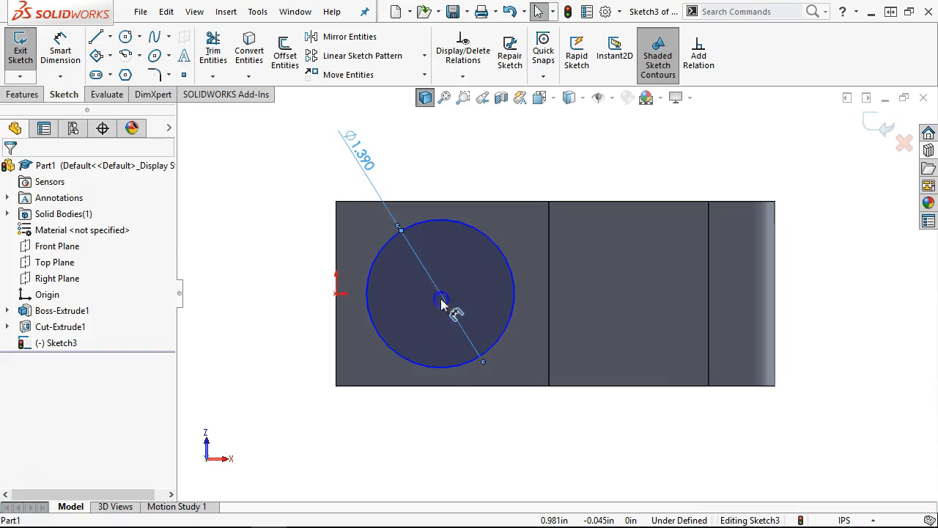
{"action": "left_click", "coordinate": [440, 297]}
{"action": "left_click", "coordinate": [440, 295]}
{"action": "left_click", "coordinate": [336, 294], "text": "ctrl"}
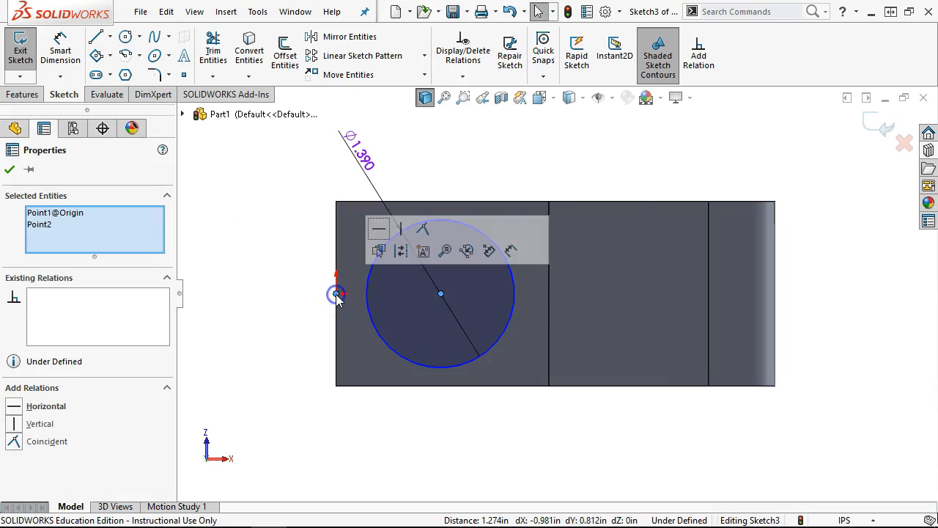
{"action": "left_click", "coordinate": [377, 229]}
{"action": "left_click", "coordinate": [262, 209]}
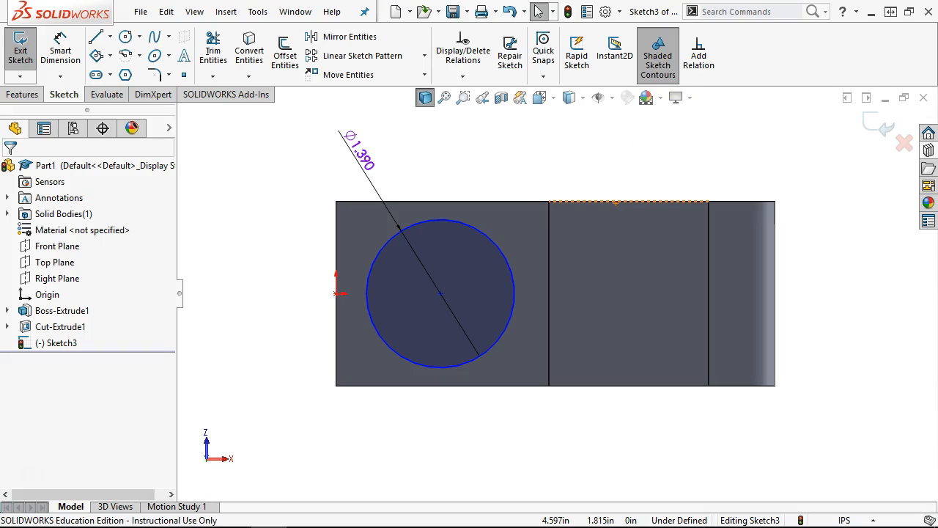
- Show Temporary Axes and dimension the circle centre 2.5 from the hole's axis
{"action": "middle_click_drag", "start_coordinate": [695, 123], "coordinate": [702, 229]}
{"action": "left_click", "coordinate": [599, 98]}
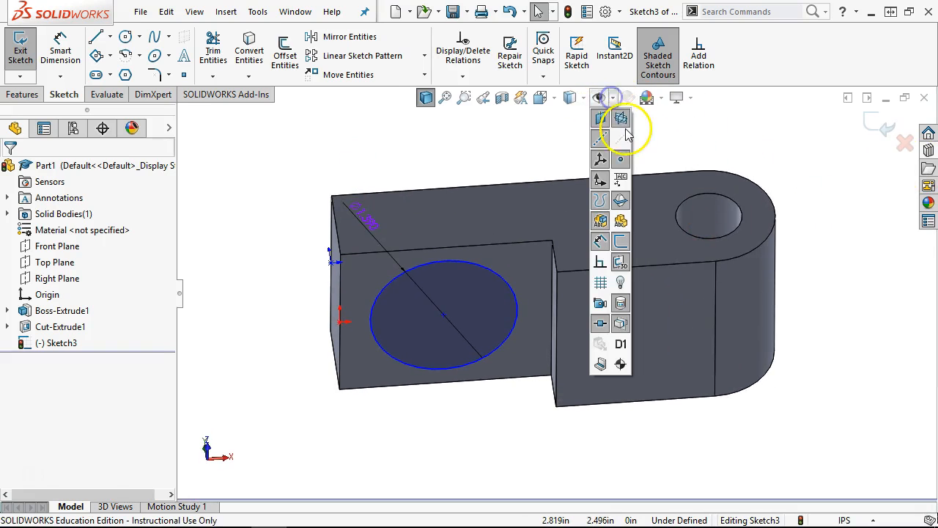
{"action": "left_click", "coordinate": [710, 228]}
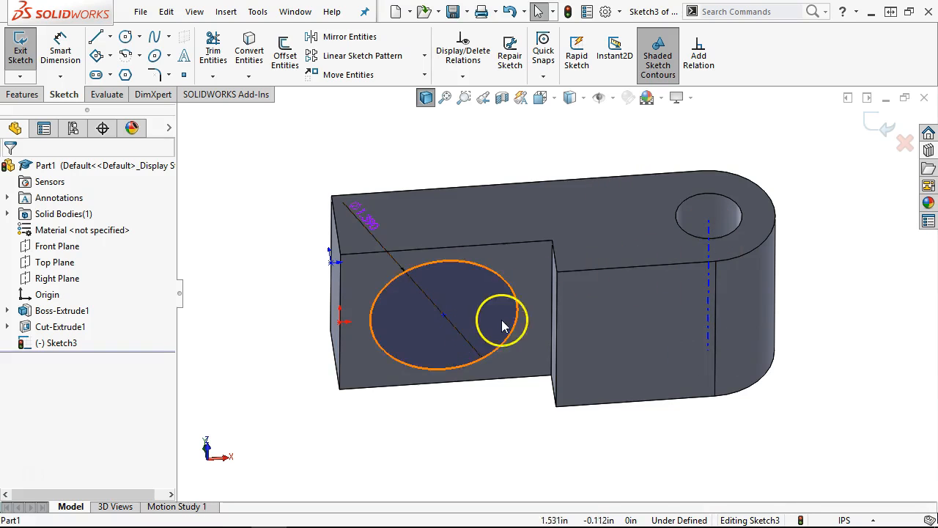
{"action": "left_click", "coordinate": [513, 299]}
{"action": "left_click", "coordinate": [690, 261]}
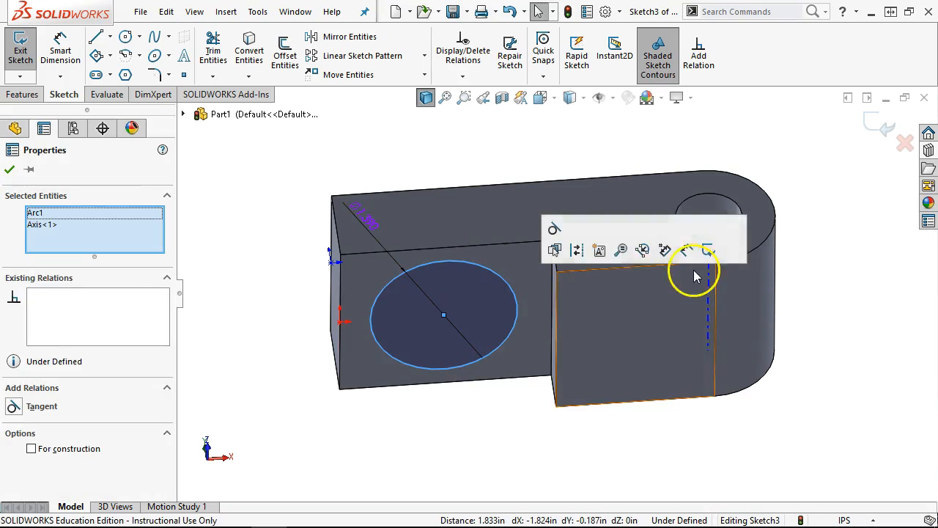
{"action": "left_click", "coordinate": [681, 252]}
{"action": "left_click", "coordinate": [583, 150]}
{"action": "type", "text": "2."}
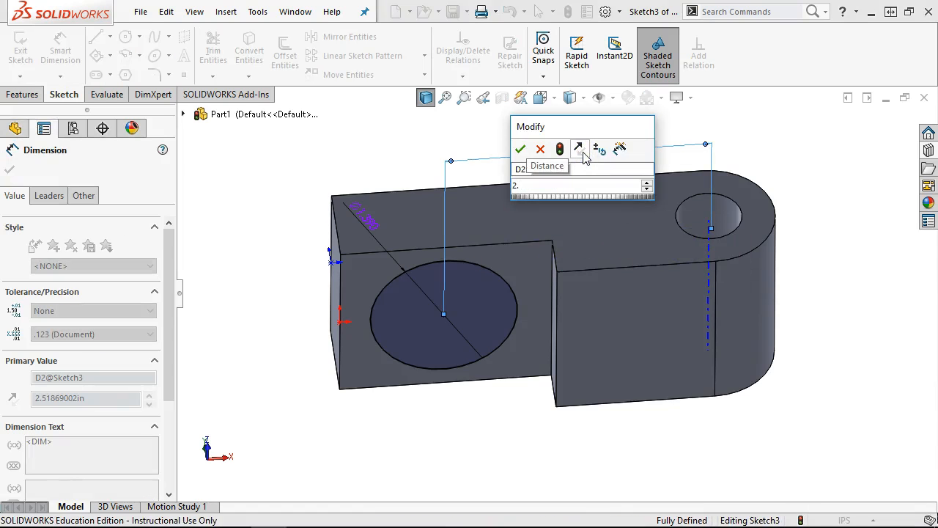
{"action": "type", "text": "5"}
{"action": "key", "text": "Return"}
{"action": "right_click", "coordinate": [804, 136]}
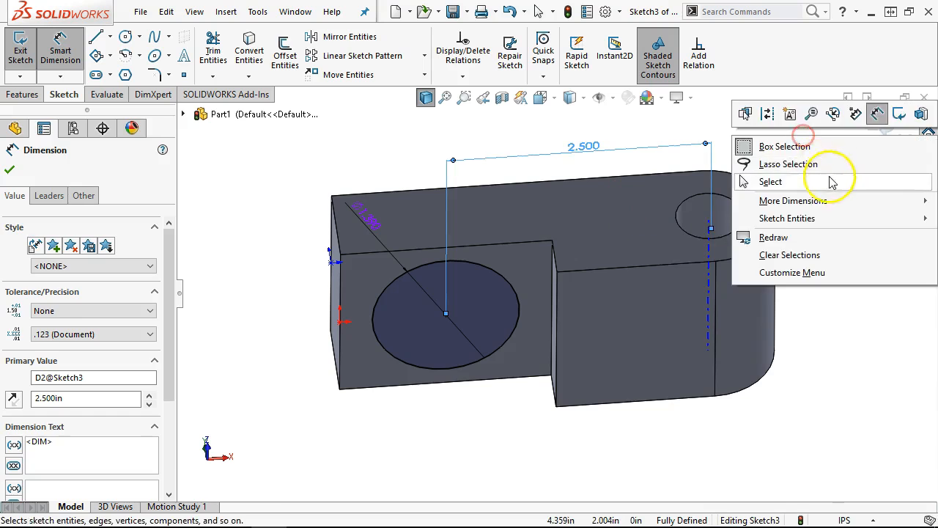
{"action": "left_click", "coordinate": [832, 182]}
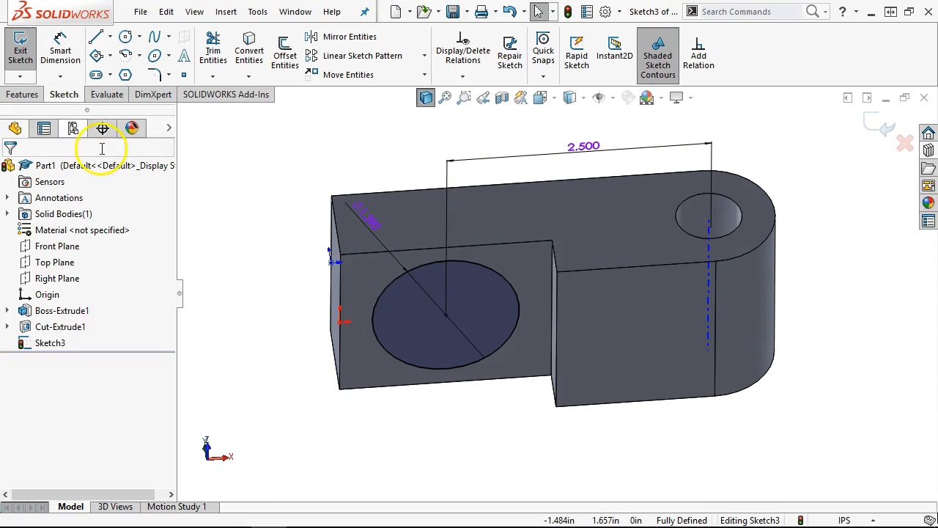
- Cut the Ø1.390 circle Blind 0.375 in deep with a 60° inward draft
{"action": "left_click", "coordinate": [10, 94]}
{"action": "left_click", "coordinate": [223, 50]}
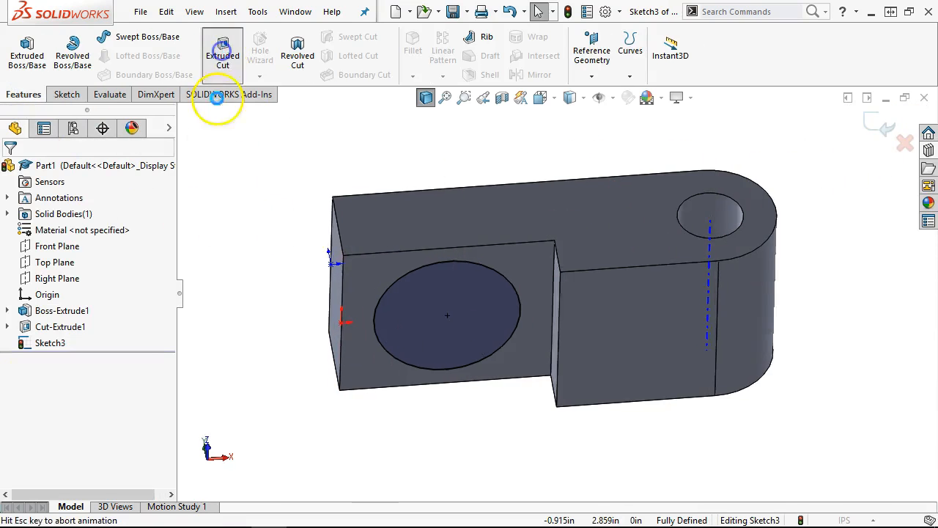
{"action": "type", "text": "."}
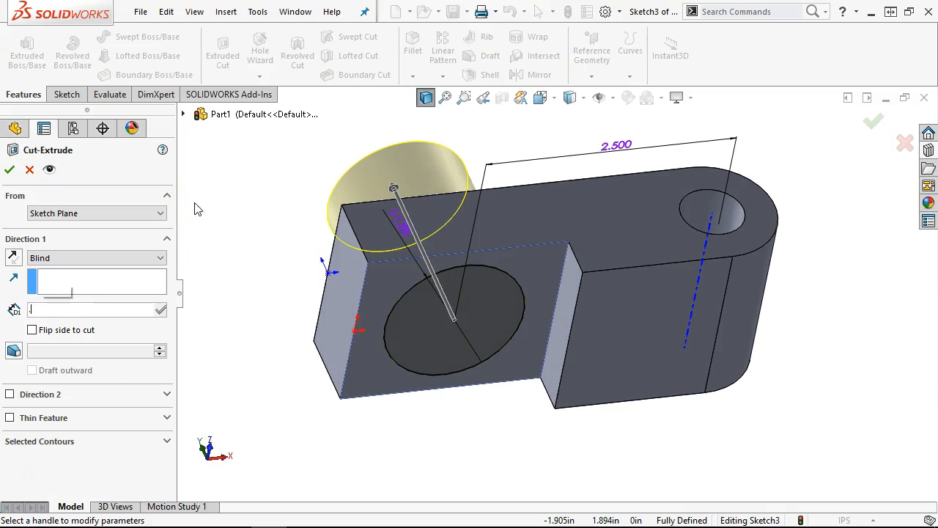
{"action": "type", "text": "375"}
{"action": "key", "text": "Tab"}
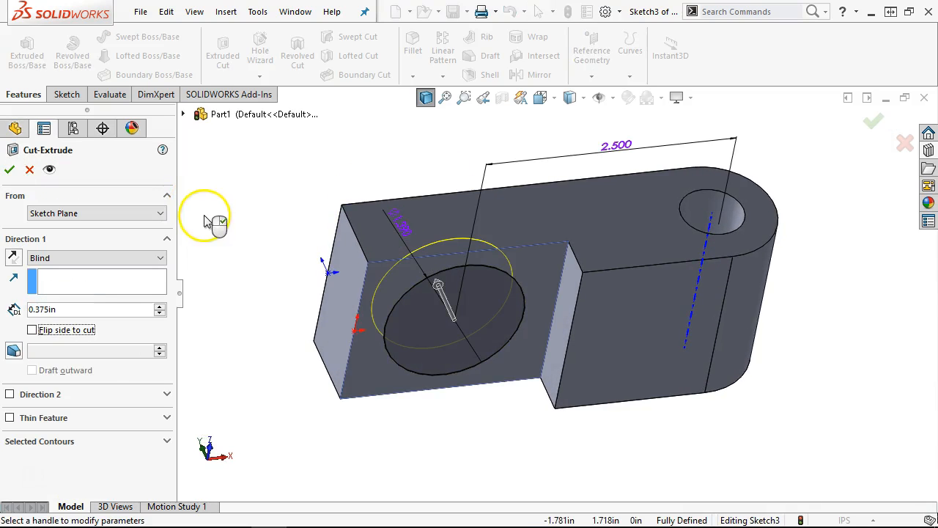
{"action": "left_click", "coordinate": [14, 350]}
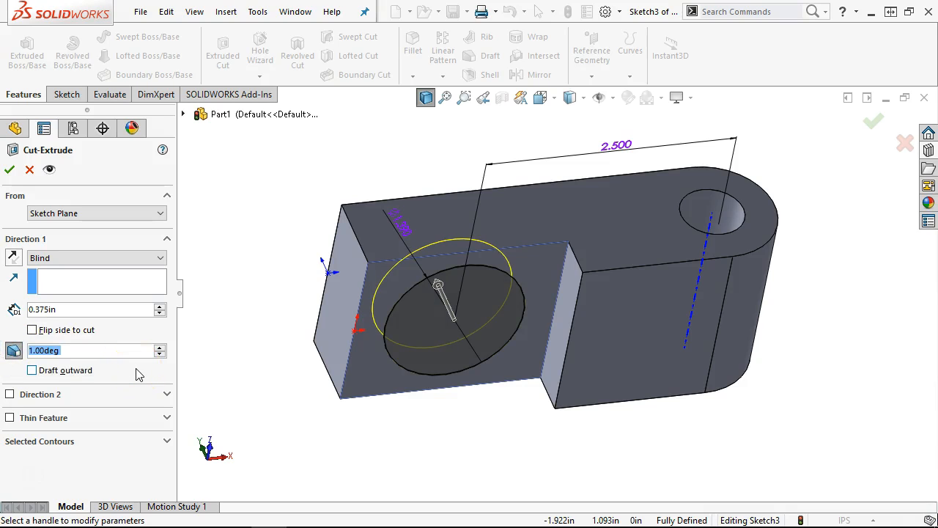
{"action": "type", "text": "60"}
{"action": "key", "text": "Tab"}
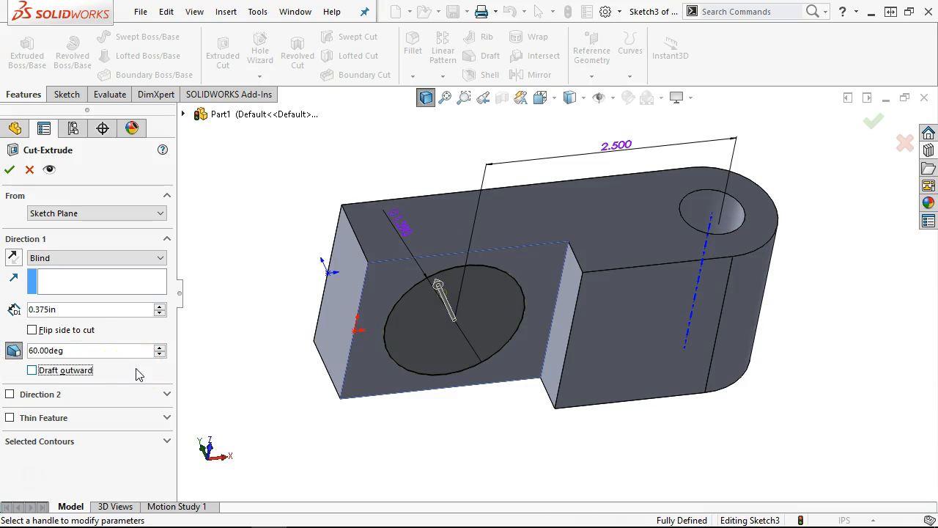
{"action": "middle_click_drag", "start_coordinate": [251, 351], "coordinate": [247, 185]}
{"action": "left_click", "coordinate": [33, 371]}
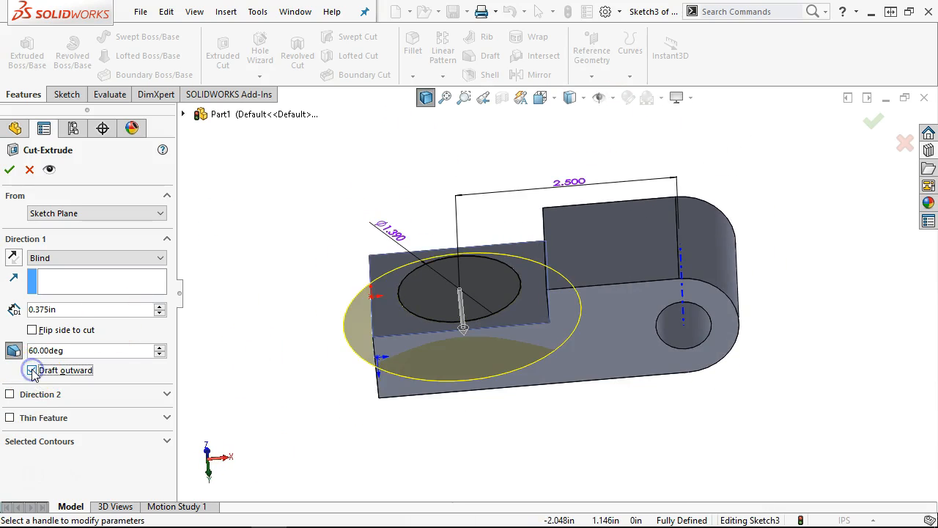
{"action": "left_click", "coordinate": [33, 370]}
{"action": "middle_click_drag", "start_coordinate": [325, 386], "coordinate": [325, 426]}
{"action": "left_click", "coordinate": [9, 170]}
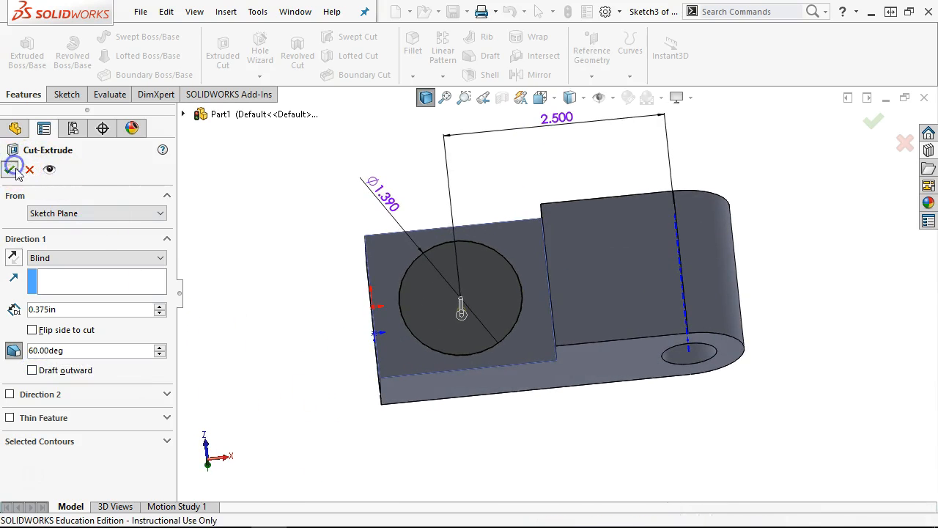
- Orbit around the new tapered hole to inspect the draft
{"action": "middle_click_drag", "start_coordinate": [264, 256], "coordinate": [266, 231]}
{"action": "scroll", "coordinate": [450, 301], "scroll_direction": "down", "scroll_amount": 3}
{"action": "middle_click_drag", "start_coordinate": [454, 287], "coordinate": [448, 216]}
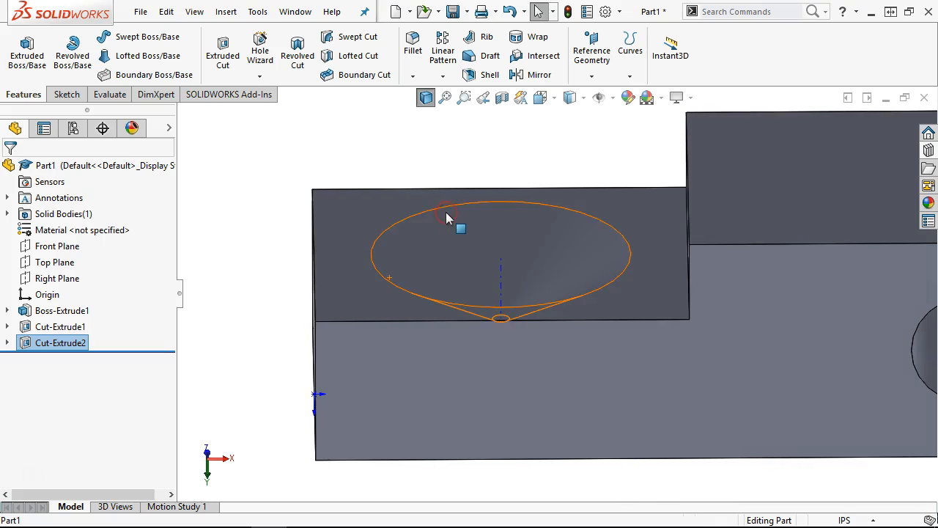
- Edit Cut-Extrude2 to change its draft angle to 30°
{"action": "right_click", "coordinate": [60, 344]}
{"action": "left_click", "coordinate": [92, 192]}
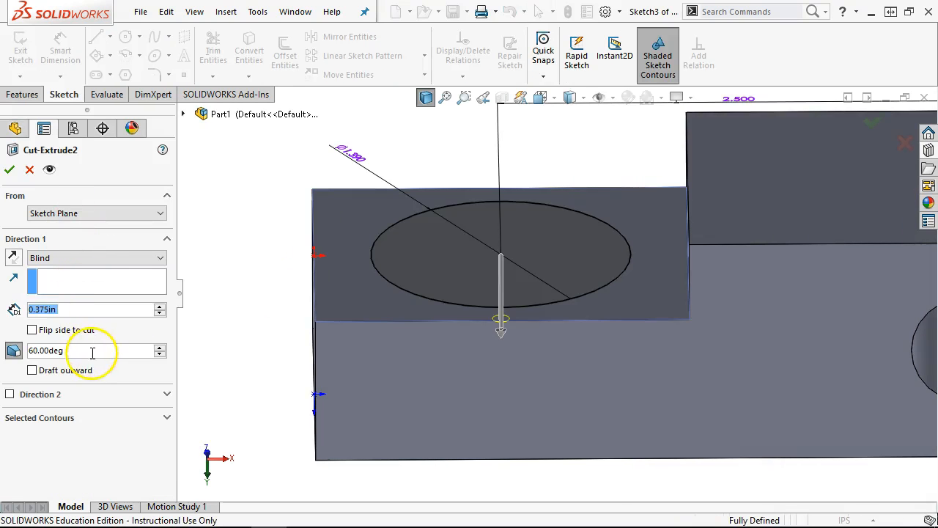
{"action": "type", "text": "30"}
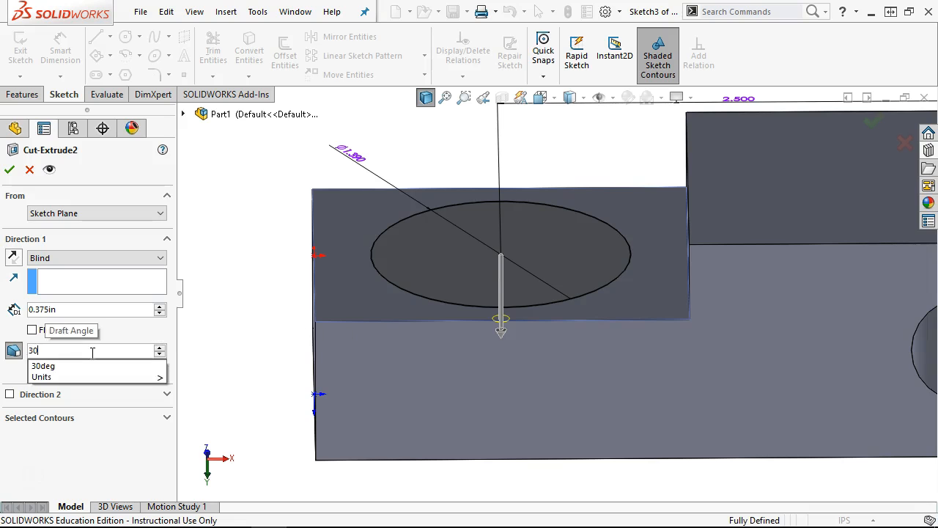
{"action": "key", "text": "Tab"}
{"action": "left_click", "coordinate": [9, 170]}
{"action": "middle_click_drag", "start_coordinate": [372, 299], "coordinate": [379, 398]}
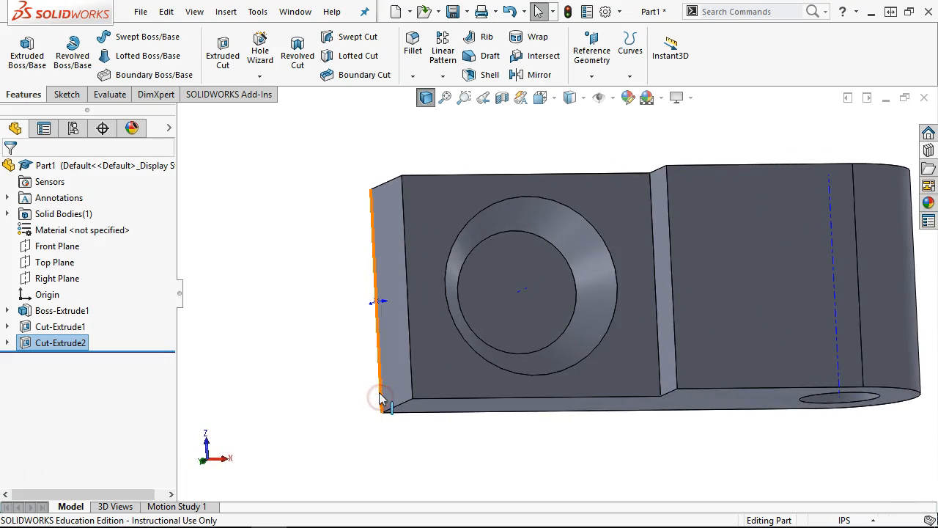
{"action": "left_click", "coordinate": [299, 368]}
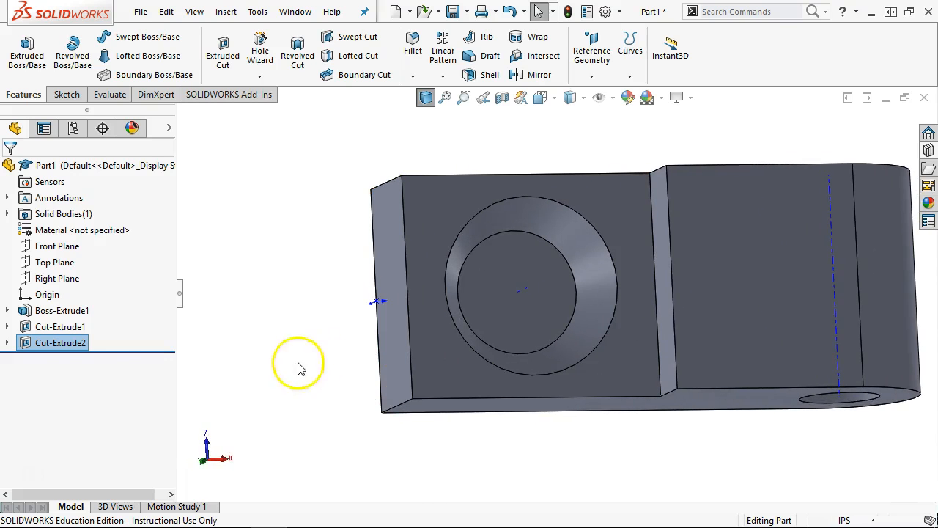
- Re-edit Cut-Extrude2, keep the draft inward, and accept it
{"action": "right_click", "coordinate": [59, 343]}
{"action": "left_click", "coordinate": [67, 191]}
{"action": "left_click", "coordinate": [118, 197]}
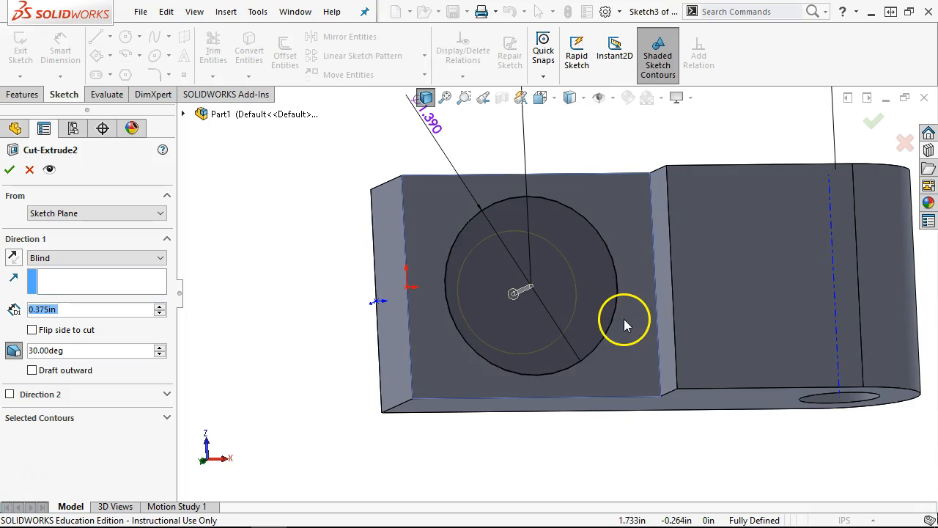
{"action": "middle_click_drag", "start_coordinate": [397, 373], "coordinate": [372, 252]}
{"action": "left_click", "coordinate": [88, 425]}
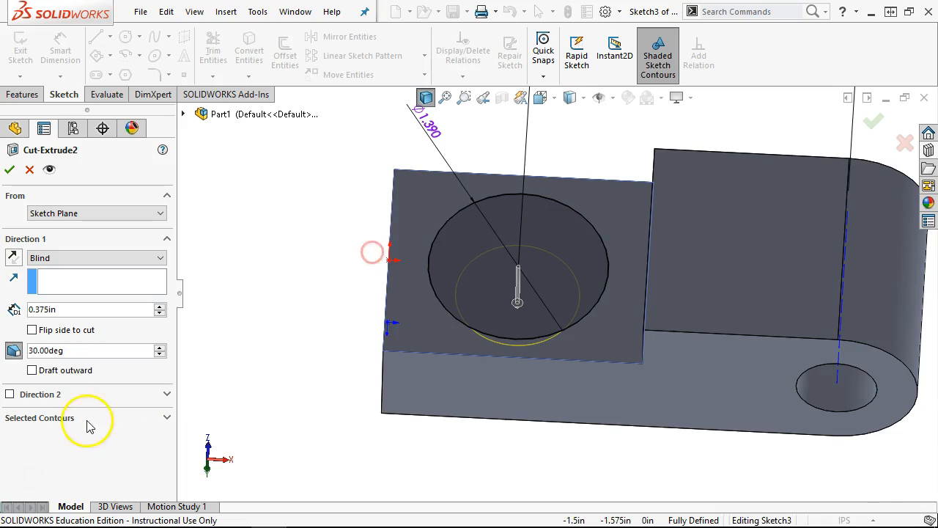
{"action": "left_click", "coordinate": [32, 370]}
{"action": "left_click", "coordinate": [31, 371]}
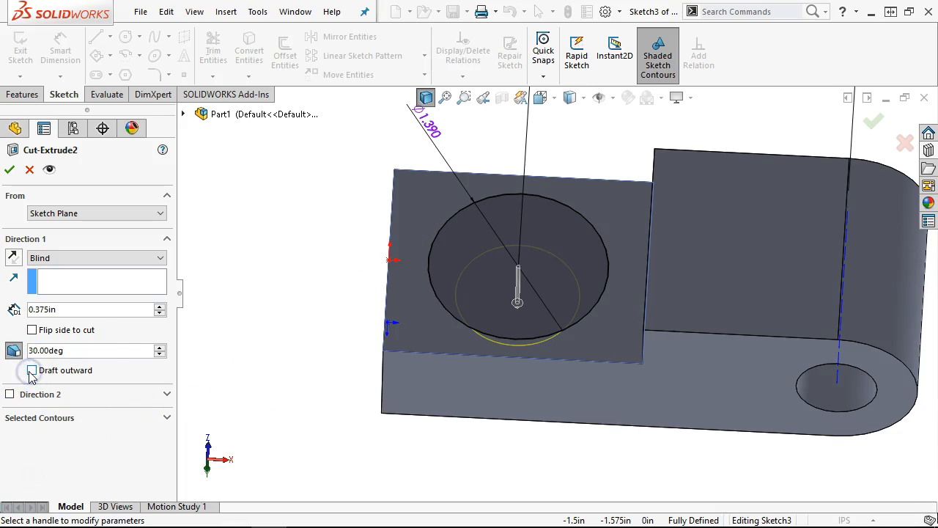
{"action": "left_click", "coordinate": [9, 170]}
- Suppress Cut-Extrude2 and switch to the Front view
{"action": "middle_click_drag", "start_coordinate": [278, 350], "coordinate": [144, 369]}
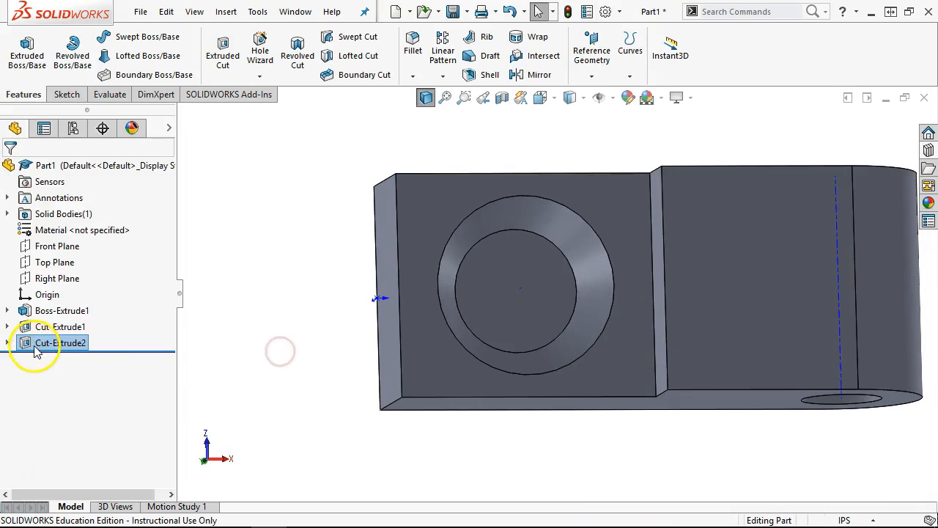
{"action": "right_click", "coordinate": [36, 349]}
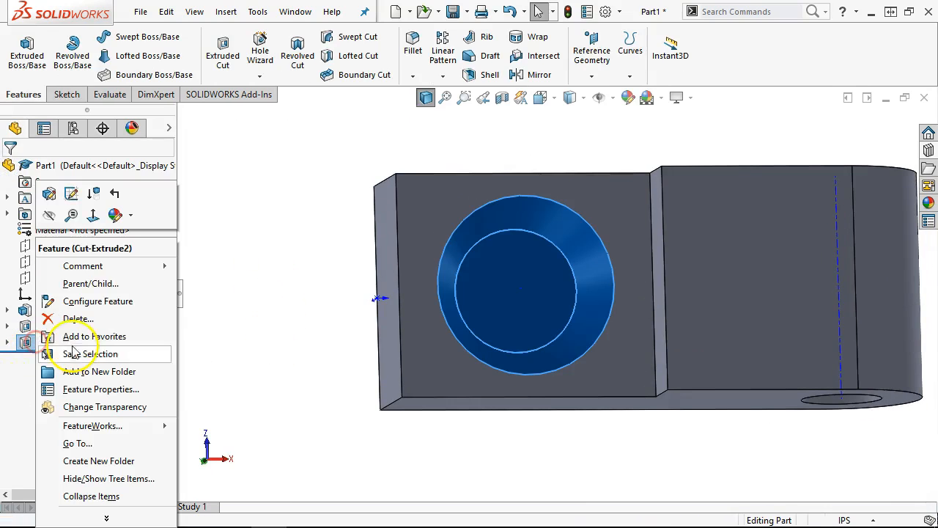
{"action": "left_click", "coordinate": [94, 195]}
{"action": "key", "text": "ctrl+5"}
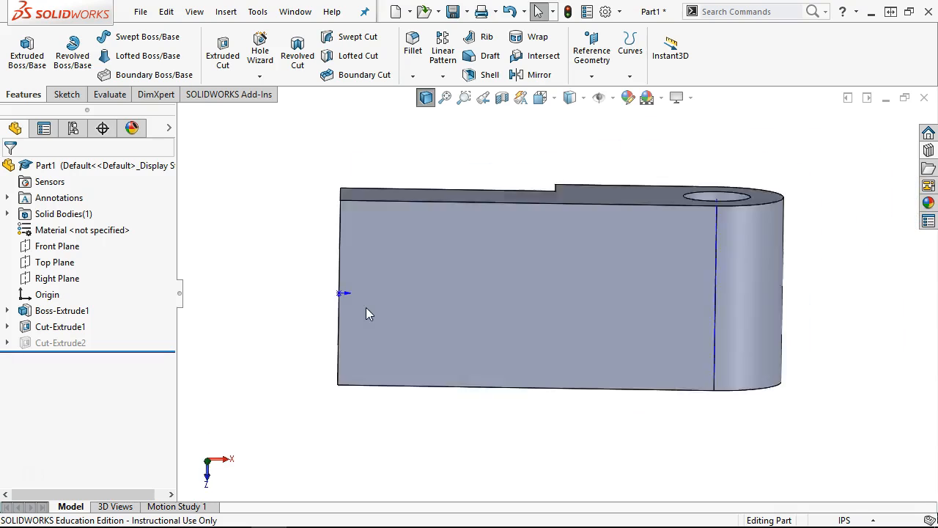
{"action": "key", "text": "ctrl+1"}
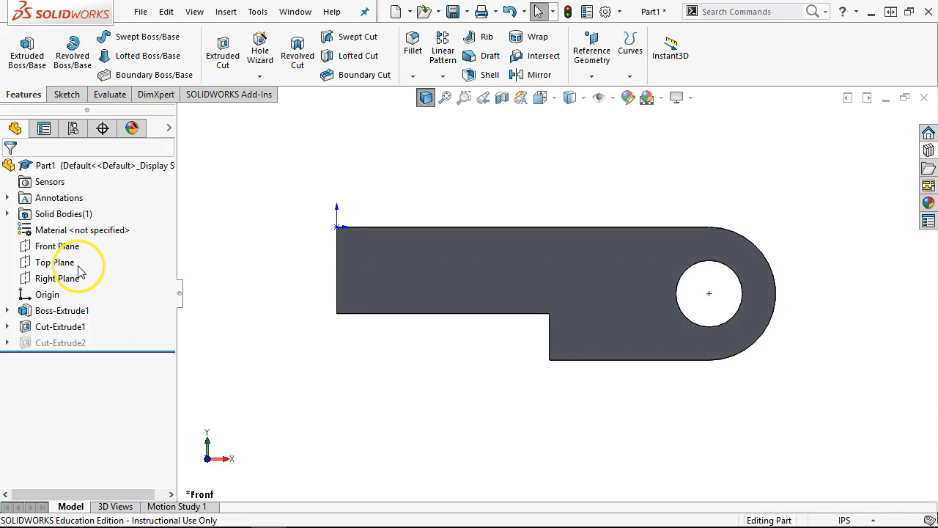
- Start a Front Plane sketch with an infinite vertical centerline across the bar
{"action": "left_click", "coordinate": [60, 247]}
{"action": "left_click", "coordinate": [86, 233]}
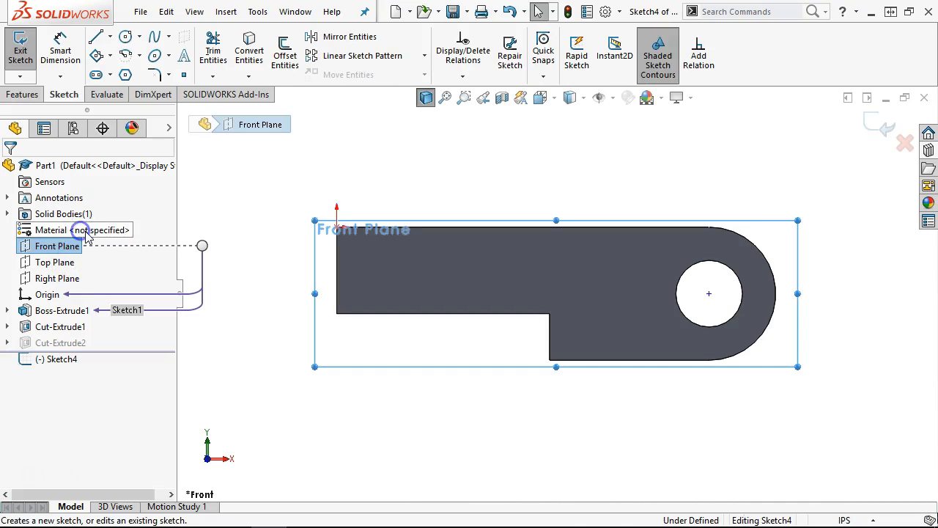
{"action": "left_click", "coordinate": [110, 37]}
{"action": "left_click", "coordinate": [123, 74]}
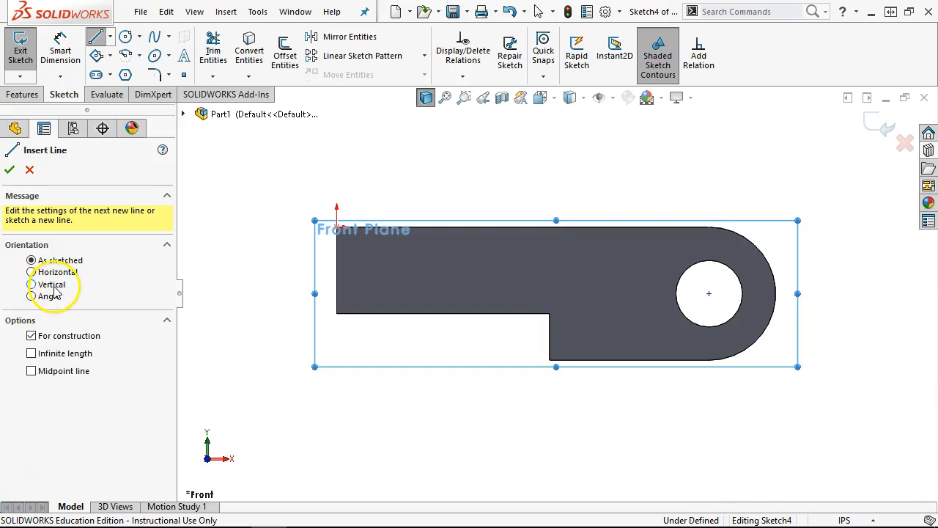
{"action": "left_click", "coordinate": [48, 285]}
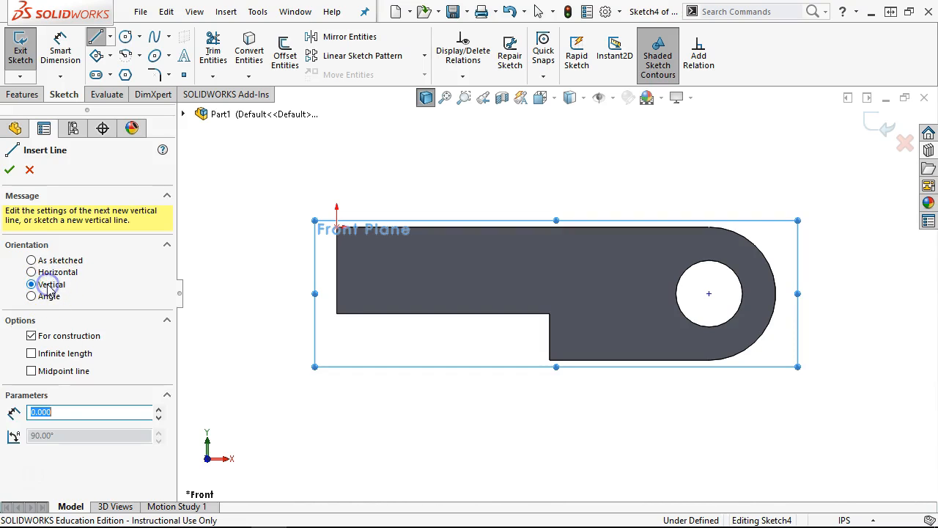
{"action": "left_click", "coordinate": [53, 355]}
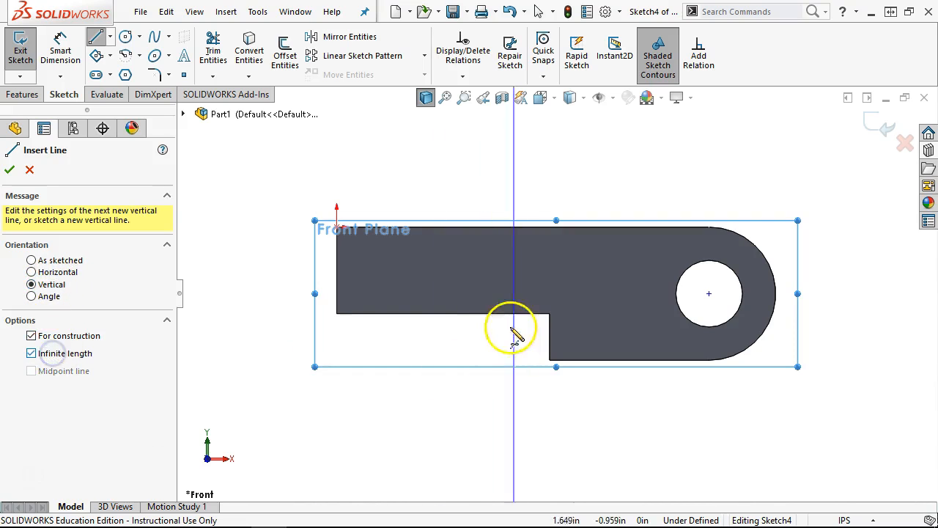
{"action": "left_click", "coordinate": [429, 314]}
- Dimension the round hole to the centerline at 2.500
{"action": "right_click", "coordinate": [546, 185]}
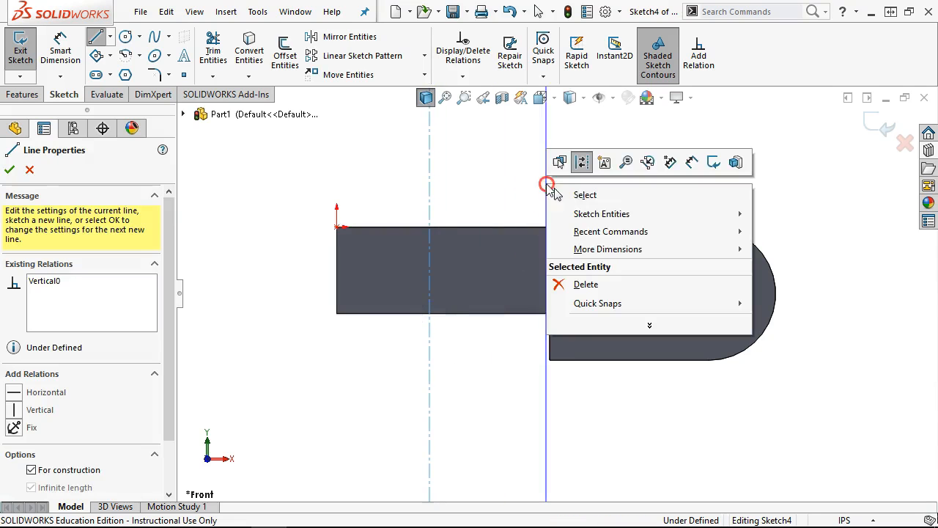
{"action": "left_click", "coordinate": [680, 167]}
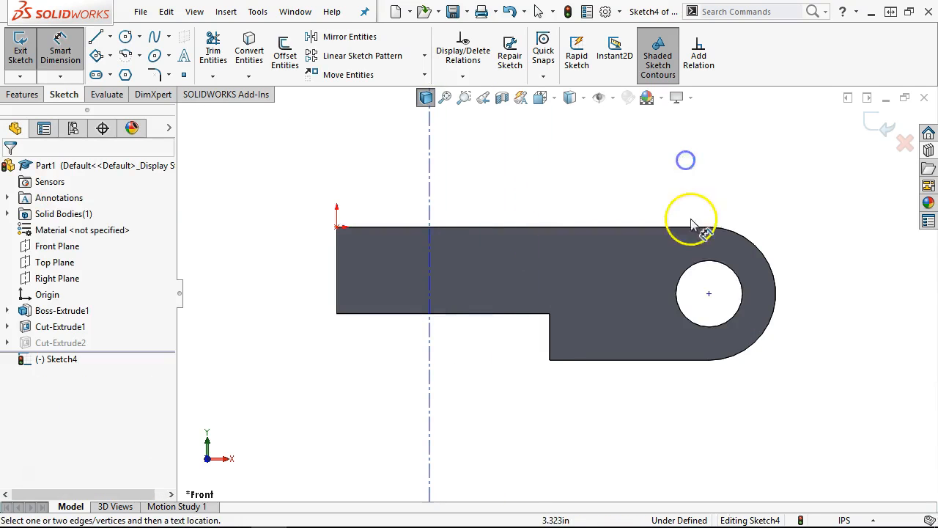
{"action": "left_click", "coordinate": [706, 264]}
{"action": "left_click", "coordinate": [431, 265]}
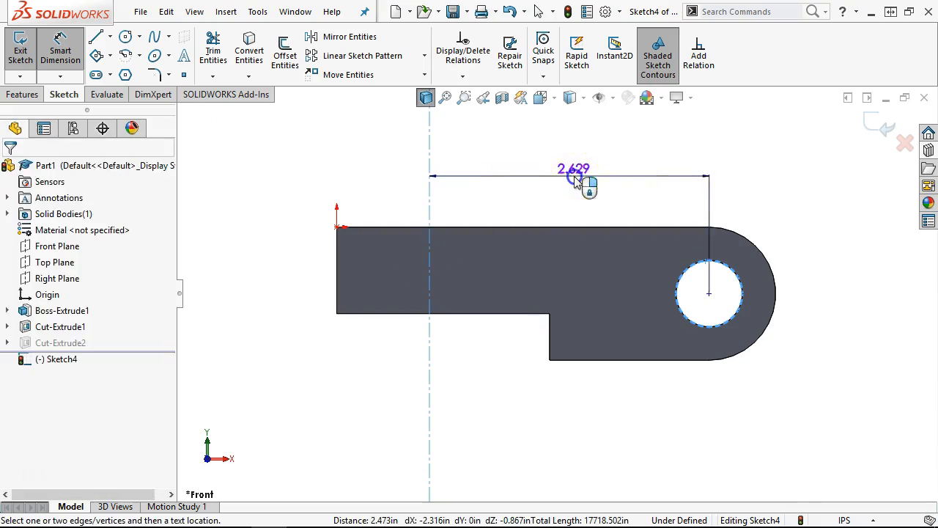
{"action": "left_click", "coordinate": [576, 178]}
{"action": "type", "text": "2.5"}
{"action": "key", "text": "Return"}
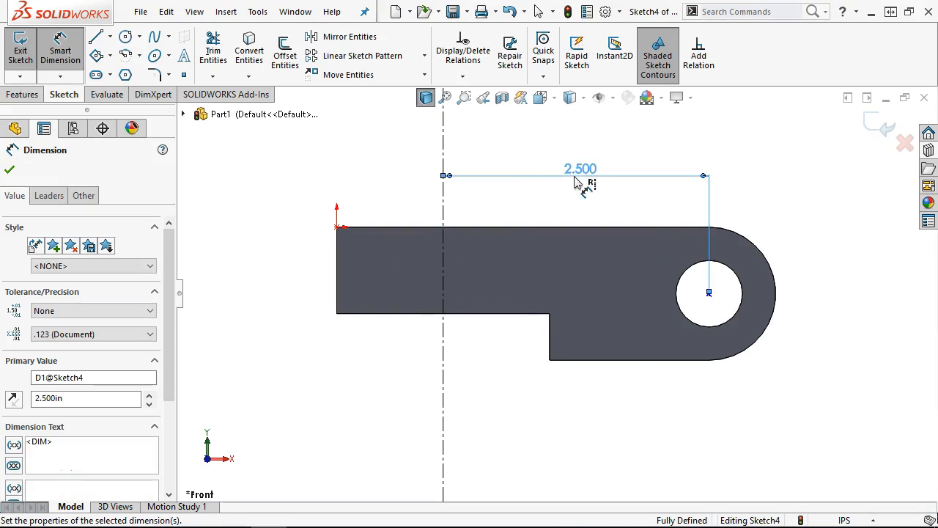
{"action": "right_click", "coordinate": [557, 196]}
{"action": "left_click", "coordinate": [586, 241]}
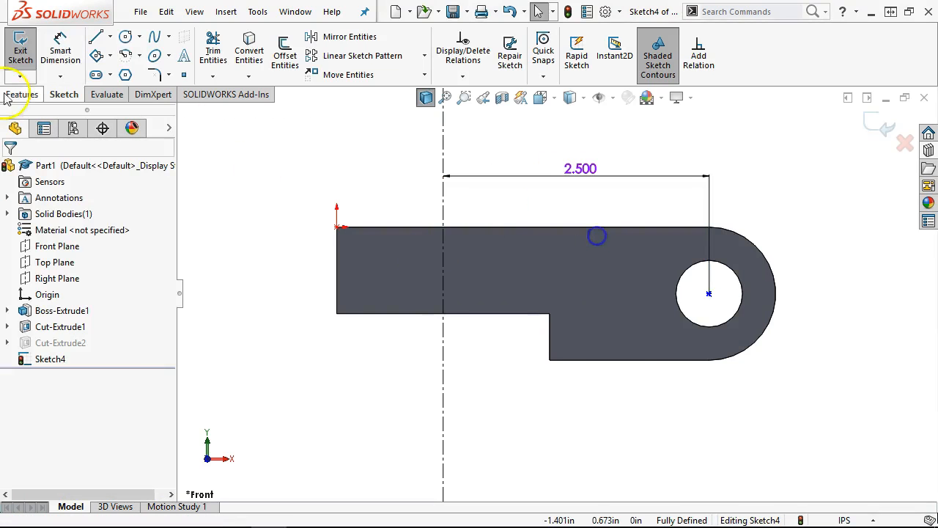
- Draw a corner rectangle from the centerline on the bar's lower edge
{"action": "left_click", "coordinate": [109, 55]}
{"action": "left_click", "coordinate": [120, 75]}
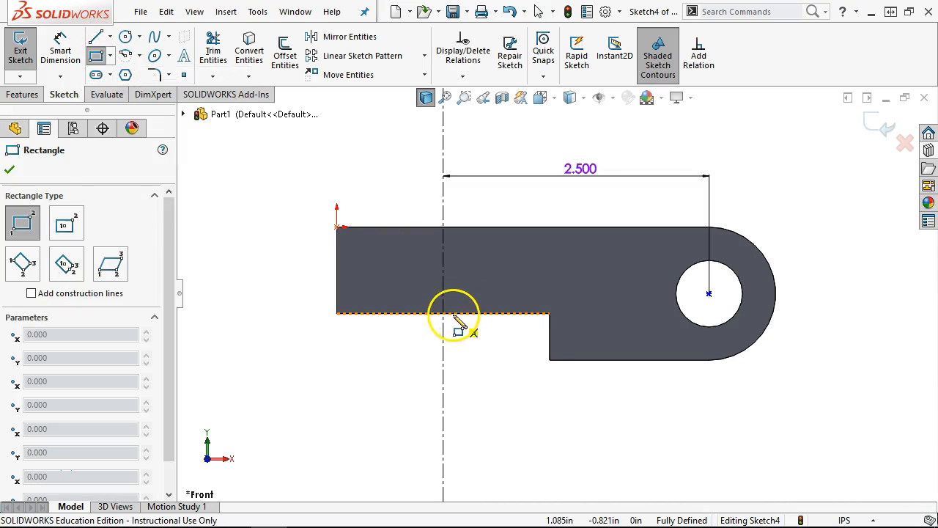
{"action": "left_click", "coordinate": [443, 313]}
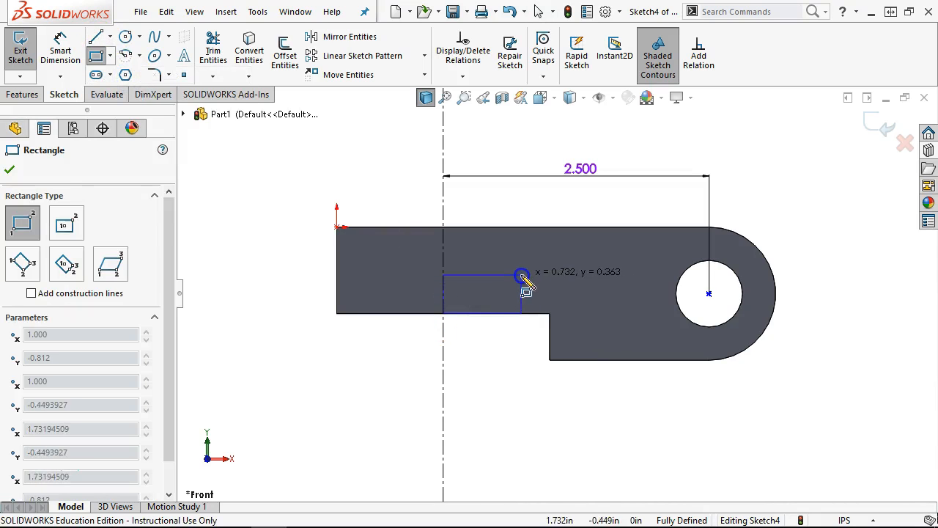
{"action": "left_click", "coordinate": [521, 275]}
- Give the rectangle's vertical side a 0.375 height dimension
{"action": "right_click", "coordinate": [579, 216]}
{"action": "left_click", "coordinate": [707, 190]}
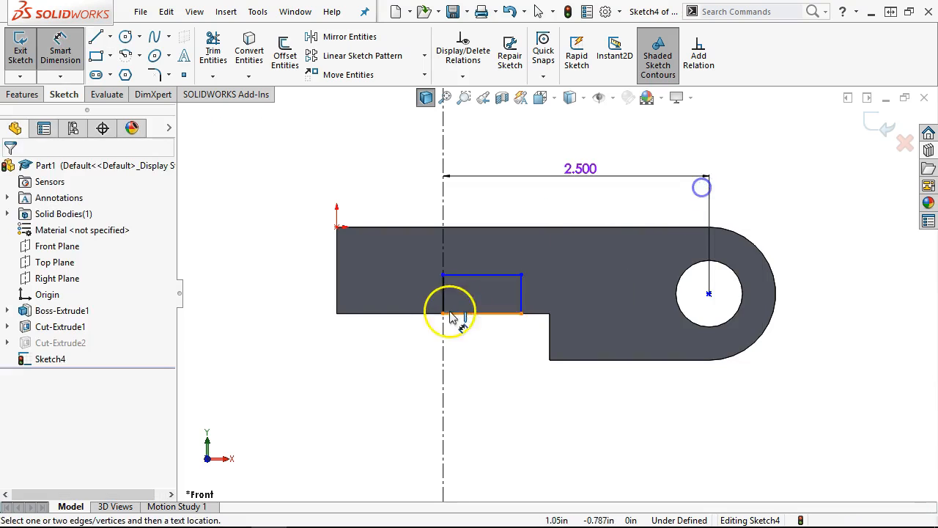
{"action": "left_click", "coordinate": [443, 297]}
{"action": "left_click", "coordinate": [370, 370]}
{"action": "type", "text": ".375"}
{"action": "key", "text": "Return"}
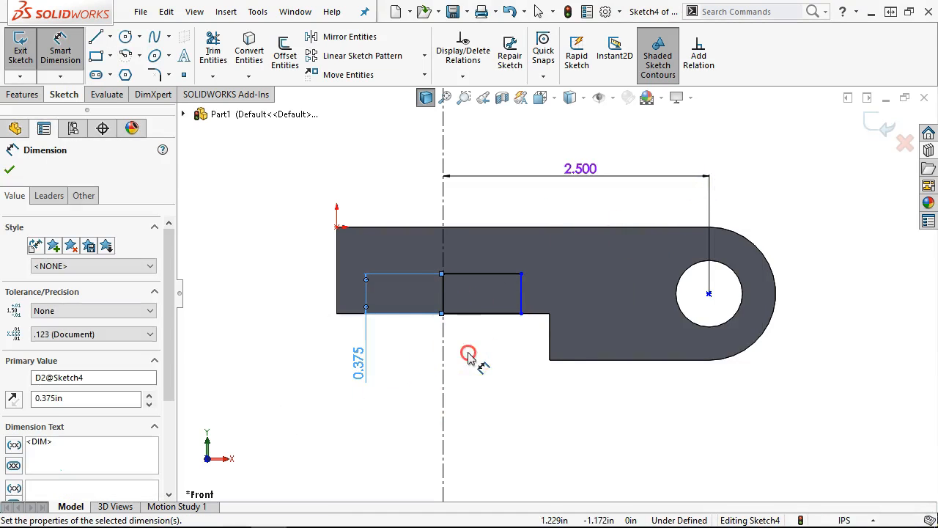
{"action": "right_click", "coordinate": [471, 355]}
{"action": "left_click", "coordinate": [507, 397]}
- Delete the side line's Vertical relation and drag its top endpoint left to slant it
{"action": "scroll", "coordinate": [491, 366], "scroll_direction": "down", "scroll_amount": 3}
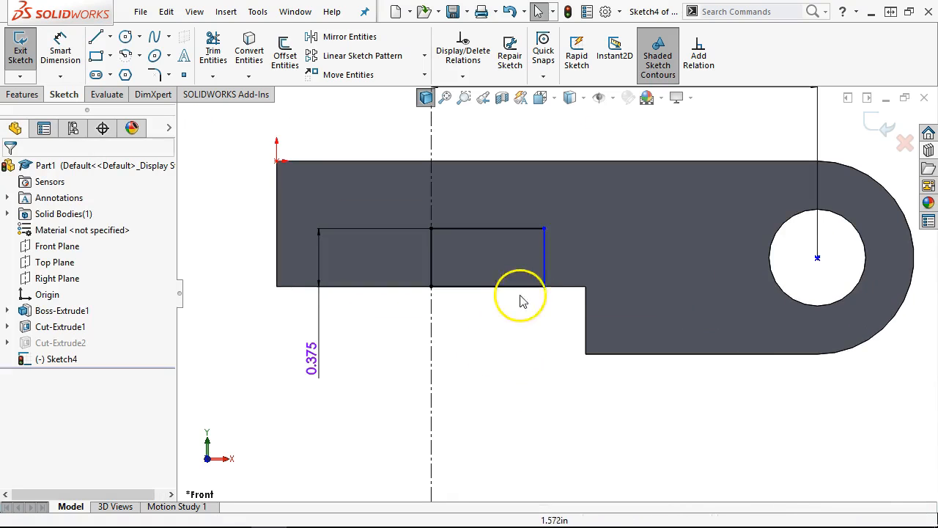
{"action": "left_click", "coordinate": [546, 261]}
{"action": "left_click", "coordinate": [555, 258]}
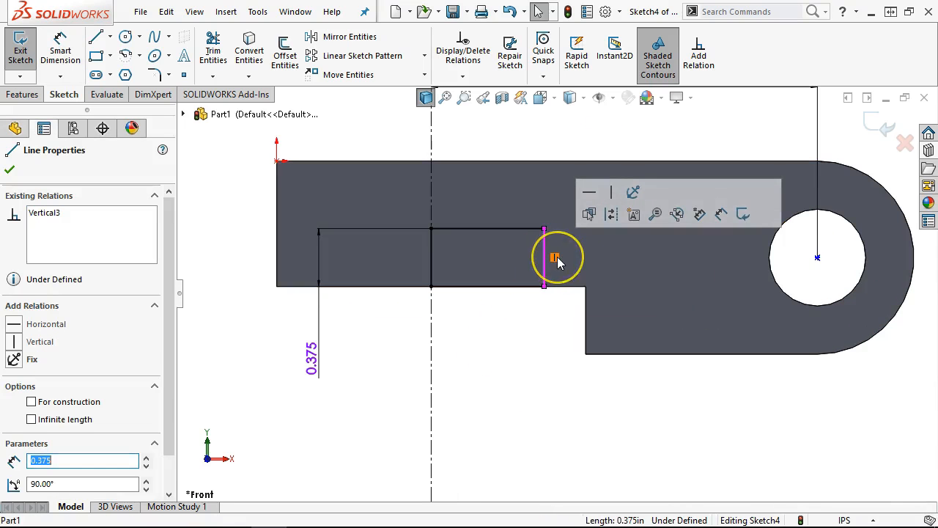
{"action": "left_click", "coordinate": [563, 334]}
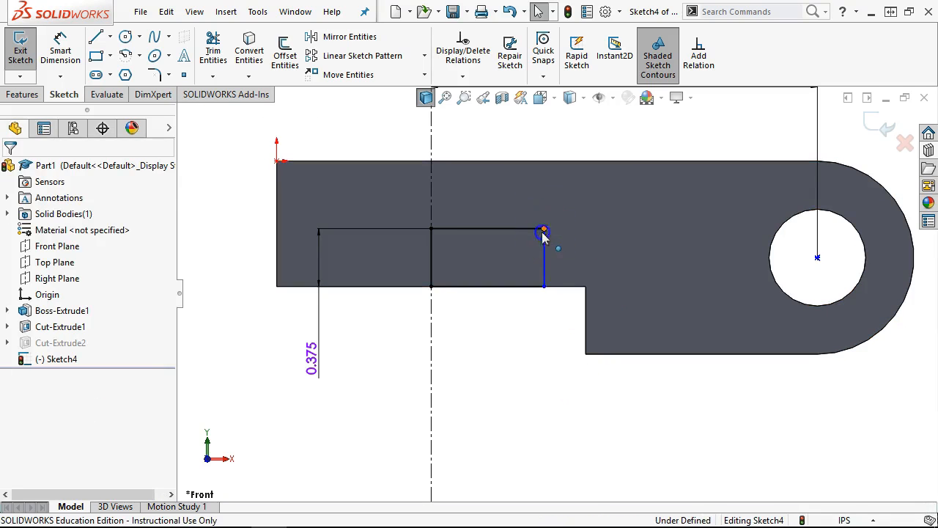
{"action": "left_click_drag", "start_coordinate": [543, 229], "coordinate": [512, 230]}
{"action": "left_click", "coordinate": [66, 150]}
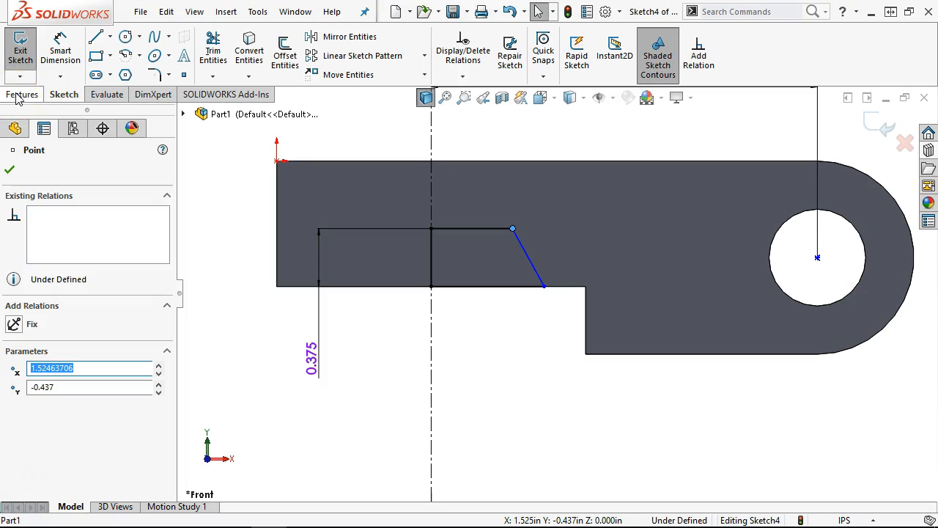
- Undo an unwanted 0.428 dimension on the slanted line's endpoint
{"action": "left_click", "coordinate": [61, 51]}
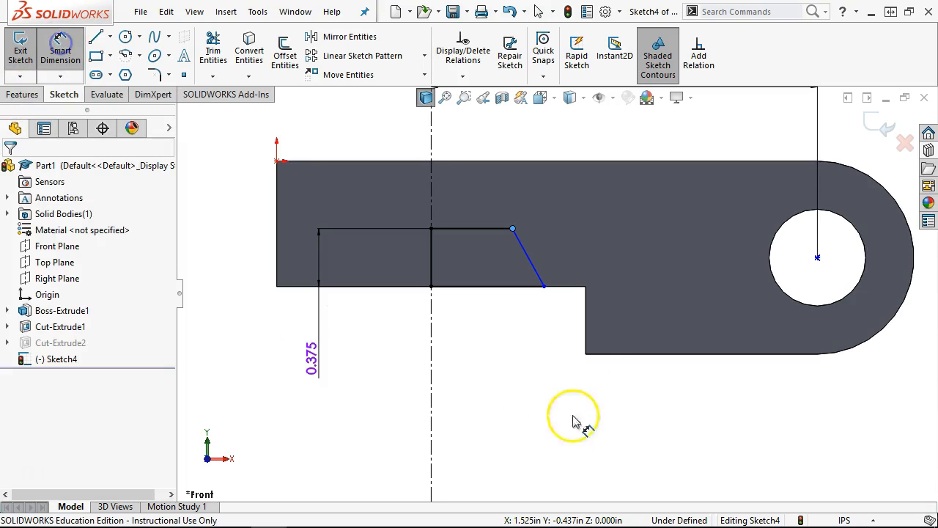
{"action": "left_click", "coordinate": [543, 286]}
{"action": "left_click", "coordinate": [433, 351]}
{"action": "left_click", "coordinate": [393, 351]}
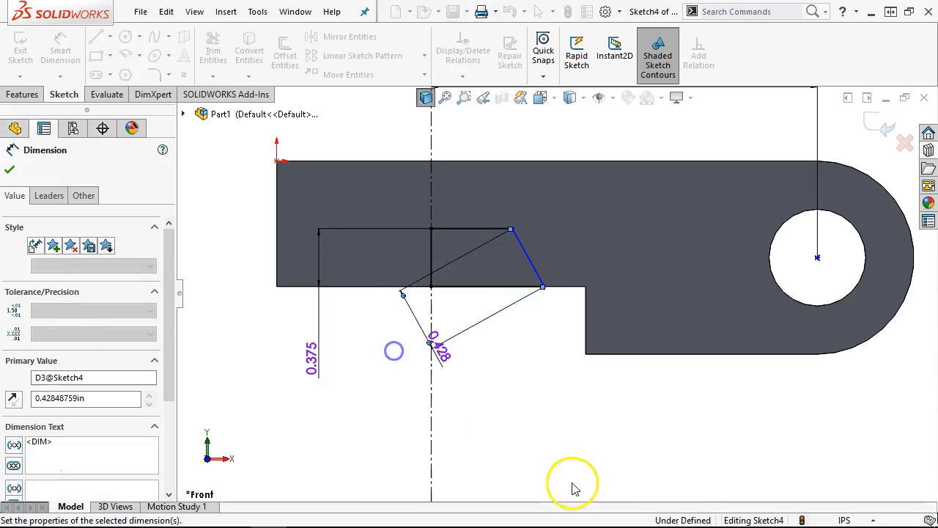
{"action": "key", "text": "Escape"}
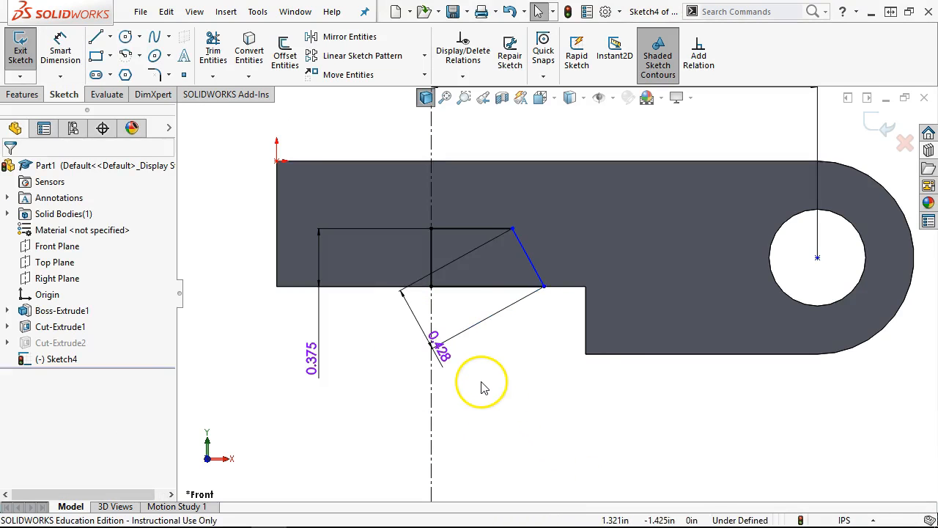
{"action": "key", "text": "ctrl+z"}
{"action": "left_click", "coordinate": [508, 327]}
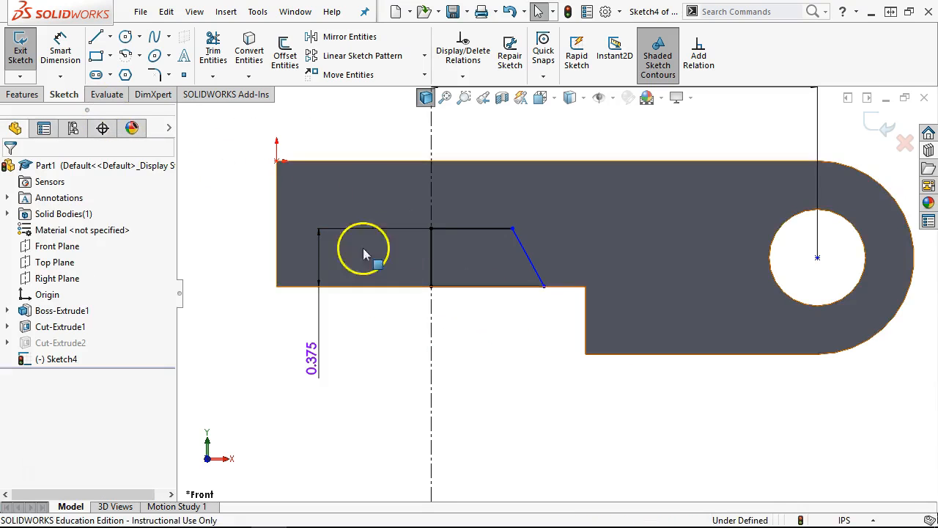
- Dimension the bottom width from the centerline to the slanted line at 1.390
{"action": "left_click", "coordinate": [61, 50]}
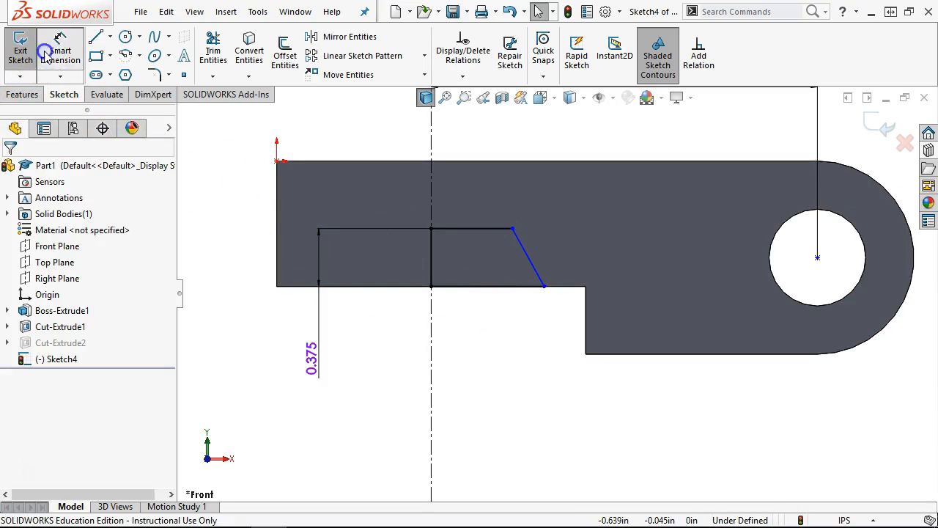
{"action": "left_click", "coordinate": [428, 343]}
{"action": "left_click", "coordinate": [544, 286]}
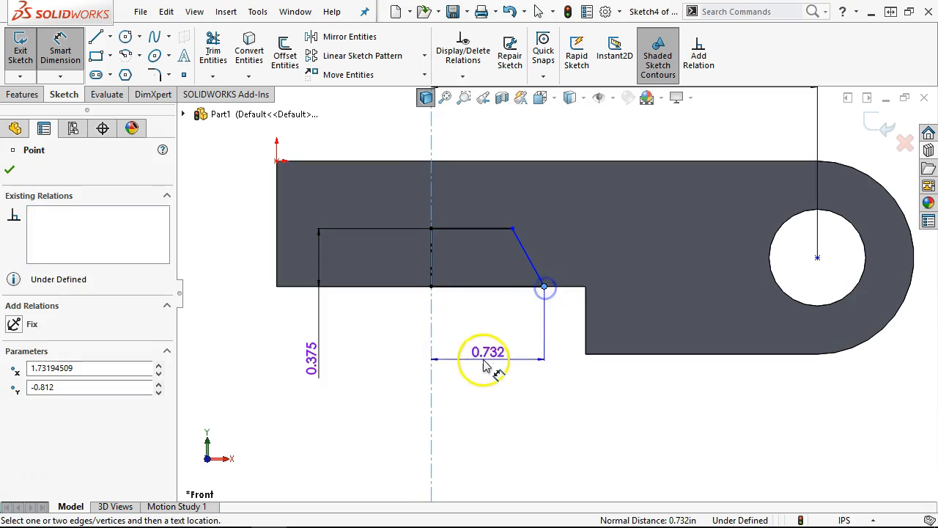
{"action": "left_click", "coordinate": [394, 361]}
{"action": "type", "text": "1.39"}
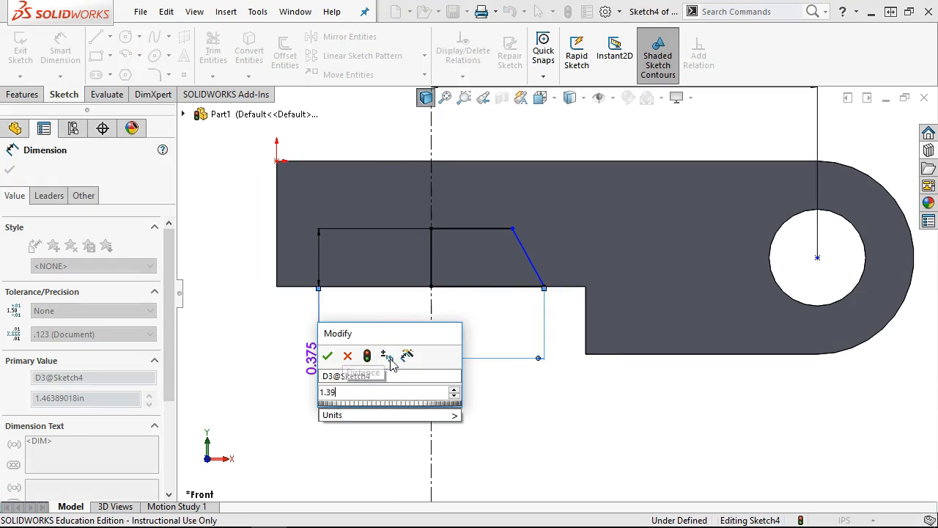
{"action": "key", "text": "Return"}
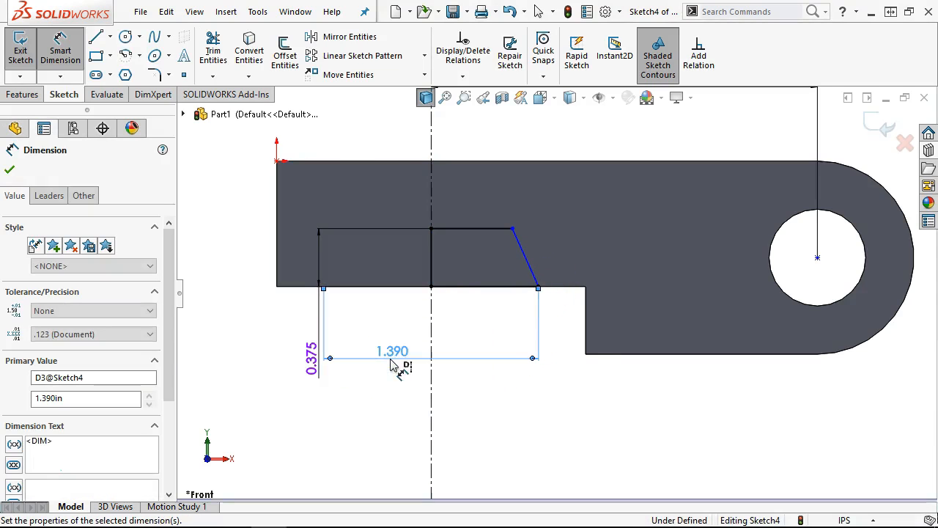
- Add a 60° angle between the bottom line and the slanted line
{"action": "left_click", "coordinate": [505, 290]}
{"action": "left_click", "coordinate": [527, 261]}
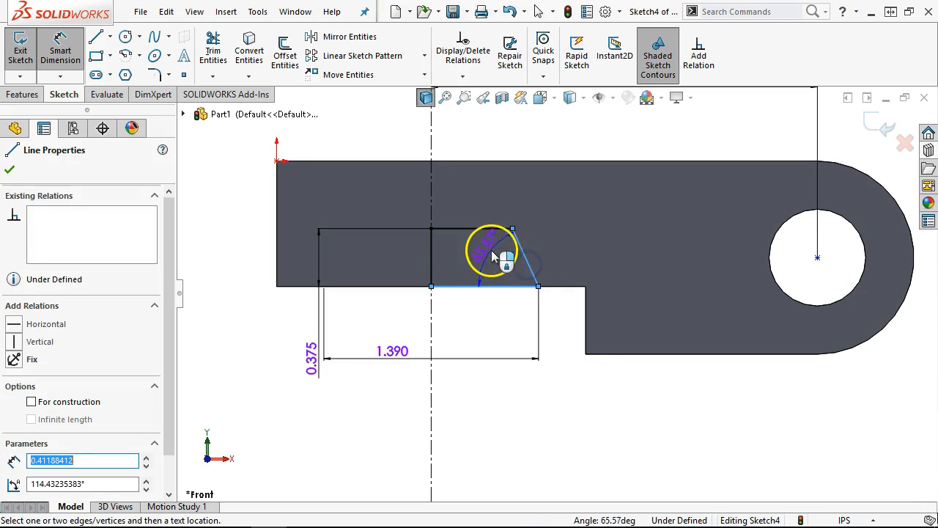
{"action": "left_click", "coordinate": [492, 256]}
{"action": "type", "text": "60"}
{"action": "key", "text": "Return"}
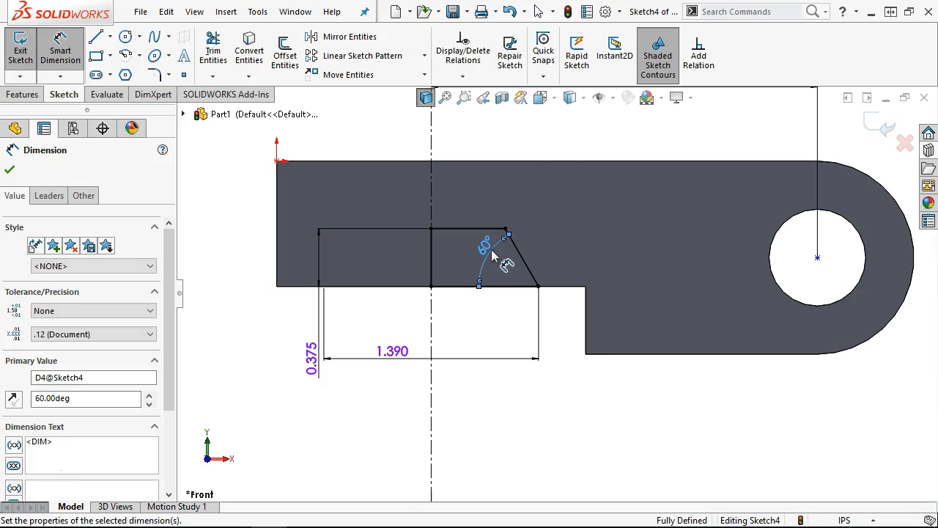
{"action": "right_click", "coordinate": [587, 131]}
{"action": "left_click", "coordinate": [605, 179]}
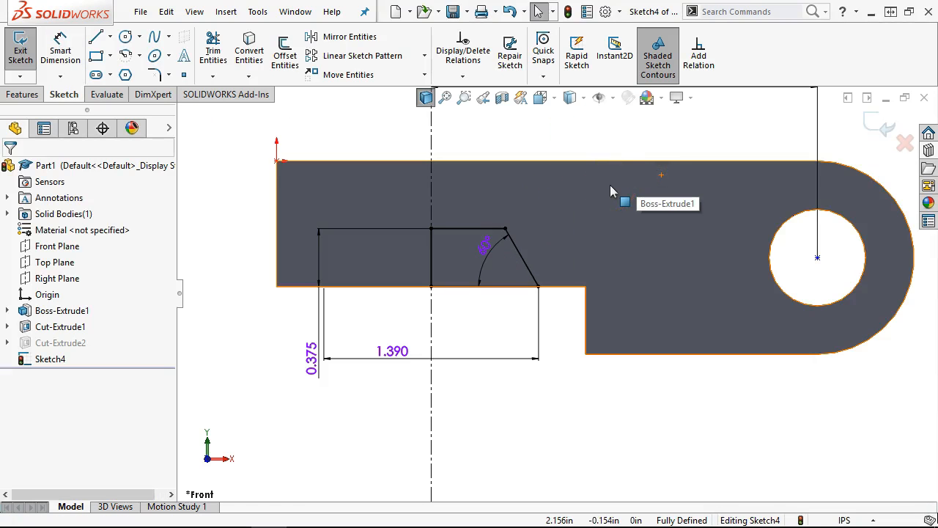
{"action": "left_click", "coordinate": [22, 94]}
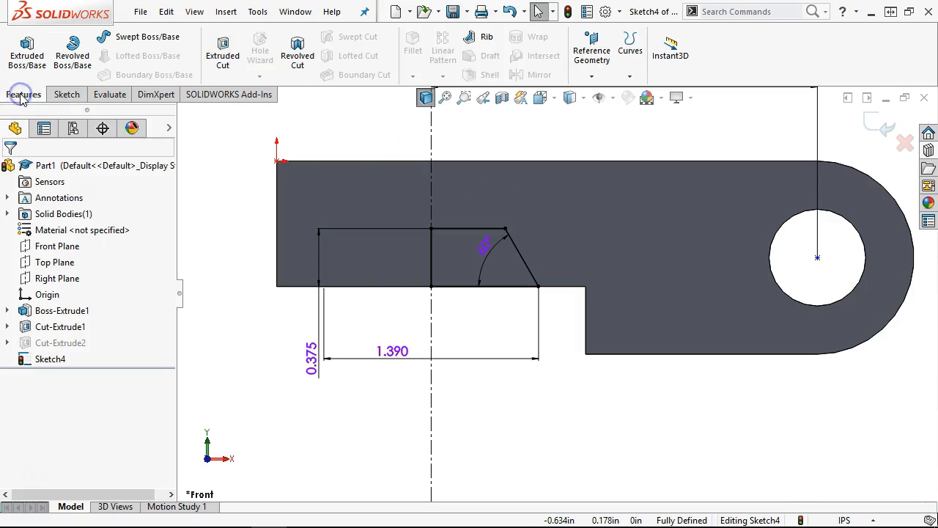
- Revolve-cut Sketch4 360° about its centerline and orbit to view the recess
{"action": "left_click", "coordinate": [296, 55]}
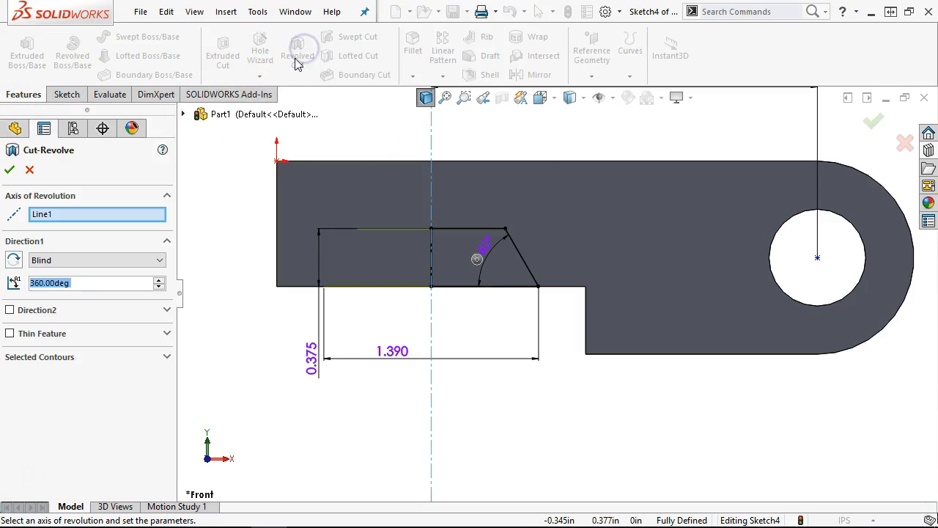
{"action": "left_click", "coordinate": [11, 169]}
{"action": "middle_click_drag", "start_coordinate": [330, 263], "coordinate": [455, 65]}
{"action": "middle_click_drag", "start_coordinate": [408, 233], "coordinate": [427, 201]}
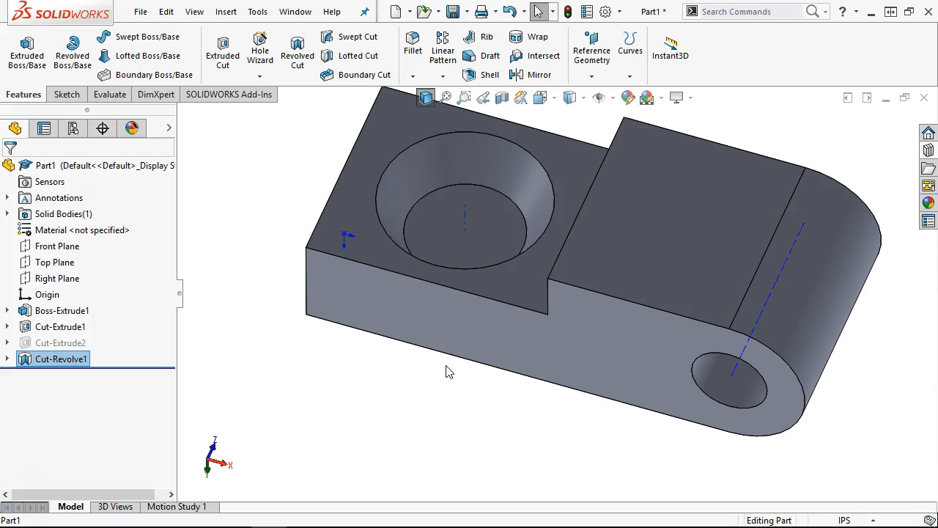
- Suppress Cut-Revolve1 and unsuppress Cut-Extrude2 to compare the two cuts
{"action": "scroll", "coordinate": [316, 331], "scroll_direction": "up", "scroll_amount": 1}
{"action": "middle_click_drag", "start_coordinate": [318, 331], "coordinate": [322, 329]}
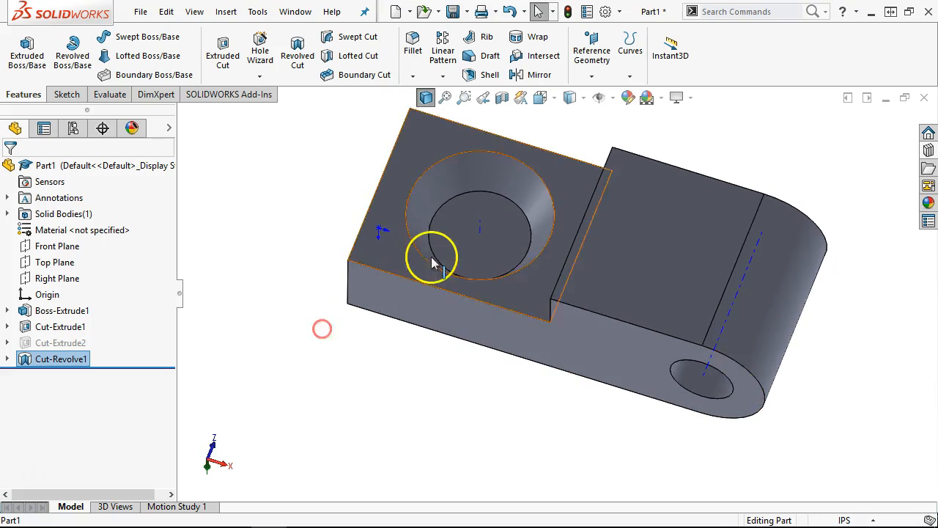
{"action": "scroll", "coordinate": [433, 255], "scroll_direction": "down", "scroll_amount": 2}
{"action": "left_click", "coordinate": [467, 183]}
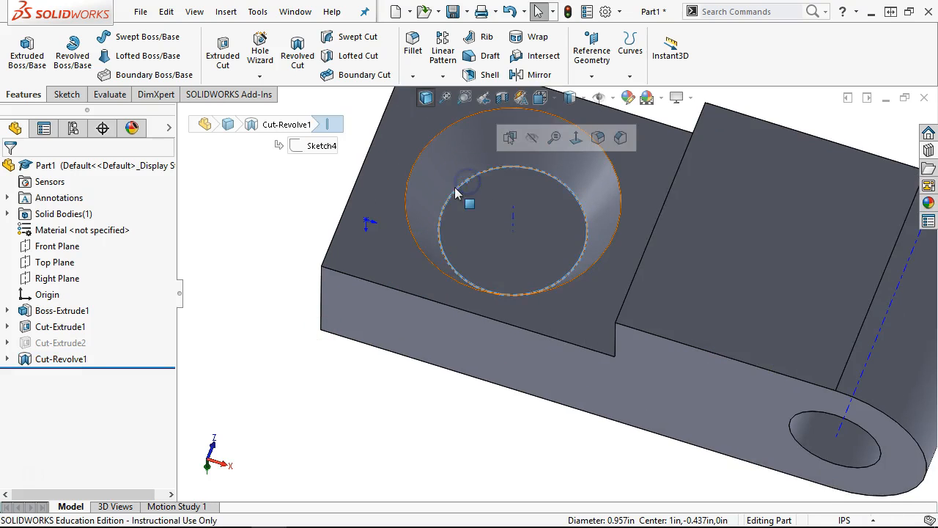
{"action": "scroll", "coordinate": [540, 236], "scroll_direction": "up", "scroll_amount": 2}
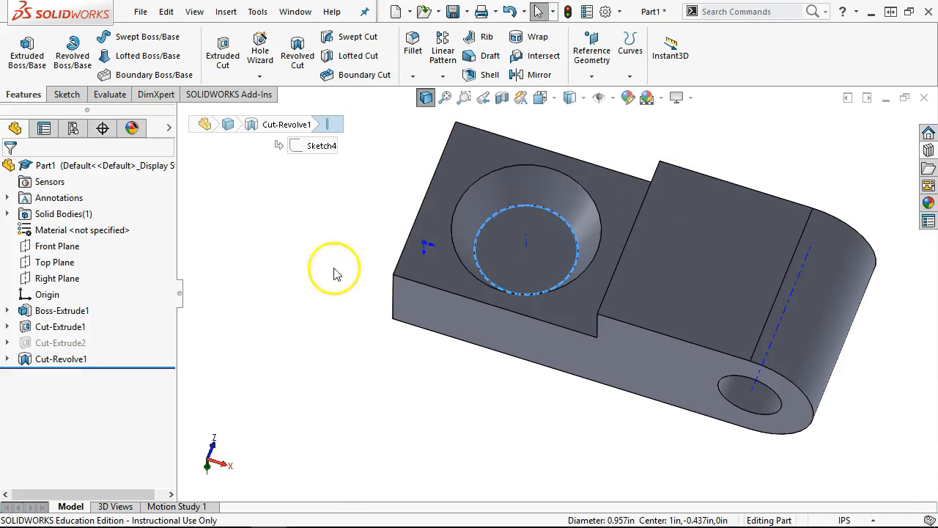
{"action": "right_click", "coordinate": [44, 359]}
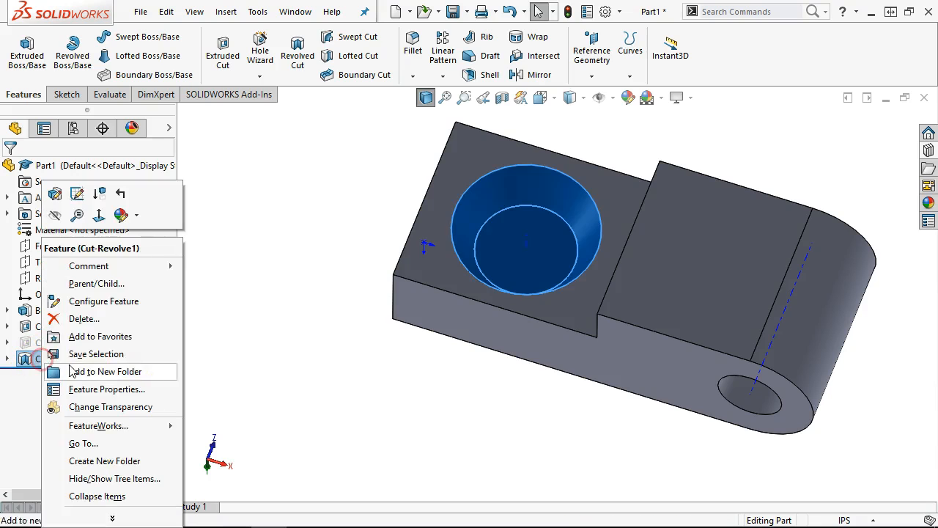
{"action": "left_click", "coordinate": [108, 233]}
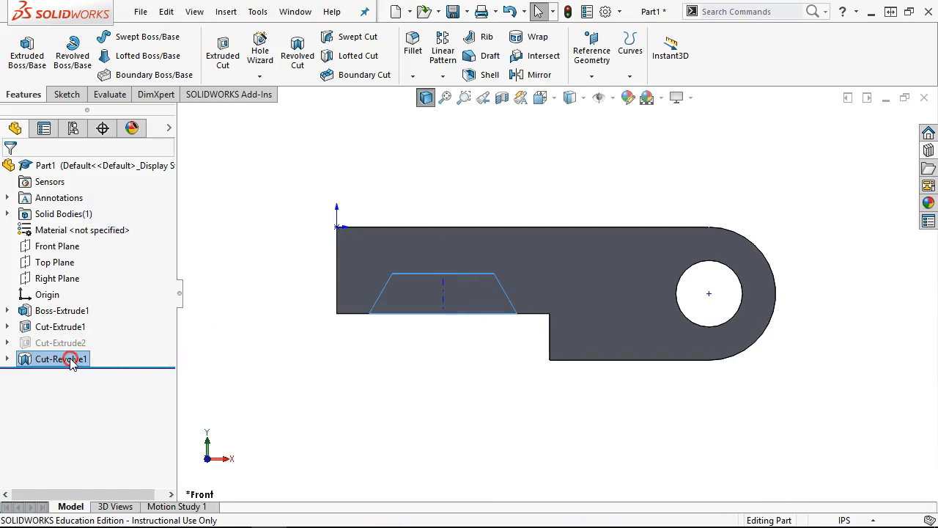
{"action": "right_click", "coordinate": [71, 359]}
{"action": "left_click", "coordinate": [130, 197]}
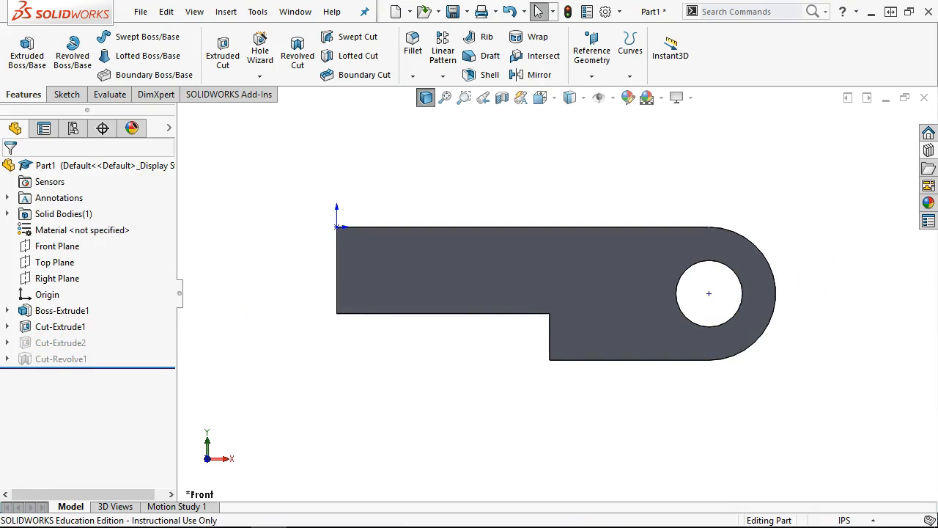
{"action": "right_click", "coordinate": [44, 346]}
{"action": "left_click", "coordinate": [102, 190]}
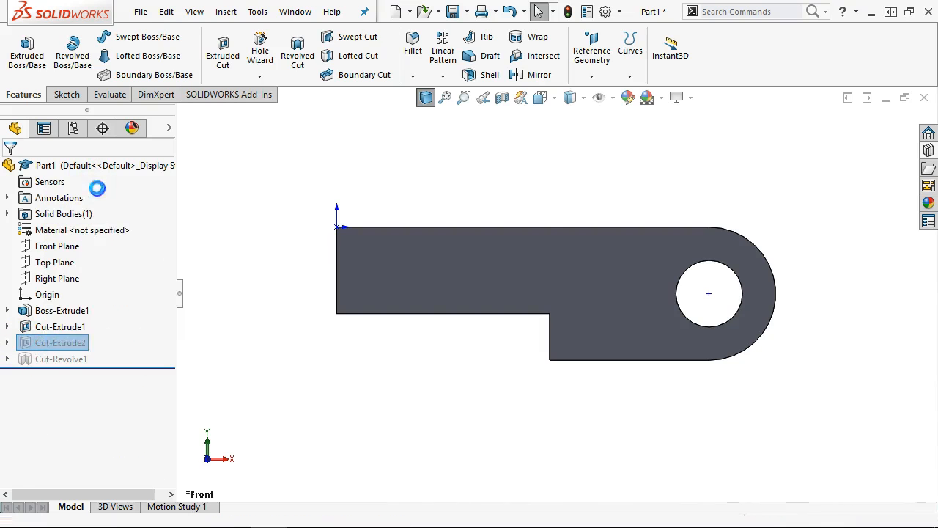
- Inspect the cut's underside, then return to the Front view
{"action": "middle_click_drag", "start_coordinate": [370, 429], "coordinate": [346, 181]}
{"action": "left_click", "coordinate": [465, 275]}
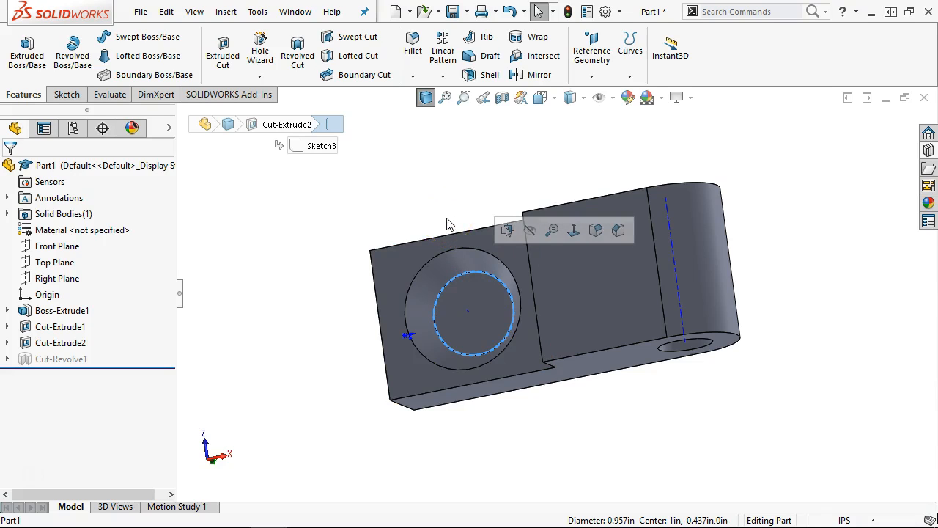
{"action": "left_click", "coordinate": [480, 195]}
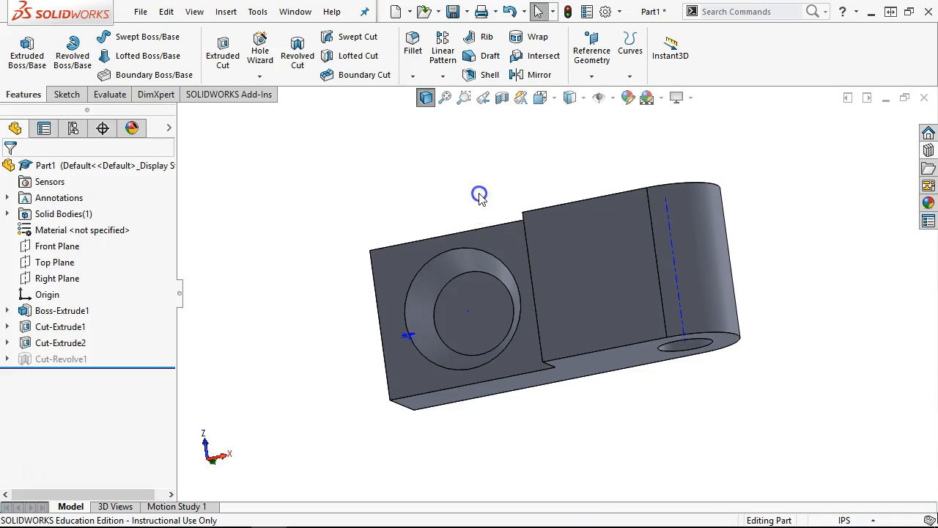
{"action": "key", "text": "ctrl+1"}
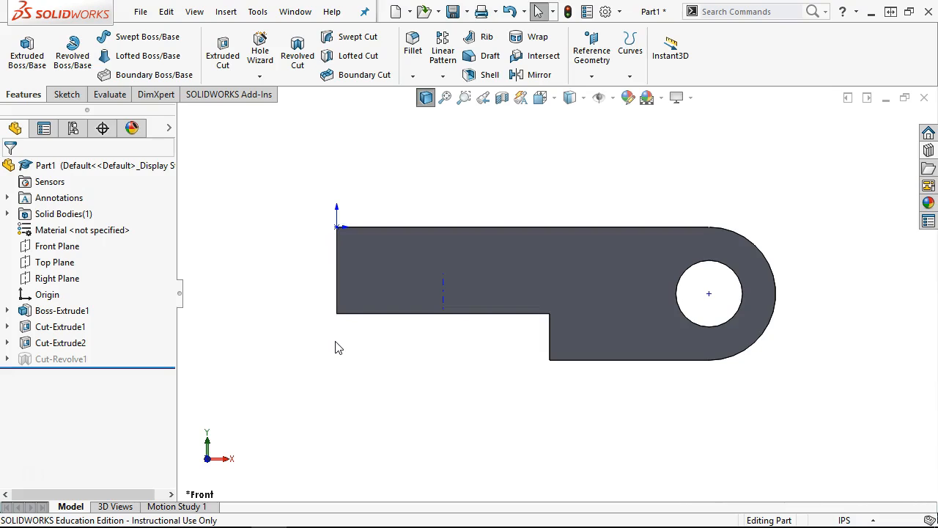
{"action": "left_click", "coordinate": [264, 364]}
- Suppress Cut-Extrude2 and unsuppress Cut-Revolve1
{"action": "right_click", "coordinate": [13, 347]}
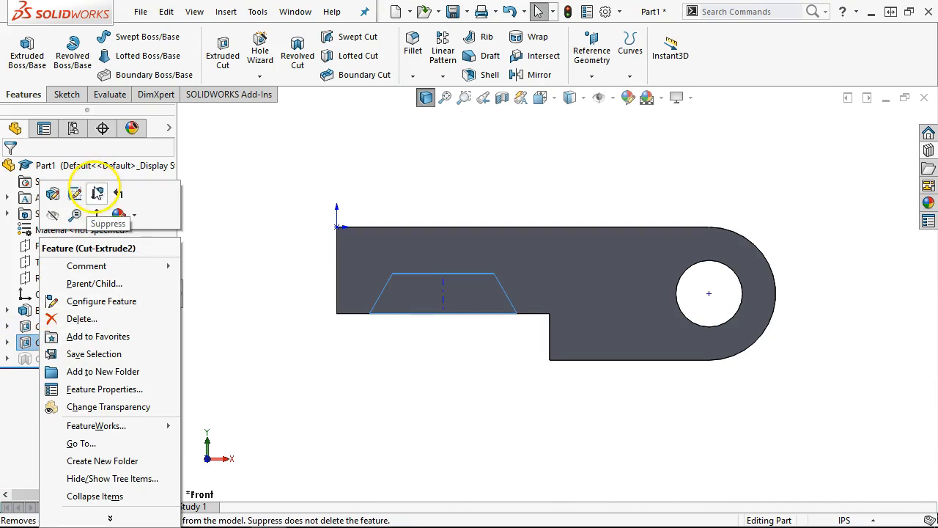
{"action": "left_click", "coordinate": [96, 194]}
{"action": "right_click", "coordinate": [66, 359]}
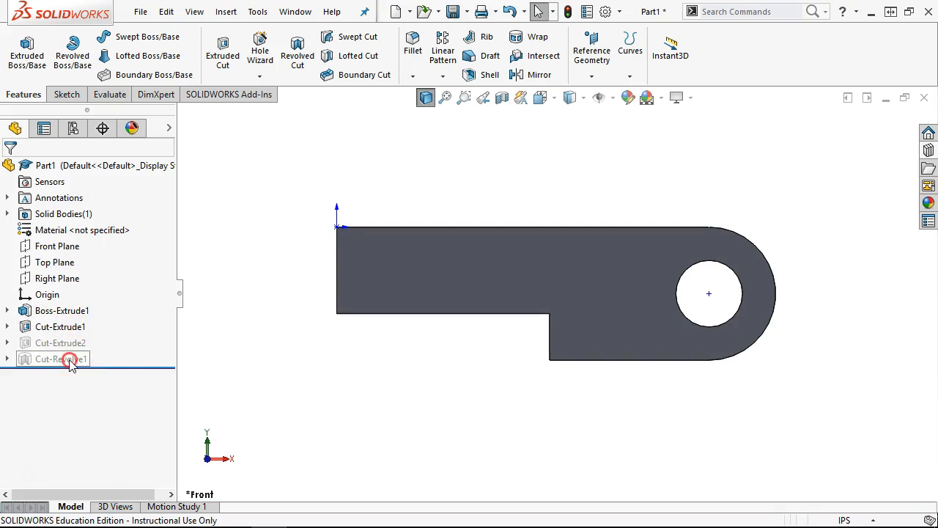
{"action": "left_click", "coordinate": [105, 194]}
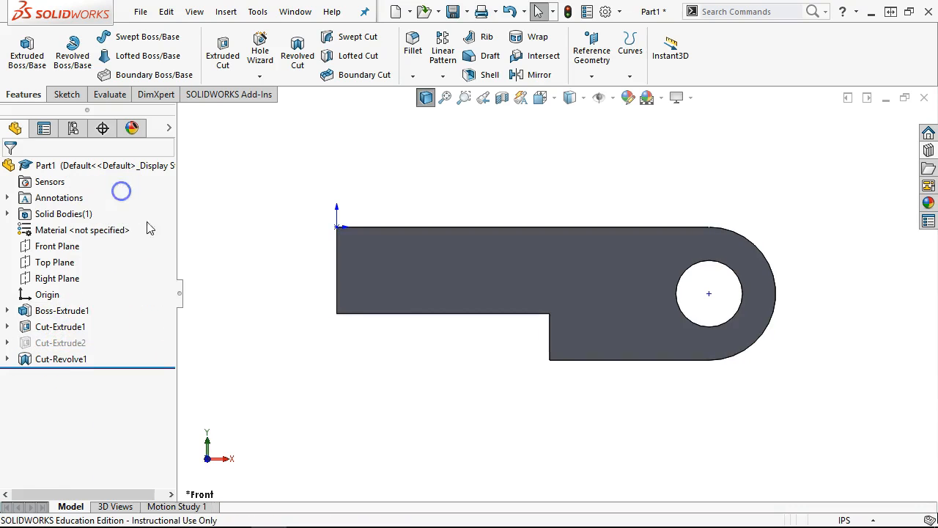
{"action": "right_click", "coordinate": [73, 358]}
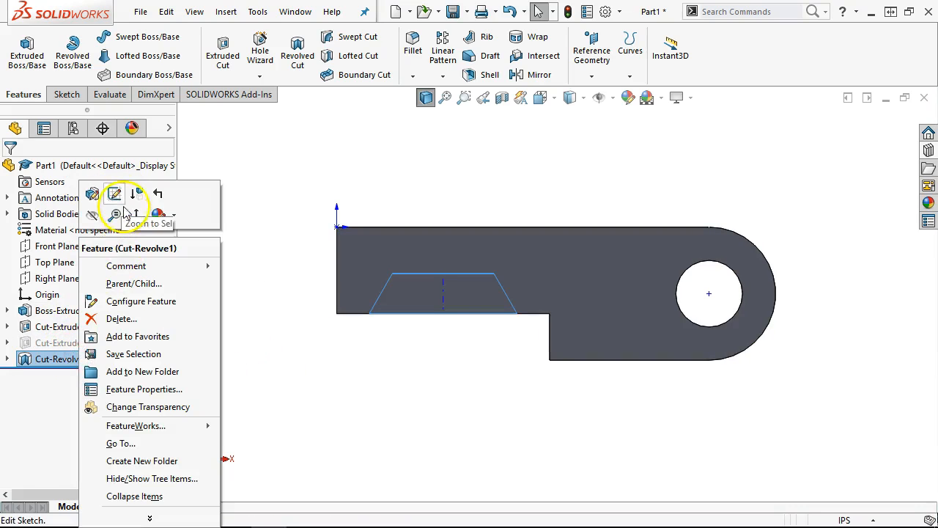
- Open Cut-Revolve1's sketch for editing
{"action": "left_click", "coordinate": [113, 194]}
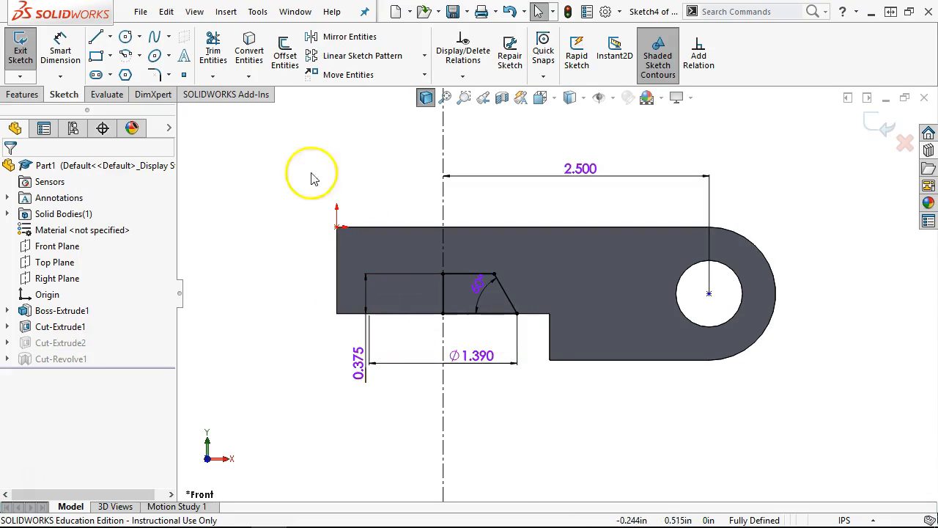
{"action": "left_click", "coordinate": [60, 50]}
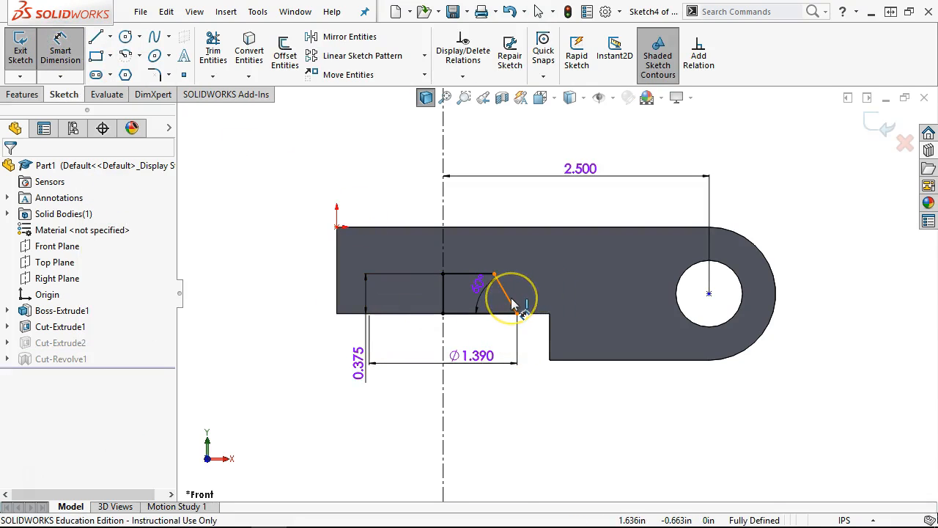
{"action": "right_click", "coordinate": [350, 179]}
{"action": "left_click", "coordinate": [404, 218]}
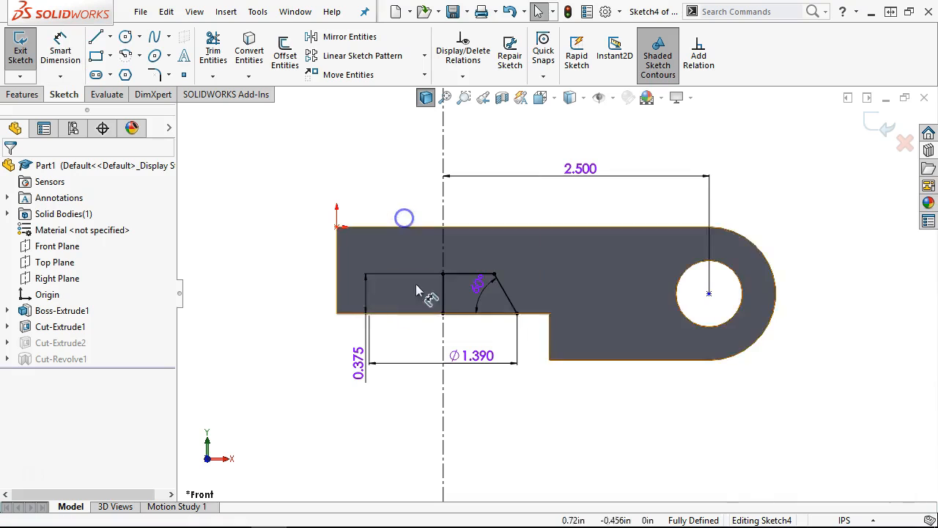
{"action": "scroll", "coordinate": [425, 301], "scroll_direction": "down", "scroll_amount": 3}
{"action": "left_click", "coordinate": [574, 258]}
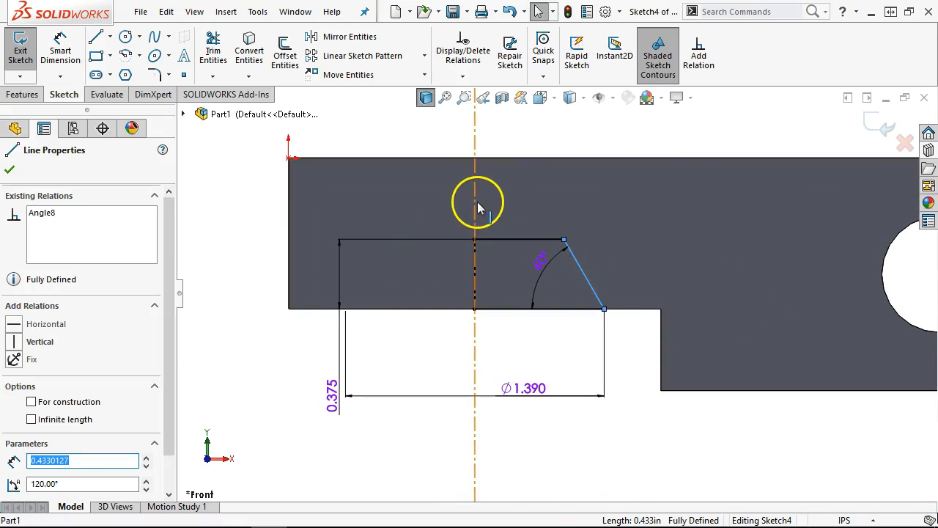
{"action": "left_click", "coordinate": [475, 203], "text": "ctrl"}
{"action": "left_click", "coordinate": [62, 46]}
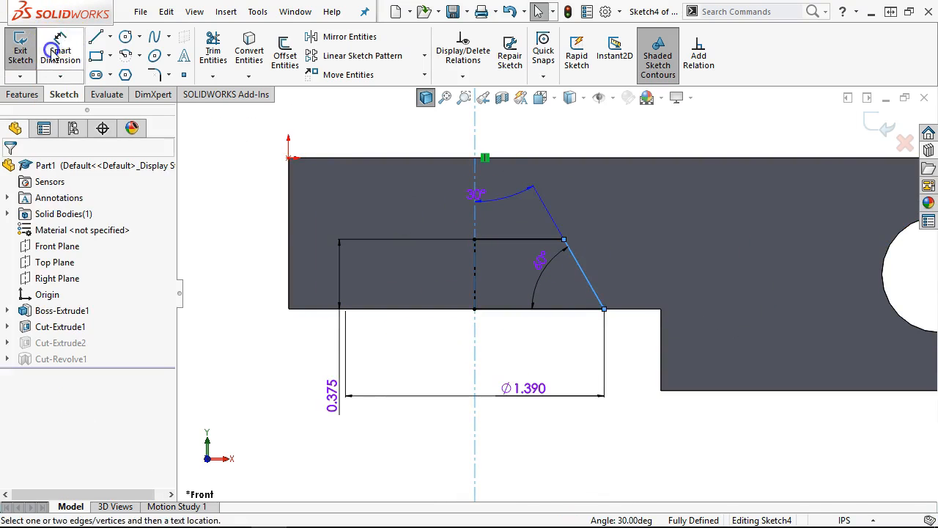
{"action": "left_click", "coordinate": [607, 304]}
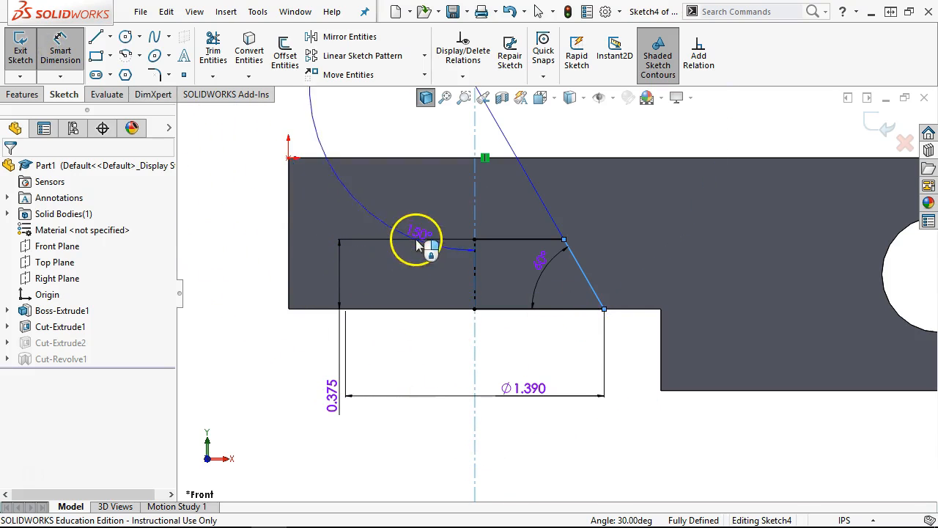
{"action": "key", "text": "Escape"}
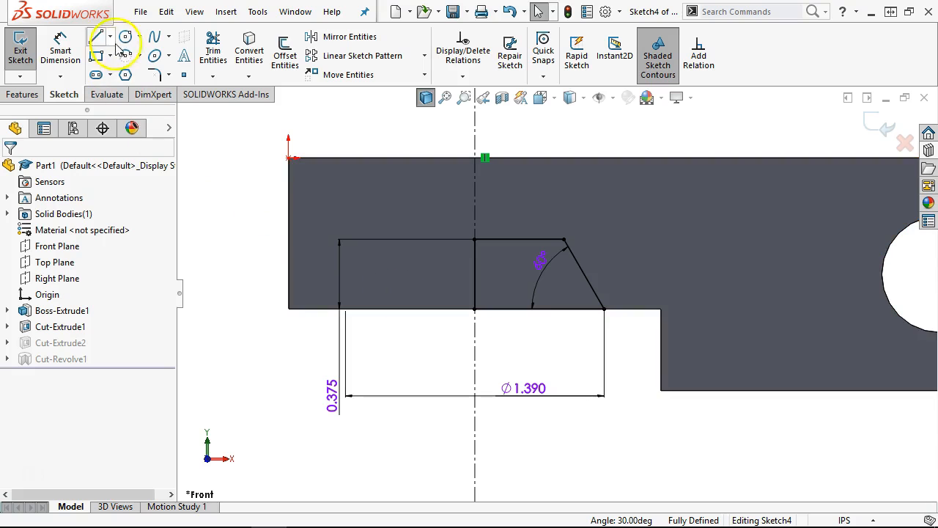
- Mirror the angled line about the centerline and make the copy construction geometry
{"action": "left_click", "coordinate": [590, 285]}
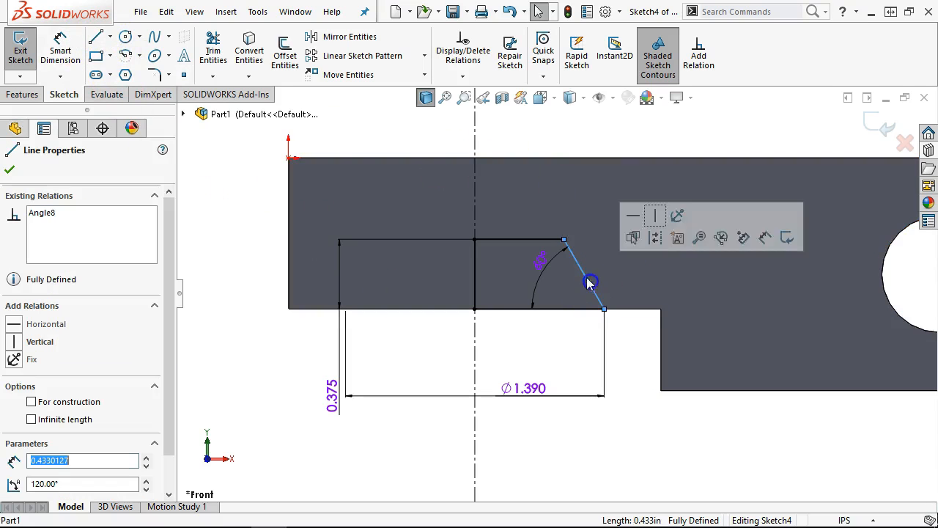
{"action": "left_click", "coordinate": [476, 195], "text": "ctrl"}
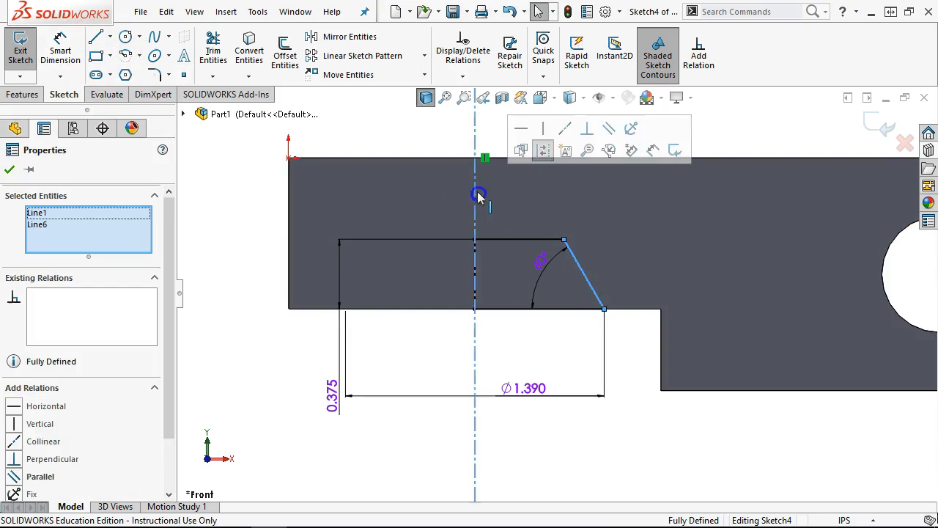
{"action": "left_click", "coordinate": [348, 37]}
{"action": "left_click", "coordinate": [374, 262]}
{"action": "left_click", "coordinate": [440, 215]}
{"action": "left_click", "coordinate": [231, 214]}
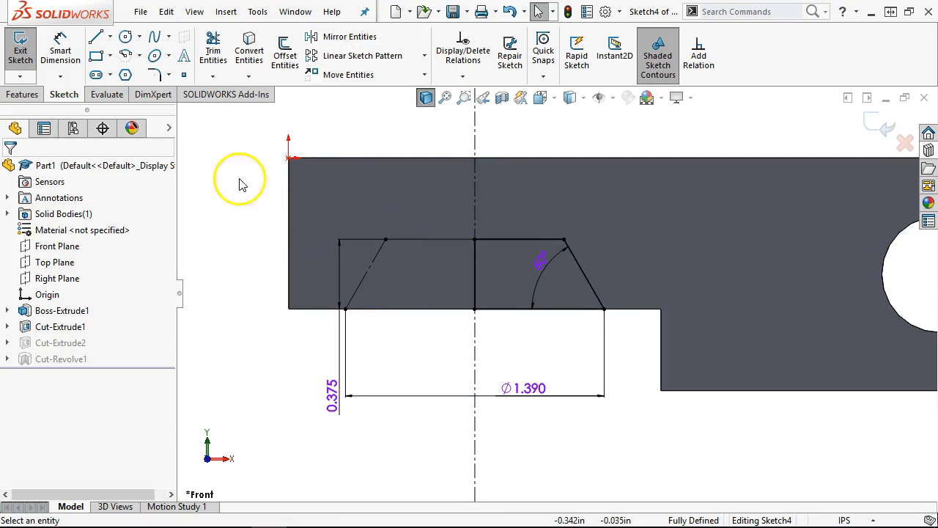
- Add a driven 60° angle between the two slanted lines and exit the sketch
{"action": "left_click", "coordinate": [57, 43]}
{"action": "left_click", "coordinate": [364, 276]}
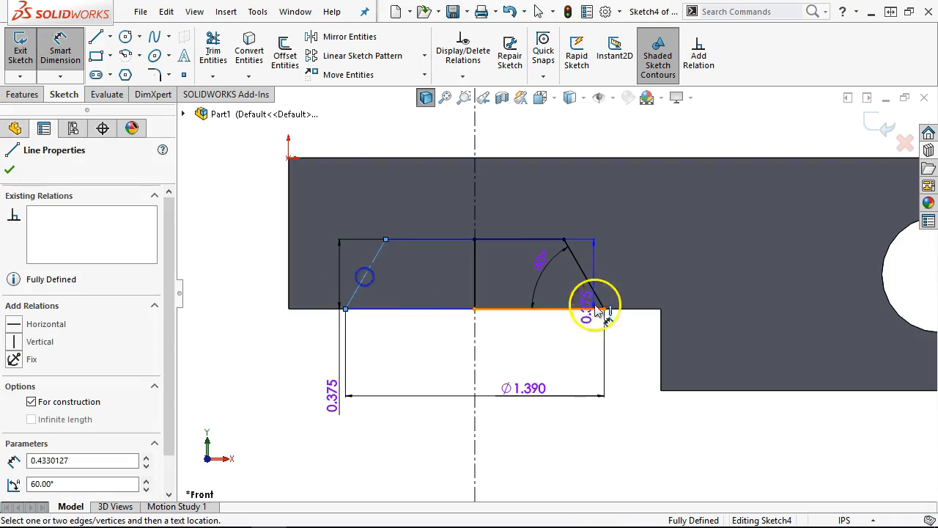
{"action": "left_click", "coordinate": [591, 286]}
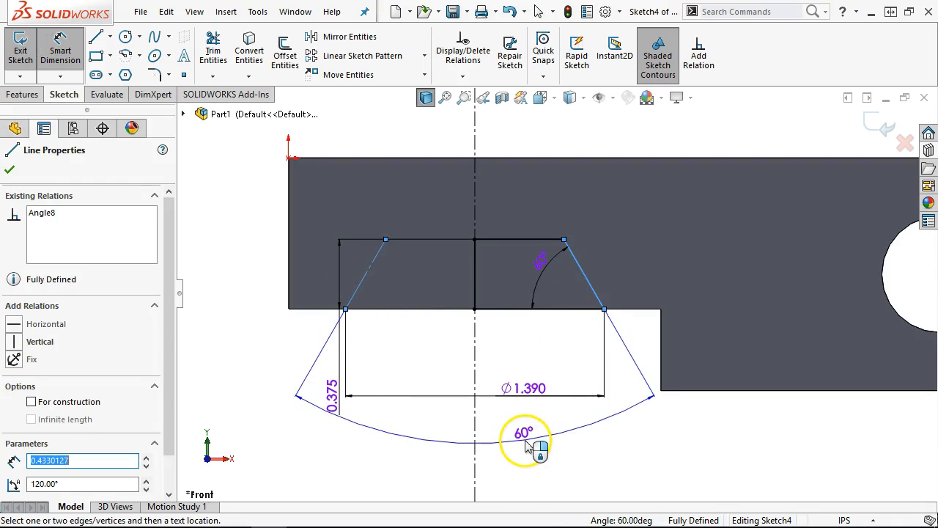
{"action": "left_click", "coordinate": [525, 447]}
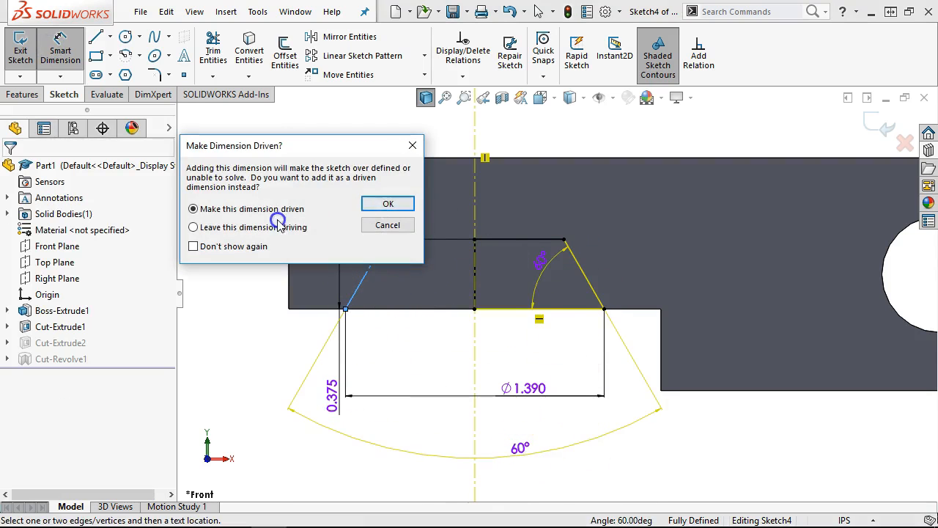
{"action": "left_click", "coordinate": [388, 203]}
{"action": "right_click", "coordinate": [729, 457]}
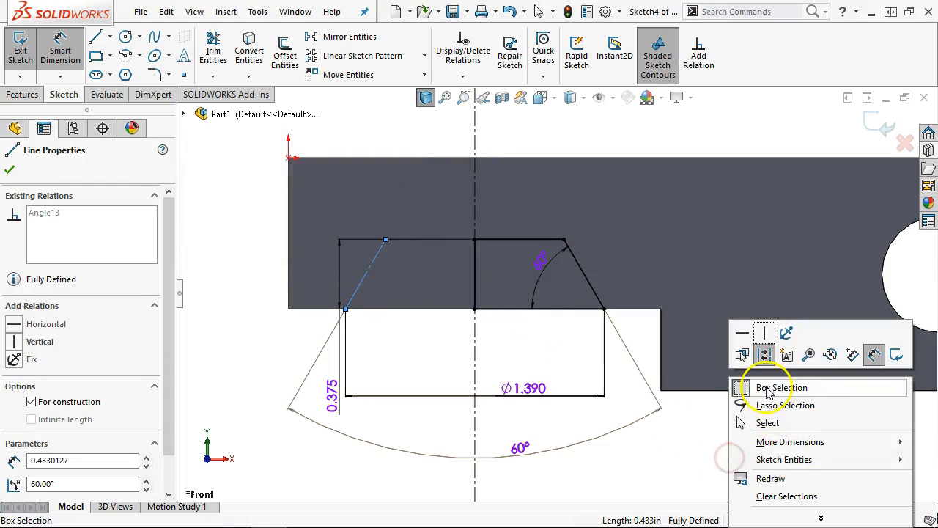
{"action": "left_click", "coordinate": [762, 427]}
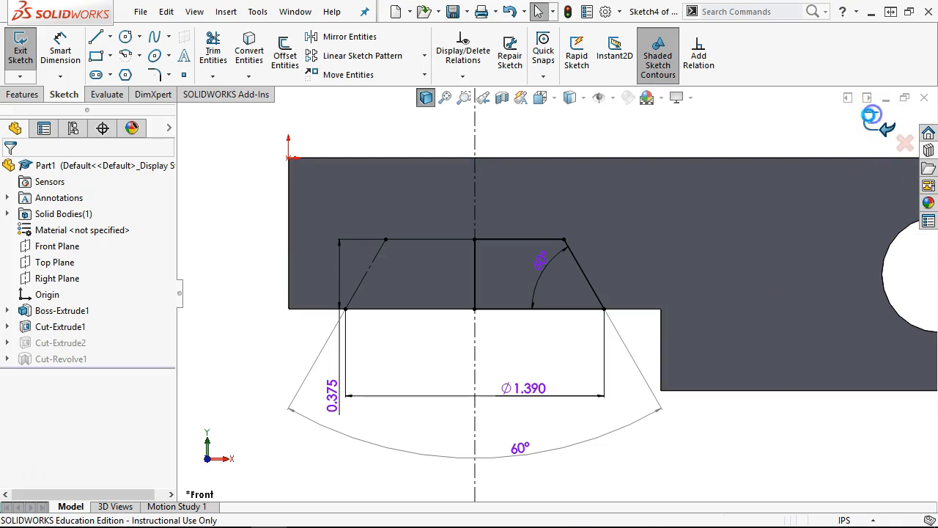
{"action": "left_click", "coordinate": [871, 115]}
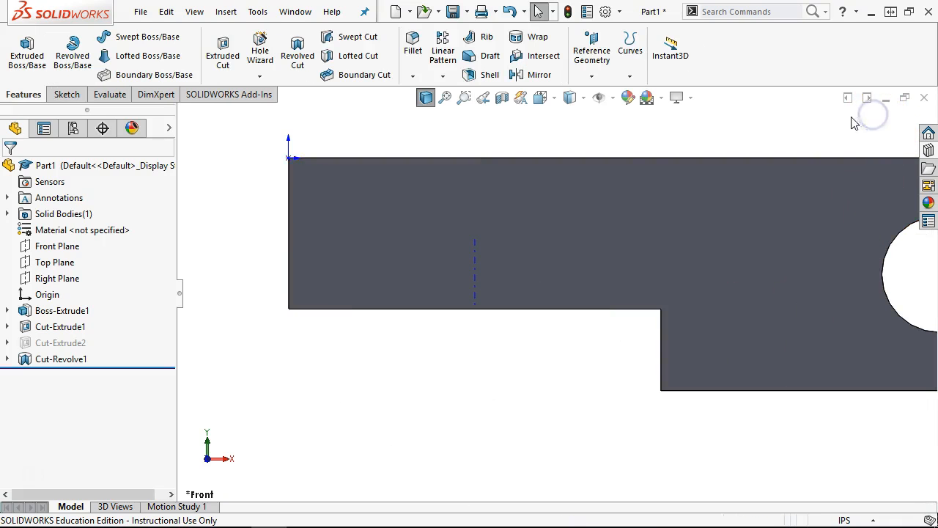
- Orbit to the bar's top face and select the two edges at the step
{"action": "left_click", "coordinate": [612, 100]}
{"action": "middle_click_drag", "start_coordinate": [554, 366], "coordinate": [548, 248]}
{"action": "scroll", "coordinate": [548, 248], "scroll_direction": "up", "scroll_amount": 3}
{"action": "middle_click_drag", "start_coordinate": [561, 313], "coordinate": [613, 379]}
{"action": "scroll", "coordinate": [605, 326], "scroll_direction": "down", "scroll_amount": 3}
{"action": "middle_click_drag", "start_coordinate": [605, 326], "coordinate": [517, 195]}
{"action": "left_click", "coordinate": [515, 189]}
{"action": "left_click", "coordinate": [519, 221]}
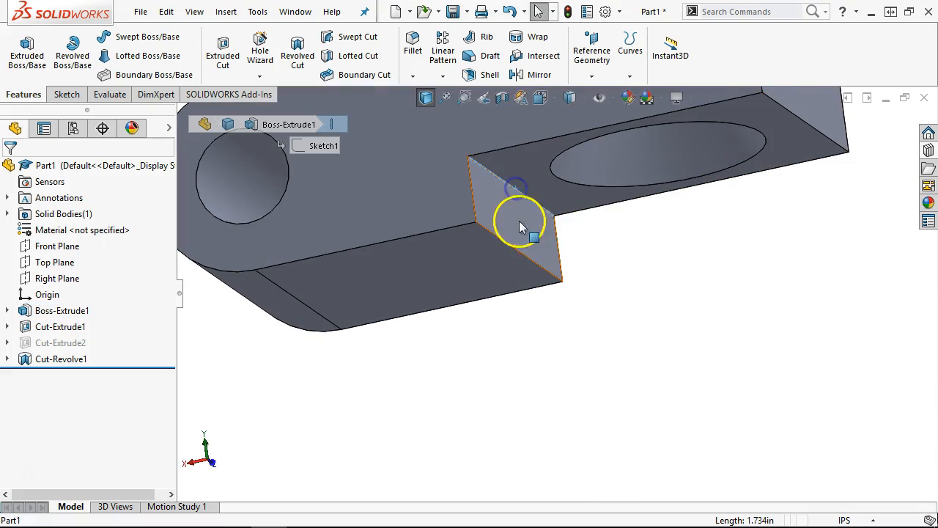
{"action": "left_click", "coordinate": [513, 250], "text": "ctrl"}
- Apply a 0.125in fillet to the two step edges
{"action": "left_click", "coordinate": [649, 201]}
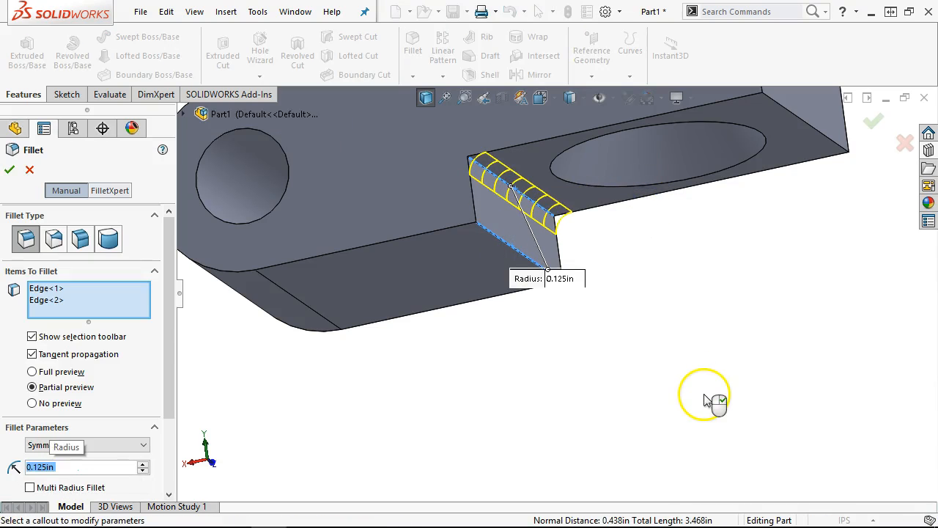
{"action": "left_click", "coordinate": [8, 169]}
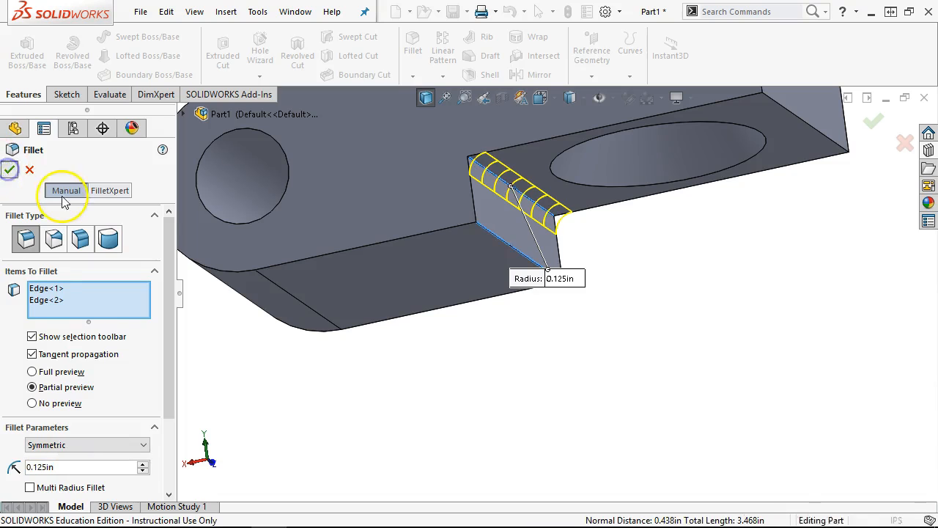
{"action": "middle_click_drag", "start_coordinate": [565, 311], "coordinate": [644, 376]}
{"action": "scroll", "coordinate": [606, 267], "scroll_direction": "up", "scroll_amount": 2}
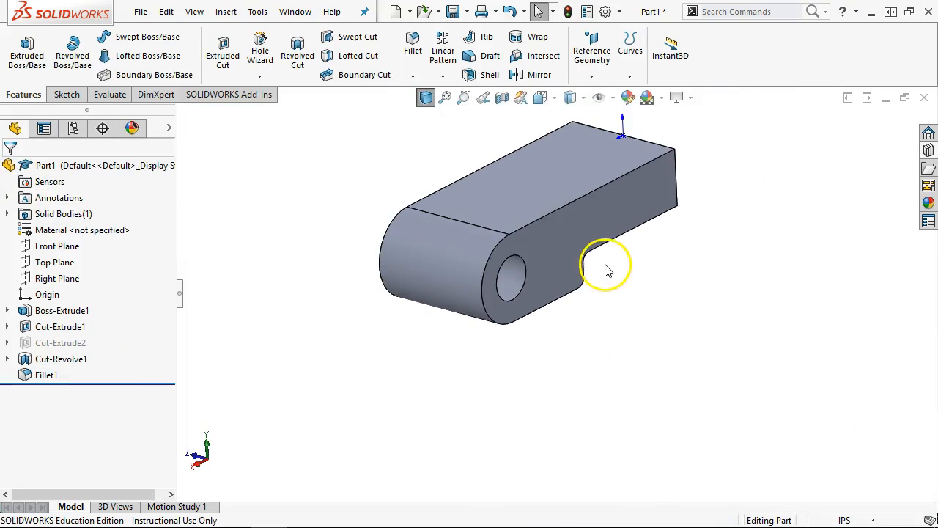
{"action": "scroll", "coordinate": [607, 270], "scroll_direction": "down", "scroll_amount": 1}
- Save the part as 05 Clamp
{"action": "left_click", "coordinate": [452, 12]}
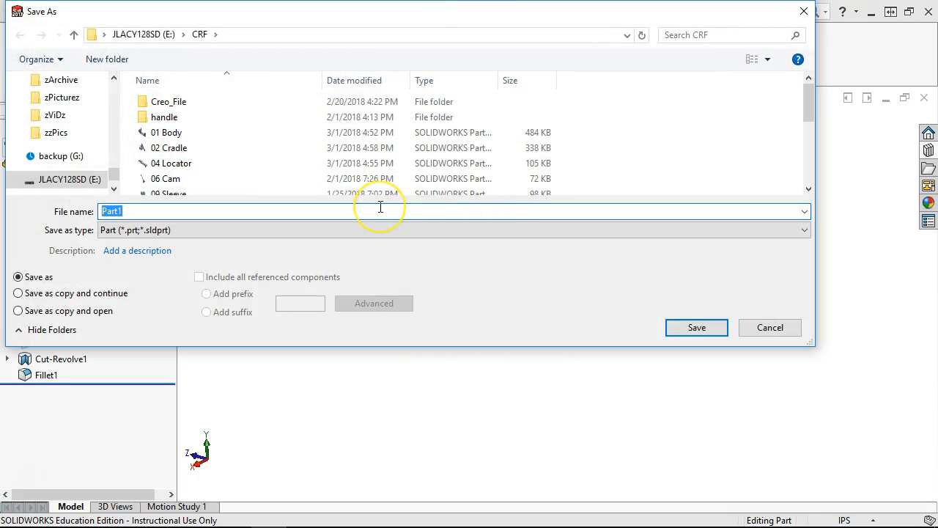
{"action": "type", "text": "05 Clamp"}
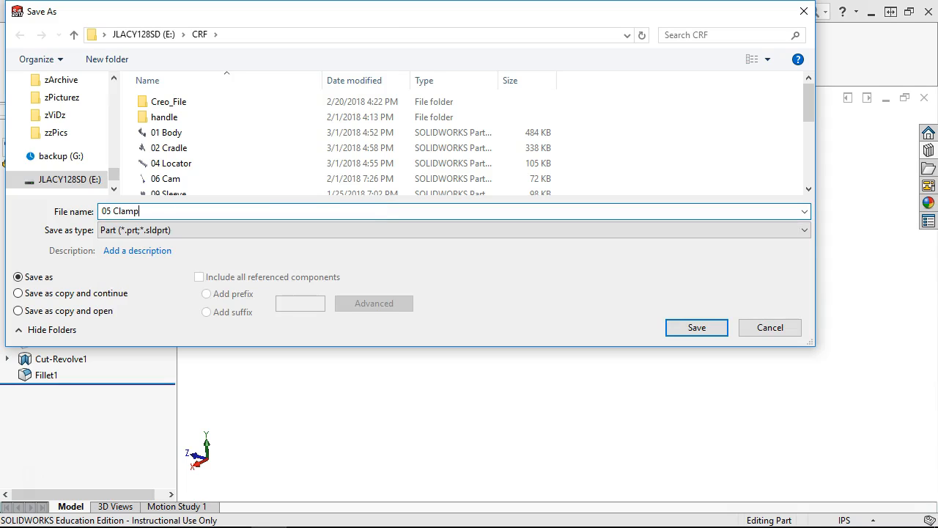
{"action": "left_click", "coordinate": [697, 327]}
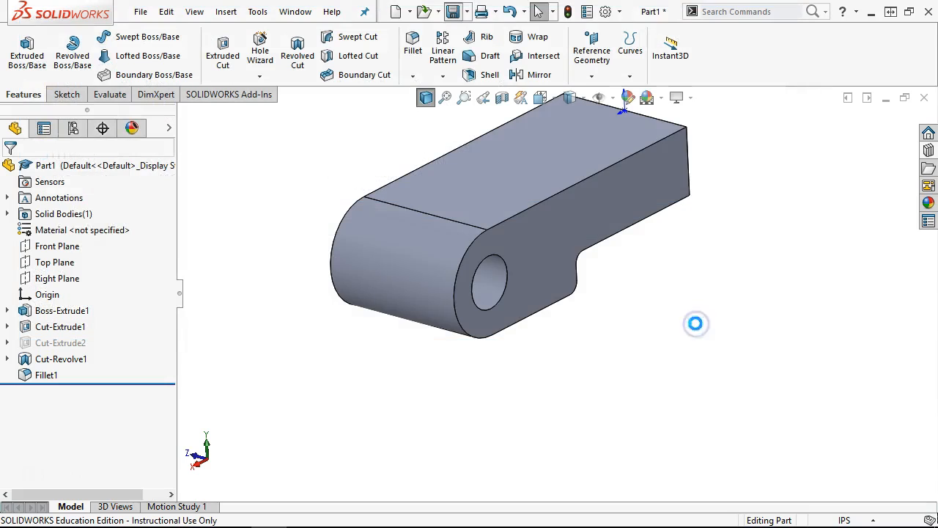
- Close the part and show the Connecting Rod Fixture PDF maximized in Acrobat
{"action": "left_click", "coordinate": [923, 97]}
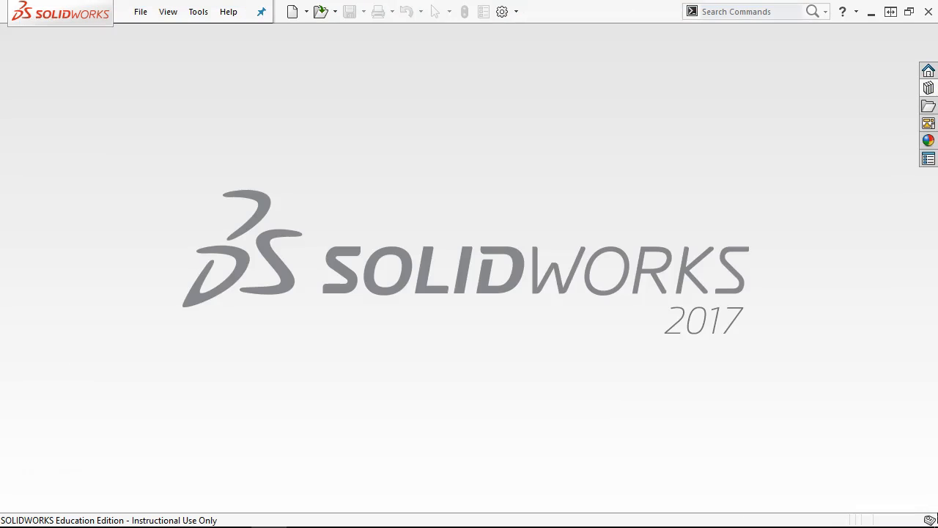
{"action": "left_click_drag", "start_coordinate": [937, 0], "coordinate": [362, 12]}
{"action": "left_click", "coordinate": [617, 8]}
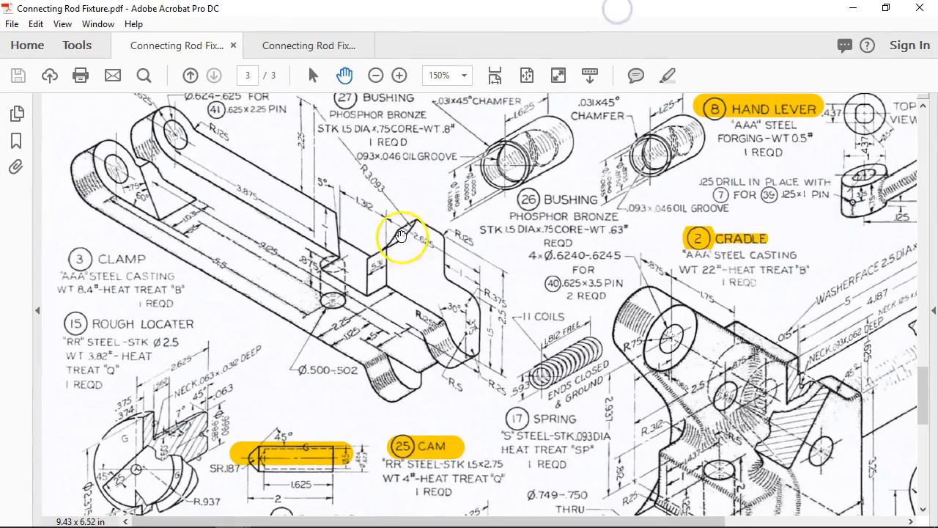
- Drag the Acrobat fixture drawing off the right edge to uncover SOLIDWORKS
{"action": "scroll", "coordinate": [399, 242], "scroll_direction": "up", "scroll_amount": 2}
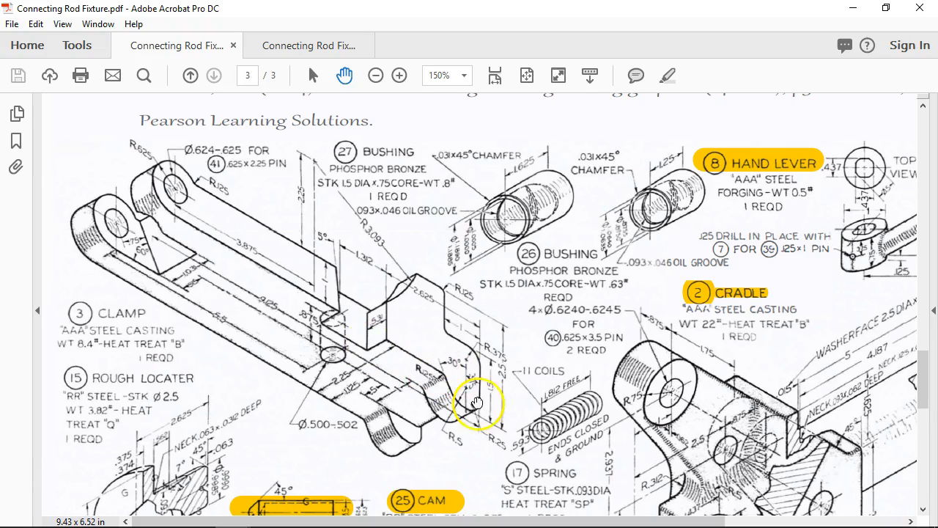
{"action": "left_click_drag", "start_coordinate": [351, 6], "coordinate": [937, 14]}
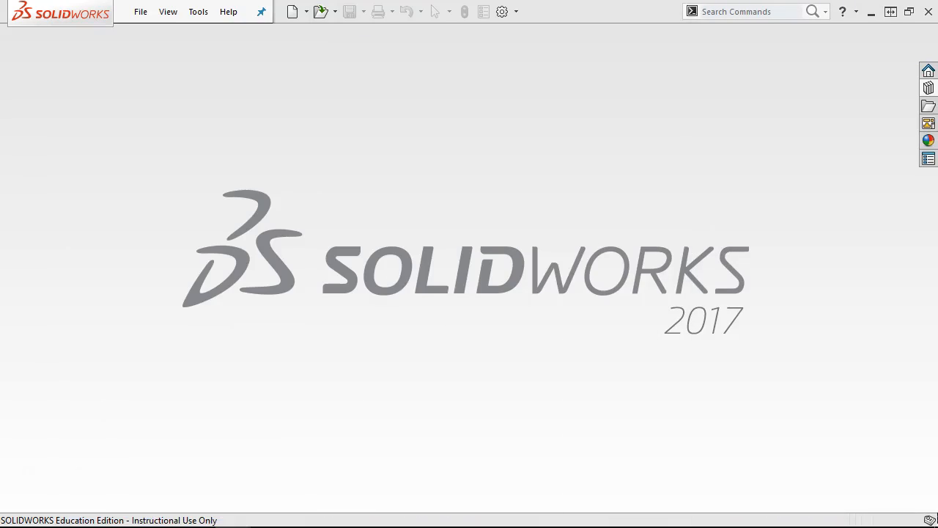
- Create a new part from the Part inch template
{"action": "left_click", "coordinate": [139, 14]}
{"action": "left_click", "coordinate": [157, 33]}
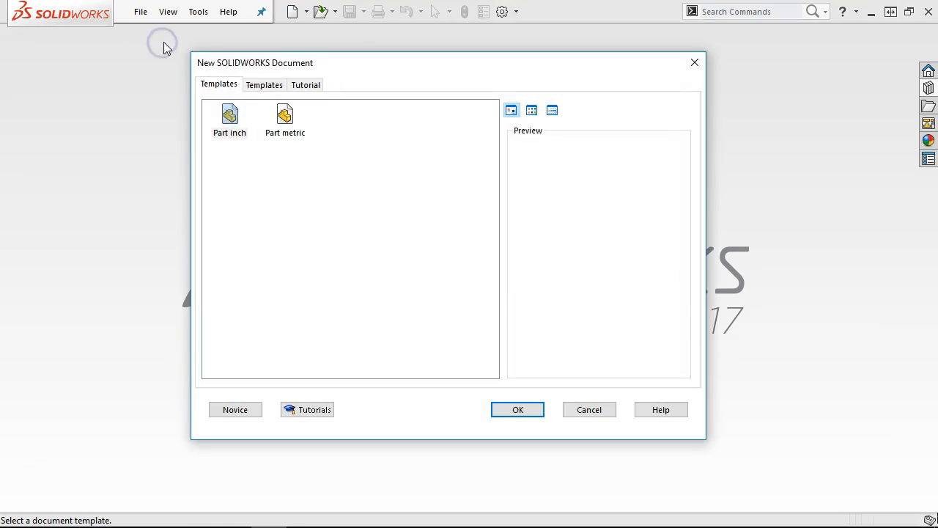
{"action": "double_click", "coordinate": [230, 115]}
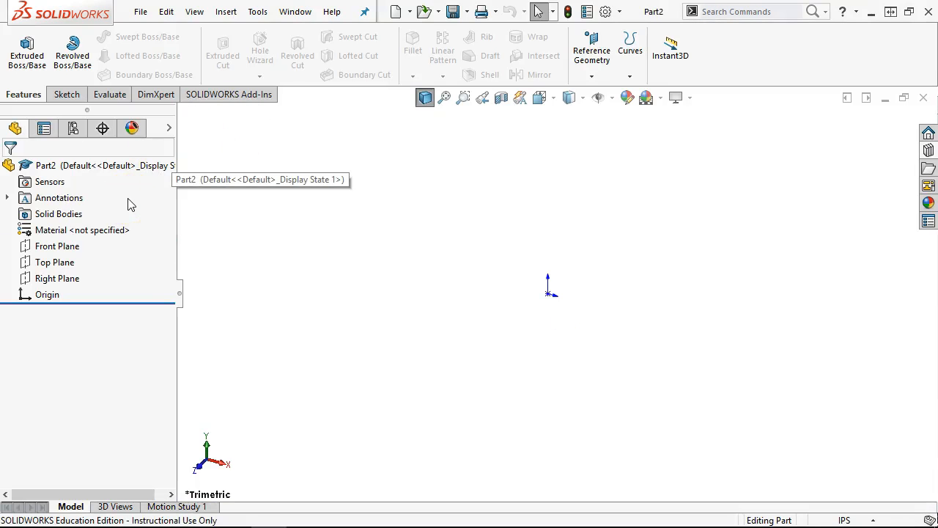
- Start a Front Plane sketch and draw a corner rectangle from the origin
{"action": "left_click", "coordinate": [66, 93]}
{"action": "left_click", "coordinate": [58, 247]}
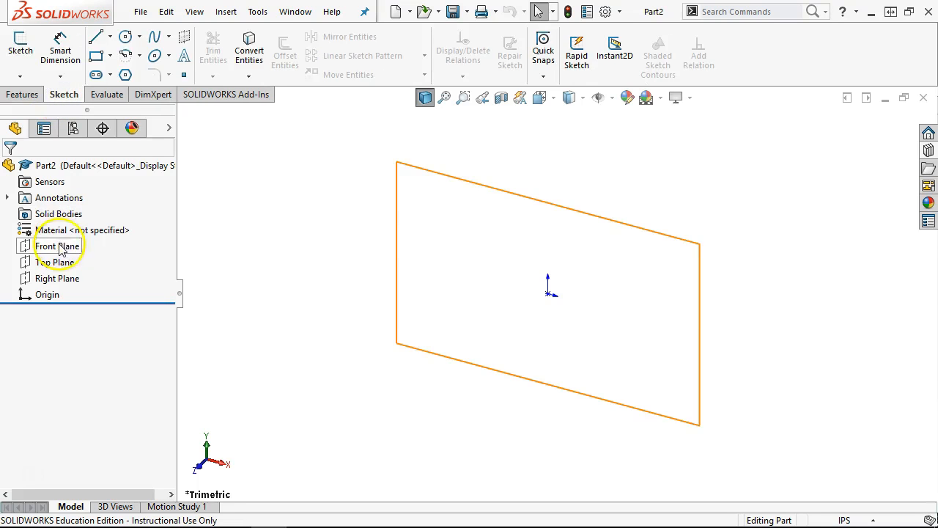
{"action": "left_click", "coordinate": [71, 223]}
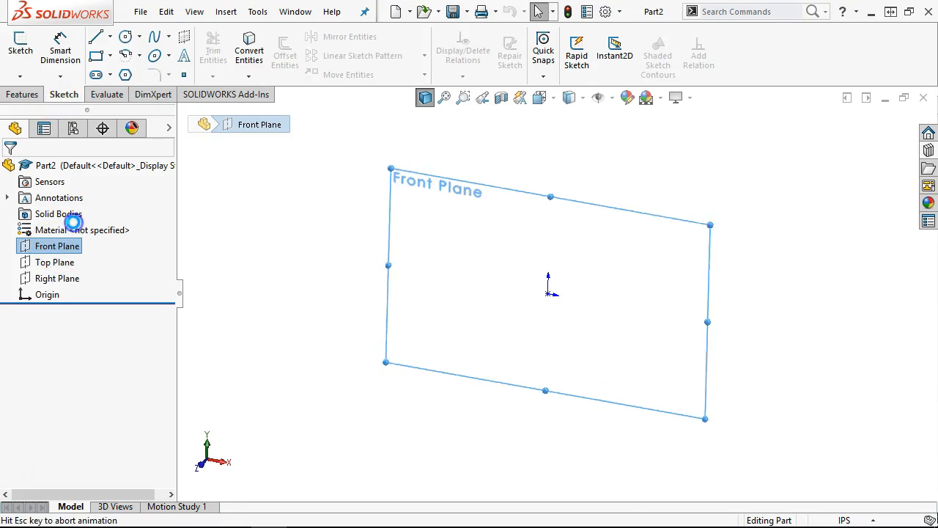
{"action": "left_click", "coordinate": [96, 57]}
{"action": "left_click", "coordinate": [555, 293]}
{"action": "left_click_drag", "start_coordinate": [522, 340], "coordinate": [238, 429]}
{"action": "scroll", "coordinate": [418, 394], "scroll_direction": "up", "scroll_amount": 1}
{"action": "scroll", "coordinate": [419, 393], "scroll_direction": "down", "scroll_amount": 1}
- Dimension the rectangle's right edge to a height of 2.500
{"action": "right_click", "coordinate": [503, 233]}
{"action": "left_click", "coordinate": [648, 196]}
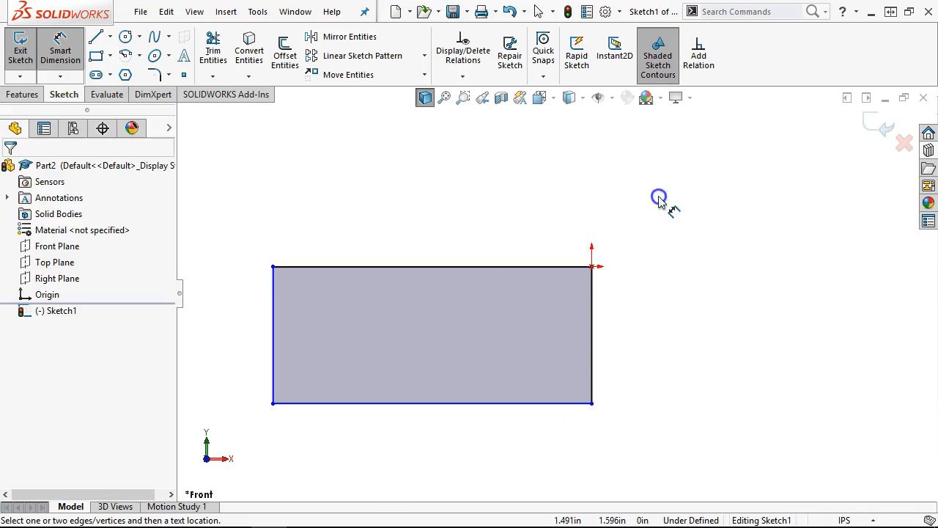
{"action": "left_click", "coordinate": [650, 241]}
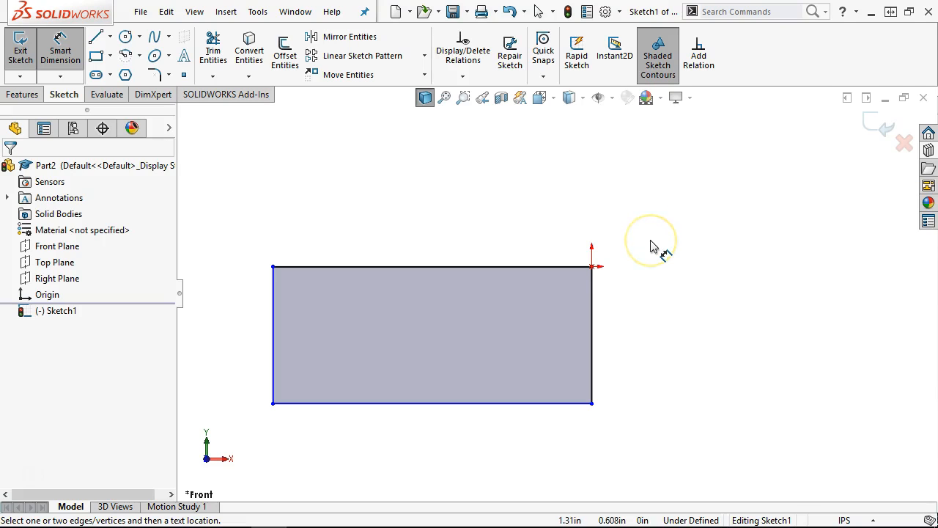
{"action": "left_click", "coordinate": [595, 316]}
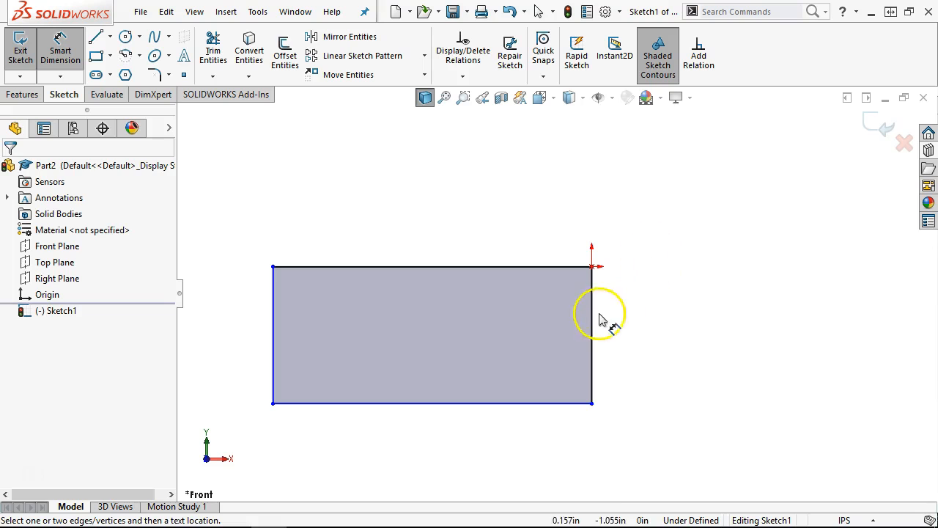
{"action": "left_click", "coordinate": [648, 327]}
{"action": "type", "text": "2.5"}
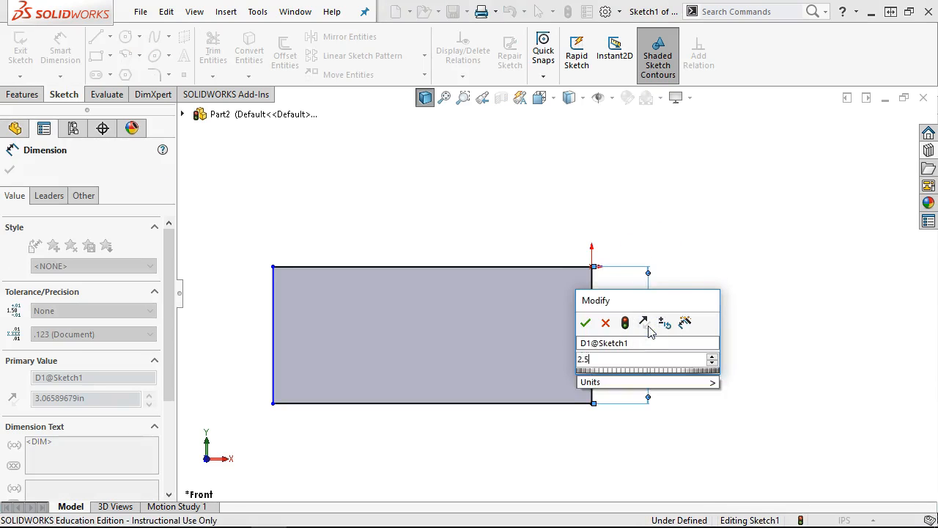
{"action": "key", "text": "Return"}
{"action": "left_click", "coordinate": [601, 306]}
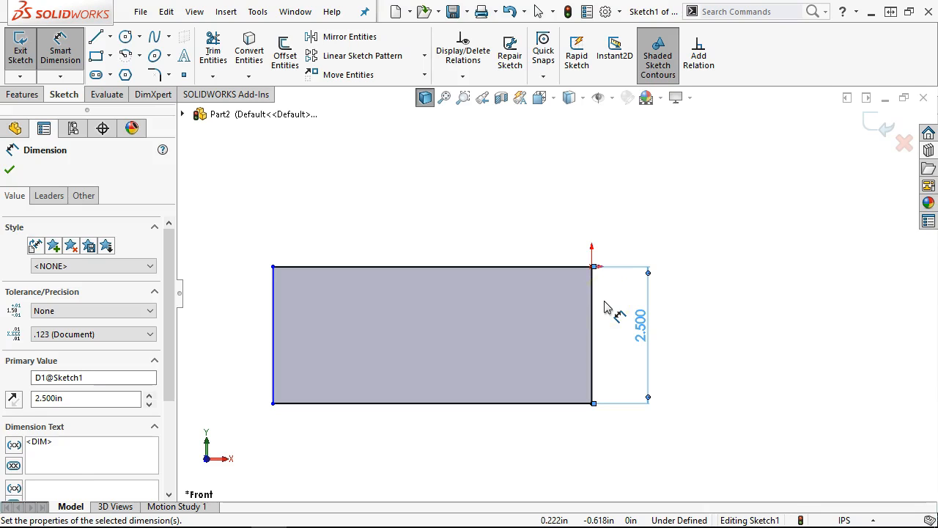
- Dimension the rectangle's width between its left and right edges to 9.125
{"action": "scroll", "coordinate": [300, 323], "scroll_direction": "up", "scroll_amount": 1}
{"action": "scroll", "coordinate": [295, 324], "scroll_direction": "down", "scroll_amount": 2}
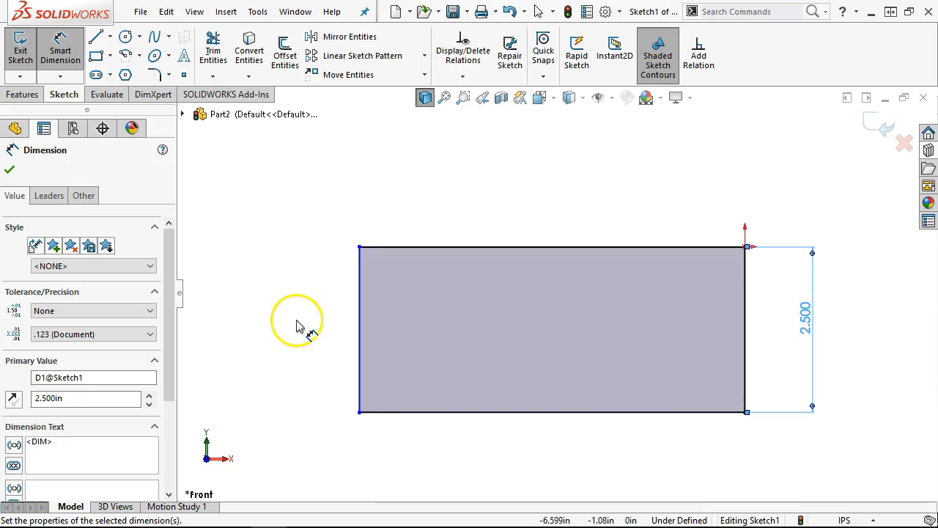
{"action": "right_click", "coordinate": [528, 161]}
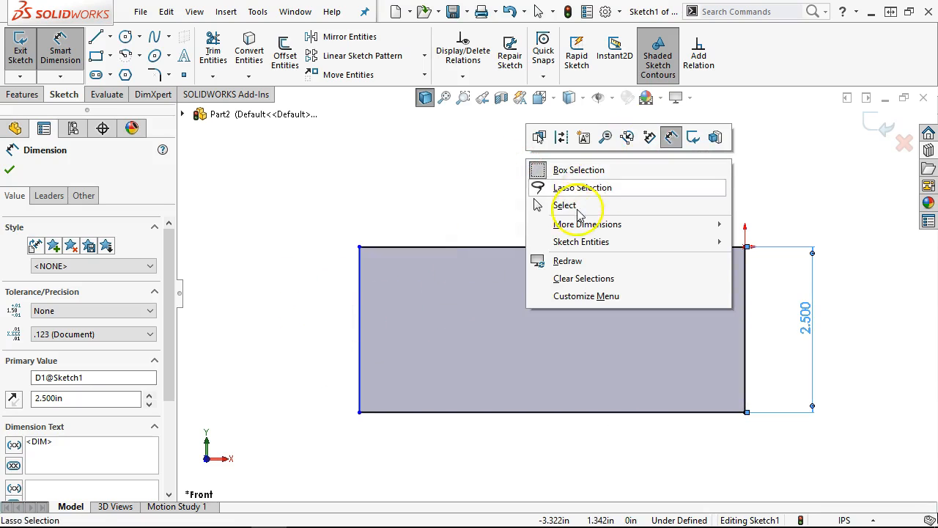
{"action": "left_click", "coordinate": [576, 208]}
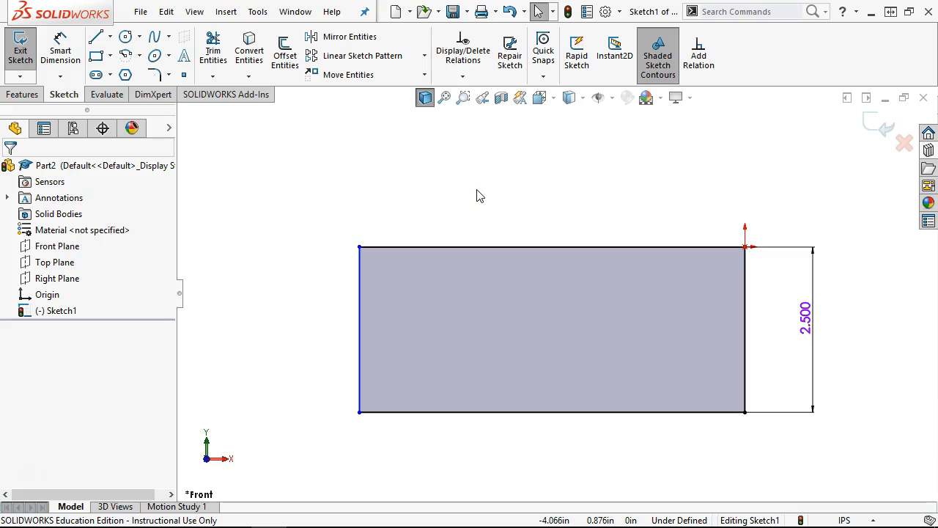
{"action": "left_click", "coordinate": [60, 52]}
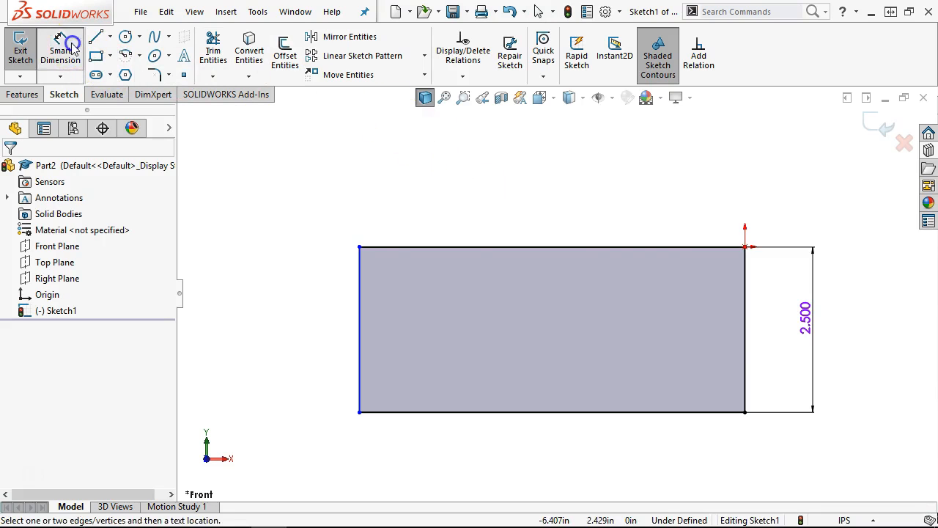
{"action": "left_click", "coordinate": [743, 338]}
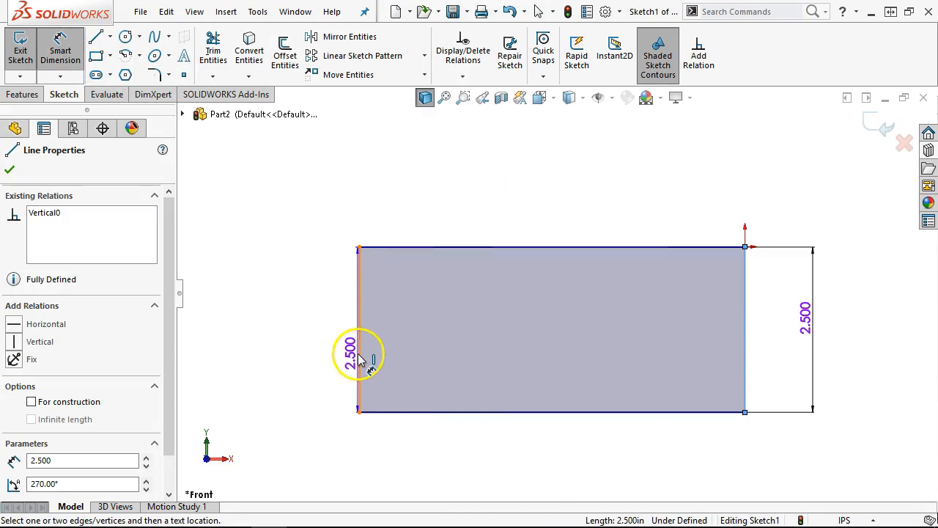
{"action": "left_click", "coordinate": [358, 354]}
{"action": "left_click", "coordinate": [554, 473]}
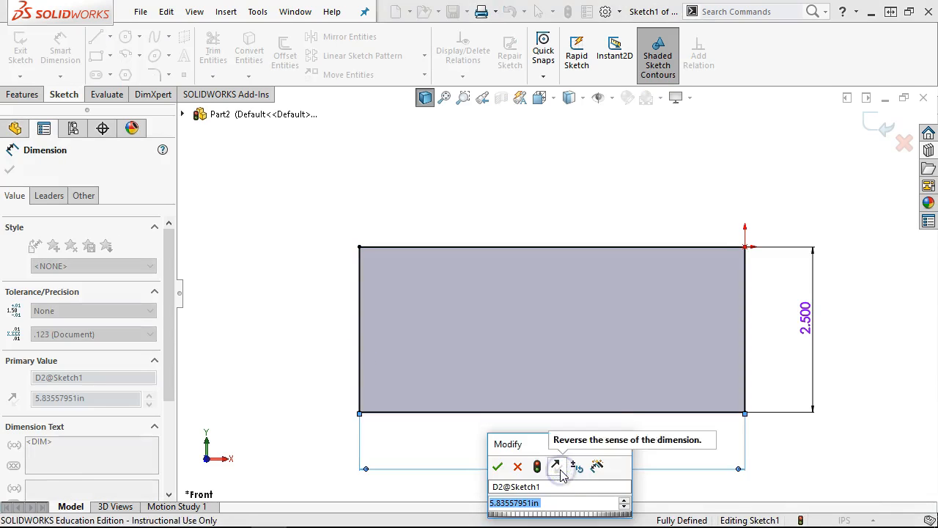
{"action": "type", "text": "9.125"}
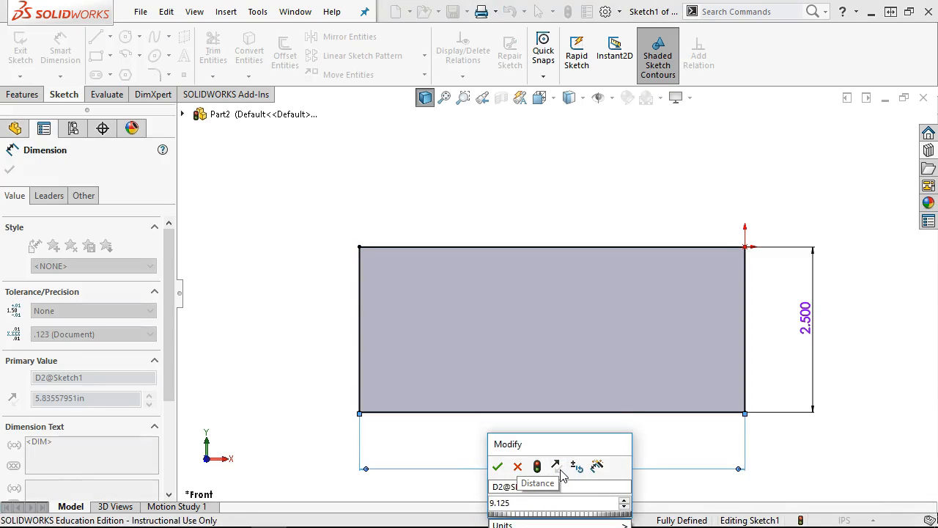
{"action": "key", "text": "Return"}
- Return to selecting and select the rectangle's top line to chain-select its edges
{"action": "scroll", "coordinate": [700, 438], "scroll_direction": "up", "scroll_amount": 3}
{"action": "scroll", "coordinate": [590, 423], "scroll_direction": "down", "scroll_amount": 1}
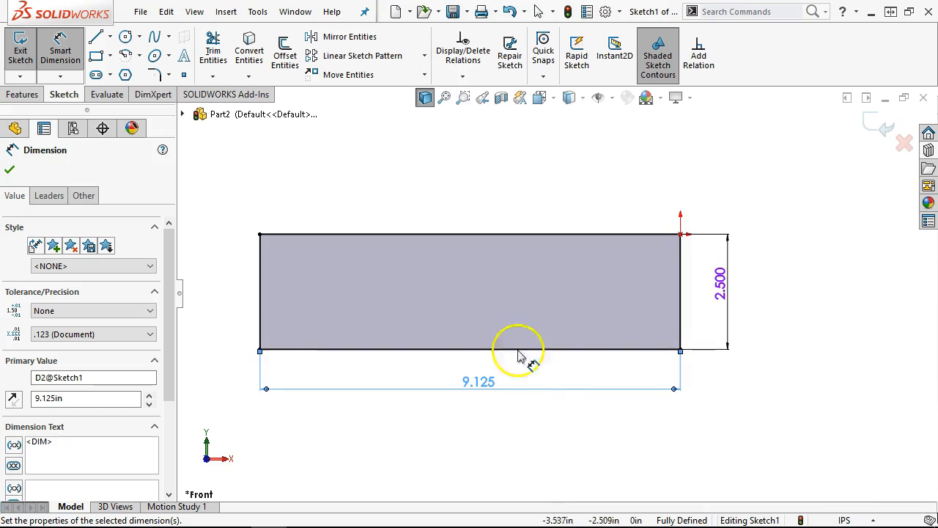
{"action": "right_click", "coordinate": [440, 166]}
{"action": "left_click", "coordinate": [497, 211]}
{"action": "left_click", "coordinate": [474, 234]}
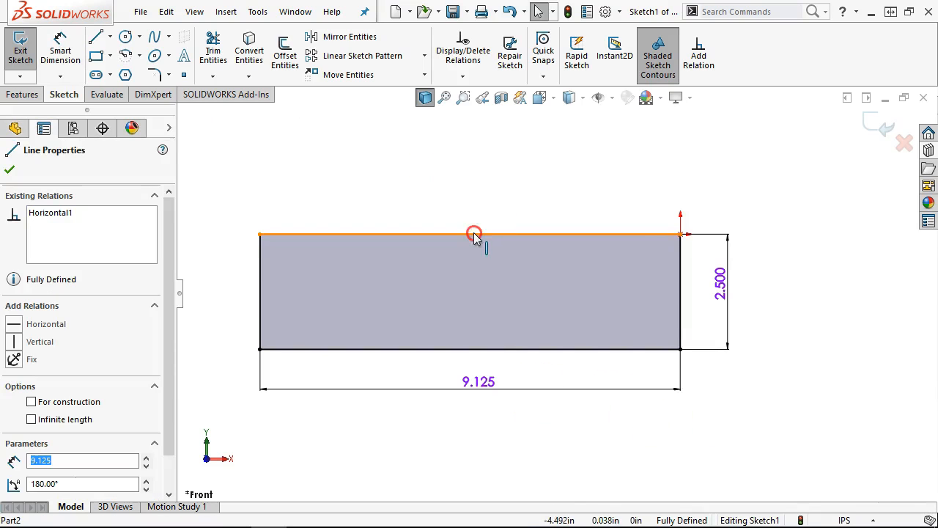
{"action": "right_click", "coordinate": [474, 235]}
- Mark Line1–Line4 of the 9.125 × 2.500 rectangle as For construction, then deselect them
{"action": "left_click", "coordinate": [518, 244]}
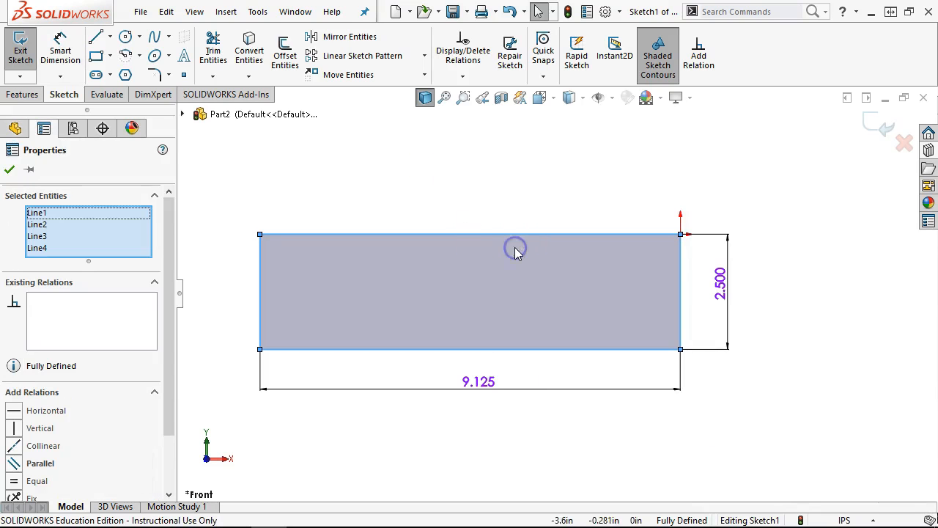
{"action": "left_click_drag", "start_coordinate": [171, 323], "coordinate": [173, 410]}
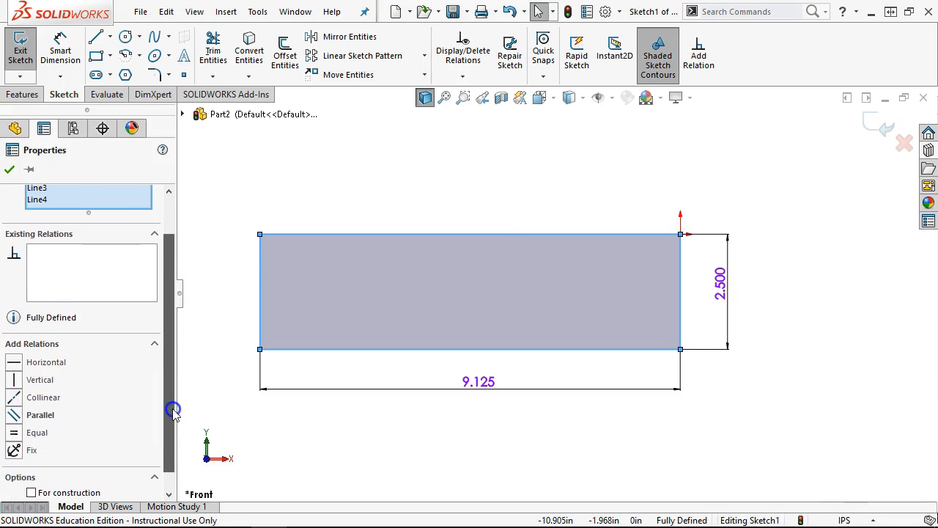
{"action": "left_click", "coordinate": [31, 492]}
{"action": "left_click", "coordinate": [338, 182]}
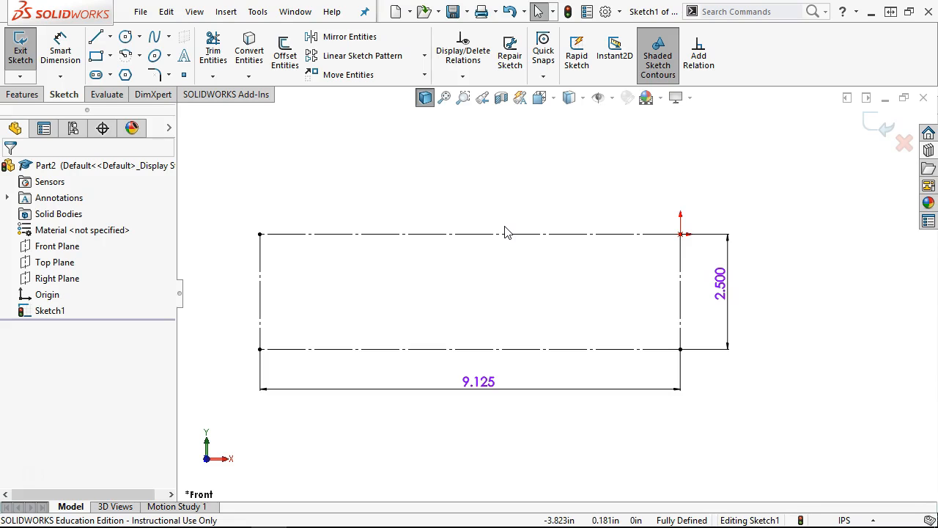
- Draw a horizontal line across the rectangle, 1.500 above its bottom edge
{"action": "left_click", "coordinate": [96, 36]}
{"action": "left_click", "coordinate": [680, 276]}
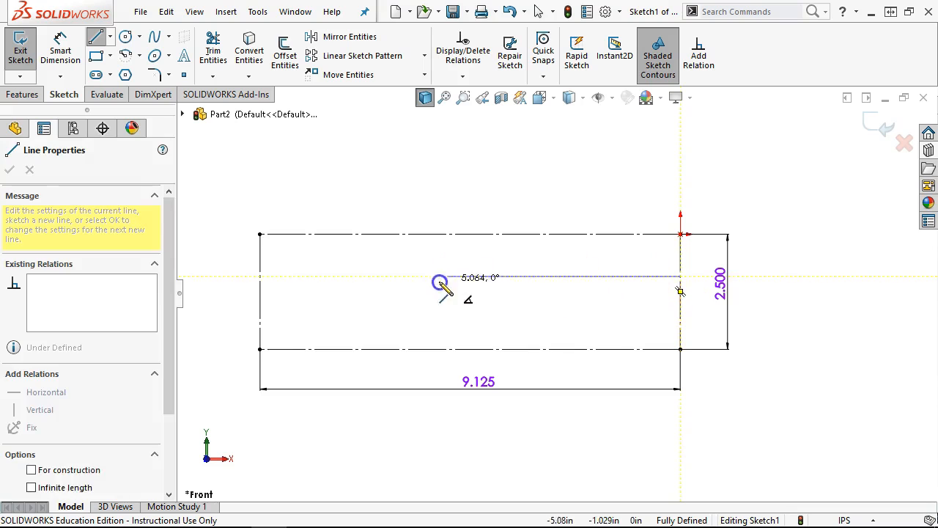
{"action": "left_click", "coordinate": [260, 277]}
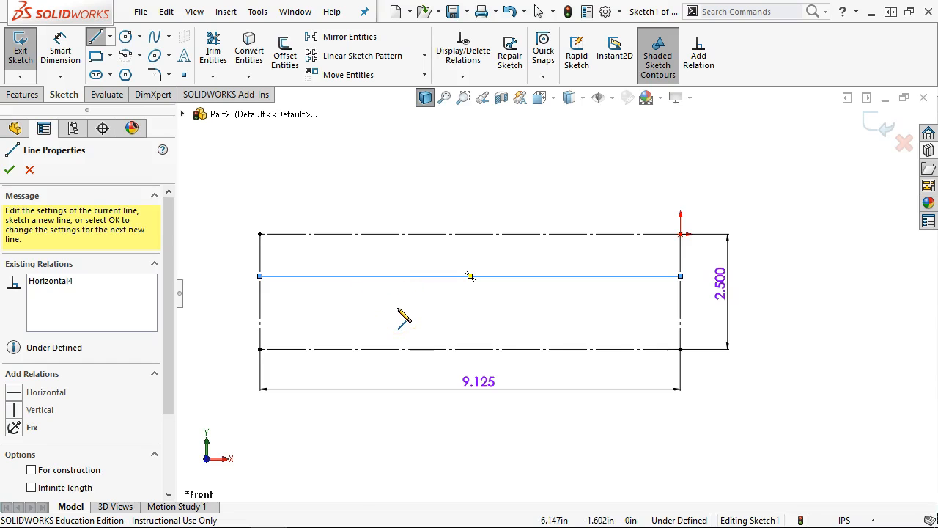
{"action": "right_click", "coordinate": [454, 209]}
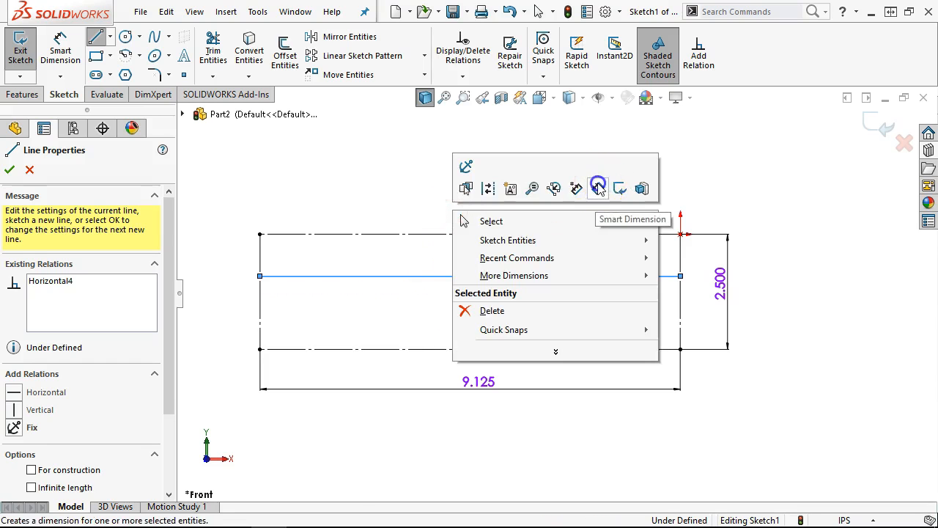
{"action": "left_click", "coordinate": [597, 183]}
{"action": "left_click", "coordinate": [643, 350]}
{"action": "left_click", "coordinate": [646, 275]}
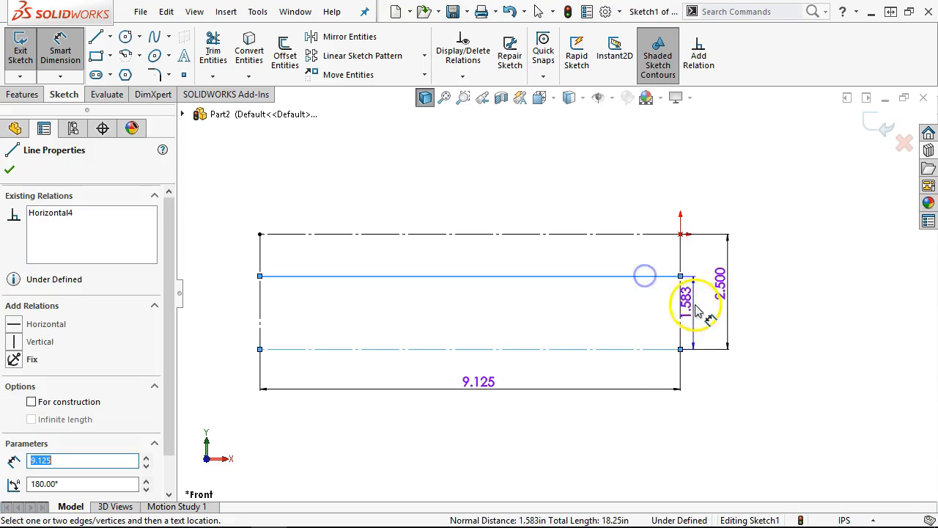
{"action": "left_click", "coordinate": [698, 311]}
{"action": "type", "text": "1.5"}
{"action": "key", "text": "Return"}
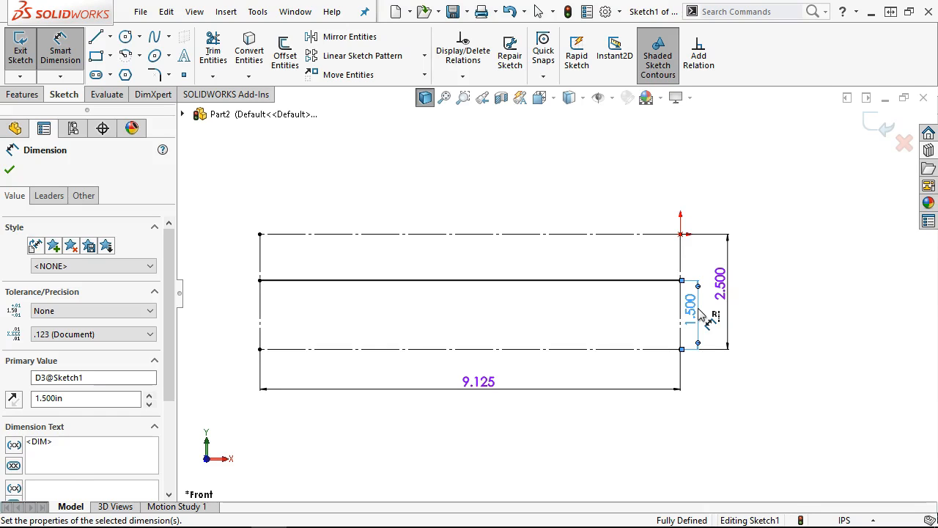
- Add a second horizontal line across the rectangle, 1.000 from the first
{"action": "left_click", "coordinate": [95, 37]}
{"action": "left_click", "coordinate": [260, 312]}
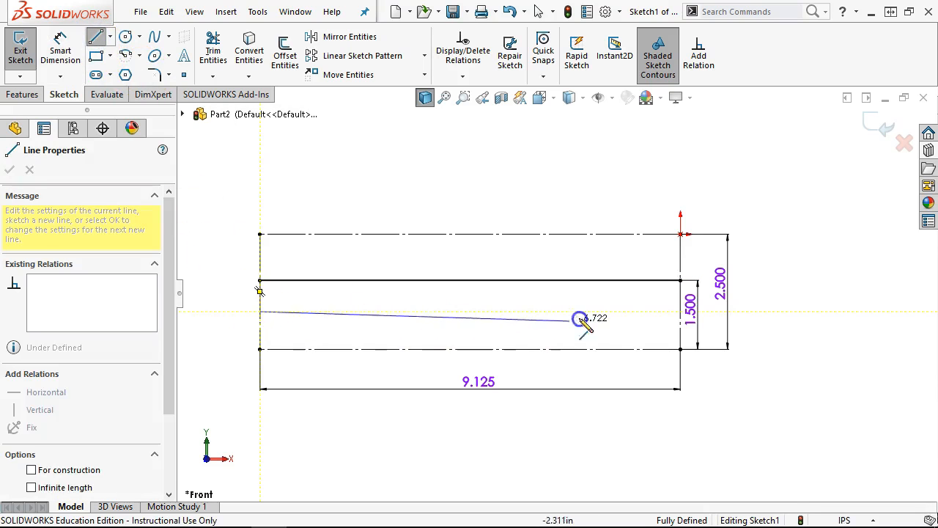
{"action": "left_click", "coordinate": [680, 311]}
{"action": "right_click", "coordinate": [560, 144]}
{"action": "left_click", "coordinate": [703, 123]}
{"action": "left_click", "coordinate": [595, 280]}
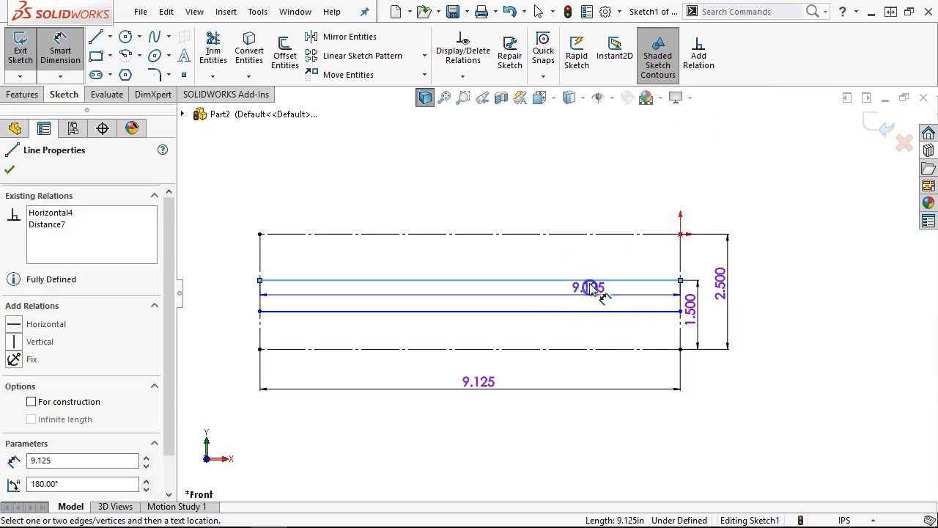
{"action": "left_click", "coordinate": [591, 312]}
{"action": "left_click", "coordinate": [601, 299]}
{"action": "key", "text": "Return"}
{"action": "left_click", "coordinate": [571, 299]}
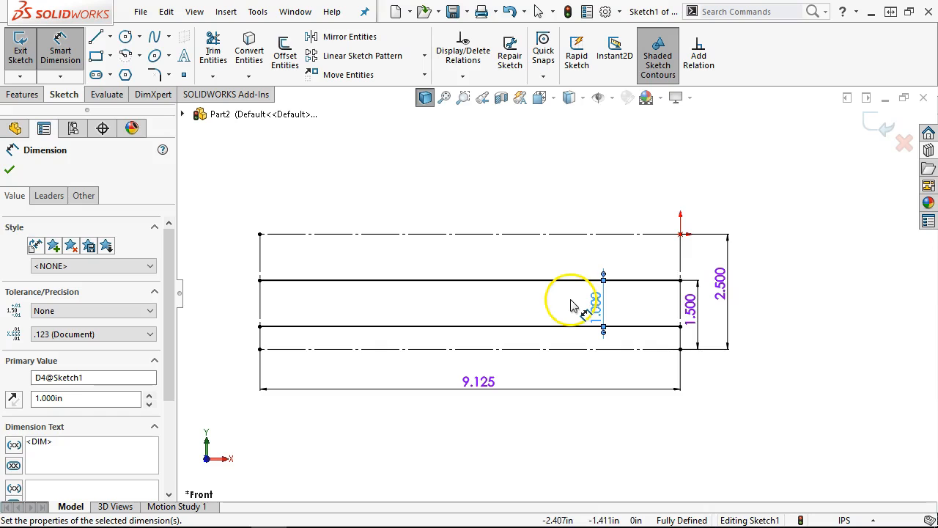
{"action": "left_click", "coordinate": [430, 303]}
{"action": "right_click", "coordinate": [347, 174]}
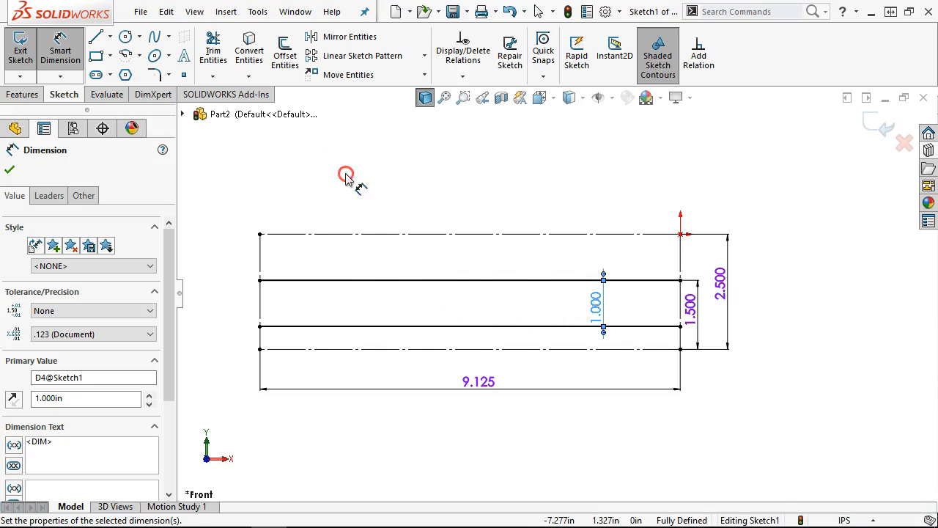
{"action": "left_click", "coordinate": [393, 221]}
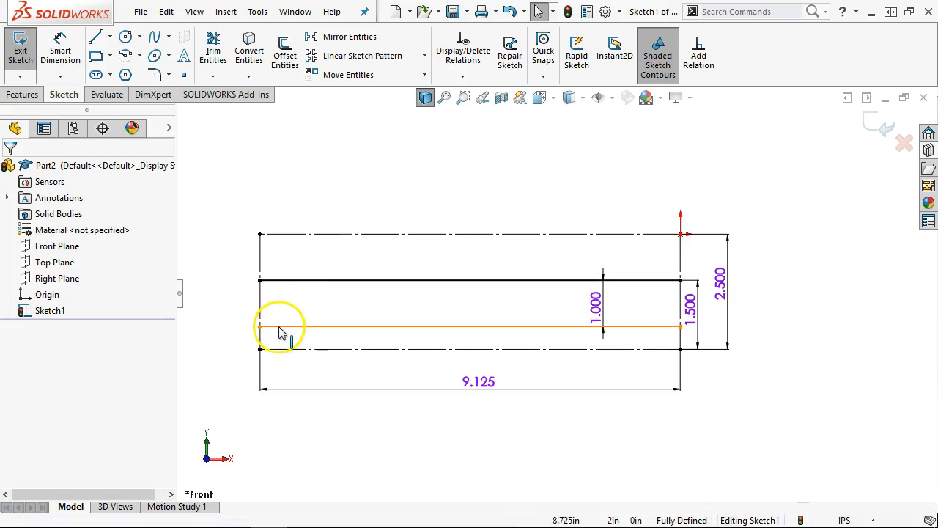
{"action": "left_click_drag", "start_coordinate": [937, 3], "coordinate": [580, 56]}
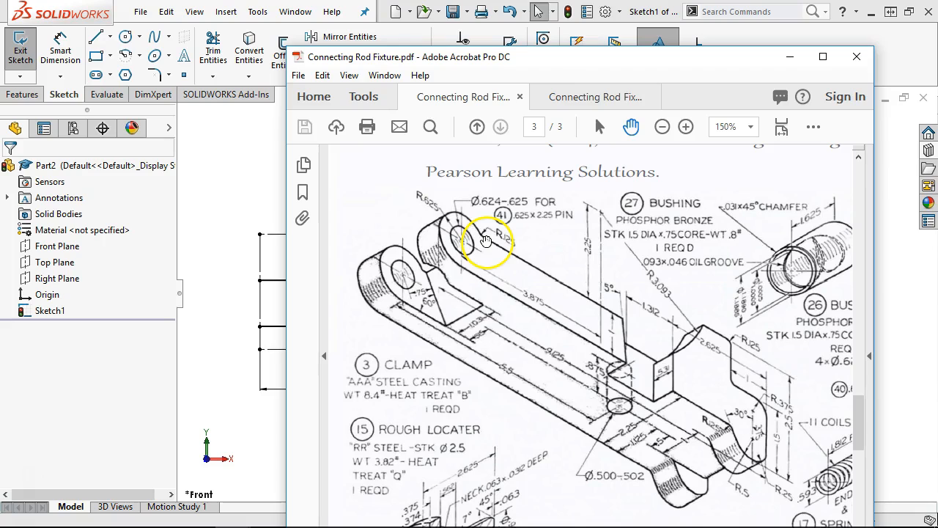
{"action": "mouse_move", "coordinate": [554, 57]}
{"action": "left_mouse_down"}
{"action": "mouse_move", "coordinate": [590, 68]}
{"action": "mouse_move", "coordinate": [937, 74]}
{"action": "left_mouse_up"}
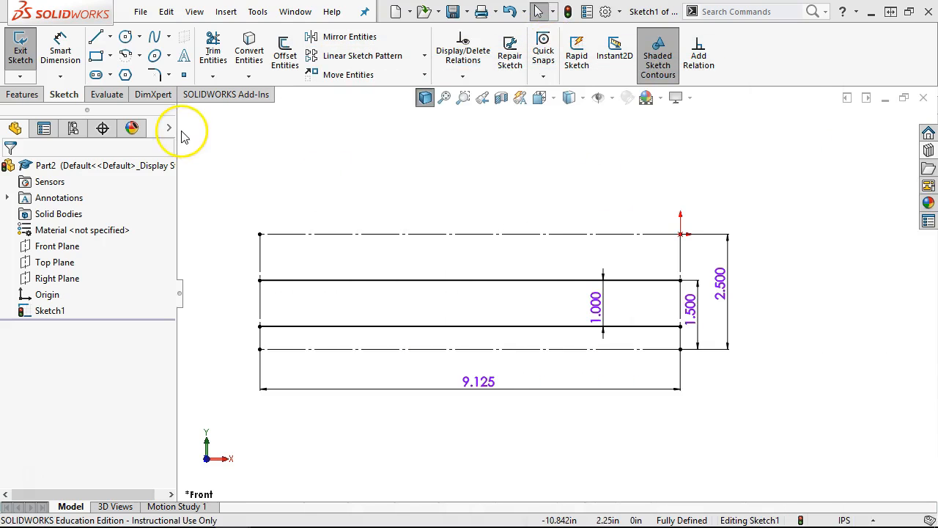
- Draw a tangent arc from the lower line's left end to the upper line, centred on the vertical centreline
{"action": "left_click", "coordinate": [139, 55]}
{"action": "left_click", "coordinate": [143, 90]}
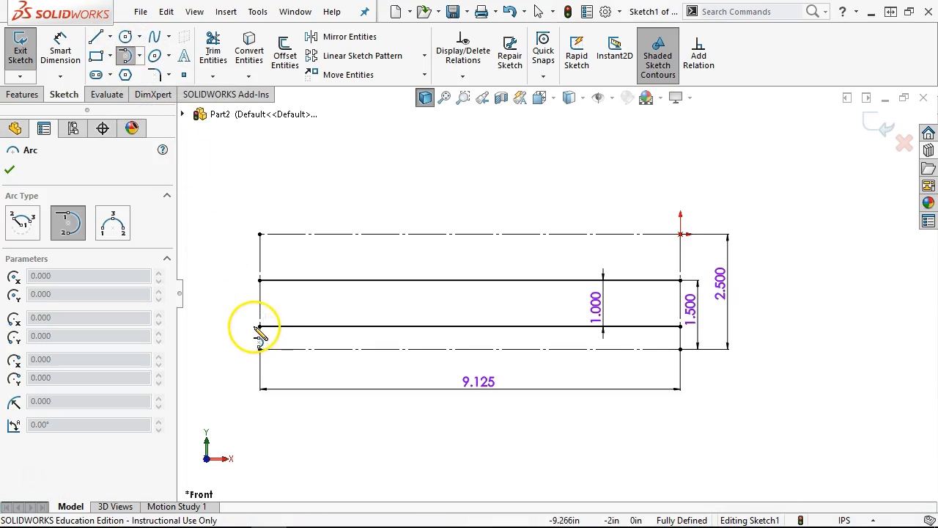
{"action": "left_click", "coordinate": [260, 325]}
{"action": "left_click", "coordinate": [291, 279]}
{"action": "key", "text": "Escape"}
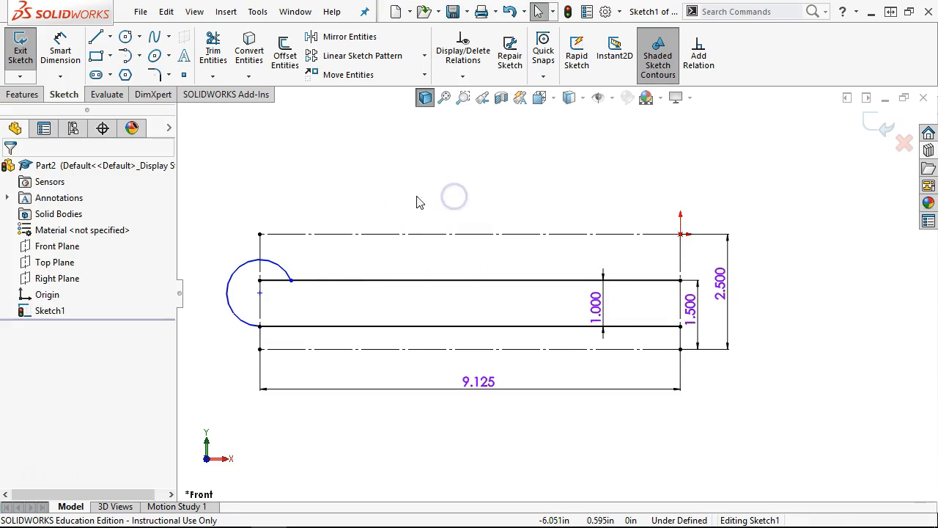
{"action": "left_click", "coordinate": [260, 292]}
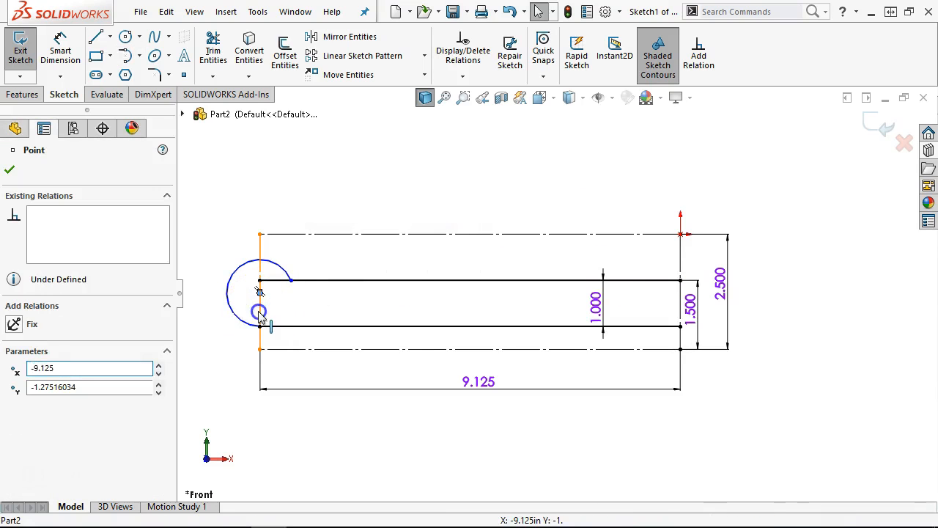
{"action": "left_click", "coordinate": [260, 313], "text": "ctrl"}
{"action": "left_click", "coordinate": [321, 245]}
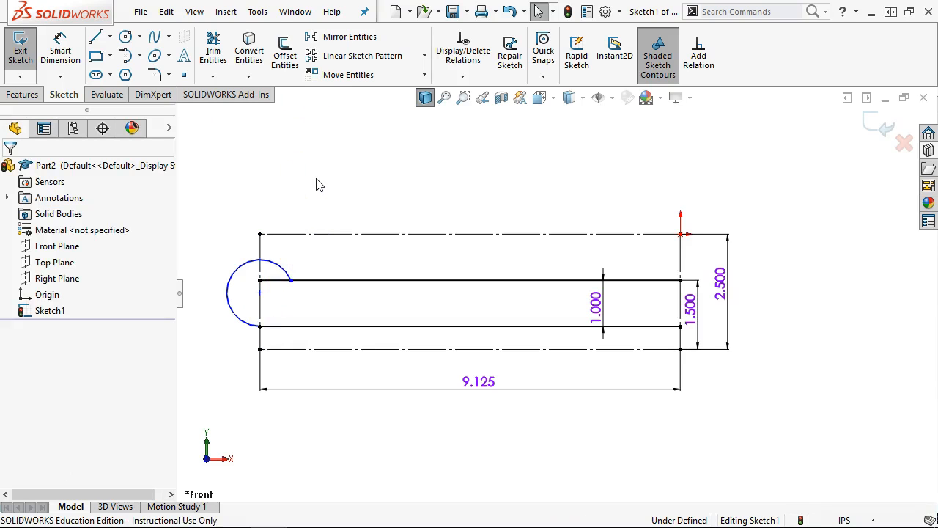
- Dimension the end arc to R0.625 and check where it meets the upper line
{"action": "left_click", "coordinate": [60, 53]}
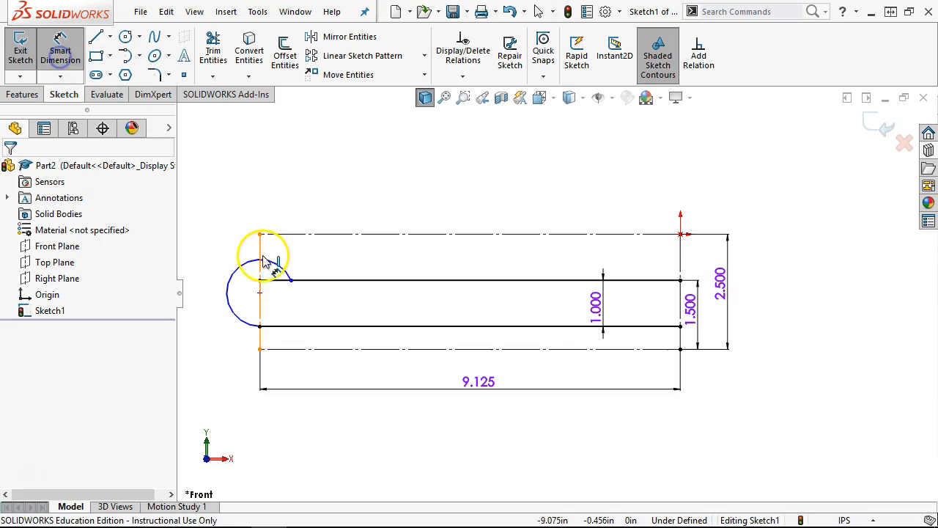
{"action": "left_click", "coordinate": [250, 268]}
{"action": "left_click", "coordinate": [232, 233]}
{"action": "type", "text": "."}
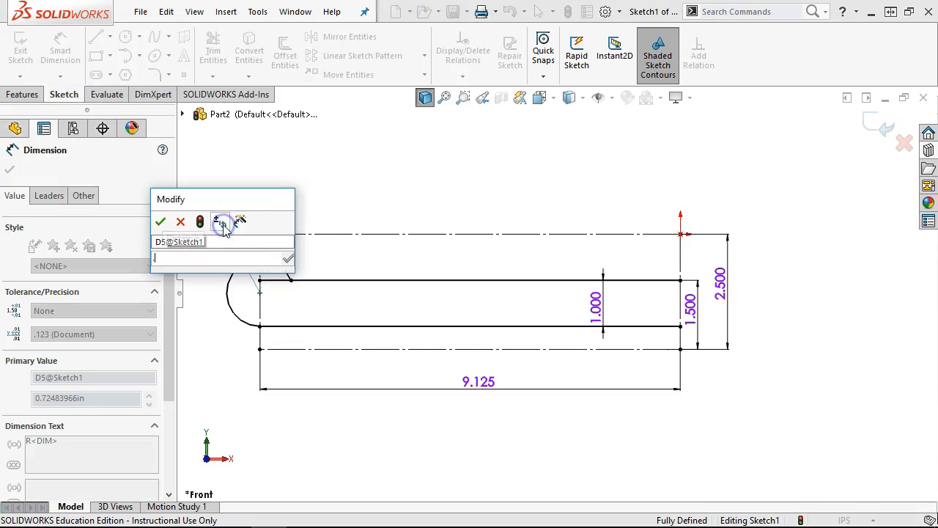
{"action": "type", "text": "625"}
{"action": "key", "text": "Return"}
{"action": "right_click", "coordinate": [356, 193]}
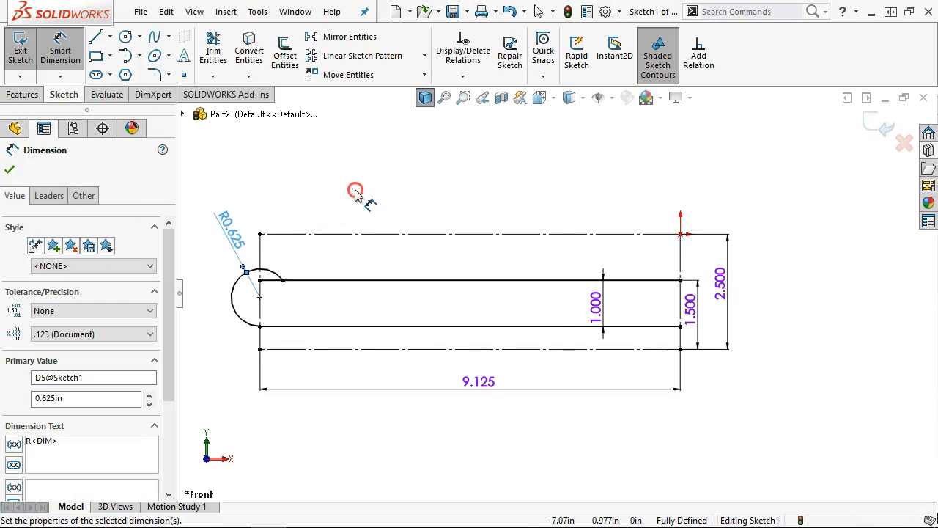
{"action": "left_click", "coordinate": [399, 236]}
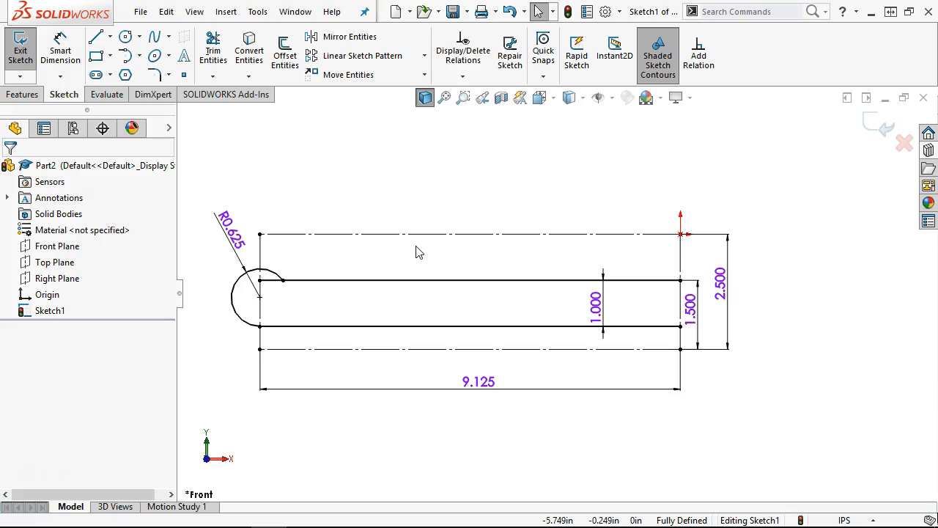
{"action": "left_click", "coordinate": [283, 280]}
{"action": "left_click", "coordinate": [304, 258]}
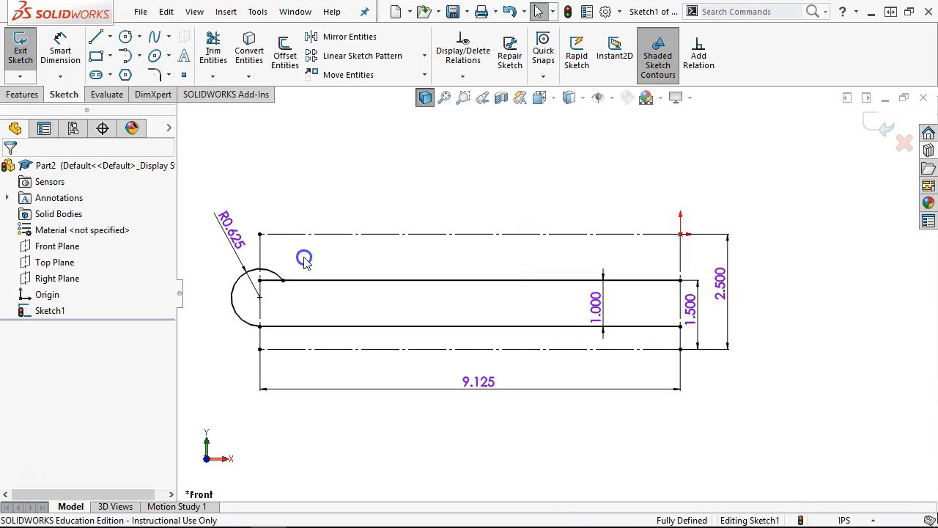
{"action": "left_click", "coordinate": [94, 39]}
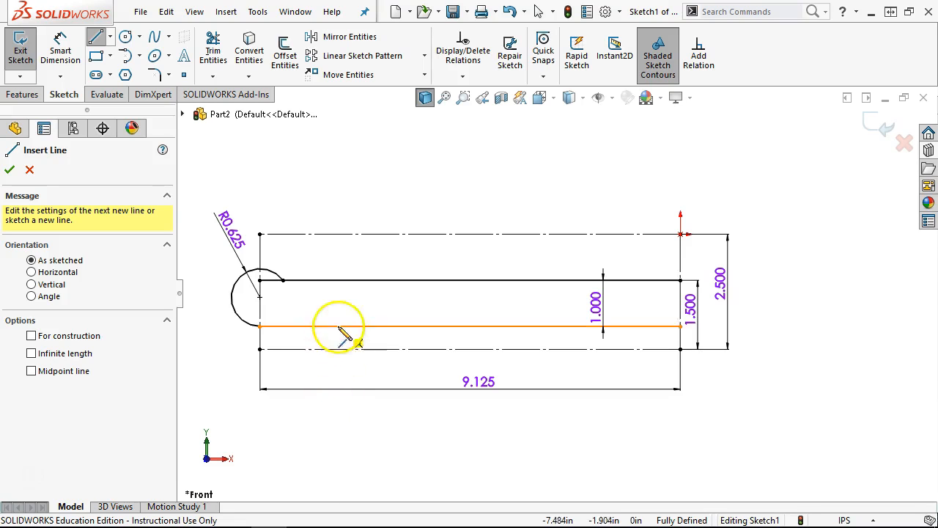
- Draw a slanted line from the top slot edge to the bottom edge at 60° to the bottom line
{"action": "left_click", "coordinate": [318, 280]}
{"action": "left_click", "coordinate": [342, 326]}
{"action": "right_click", "coordinate": [445, 199]}
{"action": "left_click", "coordinate": [593, 175]}
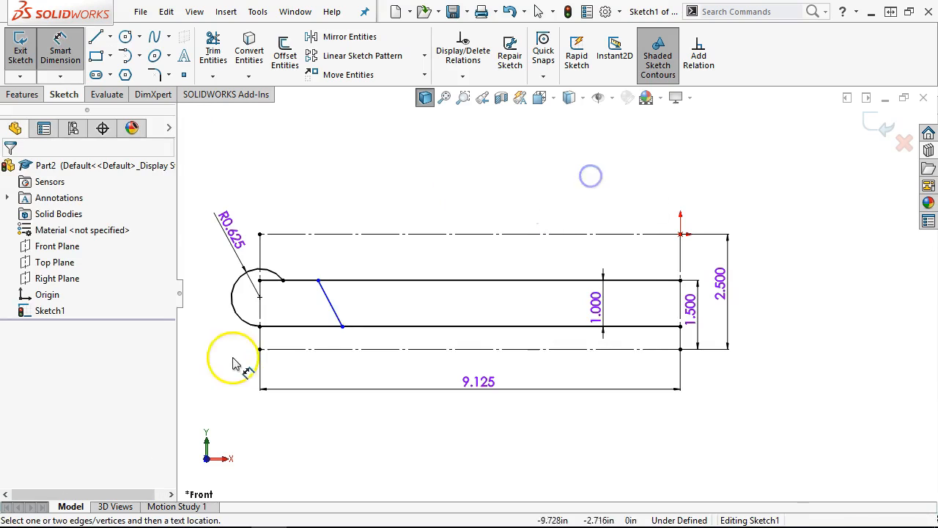
{"action": "left_click", "coordinate": [326, 327]}
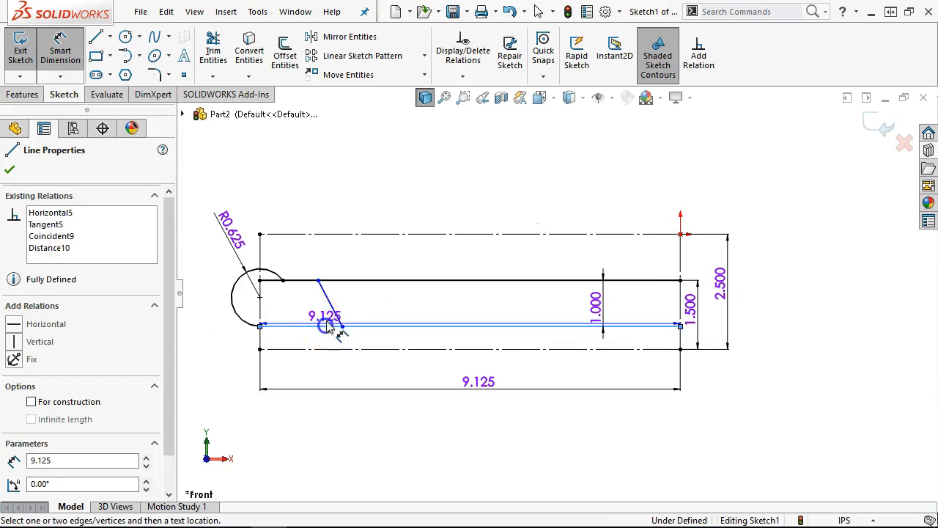
{"action": "left_click", "coordinate": [334, 316]}
{"action": "left_click", "coordinate": [310, 313]}
{"action": "type", "text": "60"}
{"action": "key", "text": "Return"}
- Dimension the slanted line 0.750 from the end arc's centre
{"action": "scroll", "coordinate": [309, 309], "scroll_direction": "down", "scroll_amount": 3}
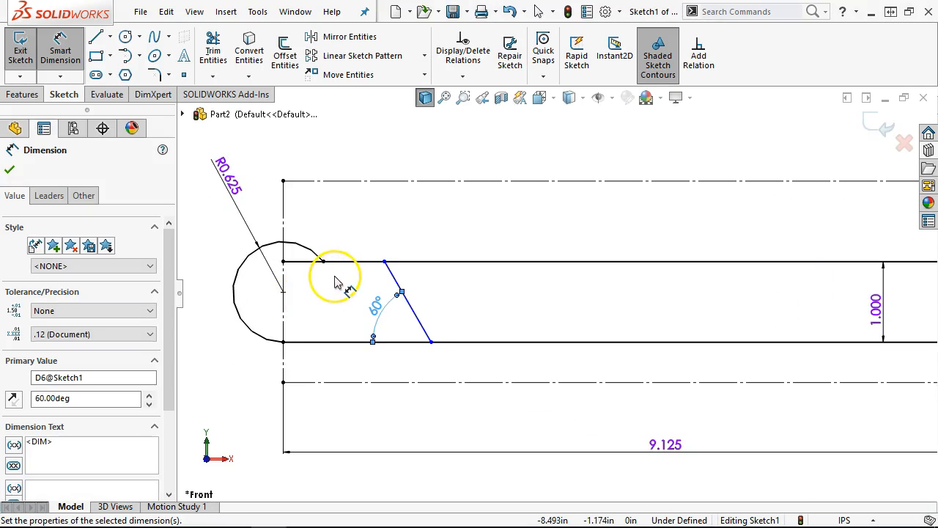
{"action": "left_click", "coordinate": [310, 245]}
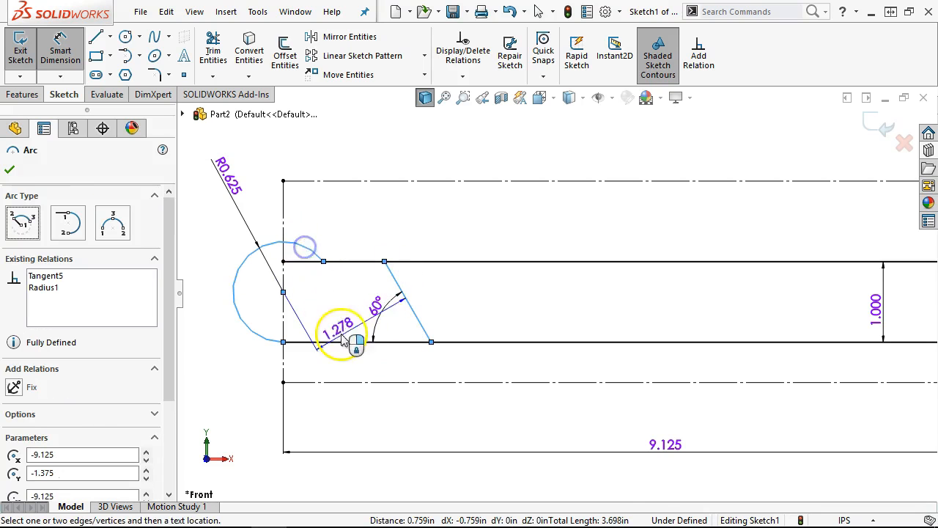
{"action": "left_click", "coordinate": [391, 396]}
{"action": "type", "text": ".75"}
{"action": "key", "text": "Return"}
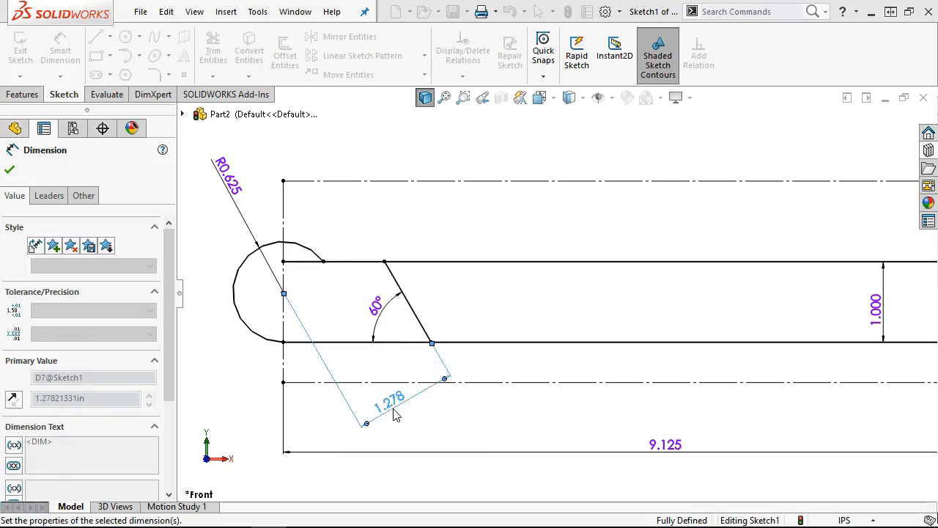
{"action": "right_click", "coordinate": [438, 231]}
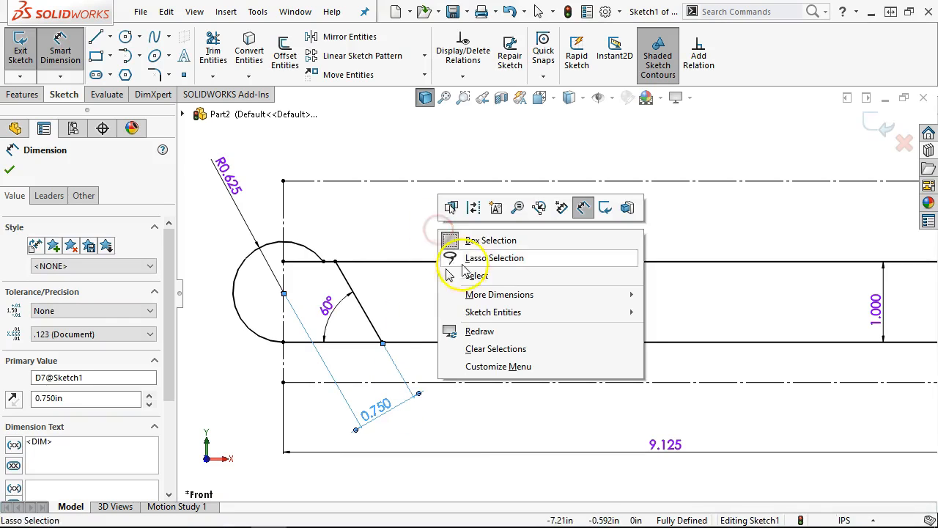
{"action": "left_click", "coordinate": [476, 275]}
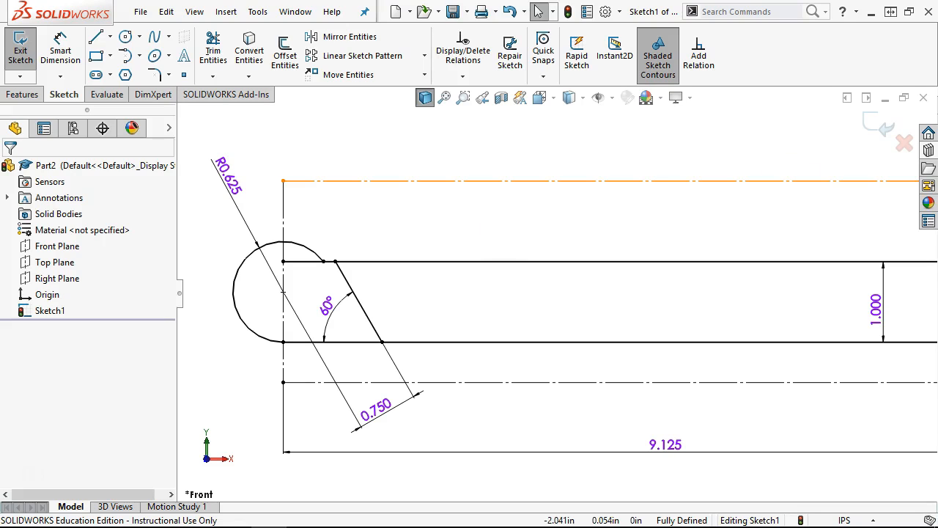
{"action": "left_click_drag", "start_coordinate": [937, 4], "coordinate": [403, 6]}
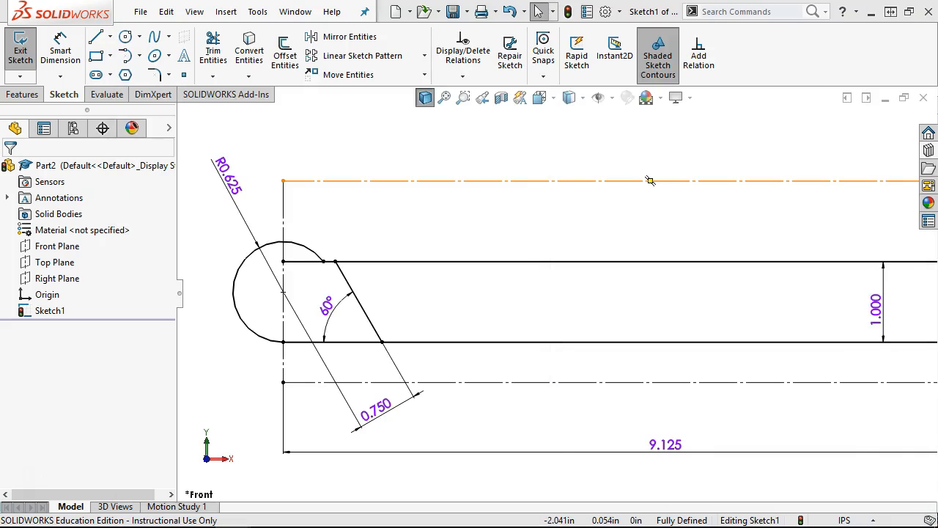
- Draw a large circle with its centre above the slot
{"action": "left_click", "coordinate": [126, 36]}
{"action": "key", "text": "z"}
{"action": "key", "text": "z"}
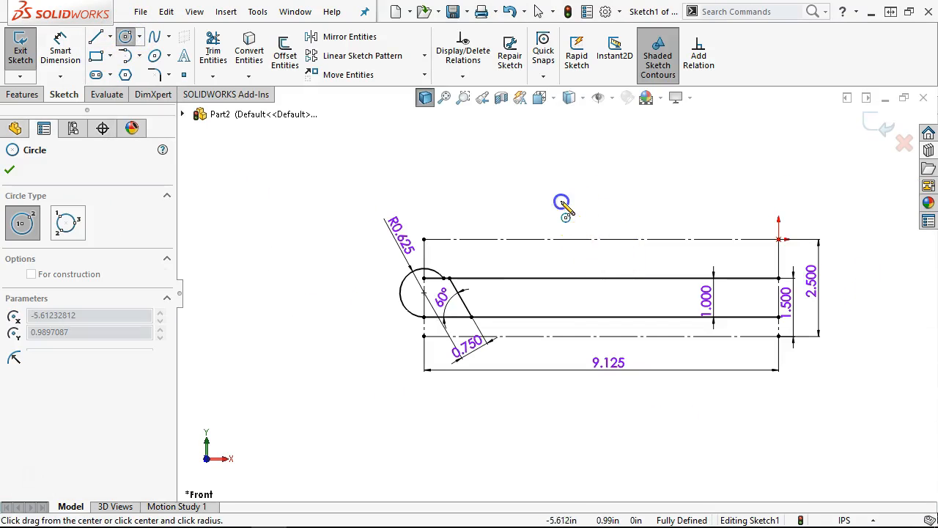
{"action": "left_click", "coordinate": [561, 200]}
{"action": "left_click", "coordinate": [635, 287]}
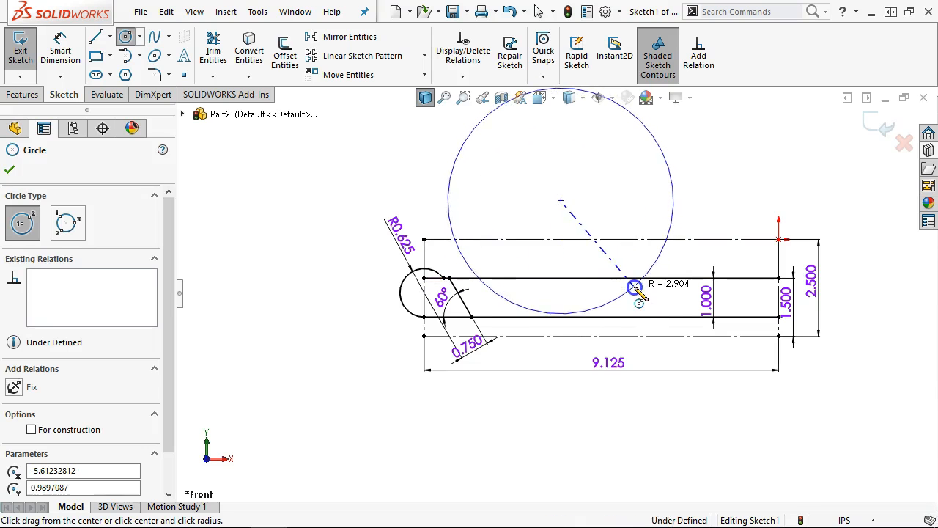
{"action": "right_click", "coordinate": [706, 168]}
{"action": "left_click", "coordinate": [848, 144]}
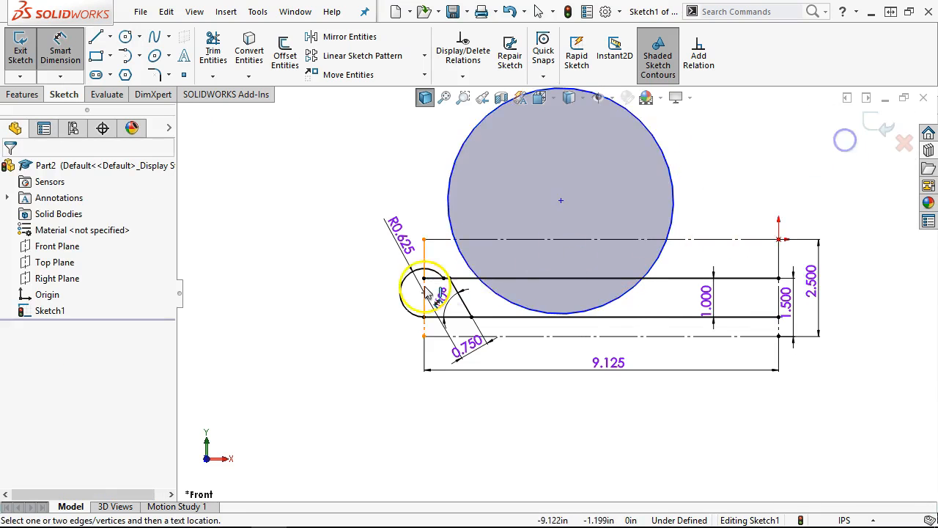
{"action": "scroll", "coordinate": [418, 293], "scroll_direction": "down", "scroll_amount": 4}
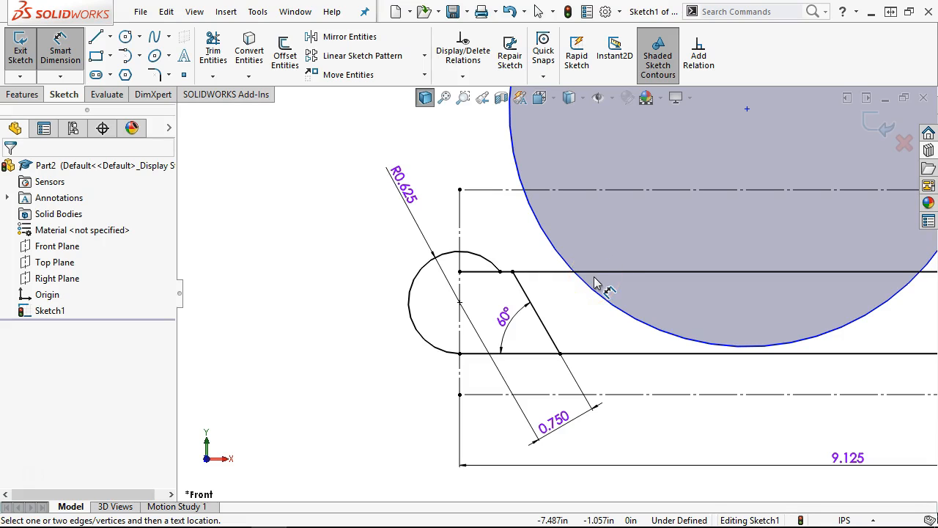
- Locate the circle centre 3.875 across from the end-arc centre and 2.250 up from the centreline
{"action": "left_click", "coordinate": [487, 258]}
{"action": "left_click", "coordinate": [549, 244]}
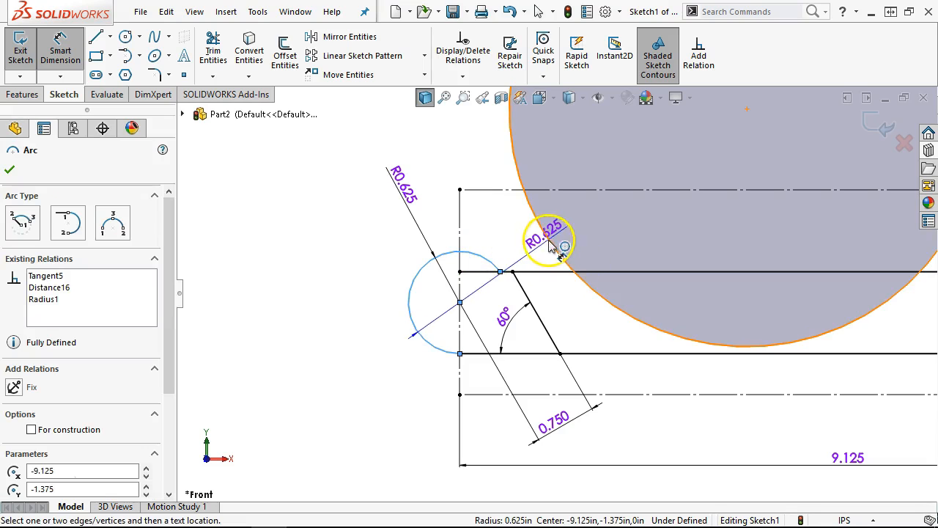
{"action": "left_click", "coordinate": [550, 244]}
{"action": "left_click", "coordinate": [584, 478]}
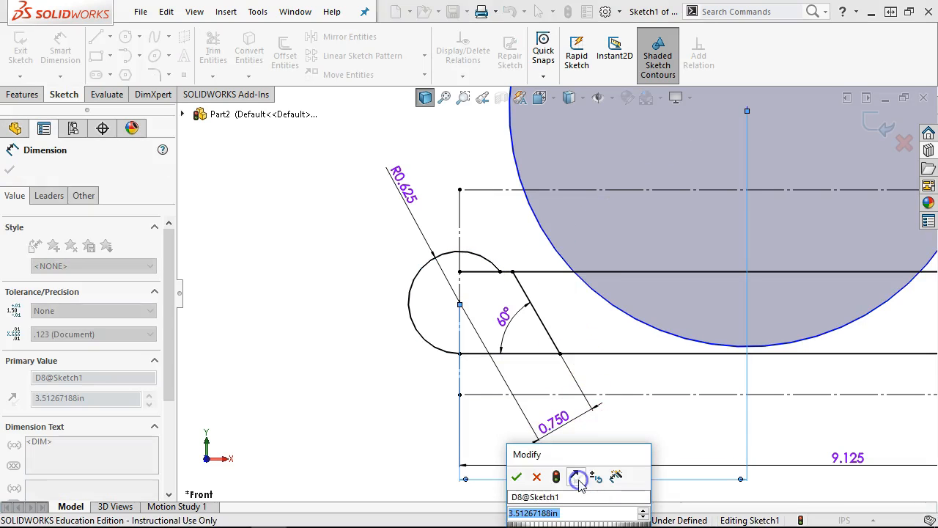
{"action": "type", "text": "3.875"}
{"action": "key", "text": "Return"}
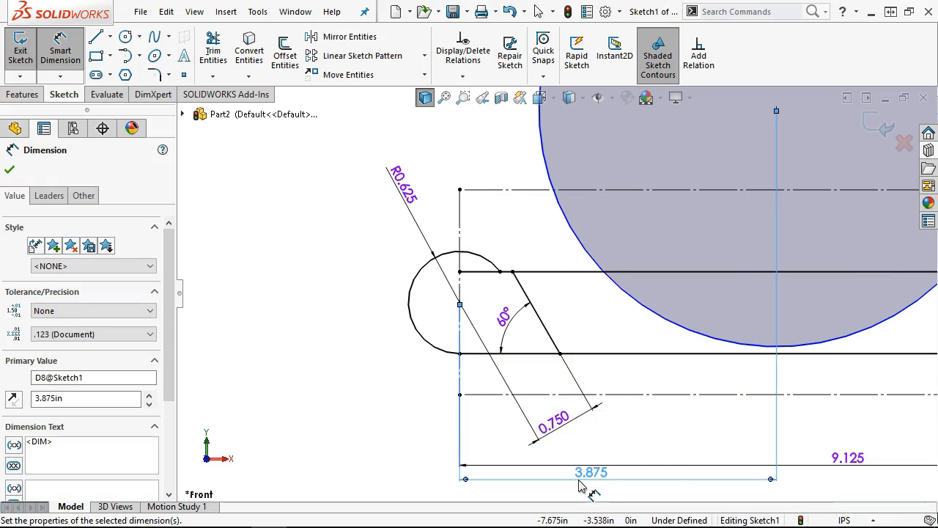
{"action": "scroll", "coordinate": [773, 319], "scroll_direction": "up", "scroll_amount": 2}
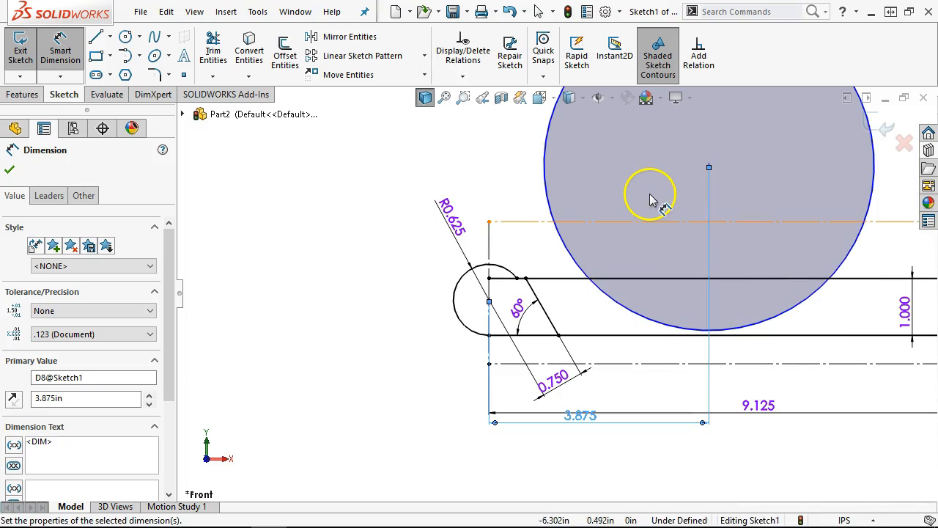
{"action": "left_click", "coordinate": [573, 282]}
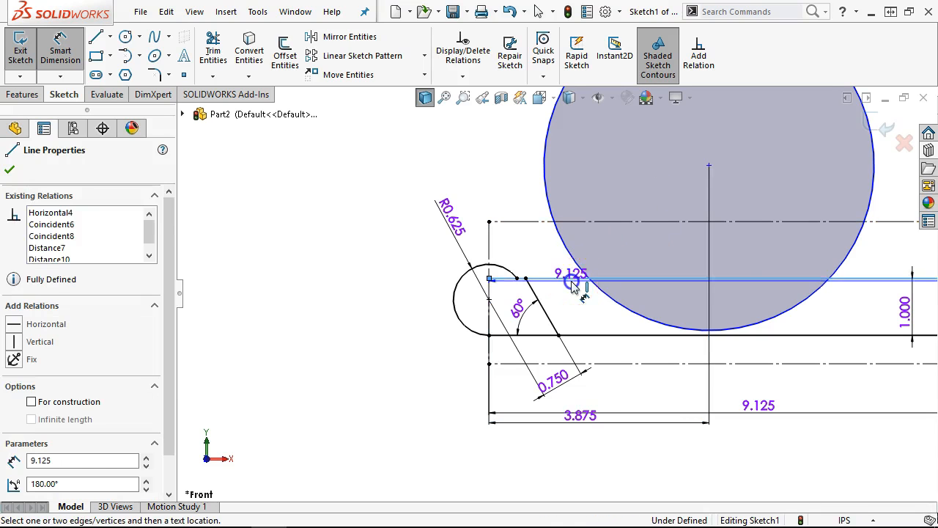
{"action": "left_click", "coordinate": [546, 189]}
{"action": "left_click", "coordinate": [369, 189]}
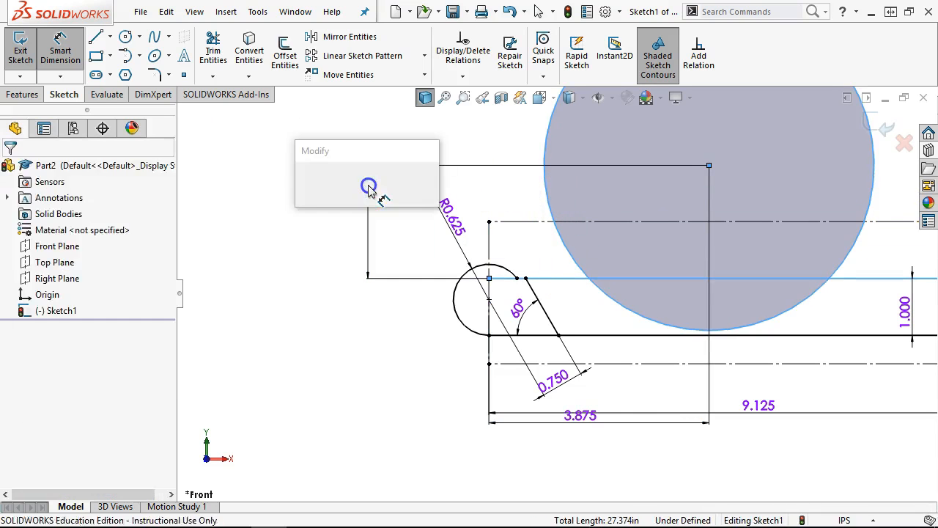
{"action": "type", "text": "2.25"}
{"action": "key", "text": "Return"}
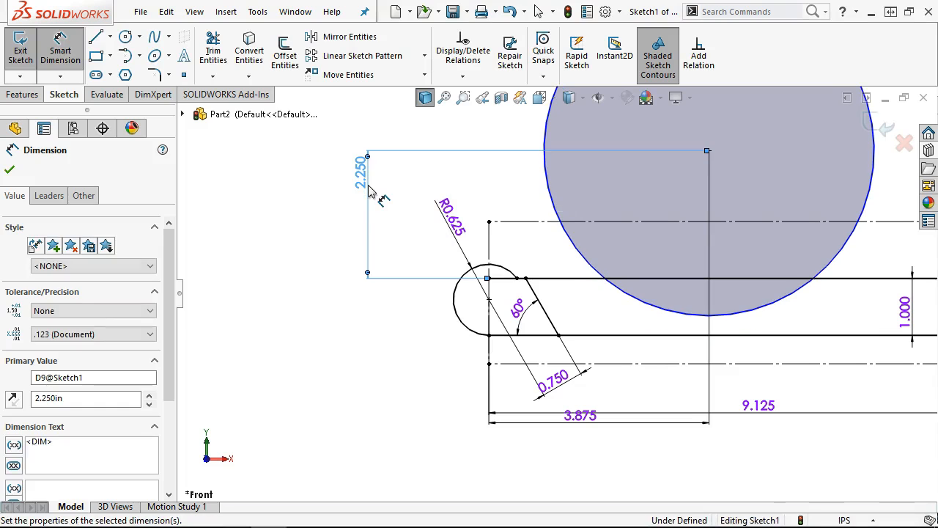
- Dimension the circle as a radius via the Leaders options and set it to R3.093
{"action": "key", "text": "f"}
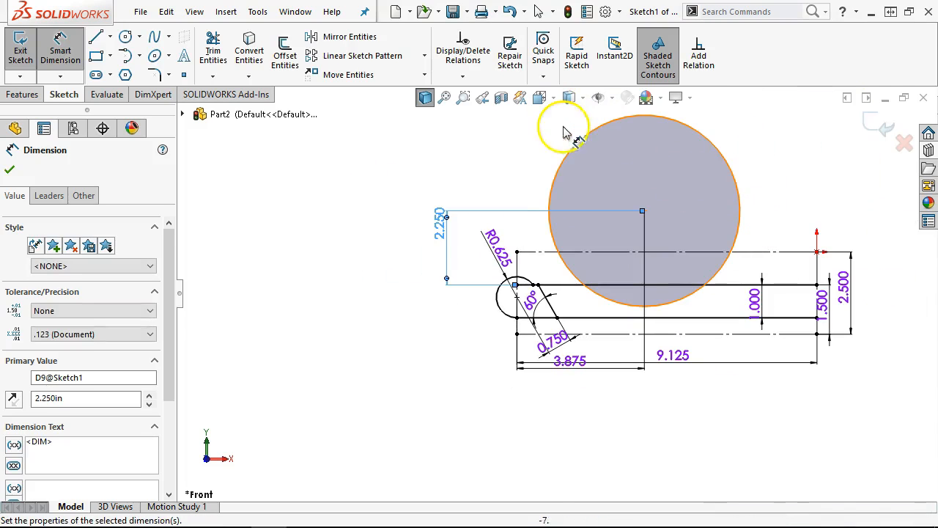
{"action": "left_click", "coordinate": [572, 160]}
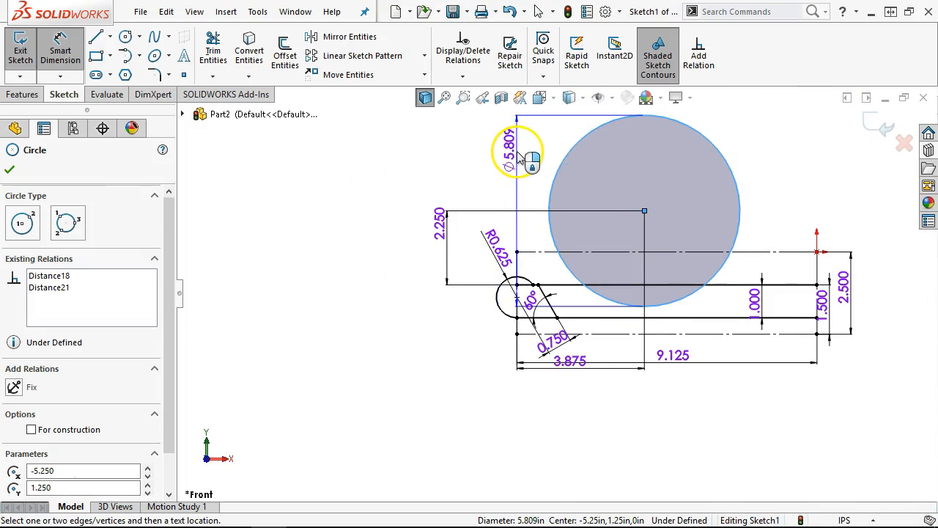
{"action": "scroll", "coordinate": [520, 157], "scroll_direction": "up", "scroll_amount": 1}
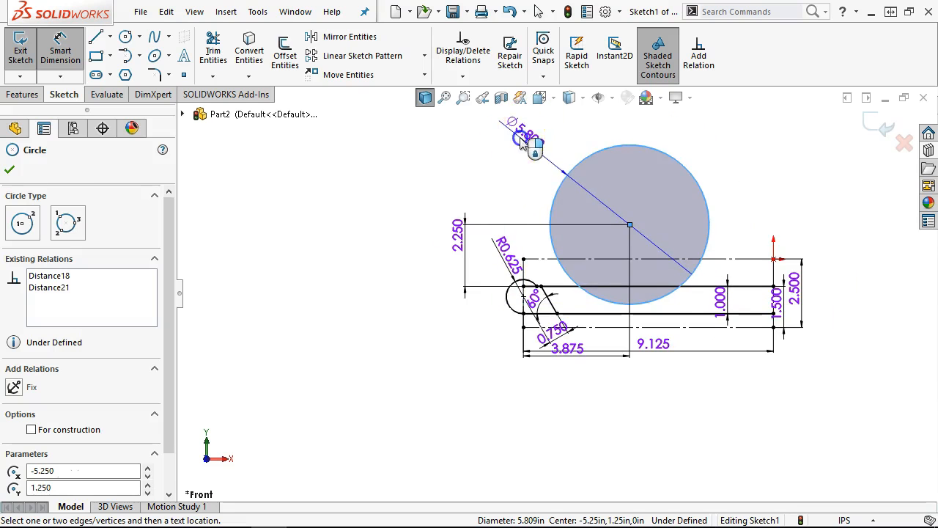
{"action": "left_click", "coordinate": [521, 143]}
{"action": "left_click", "coordinate": [457, 134]}
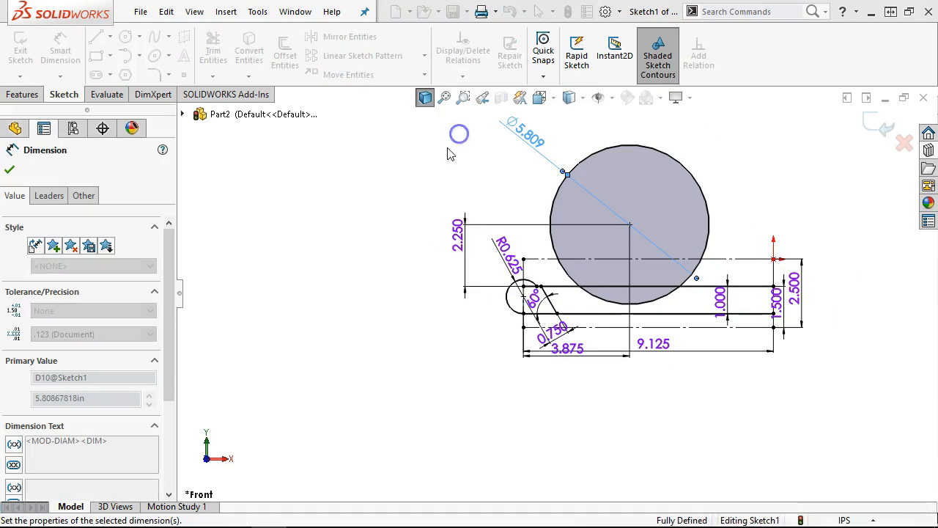
{"action": "left_click", "coordinate": [42, 198]}
{"action": "left_click", "coordinate": [38, 291]}
{"action": "left_click", "coordinate": [514, 152]}
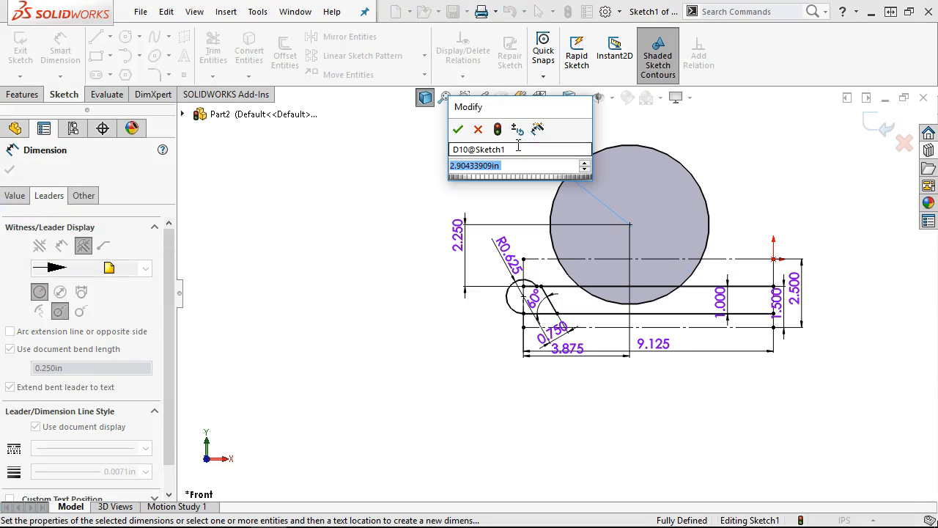
{"action": "type", "text": "3.093"}
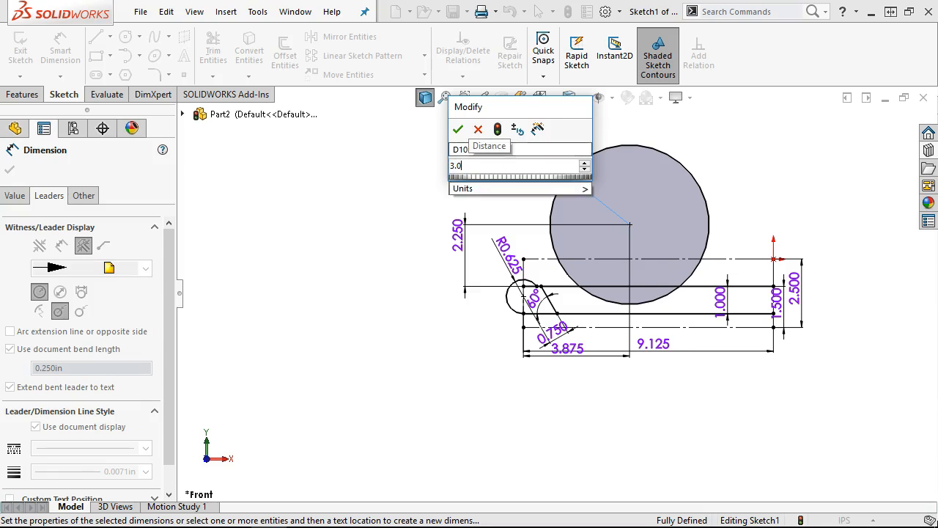
{"action": "key", "text": "Return"}
{"action": "left_click", "coordinate": [489, 150]}
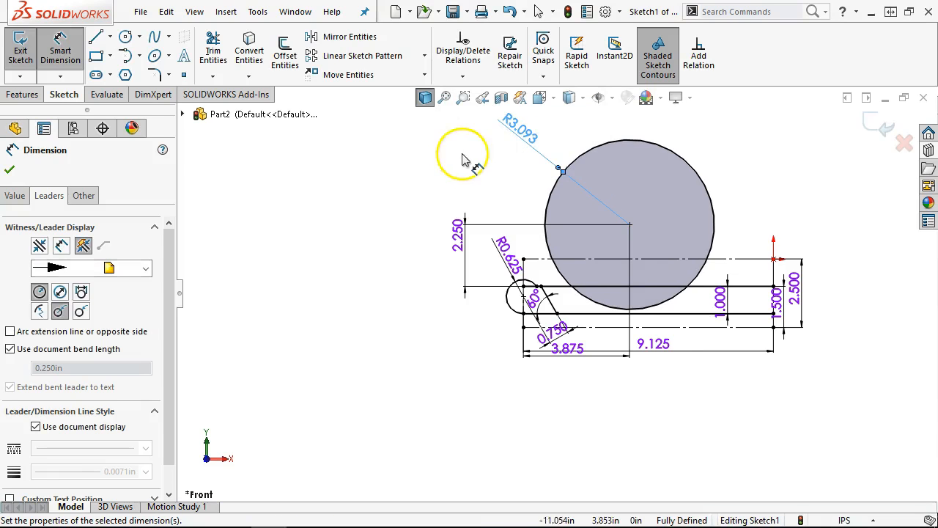
{"action": "left_click", "coordinate": [10, 170]}
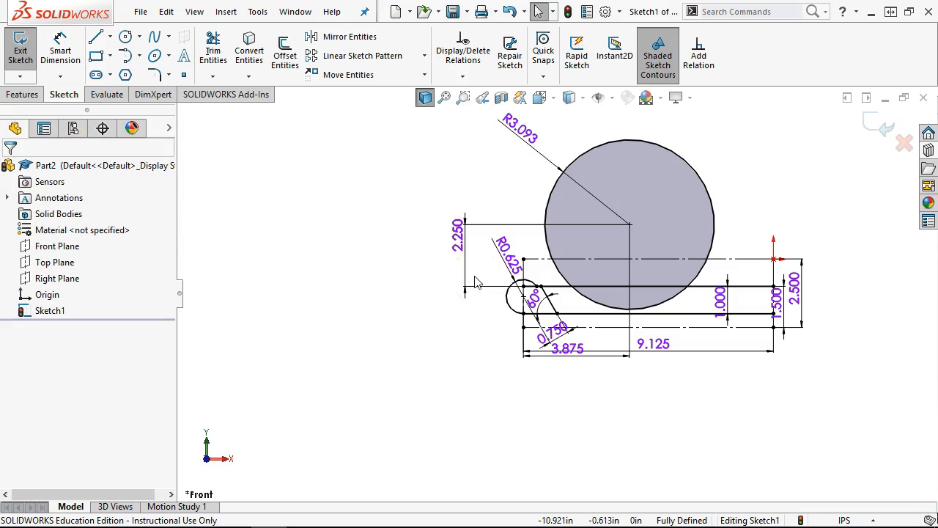
- Turn off Shaded Sketch Contours so the circle shows without fill
{"action": "scroll", "coordinate": [718, 143], "scroll_direction": "down", "scroll_amount": 2}
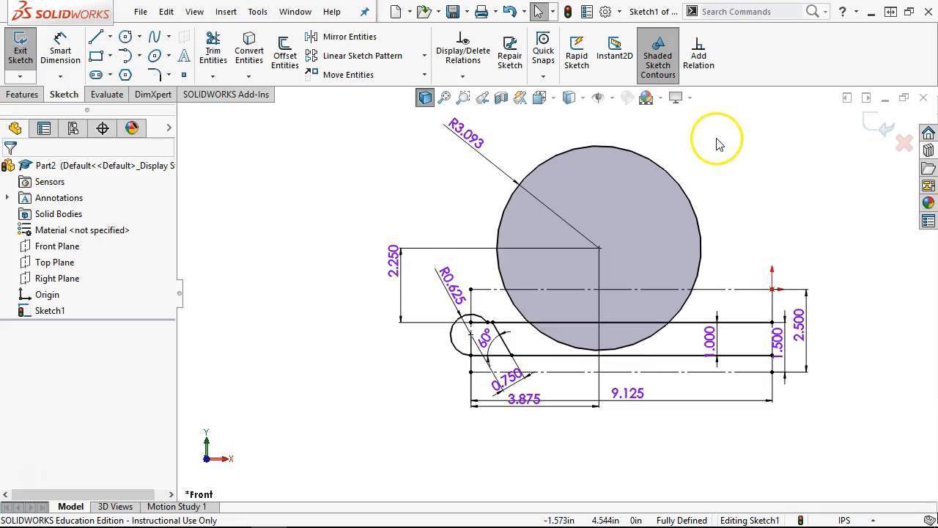
{"action": "scroll", "coordinate": [716, 143], "scroll_direction": "down", "scroll_amount": 1}
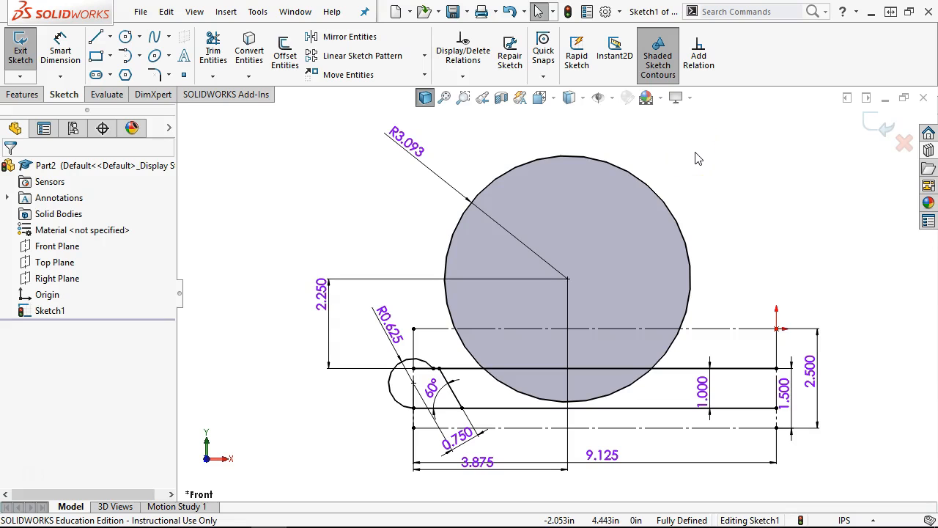
{"action": "scroll", "coordinate": [705, 378], "scroll_direction": "up", "scroll_amount": 2}
{"action": "scroll", "coordinate": [698, 386], "scroll_direction": "down", "scroll_amount": 2}
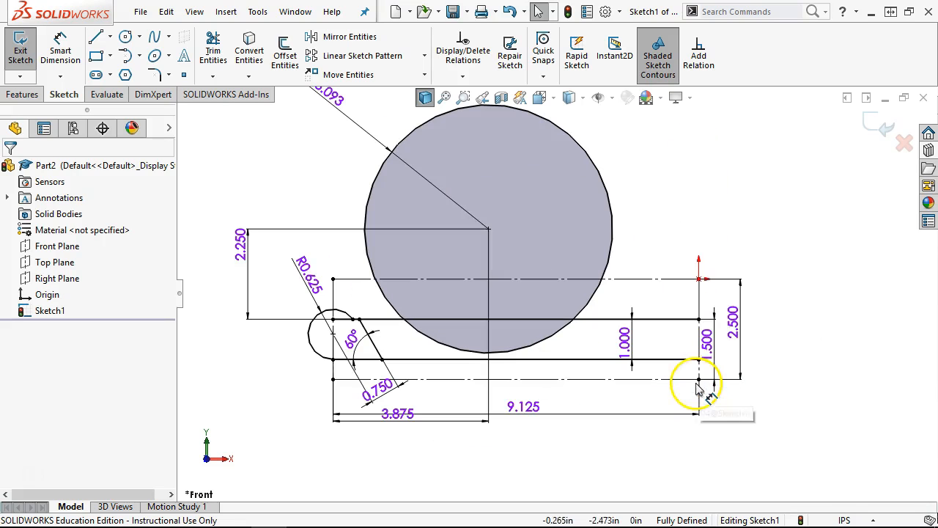
{"action": "right_click", "coordinate": [699, 209]}
{"action": "left_click", "coordinate": [657, 55]}
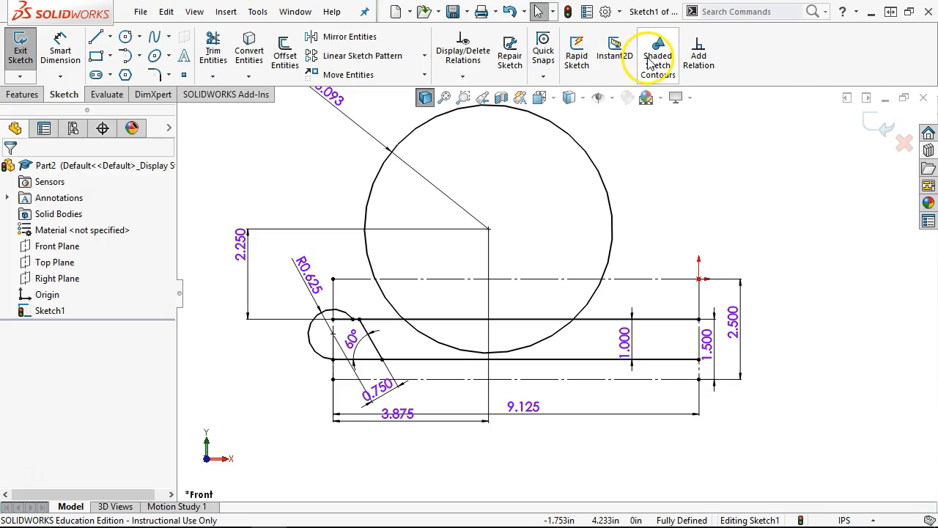
- Sketch a horizontal line from the circle along the upper centreline, then down to the bar's top edge
{"action": "left_click", "coordinate": [689, 164]}
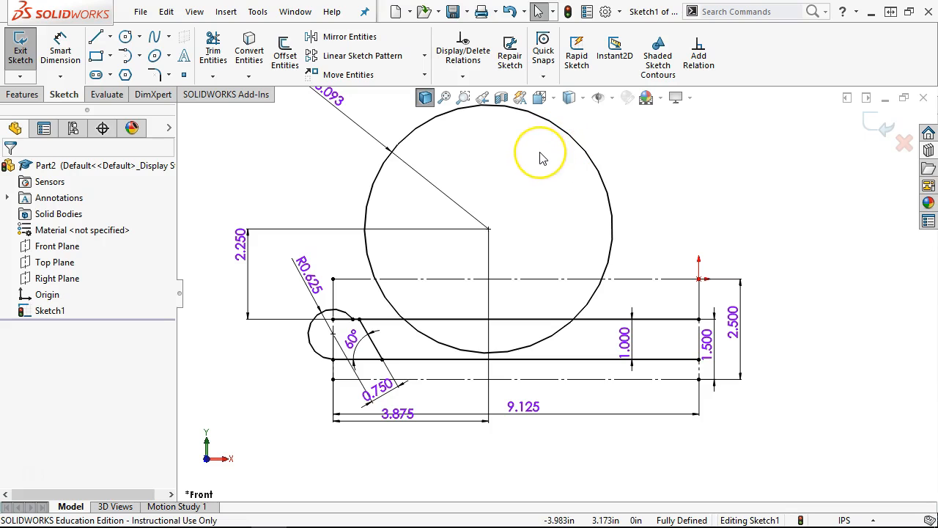
{"action": "left_click", "coordinate": [98, 37]}
{"action": "scroll", "coordinate": [647, 319], "scroll_direction": "down", "scroll_amount": 2}
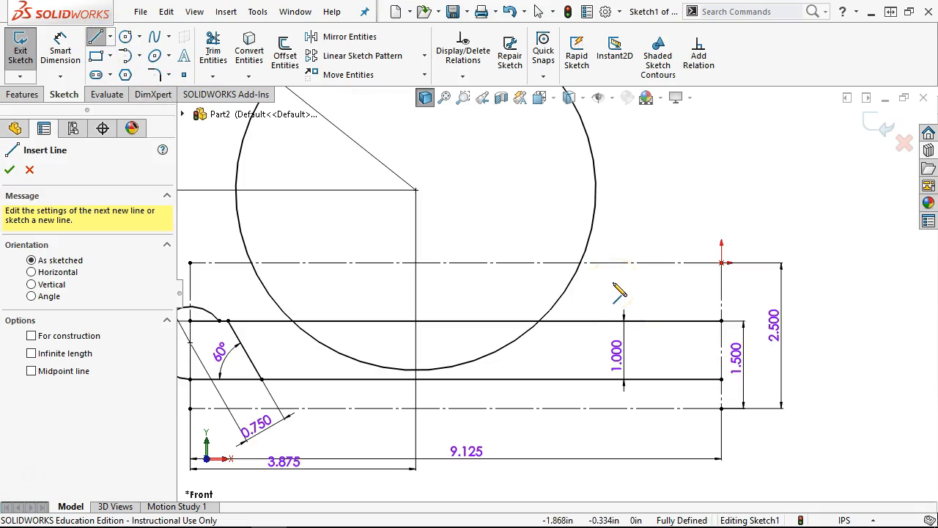
{"action": "left_click", "coordinate": [583, 263]}
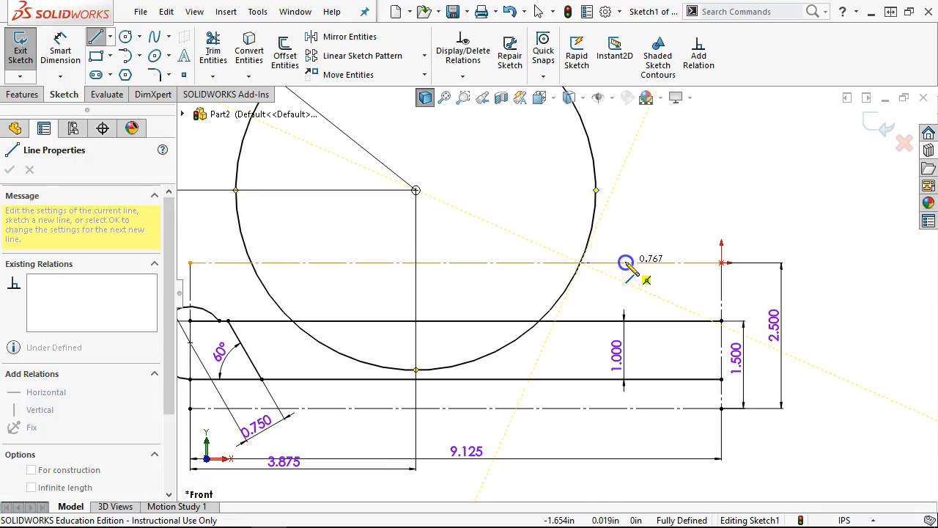
{"action": "left_click", "coordinate": [630, 262]}
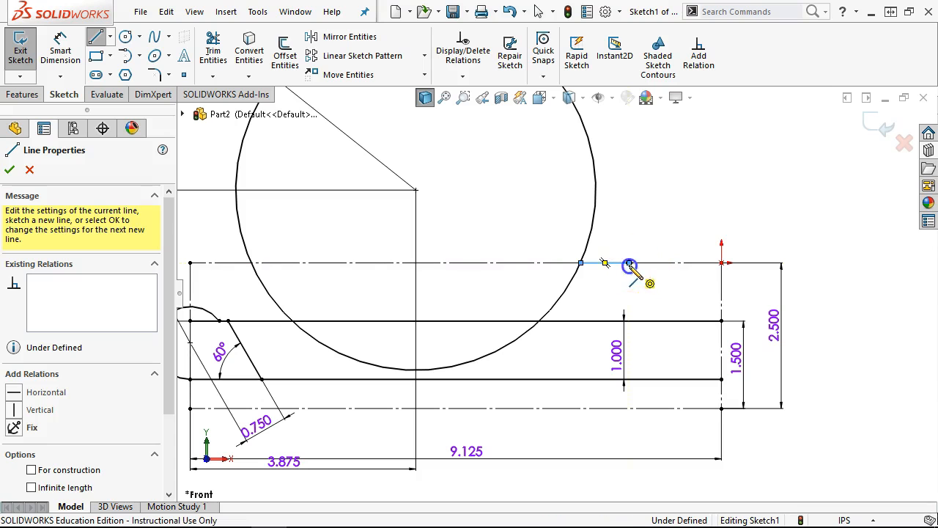
{"action": "left_click", "coordinate": [630, 320]}
- Dimension the new vertical line 1.000 from the bar's right end
{"action": "right_click", "coordinate": [682, 203]}
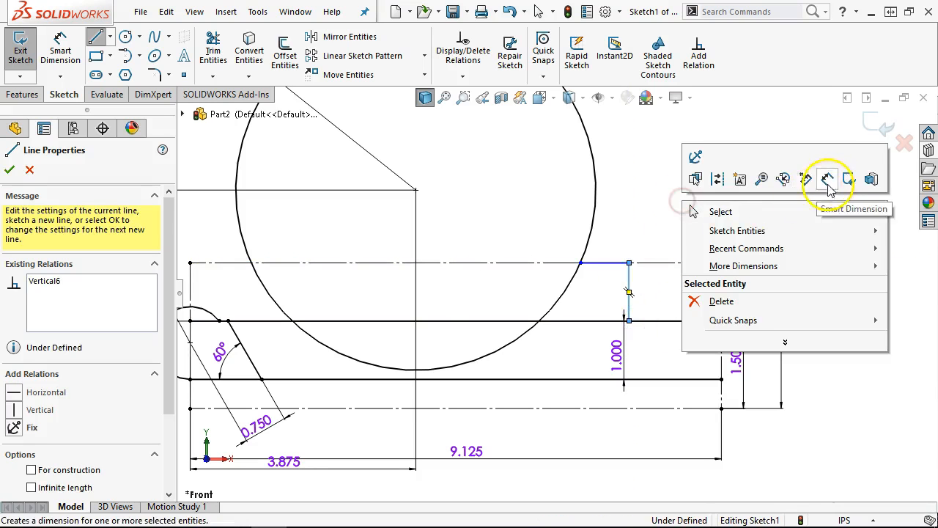
{"action": "left_click", "coordinate": [821, 181]}
{"action": "left_click", "coordinate": [721, 293]}
{"action": "left_click", "coordinate": [629, 293]}
{"action": "left_click", "coordinate": [670, 228]}
{"action": "type", "text": "1."}
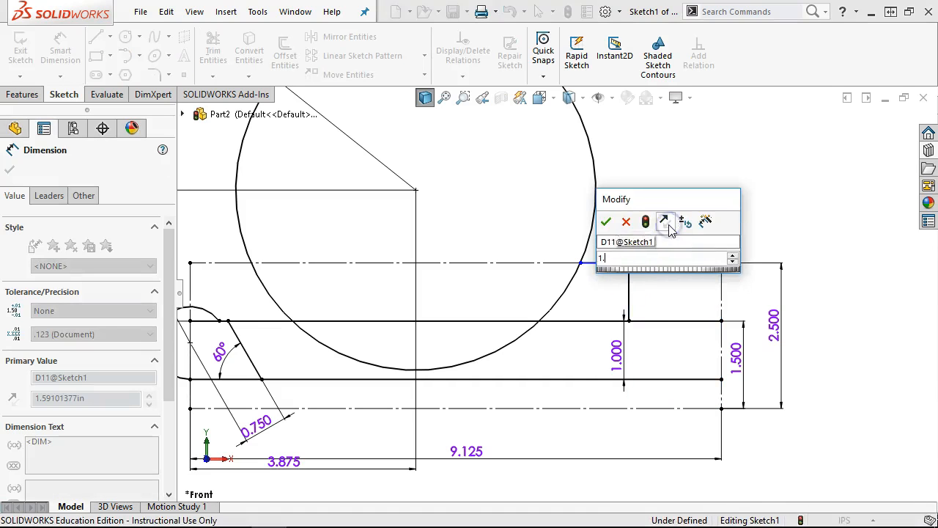
{"action": "key", "text": "Return"}
{"action": "right_click", "coordinate": [678, 184]}
{"action": "left_click", "coordinate": [743, 217]}
- Settle the line's left end on the circle and make the new top line horizontal
{"action": "left_click", "coordinate": [673, 271]}
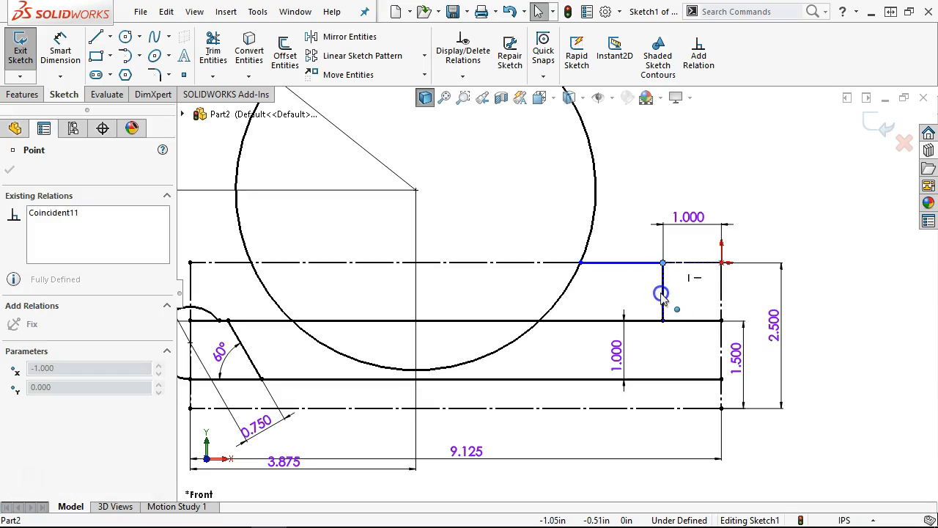
{"action": "left_click_drag", "start_coordinate": [661, 293], "coordinate": [662, 269]}
{"action": "left_click", "coordinate": [623, 245]}
{"action": "mouse_move", "coordinate": [580, 262]}
{"action": "left_mouse_down"}
{"action": "mouse_move", "coordinate": [614, 224]}
{"action": "mouse_move", "coordinate": [587, 262]}
{"action": "left_mouse_up"}
{"action": "left_click", "coordinate": [608, 262]}
{"action": "left_click", "coordinate": [658, 200]}
{"action": "left_click", "coordinate": [636, 150]}
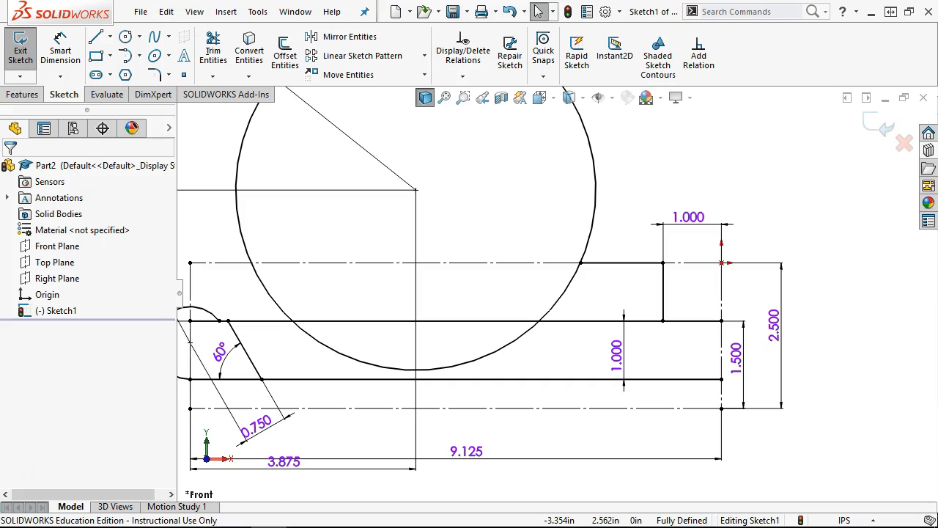
- Draw a line down from the bar's right end point, then exit the Line tool
{"action": "left_click", "coordinate": [95, 36]}
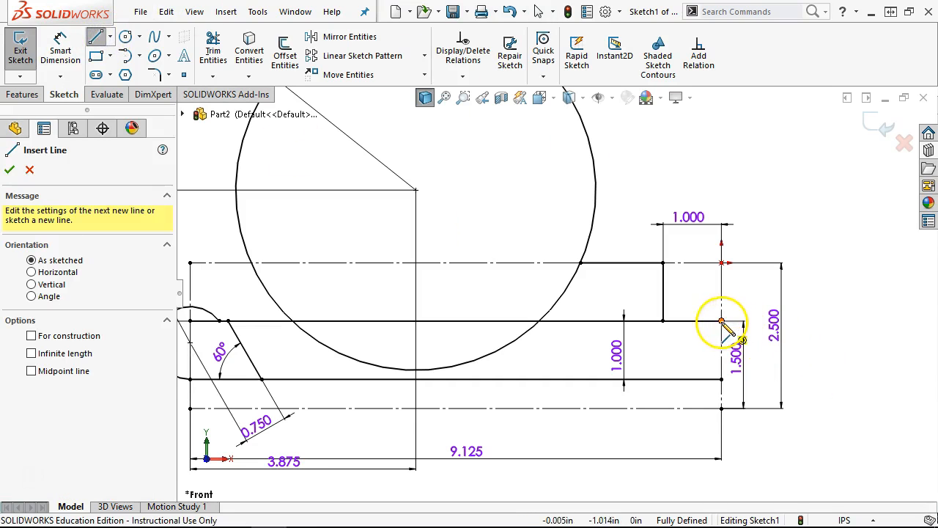
{"action": "left_click", "coordinate": [721, 320]}
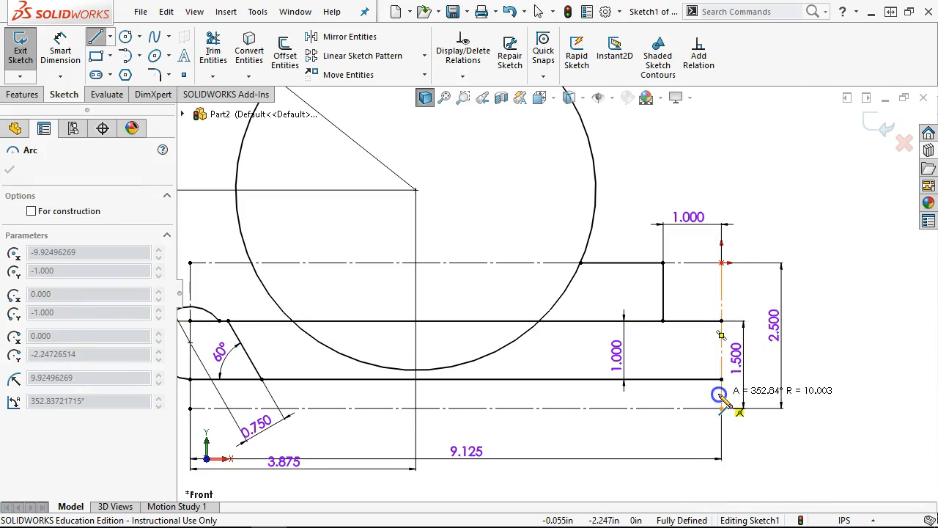
{"action": "double_click", "coordinate": [719, 396]}
{"action": "right_click", "coordinate": [823, 357]}
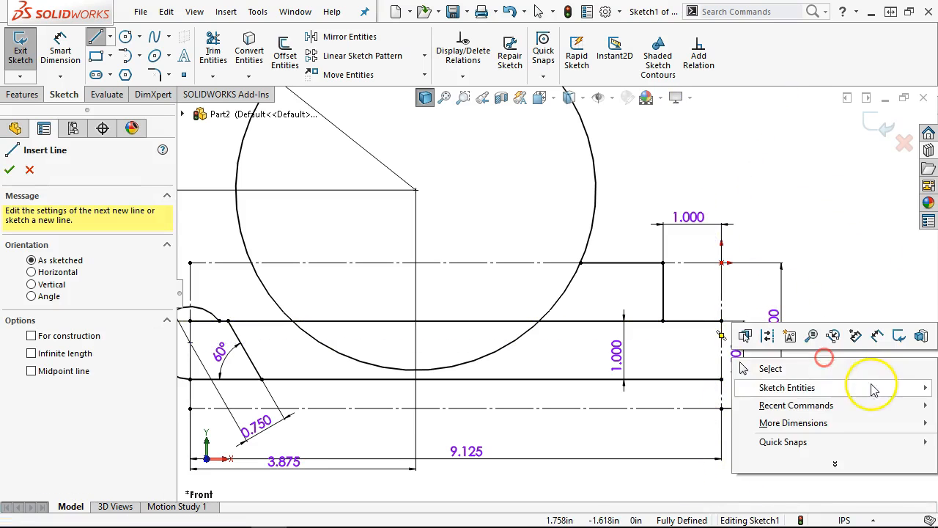
{"action": "left_click", "coordinate": [806, 368]}
- Fit the sketch to the view and bring the Connecting Rod Fixture drawing over it
{"action": "key", "text": "f"}
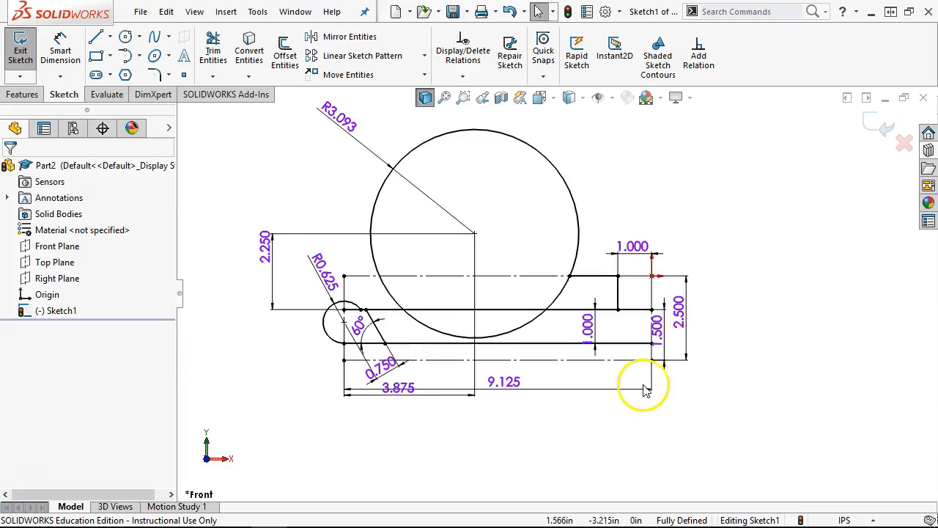
{"action": "scroll", "coordinate": [645, 388], "scroll_direction": "down", "scroll_amount": 1}
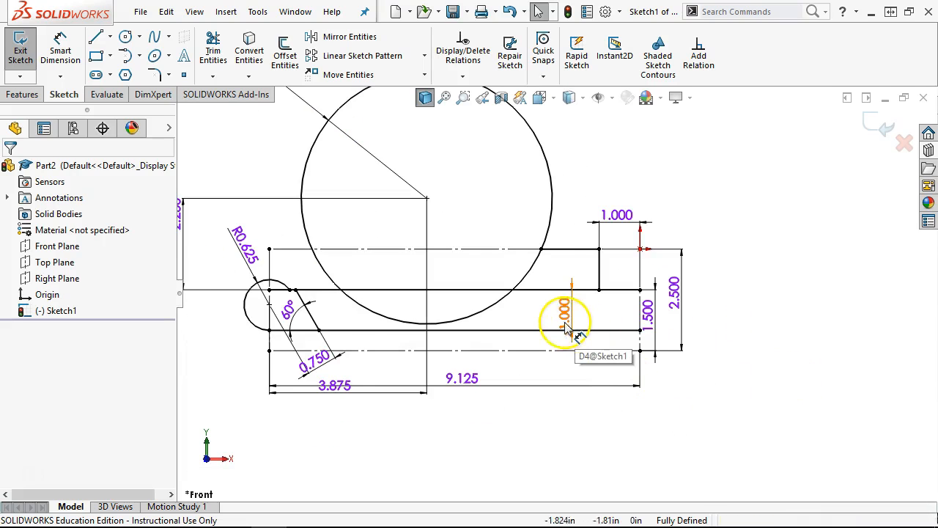
{"action": "scroll", "coordinate": [545, 289], "scroll_direction": "down", "scroll_amount": 1}
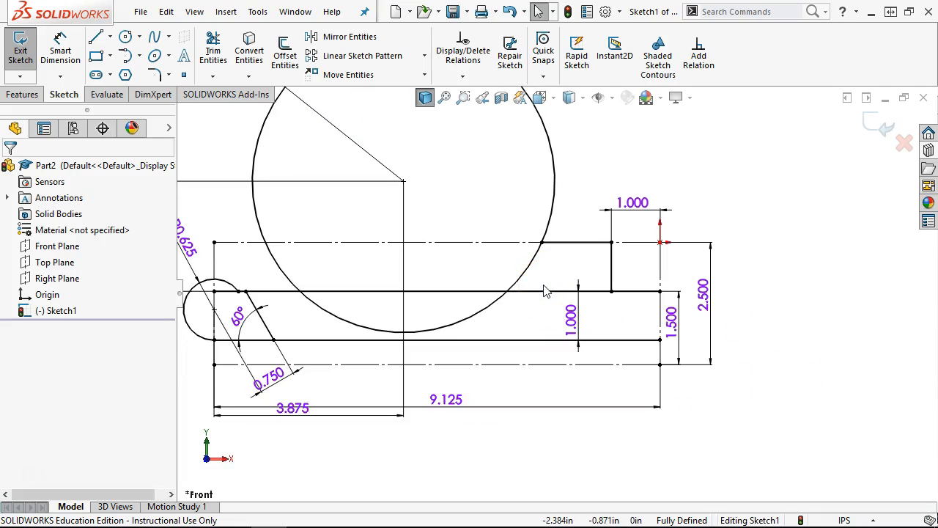
{"action": "scroll", "coordinate": [545, 291], "scroll_direction": "down", "scroll_amount": 1}
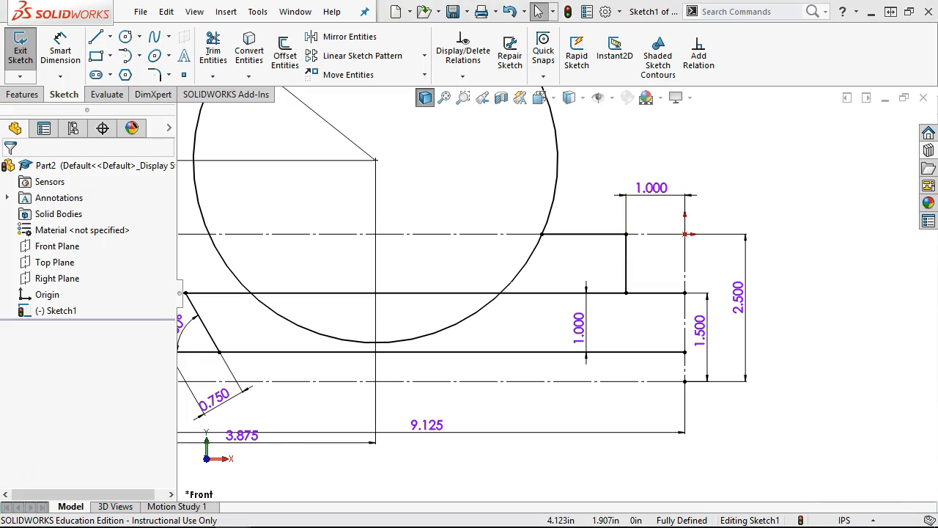
{"action": "mouse_move", "coordinate": [937, 4]}
{"action": "left_mouse_down"}
{"action": "mouse_move", "coordinate": [937, 19]}
{"action": "mouse_move", "coordinate": [402, 26]}
{"action": "left_mouse_up"}
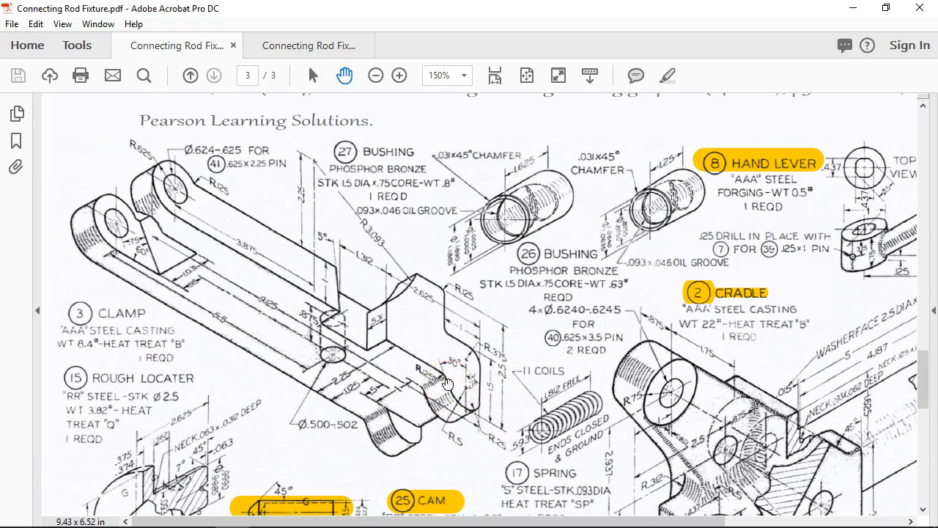
- Move the Connecting Rod Fixture drawing aside to reveal the SOLIDWORKS sketch
{"action": "left_click_drag", "start_coordinate": [460, 7], "coordinate": [459, 7]}
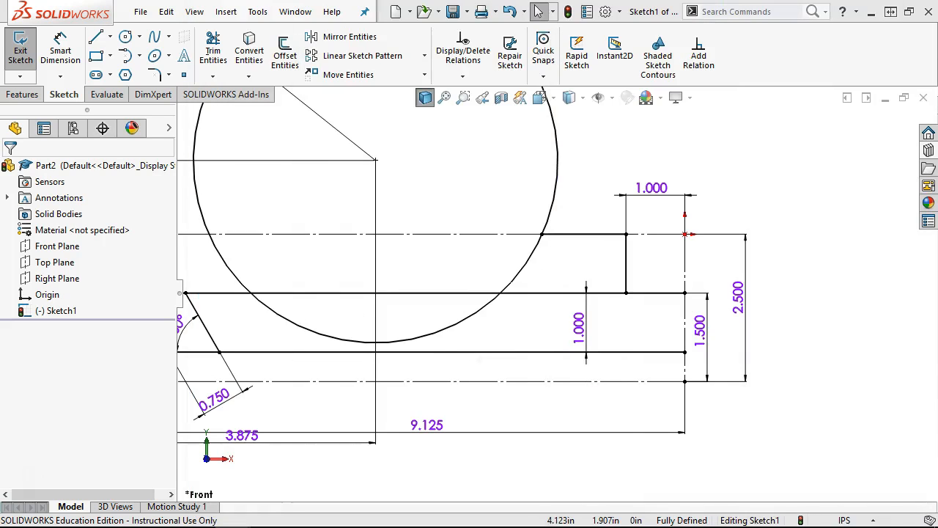
- Try a vertical line with a tangent arc at the right corner, then undo it
{"action": "left_click", "coordinate": [540, 238]}
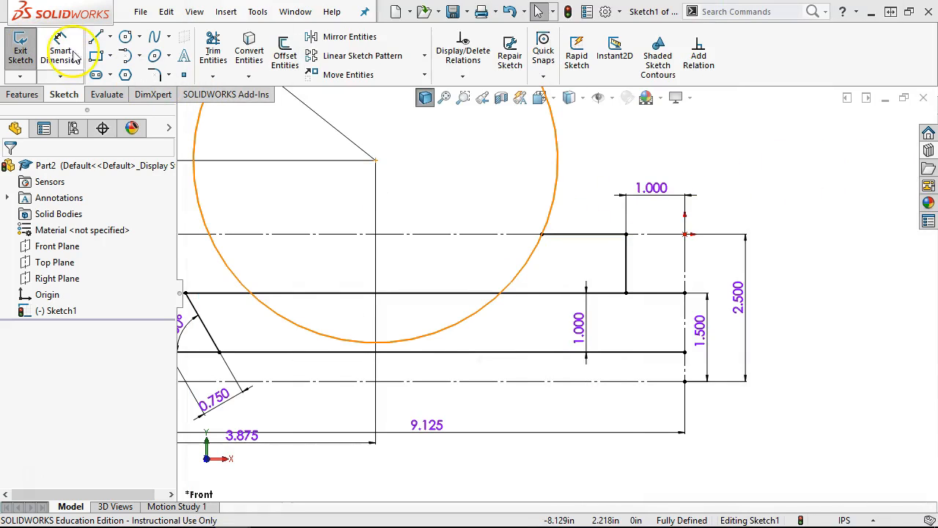
{"action": "left_click", "coordinate": [97, 37]}
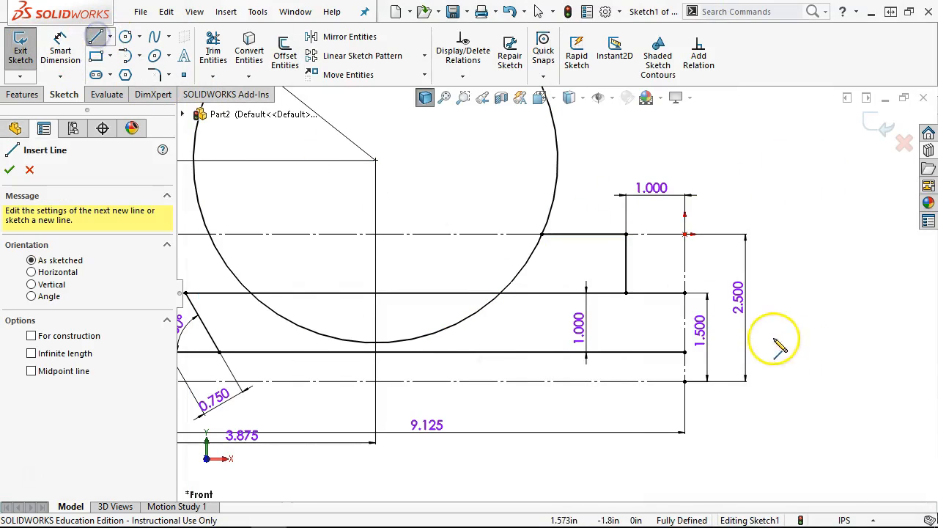
{"action": "left_click", "coordinate": [685, 293]}
{"action": "left_click", "coordinate": [685, 353]}
{"action": "scroll", "coordinate": [682, 359], "scroll_direction": "down", "scroll_amount": 3}
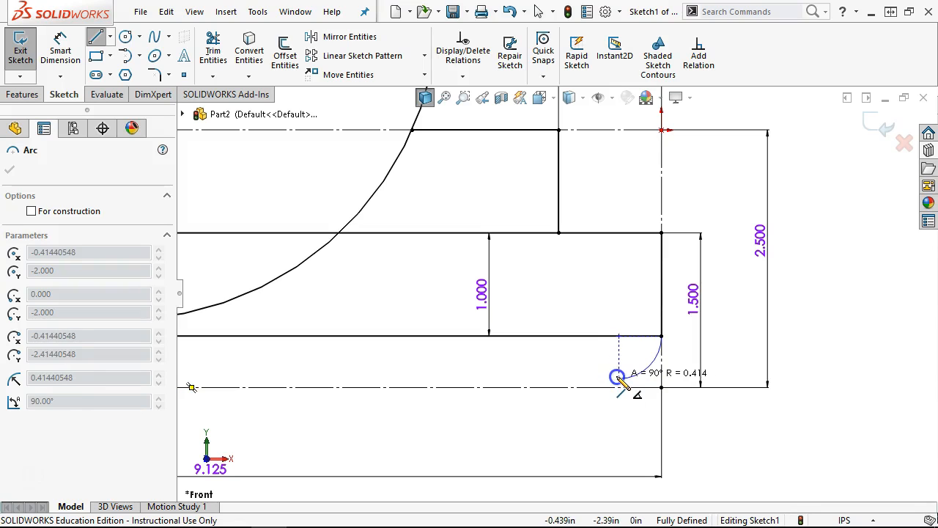
{"action": "left_click", "coordinate": [617, 378]}
{"action": "key", "text": "ctrl+z"}
{"action": "key", "text": "ctrl+z"}
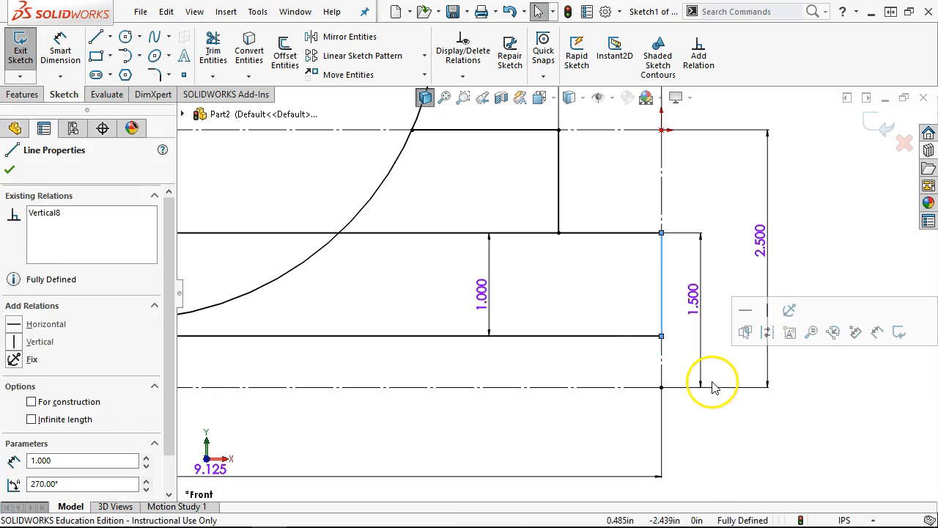
- Redraw the short vertical line from the lower right corner with a tangent arc curving back left
{"action": "left_click", "coordinate": [95, 37]}
{"action": "left_click", "coordinate": [662, 233]}
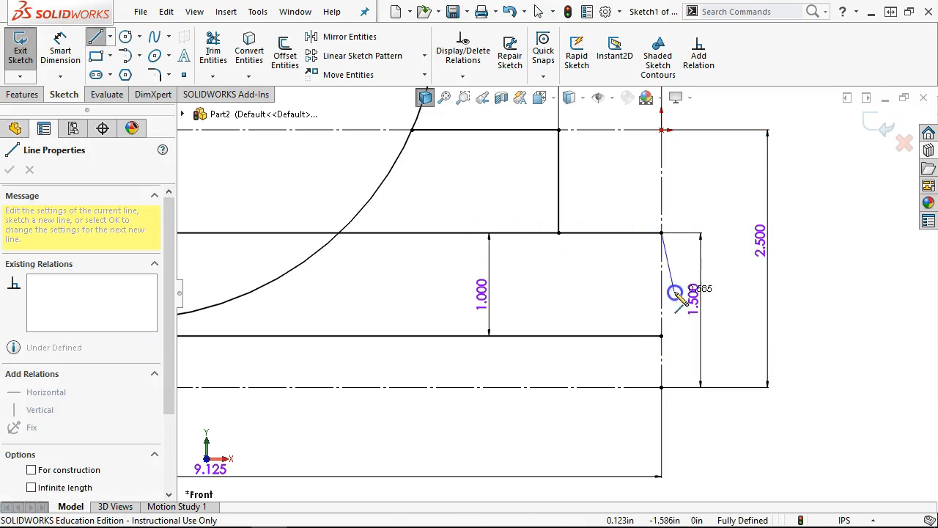
{"action": "left_click", "coordinate": [662, 353]}
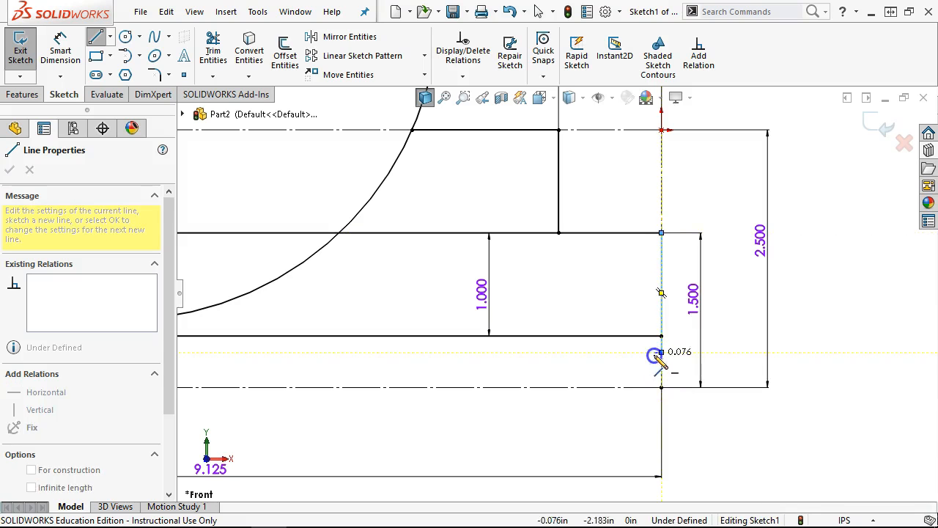
{"action": "left_click", "coordinate": [622, 389]}
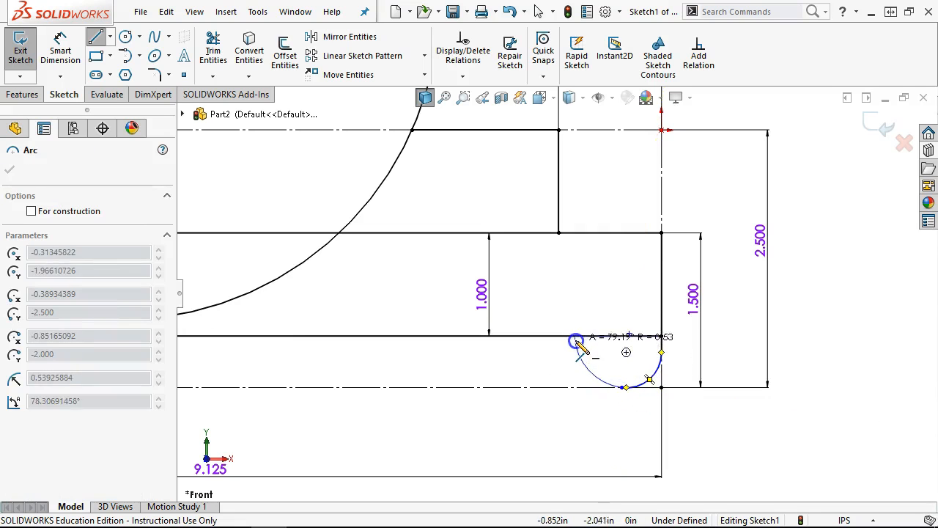
{"action": "left_click", "coordinate": [570, 352]}
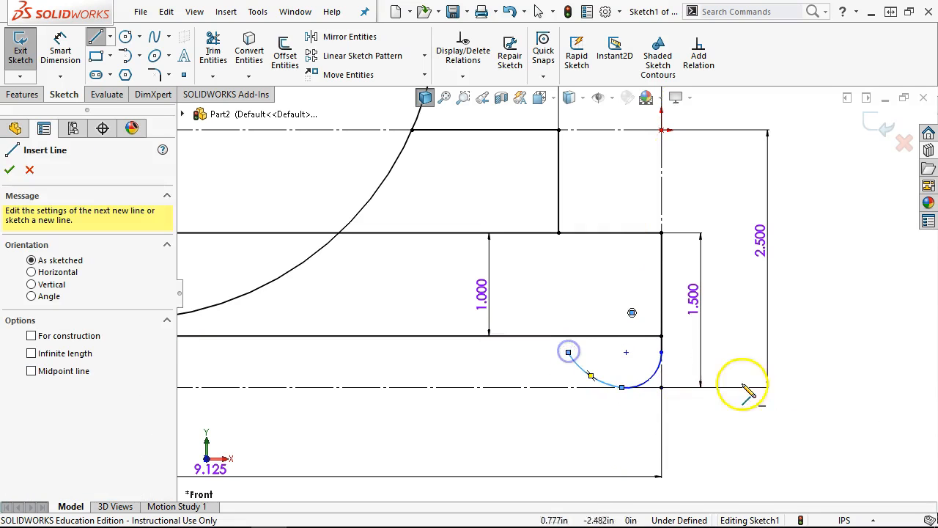
- Dimension the new arc's radius to 0.250
{"action": "right_click", "coordinate": [706, 333]}
{"action": "left_click", "coordinate": [846, 305]}
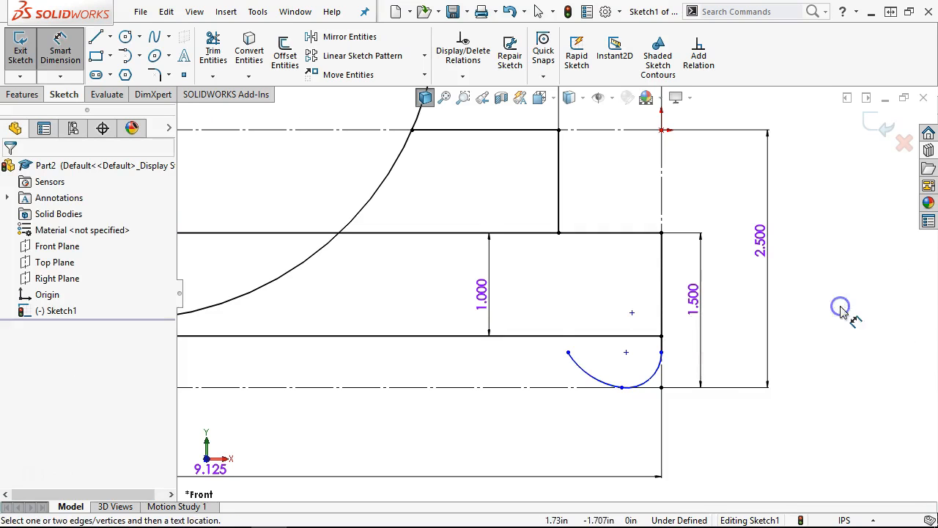
{"action": "left_click", "coordinate": [698, 429]}
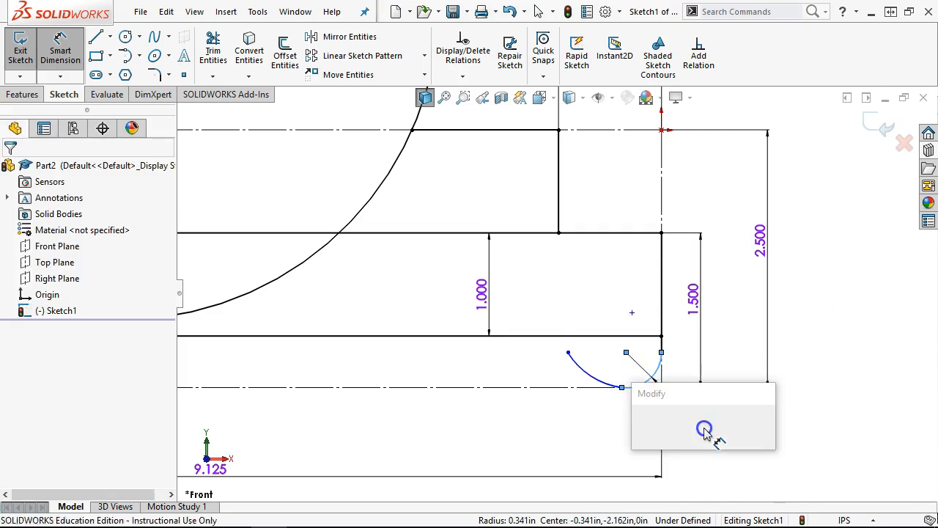
{"action": "type", "text": "0.25"}
{"action": "key", "text": "Return"}
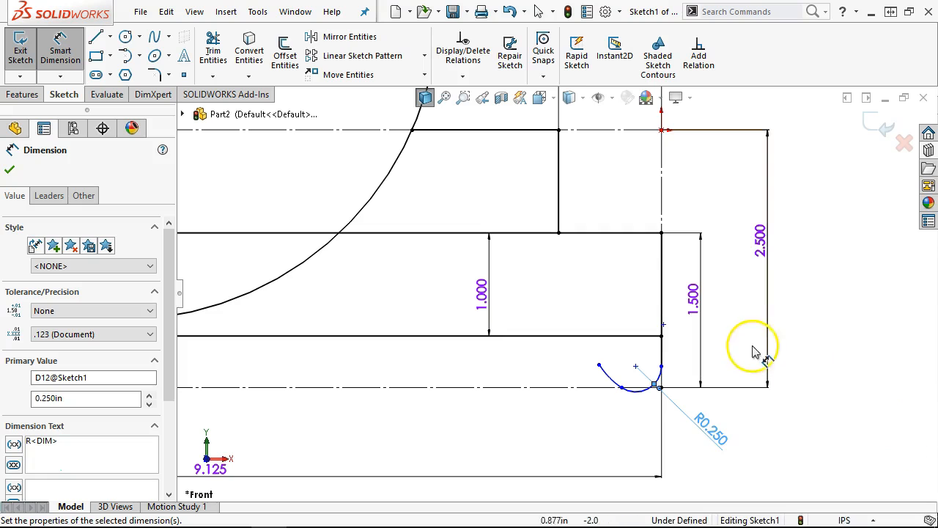
{"action": "right_click", "coordinate": [781, 357]}
{"action": "left_click", "coordinate": [810, 403]}
- Make the arc tangent to the centerline
{"action": "scroll", "coordinate": [645, 406], "scroll_direction": "down", "scroll_amount": 3}
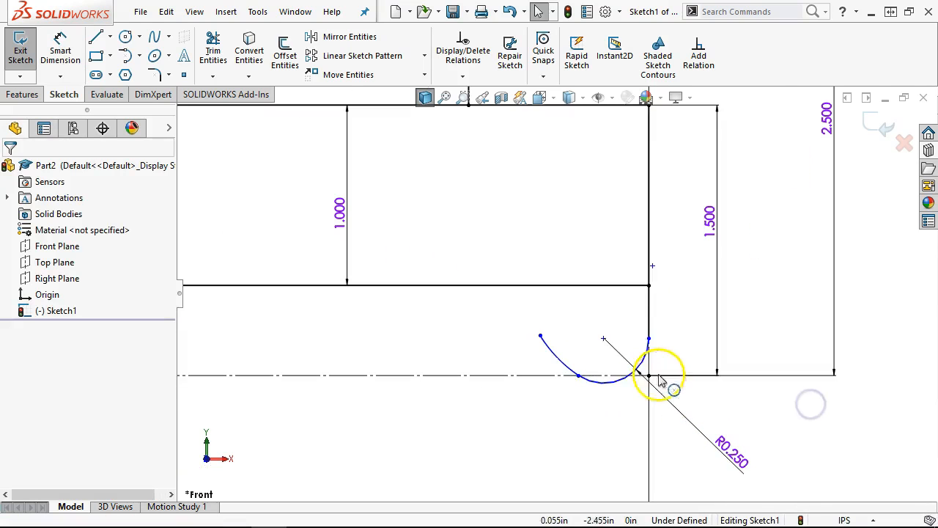
{"action": "left_click", "coordinate": [599, 392]}
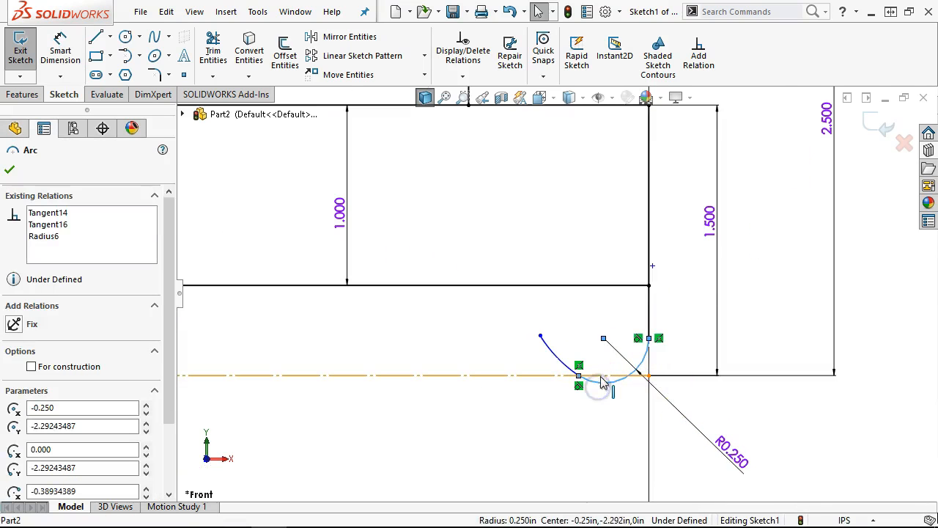
{"action": "left_click", "coordinate": [600, 376], "text": "ctrl"}
{"action": "left_click", "coordinate": [644, 312]}
{"action": "left_click", "coordinate": [570, 454]}
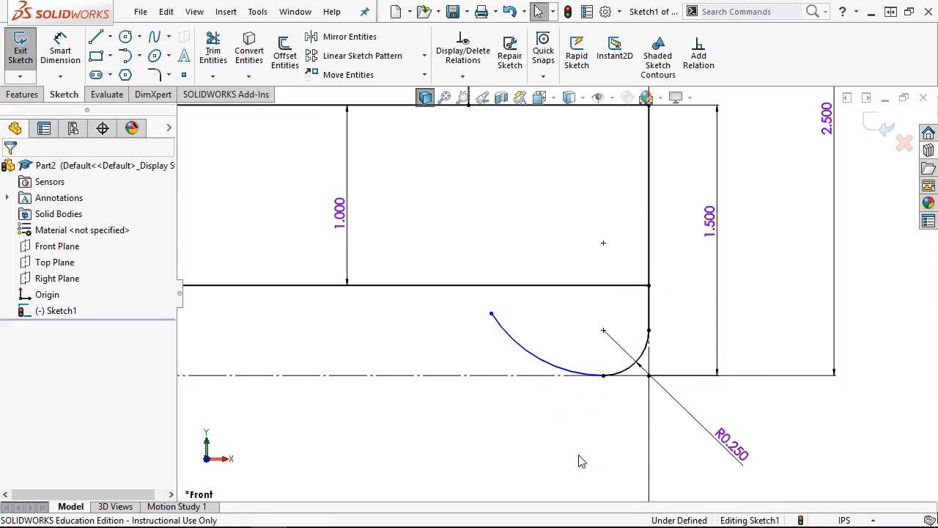
- Dimension the larger arc to R0.500 and pull its free end into position
{"action": "right_click", "coordinate": [622, 435]}
{"action": "left_click", "coordinate": [763, 299]}
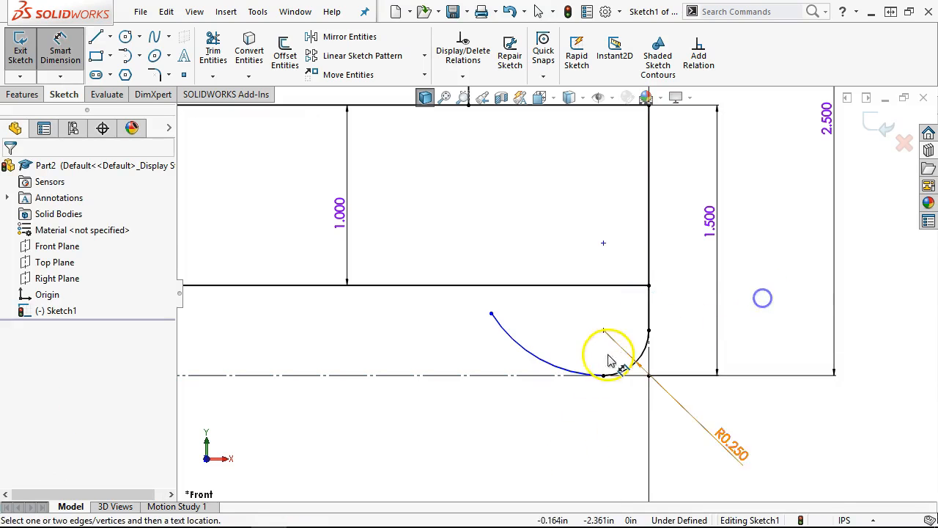
{"action": "left_click", "coordinate": [544, 359]}
{"action": "left_click", "coordinate": [432, 429]}
{"action": "type", "text": ".5"}
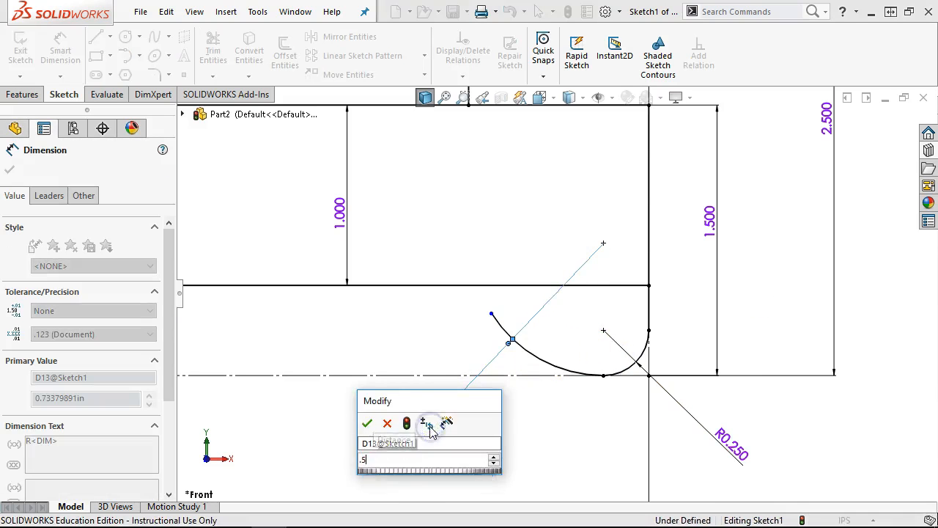
{"action": "key", "text": "Return"}
{"action": "right_click", "coordinate": [526, 394]}
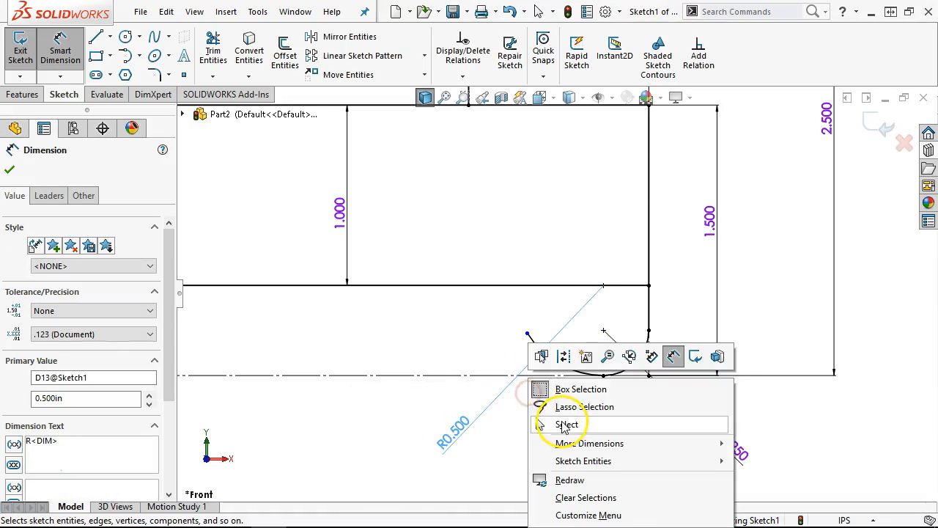
{"action": "left_click", "coordinate": [564, 425]}
{"action": "left_click_drag", "start_coordinate": [528, 333], "coordinate": [565, 354]}
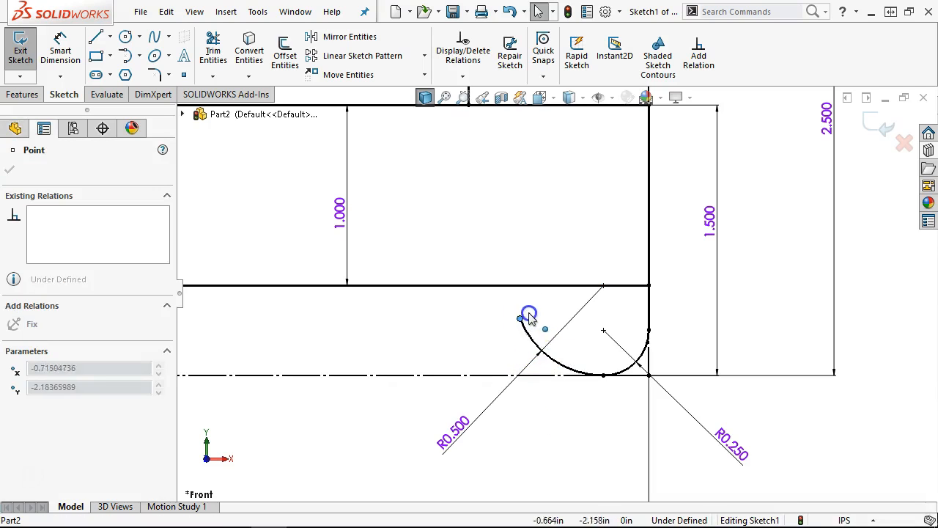
- Draw a line from the arc end to the bar edge at 60° to the centerline
{"action": "left_click", "coordinate": [95, 37]}
{"action": "left_click_drag", "start_coordinate": [524, 331], "coordinate": [499, 285]}
{"action": "right_click", "coordinate": [431, 337]}
{"action": "left_click", "coordinate": [568, 311]}
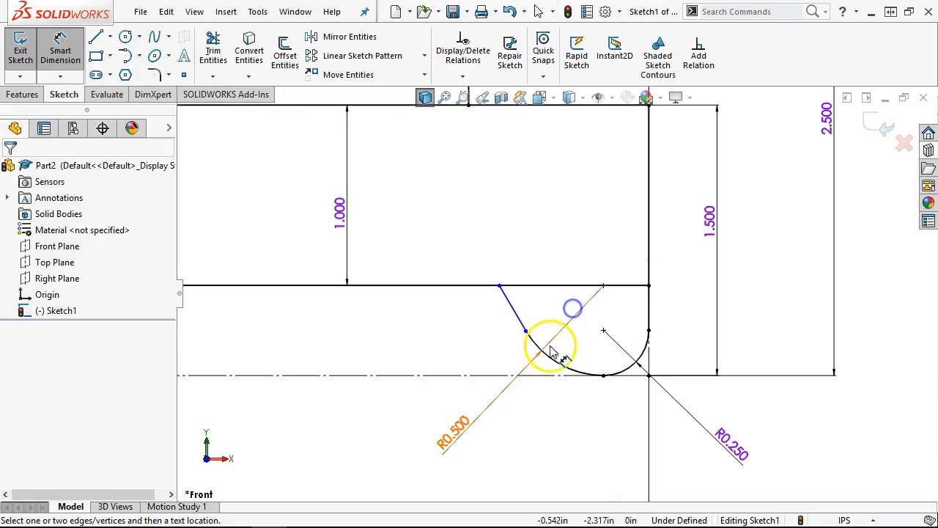
{"action": "left_click", "coordinate": [493, 379]}
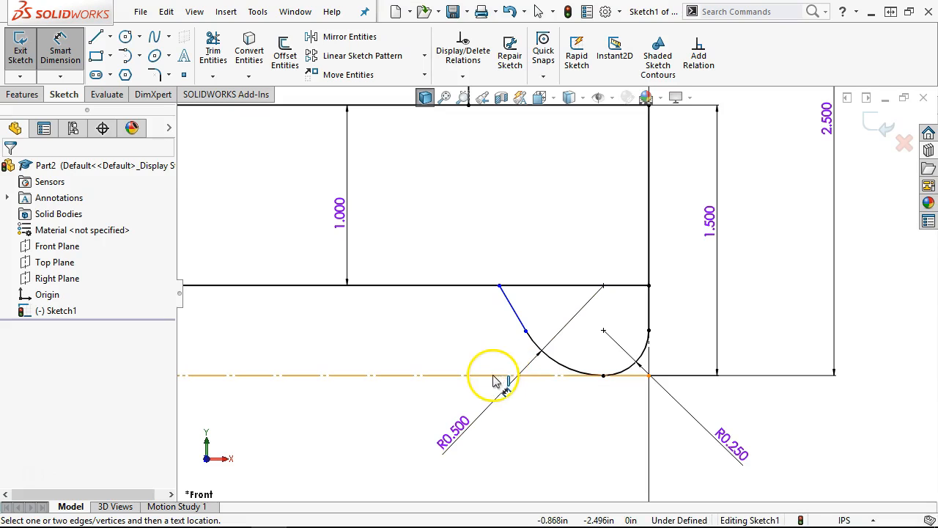
{"action": "left_click", "coordinate": [516, 314]}
{"action": "left_click", "coordinate": [480, 328]}
{"action": "type", "text": "60"}
{"action": "key", "text": "Return"}
{"action": "right_click", "coordinate": [525, 230]}
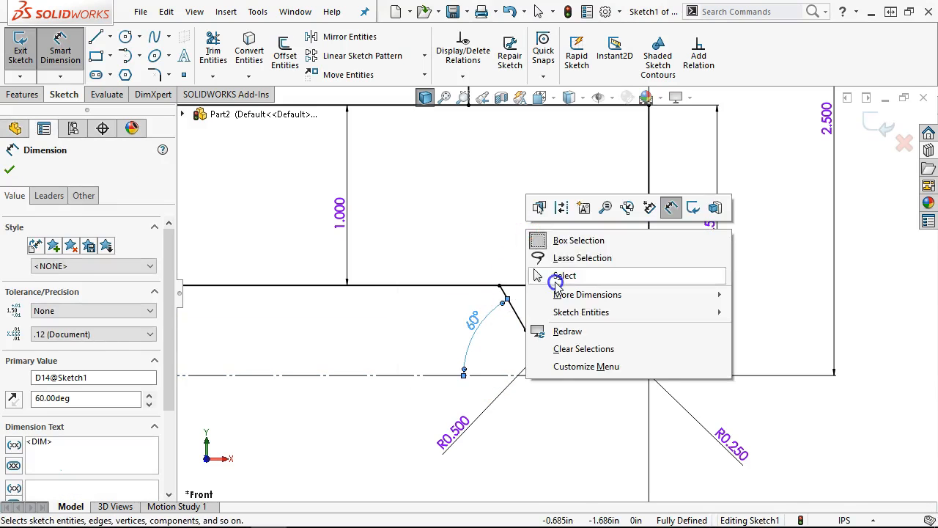
{"action": "left_click", "coordinate": [555, 283]}
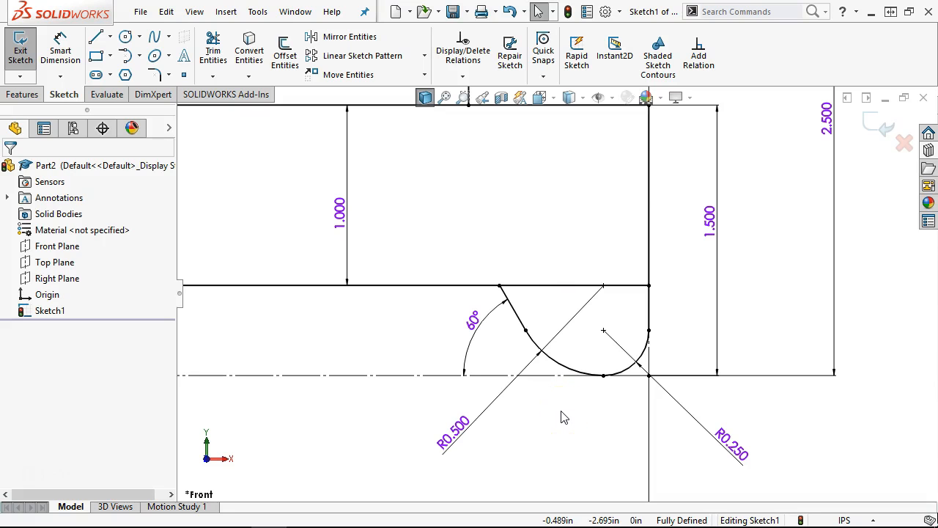
{"action": "scroll", "coordinate": [415, 329], "scroll_direction": "up", "scroll_amount": 5}
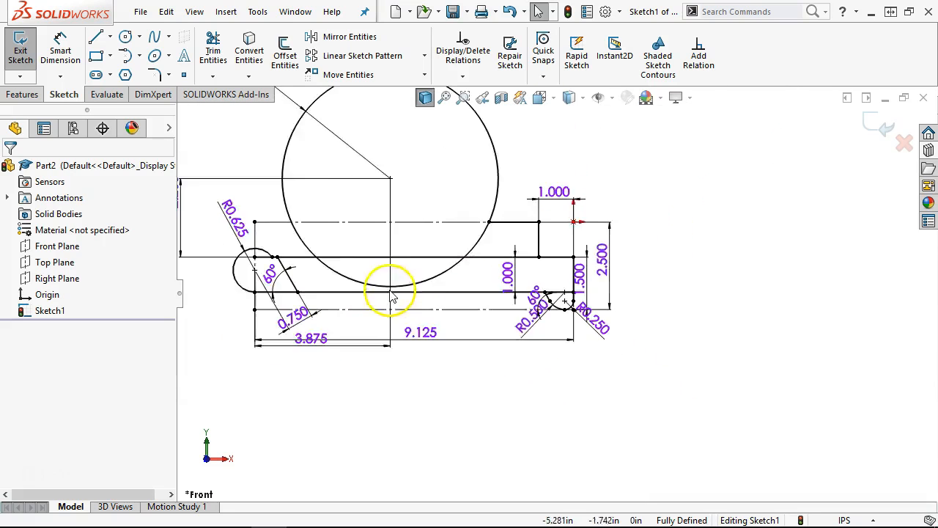
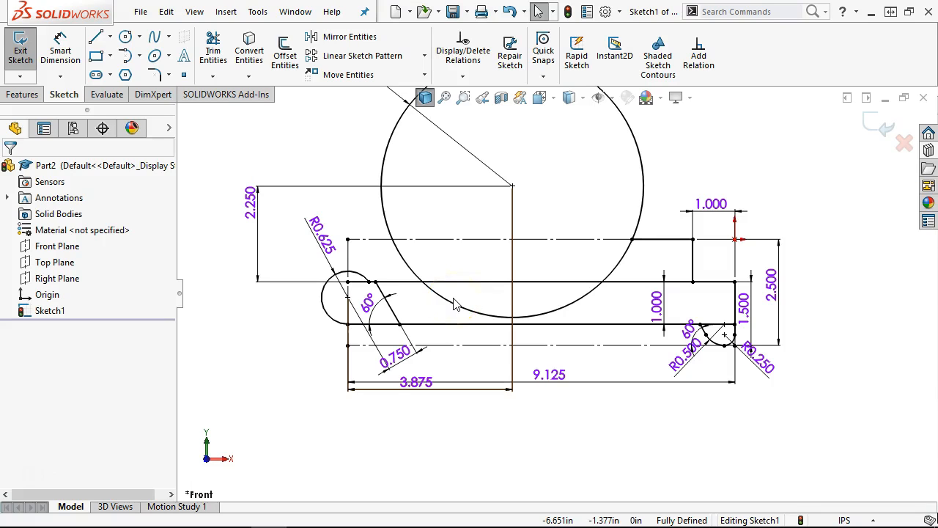
- Zoom in on the right end of Sketch1's stepped profile and pick the Line tool
{"action": "left_click", "coordinate": [675, 322]}
{"action": "left_click", "coordinate": [722, 281]}
{"action": "scroll", "coordinate": [728, 285], "scroll_direction": "down", "scroll_amount": 2}
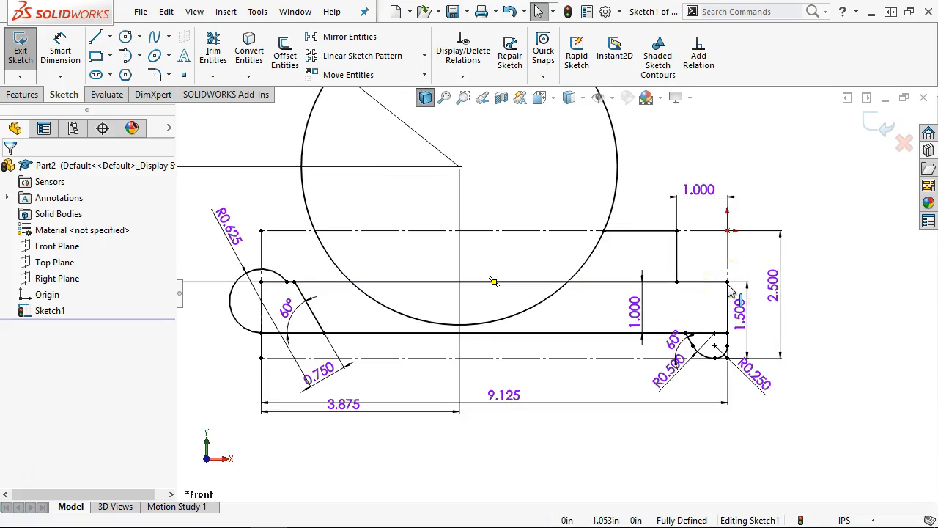
{"action": "scroll", "coordinate": [596, 345], "scroll_direction": "down", "scroll_amount": 1}
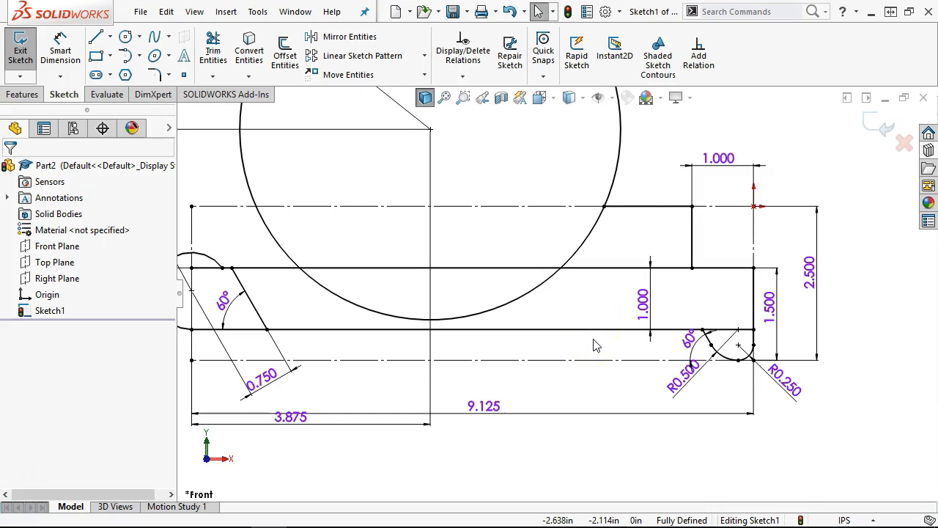
{"action": "left_click", "coordinate": [96, 37]}
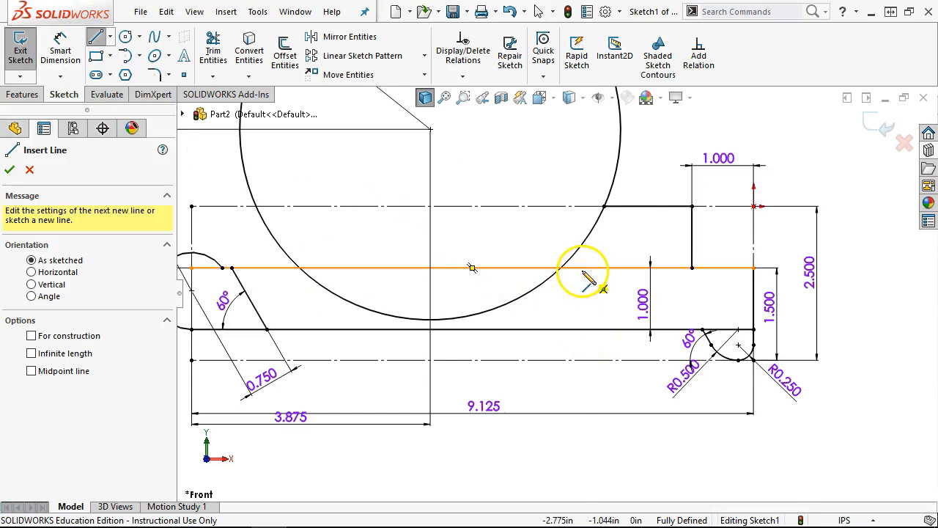
- Draw a vertical line and a slanted line between the upper and lower profile edges
{"action": "left_click", "coordinate": [584, 268]}
{"action": "double_click", "coordinate": [584, 330]}
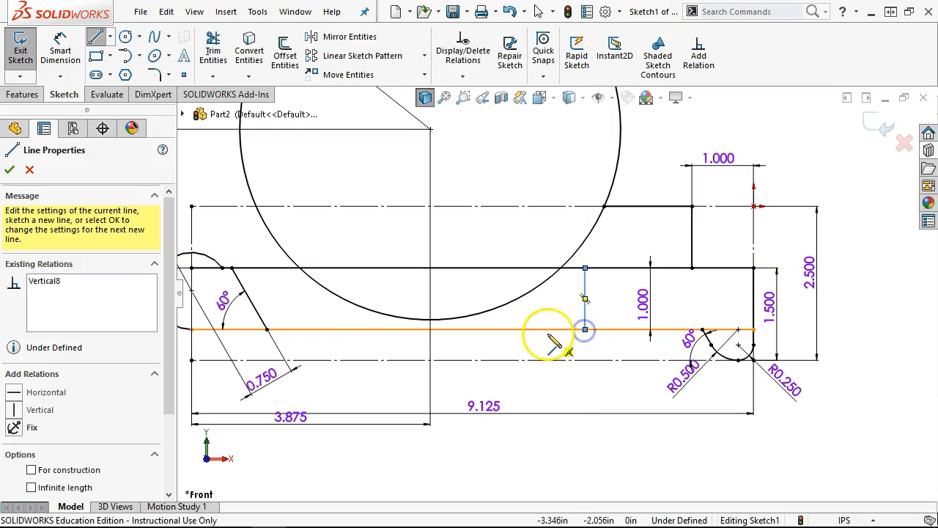
{"action": "left_click", "coordinate": [543, 328]}
{"action": "double_click", "coordinate": [519, 267]}
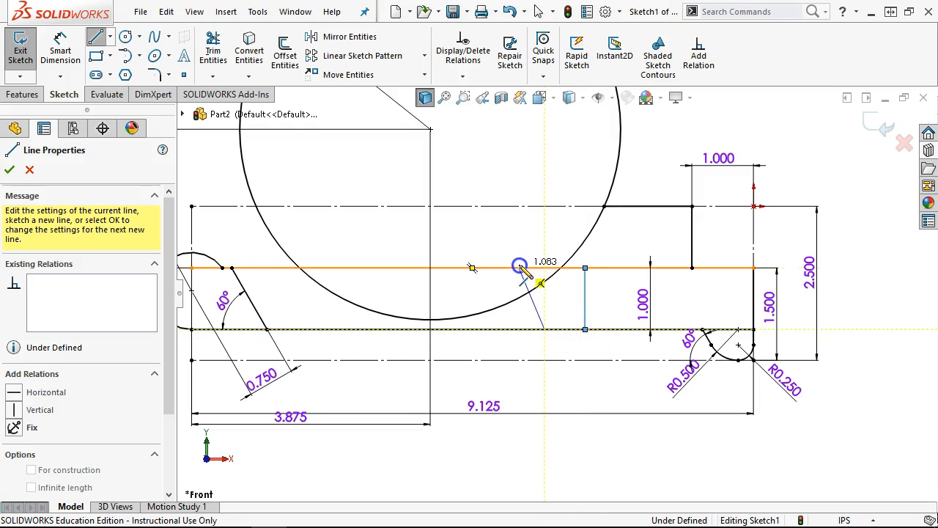
{"action": "right_click", "coordinate": [508, 222]}
- Dimension the slanted line at a 5° angle
{"action": "left_click", "coordinate": [649, 198]}
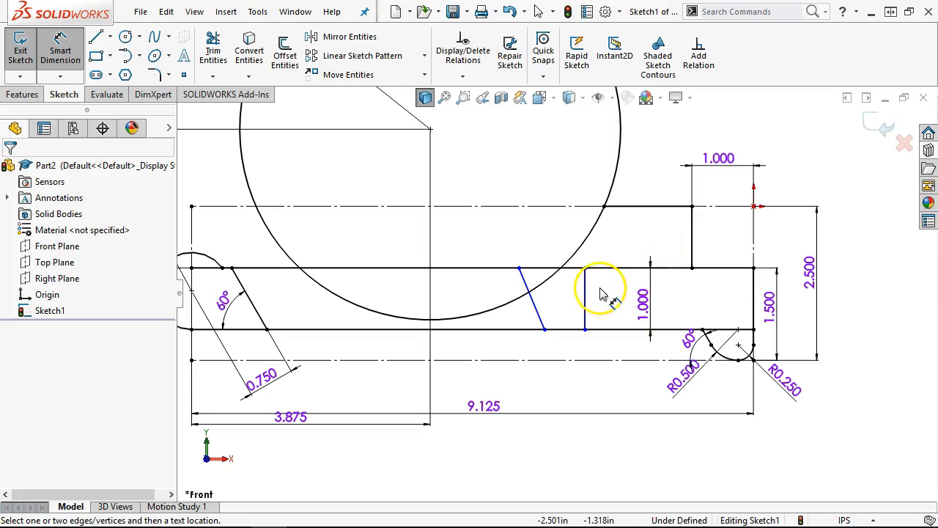
{"action": "left_click", "coordinate": [546, 331]}
{"action": "left_click", "coordinate": [528, 284]}
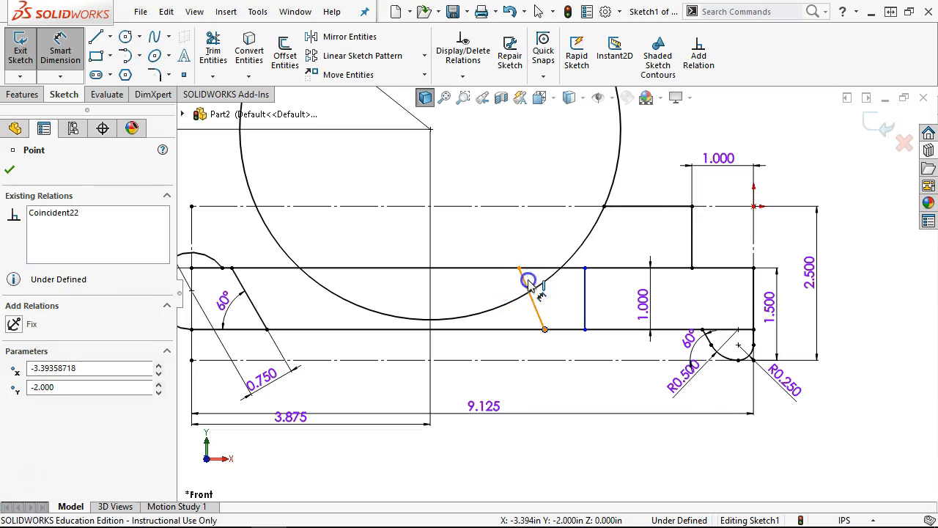
{"action": "left_click", "coordinate": [546, 300]}
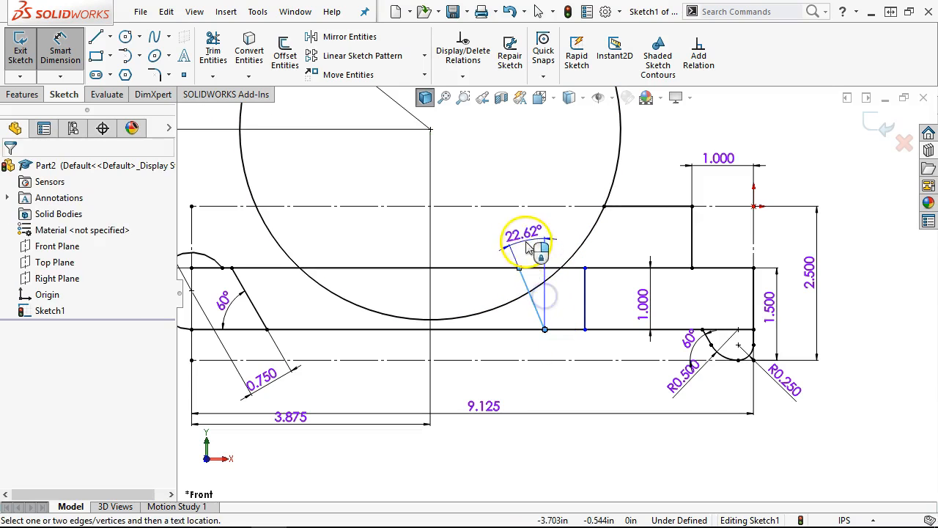
{"action": "left_click", "coordinate": [538, 249]}
{"action": "type", "text": "5"}
{"action": "key", "text": "Return"}
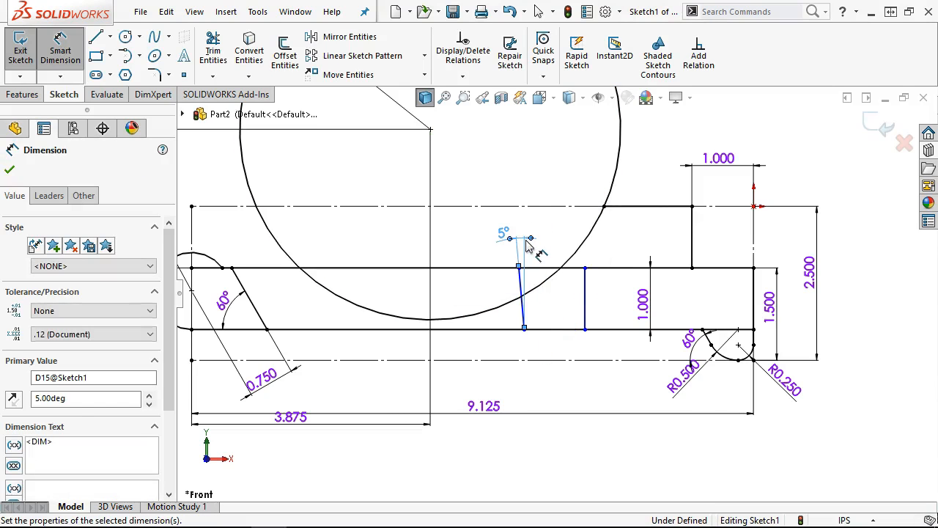
- Space the vertical line 1.312 from the slanted line's lower end
{"action": "left_click", "coordinate": [572, 268]}
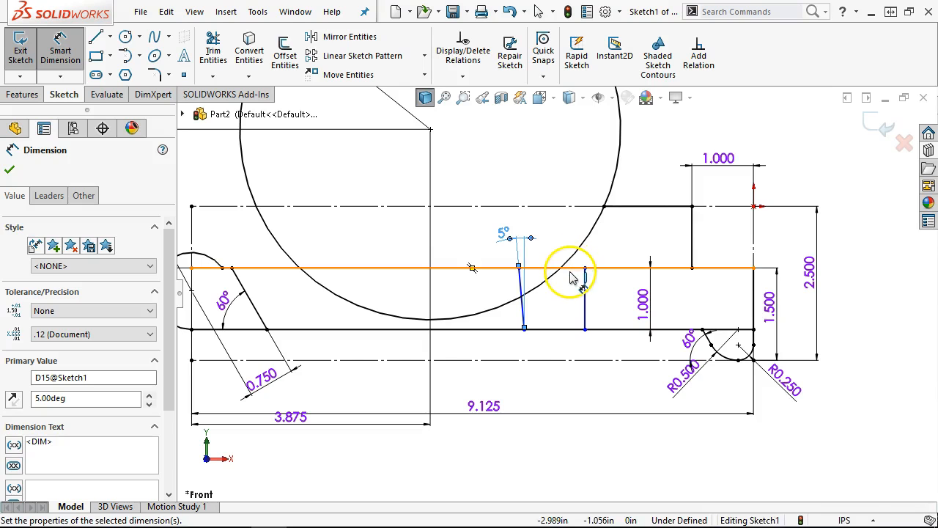
{"action": "left_click", "coordinate": [585, 300]}
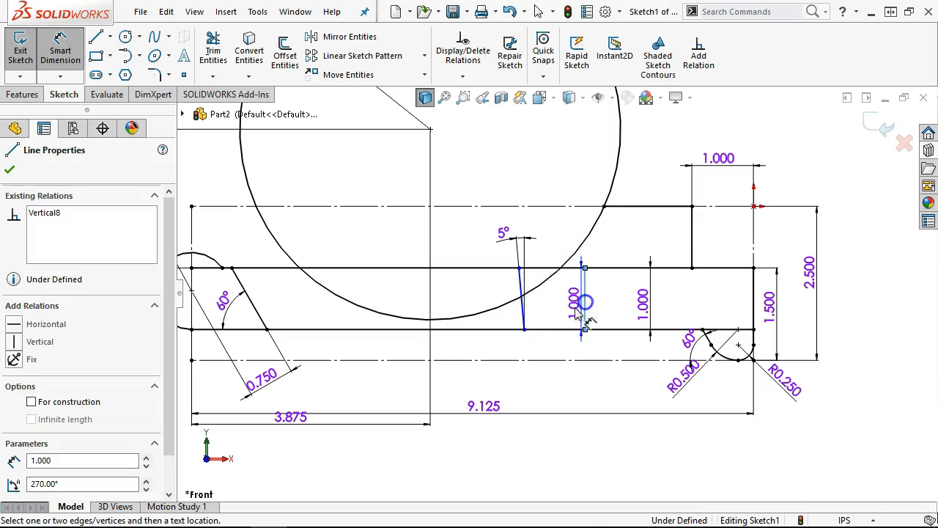
{"action": "left_click", "coordinate": [525, 330]}
{"action": "left_click", "coordinate": [544, 370]}
{"action": "type", "text": "1.312"}
{"action": "key", "text": "Return"}
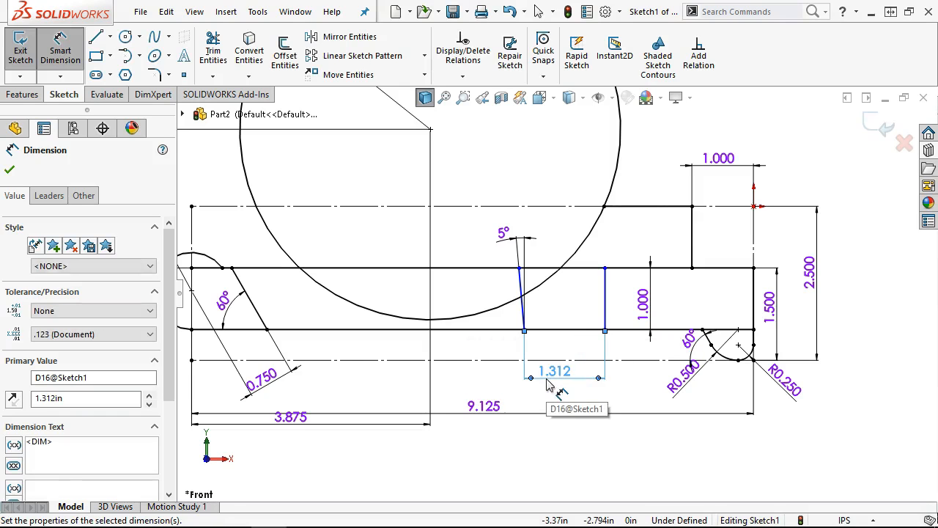
- Dimension the vertical line 2.625 from the profile's right end, correcting the entered value
{"action": "left_click", "coordinate": [753, 299]}
{"action": "left_click", "coordinate": [604, 293]}
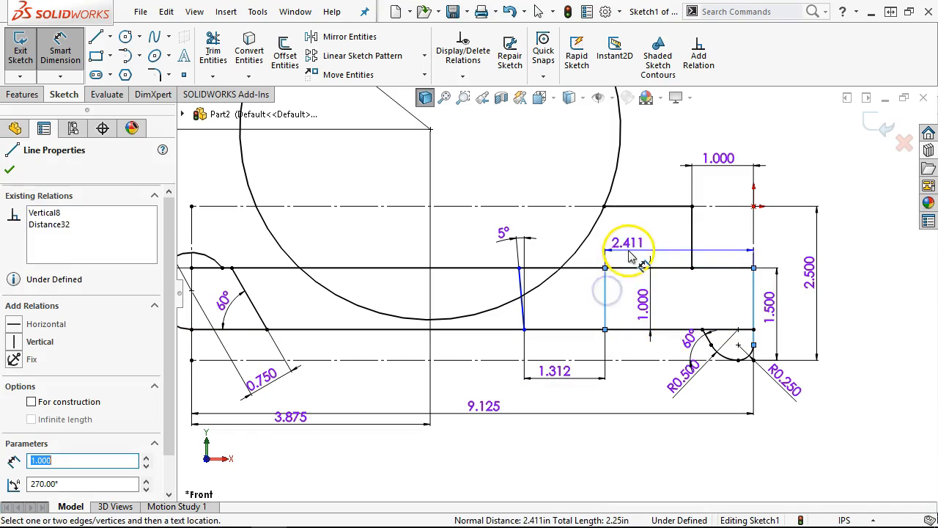
{"action": "left_click", "coordinate": [629, 252]}
{"action": "type", "text": "2.625"}
{"action": "key", "text": "Return"}
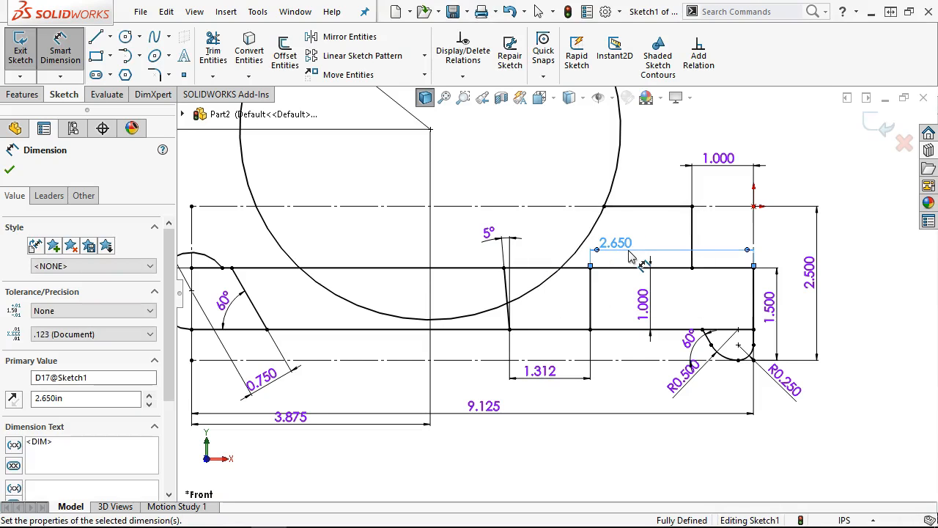
{"action": "double_click", "coordinate": [621, 250]}
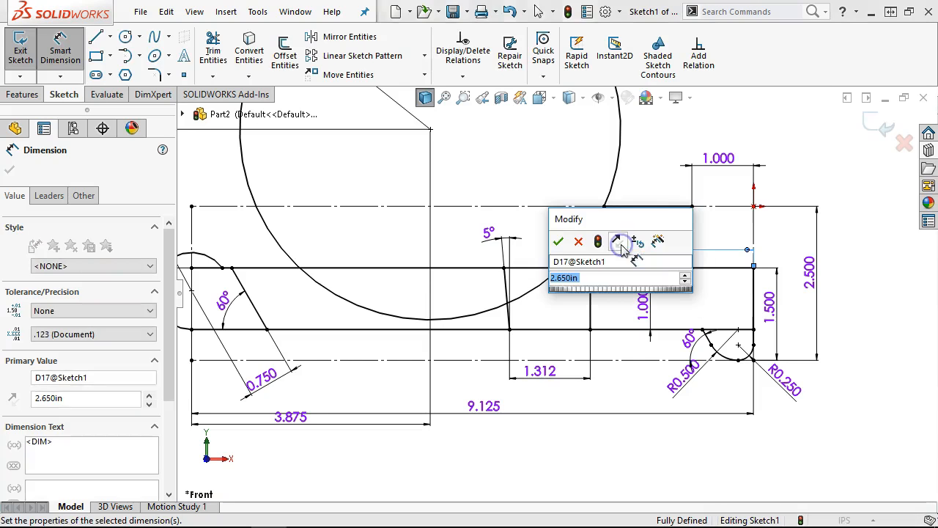
{"action": "left_click", "coordinate": [563, 279]}
{"action": "type", "text": "2"}
{"action": "key", "text": "Return"}
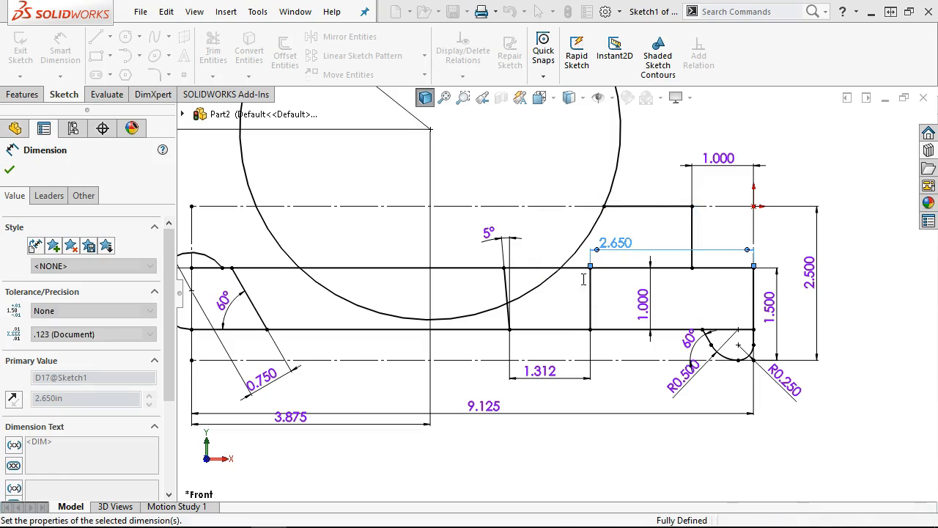
{"action": "right_click", "coordinate": [672, 429]}
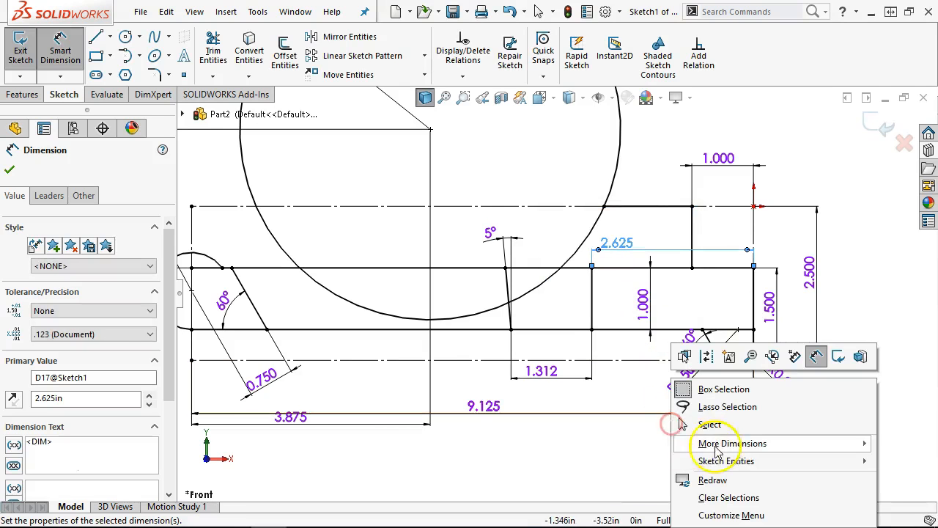
{"action": "left_click", "coordinate": [695, 422]}
{"action": "scroll", "coordinate": [550, 322], "scroll_direction": "up", "scroll_amount": 3}
{"action": "scroll", "coordinate": [388, 234], "scroll_direction": "up", "scroll_amount": 1}
{"action": "scroll", "coordinate": [388, 234], "scroll_direction": "down", "scroll_amount": 1}
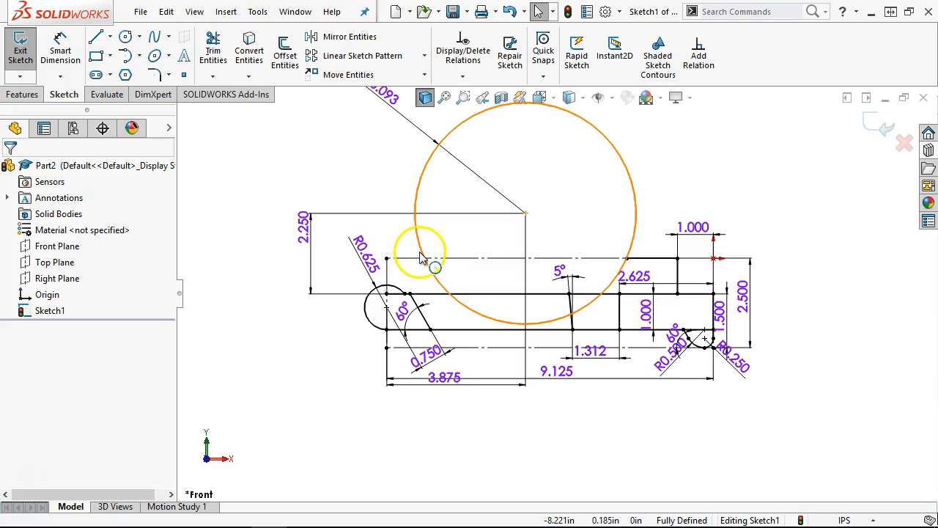
- Exit the profile sketch and rename Sketch1 to 'layout'
{"action": "left_click", "coordinate": [872, 126]}
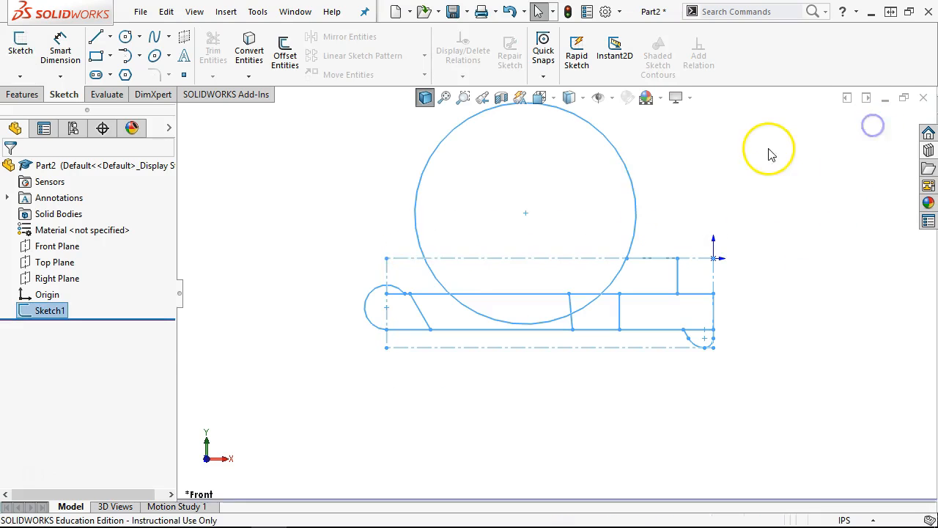
{"action": "left_click", "coordinate": [60, 312]}
{"action": "left_click", "coordinate": [60, 311]}
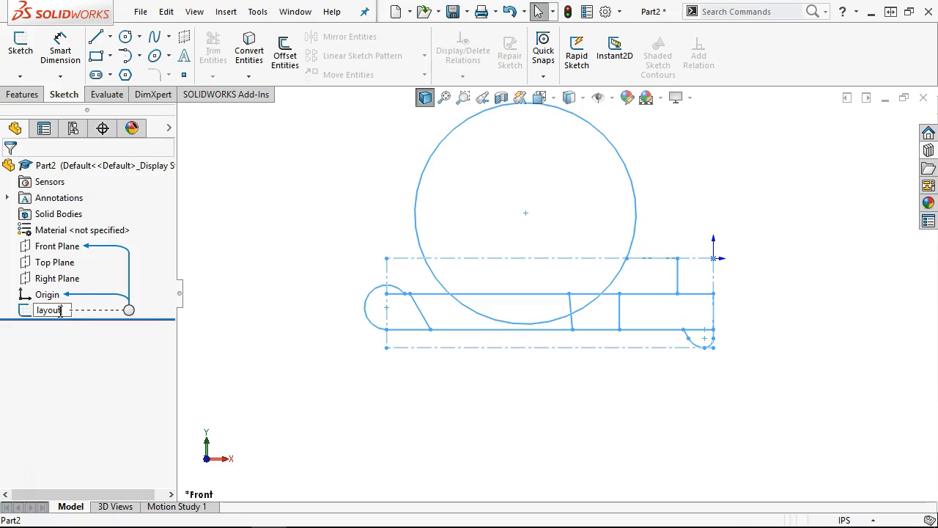
{"action": "key", "text": "Return"}
- Start a Front Plane sketch and convert the layout's bottom line, left arc, top line and right end
{"action": "left_click", "coordinate": [63, 247]}
{"action": "left_click", "coordinate": [76, 228]}
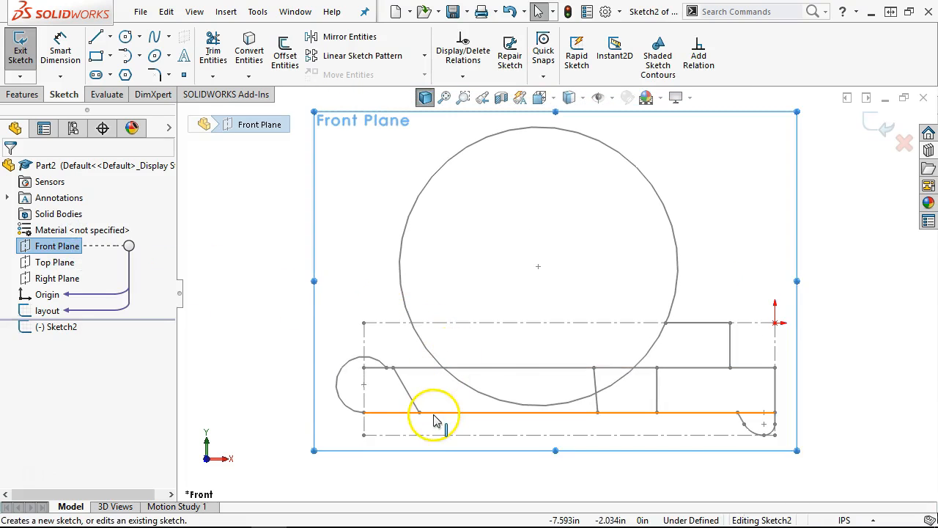
{"action": "left_click", "coordinate": [433, 414]}
{"action": "left_click", "coordinate": [338, 391], "text": "ctrl"}
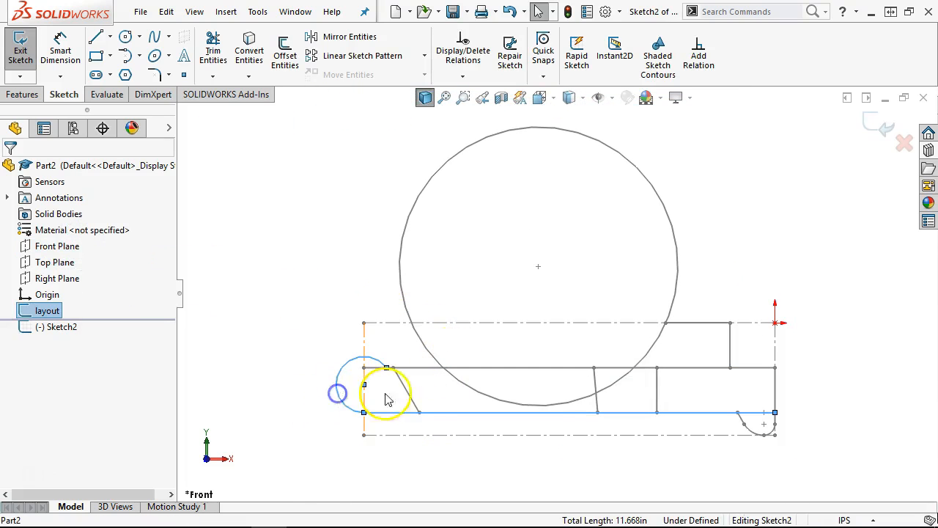
{"action": "left_click", "coordinate": [427, 368], "text": "ctrl"}
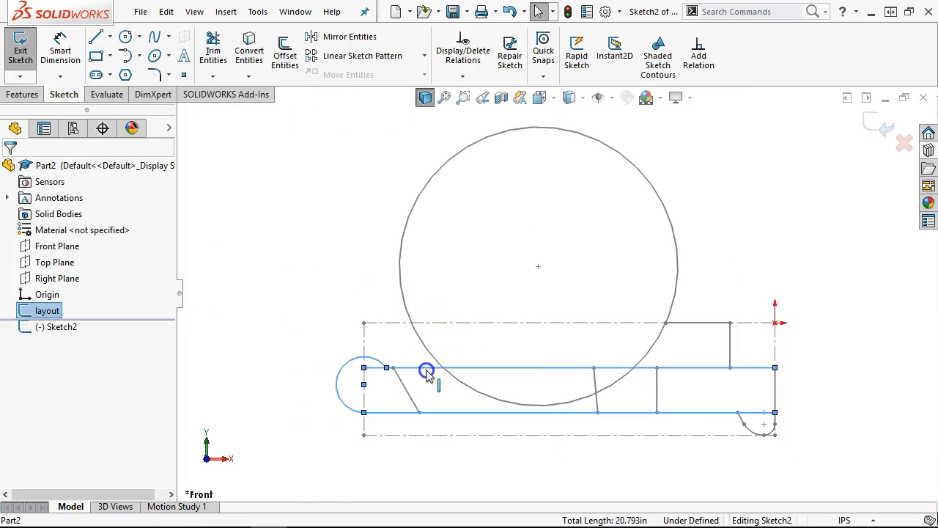
{"action": "left_click", "coordinate": [774, 383], "text": "ctrl"}
{"action": "scroll", "coordinate": [766, 439], "scroll_direction": "down", "scroll_amount": 3}
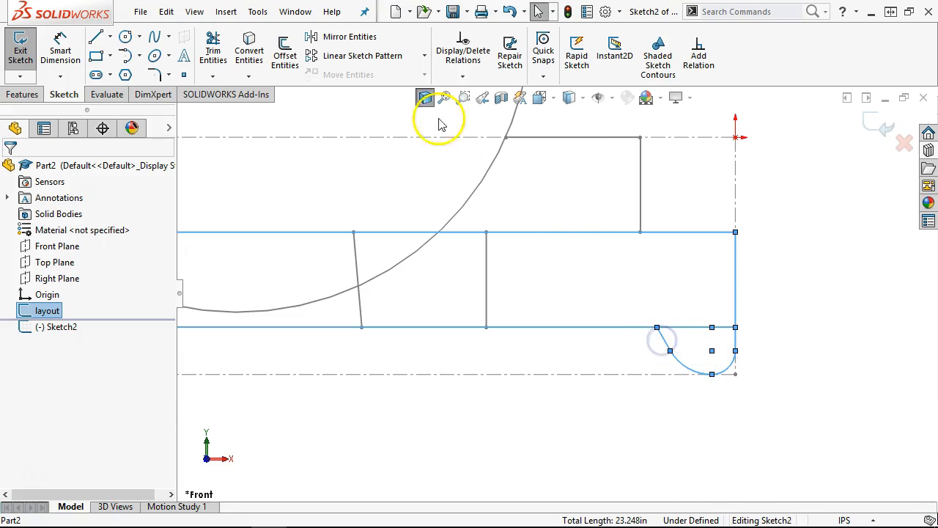
{"action": "left_click", "coordinate": [249, 53]}
- Shorten the converted bottom line to end at the slanted line
{"action": "left_click_drag", "start_coordinate": [736, 327], "coordinate": [662, 324]}
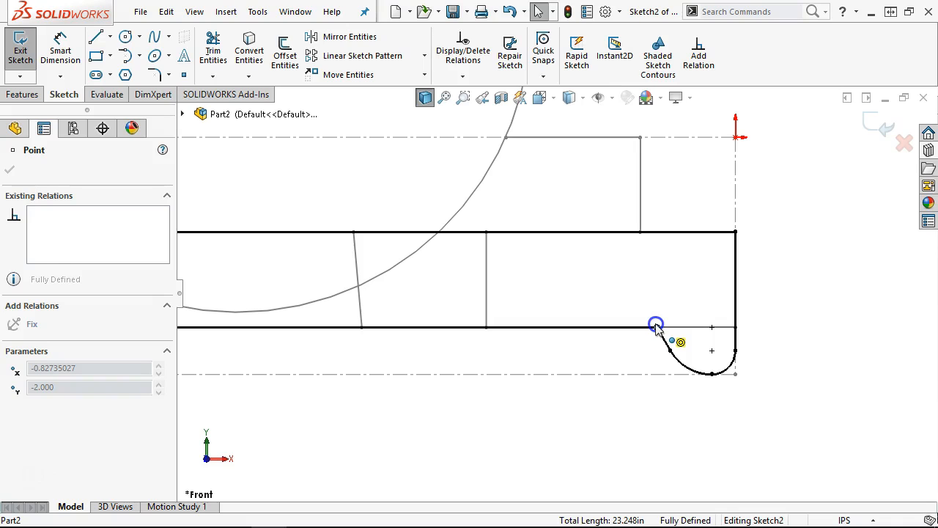
{"action": "left_click_drag", "start_coordinate": [656, 325], "coordinate": [656, 326]}
{"action": "left_click", "coordinate": [623, 345]}
{"action": "scroll", "coordinate": [620, 341], "scroll_direction": "up", "scroll_amount": 6}
{"action": "scroll", "coordinate": [373, 260], "scroll_direction": "down", "scroll_amount": 5}
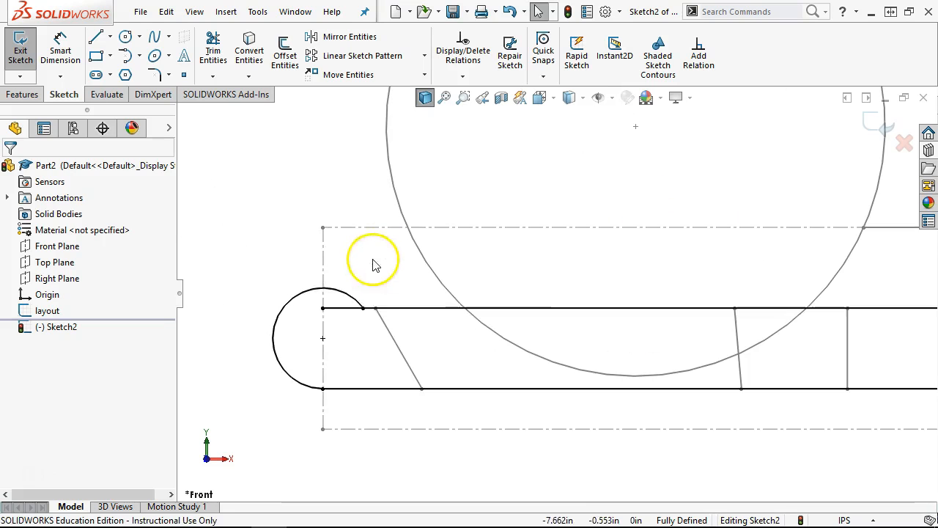
{"action": "mouse_move", "coordinate": [325, 311]}
{"action": "left_mouse_down"}
{"action": "mouse_move", "coordinate": [389, 314]}
{"action": "mouse_move", "coordinate": [378, 333]}
{"action": "left_mouse_up"}
{"action": "scroll", "coordinate": [439, 396], "scroll_direction": "up", "scroll_amount": 4}
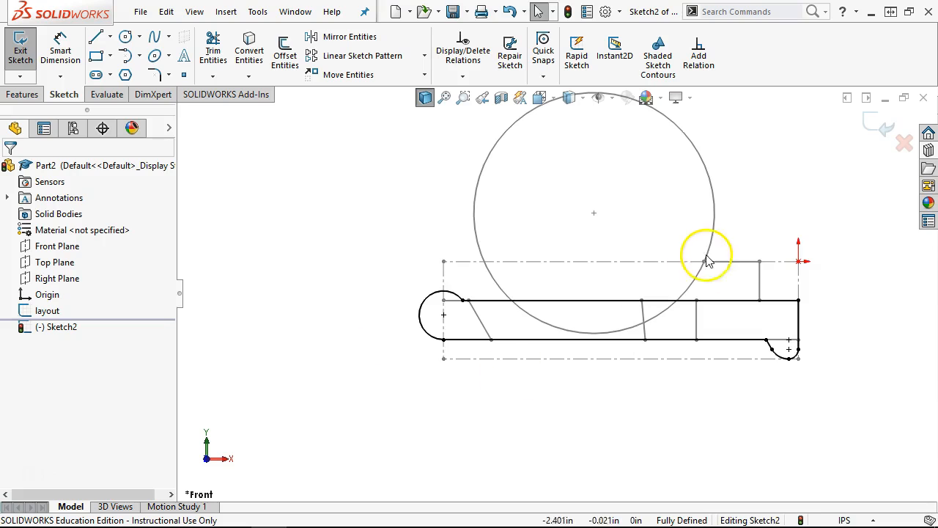
{"action": "scroll", "coordinate": [740, 304], "scroll_direction": "down", "scroll_amount": 2}
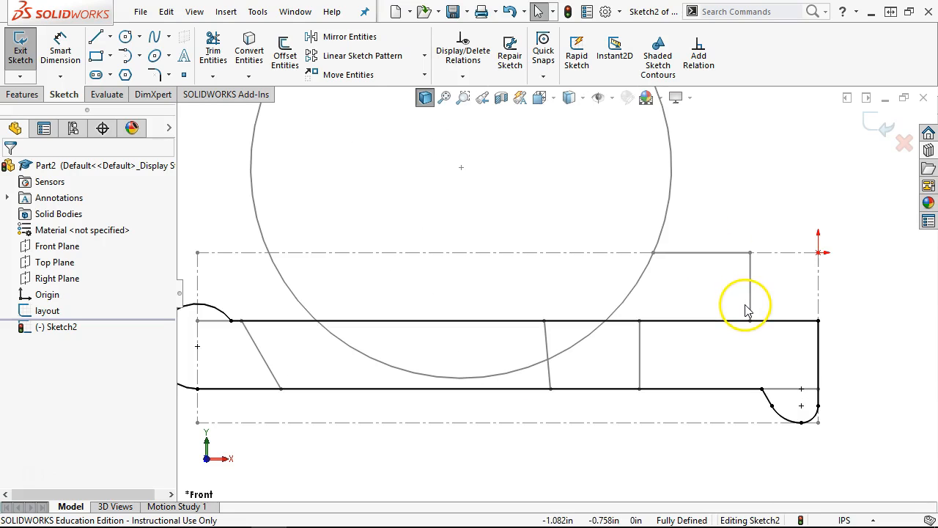
- Convert the large layout circle and the upper step line into Sketch2
{"action": "left_click", "coordinate": [638, 287]}
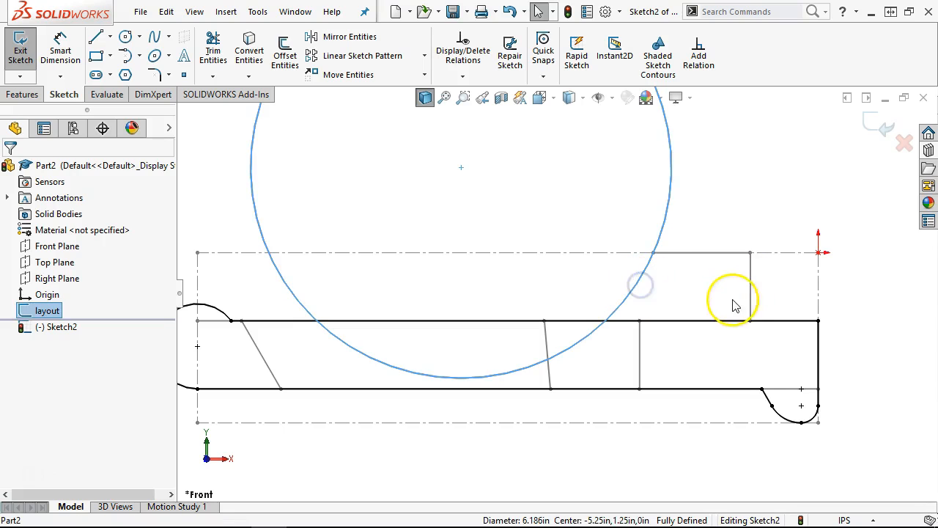
{"action": "left_click", "coordinate": [708, 253], "text": "ctrl"}
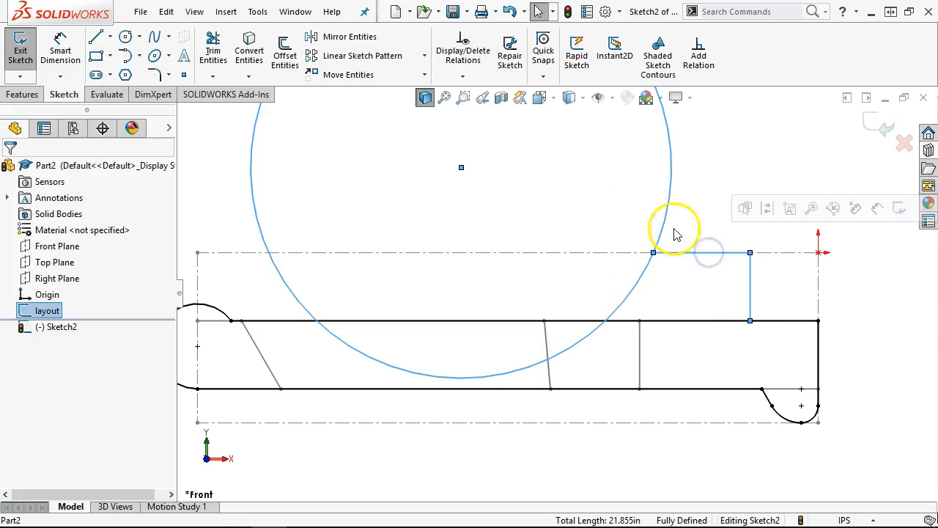
{"action": "left_click", "coordinate": [247, 52]}
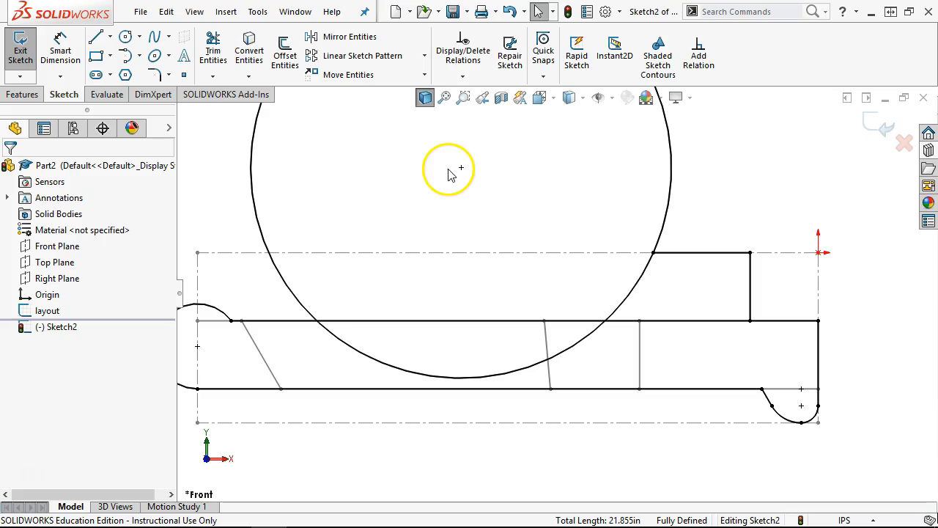
{"action": "left_click", "coordinate": [212, 51]}
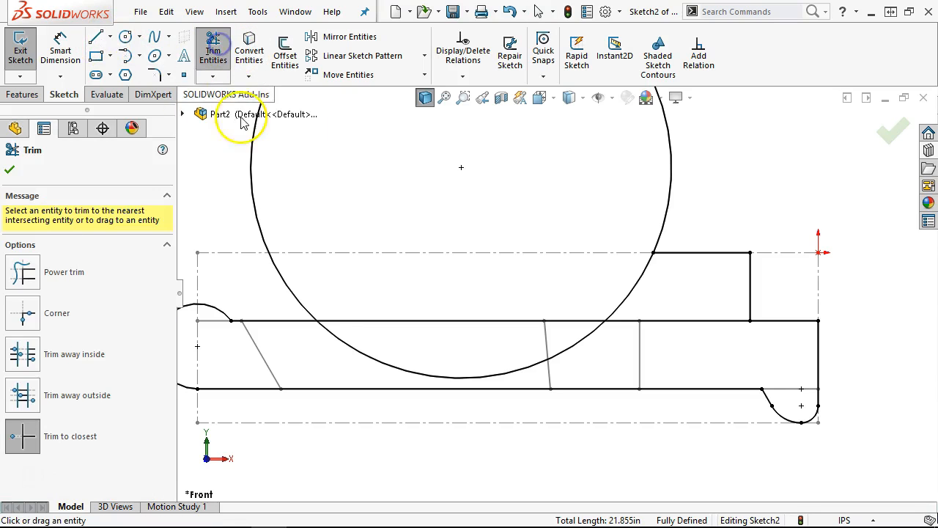
- Trim the circle's lower and upper-left arcs and the overlapped line segment, leaving the connecting arc
{"action": "left_click", "coordinate": [443, 378]}
{"action": "left_click", "coordinate": [273, 262]}
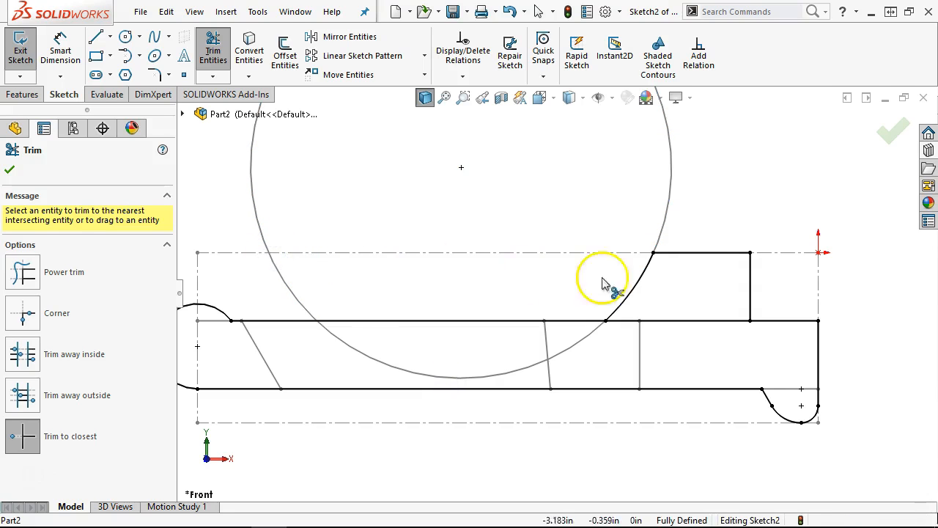
{"action": "key", "text": "z"}
{"action": "left_click", "coordinate": [662, 316]}
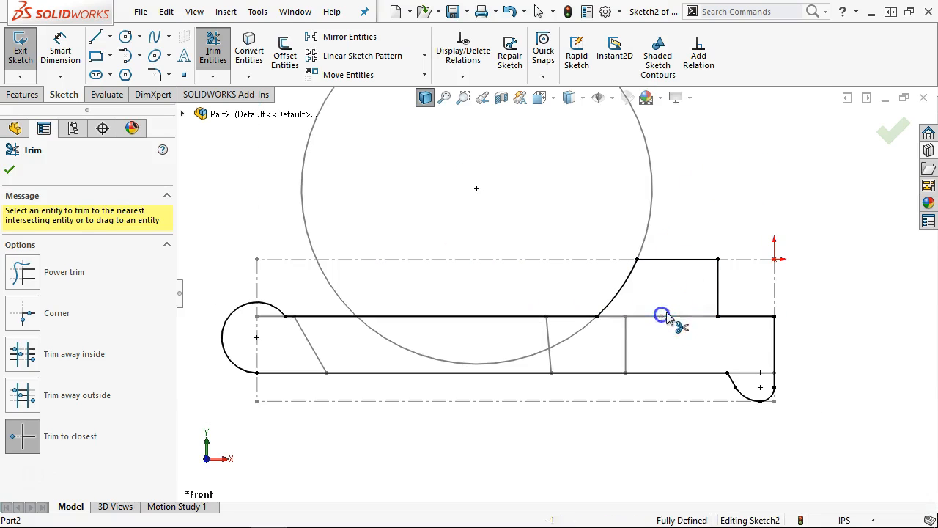
{"action": "right_click", "coordinate": [749, 151]}
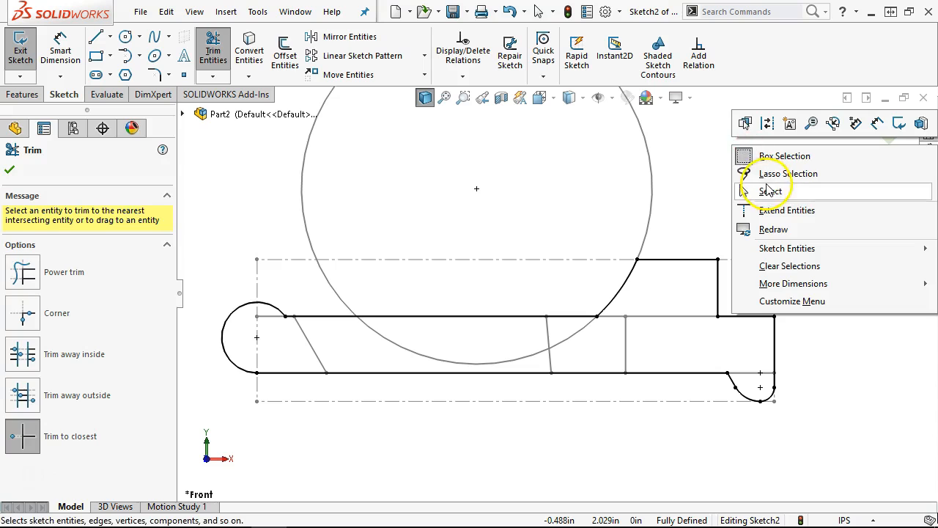
{"action": "left_click", "coordinate": [767, 185]}
{"action": "mouse_move", "coordinate": [770, 196]}
{"action": "middle_mouse_down"}
{"action": "mouse_move", "coordinate": [796, 193]}
{"action": "mouse_move", "coordinate": [811, 281]}
{"action": "middle_mouse_up"}
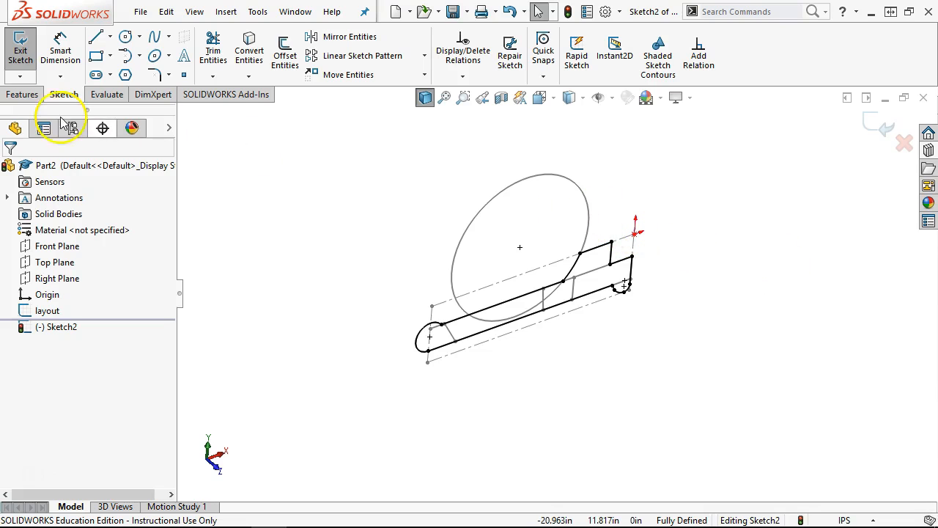
- Extrude Sketch2 mid-plane to 2.25 in as Boss-Extrude1, then select the Front Plane
{"action": "left_click", "coordinate": [23, 95]}
{"action": "left_click", "coordinate": [18, 57]}
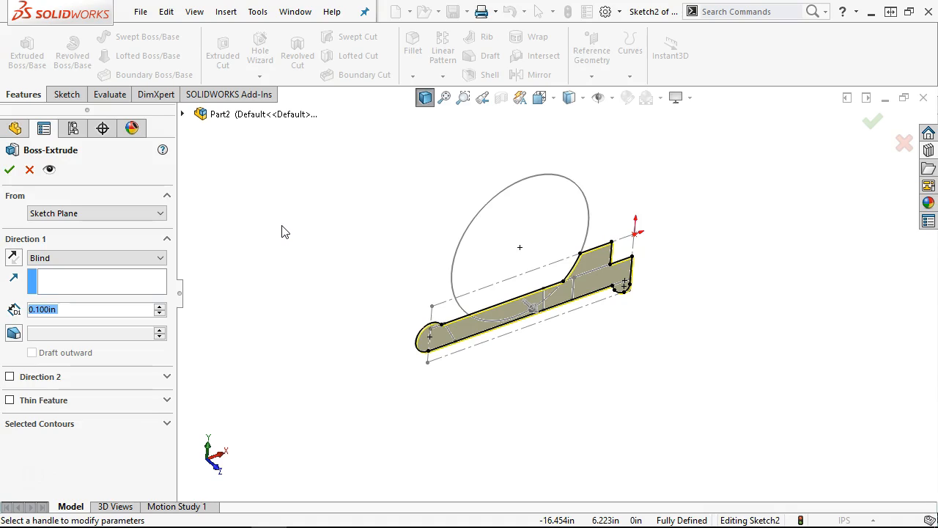
{"action": "left_click", "coordinate": [120, 256]}
{"action": "left_click", "coordinate": [83, 316]}
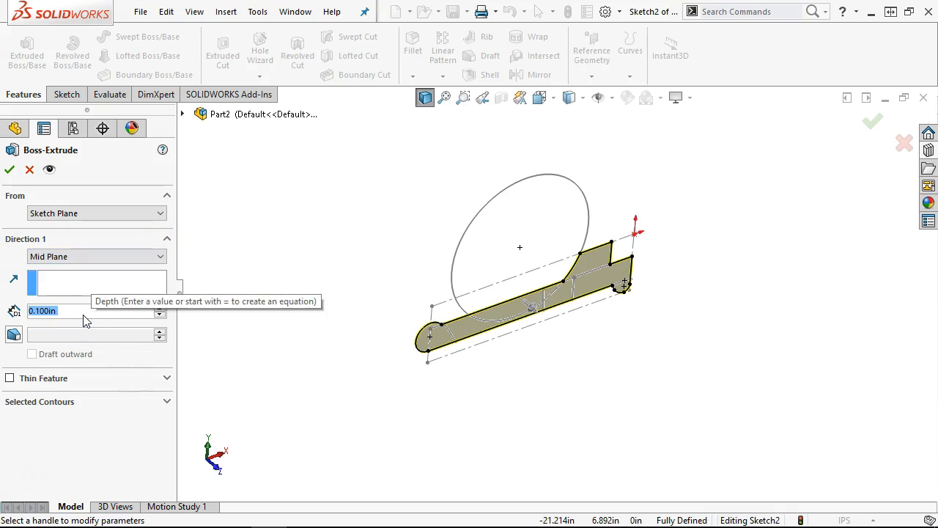
{"action": "type", "text": "2.25"}
{"action": "key", "text": "Return"}
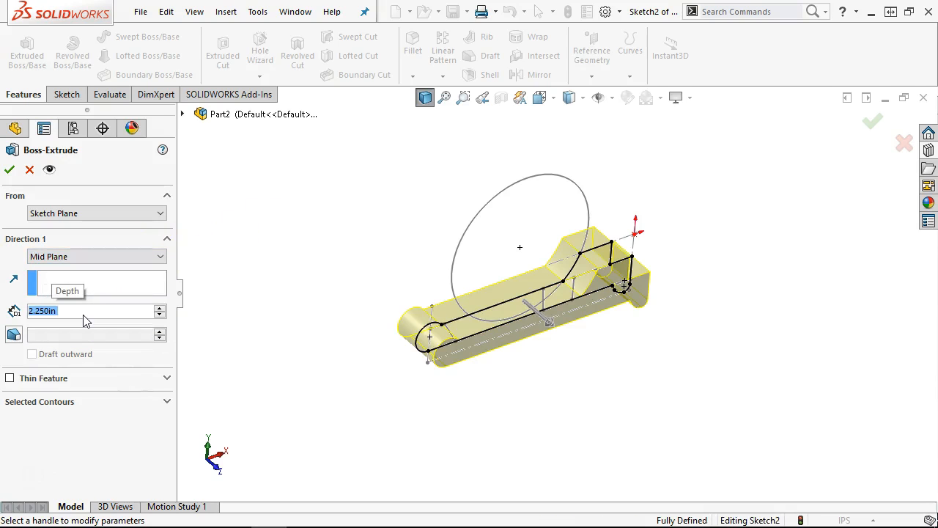
{"action": "left_click", "coordinate": [10, 169]}
{"action": "middle_click_drag", "start_coordinate": [324, 393], "coordinate": [275, 289]}
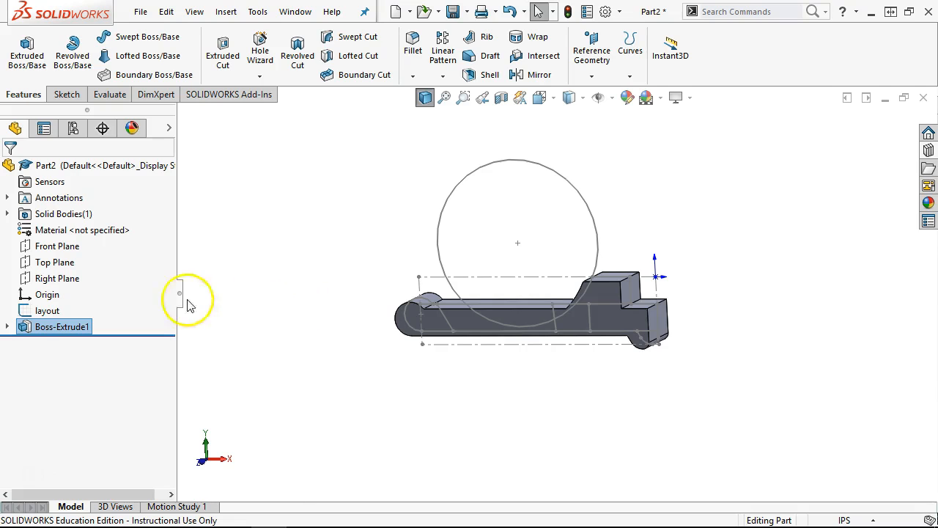
{"action": "left_click", "coordinate": [57, 246]}
- Face the Front Plane and convert the slanted layout line into a new sketch
{"action": "left_click", "coordinate": [66, 224]}
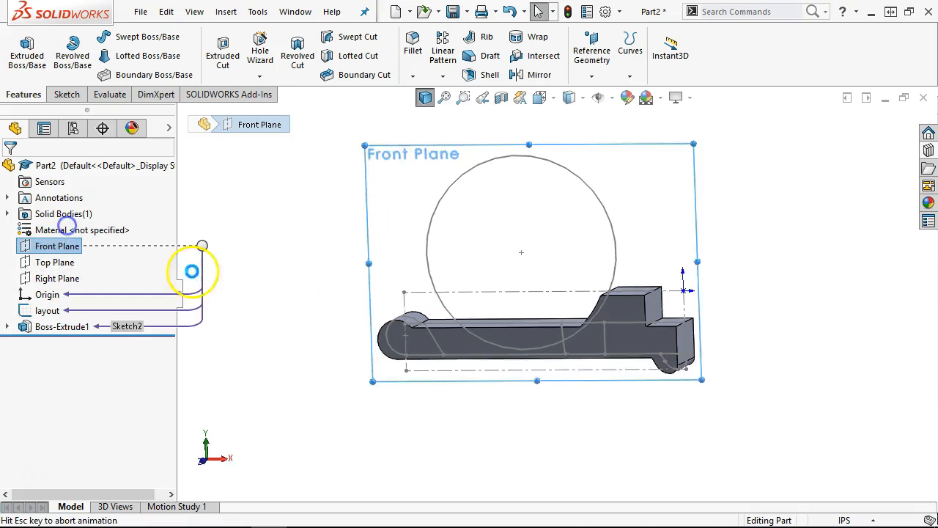
{"action": "left_click", "coordinate": [403, 398]}
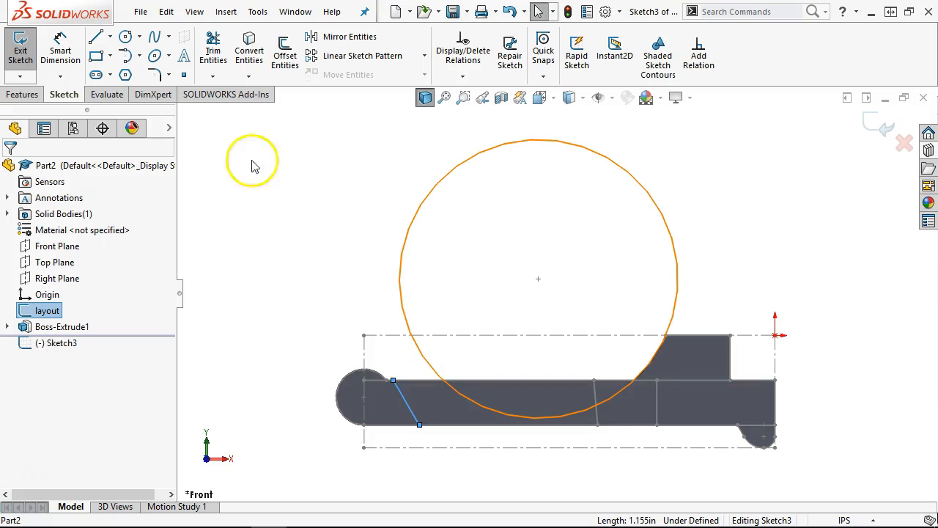
{"action": "left_click", "coordinate": [248, 45]}
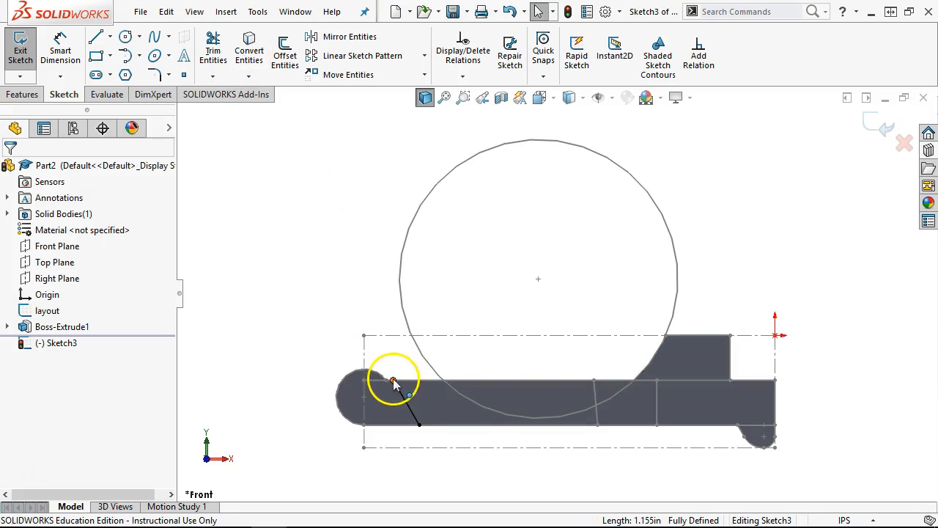
{"action": "left_click", "coordinate": [372, 344]}
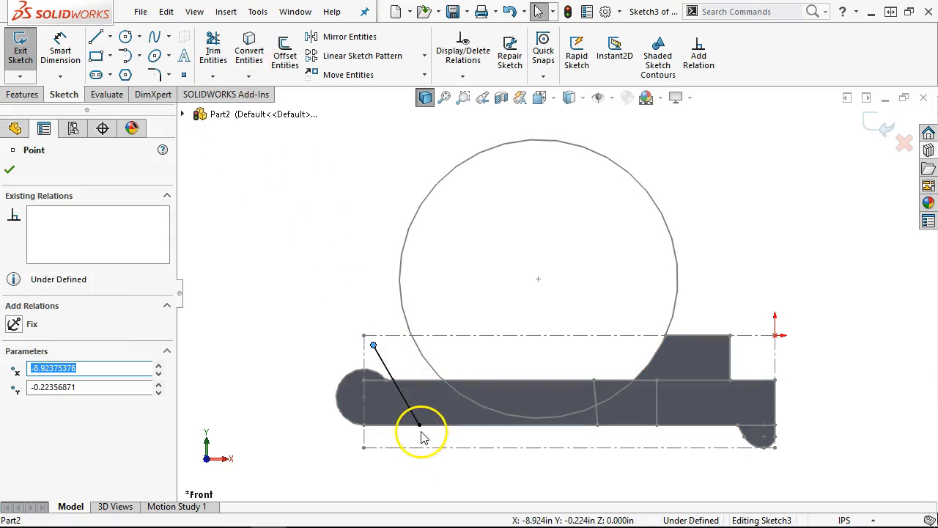
- Draw bottom, left and top lines closing the outline around the rounded end
{"action": "left_click", "coordinate": [97, 38]}
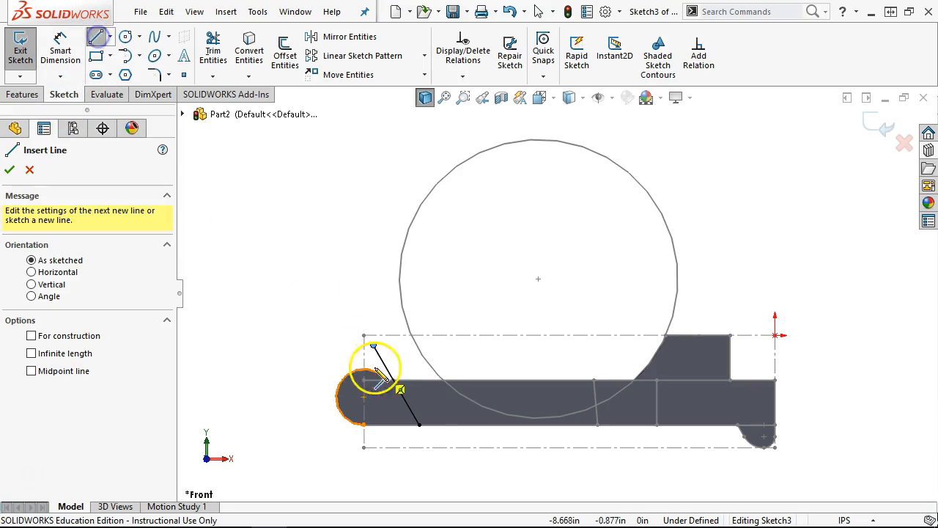
{"action": "left_click", "coordinate": [419, 424]}
{"action": "left_click", "coordinate": [330, 424]}
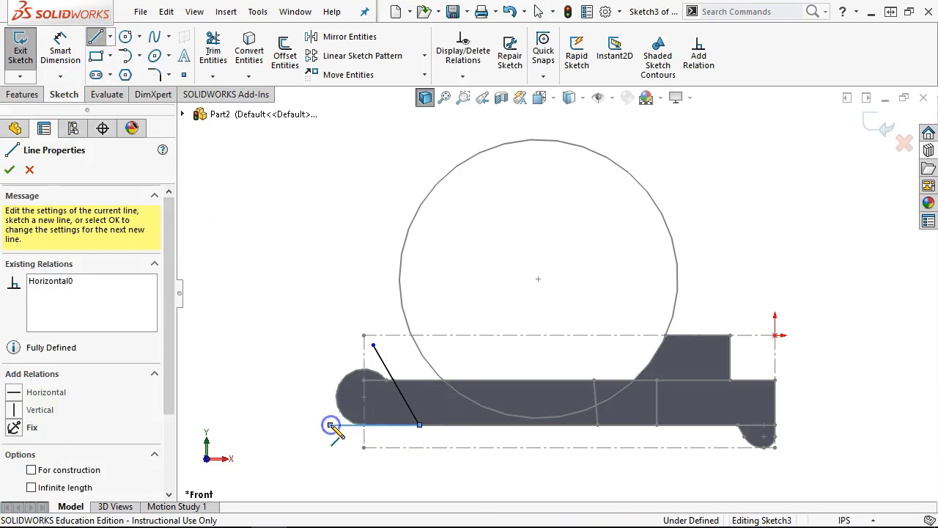
{"action": "left_click", "coordinate": [331, 345]}
{"action": "left_click", "coordinate": [372, 345]}
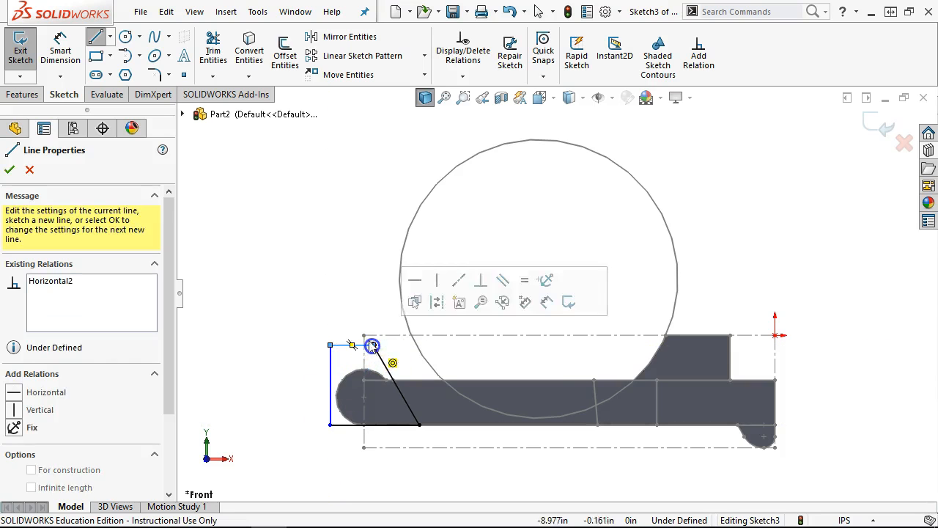
{"action": "right_click", "coordinate": [347, 266]}
{"action": "left_click", "coordinate": [385, 278]}
{"action": "scroll", "coordinate": [370, 348], "scroll_direction": "down", "scroll_amount": 2}
- Make the top and left outline lines tangent to the end arc
{"action": "left_click", "coordinate": [368, 343]}
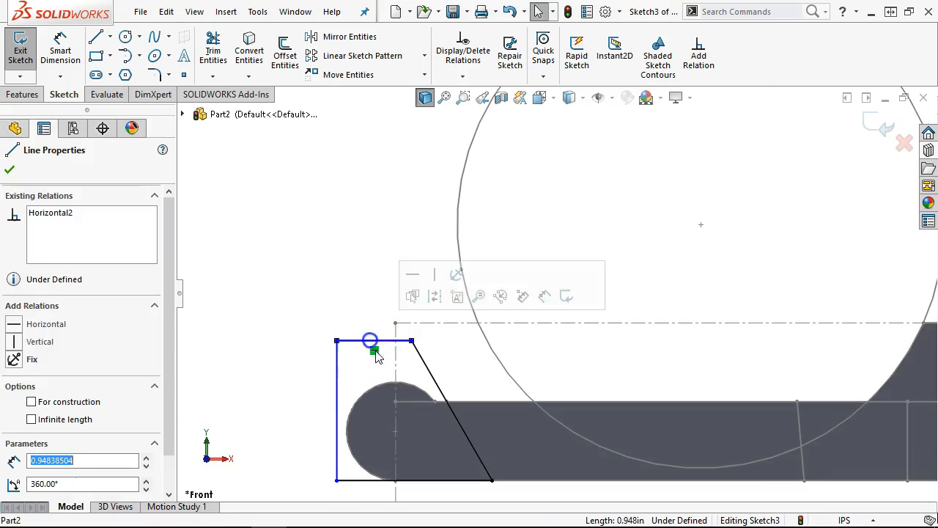
{"action": "left_click", "coordinate": [408, 384], "text": "ctrl"}
{"action": "left_click", "coordinate": [428, 316]}
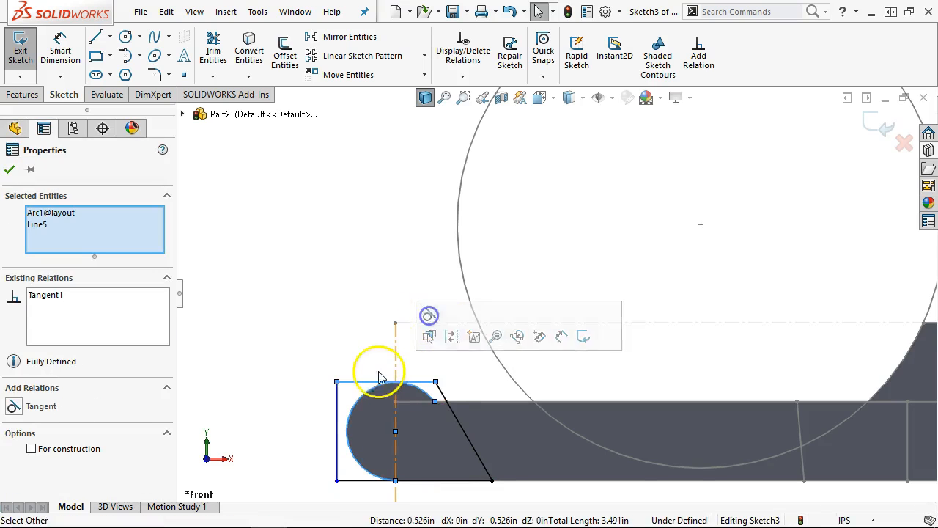
{"action": "left_click", "coordinate": [337, 403]}
{"action": "left_click", "coordinate": [359, 396], "text": "ctrl"}
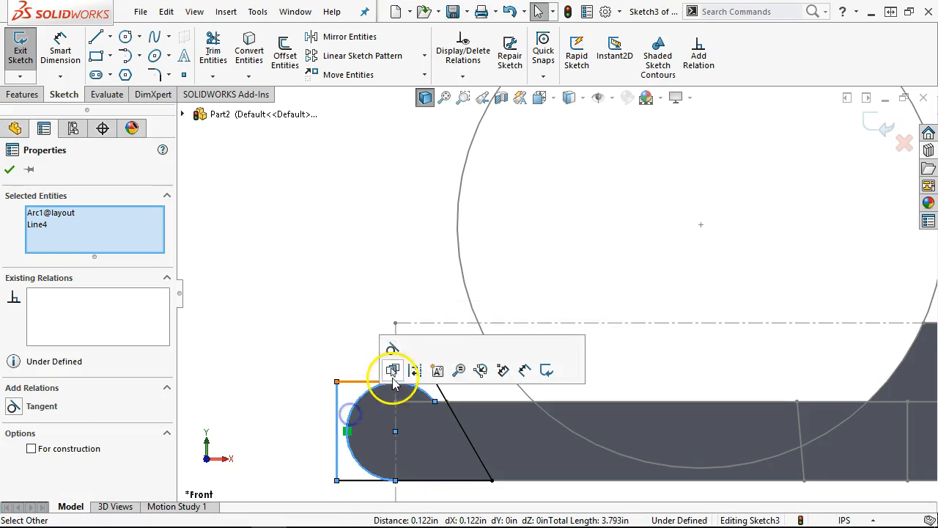
{"action": "left_click", "coordinate": [389, 345]}
{"action": "scroll", "coordinate": [317, 319], "scroll_direction": "up", "scroll_amount": 4}
{"action": "scroll", "coordinate": [318, 319], "scroll_direction": "down", "scroll_amount": 1}
{"action": "scroll", "coordinate": [555, 441], "scroll_direction": "down", "scroll_amount": 2}
{"action": "left_click", "coordinate": [568, 446]}
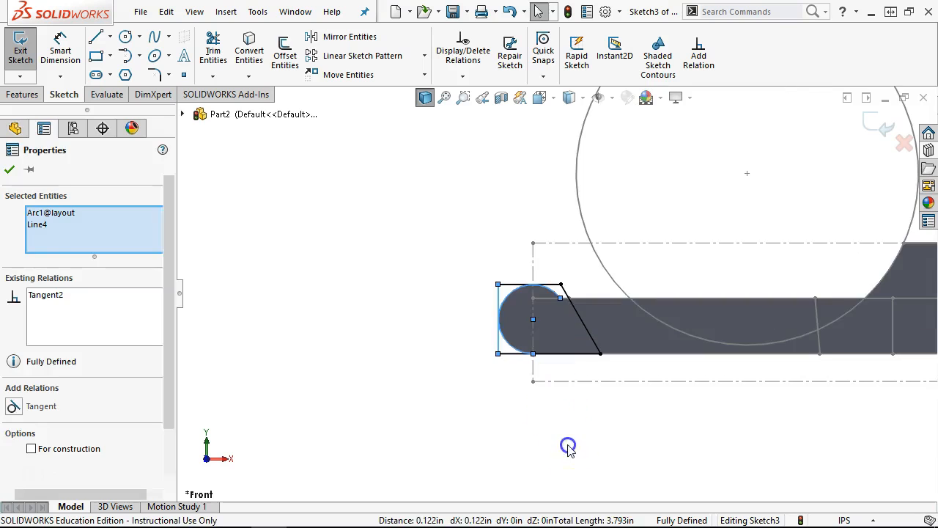
{"action": "scroll", "coordinate": [430, 362], "scroll_direction": "up", "scroll_amount": 2}
{"action": "middle_click_drag", "start_coordinate": [417, 335], "coordinate": [455, 408]}
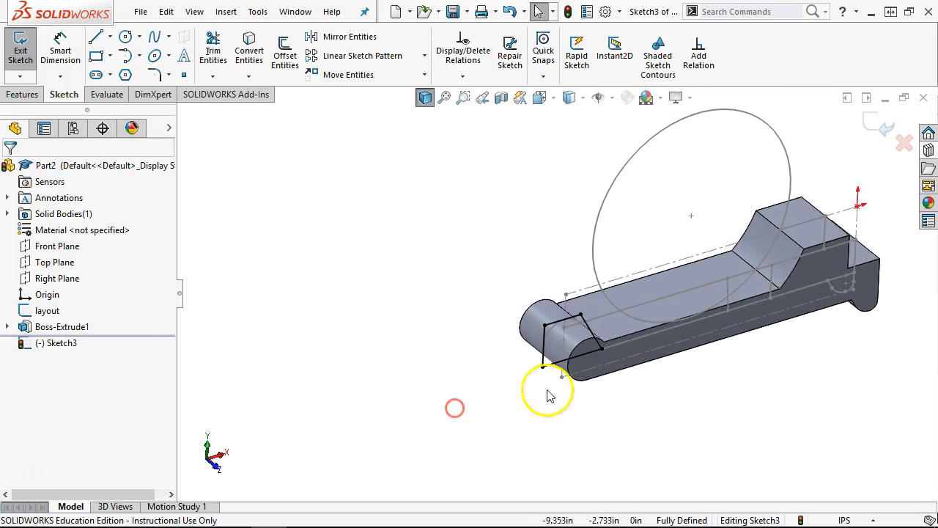
{"action": "scroll", "coordinate": [598, 366], "scroll_direction": "down", "scroll_amount": 2}
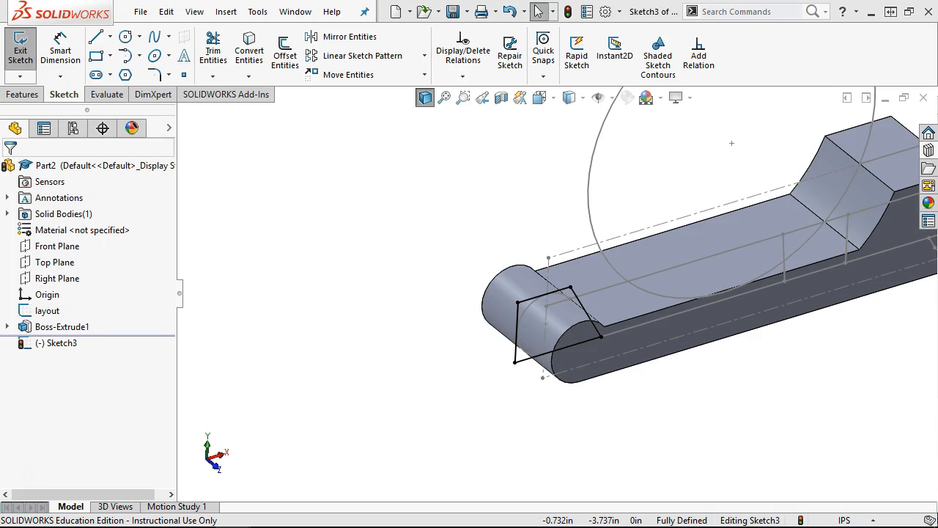
- Cut-extrude Sketch3 mid-plane with a 1.031 in depth
{"action": "left_click", "coordinate": [11, 98]}
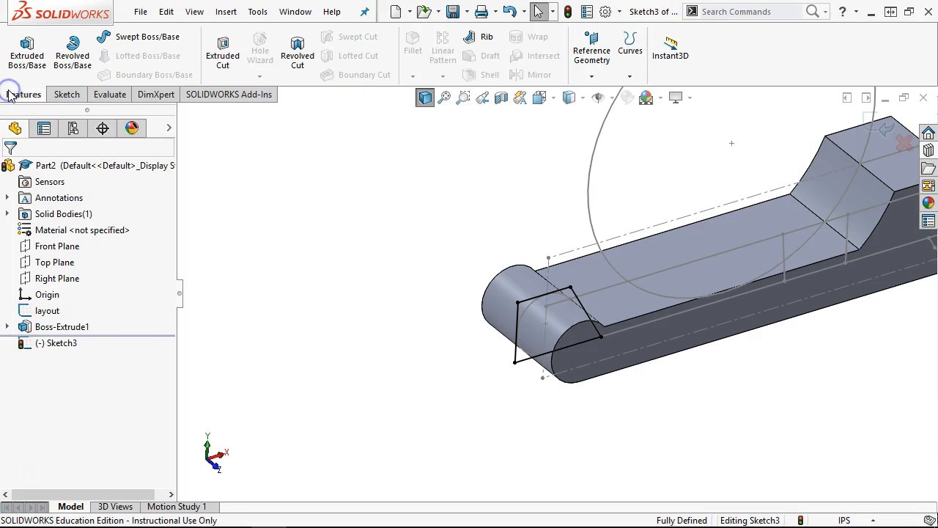
{"action": "left_click", "coordinate": [224, 53]}
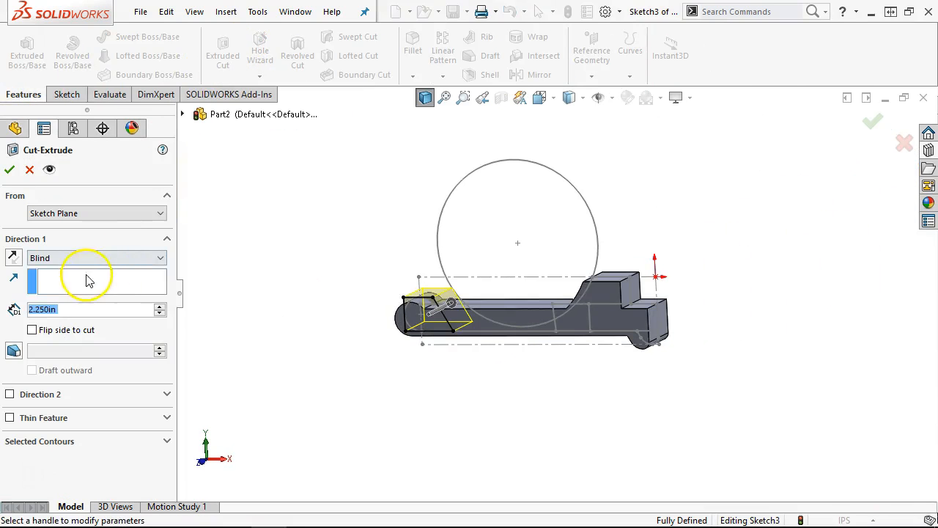
{"action": "left_click", "coordinate": [75, 257]}
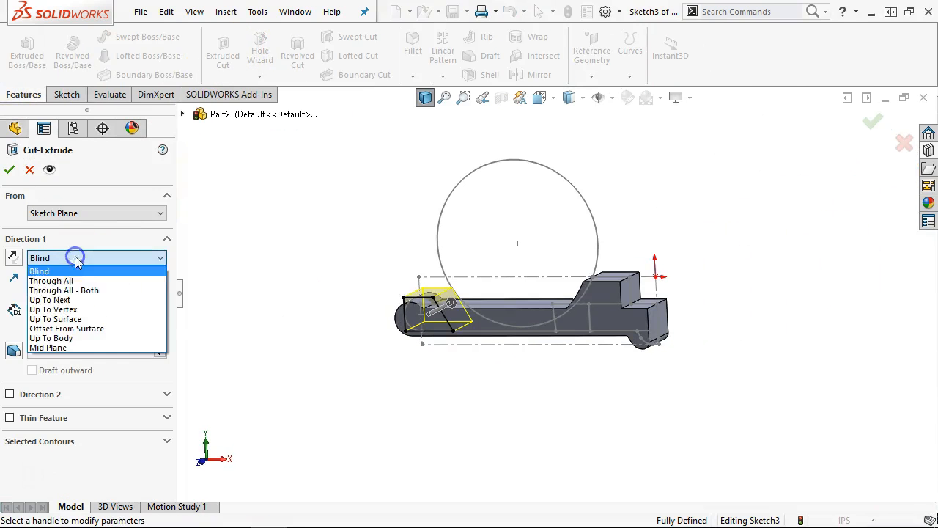
{"action": "left_click", "coordinate": [74, 347]}
{"action": "type", "text": "1.031"}
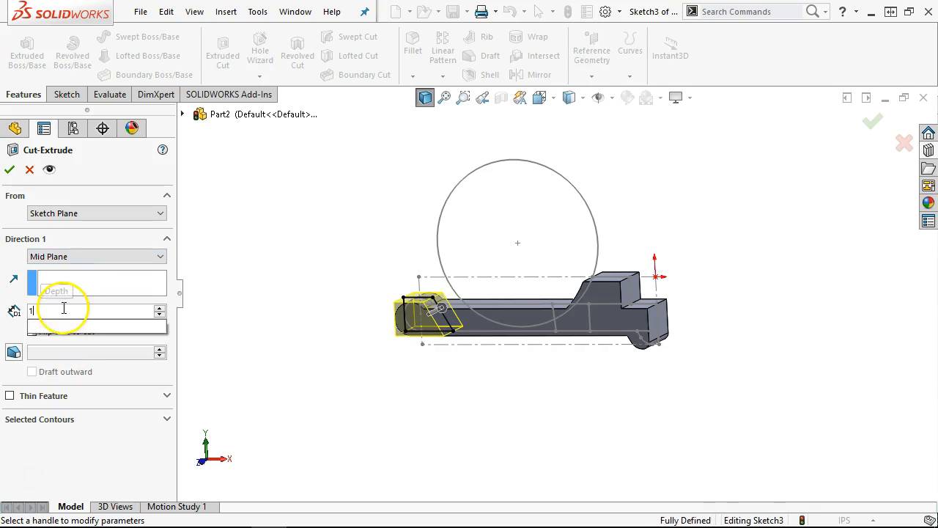
{"action": "key", "text": "Return"}
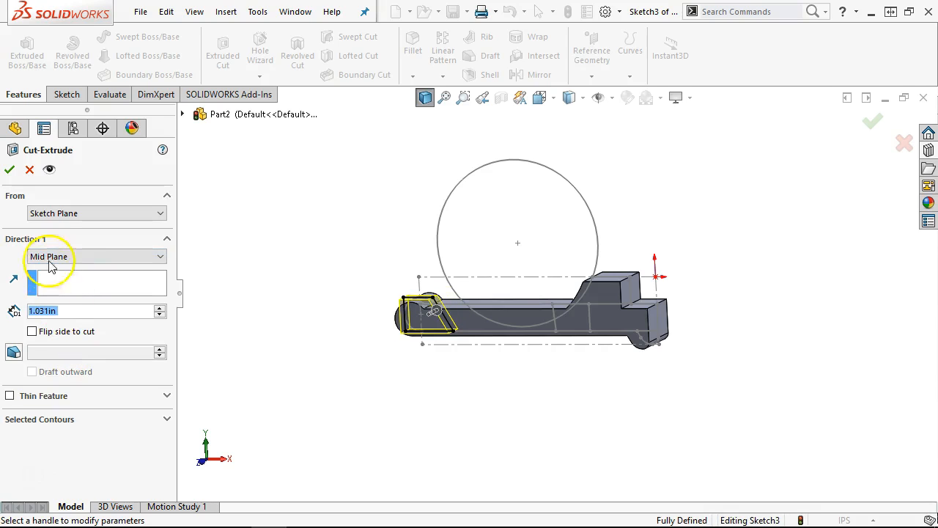
{"action": "left_click", "coordinate": [10, 170]}
- Review the Connecting Rod Fixture PDF drawing, then slide its window off to the right
{"action": "middle_click_drag", "start_coordinate": [295, 324], "coordinate": [321, 398]}
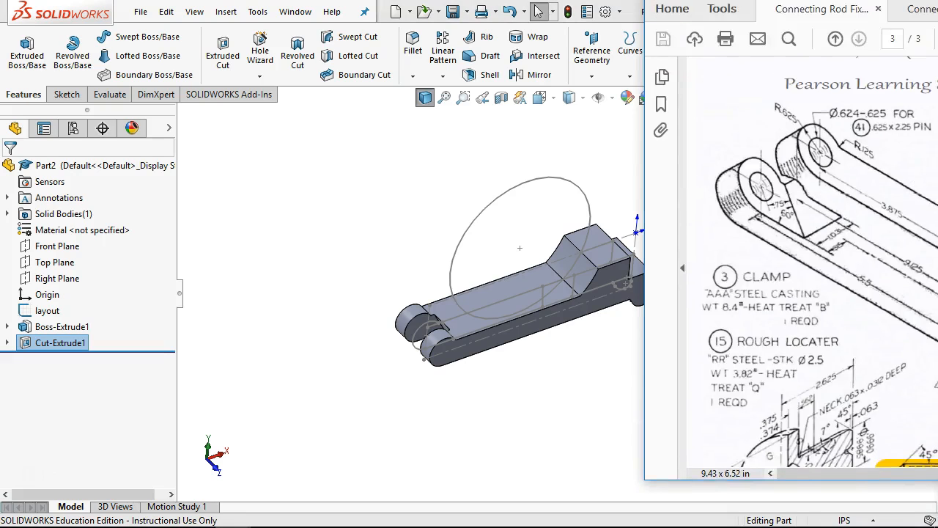
{"action": "mouse_move", "coordinate": [937, 9]}
{"action": "left_mouse_down"}
{"action": "mouse_move", "coordinate": [488, 8]}
{"action": "mouse_move", "coordinate": [458, 17]}
{"action": "left_mouse_up"}
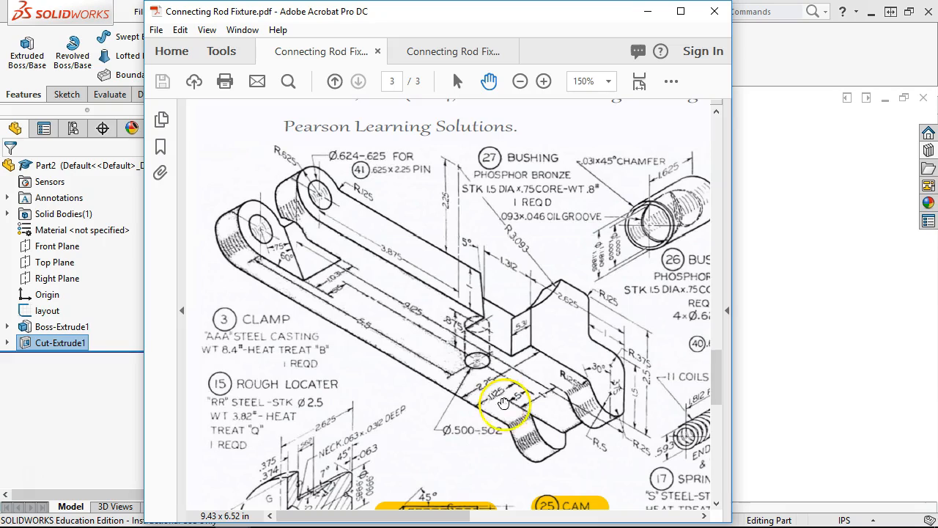
{"action": "left_click_drag", "start_coordinate": [555, 21], "coordinate": [937, 18]}
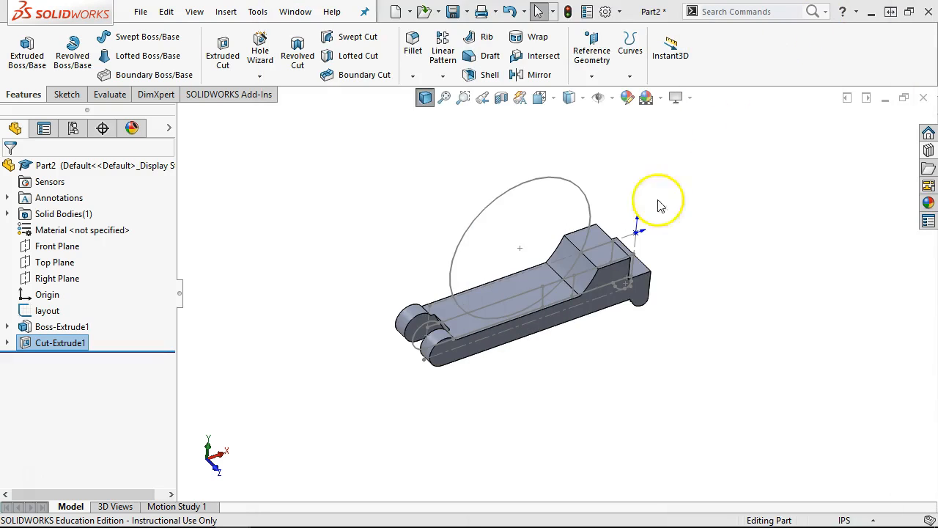
- Sketch a corner rectangle on the Front Plane around the lower-right end, snapping its corner to the arc start
{"action": "left_click", "coordinate": [57, 246]}
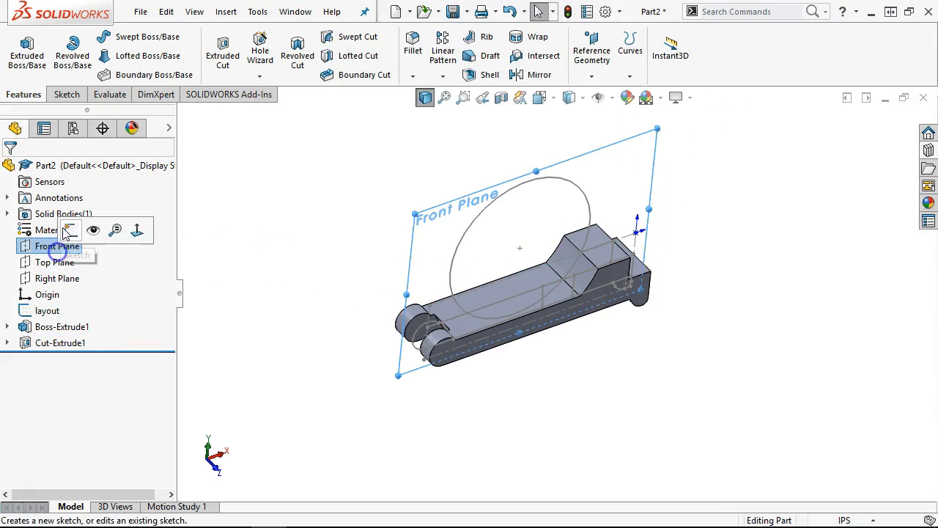
{"action": "left_click", "coordinate": [68, 230]}
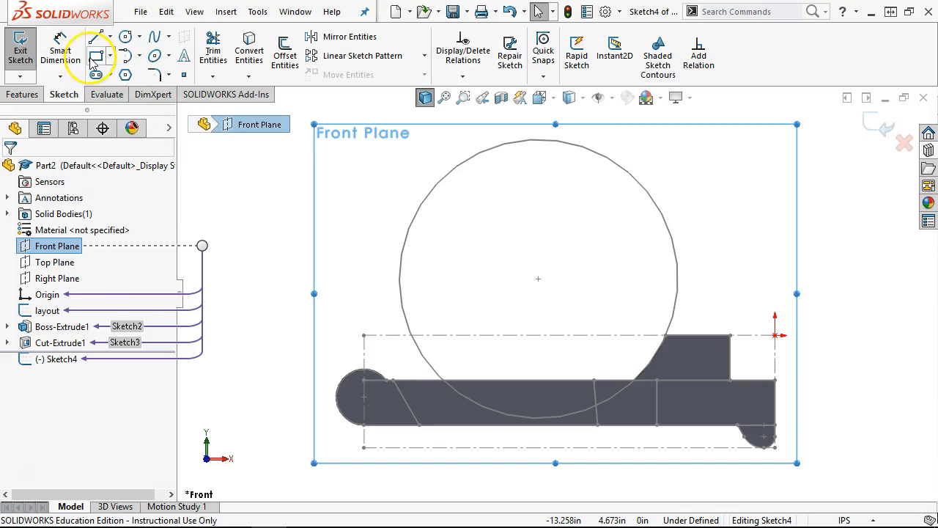
{"action": "left_click", "coordinate": [95, 56]}
{"action": "scroll", "coordinate": [795, 433], "scroll_direction": "down", "scroll_amount": 5}
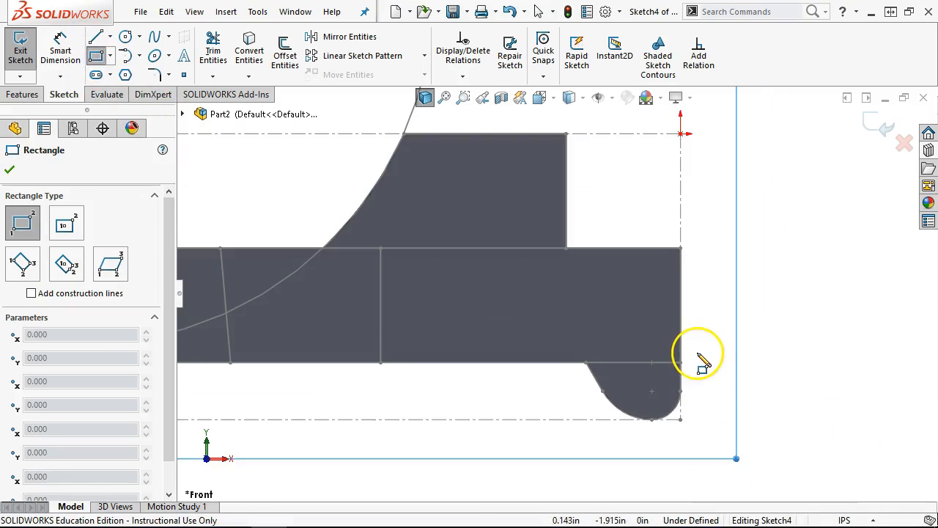
{"action": "mouse_move", "coordinate": [680, 362]}
{"action": "left_mouse_down"}
{"action": "mouse_move", "coordinate": [570, 404]}
{"action": "mouse_move", "coordinate": [557, 419]}
{"action": "left_mouse_up"}
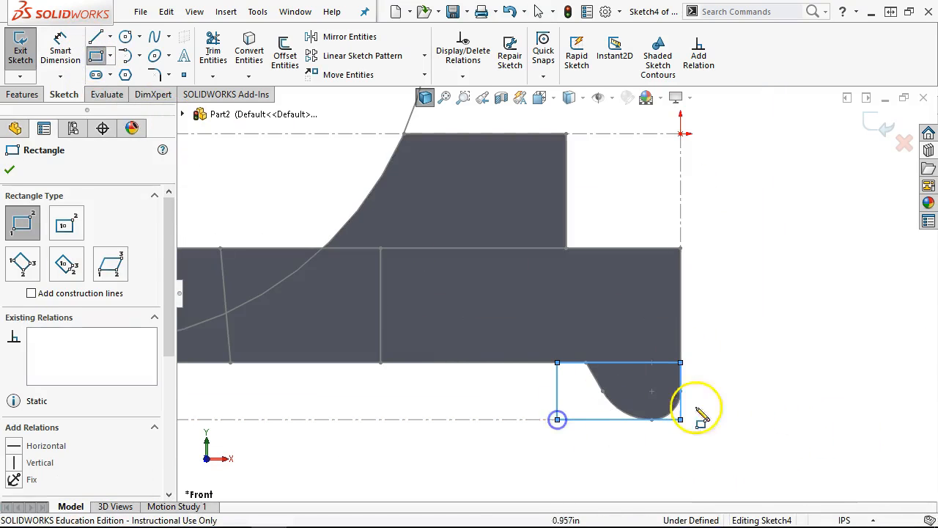
{"action": "right_click", "coordinate": [760, 253]}
{"action": "left_click", "coordinate": [806, 258]}
{"action": "scroll", "coordinate": [593, 361], "scroll_direction": "down", "scroll_amount": 4}
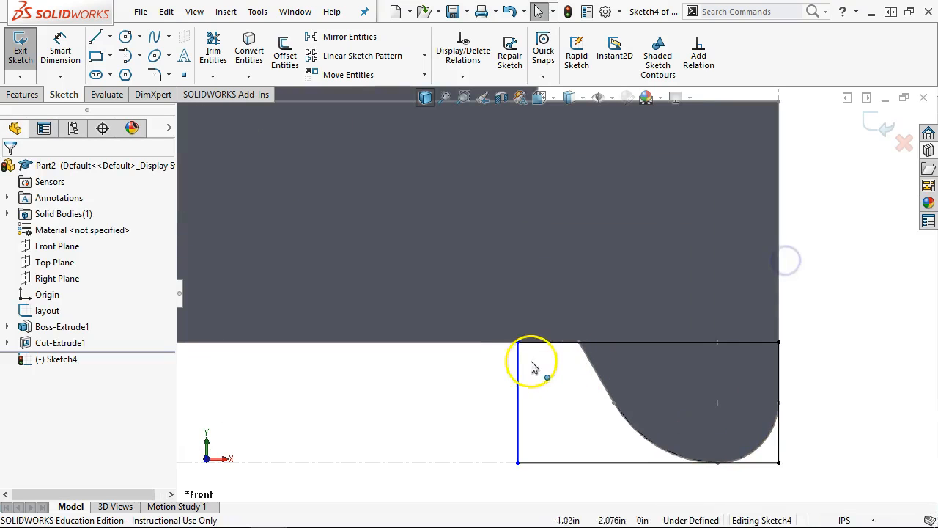
{"action": "left_click_drag", "start_coordinate": [516, 349], "coordinate": [579, 342]}
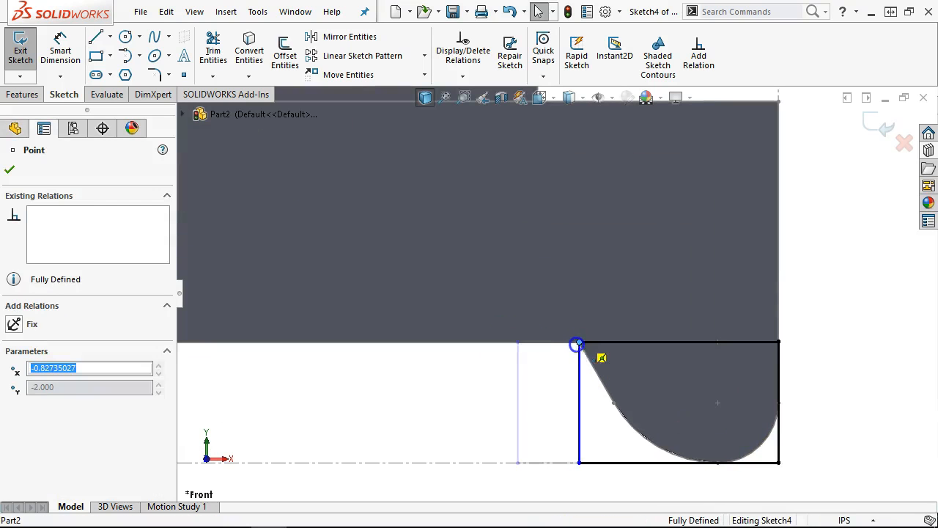
{"action": "left_click", "coordinate": [751, 480]}
{"action": "middle_click_drag", "start_coordinate": [848, 383], "coordinate": [805, 258]}
- Cut the rectangle sketch mid-plane 1.000 in as Cut-Extrude2, then view the part from the front
{"action": "left_click", "coordinate": [28, 94]}
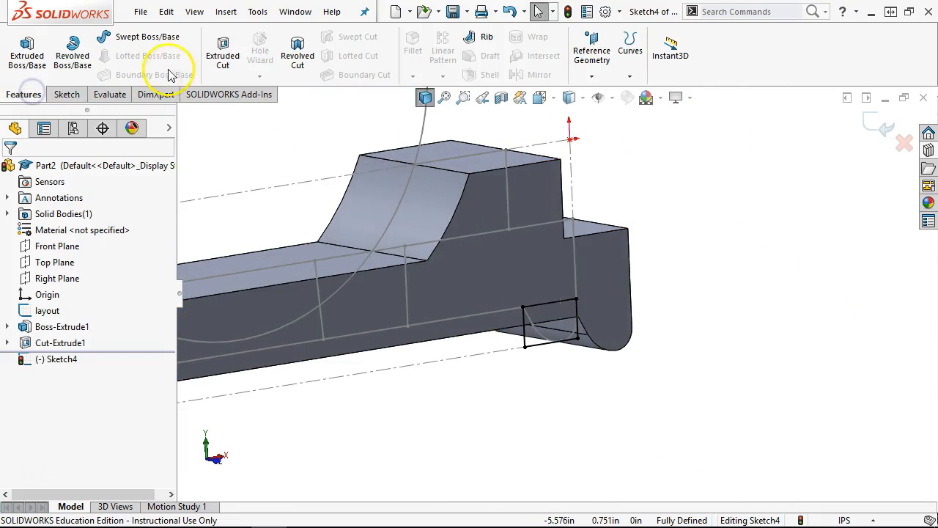
{"action": "left_click", "coordinate": [207, 47]}
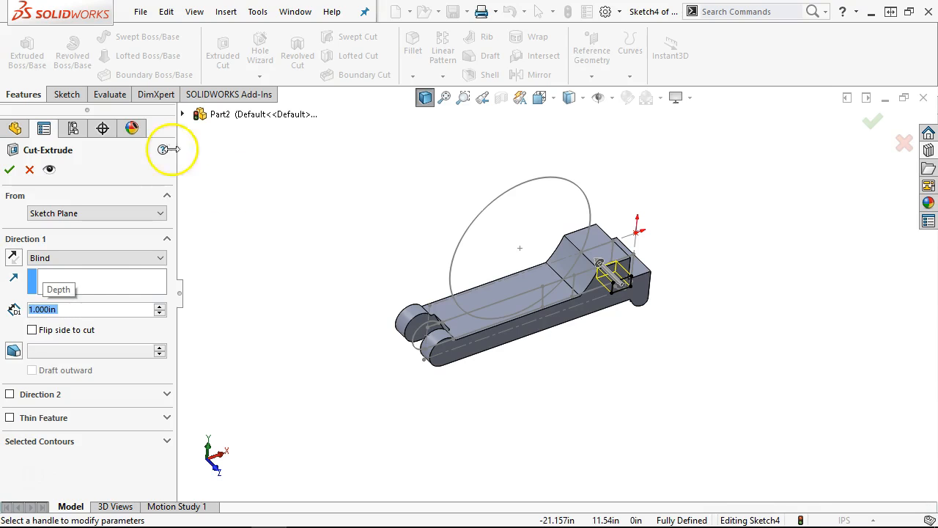
{"action": "left_click", "coordinate": [66, 256]}
{"action": "left_click", "coordinate": [73, 347]}
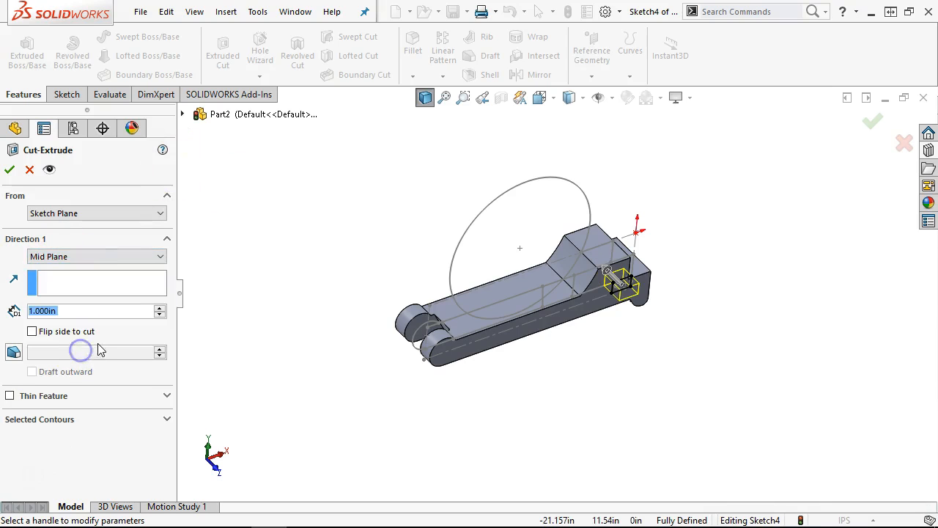
{"action": "left_click", "coordinate": [7, 170]}
{"action": "middle_click_drag", "start_coordinate": [503, 398], "coordinate": [505, 362]}
{"action": "left_click", "coordinate": [579, 362]}
{"action": "key", "text": "ctrl+1"}
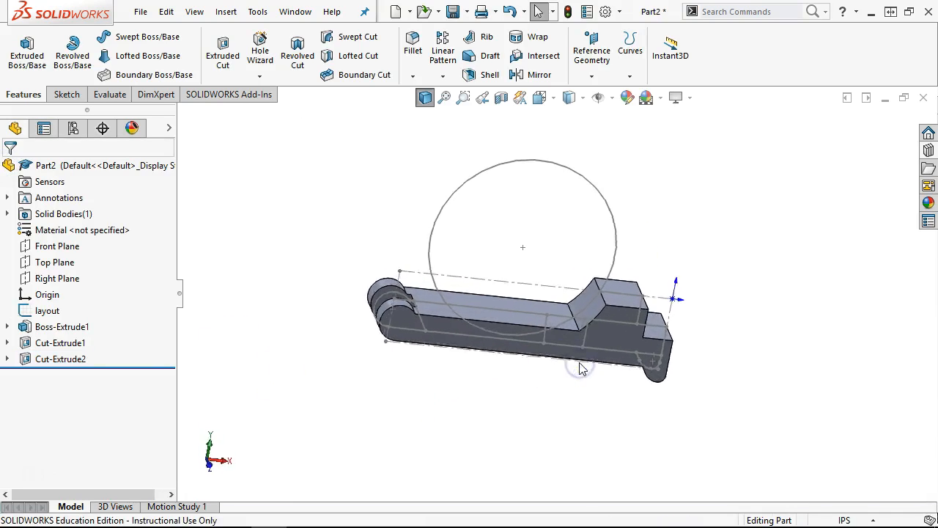
- Start Sketch5 on the front face and convert the two layout lines into sketch lines
{"action": "left_click", "coordinate": [561, 399]}
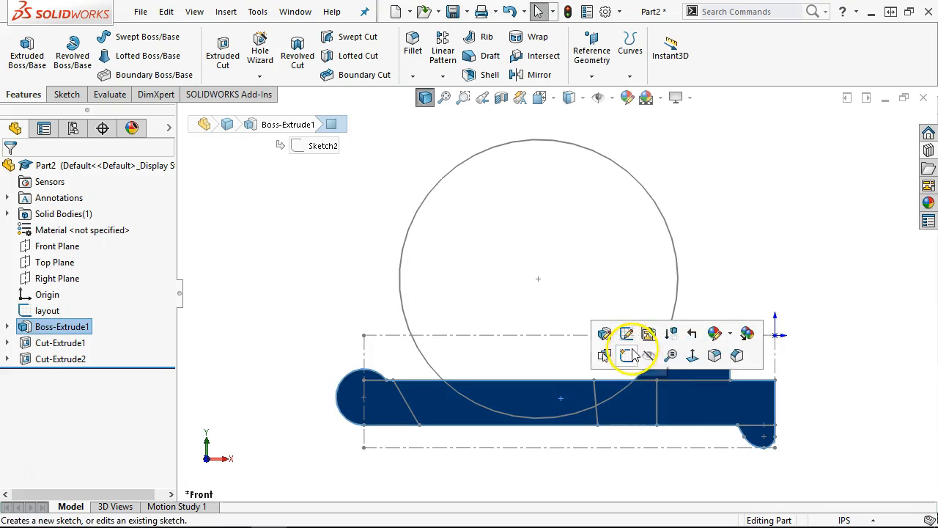
{"action": "left_click", "coordinate": [632, 354]}
{"action": "left_click", "coordinate": [580, 386]}
{"action": "left_click", "coordinate": [653, 389], "text": "ctrl"}
{"action": "left_click", "coordinate": [248, 44]}
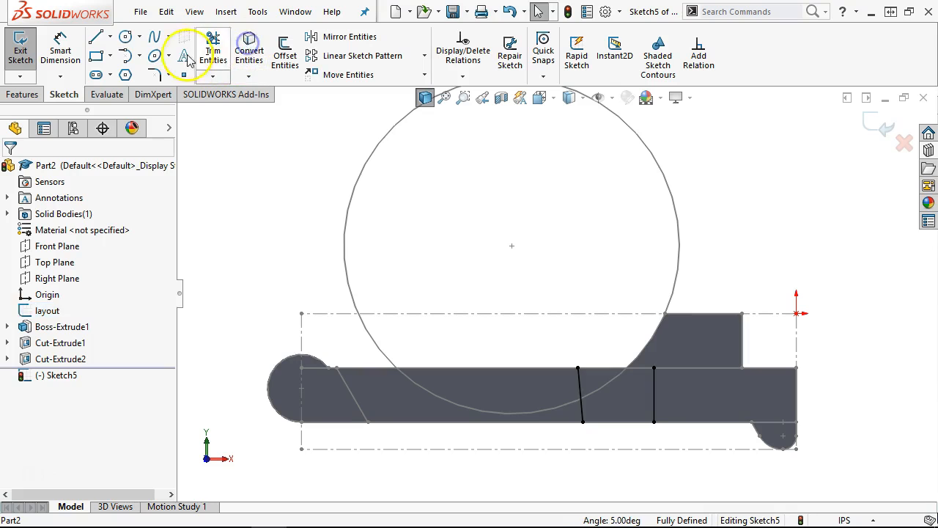
- Draw lines joining the top and lower ends of the two converted lines
{"action": "left_click", "coordinate": [95, 37]}
{"action": "left_click_drag", "start_coordinate": [657, 368], "coordinate": [578, 368]}
{"action": "left_click_drag", "start_coordinate": [651, 425], "coordinate": [655, 422]}
{"action": "right_click", "coordinate": [719, 196]}
{"action": "left_click", "coordinate": [749, 208]}
{"action": "scroll", "coordinate": [620, 204], "scroll_direction": "up", "scroll_amount": 2}
{"action": "middle_click_drag", "start_coordinate": [621, 204], "coordinate": [654, 279]}
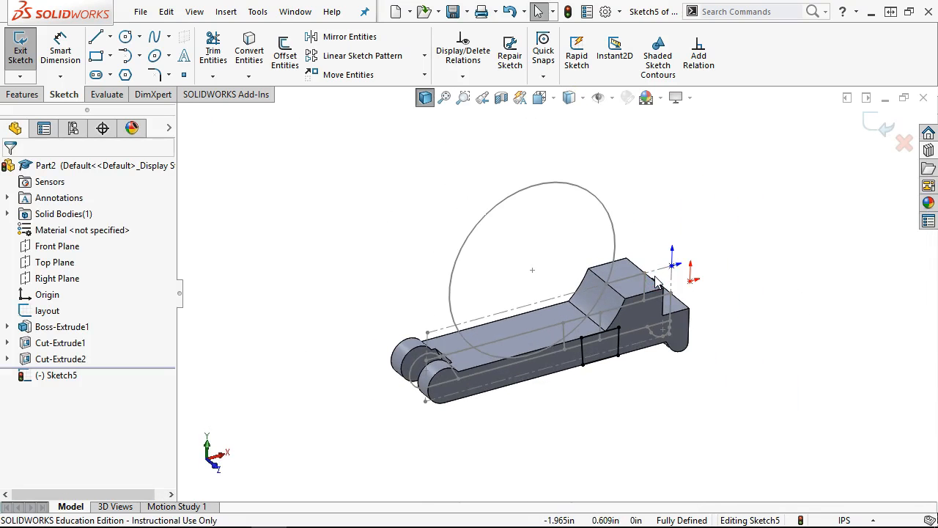
{"action": "scroll", "coordinate": [628, 293], "scroll_direction": "down", "scroll_amount": 4}
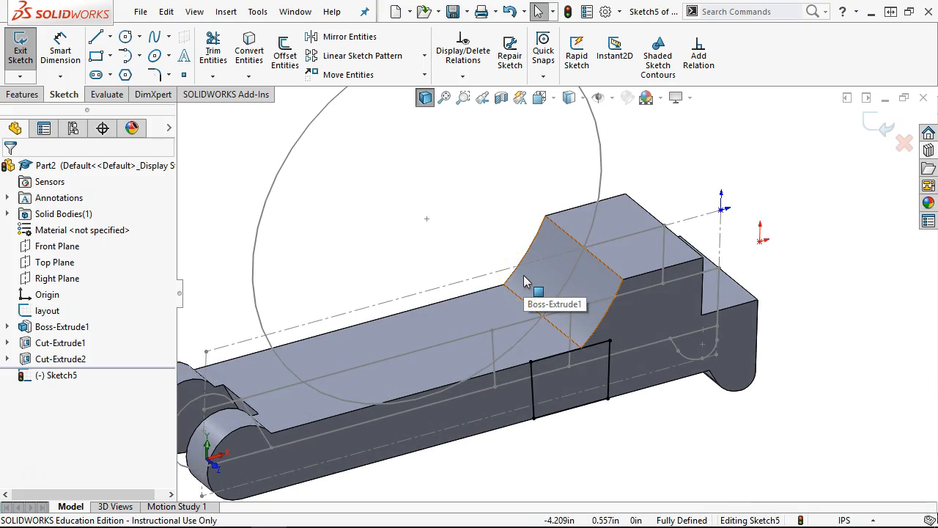
{"action": "mouse_move", "coordinate": [525, 281]}
{"action": "left_mouse_down"}
{"action": "mouse_move", "coordinate": [524, 331]}
{"action": "mouse_move", "coordinate": [636, 378]}
{"action": "left_mouse_up"}
- Draw a line closing the lower ends of the two profile lines
{"action": "left_click", "coordinate": [621, 437]}
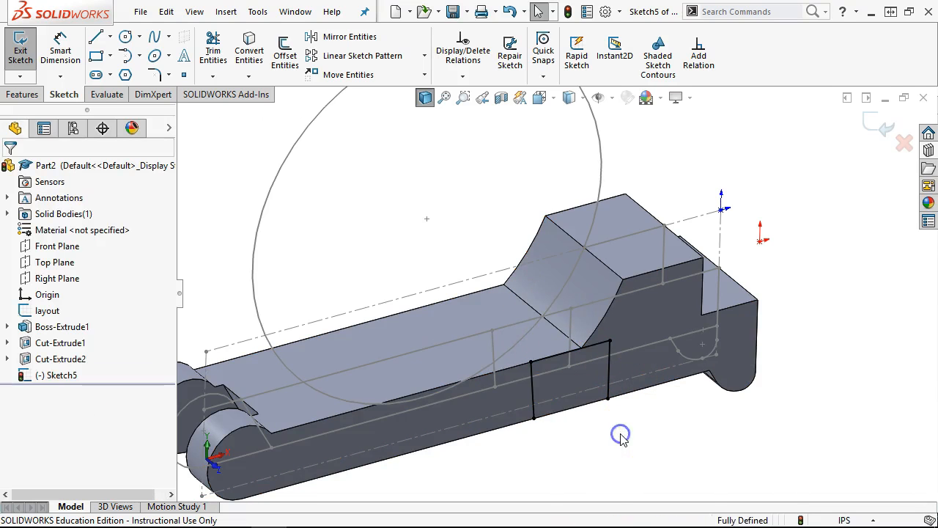
{"action": "left_click", "coordinate": [620, 427]}
{"action": "left_click", "coordinate": [95, 37]}
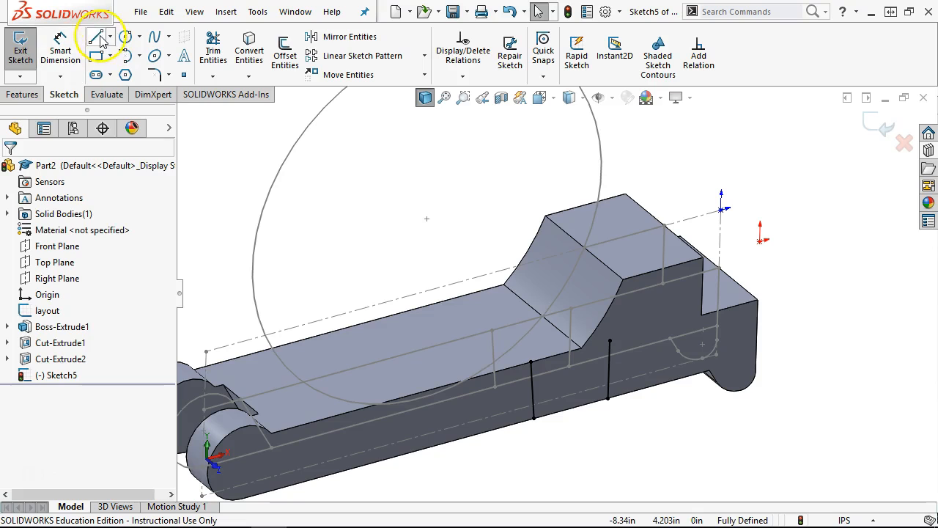
{"action": "left_click_drag", "start_coordinate": [586, 408], "coordinate": [533, 418]}
{"action": "right_click", "coordinate": [606, 428]}
{"action": "left_click", "coordinate": [643, 392]}
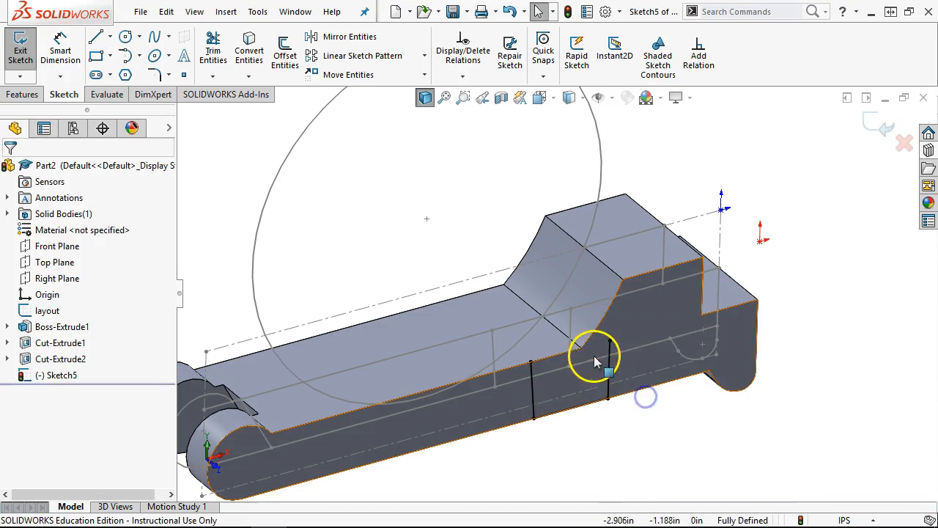
- Extend the left line upward and snap both lines' tops onto the centerline in front view
{"action": "left_click", "coordinate": [609, 267]}
{"action": "mouse_move", "coordinate": [531, 360]}
{"action": "left_mouse_down"}
{"action": "mouse_move", "coordinate": [560, 364]}
{"action": "mouse_move", "coordinate": [537, 365]}
{"action": "mouse_move", "coordinate": [518, 306]}
{"action": "mouse_move", "coordinate": [525, 285]}
{"action": "left_mouse_up"}
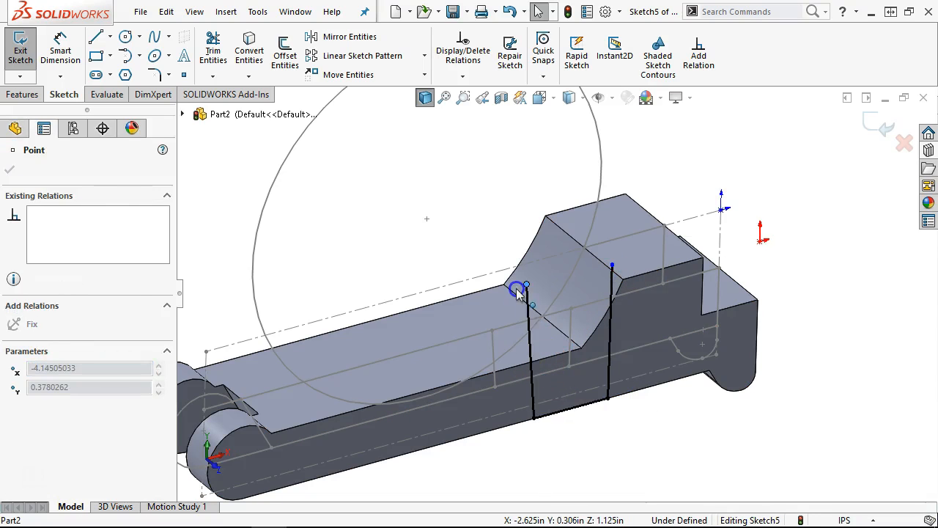
{"action": "left_click", "coordinate": [713, 439]}
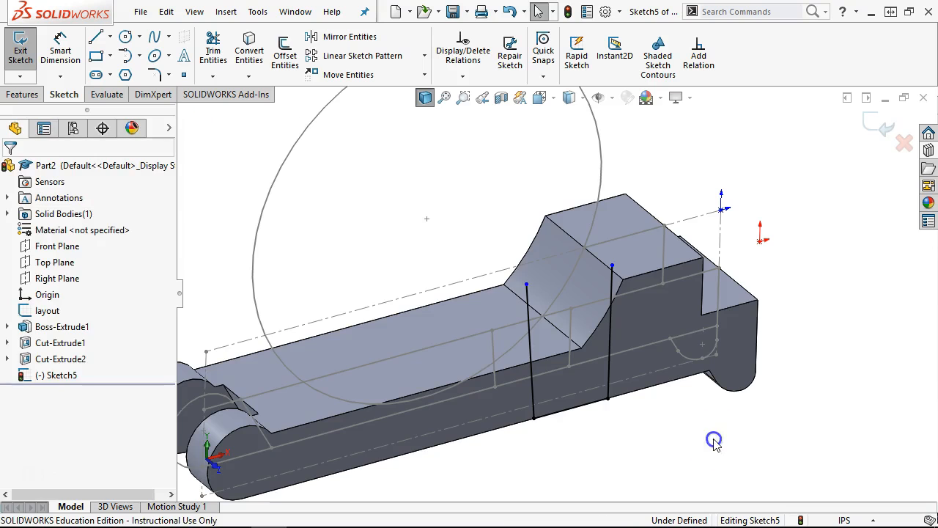
{"action": "key", "text": "ctrl+8"}
{"action": "scroll", "coordinate": [677, 381], "scroll_direction": "down", "scroll_amount": 2}
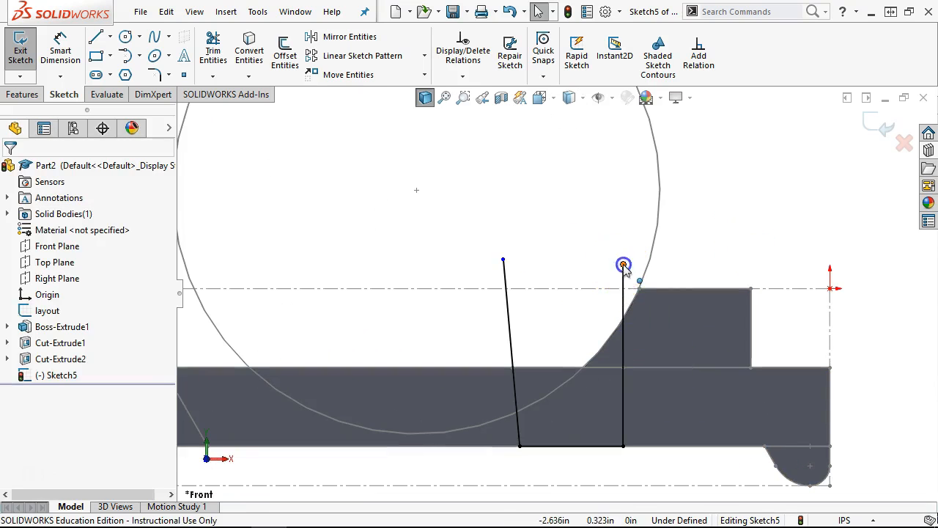
{"action": "left_click_drag", "start_coordinate": [623, 266], "coordinate": [622, 288]}
{"action": "left_click_drag", "start_coordinate": [506, 260], "coordinate": [506, 288]}
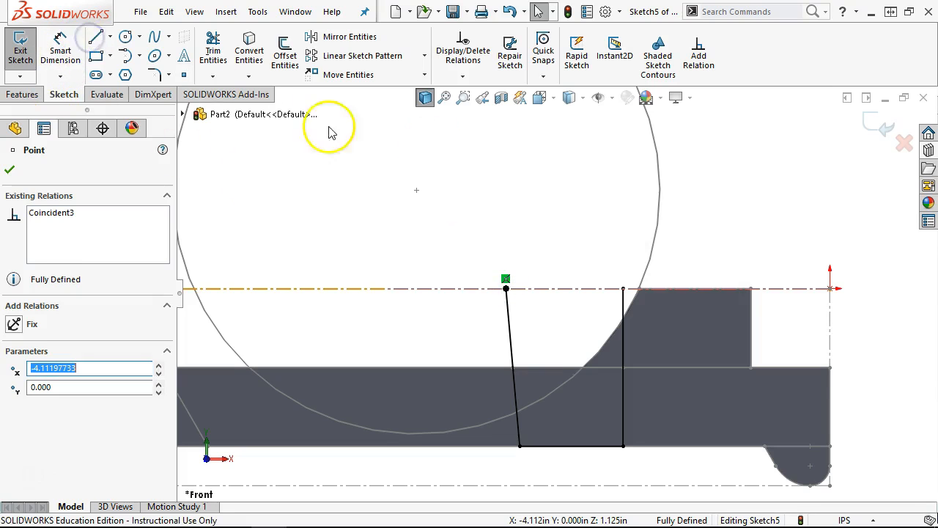
- Connect the two top endpoints with a line along the centerline
{"action": "left_click", "coordinate": [95, 37]}
{"action": "mouse_move", "coordinate": [622, 288]}
{"action": "left_mouse_down"}
{"action": "mouse_move", "coordinate": [493, 293]}
{"action": "mouse_move", "coordinate": [505, 288]}
{"action": "left_mouse_up"}
{"action": "right_click", "coordinate": [508, 223]}
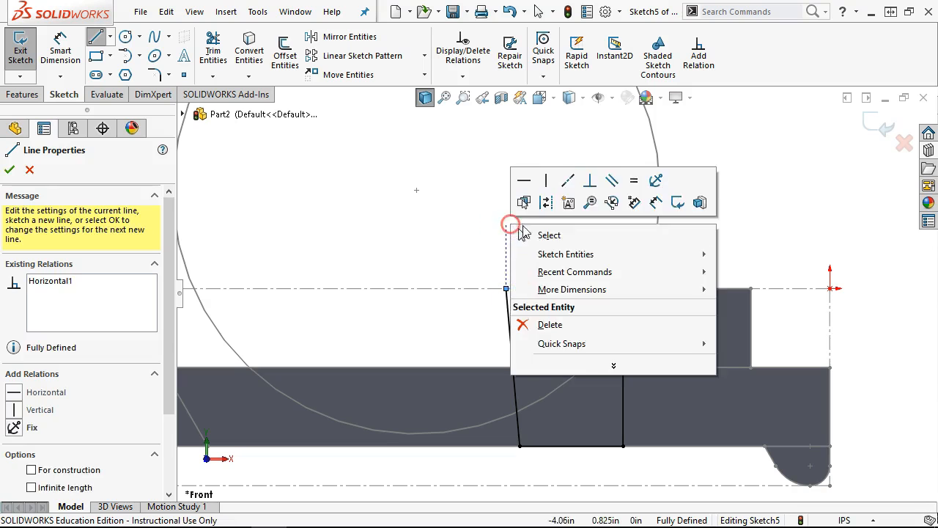
{"action": "left_click", "coordinate": [546, 233]}
{"action": "mouse_move", "coordinate": [523, 224]}
{"action": "middle_mouse_down"}
{"action": "mouse_move", "coordinate": [532, 199]}
{"action": "mouse_move", "coordinate": [522, 223]}
{"action": "middle_mouse_up"}
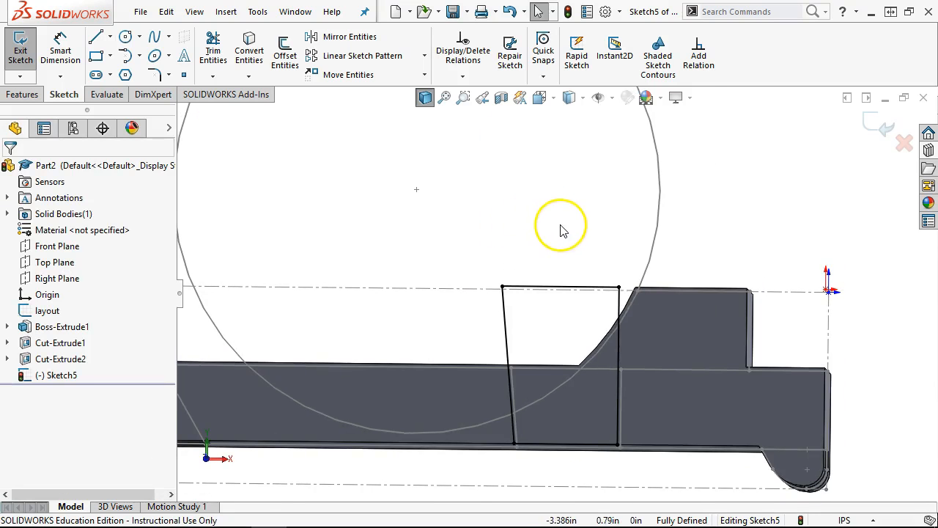
{"action": "key", "text": "ctrl+1"}
{"action": "scroll", "coordinate": [620, 414], "scroll_direction": "down", "scroll_amount": 3}
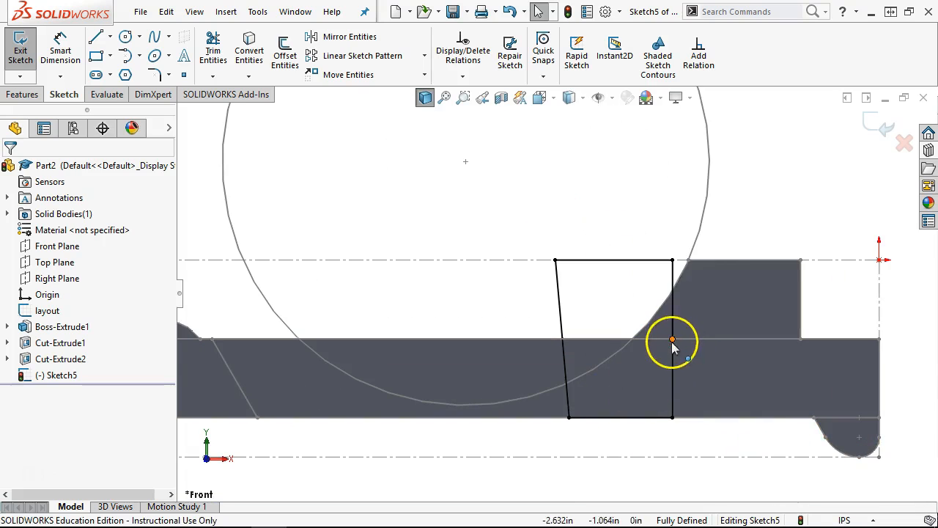
- Check the relations on the vertical 2.000 in edge and bottom edge of the fully defined profile
{"action": "left_click", "coordinate": [673, 354]}
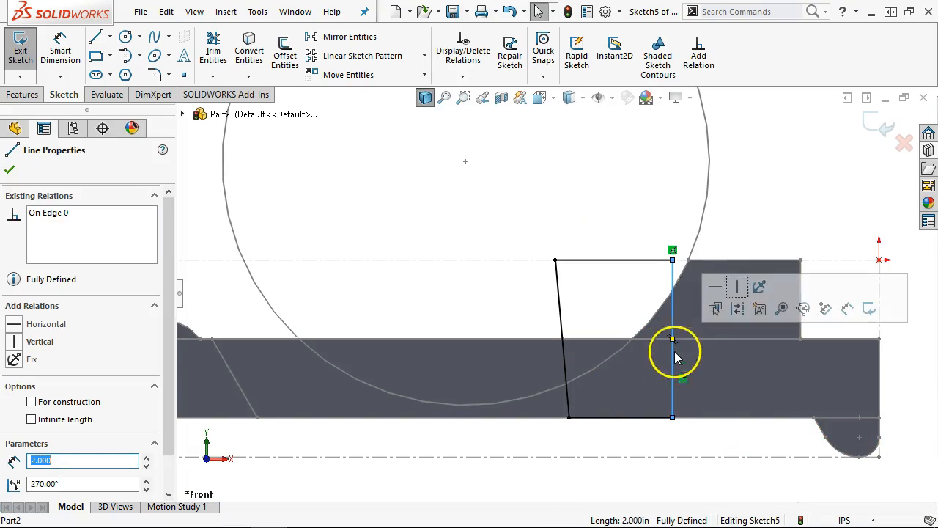
{"action": "left_click", "coordinate": [561, 199]}
{"action": "scroll", "coordinate": [509, 274], "scroll_direction": "up", "scroll_amount": 3}
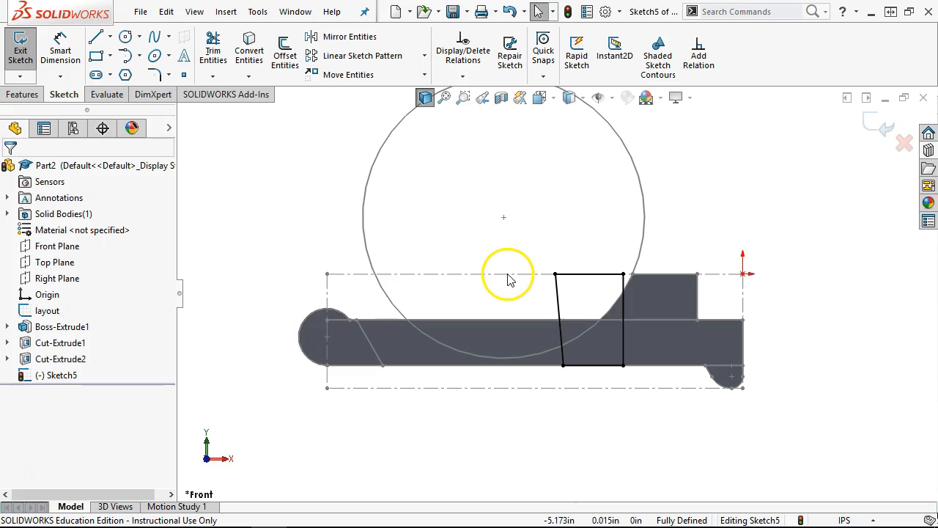
{"action": "left_click", "coordinate": [621, 348]}
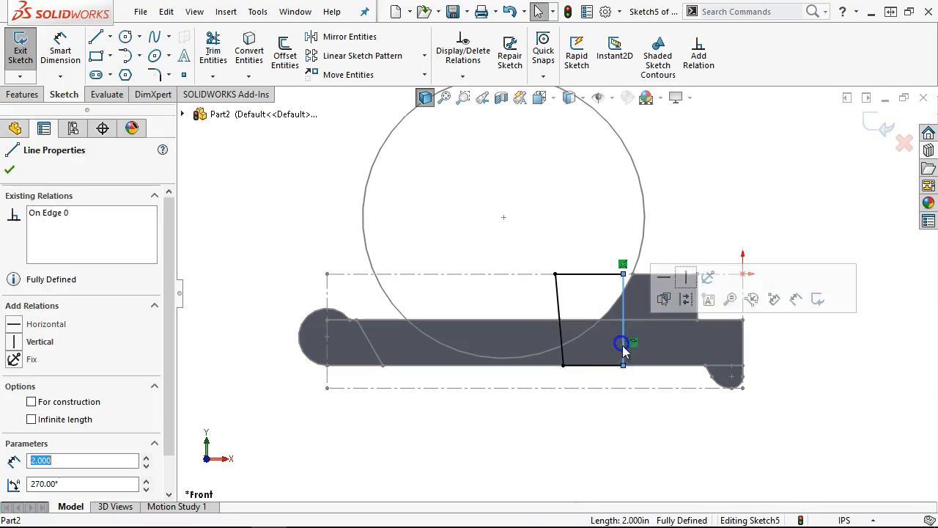
{"action": "left_click", "coordinate": [648, 369], "text": "ctrl"}
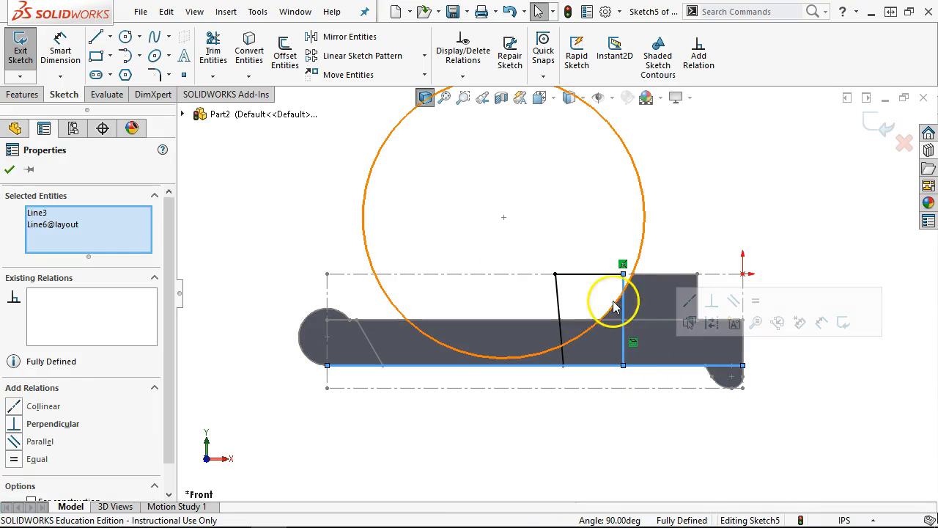
{"action": "scroll", "coordinate": [549, 314], "scroll_direction": "down", "scroll_amount": 2}
{"action": "left_click", "coordinate": [601, 170]}
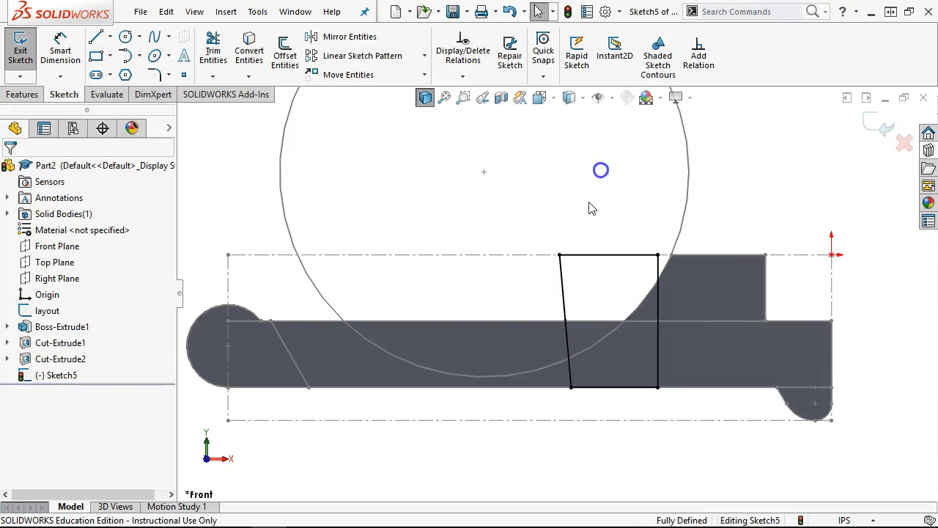
{"action": "mouse_move", "coordinate": [670, 272]}
{"action": "middle_mouse_down"}
{"action": "mouse_move", "coordinate": [581, 203]}
{"action": "mouse_move", "coordinate": [623, 256]}
{"action": "mouse_move", "coordinate": [617, 273]}
{"action": "middle_mouse_up"}
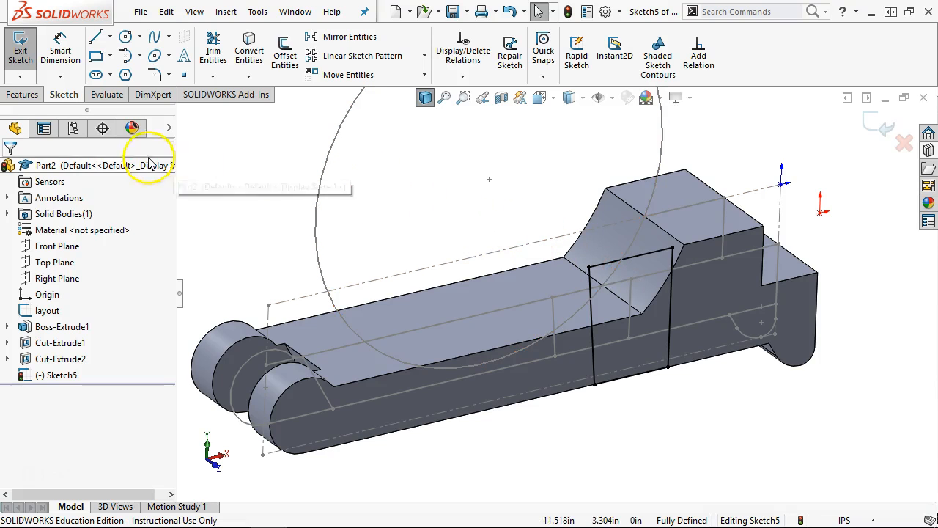
- Extrude-cut Sketch5 Blind 0.531 in deep, creating Cut-Extrude3
{"action": "left_click", "coordinate": [22, 94]}
{"action": "left_click", "coordinate": [209, 47]}
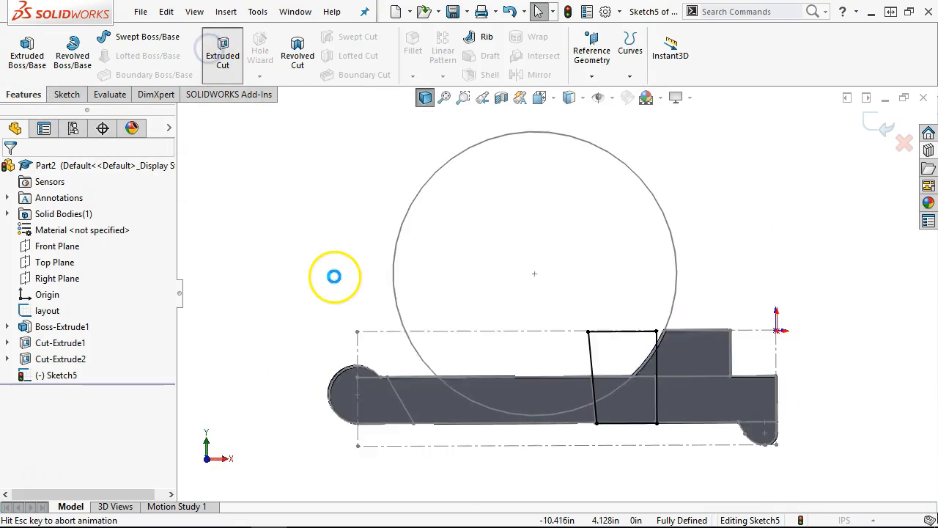
{"action": "type", "text": ".531"}
{"action": "key", "text": "Return"}
{"action": "left_click", "coordinate": [10, 169]}
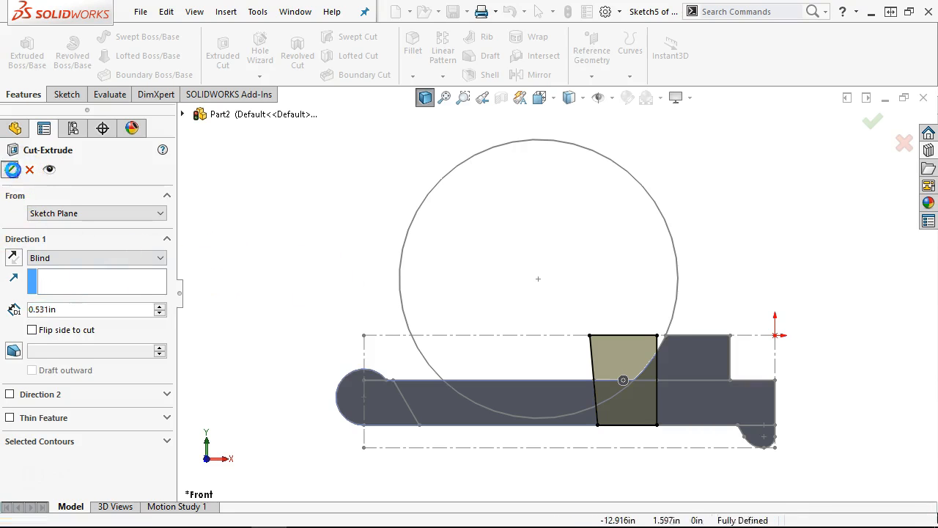
- Orbit to the part's underside and select its large bottom face
{"action": "middle_click_drag", "start_coordinate": [336, 194], "coordinate": [337, 253]}
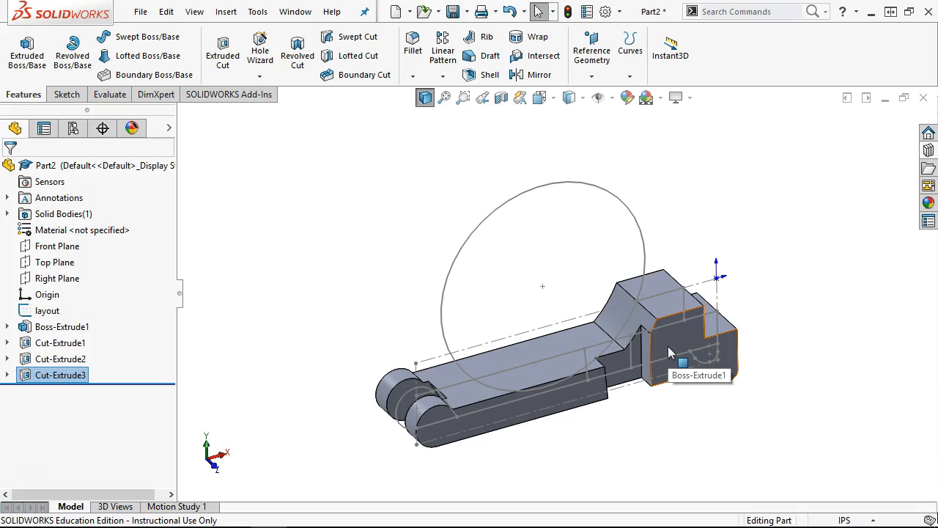
{"action": "left_click", "coordinate": [668, 400]}
{"action": "middle_click_drag", "start_coordinate": [670, 393], "coordinate": [657, 190]}
{"action": "scroll", "coordinate": [616, 367], "scroll_direction": "down", "scroll_amount": 2}
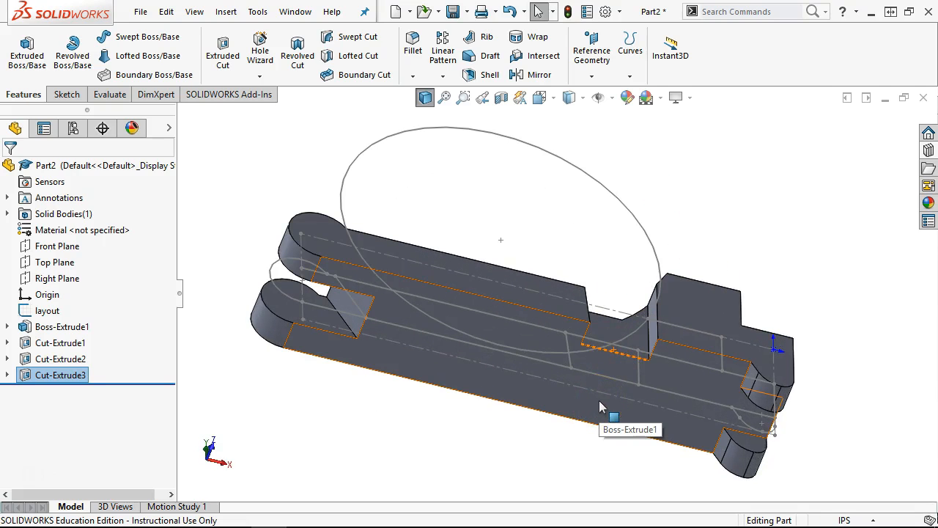
{"action": "left_click", "coordinate": [599, 400]}
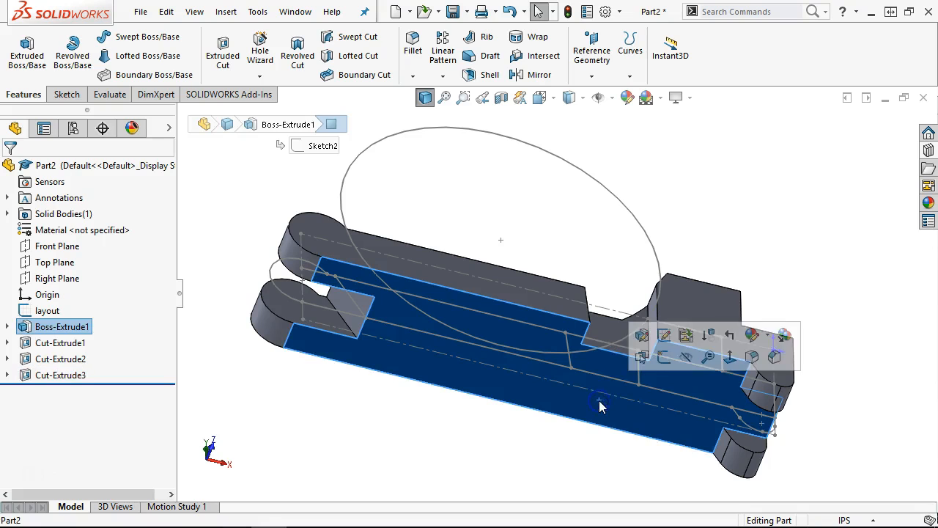
- Start Sketch6 on the bottom face, hide the layout sketch, and draw a circle
{"action": "left_click", "coordinate": [663, 357]}
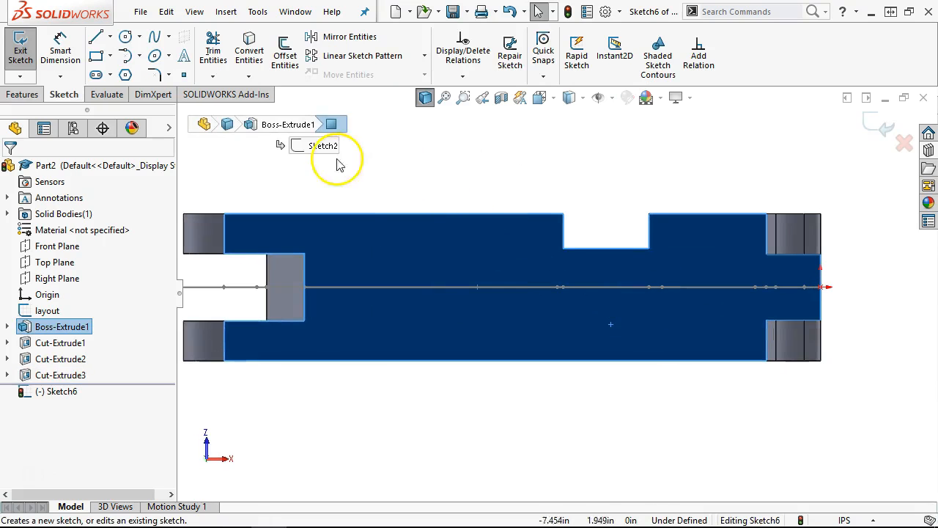
{"action": "right_click", "coordinate": [44, 311]}
{"action": "left_click", "coordinate": [60, 288]}
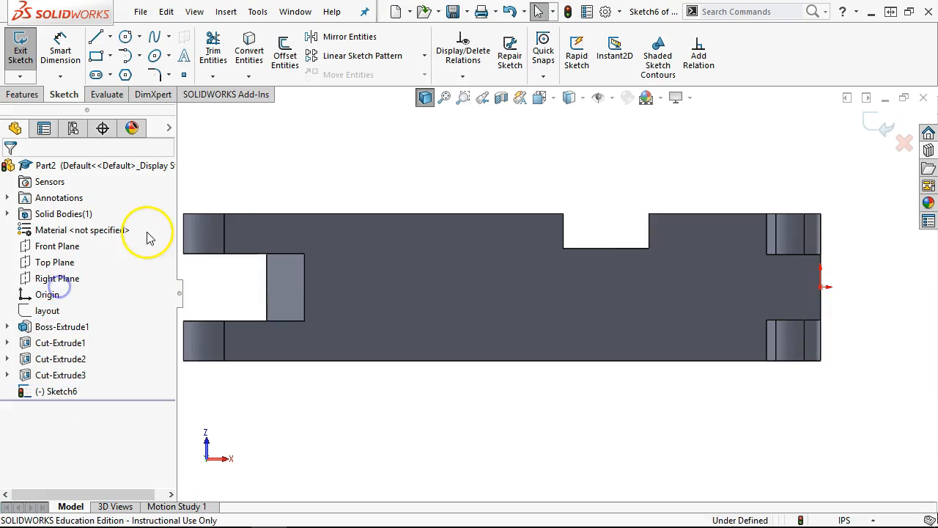
{"action": "left_click", "coordinate": [132, 38]}
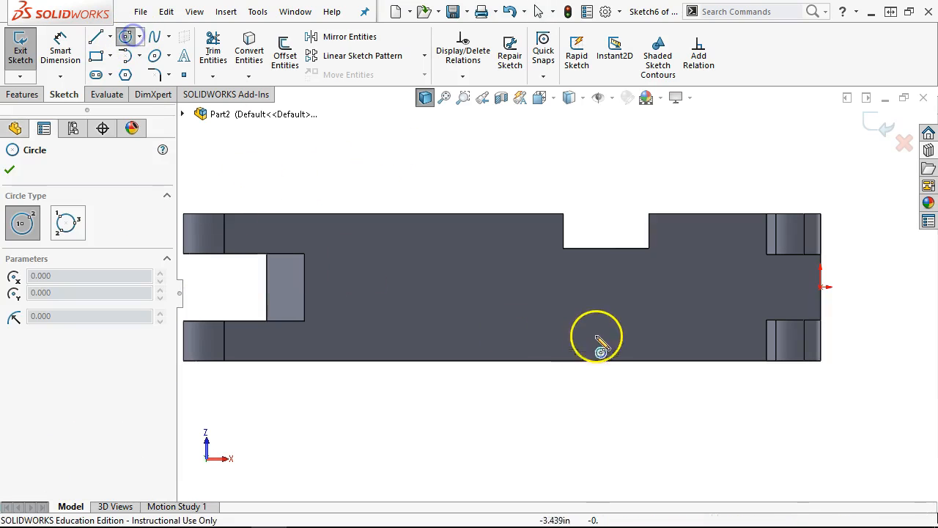
{"action": "left_click", "coordinate": [577, 292]}
{"action": "left_click", "coordinate": [610, 314]}
- Give the circle a 0.500 in diameter and make its centre horizontal with the origin
{"action": "right_click", "coordinate": [666, 189]}
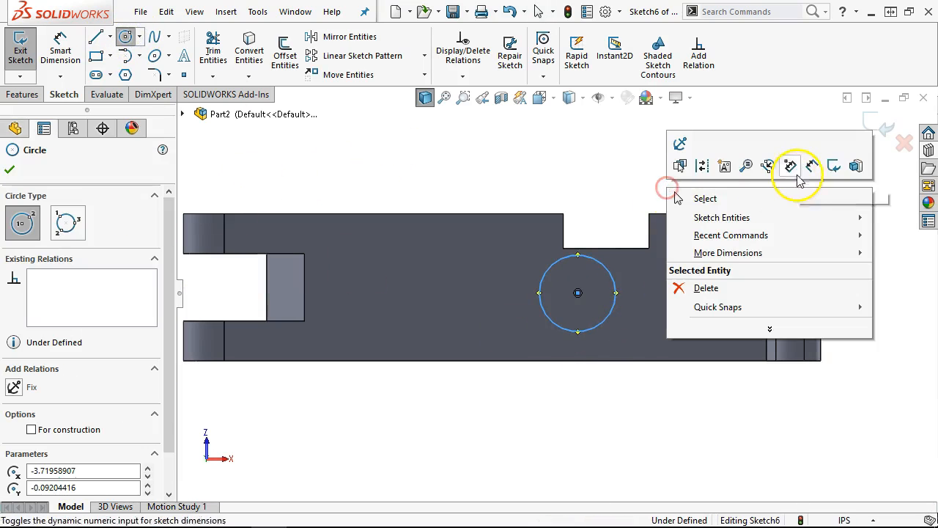
{"action": "left_click", "coordinate": [805, 166]}
{"action": "left_click", "coordinate": [597, 265]}
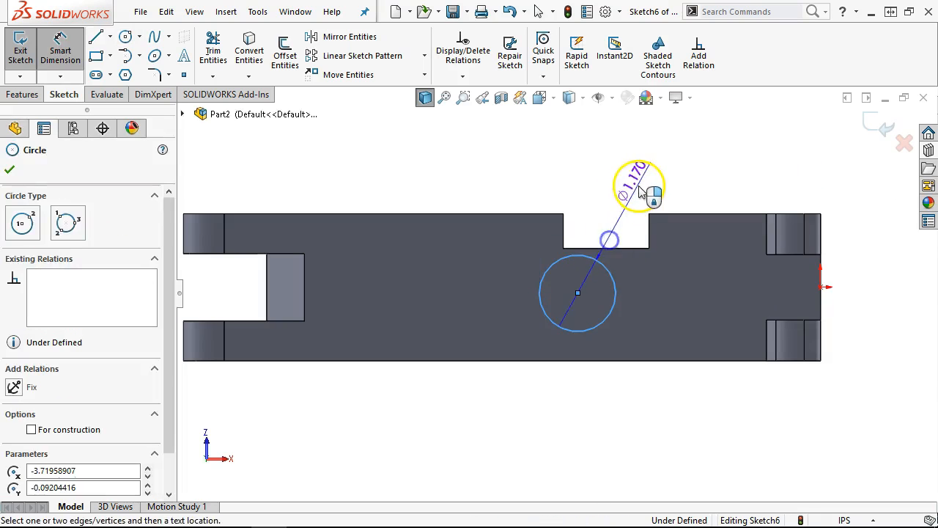
{"action": "left_click", "coordinate": [639, 186]}
{"action": "type", "text": "0.5"}
{"action": "key", "text": "Return"}
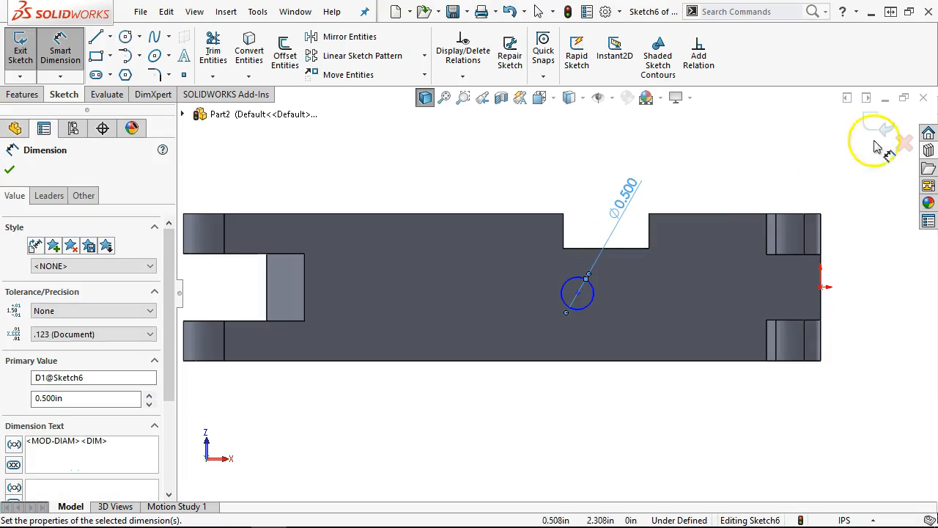
{"action": "right_click", "coordinate": [873, 144]}
{"action": "left_click", "coordinate": [798, 209]}
{"action": "left_click", "coordinate": [575, 293]}
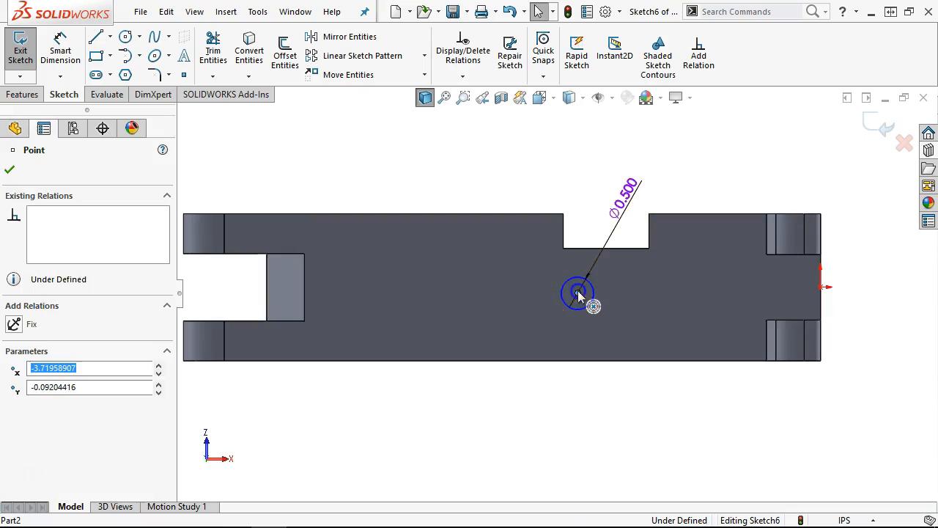
{"action": "left_click", "coordinate": [822, 286], "text": "ctrl"}
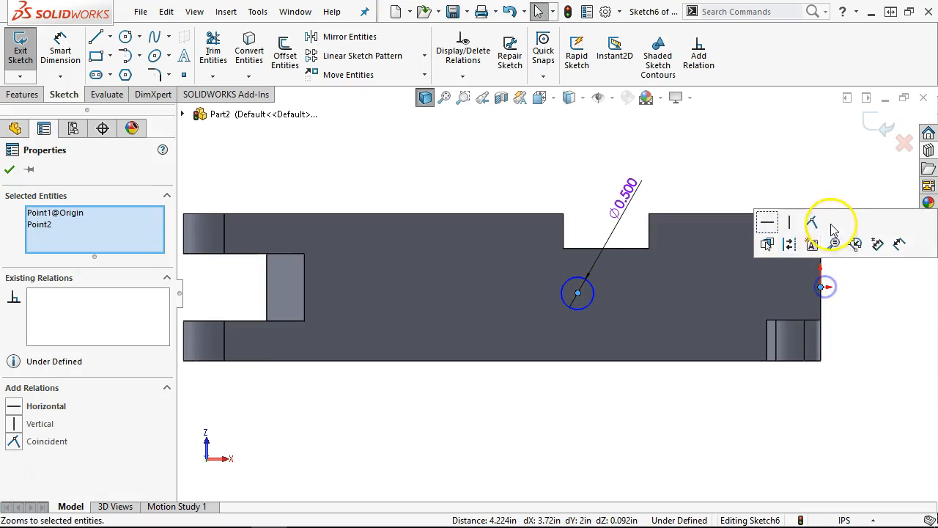
{"action": "left_click", "coordinate": [767, 222]}
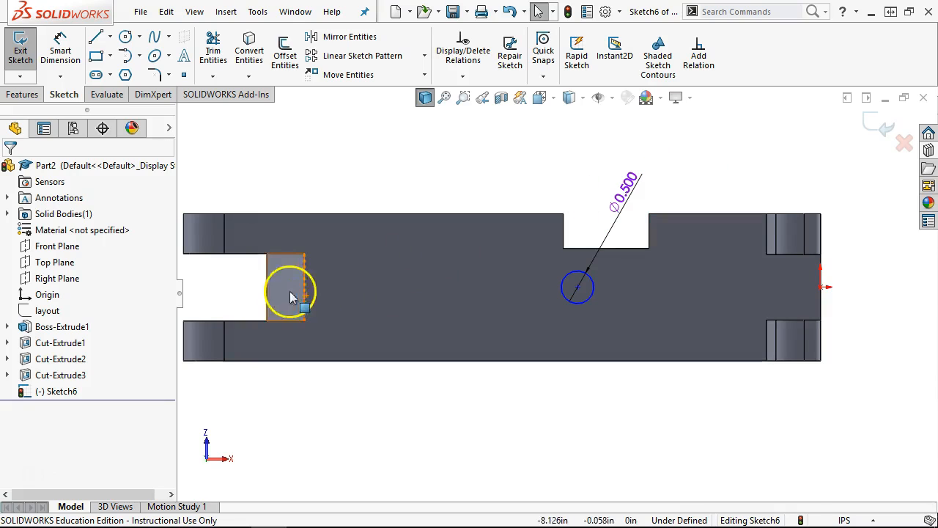
- Show temporary axes and dimension the circle centre 5.500 in from the lug-end axis
{"action": "left_click", "coordinate": [582, 97]}
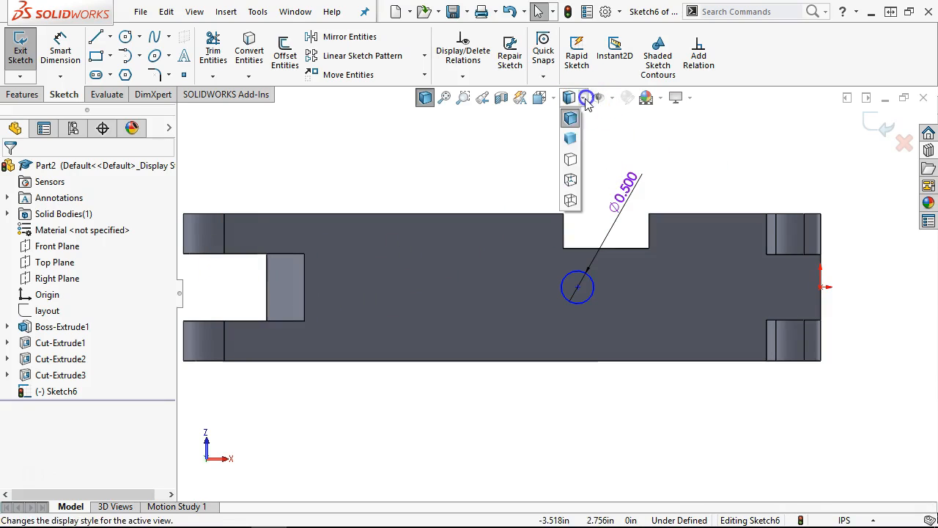
{"action": "left_click", "coordinate": [614, 99]}
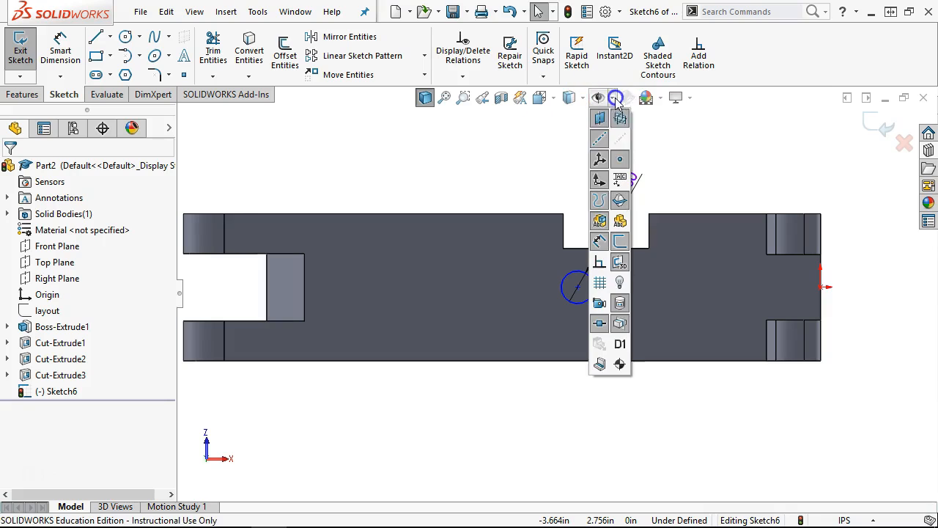
{"action": "left_click", "coordinate": [620, 139]}
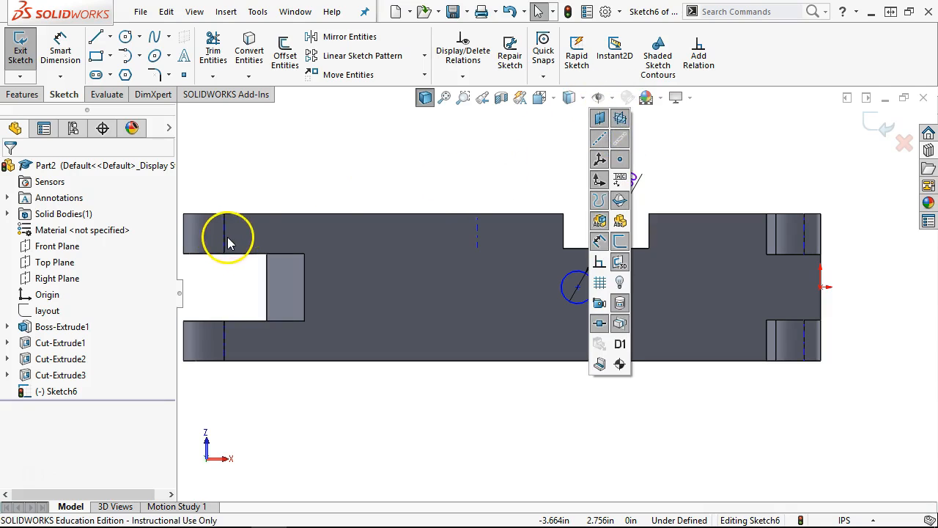
{"action": "left_click", "coordinate": [245, 159]}
{"action": "left_click", "coordinate": [54, 40]}
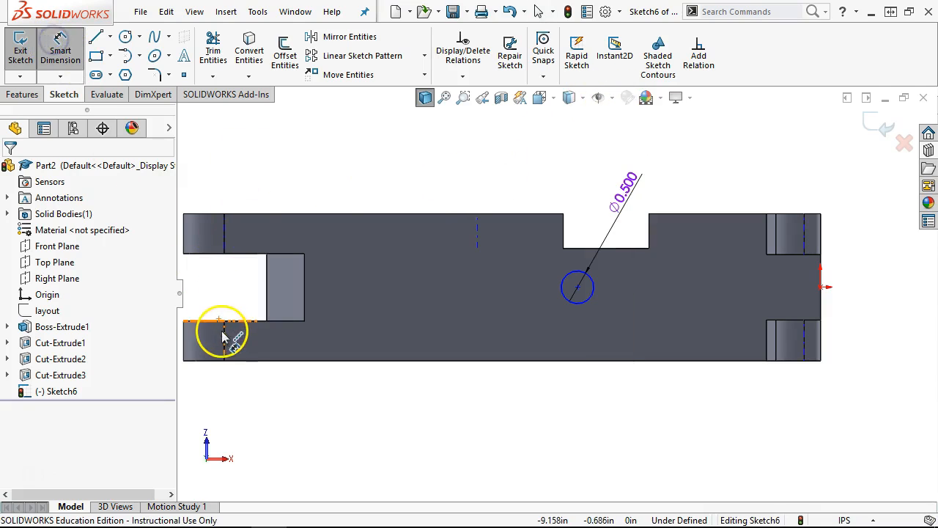
{"action": "middle_click_drag", "start_coordinate": [221, 278], "coordinate": [249, 320]}
{"action": "left_click", "coordinate": [256, 369]}
{"action": "left_click", "coordinate": [590, 296]}
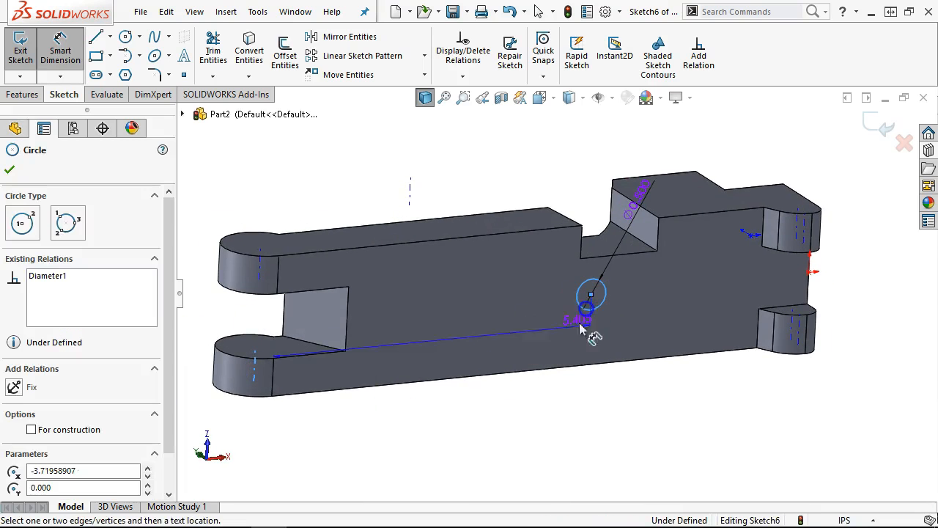
{"action": "left_click", "coordinate": [442, 435]}
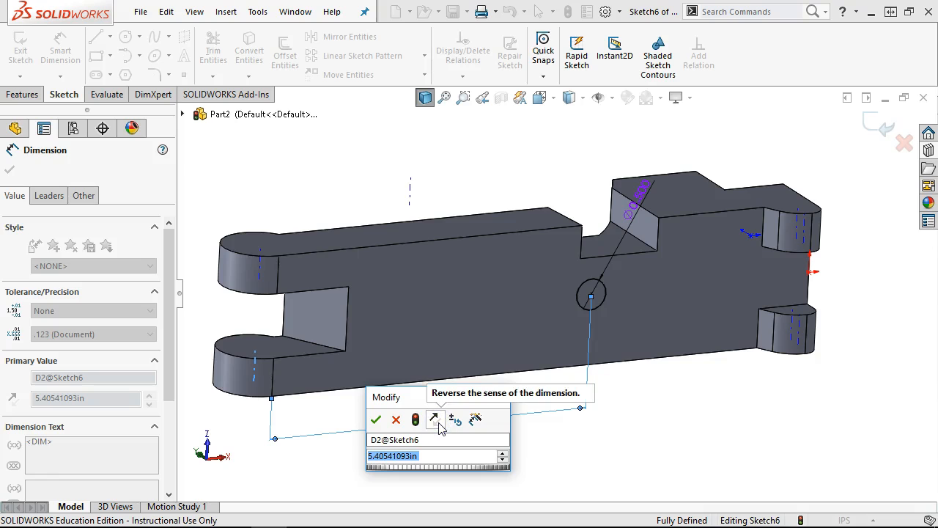
{"action": "type", "text": "5.5"}
{"action": "left_click", "coordinate": [376, 418]}
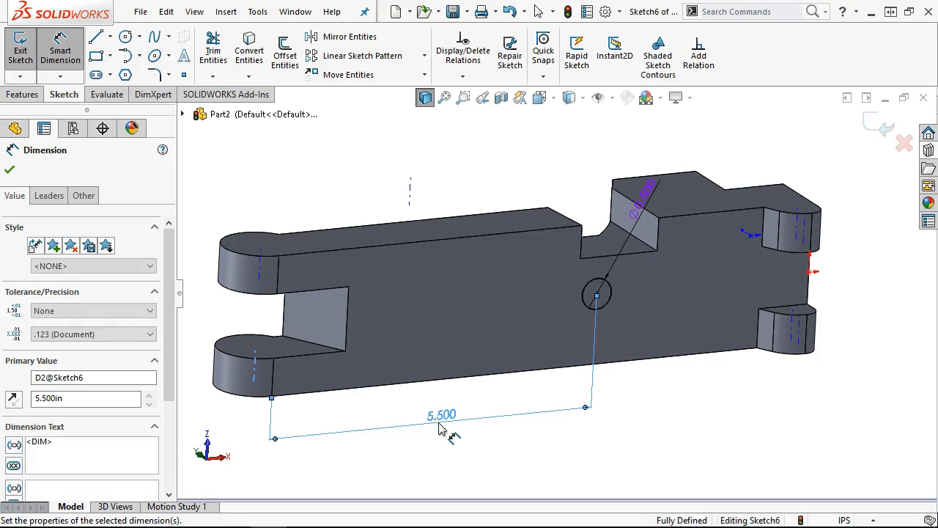
- Extrude-cut the circle Through All, creating Cut-Extrude4
{"action": "left_click", "coordinate": [22, 93]}
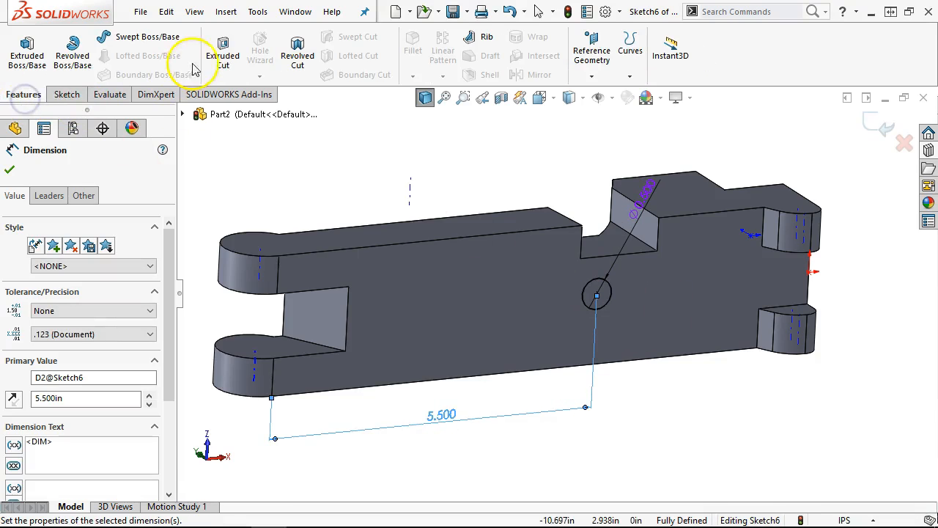
{"action": "left_click", "coordinate": [223, 52]}
{"action": "left_click", "coordinate": [58, 258]}
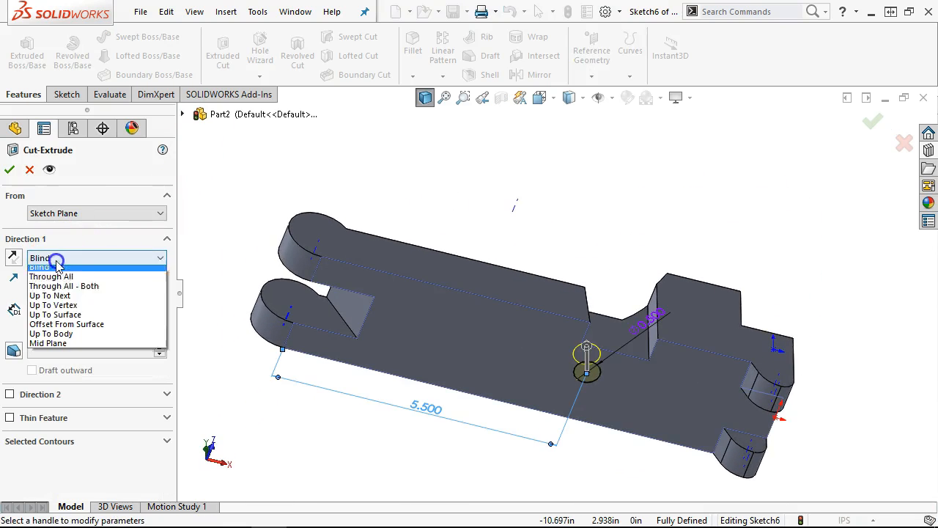
{"action": "left_click", "coordinate": [54, 281]}
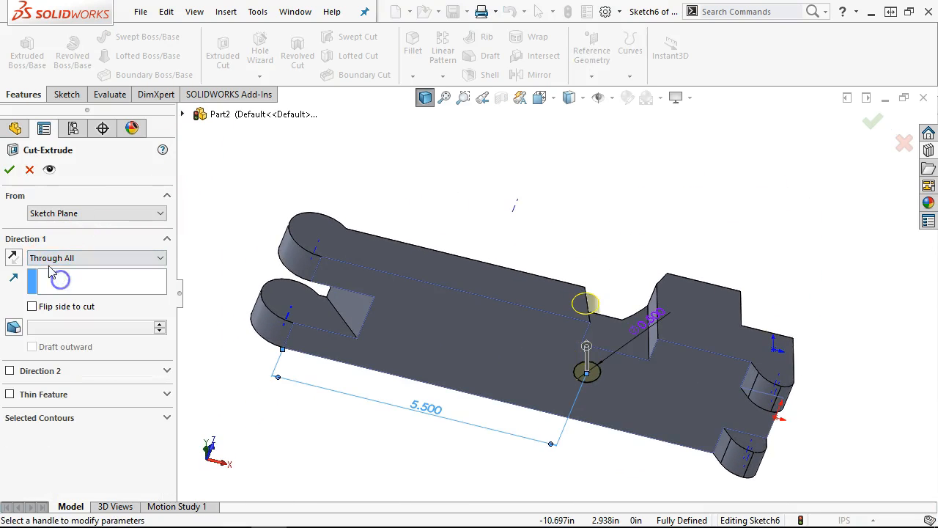
{"action": "left_click", "coordinate": [10, 170]}
- Turn off Temporary Axes in the Hide/Show Items list
{"action": "middle_click_drag", "start_coordinate": [680, 203], "coordinate": [673, 291]}
{"action": "left_click", "coordinate": [610, 97]}
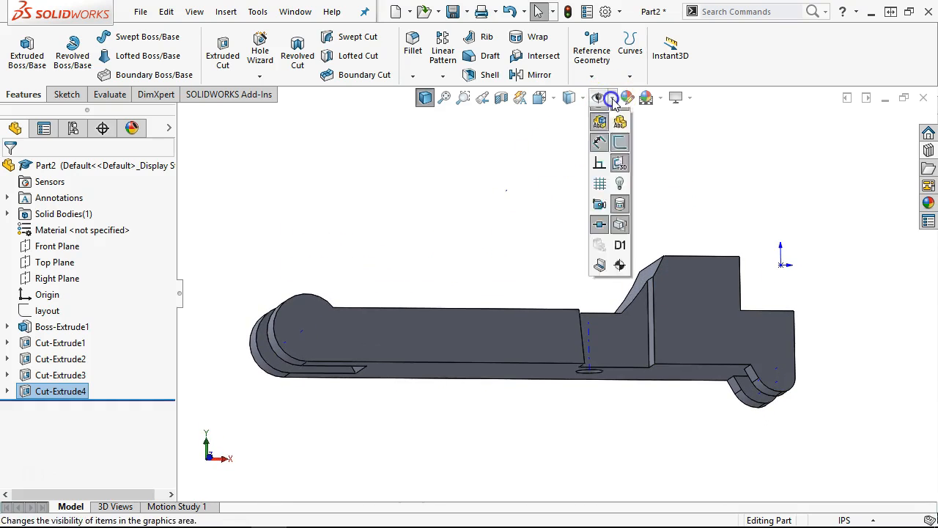
{"action": "left_click", "coordinate": [621, 135]}
{"action": "left_click", "coordinate": [416, 240]}
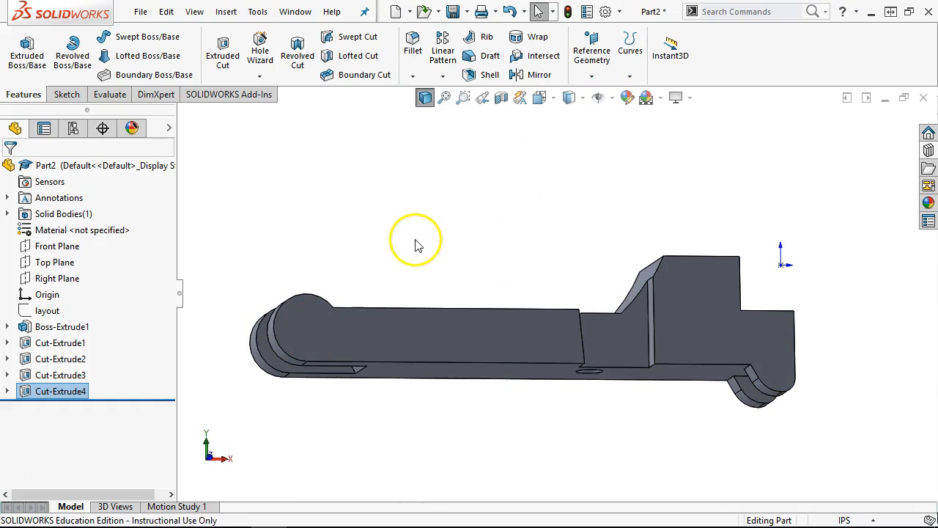
- Start Sketch7 on the arm's front face and draw a circle at the end arc's centre
{"action": "left_click", "coordinate": [381, 333]}
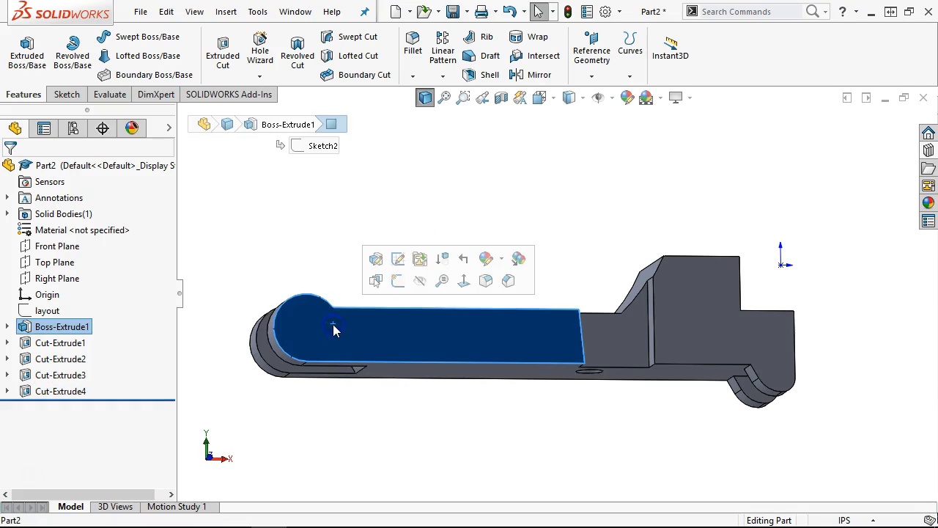
{"action": "left_click", "coordinate": [398, 279]}
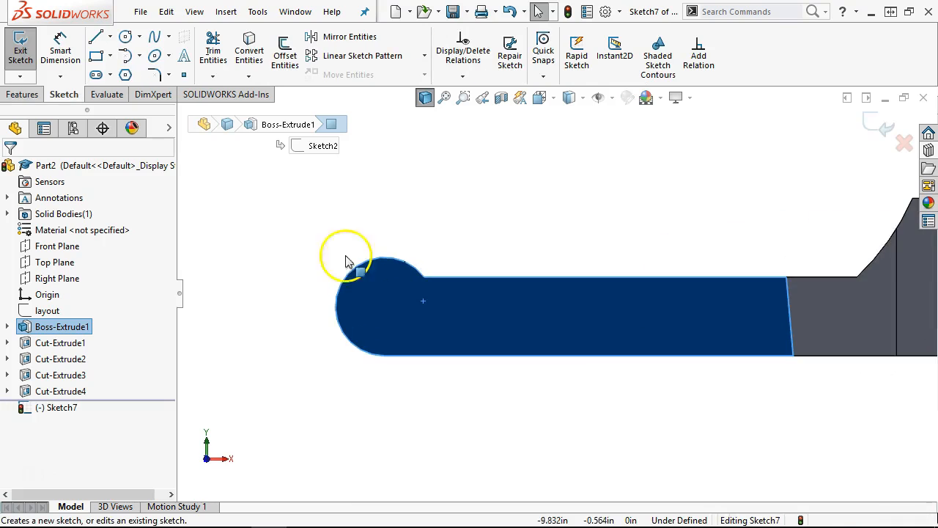
{"action": "left_click", "coordinate": [125, 36]}
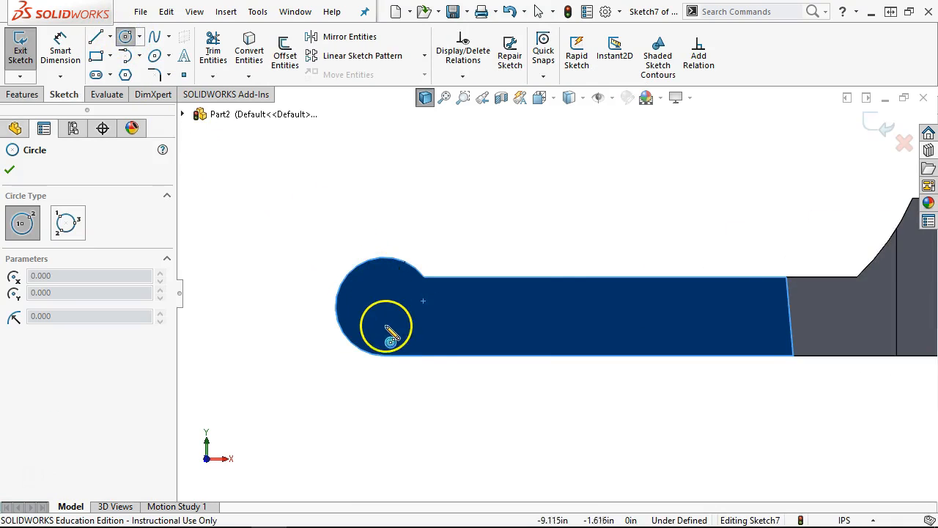
{"action": "scroll", "coordinate": [391, 337], "scroll_direction": "down", "scroll_amount": 2}
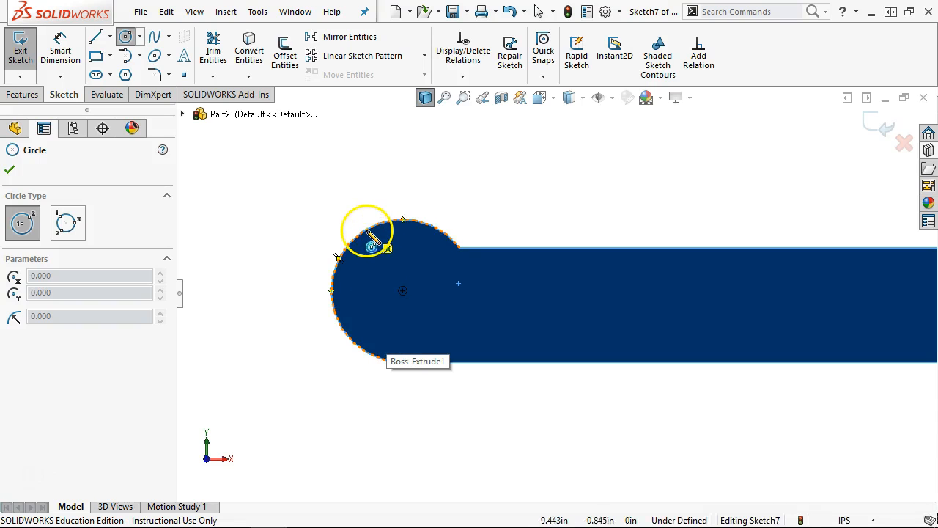
{"action": "left_click", "coordinate": [402, 291]}
{"action": "left_click", "coordinate": [437, 316]}
- Dimension the circle to a 0.624 in diameter
{"action": "right_click", "coordinate": [530, 178]}
{"action": "left_click", "coordinate": [674, 145]}
{"action": "left_click", "coordinate": [430, 260]}
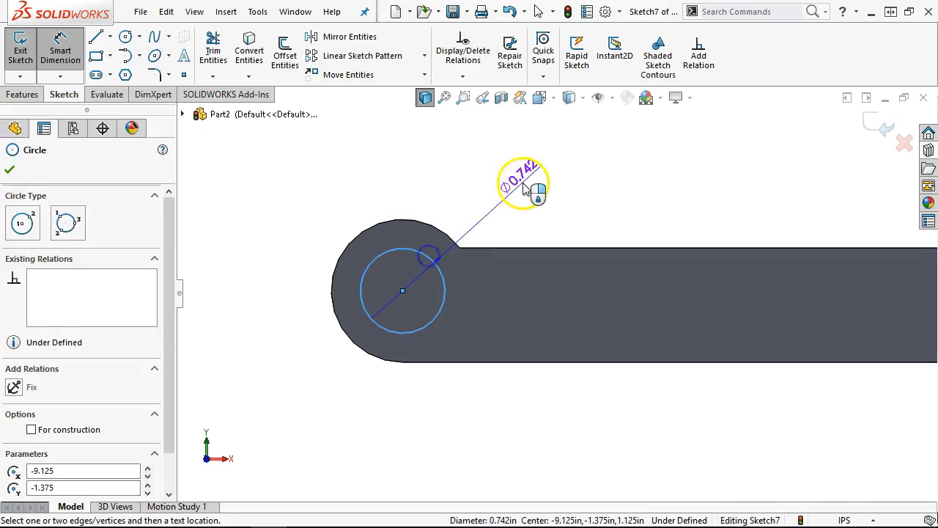
{"action": "left_click", "coordinate": [524, 183]}
{"action": "type", "text": ".624"}
{"action": "key", "text": "Return"}
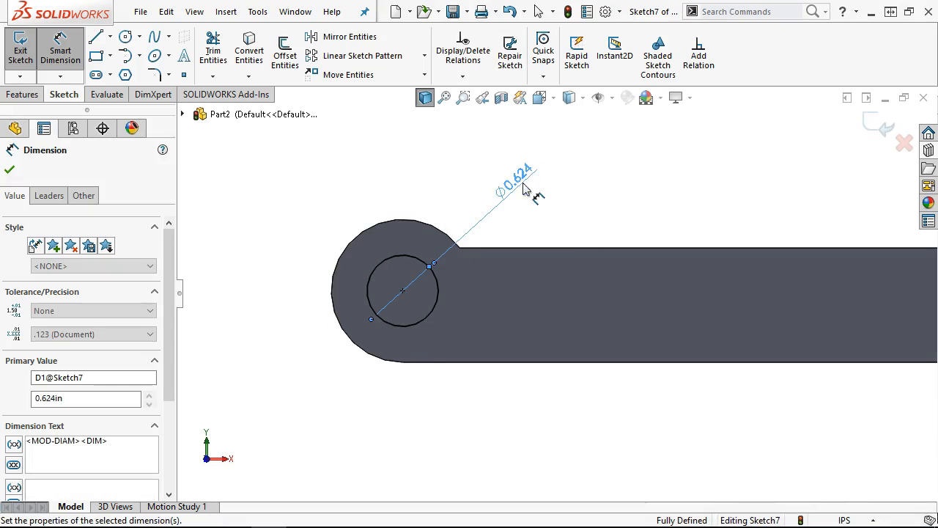
{"action": "right_click", "coordinate": [579, 199]}
{"action": "left_click", "coordinate": [602, 250]}
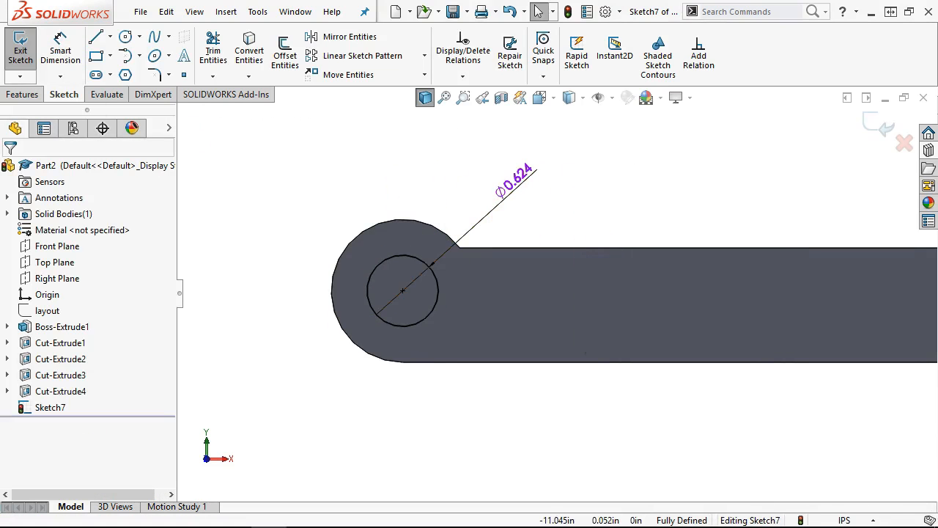
- Extrude-cut the Ø0.624 circle Through All, creating Cut-Extrude5
{"action": "left_click", "coordinate": [10, 95]}
{"action": "left_click", "coordinate": [223, 51]}
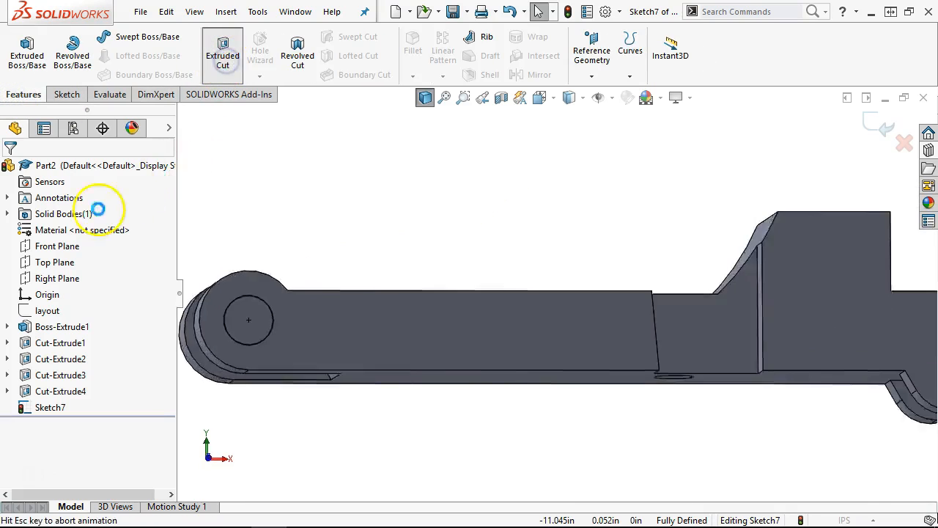
{"action": "left_click", "coordinate": [67, 257]}
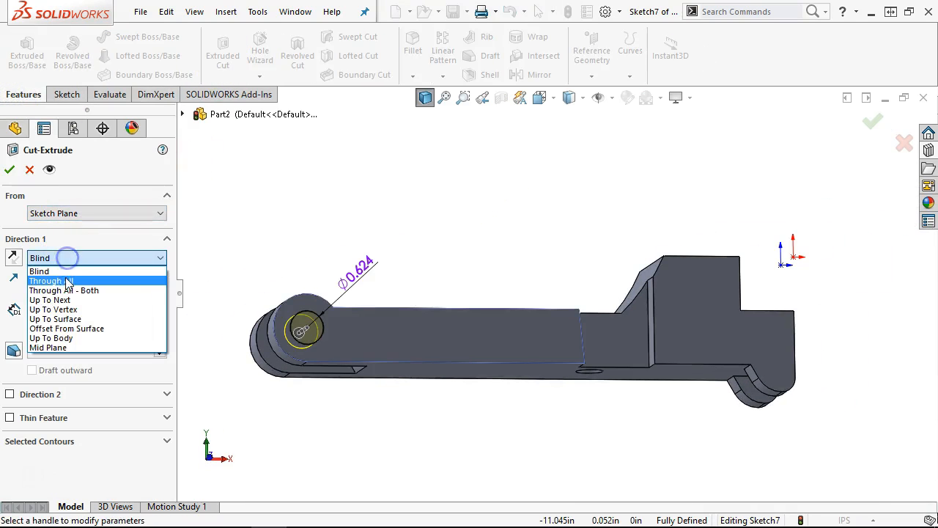
{"action": "left_click", "coordinate": [65, 281]}
{"action": "left_click", "coordinate": [9, 170]}
{"action": "middle_click_drag", "start_coordinate": [392, 227], "coordinate": [584, 385]}
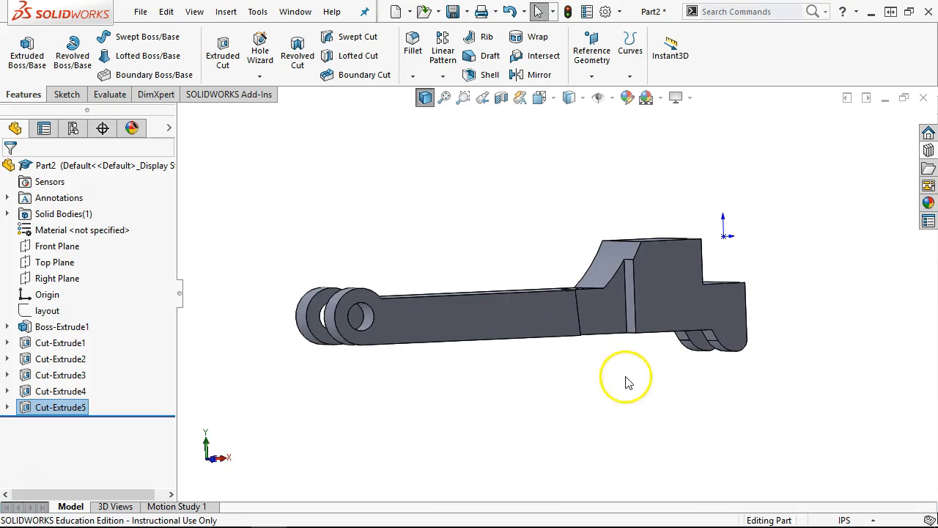
{"action": "middle_click_drag", "start_coordinate": [660, 352], "coordinate": [647, 280]}
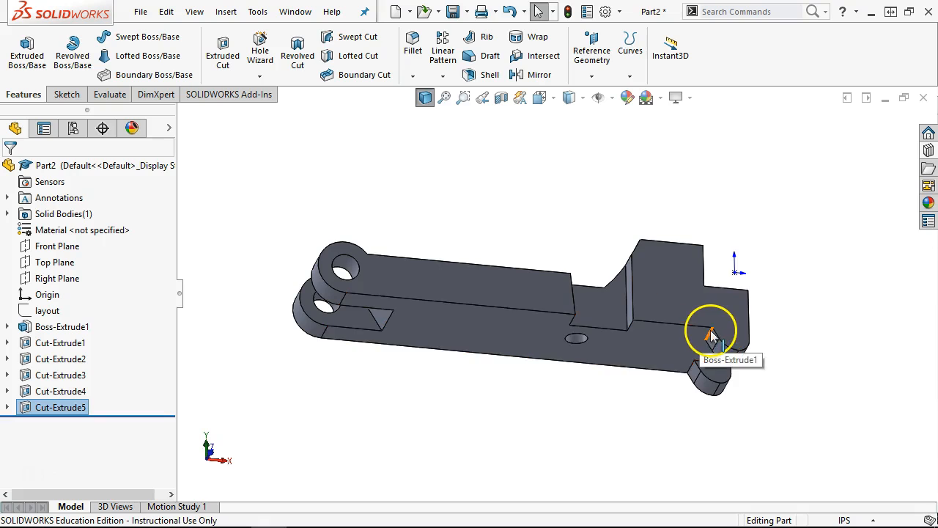
{"action": "left_click", "coordinate": [710, 336]}
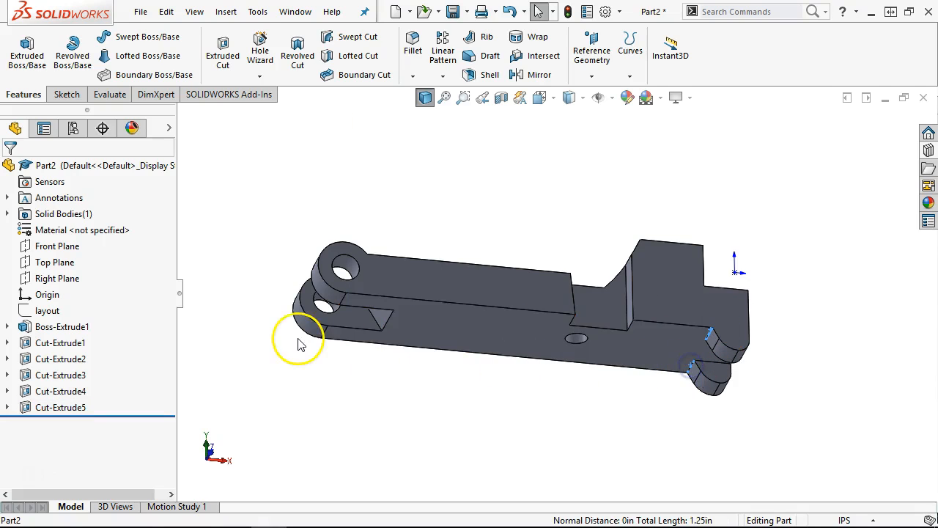
- Select the five raised-step edges and fillet them with a 0.125 in radius as Fillet1
{"action": "middle_click_drag", "start_coordinate": [389, 222], "coordinate": [391, 370]}
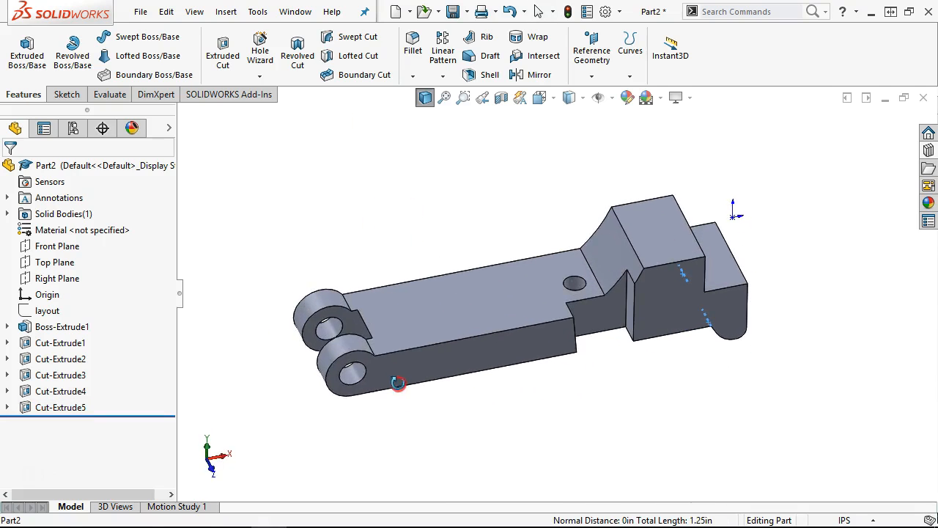
{"action": "scroll", "coordinate": [386, 346], "scroll_direction": "down", "scroll_amount": 4}
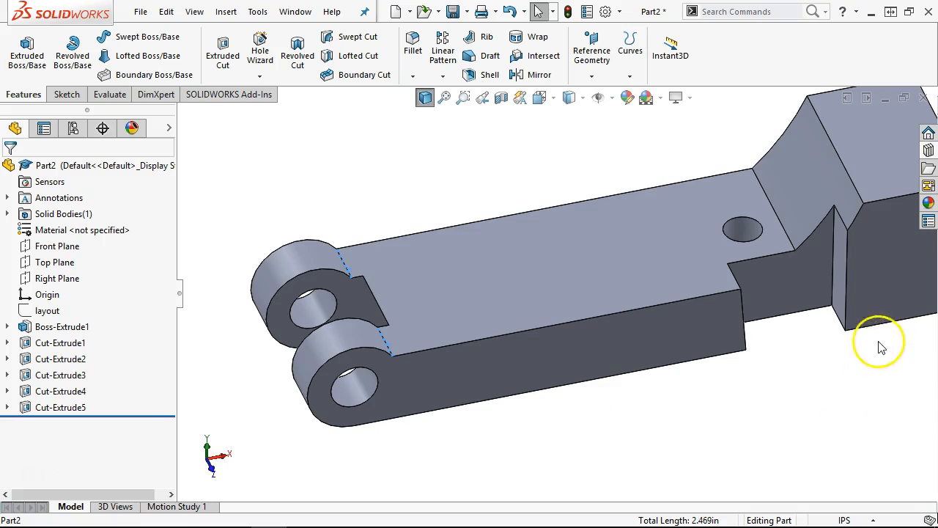
{"action": "middle_click_drag", "start_coordinate": [879, 342], "coordinate": [861, 327]}
{"action": "scroll", "coordinate": [855, 304], "scroll_direction": "up", "scroll_amount": 5}
{"action": "scroll", "coordinate": [787, 261], "scroll_direction": "down", "scroll_amount": 5}
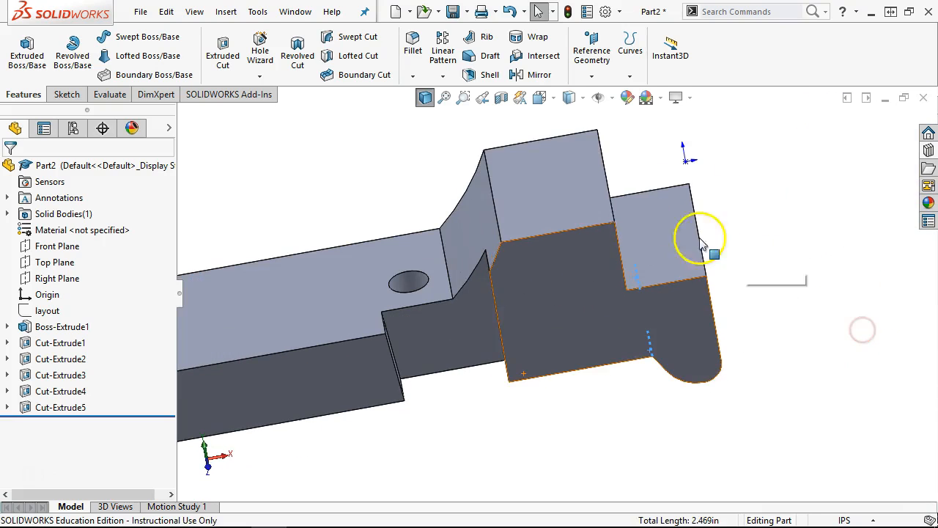
{"action": "left_click", "coordinate": [604, 168], "text": "ctrl"}
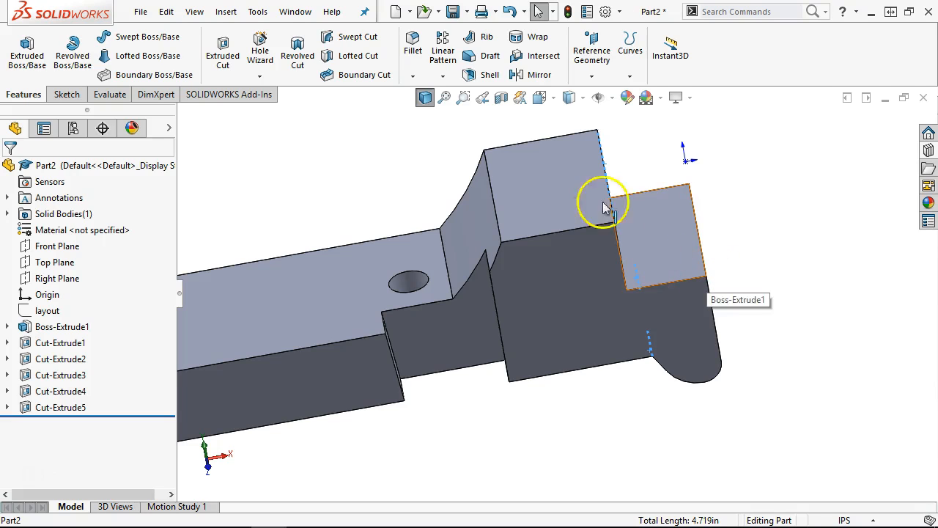
{"action": "left_click", "coordinate": [412, 44]}
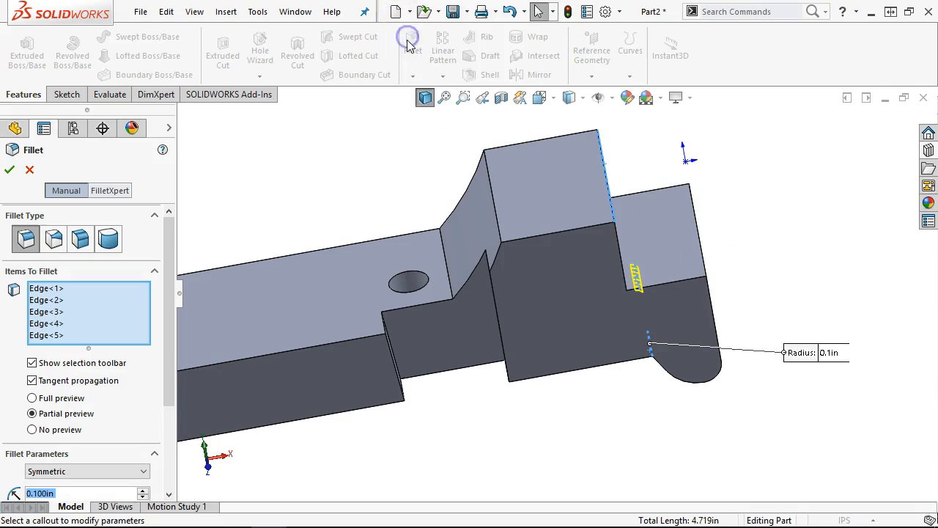
{"action": "type", "text": ".125"}
{"action": "key", "text": "Return"}
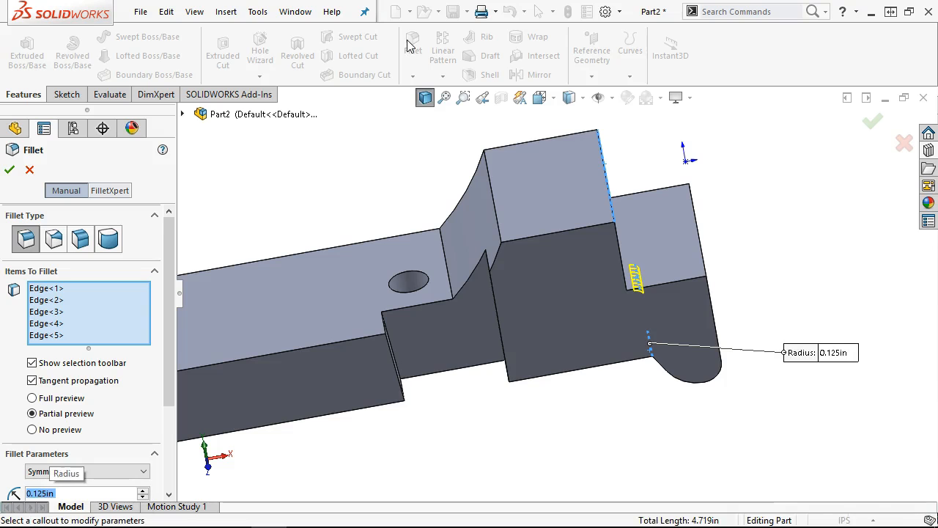
{"action": "left_click", "coordinate": [10, 169]}
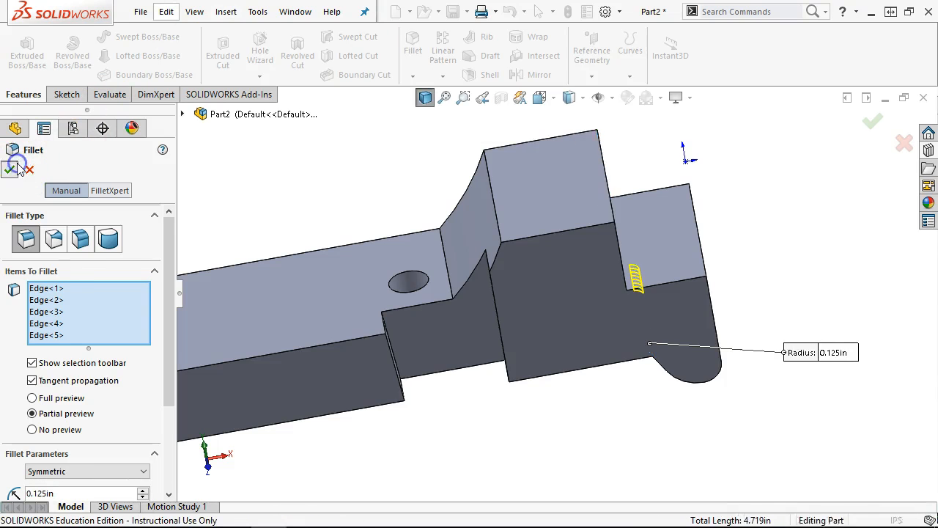
{"action": "middle_click_drag", "start_coordinate": [727, 263], "coordinate": [691, 262]}
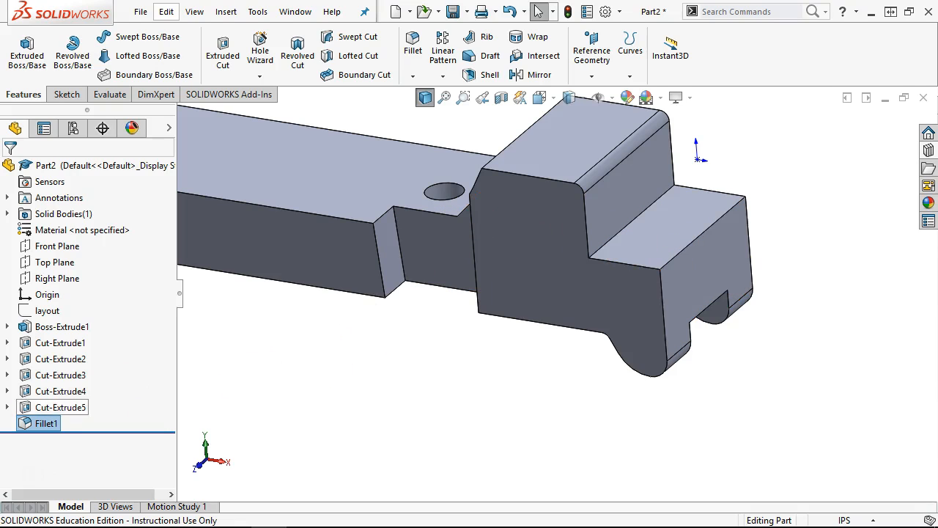
- Edit Fillet1 to include the step edge
{"action": "right_click", "coordinate": [33, 429]}
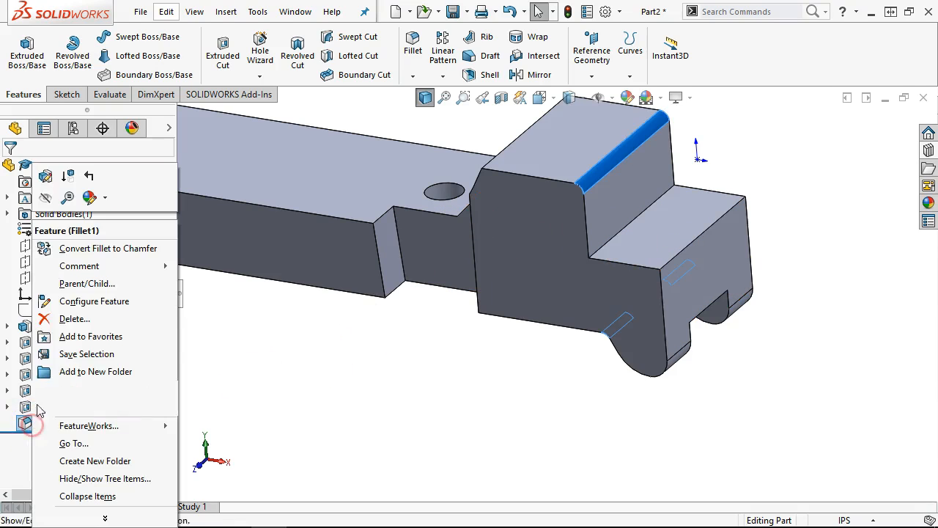
{"action": "left_click", "coordinate": [40, 181]}
{"action": "left_click", "coordinate": [601, 246]}
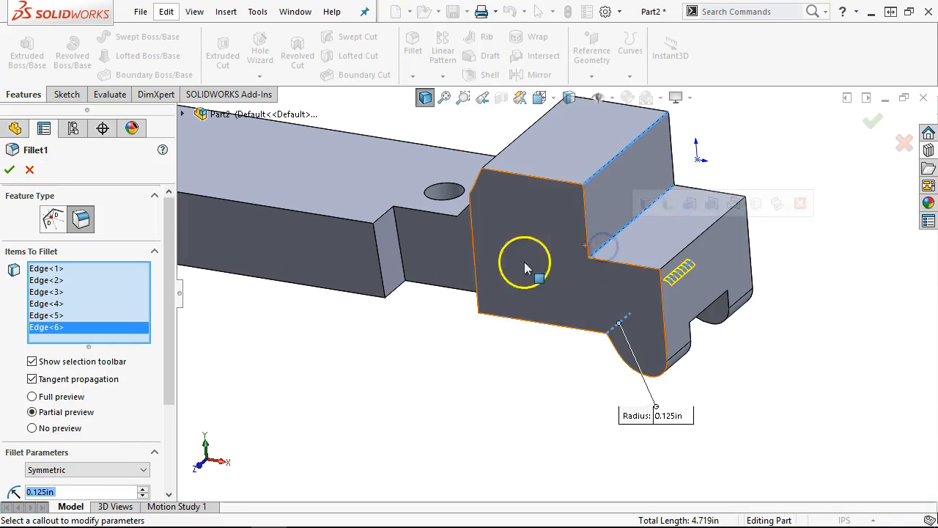
{"action": "left_click", "coordinate": [9, 169]}
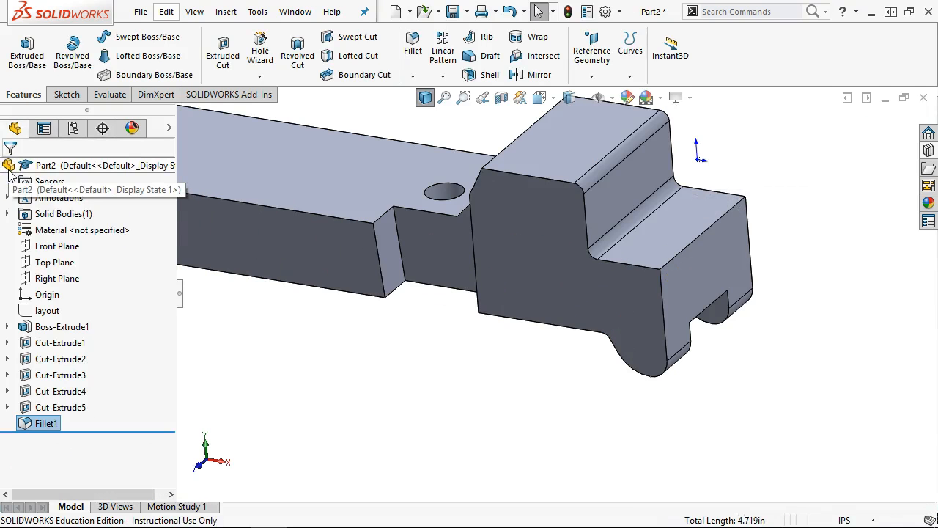
- Fillet the lower step's long top edge with a 0.375 in radius as Fillet2
{"action": "left_click", "coordinate": [693, 241]}
{"action": "left_click", "coordinate": [822, 198]}
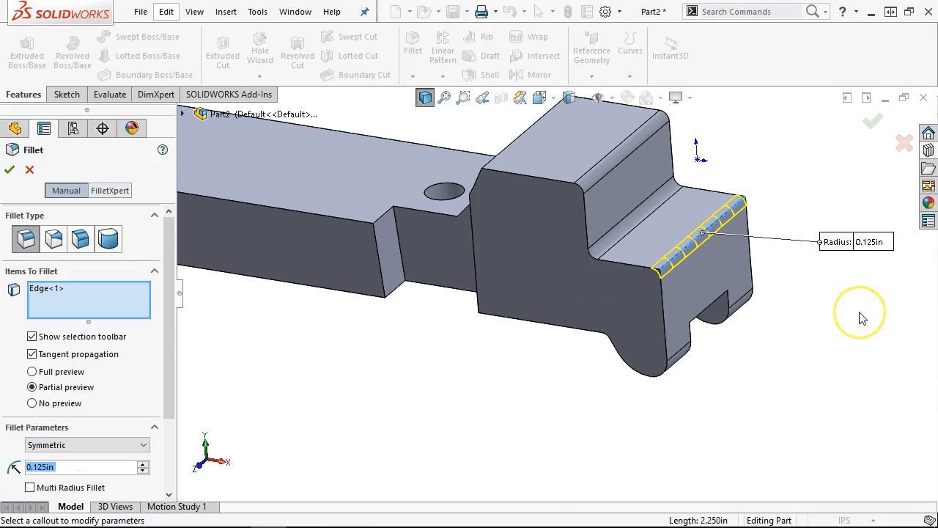
{"action": "type", "text": ".375"}
{"action": "key", "text": "Return"}
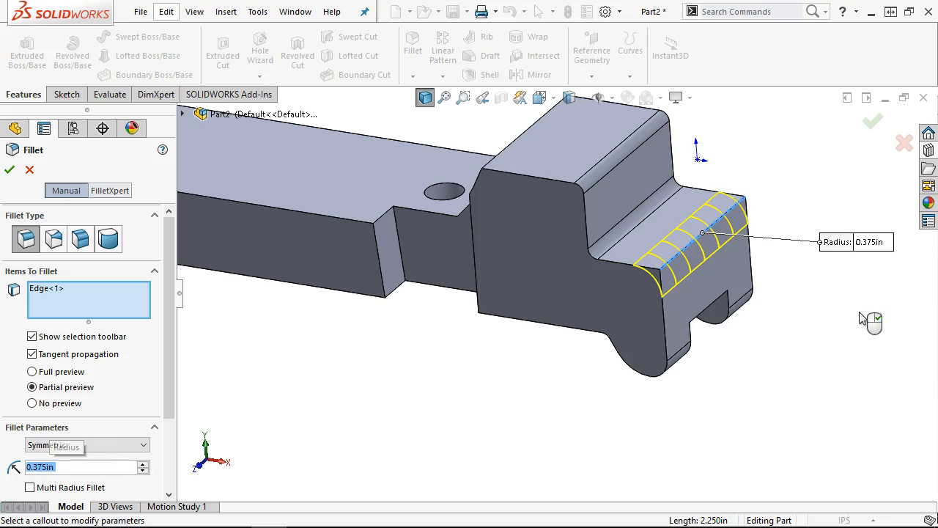
{"action": "left_click", "coordinate": [874, 121]}
{"action": "left_click", "coordinate": [809, 413]}
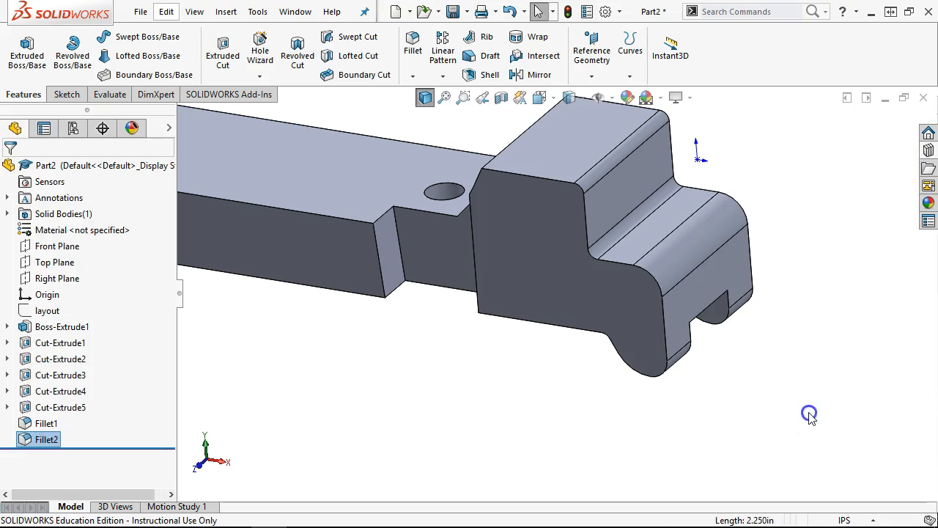
{"action": "middle_click_drag", "start_coordinate": [809, 414], "coordinate": [808, 413]}
{"action": "key", "text": "ctrl+1"}
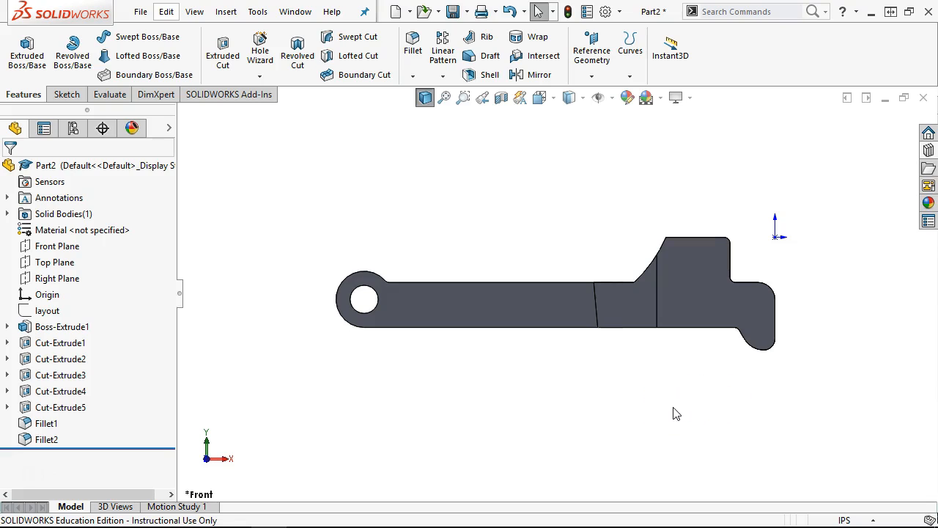
- Change Cut-Extrude4 from through to a Blind cut 0.875 in deep
{"action": "middle_click_drag", "start_coordinate": [653, 334], "coordinate": [289, 345]}
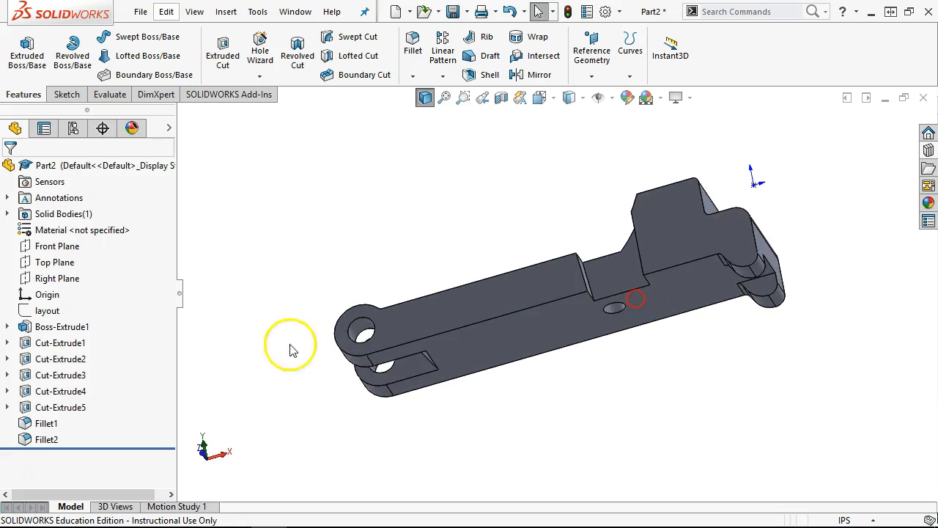
{"action": "right_click", "coordinate": [73, 412]}
{"action": "left_click", "coordinate": [53, 390]}
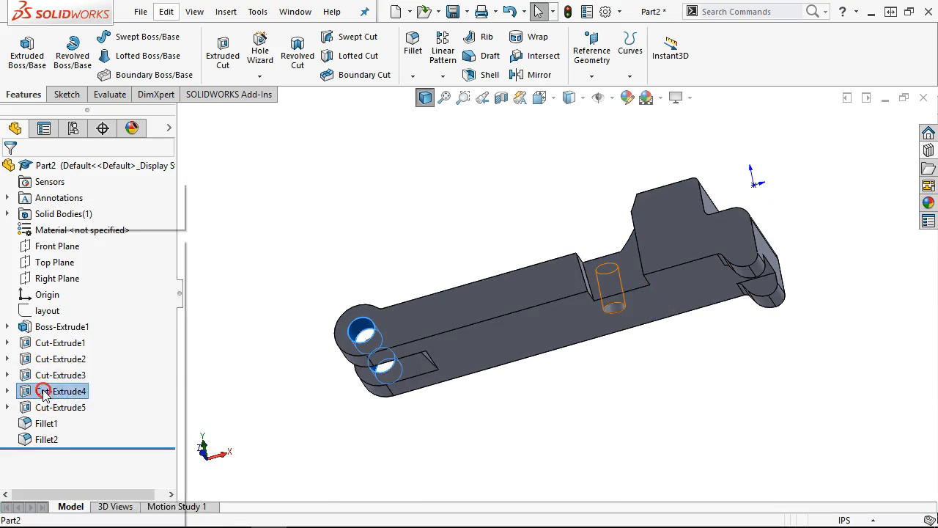
{"action": "right_click", "coordinate": [53, 390]}
{"action": "left_click", "coordinate": [58, 193]}
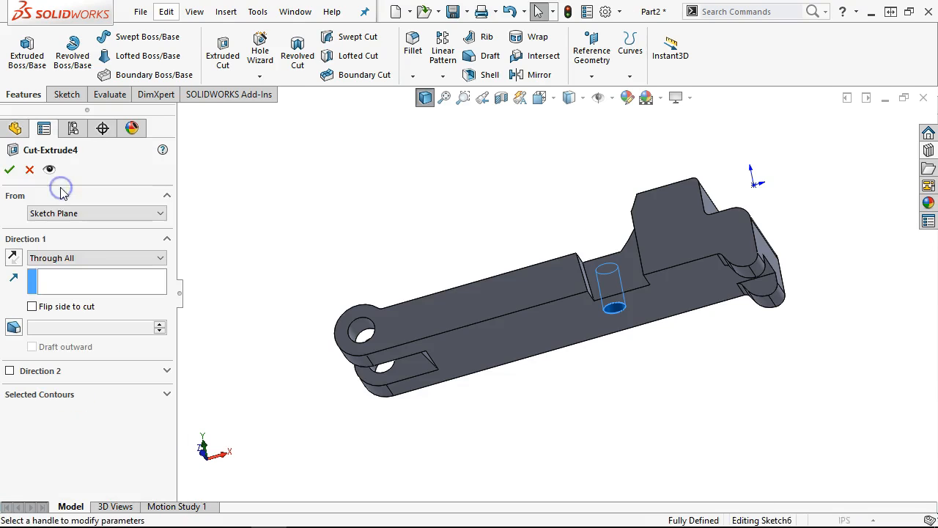
{"action": "left_click", "coordinate": [67, 258]}
{"action": "left_click", "coordinate": [61, 271]}
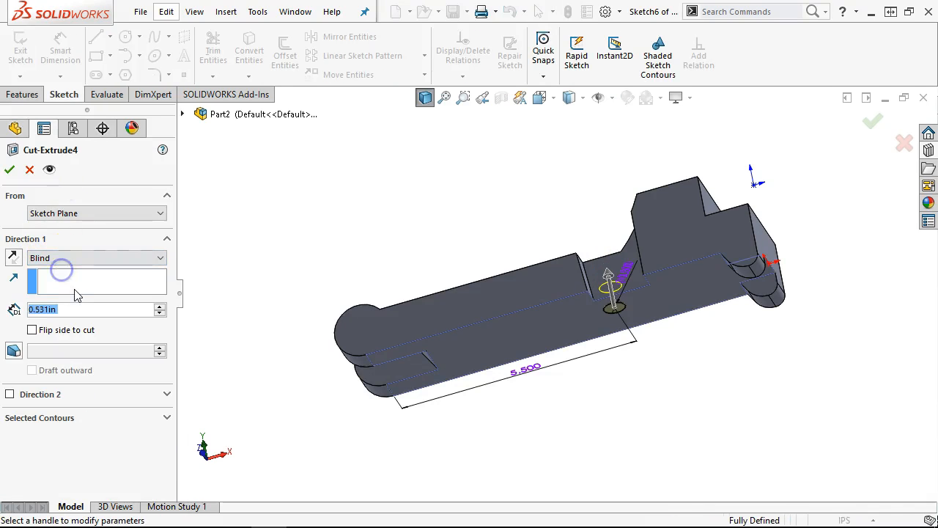
{"action": "type", "text": ".875"}
{"action": "key", "text": "Return"}
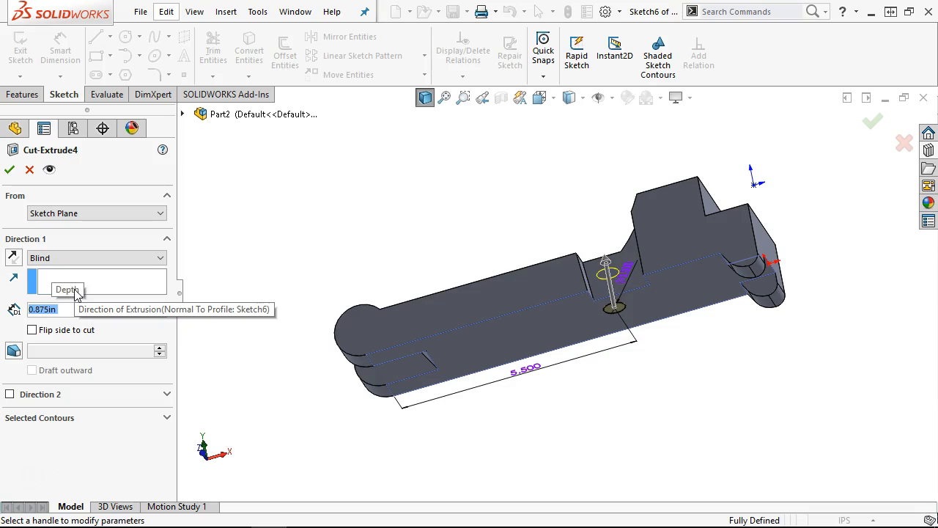
{"action": "left_click", "coordinate": [10, 169]}
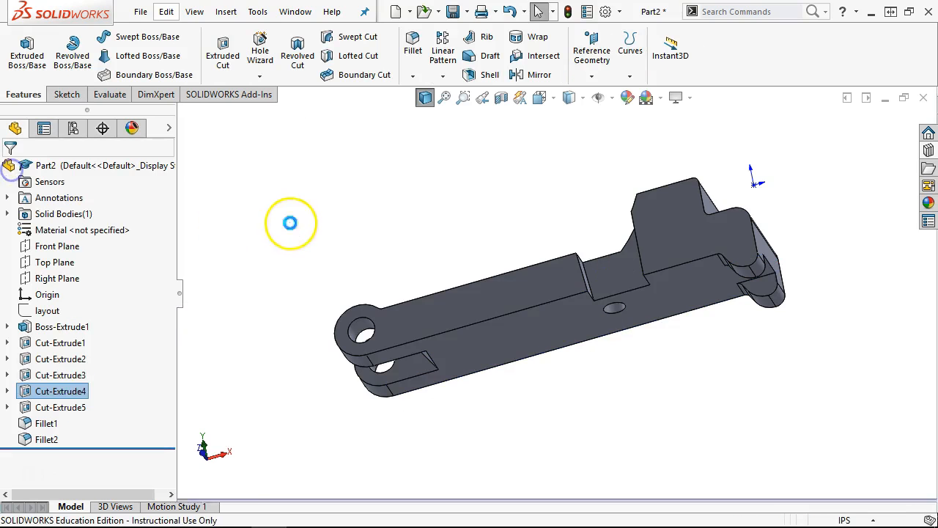
- View the part from the front in Hidden Lines Visible, then orbit to an oblique view
{"action": "key", "text": "ctrl+1"}
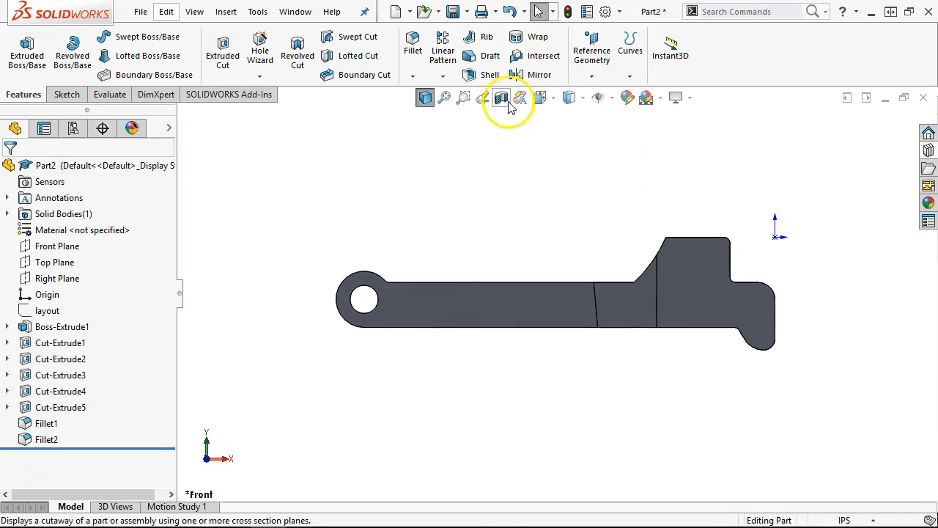
{"action": "left_click", "coordinate": [557, 102]}
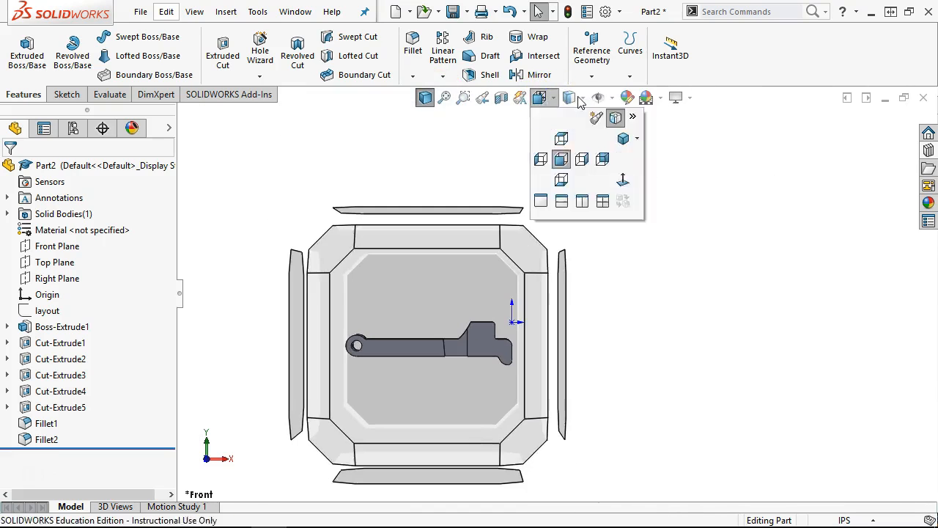
{"action": "left_click", "coordinate": [583, 100]}
{"action": "left_click", "coordinate": [570, 179]}
{"action": "scroll", "coordinate": [565, 247], "scroll_direction": "down", "scroll_amount": 3}
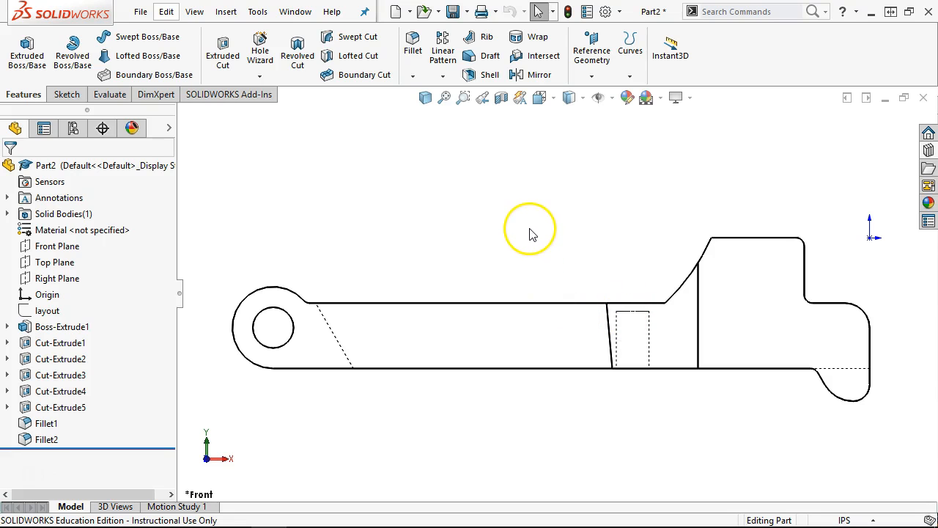
{"action": "middle_click_drag", "start_coordinate": [513, 244], "coordinate": [546, 282]}
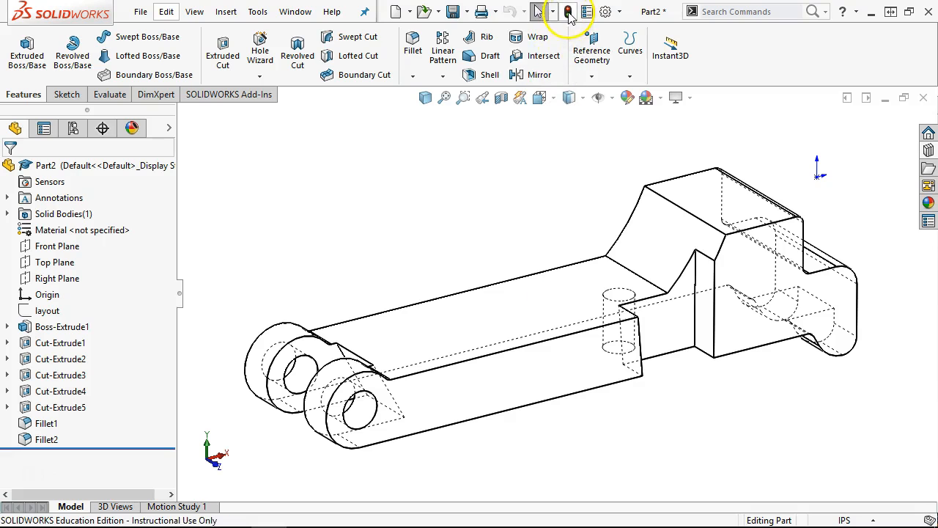
- Save the part as '03 Clamp' and close the document
{"action": "left_click", "coordinate": [453, 11]}
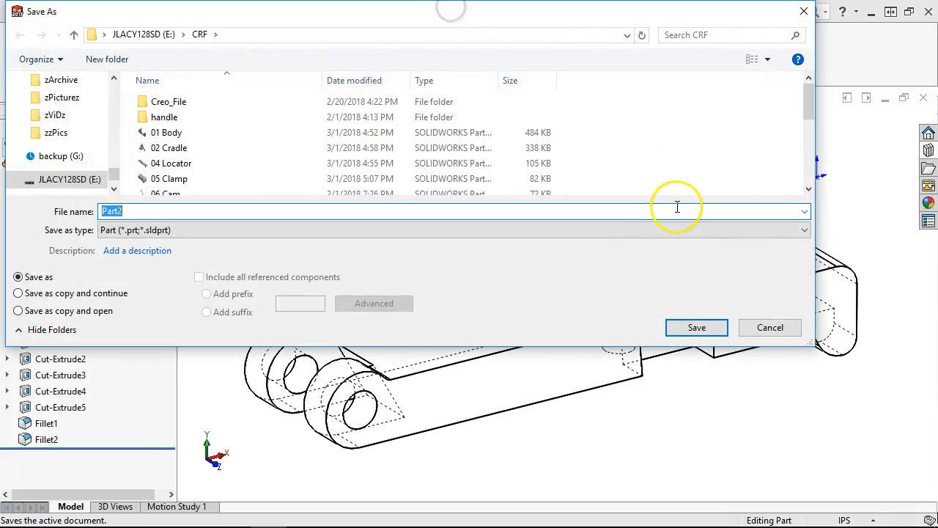
{"action": "type", "text": "03 Clamp"}
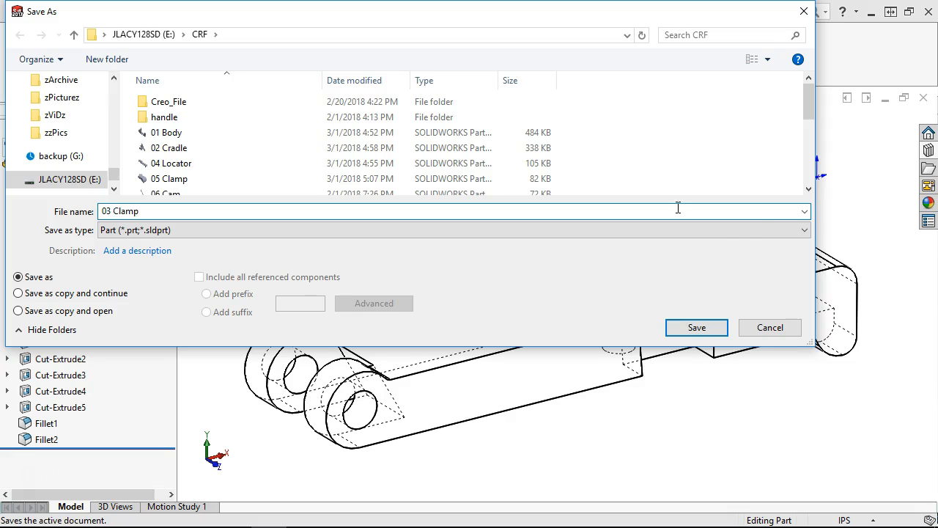
{"action": "left_click", "coordinate": [697, 328]}
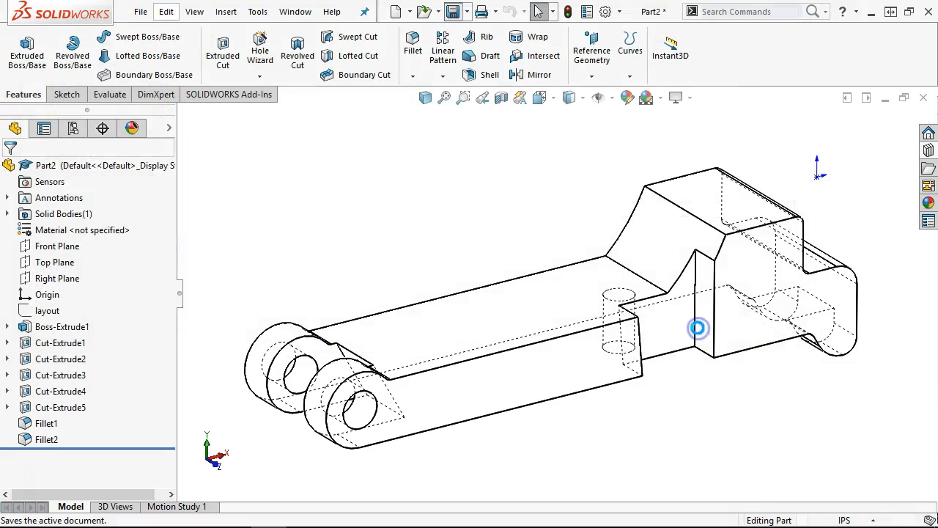
{"action": "left_click", "coordinate": [922, 99]}
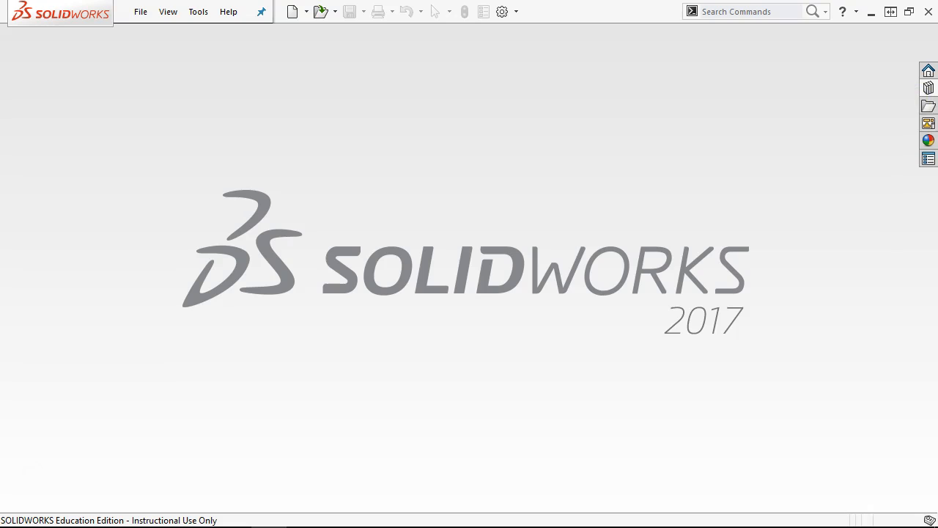
{"action": "left_click_drag", "start_coordinate": [937, 54], "coordinate": [500, 19]}
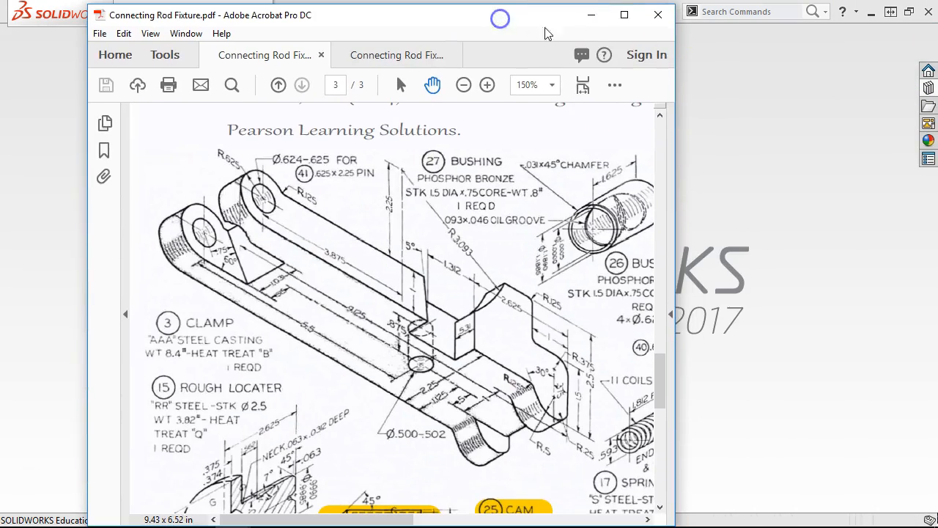
{"action": "left_click", "coordinate": [622, 15]}
{"action": "scroll", "coordinate": [650, 167], "scroll_direction": "down", "scroll_amount": 6}
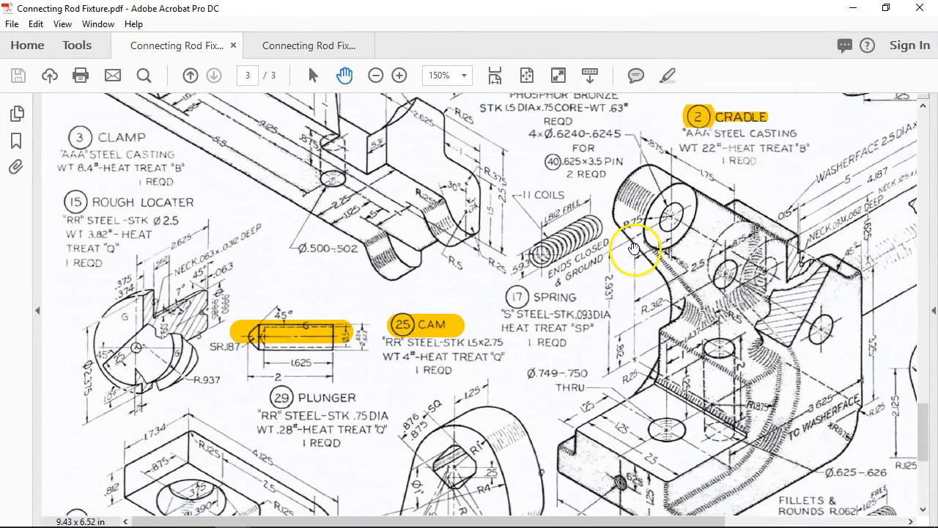
{"action": "scroll", "coordinate": [401, 268], "scroll_direction": "down", "scroll_amount": 1}
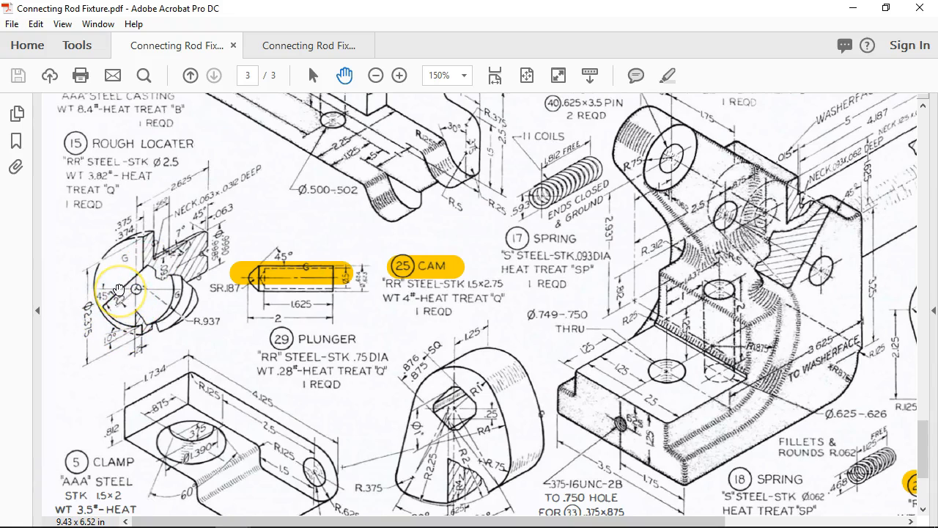
{"action": "left_click", "coordinate": [287, 42]}
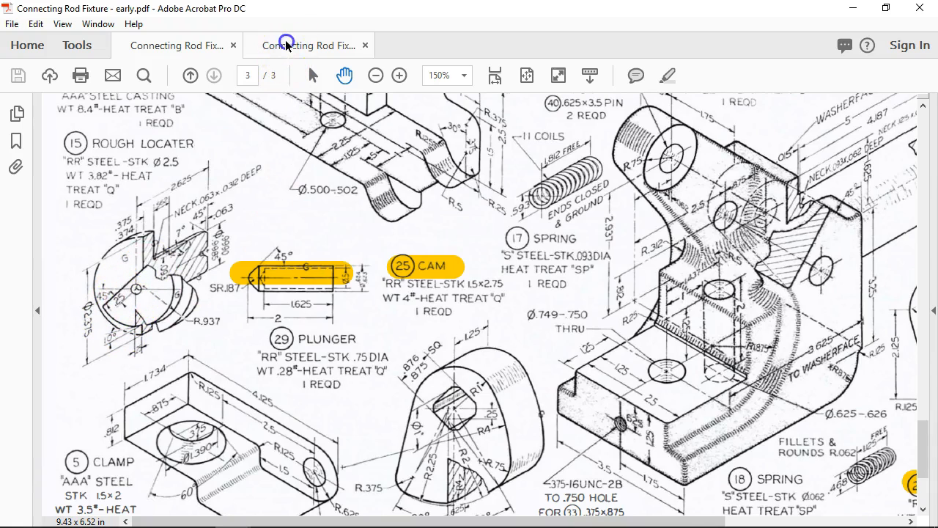
{"action": "mouse_move", "coordinate": [365, 299]}
{"action": "left_mouse_down"}
{"action": "mouse_move", "coordinate": [359, 241]}
{"action": "mouse_move", "coordinate": [123, 146]}
{"action": "left_mouse_up"}
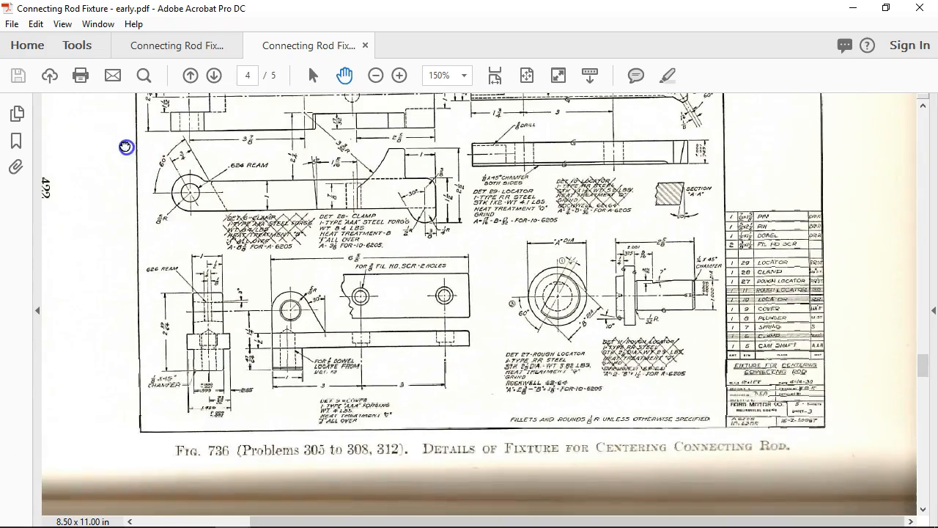
{"action": "left_click", "coordinate": [400, 75]}
{"action": "left_click", "coordinate": [399, 75]}
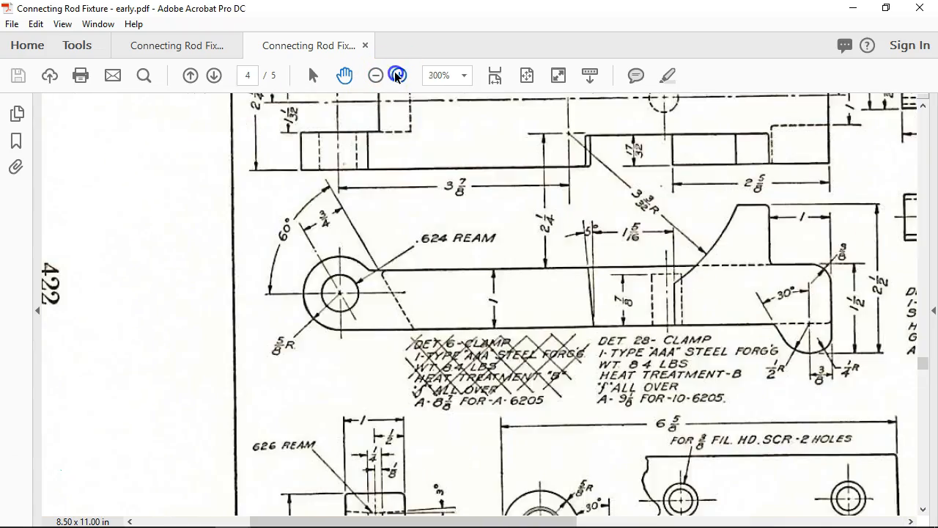
{"action": "left_click_drag", "start_coordinate": [666, 329], "coordinate": [182, 127]}
{"action": "left_click_drag", "start_coordinate": [765, 422], "coordinate": [673, 402]}
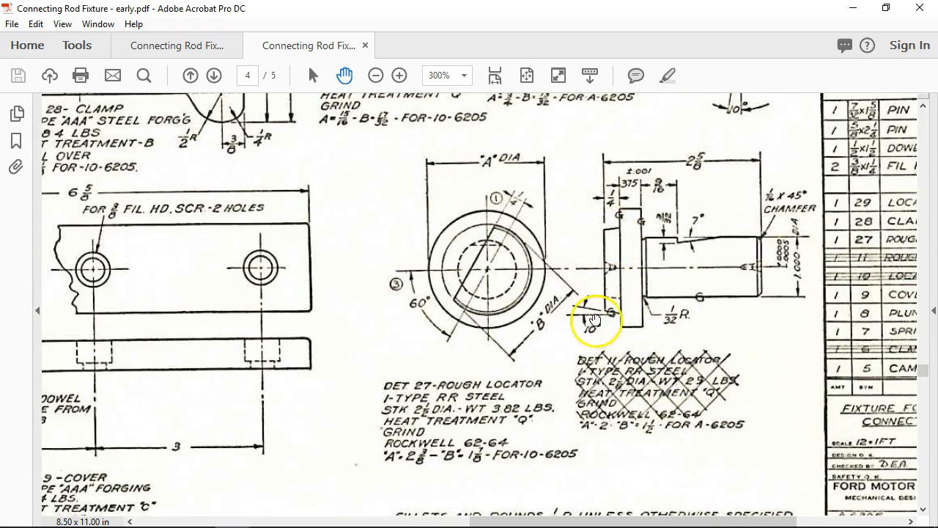
{"action": "left_click", "coordinate": [187, 44]}
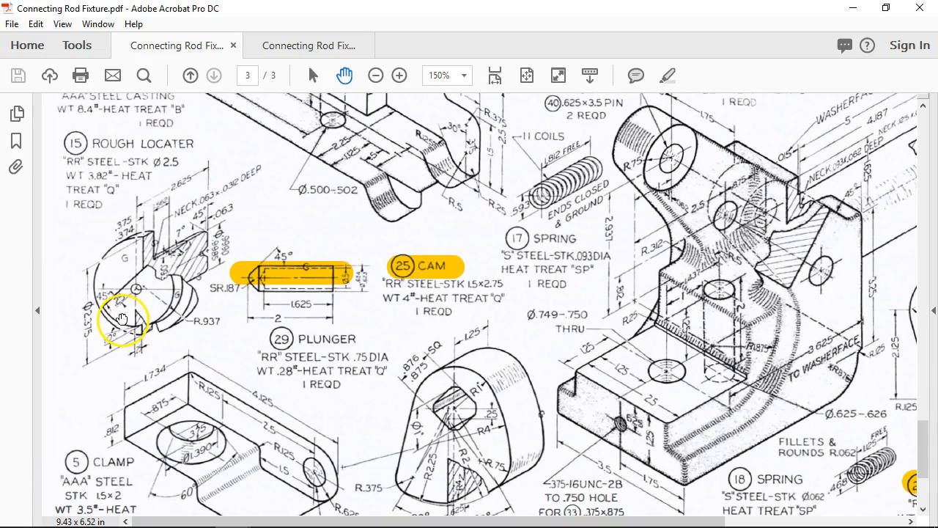
{"action": "left_click", "coordinate": [285, 44]}
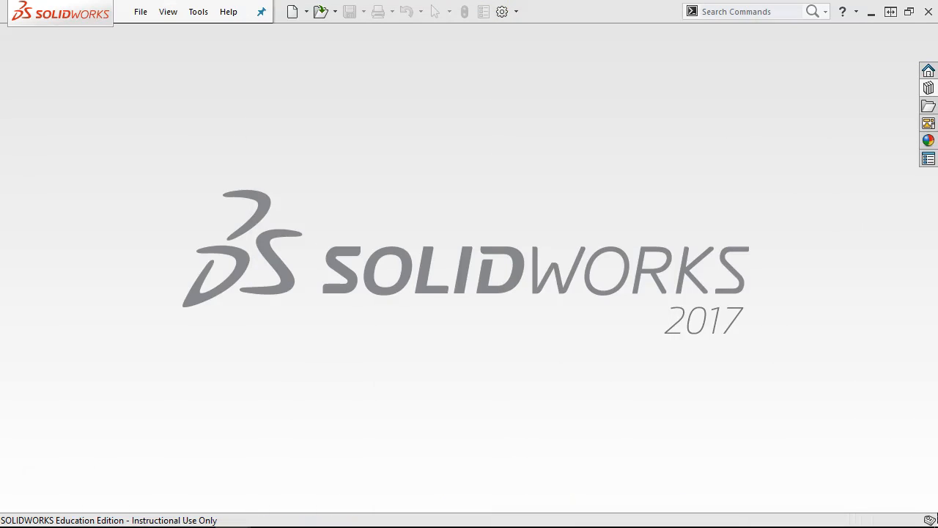
- Create a new inch-template part and start a sketch on the Front Plane
{"action": "left_click", "coordinate": [139, 12]}
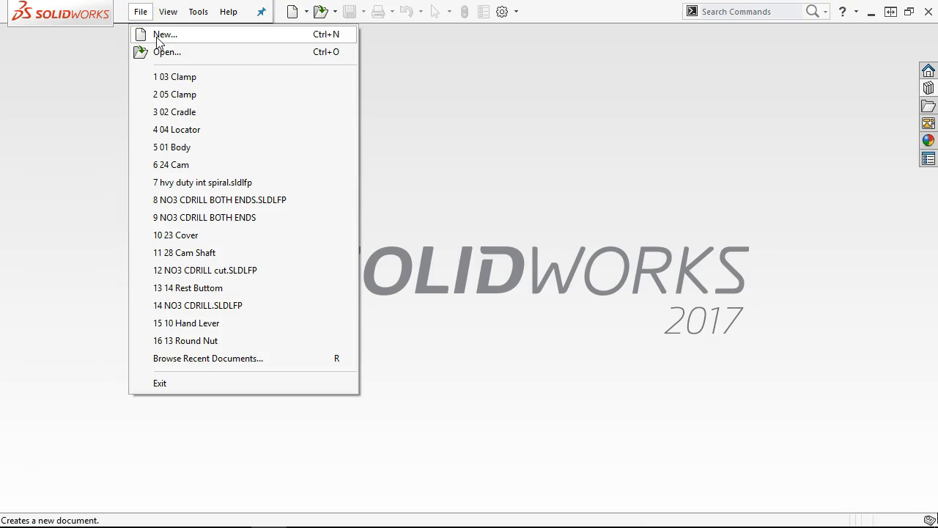
{"action": "left_click", "coordinate": [160, 37]}
{"action": "double_click", "coordinate": [231, 117]}
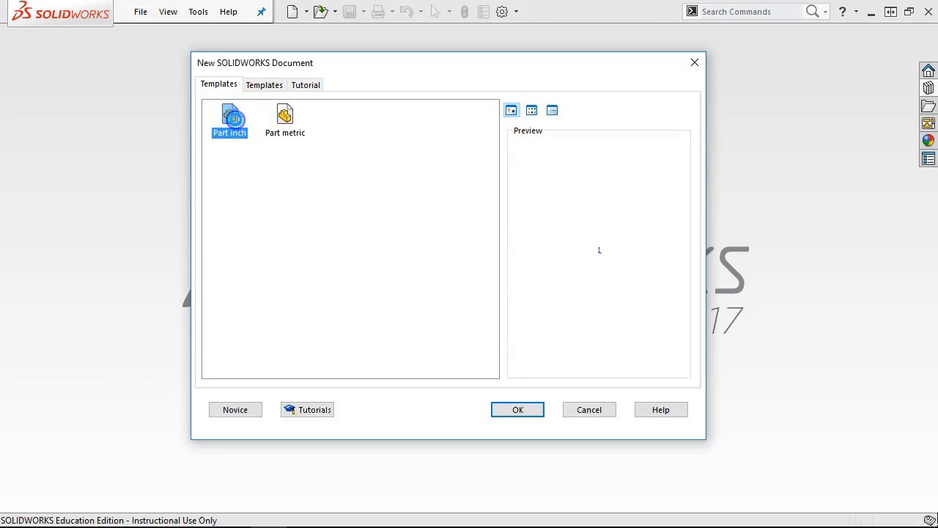
{"action": "left_click", "coordinate": [27, 246]}
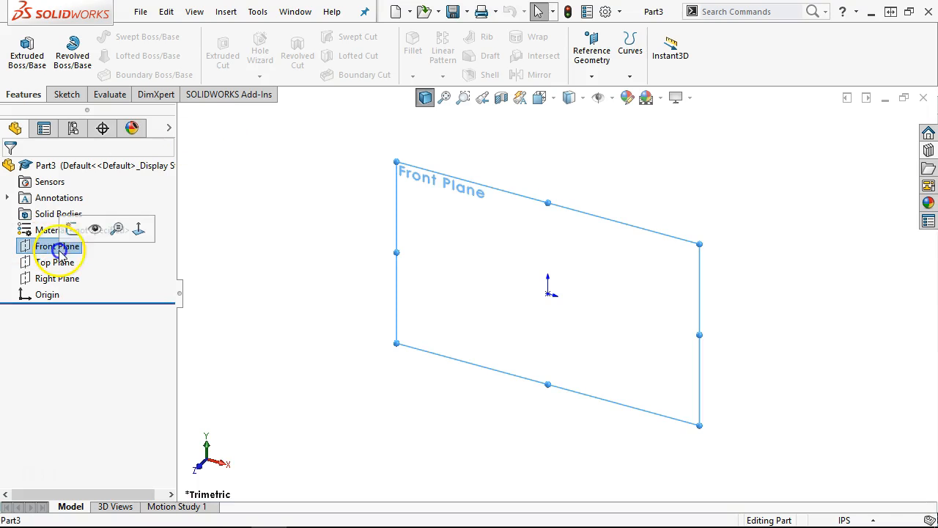
{"action": "left_click", "coordinate": [74, 228]}
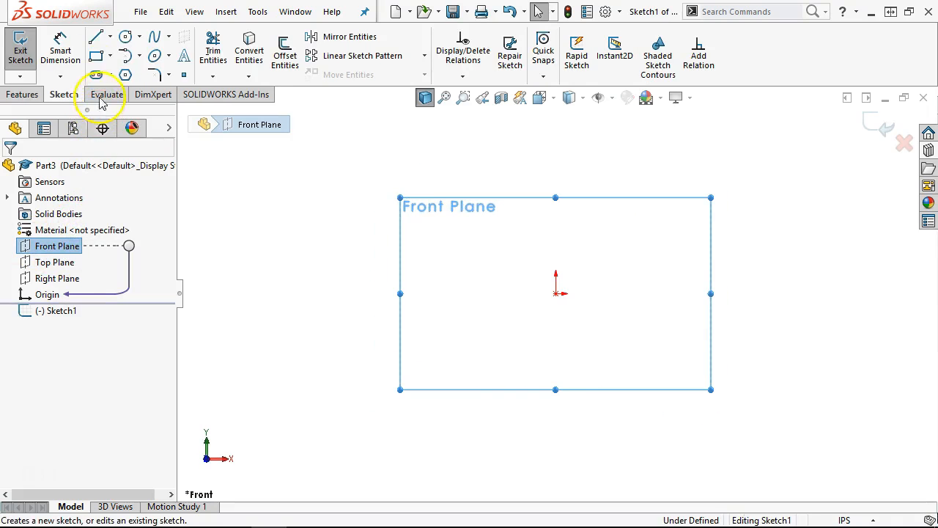
- Place an infinite horizontal construction centerline through the origin
{"action": "left_click", "coordinate": [110, 37]}
{"action": "left_click", "coordinate": [118, 74]}
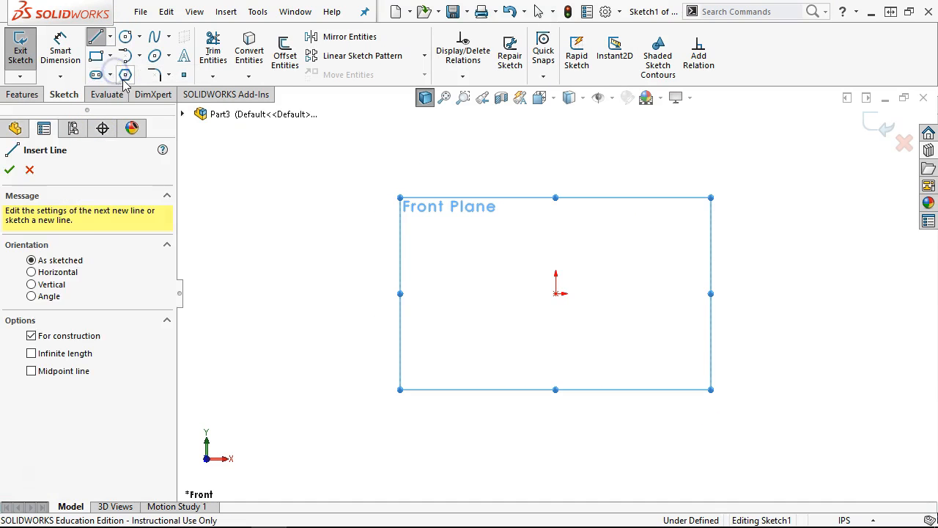
{"action": "left_click", "coordinate": [31, 353]}
{"action": "left_click", "coordinate": [30, 272]}
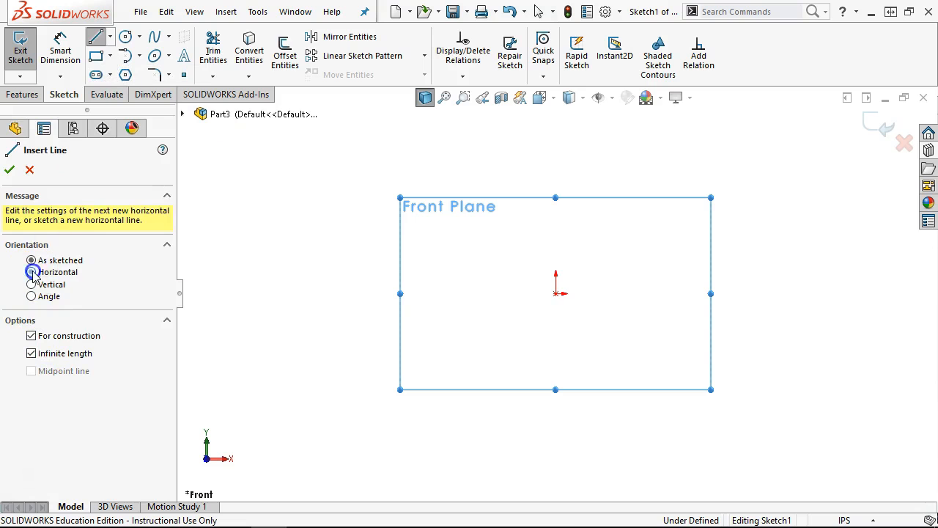
{"action": "left_click", "coordinate": [556, 293]}
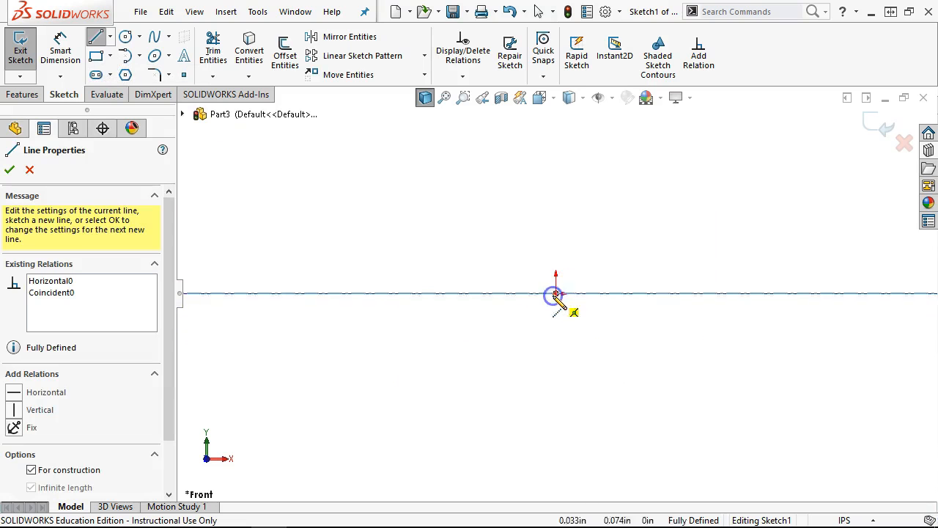
{"action": "right_click", "coordinate": [645, 216]}
{"action": "left_click", "coordinate": [646, 219]}
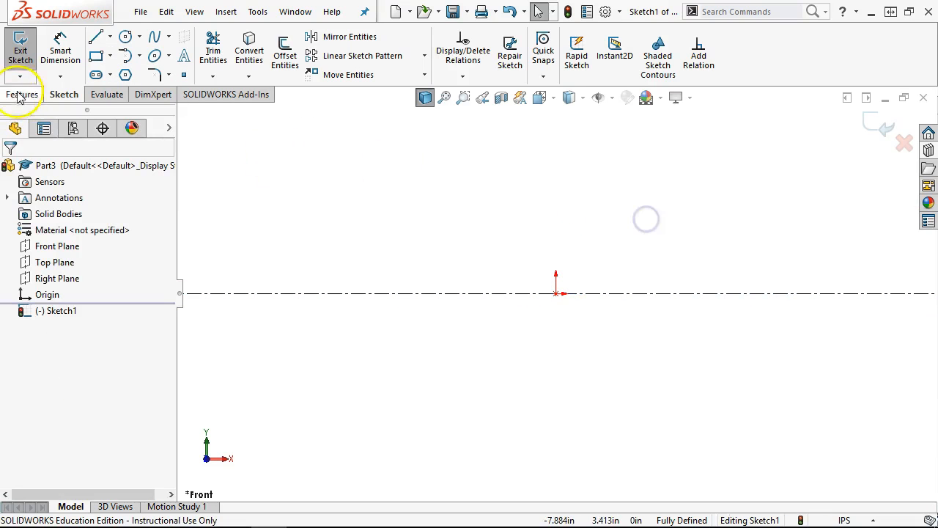
- Draw the outline's left portion: vertical from origin, short slope, rise, top edge, drop down
{"action": "left_click", "coordinate": [95, 36]}
{"action": "left_click", "coordinate": [555, 293]}
{"action": "left_click", "coordinate": [556, 235]}
{"action": "left_click", "coordinate": [584, 219]}
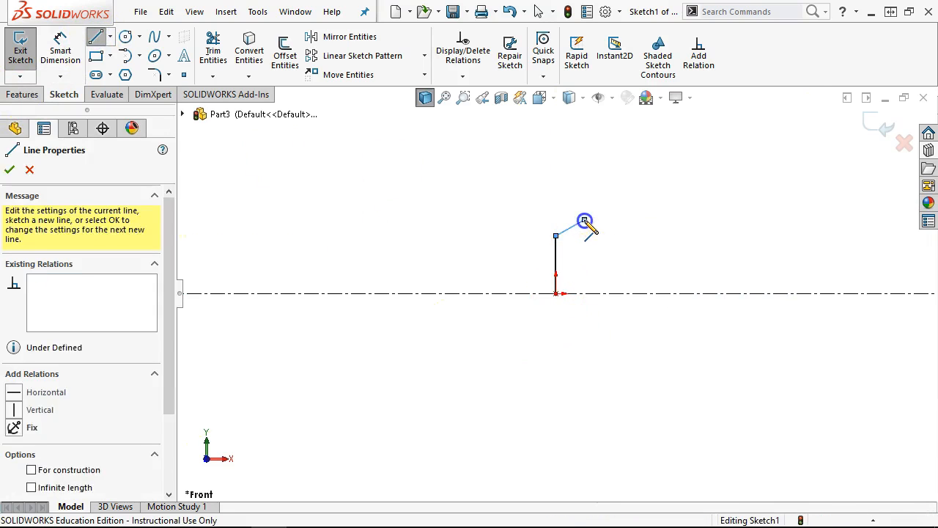
{"action": "left_click", "coordinate": [584, 180]}
{"action": "left_click", "coordinate": [614, 179]}
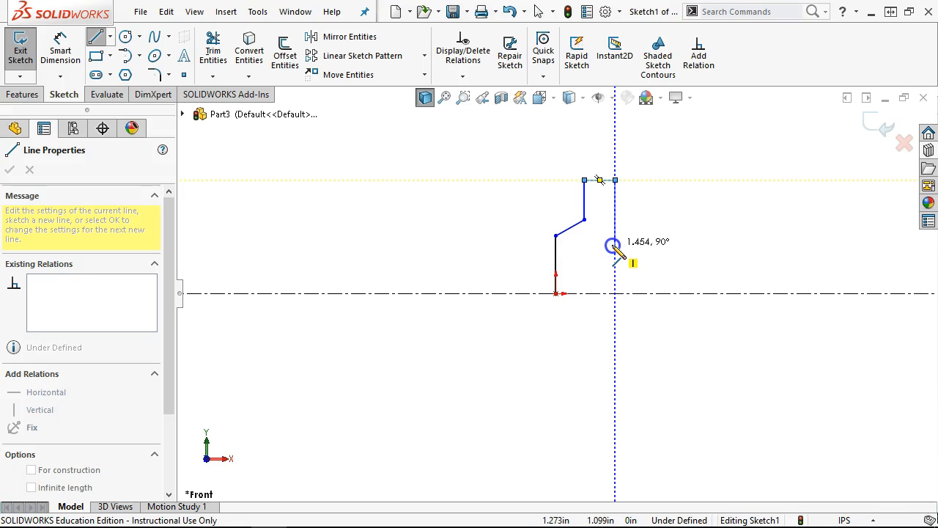
{"action": "double_click", "coordinate": [614, 245]}
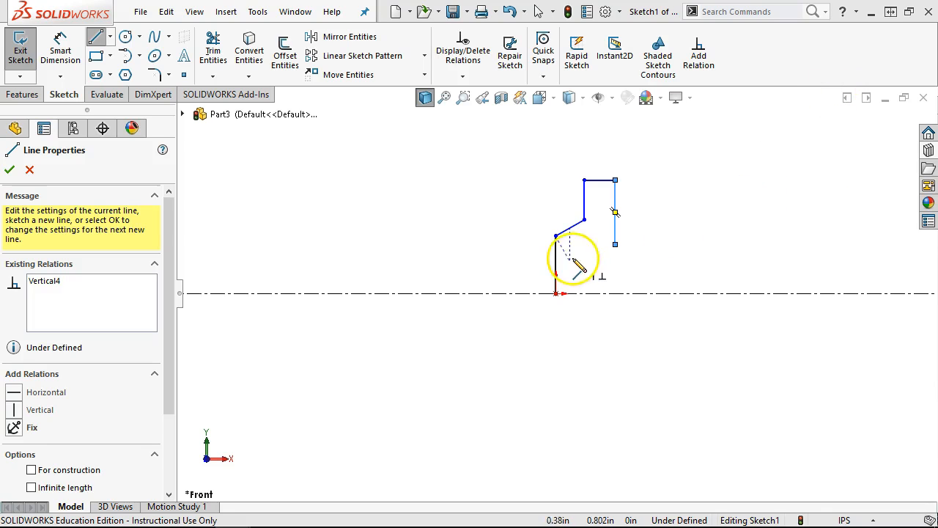
- Add the small step, long top edge, chamfer and right edge, closing the outline at the origin
{"action": "scroll", "coordinate": [587, 249], "scroll_direction": "down", "scroll_amount": 3}
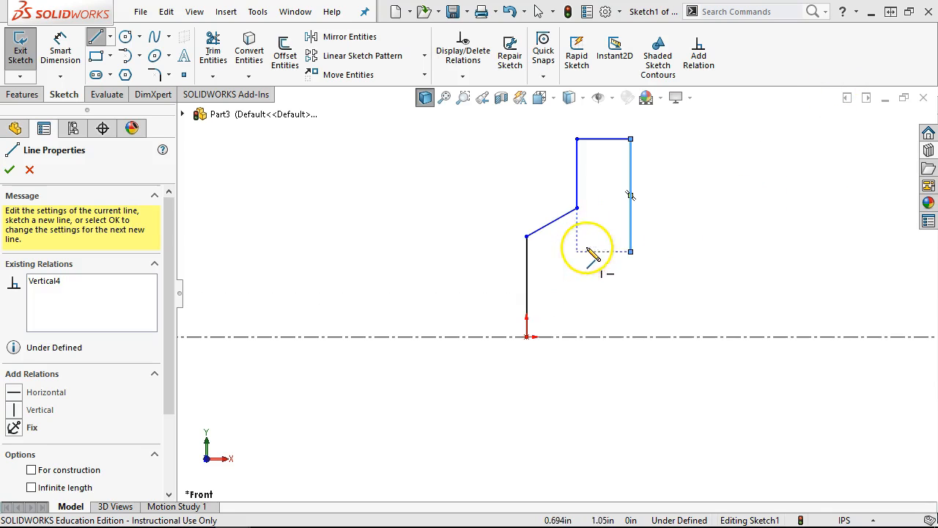
{"action": "left_click", "coordinate": [630, 251]}
{"action": "left_click", "coordinate": [651, 251]}
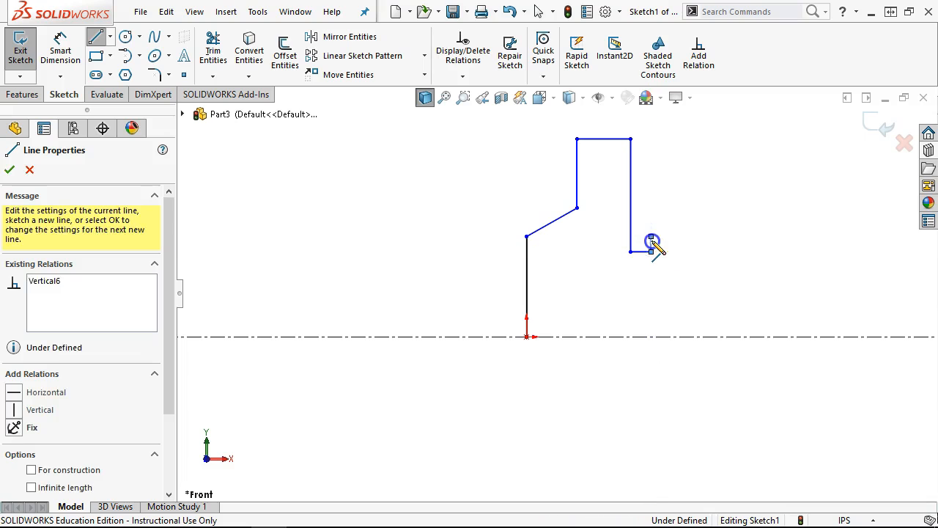
{"action": "left_click", "coordinate": [651, 236]}
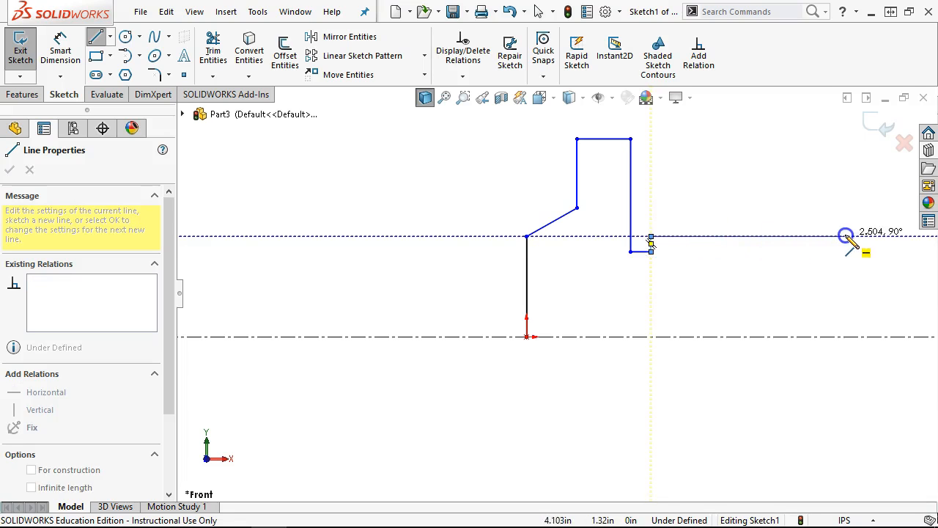
{"action": "left_click", "coordinate": [846, 236]}
{"action": "left_click", "coordinate": [863, 243]}
{"action": "left_click", "coordinate": [864, 337]}
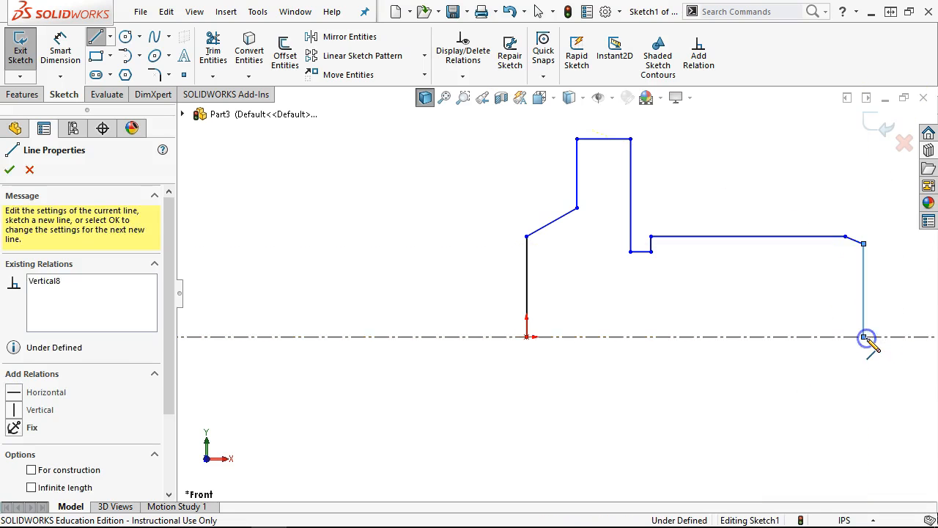
{"action": "left_click", "coordinate": [527, 336]}
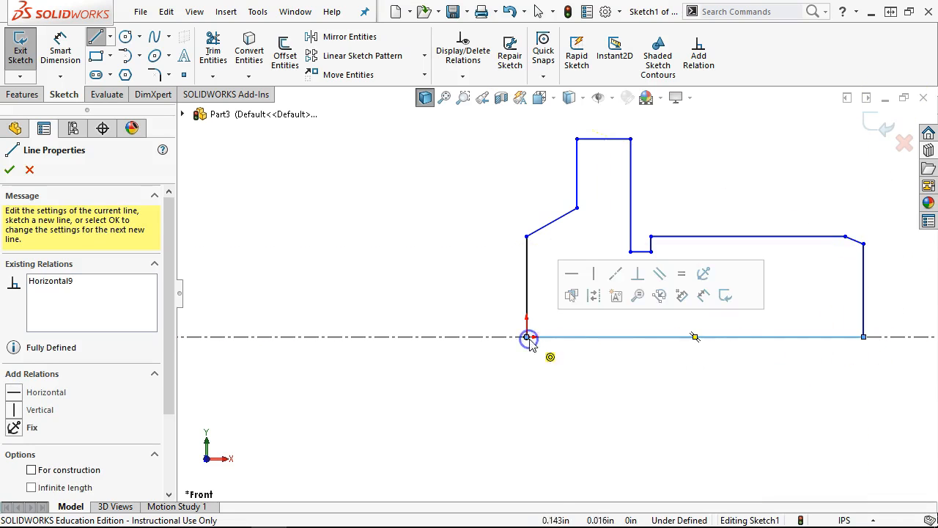
{"action": "right_click", "coordinate": [646, 357]}
{"action": "left_click", "coordinate": [699, 366]}
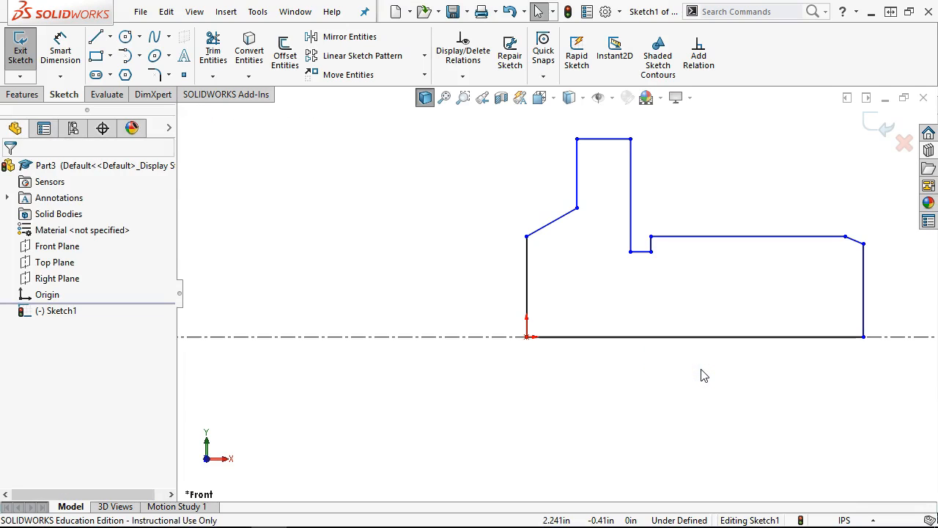
{"action": "left_click", "coordinate": [48, 49]}
- Dimension the overall height from the top line to the centerline as 2.375
{"action": "left_click", "coordinate": [597, 139]}
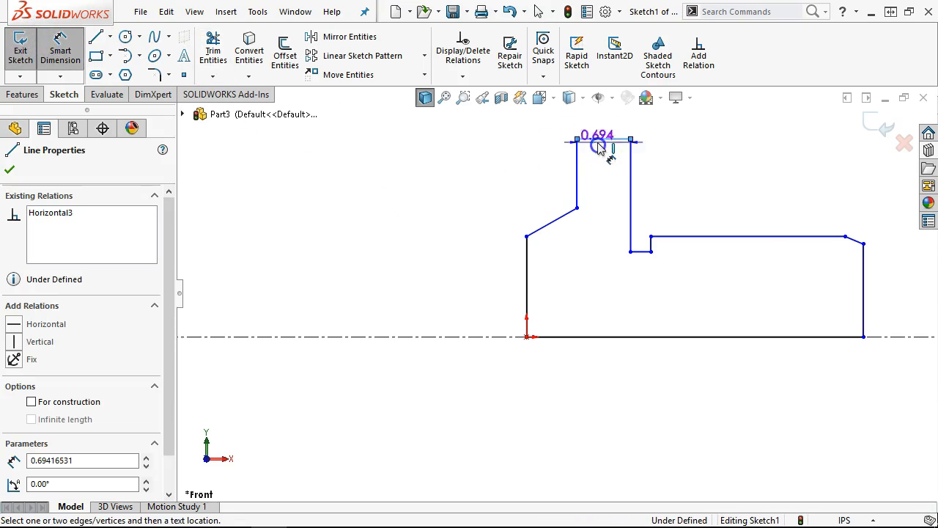
{"action": "left_click", "coordinate": [442, 337]}
{"action": "left_click", "coordinate": [377, 372]}
{"action": "type", "text": "2."}
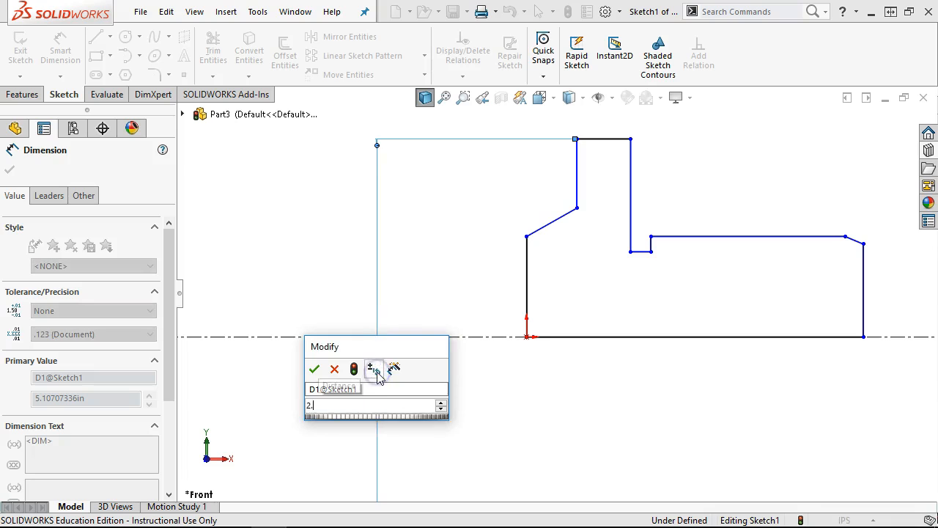
{"action": "type", "text": "375"}
{"action": "key", "text": "Return"}
{"action": "left_click", "coordinate": [357, 366]}
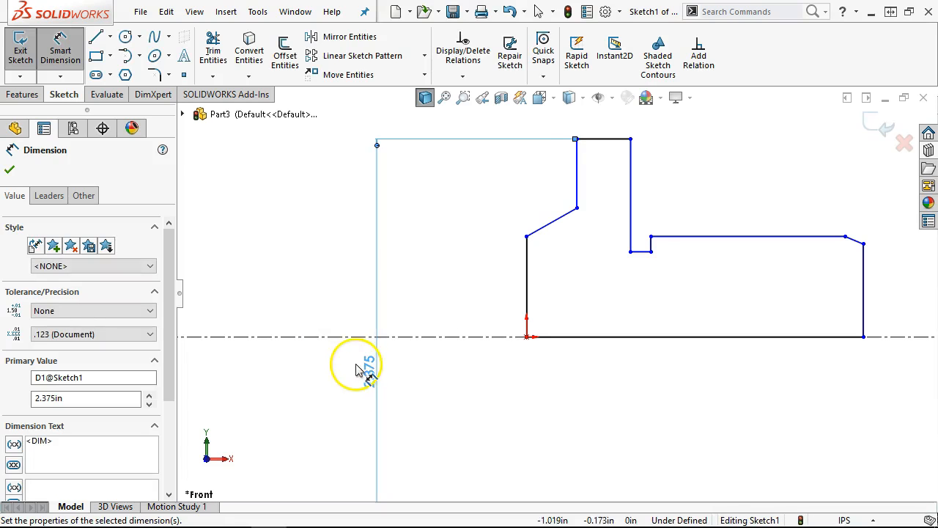
- Dimension the sloped line's angle as 10°
{"action": "left_click", "coordinate": [577, 209]}
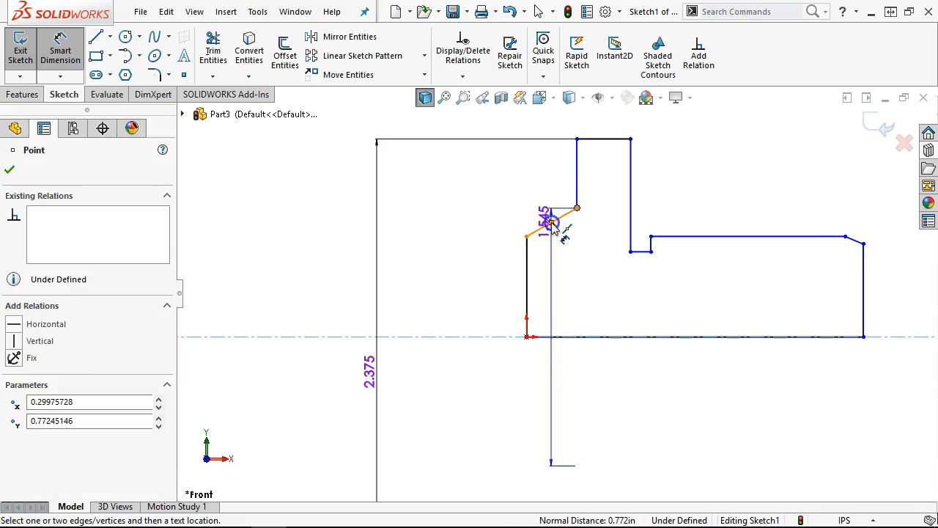
{"action": "left_click", "coordinate": [555, 220]}
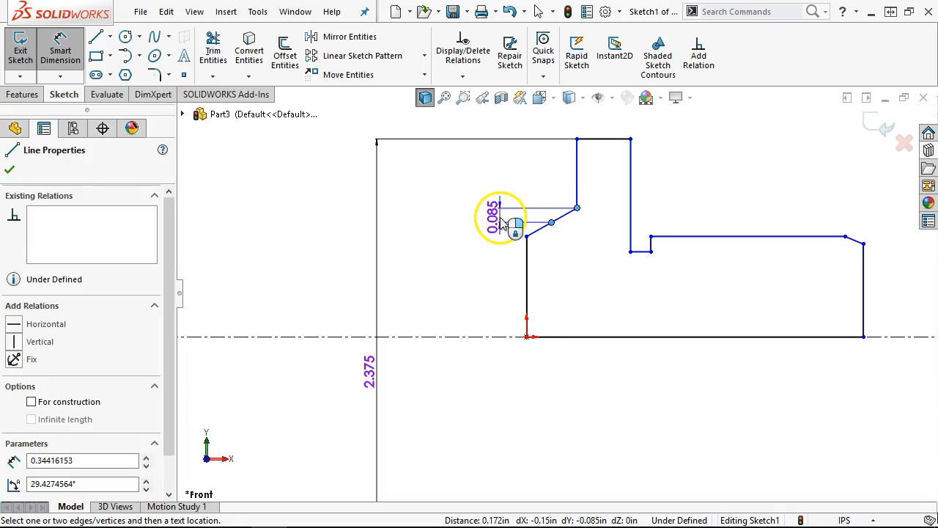
{"action": "key", "text": "Escape"}
{"action": "left_click", "coordinate": [557, 219]}
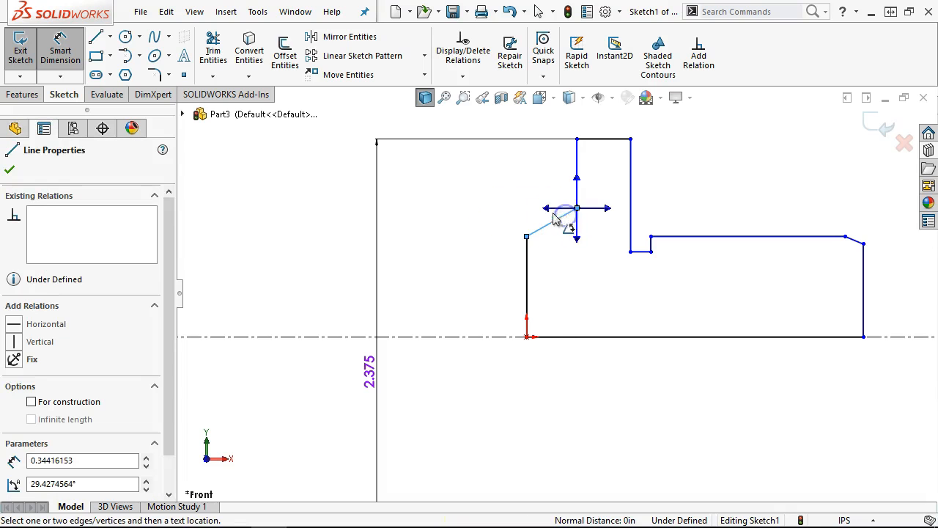
{"action": "left_click", "coordinate": [546, 211]}
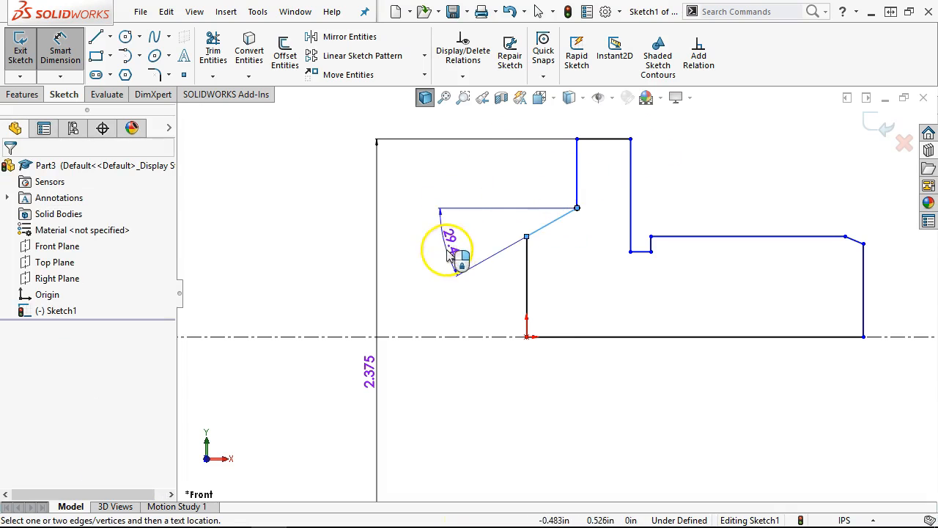
{"action": "left_click", "coordinate": [447, 249]}
{"action": "type", "text": "10"}
{"action": "key", "text": "Return"}
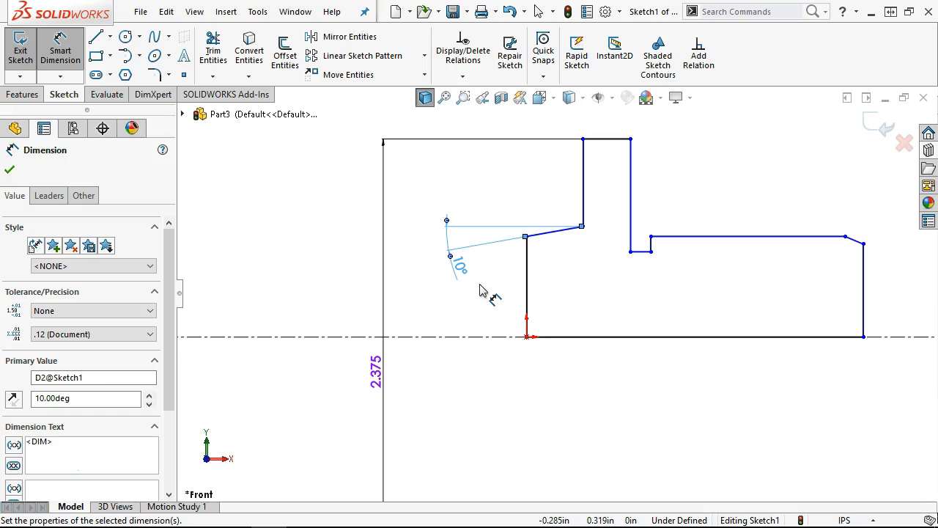
- Dimension the left vertical edge as 0.937 and the short top line as 0.250
{"action": "left_click", "coordinate": [526, 282]}
{"action": "left_click", "coordinate": [436, 287]}
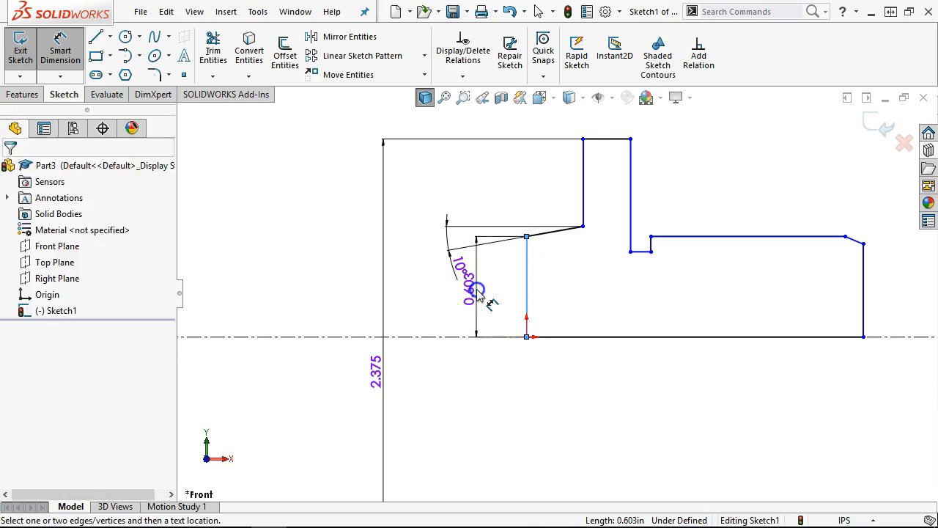
{"action": "type", "text": ".937"}
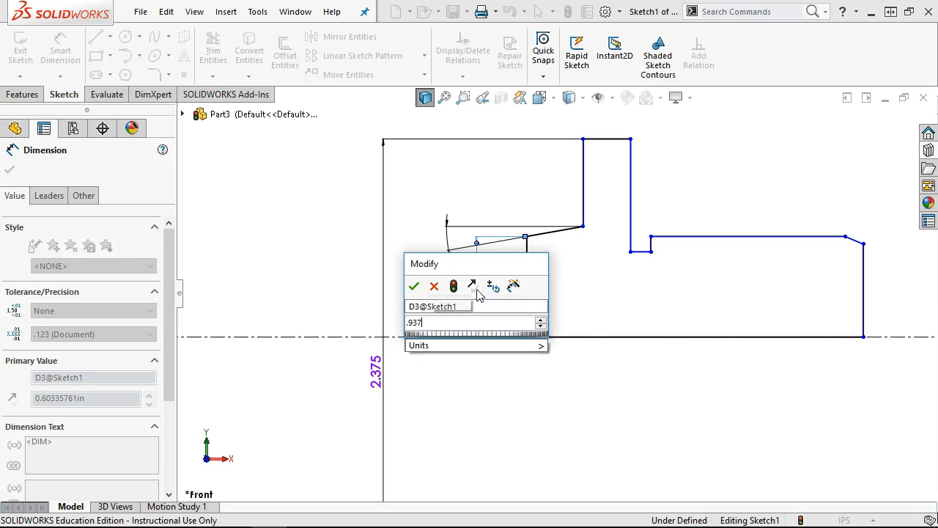
{"action": "key", "text": "Return"}
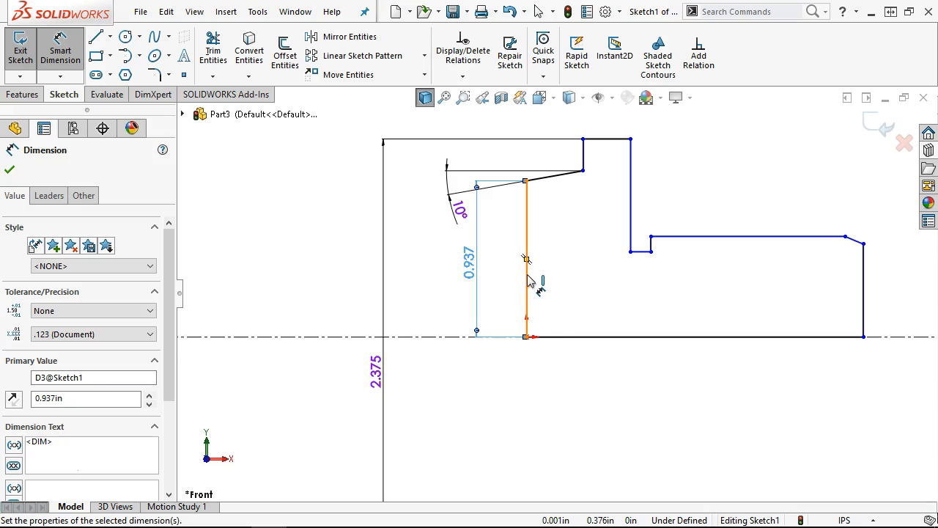
{"action": "left_click", "coordinate": [561, 176]}
{"action": "left_click", "coordinate": [558, 130]}
{"action": "type", "text": "0.25"}
{"action": "key", "text": "Return"}
- Dimension the tall block's top width as 0.375
{"action": "left_click", "coordinate": [685, 222]}
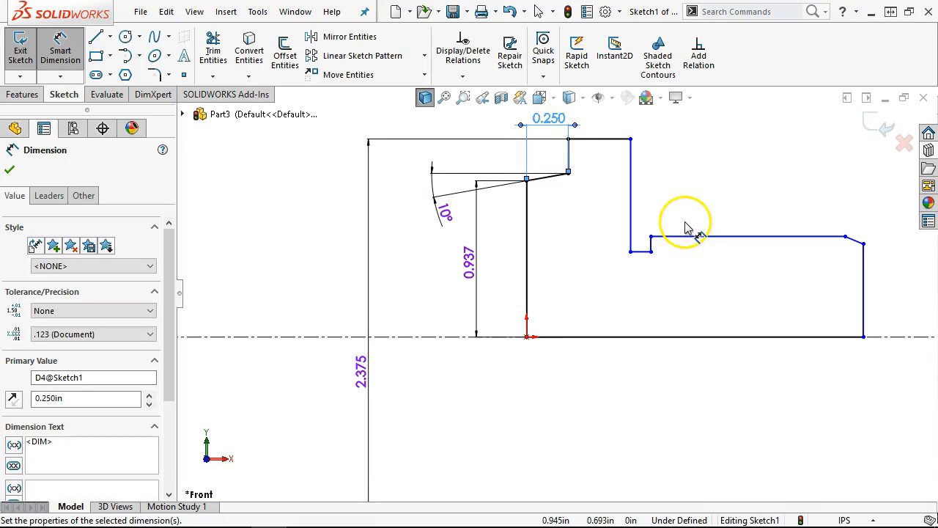
{"action": "left_click", "coordinate": [674, 183]}
{"action": "key", "text": "f"}
{"action": "left_click", "coordinate": [586, 186]}
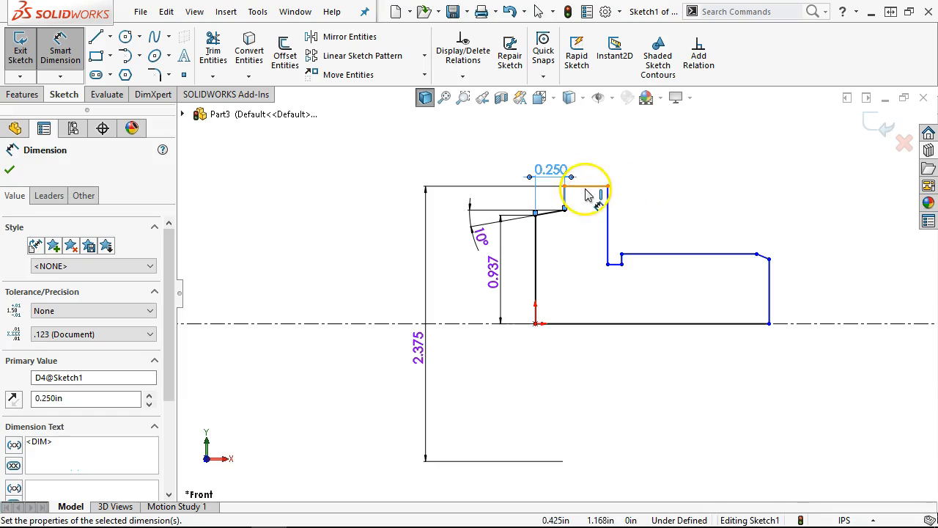
{"action": "left_click", "coordinate": [586, 155]}
{"action": "type", "text": ".3"}
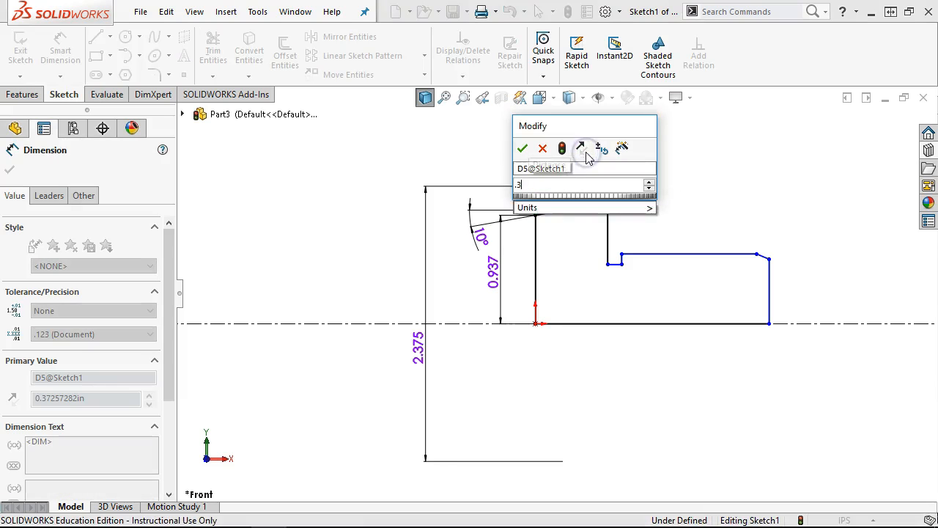
{"action": "type", "text": "75"}
{"action": "key", "text": "Return"}
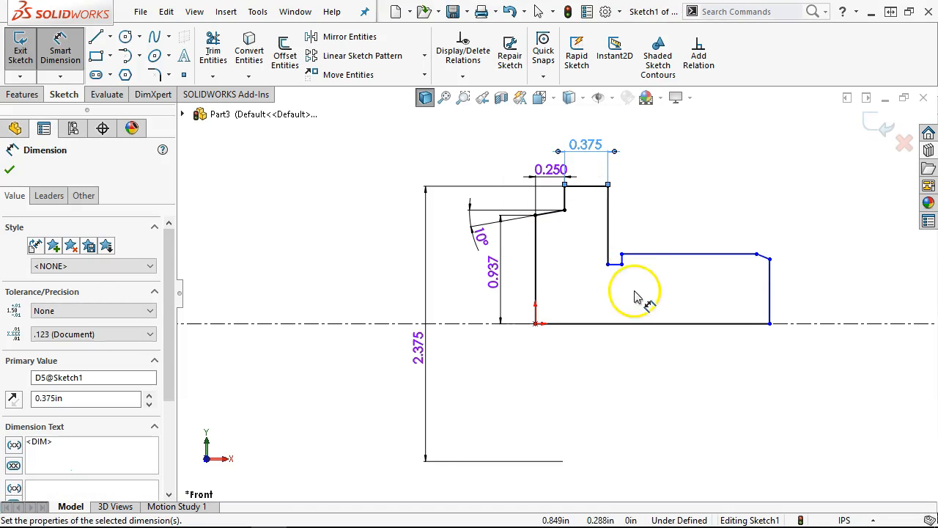
{"action": "scroll", "coordinate": [614, 277], "scroll_direction": "down", "scroll_amount": 5}
- Dimension the small step as 0.063 wide and 0.031 high
{"action": "left_click", "coordinate": [600, 259]}
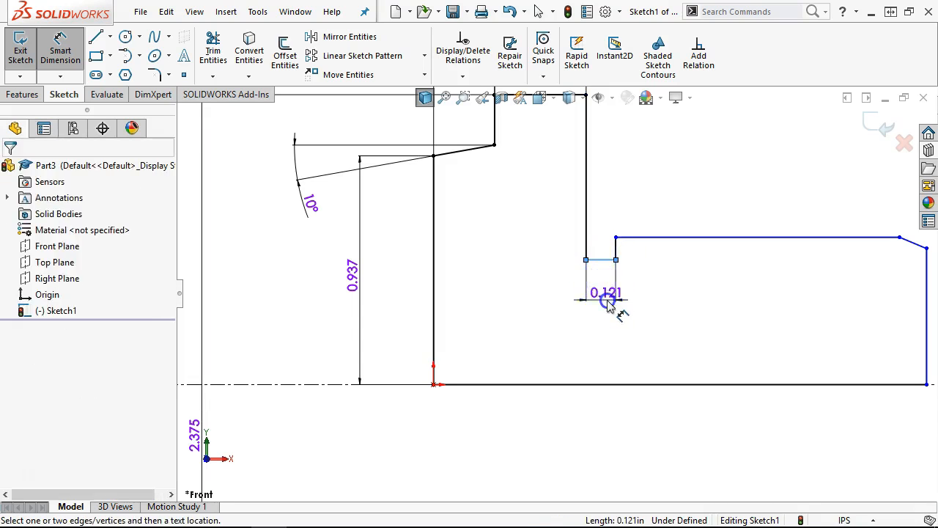
{"action": "left_click", "coordinate": [608, 303]}
{"action": "type", "text": ".063"}
{"action": "key", "text": "Return"}
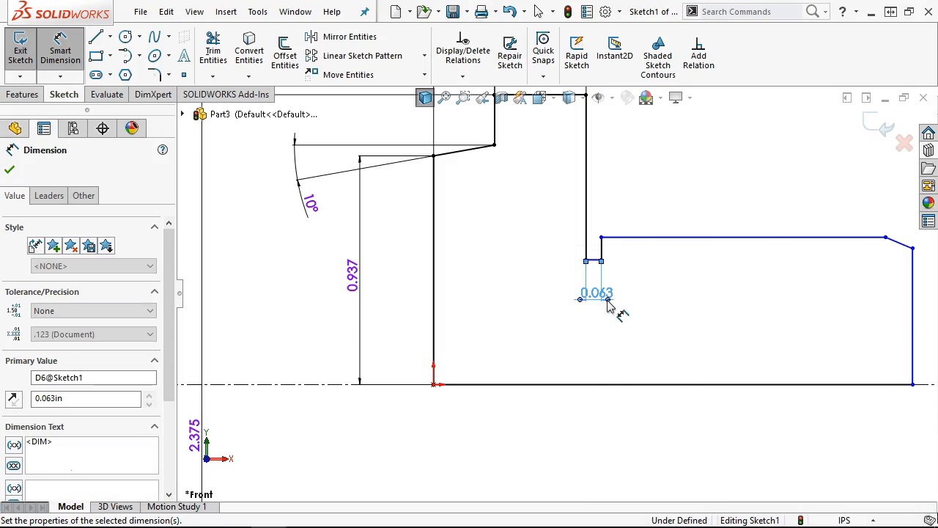
{"action": "left_click", "coordinate": [602, 252]}
{"action": "left_click", "coordinate": [669, 323]}
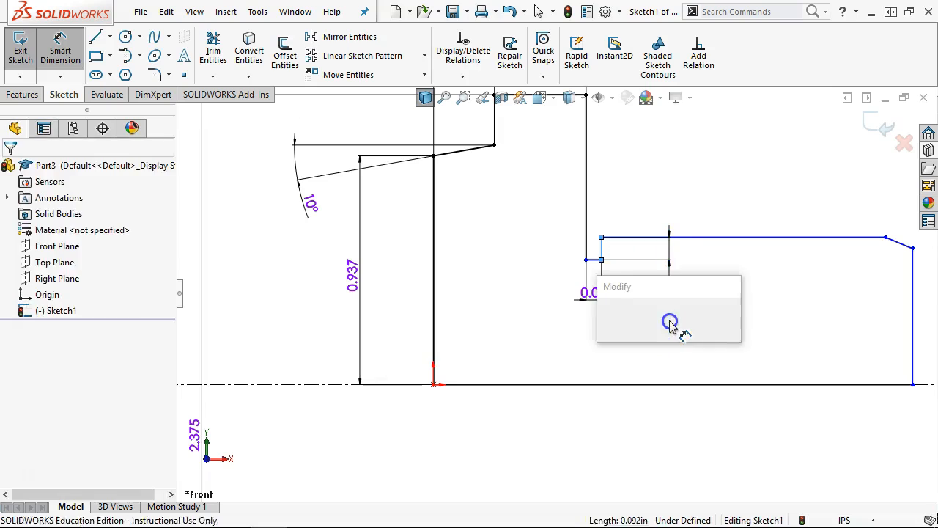
{"action": "type", "text": ".031"}
{"action": "key", "text": "Return"}
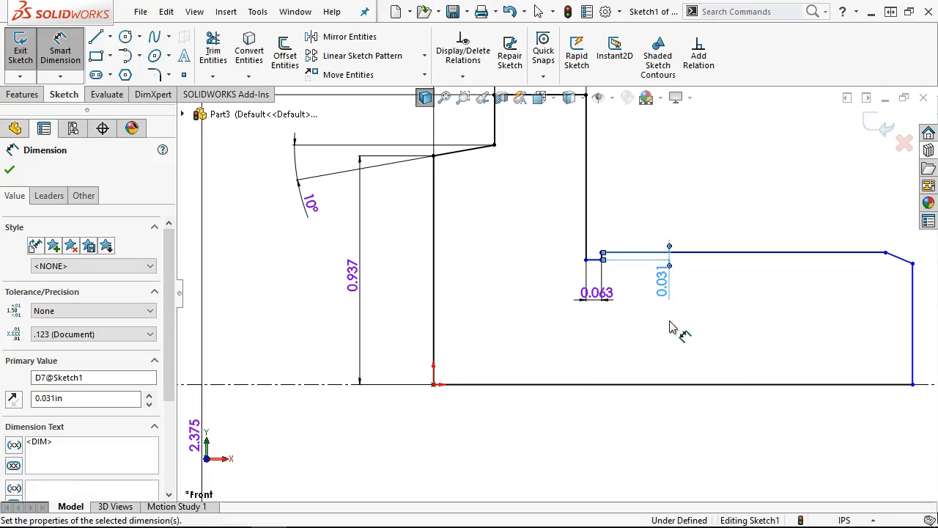
- Set the chamfer angle to 45° and the chamfer length to 0.063
{"action": "left_click", "coordinate": [872, 255]}
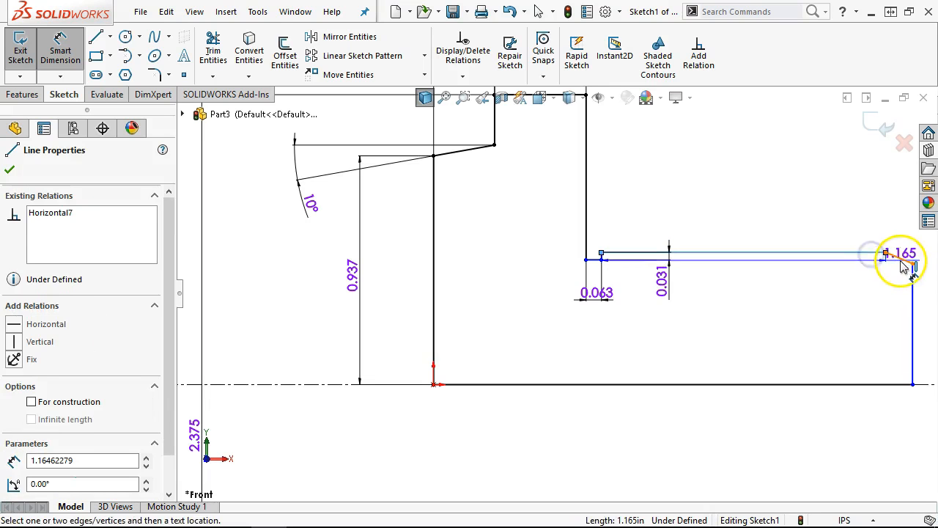
{"action": "key", "text": "z"}
{"action": "scroll", "coordinate": [908, 260], "scroll_direction": "down", "scroll_amount": 3}
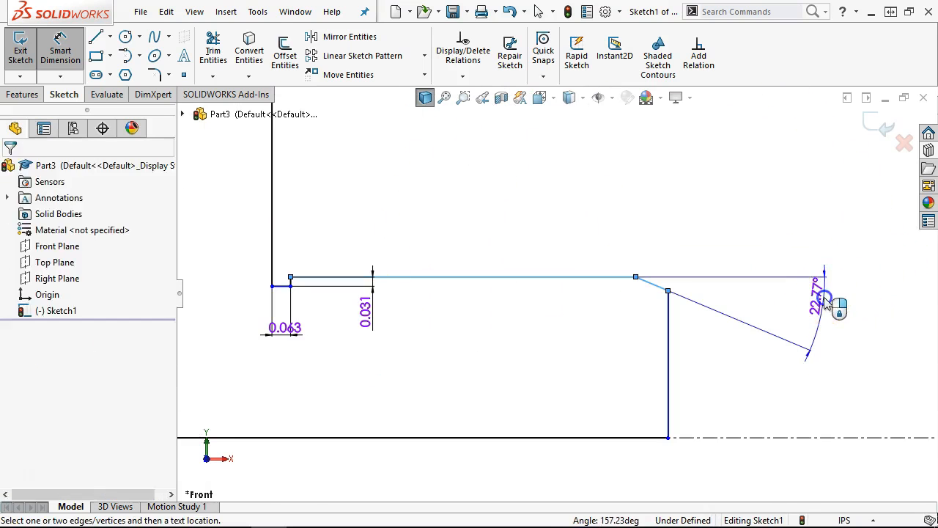
{"action": "left_click", "coordinate": [823, 300]}
{"action": "type", "text": "45"}
{"action": "key", "text": "Return"}
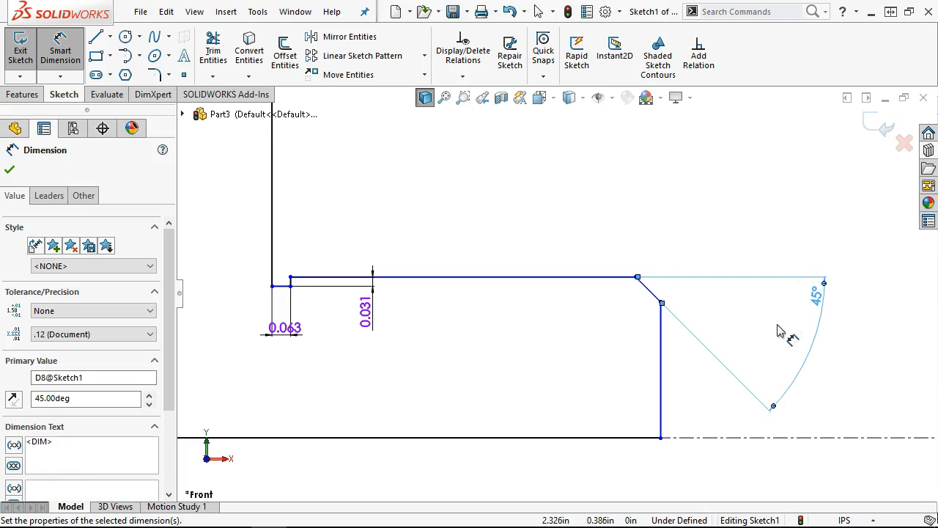
{"action": "left_click", "coordinate": [657, 299]}
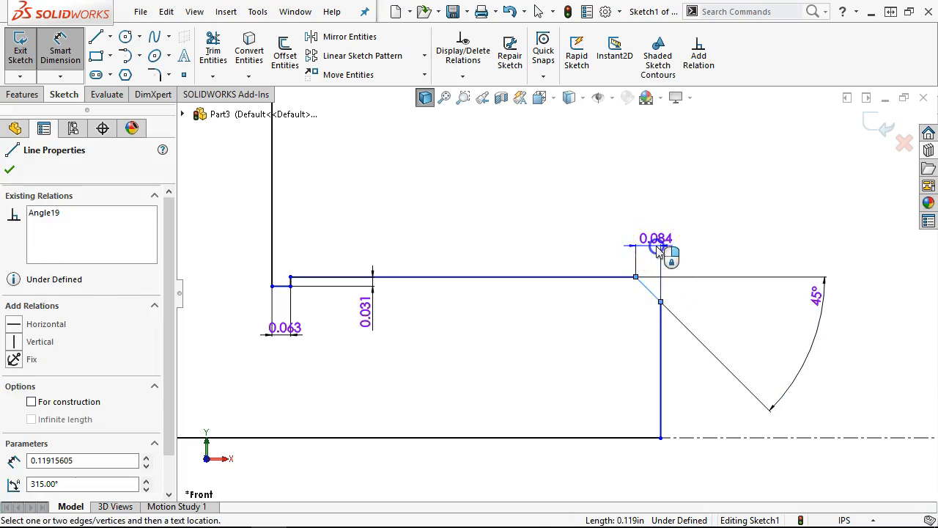
{"action": "left_click", "coordinate": [658, 249]}
{"action": "type", "text": "0.063"}
{"action": "key", "text": "Return"}
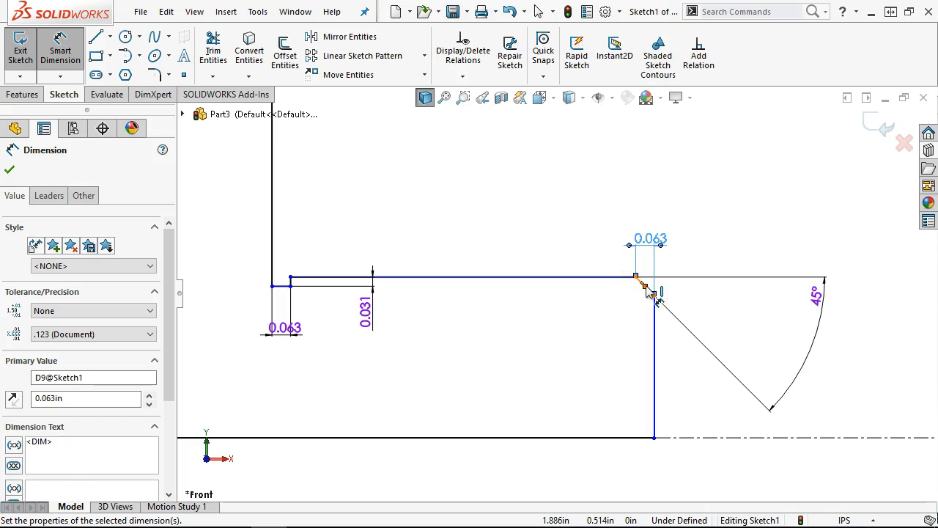
- Add a 0.990 dimension to the profile edge
{"action": "left_click", "coordinate": [609, 278]}
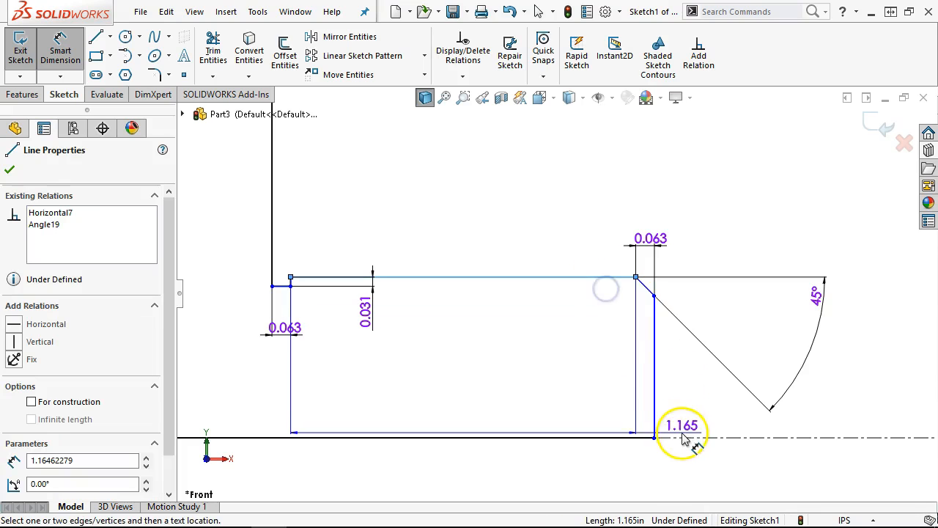
{"action": "left_click", "coordinate": [800, 463]}
{"action": "type", "text": ".99"}
{"action": "key", "text": "Return"}
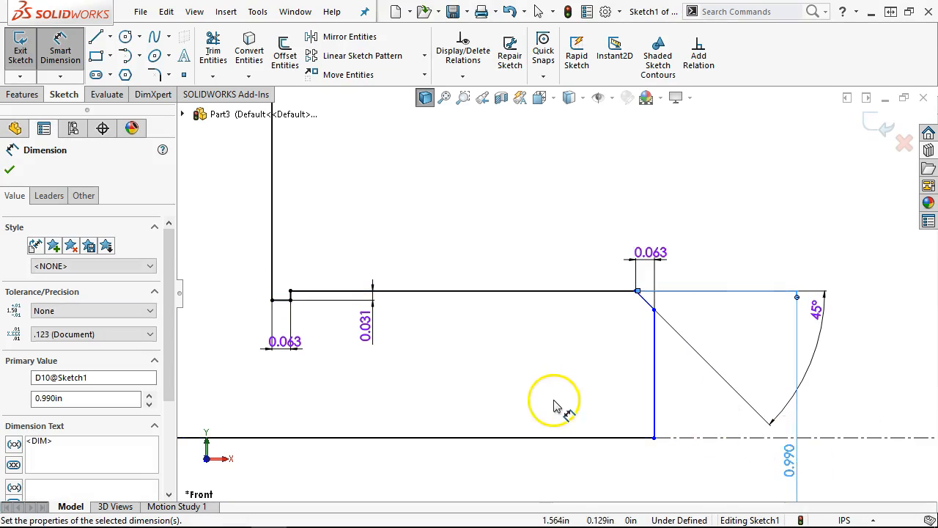
- Dimension the overall profile length as 2.625, fully defining the sketch
{"action": "scroll", "coordinate": [533, 370], "scroll_direction": "up", "scroll_amount": 1}
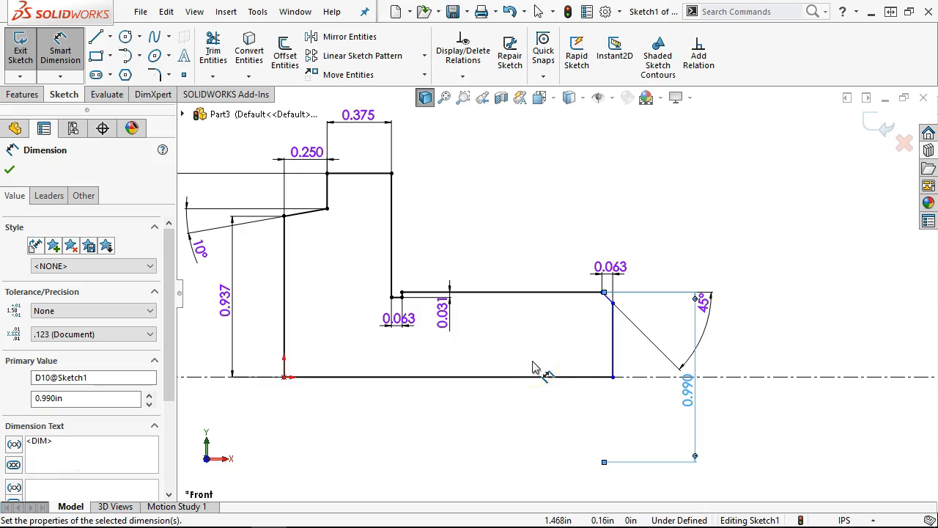
{"action": "left_click", "coordinate": [285, 331]}
{"action": "left_click", "coordinate": [613, 345]}
{"action": "left_click", "coordinate": [477, 480]}
{"action": "type", "text": "2."}
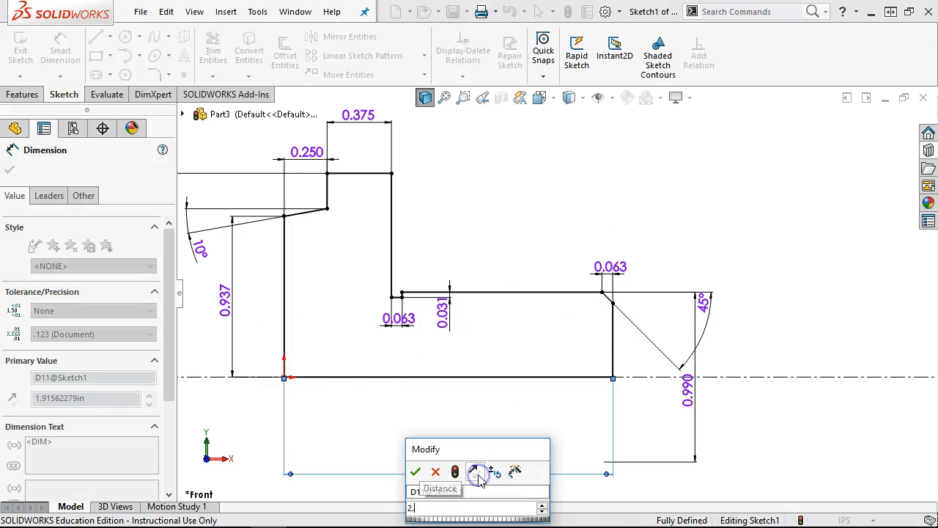
{"action": "type", "text": "625"}
{"action": "key", "text": "Return"}
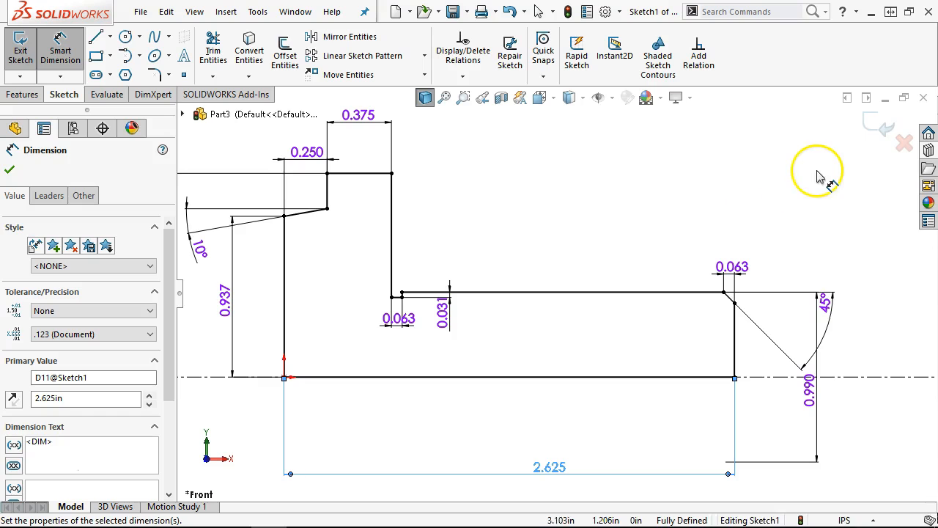
{"action": "scroll", "coordinate": [691, 433], "scroll_direction": "down", "scroll_amount": 2}
{"action": "right_click", "coordinate": [649, 195]}
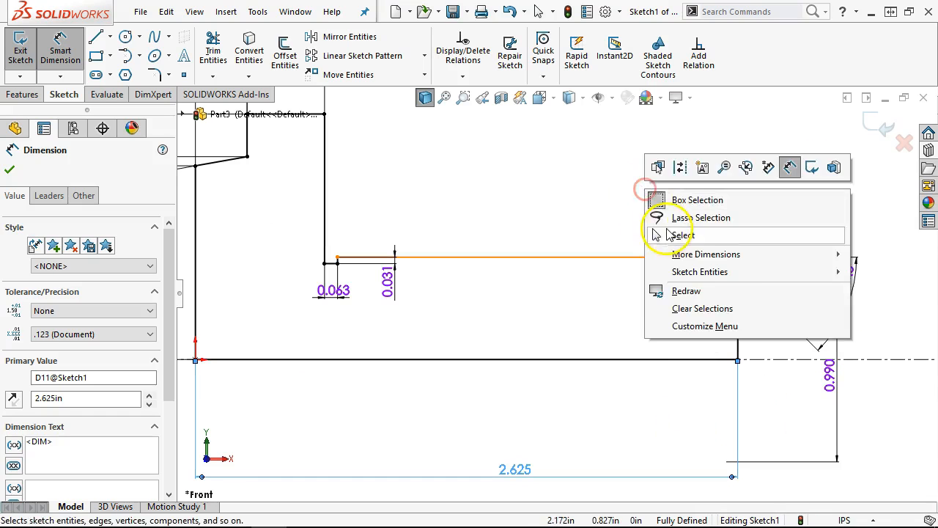
{"action": "left_click", "coordinate": [670, 231]}
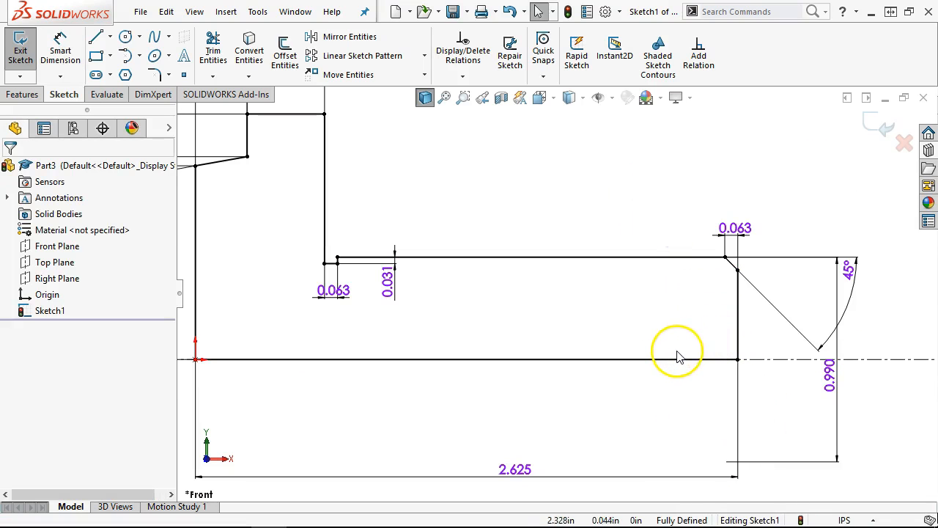
{"action": "scroll", "coordinate": [552, 220], "scroll_direction": "up", "scroll_amount": 2}
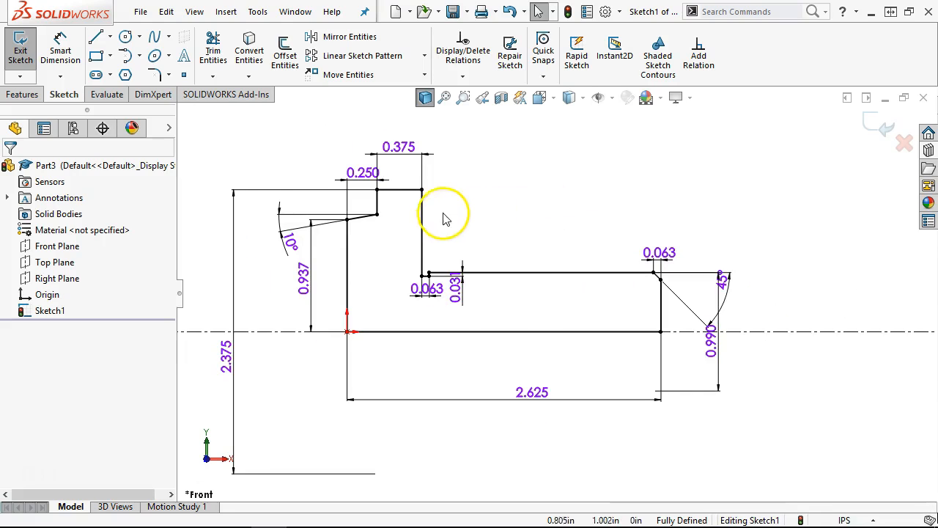
- Revolve Sketch1 360° about the centerline into Revolve1, then select its front face
{"action": "left_click", "coordinate": [21, 95]}
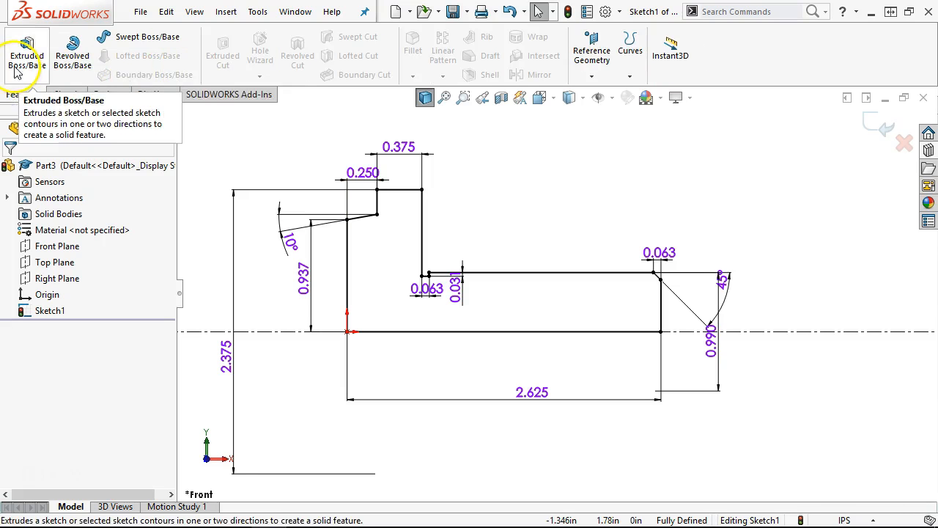
{"action": "left_click", "coordinate": [74, 52]}
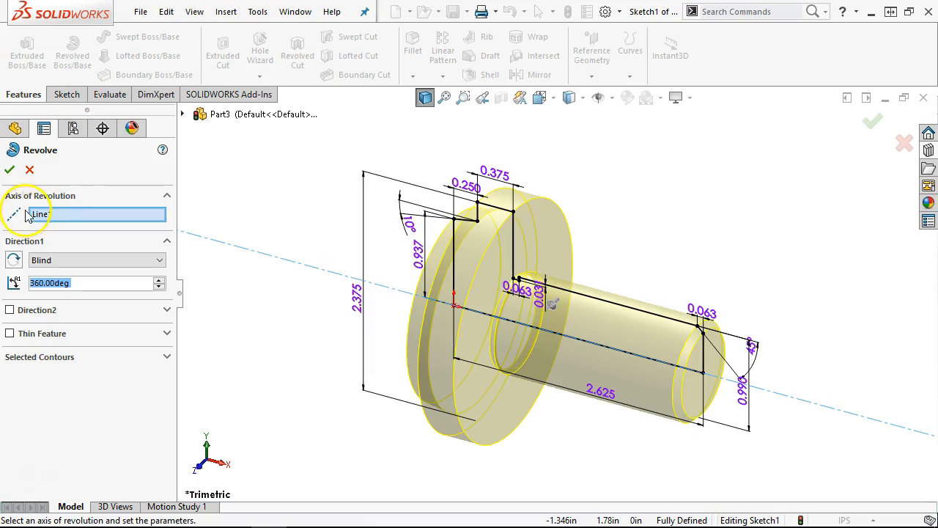
{"action": "left_click", "coordinate": [9, 171]}
{"action": "middle_click_drag", "start_coordinate": [515, 318], "coordinate": [700, 216]}
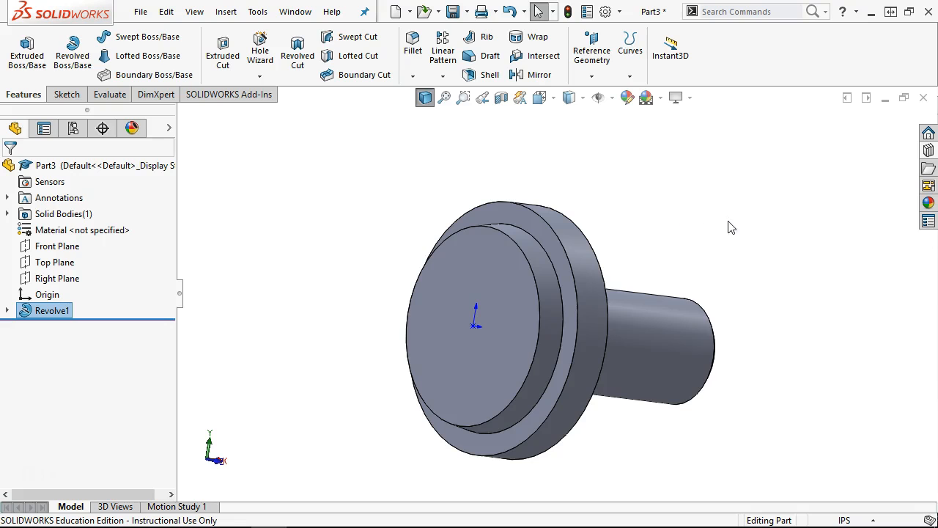
{"action": "left_click", "coordinate": [553, 279]}
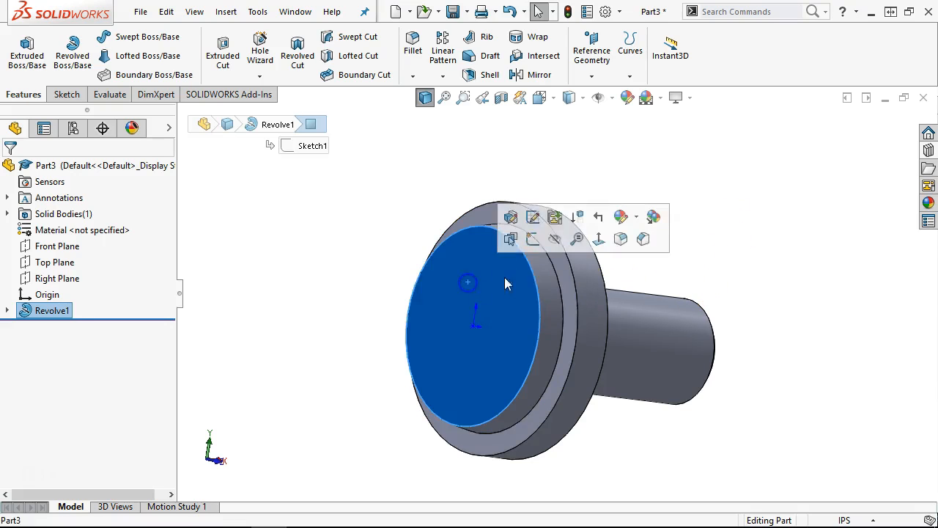
- Sketch a diagonal line and a horizontal construction centerline across the front face
{"action": "left_click", "coordinate": [534, 219]}
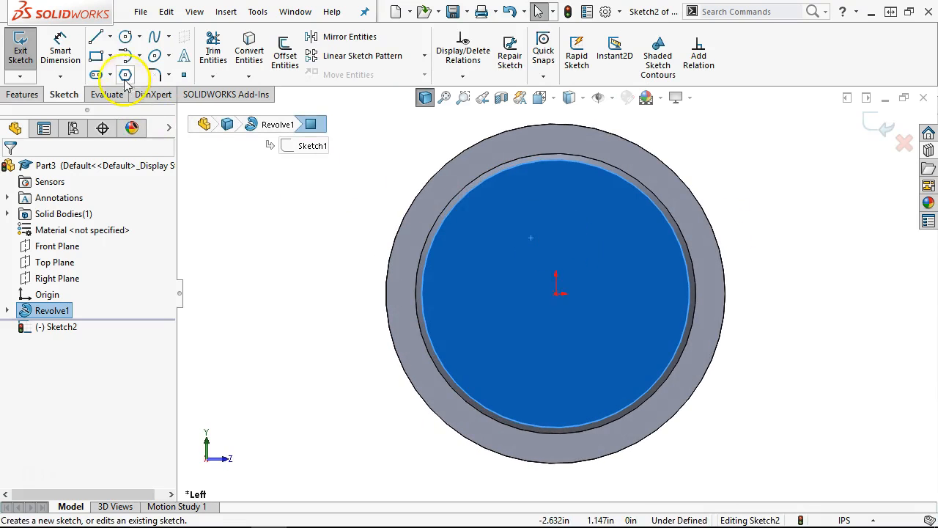
{"action": "left_click", "coordinate": [97, 40]}
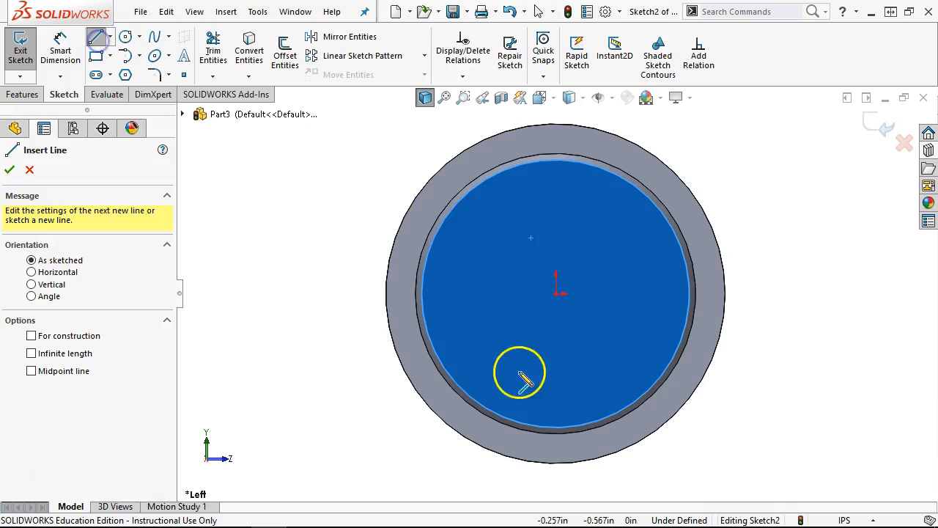
{"action": "left_click", "coordinate": [429, 334]}
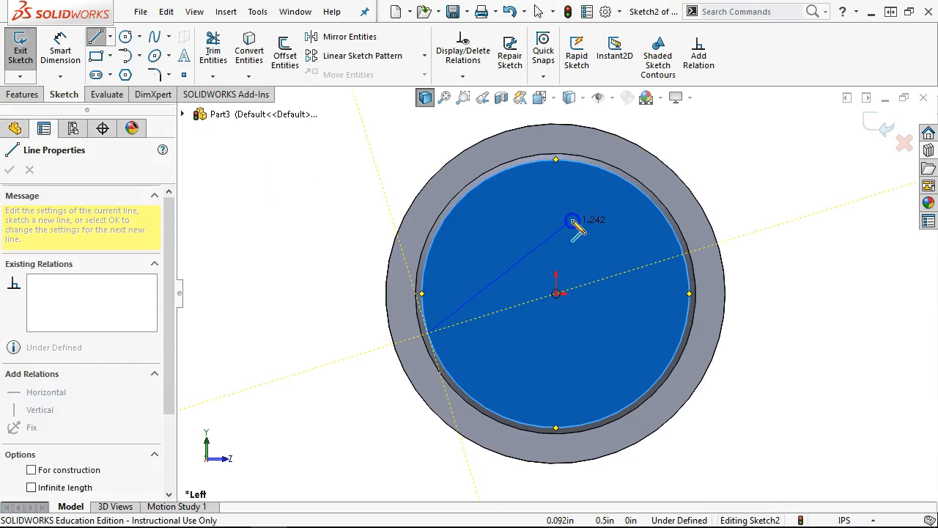
{"action": "left_click", "coordinate": [622, 180]}
{"action": "right_click", "coordinate": [788, 159]}
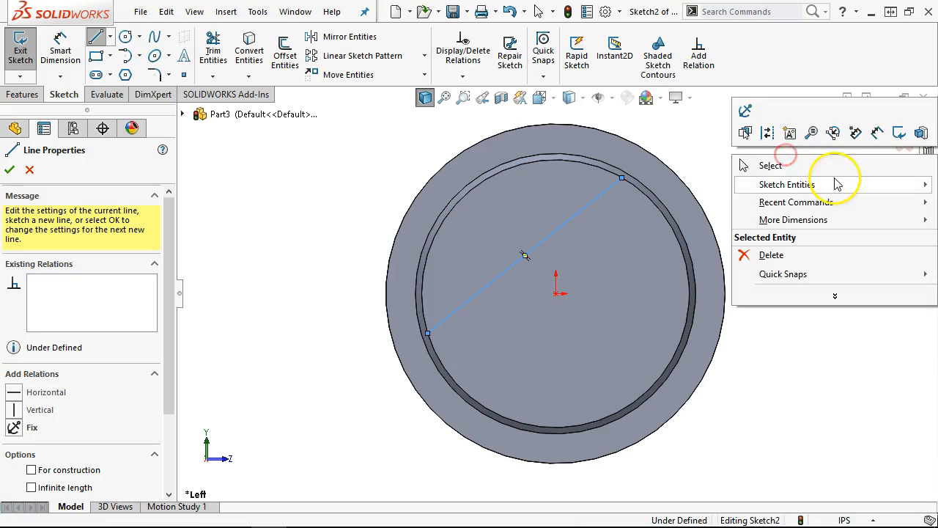
{"action": "left_click", "coordinate": [810, 167]}
{"action": "left_click", "coordinate": [110, 37]}
{"action": "left_click", "coordinate": [121, 71]}
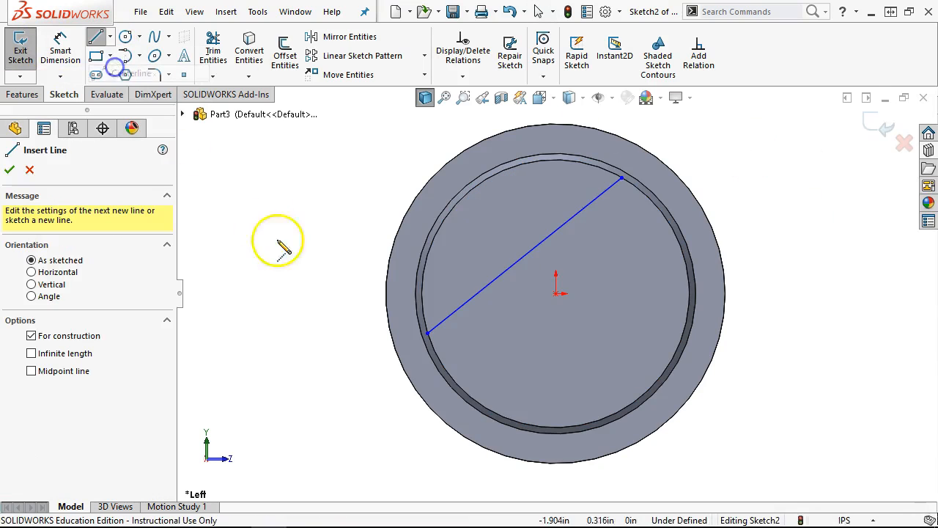
{"action": "left_click", "coordinate": [422, 294]}
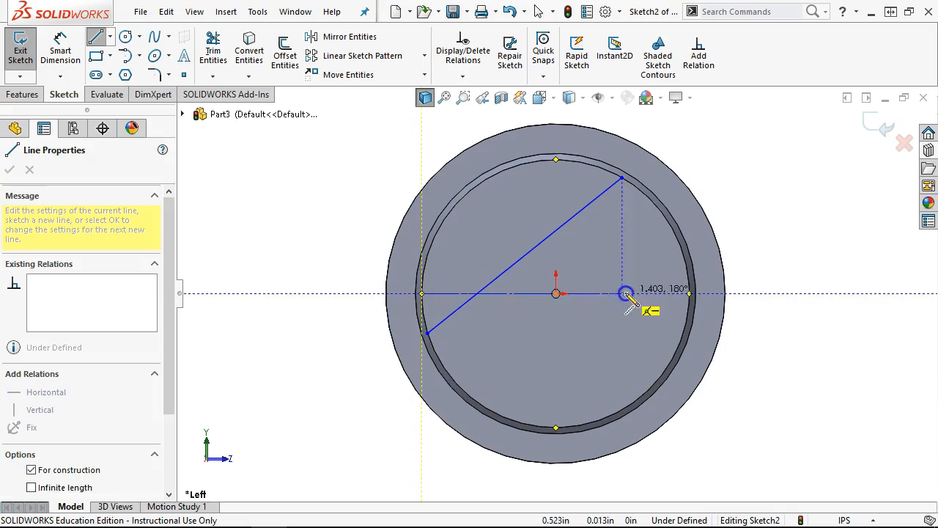
{"action": "left_click", "coordinate": [691, 293]}
- Set the angle between the diagonal line and the centerline to 45°
{"action": "right_click", "coordinate": [763, 148]}
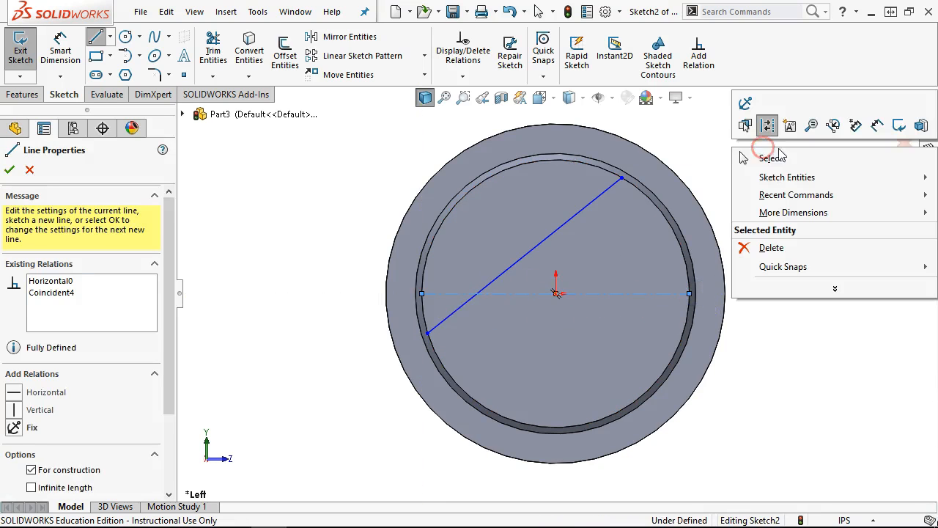
{"action": "left_click", "coordinate": [876, 124]}
{"action": "left_click", "coordinate": [527, 255]}
{"action": "left_click", "coordinate": [538, 294]}
{"action": "left_click", "coordinate": [770, 196]}
{"action": "type", "text": "45"}
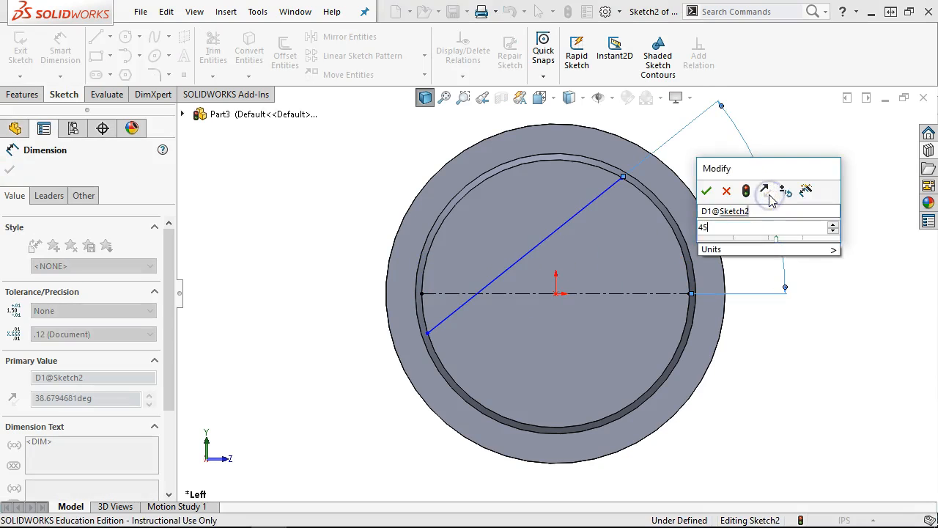
{"action": "key", "text": "Return"}
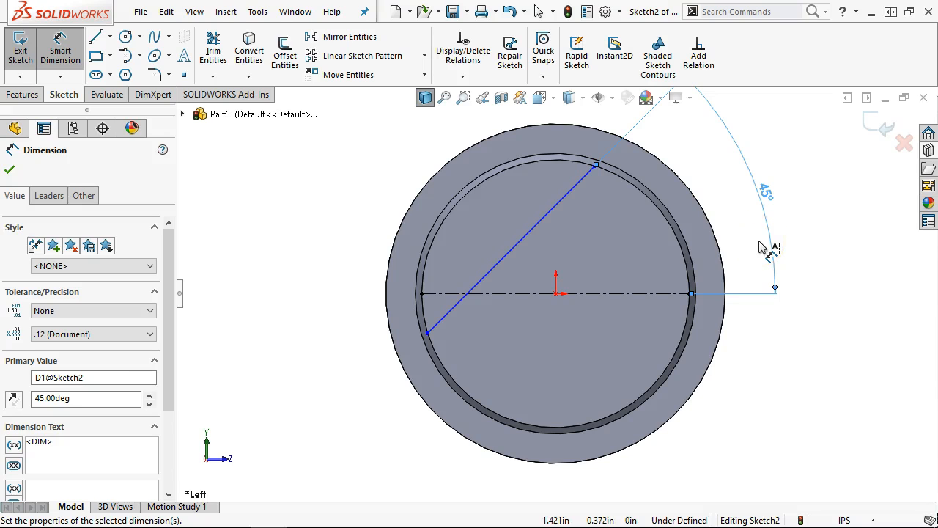
- Dimension the diagonal line 0.250 from the origin, then select the front face's circular edges
{"action": "left_click", "coordinate": [559, 297]}
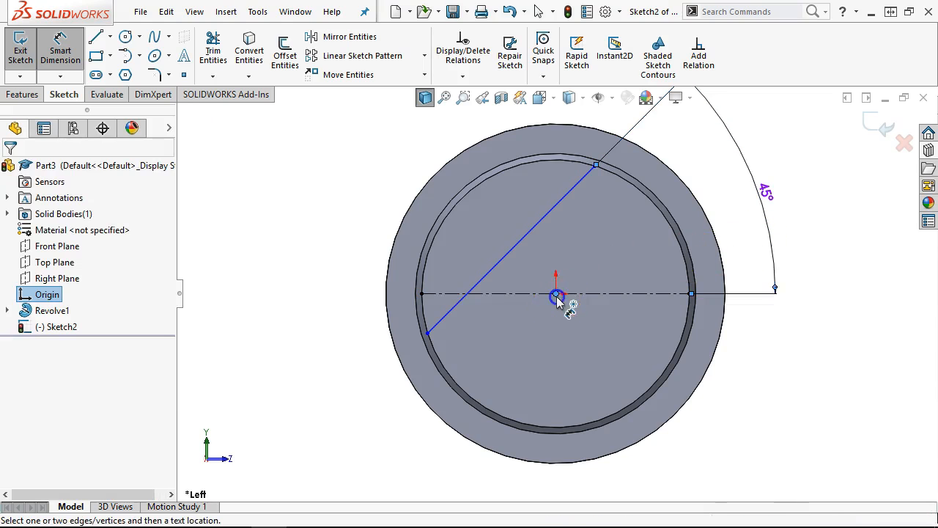
{"action": "left_click", "coordinate": [514, 249]}
{"action": "left_click", "coordinate": [571, 230]}
{"action": "type", "text": ".25"}
{"action": "key", "text": "Return"}
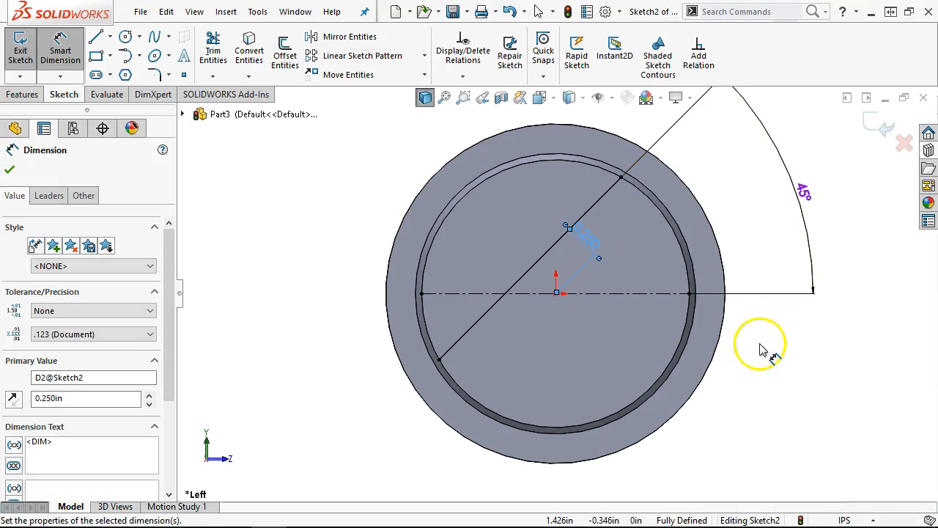
{"action": "right_click", "coordinate": [765, 343]}
{"action": "left_click", "coordinate": [786, 389]}
{"action": "middle_click_drag", "start_coordinate": [398, 216], "coordinate": [372, 247]}
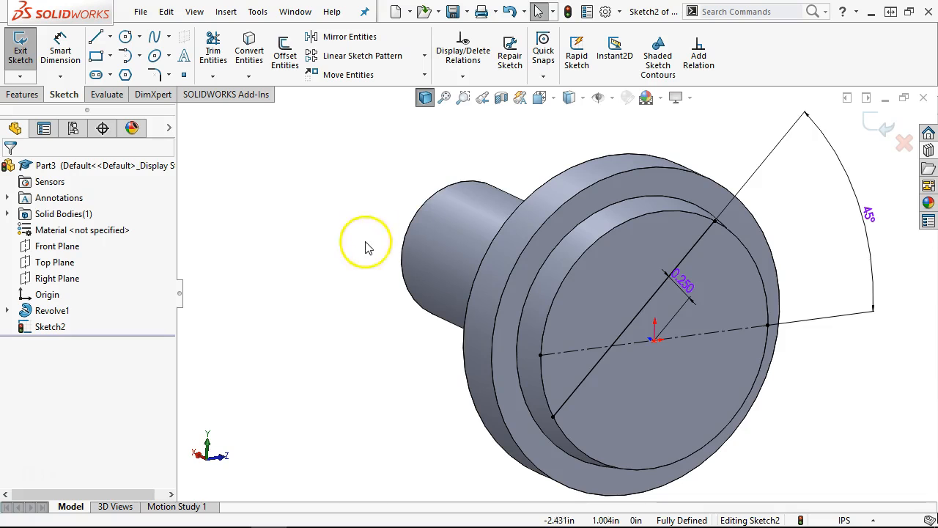
{"action": "left_click", "coordinate": [647, 222]}
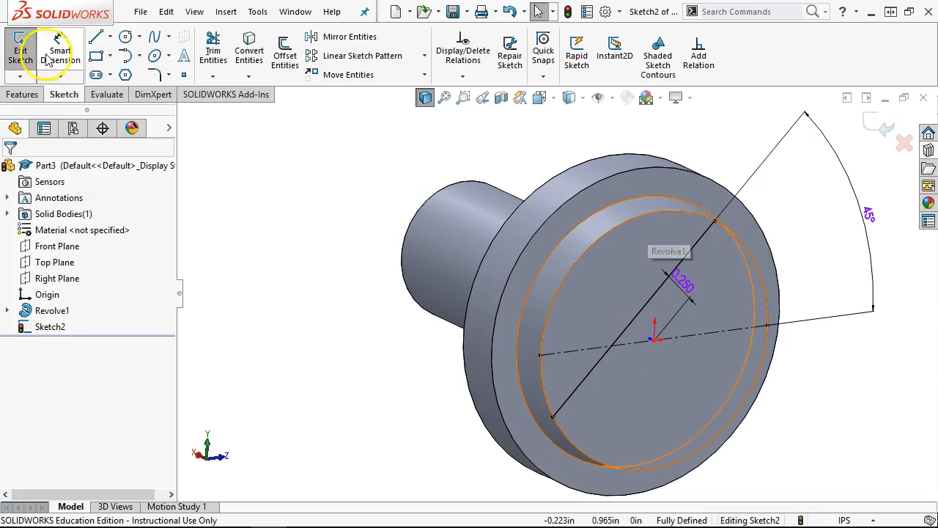
{"action": "left_click", "coordinate": [22, 97]}
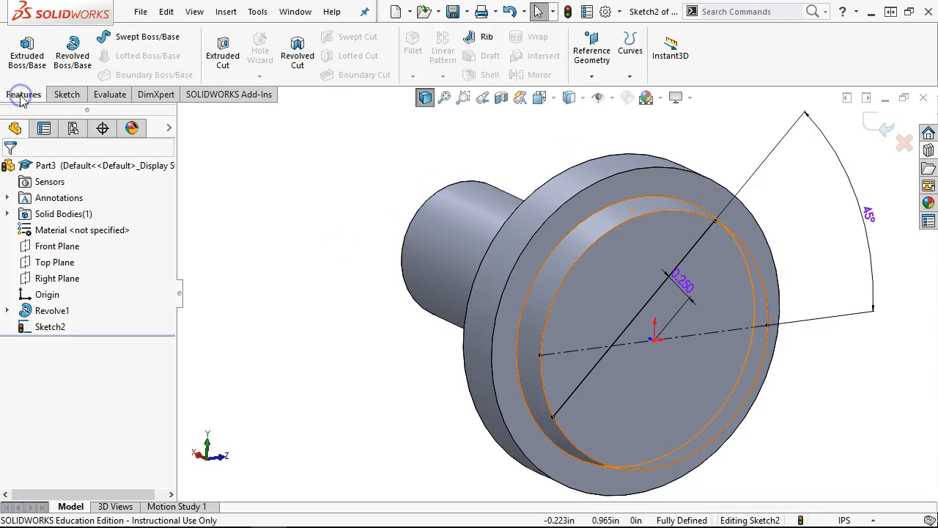
{"action": "left_click", "coordinate": [223, 49]}
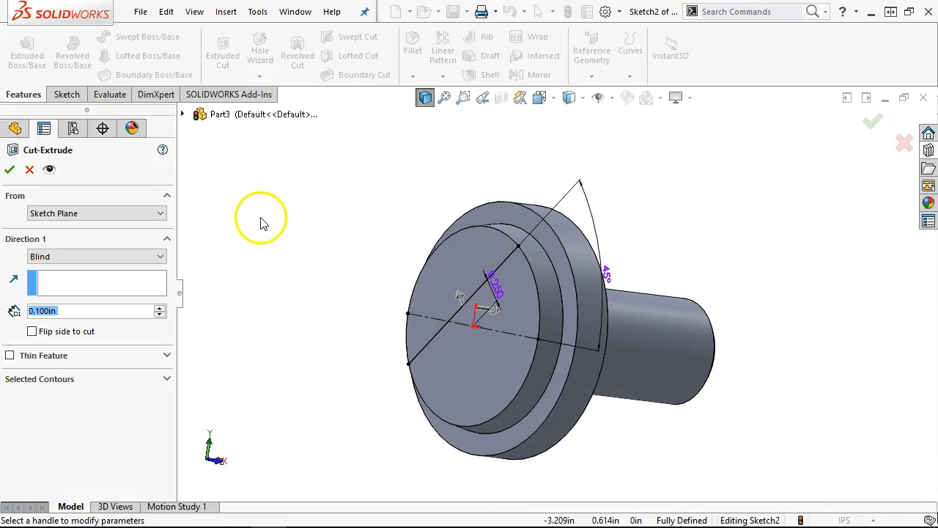
{"action": "left_click", "coordinate": [93, 256]}
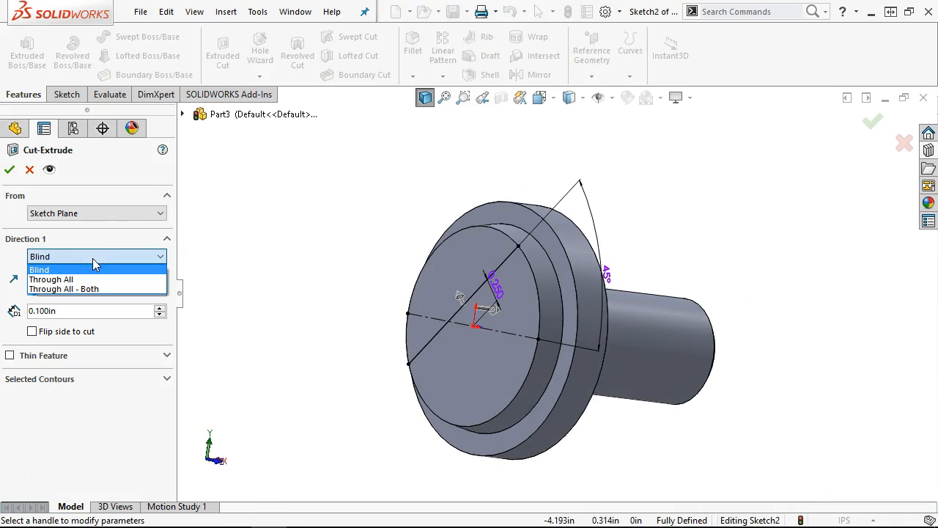
{"action": "left_click", "coordinate": [93, 257]}
{"action": "left_click", "coordinate": [75, 313]}
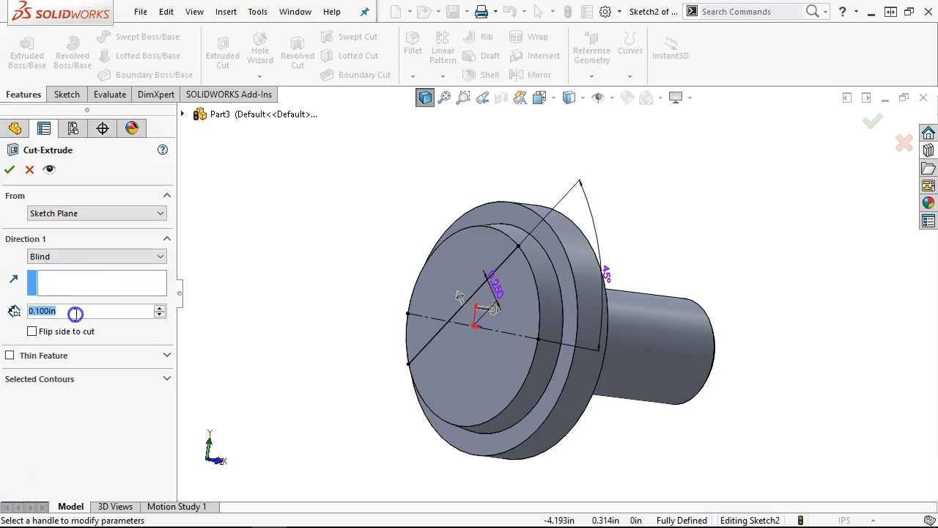
{"action": "type", "text": ".25"}
{"action": "key", "text": "Tab"}
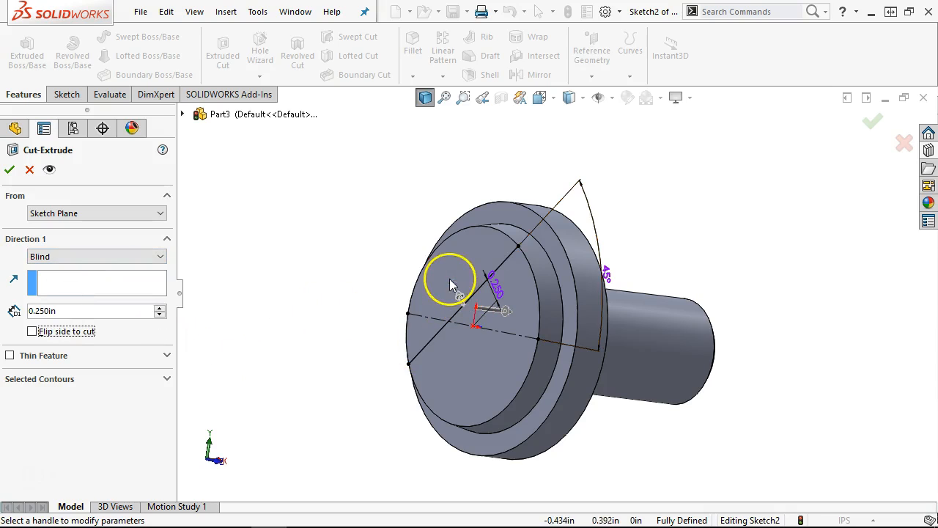
{"action": "left_click", "coordinate": [7, 171]}
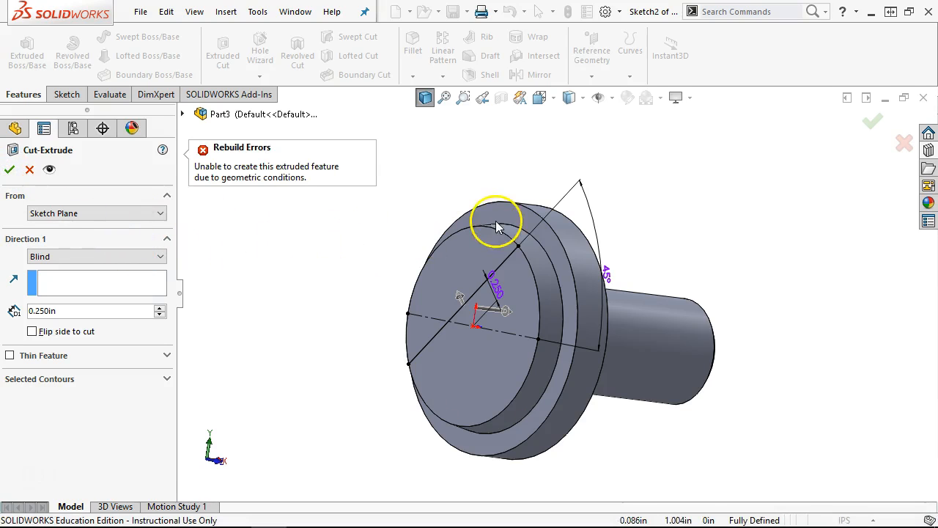
{"action": "left_click", "coordinate": [29, 170]}
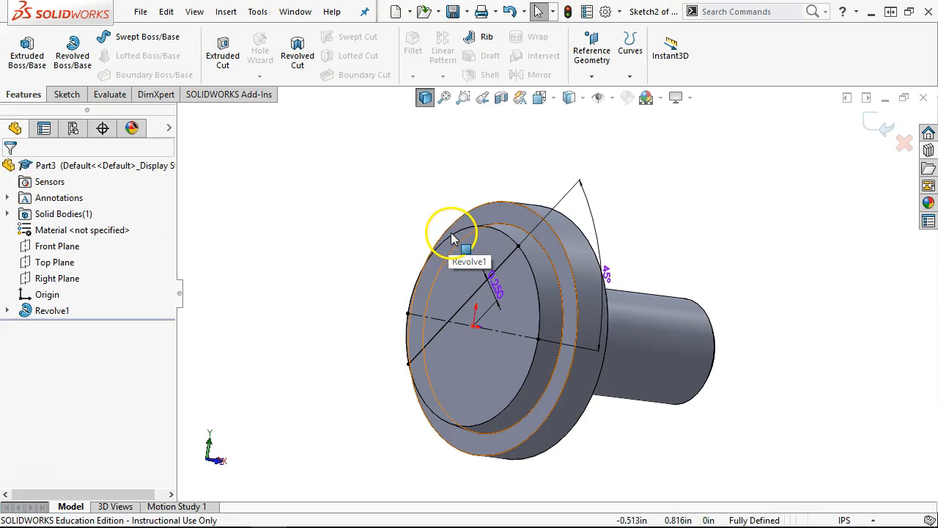
- In Left view, reattach the diagonal line's lower endpoint to the inner circle
{"action": "scroll", "coordinate": [523, 256], "scroll_direction": "down", "scroll_amount": 4}
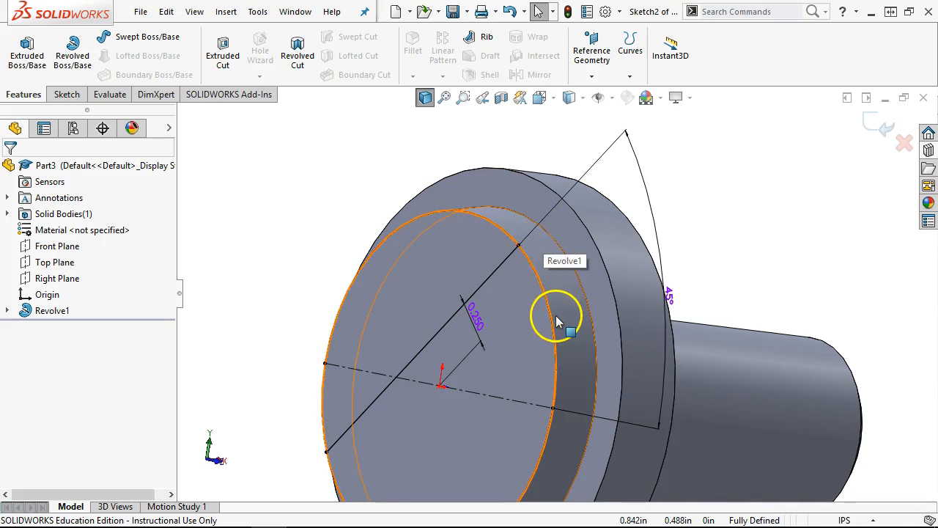
{"action": "key", "text": "ctrl+1"}
{"action": "key", "text": "ctrl+3"}
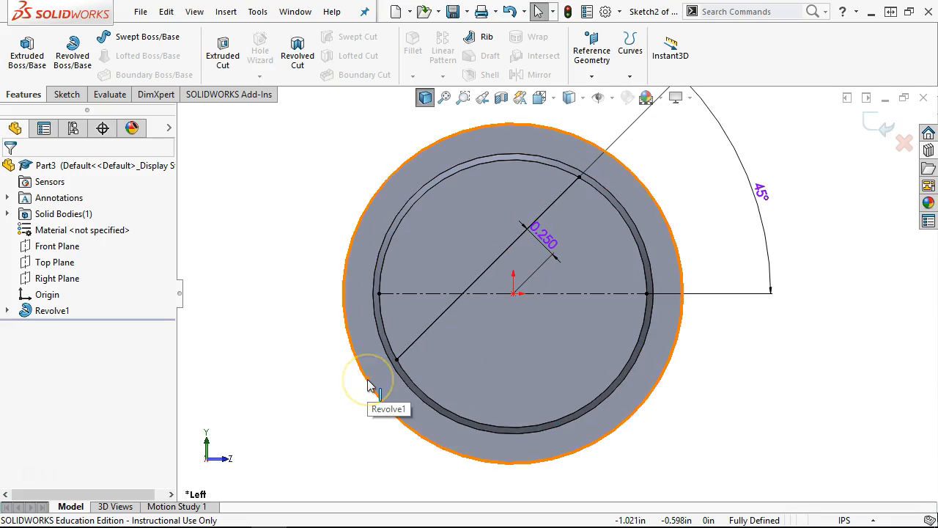
{"action": "left_click", "coordinate": [403, 356]}
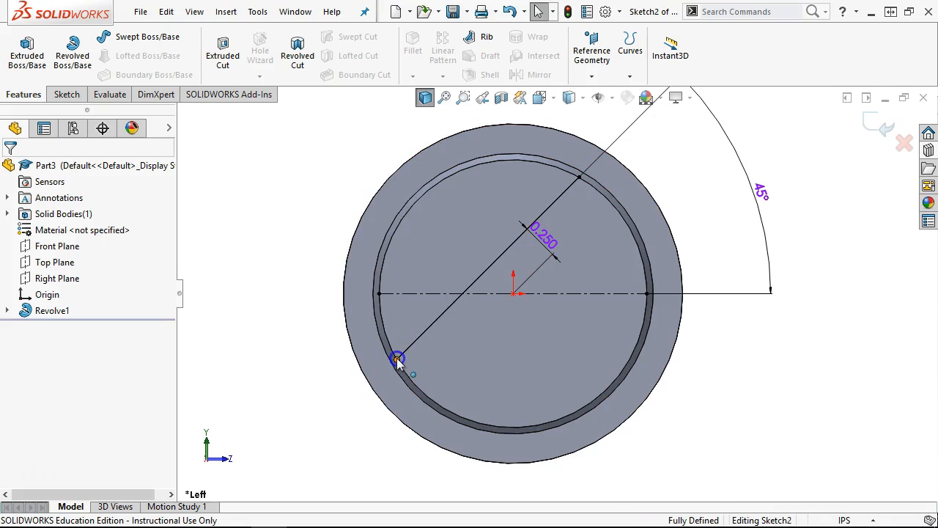
{"action": "mouse_move", "coordinate": [407, 355]}
{"action": "left_mouse_down"}
{"action": "mouse_move", "coordinate": [379, 382]}
{"action": "mouse_move", "coordinate": [393, 368]}
{"action": "left_mouse_up"}
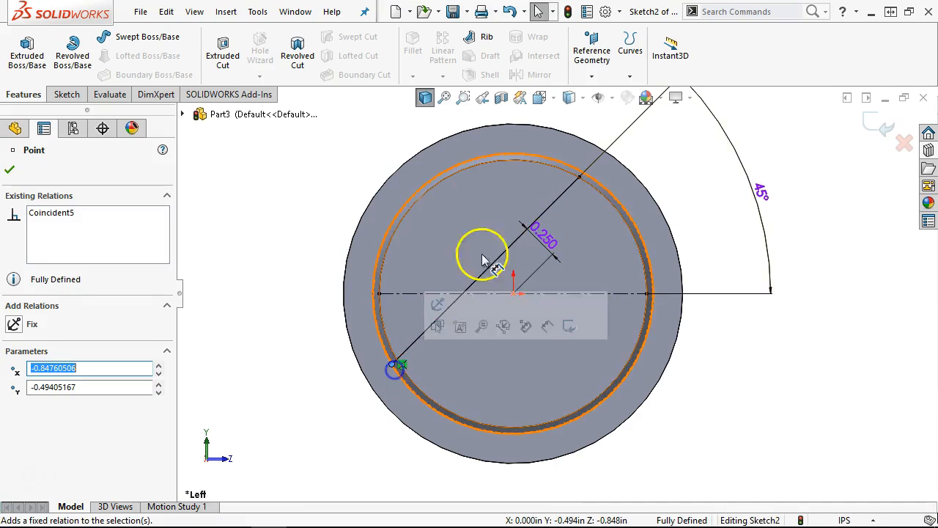
- Delete the upper endpoint's Coincident relation and slide that endpoint onto the inner circle
{"action": "scroll", "coordinate": [569, 188], "scroll_direction": "down", "scroll_amount": 2}
{"action": "left_click", "coordinate": [586, 170]}
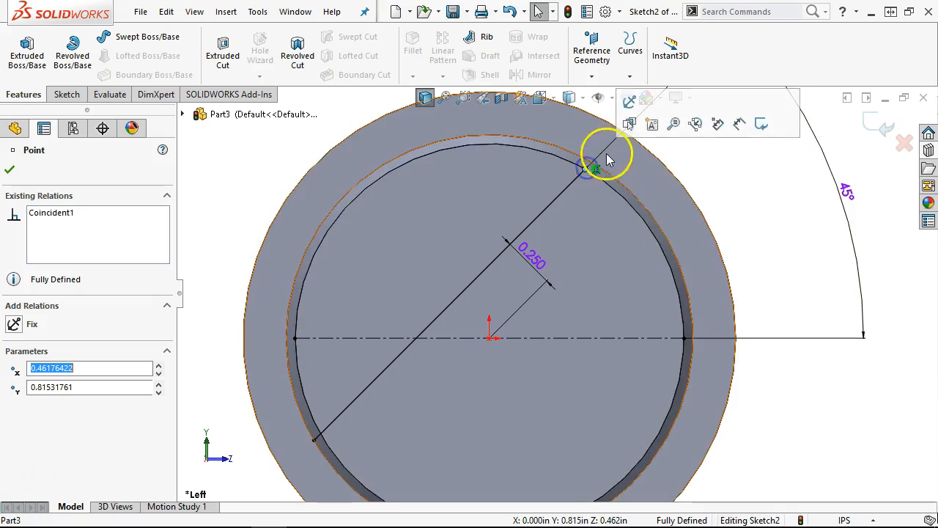
{"action": "left_click", "coordinate": [595, 167]}
{"action": "key", "text": "Delete"}
{"action": "left_click", "coordinate": [586, 170]}
{"action": "mouse_move", "coordinate": [586, 170]}
{"action": "left_mouse_down"}
{"action": "mouse_move", "coordinate": [602, 153]}
{"action": "mouse_move", "coordinate": [593, 162]}
{"action": "left_mouse_up"}
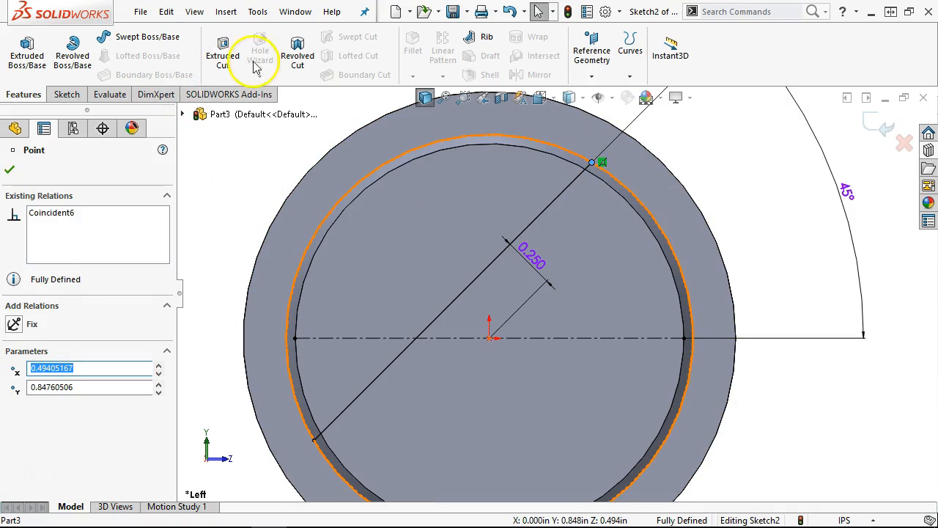
{"action": "left_click", "coordinate": [223, 49]}
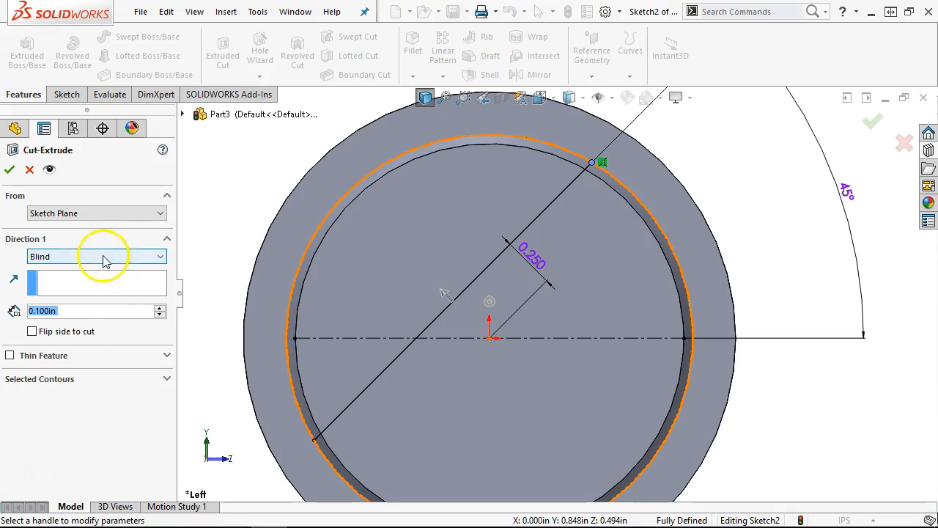
{"action": "type", "text": ".25"}
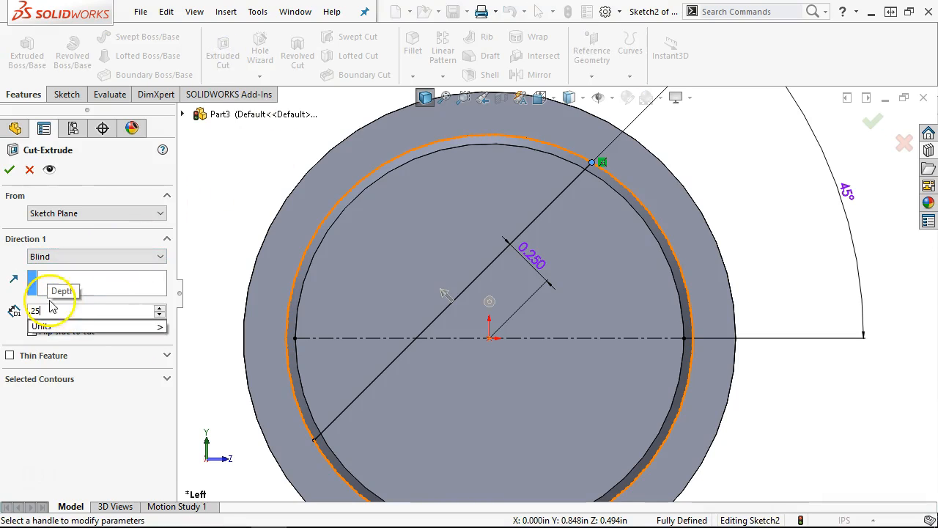
{"action": "left_click", "coordinate": [6, 173]}
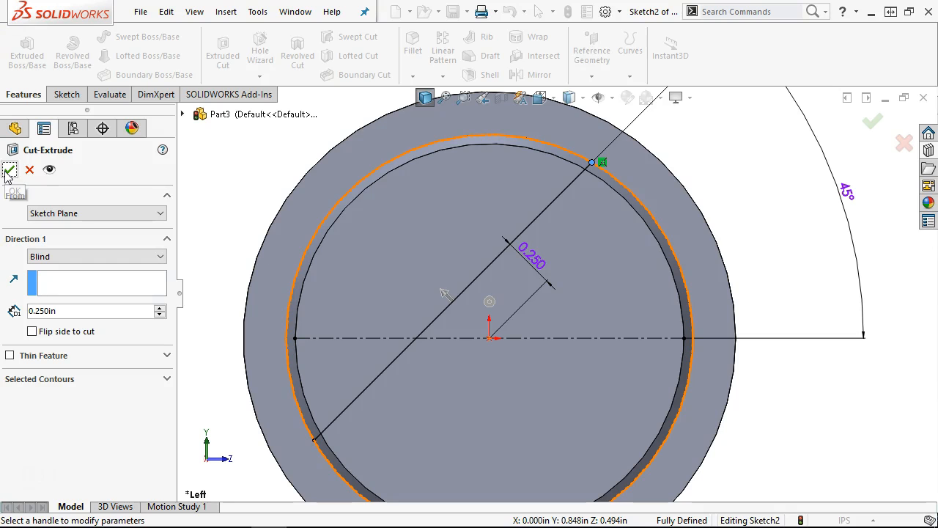
{"action": "scroll", "coordinate": [259, 222], "scroll_direction": "up", "scroll_amount": 4}
{"action": "middle_click_drag", "start_coordinate": [259, 222], "coordinate": [289, 257]}
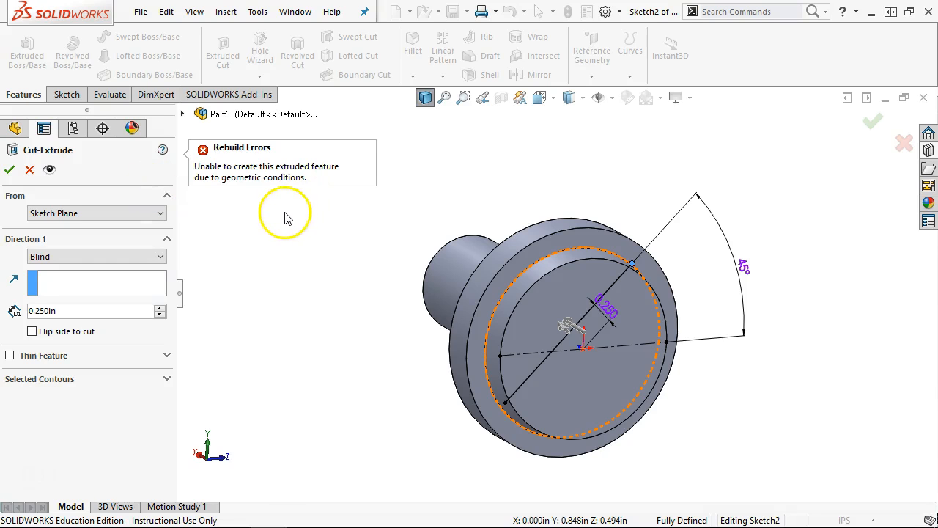
{"action": "left_click", "coordinate": [27, 173]}
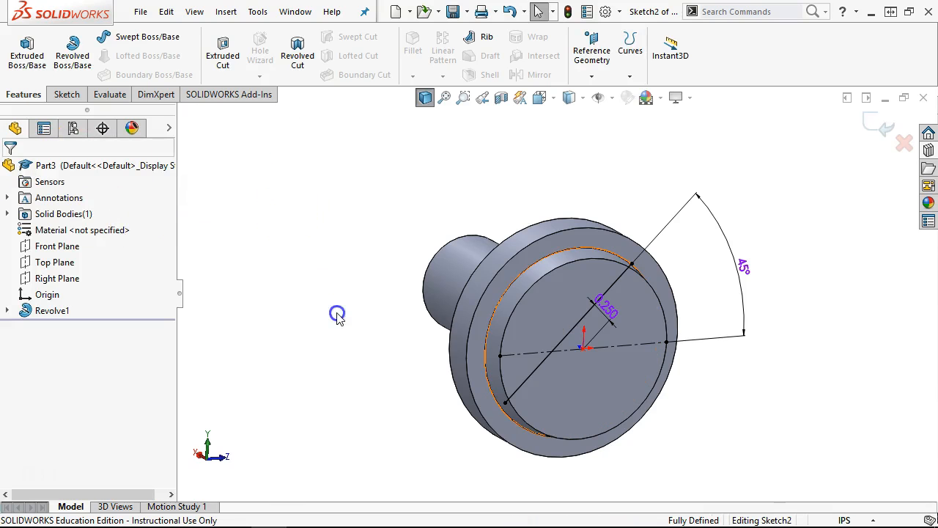
- Convert the front face's 1.962in inner circular edge into a sketch circle using Convert Entities
{"action": "key", "text": "ctrl+5"}
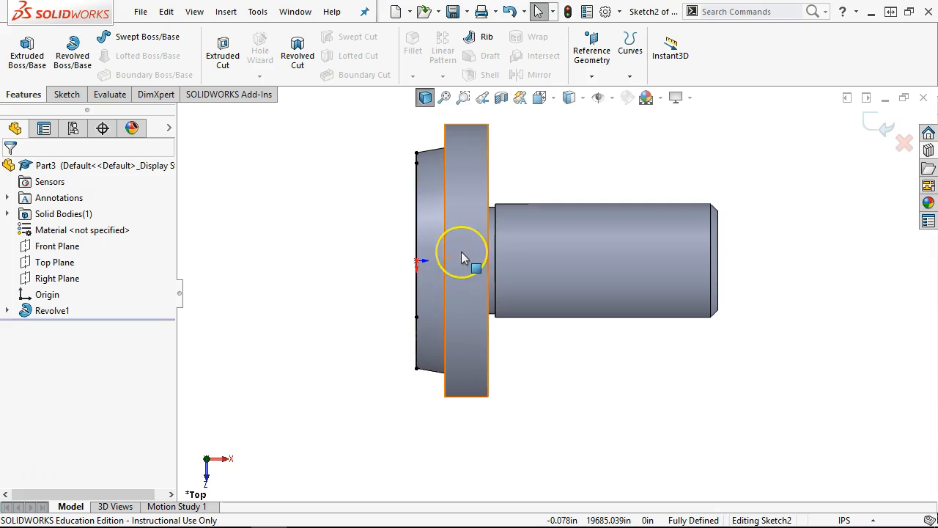
{"action": "key", "text": "ctrl+3"}
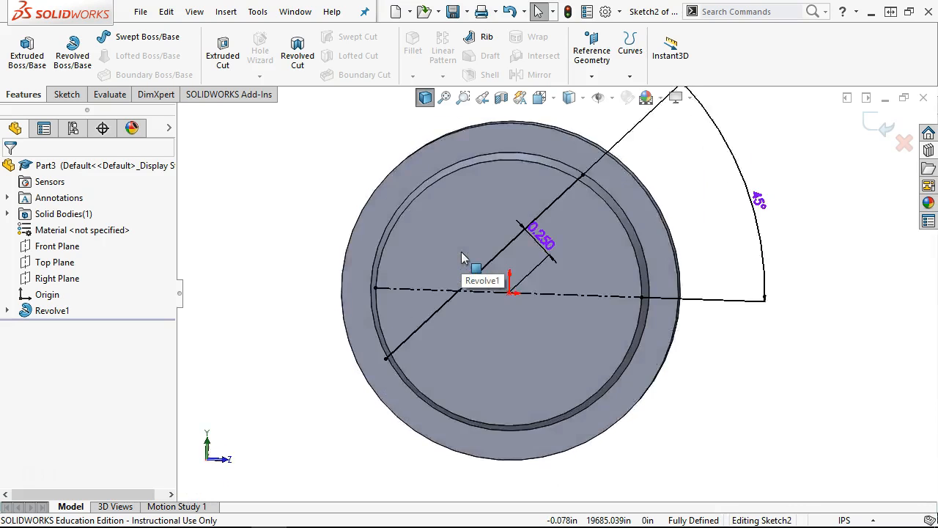
{"action": "left_click", "coordinate": [417, 191]}
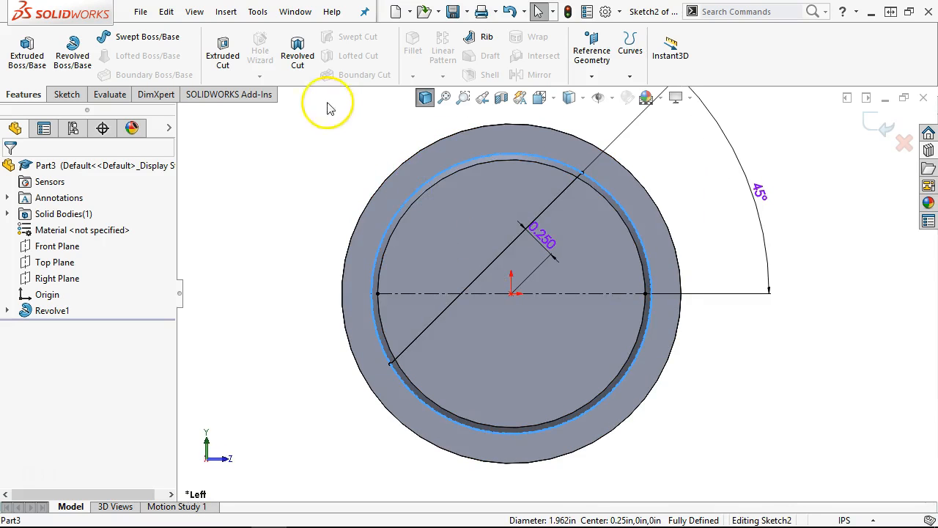
{"action": "left_click", "coordinate": [66, 96]}
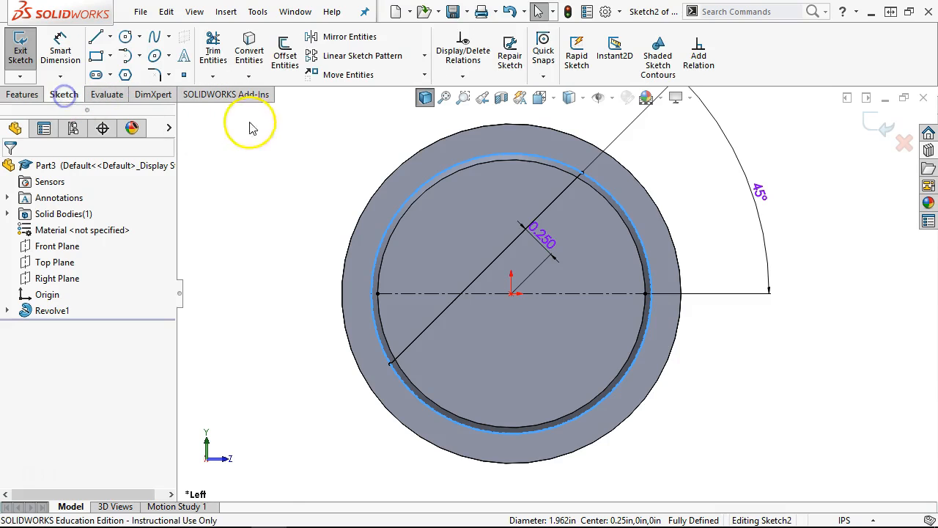
{"action": "left_click", "coordinate": [248, 53]}
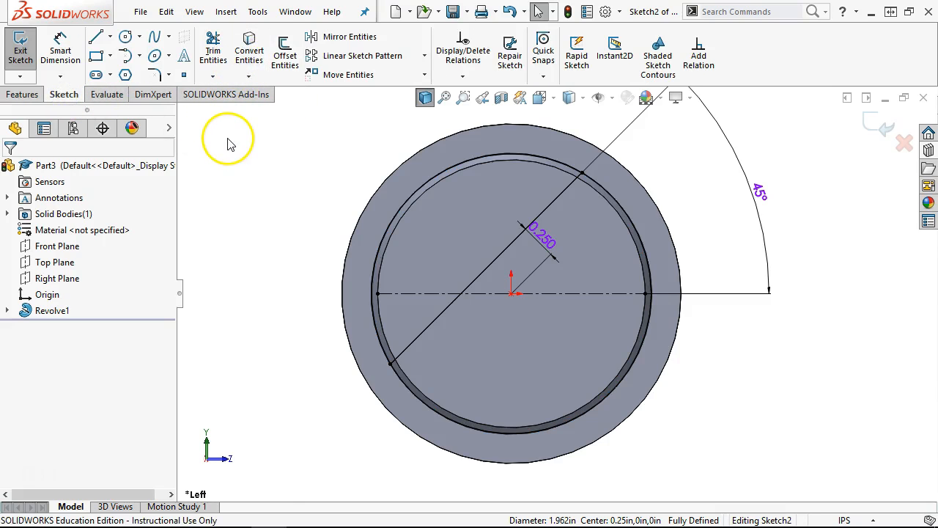
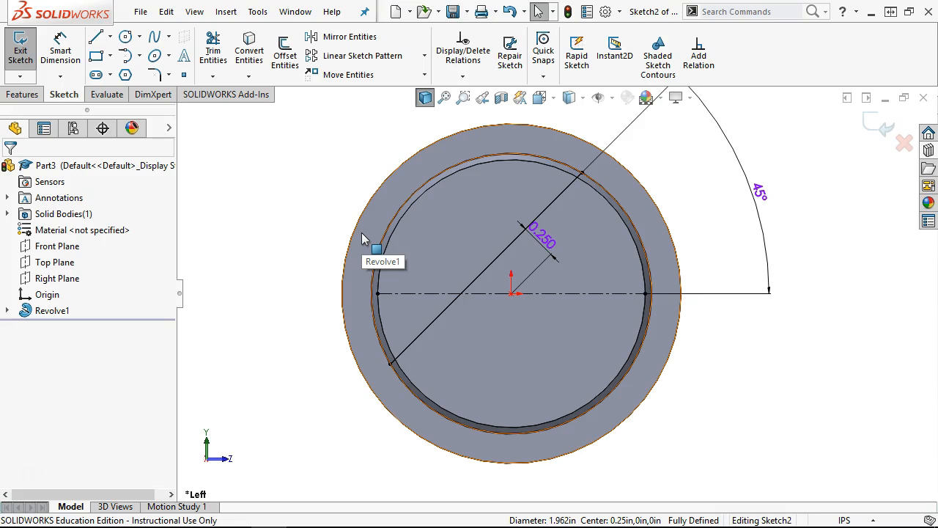
- Orbit the shaft to a tilted 3-D view and show the Features commands
{"action": "middle_click_drag", "start_coordinate": [321, 186], "coordinate": [367, 237]}
{"action": "left_click", "coordinate": [29, 94]}
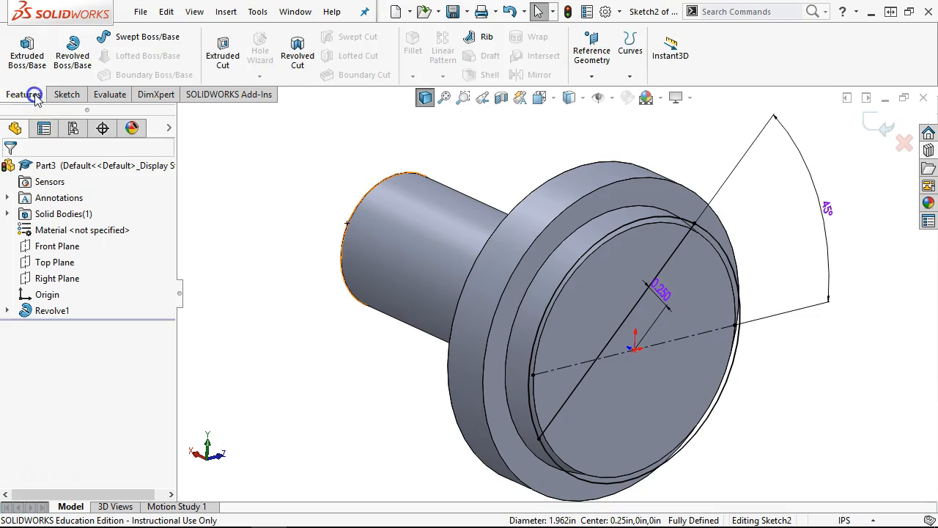
- Extrude-cut the two Sketch2 regions up to the flange's ring face, forming the diagonal slot
{"action": "left_click", "coordinate": [223, 55]}
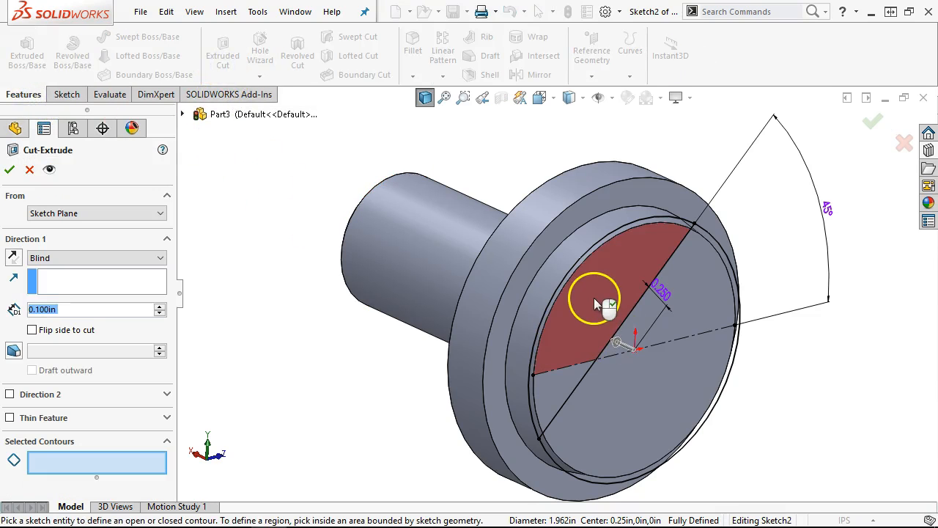
{"action": "left_click", "coordinate": [558, 396]}
{"action": "left_click", "coordinate": [572, 352]}
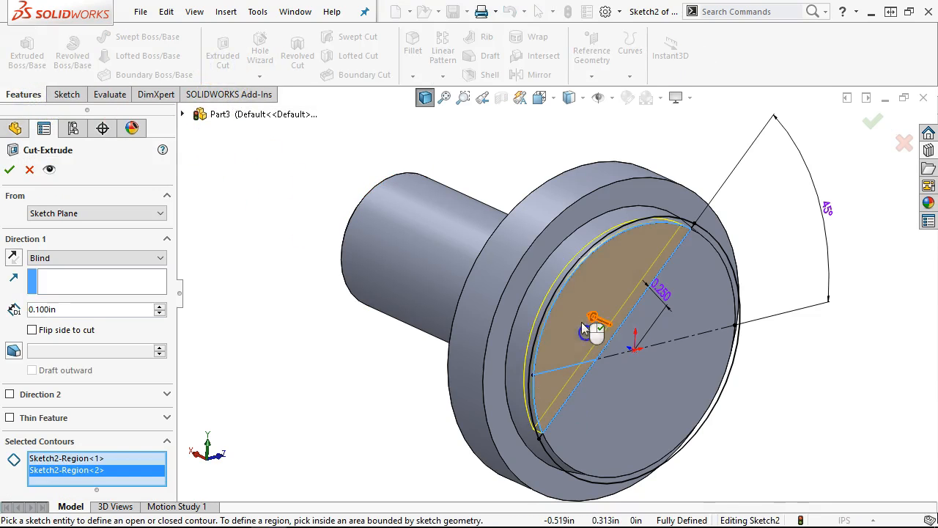
{"action": "left_click", "coordinate": [110, 258]}
{"action": "left_click", "coordinate": [95, 310]}
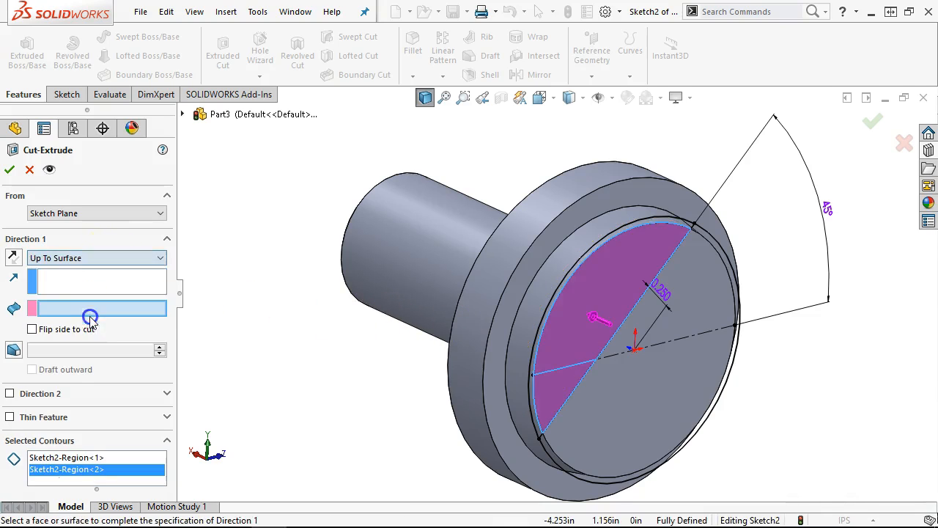
{"action": "left_click", "coordinate": [582, 219]}
{"action": "left_click", "coordinate": [9, 169]}
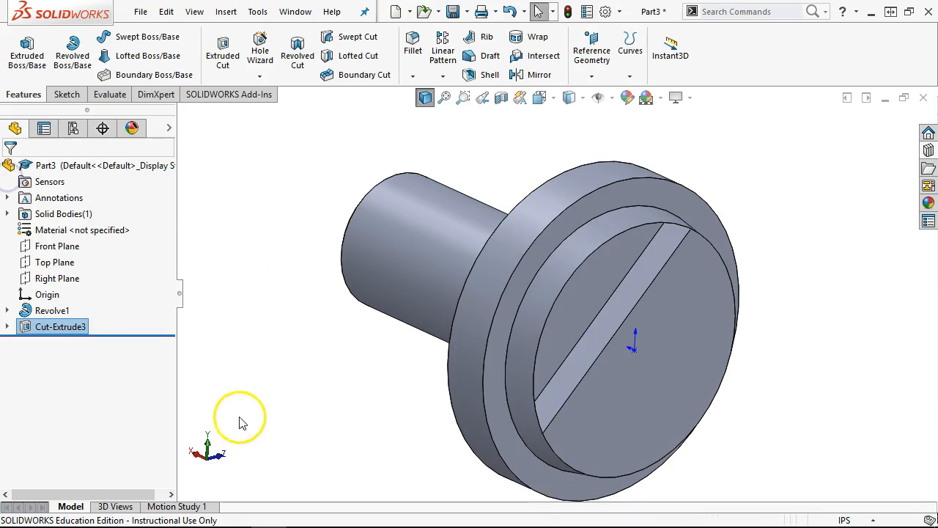
- Review and cancel Cut-Extrude3's settings, then bring up the options for its Sketch2
{"action": "middle_click_drag", "start_coordinate": [266, 391], "coordinate": [281, 268]}
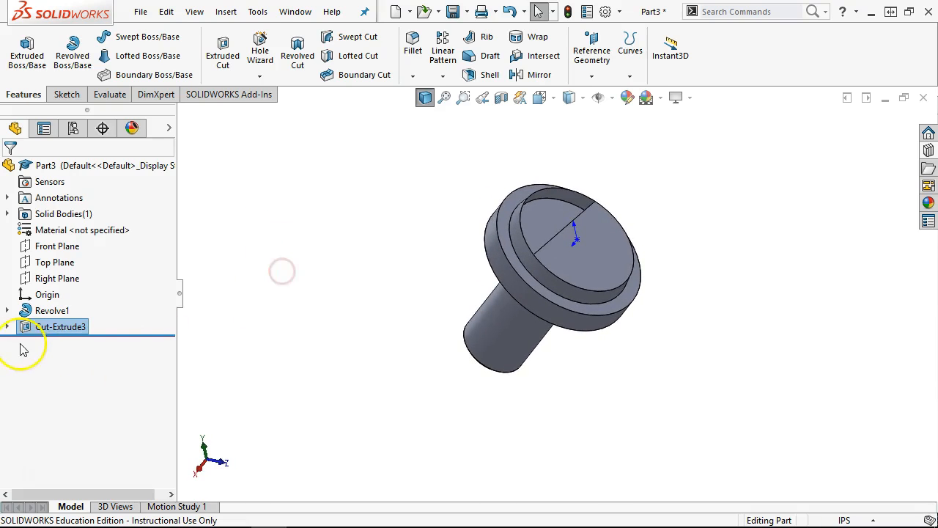
{"action": "middle_click_drag", "start_coordinate": [324, 322], "coordinate": [294, 261]}
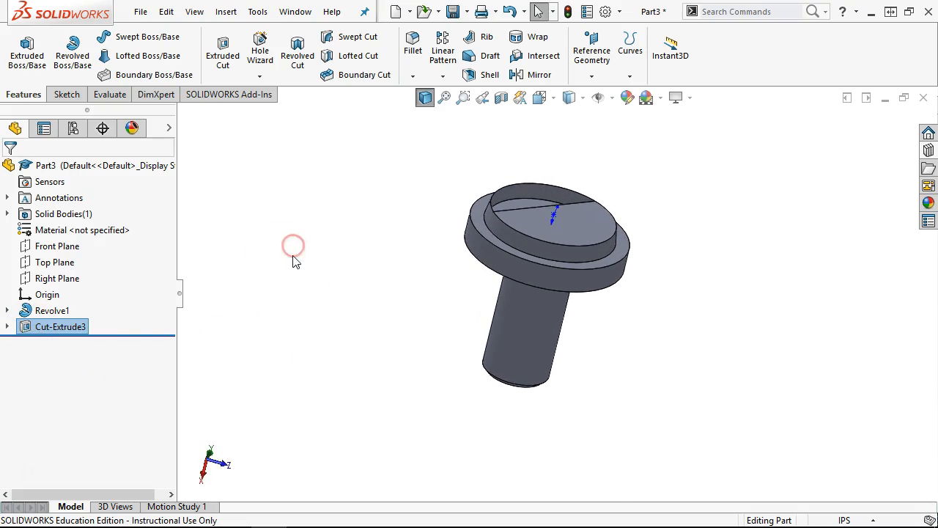
{"action": "right_click", "coordinate": [48, 329]}
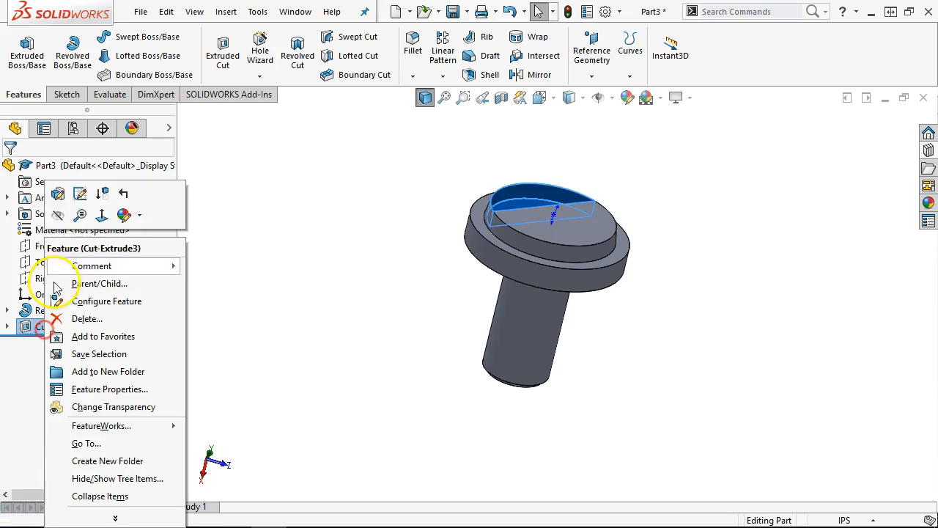
{"action": "left_click", "coordinate": [54, 193]}
{"action": "mouse_move", "coordinate": [271, 184]}
{"action": "middle_mouse_down"}
{"action": "mouse_move", "coordinate": [309, 207]}
{"action": "mouse_move", "coordinate": [295, 277]}
{"action": "middle_mouse_up"}
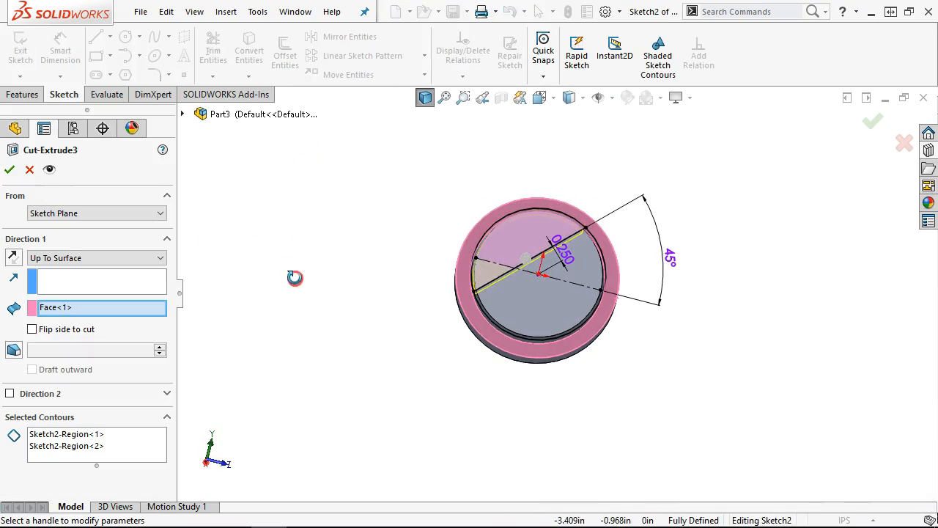
{"action": "left_click", "coordinate": [30, 170]}
{"action": "left_click", "coordinate": [7, 327]}
{"action": "right_click", "coordinate": [39, 343]}
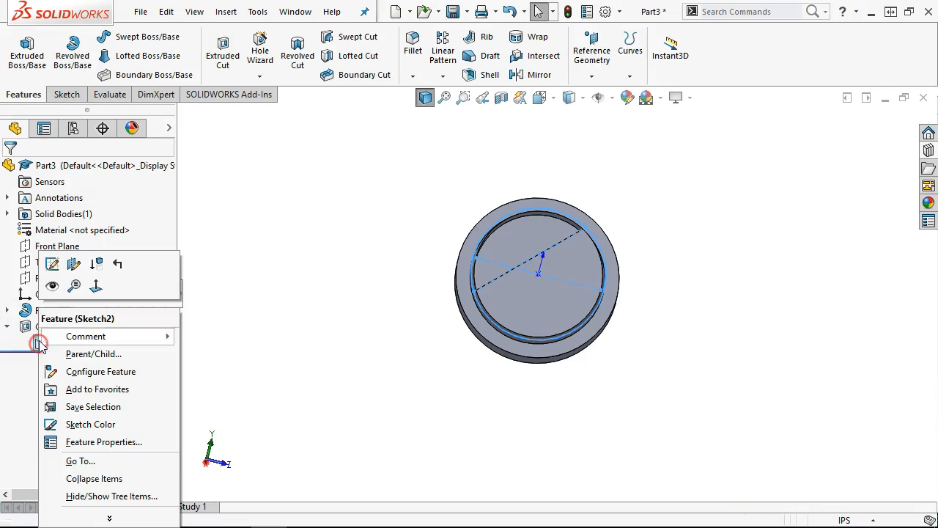
- Edit Sketch2 in Left view and convert the flange's outer circular edge into a sketch circle
{"action": "left_click", "coordinate": [52, 264]}
{"action": "key", "text": "ctrl+5"}
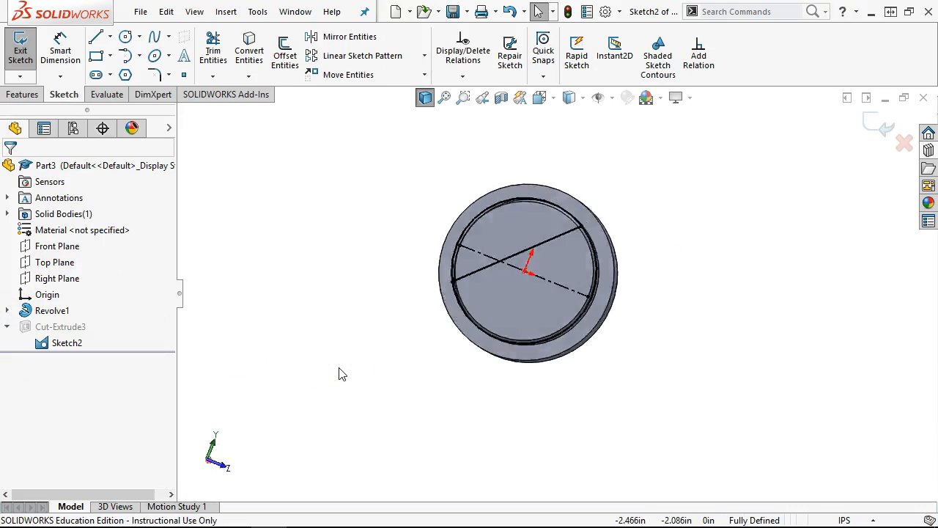
{"action": "key", "text": "ctrl+1"}
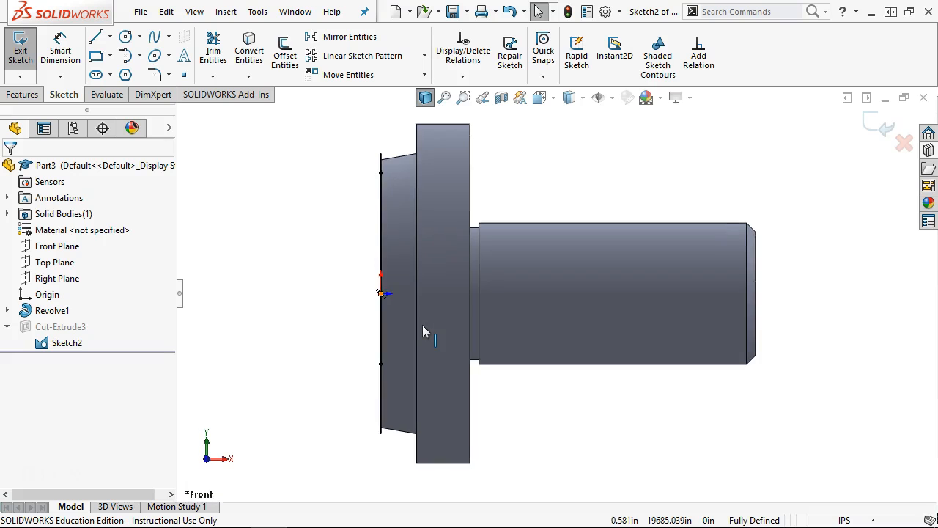
{"action": "key", "text": "ctrl+3"}
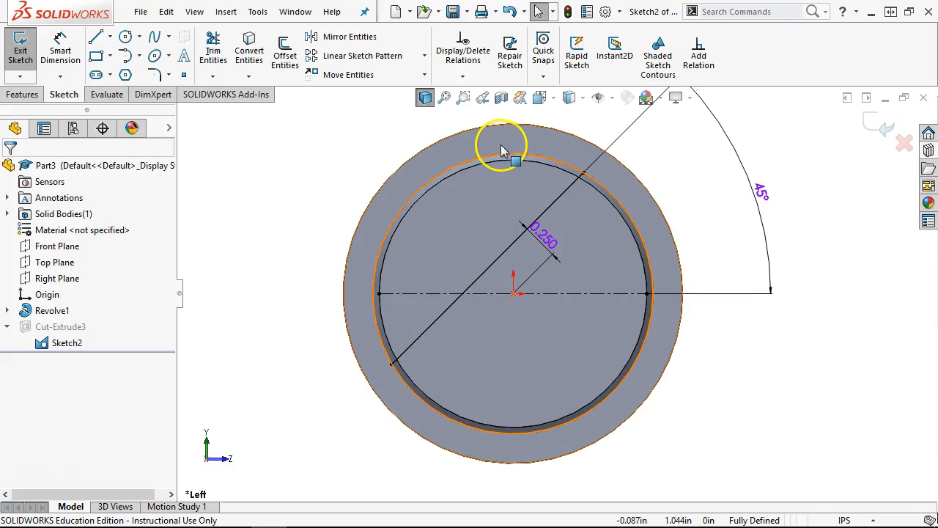
{"action": "left_click", "coordinate": [501, 153]}
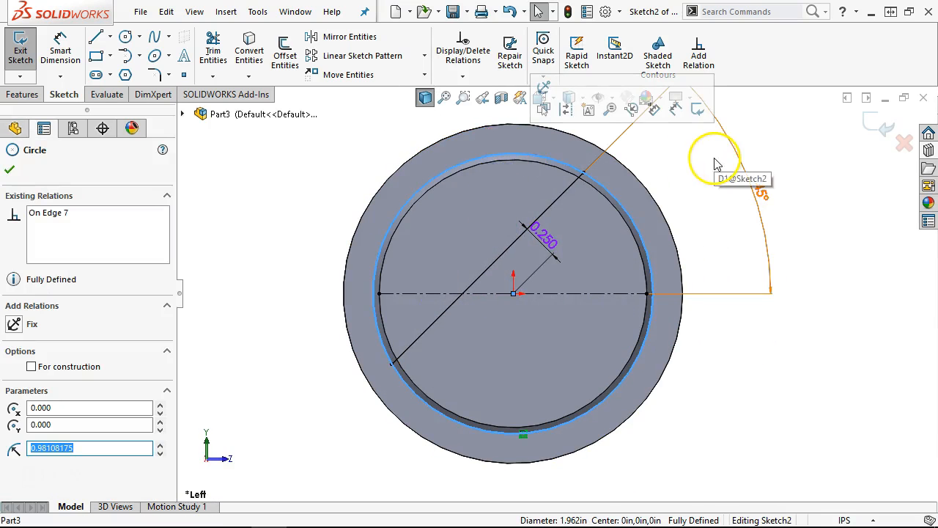
{"action": "key", "text": "Escape"}
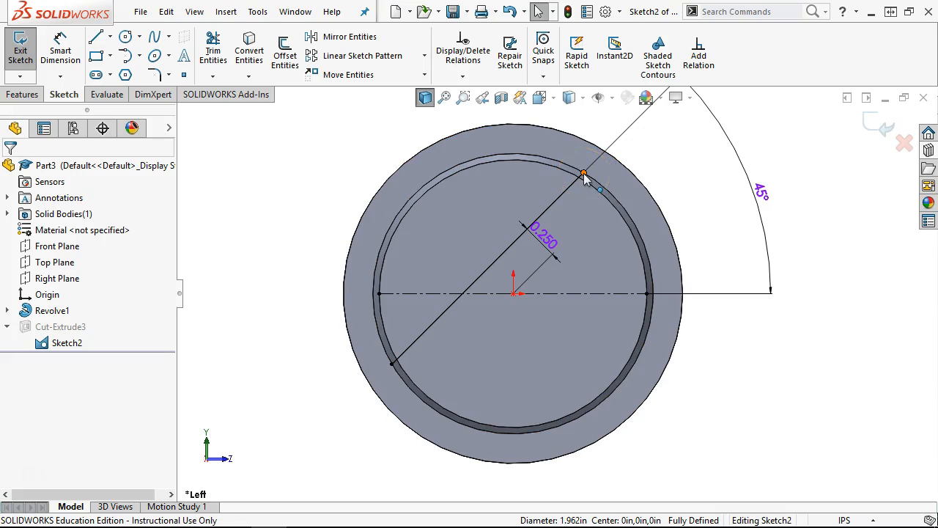
{"action": "left_click", "coordinate": [584, 176]}
{"action": "left_click", "coordinate": [549, 130]}
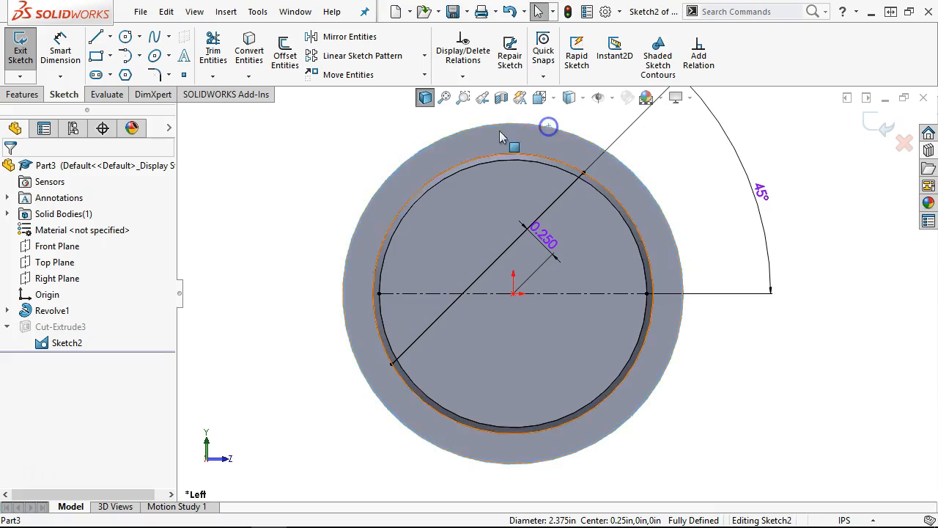
{"action": "left_click", "coordinate": [249, 53]}
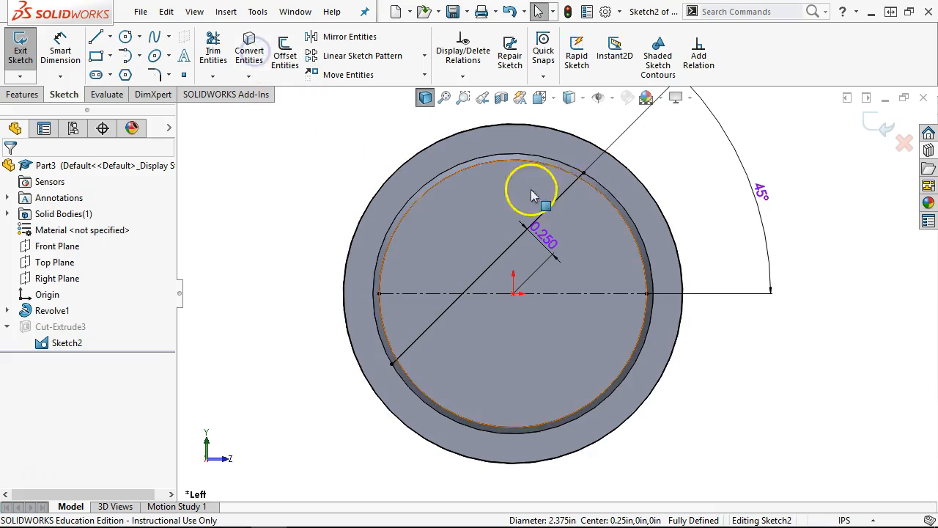
- Snap both diagonal-line endpoints onto the converted outer circle
{"action": "left_click", "coordinate": [584, 174]}
{"action": "left_click_drag", "start_coordinate": [584, 175], "coordinate": [605, 151]}
{"action": "left_click", "coordinate": [234, 194]}
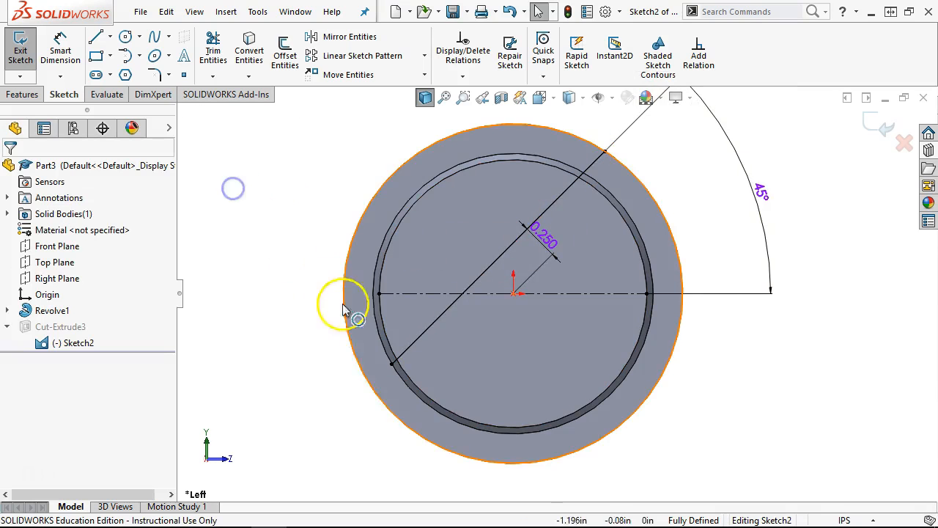
{"action": "left_click", "coordinate": [391, 366]}
{"action": "left_click_drag", "start_coordinate": [396, 370], "coordinate": [371, 384]}
{"action": "left_click", "coordinate": [278, 329]}
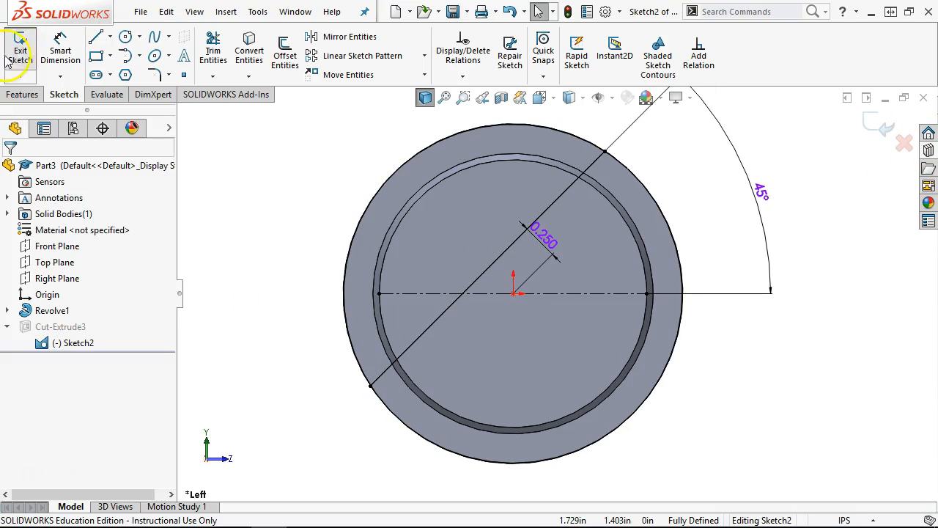
{"action": "left_click", "coordinate": [19, 96]}
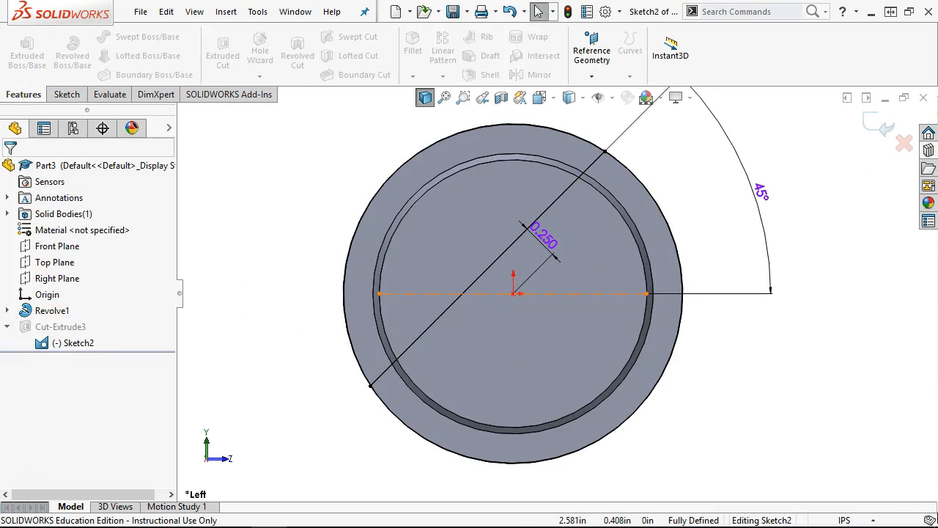
- Exit Sketch2 so Cut-Extrude3 rebuilds with the longer diagonal, and orbit slightly
{"action": "left_click", "coordinate": [878, 125]}
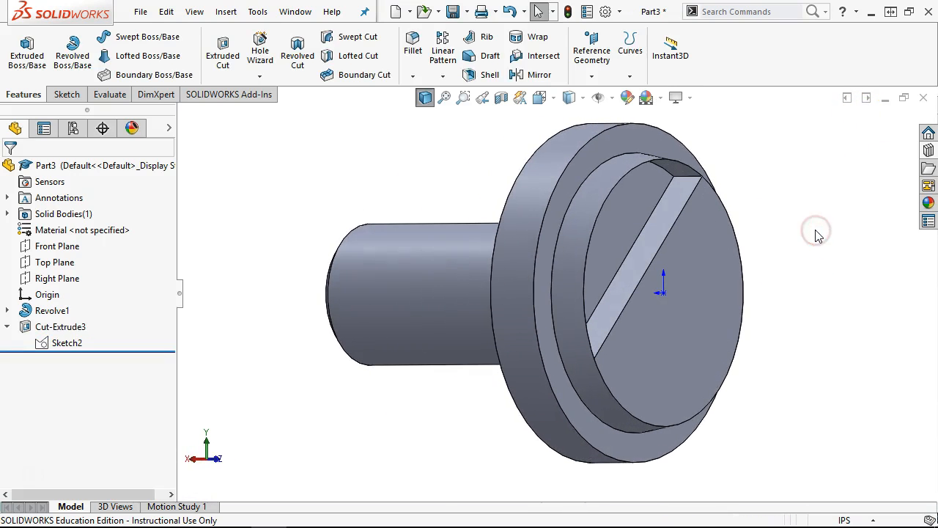
{"action": "mouse_move", "coordinate": [819, 236]}
{"action": "middle_mouse_down"}
{"action": "mouse_move", "coordinate": [796, 184]}
{"action": "mouse_move", "coordinate": [802, 233]}
{"action": "middle_mouse_up"}
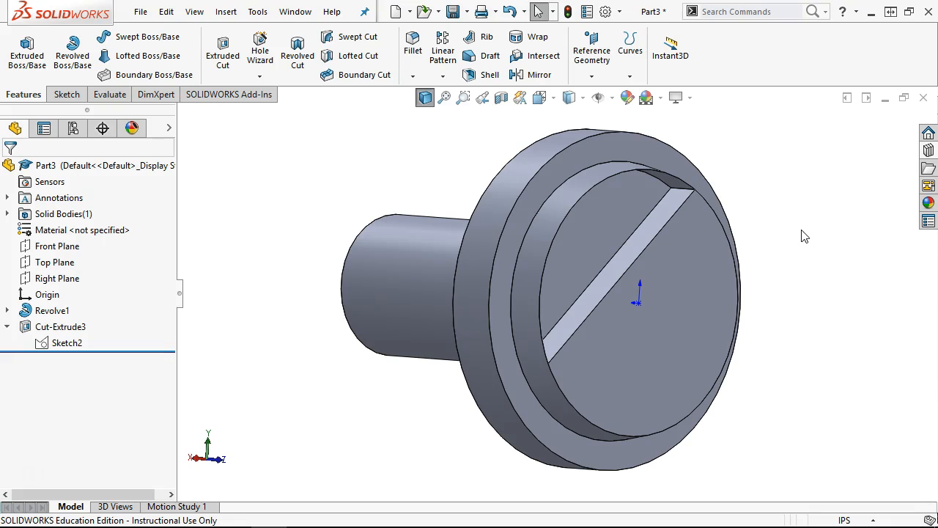
- Reopen Cut-Extrude3 and clear its selected sketch regions
{"action": "right_click", "coordinate": [59, 327]}
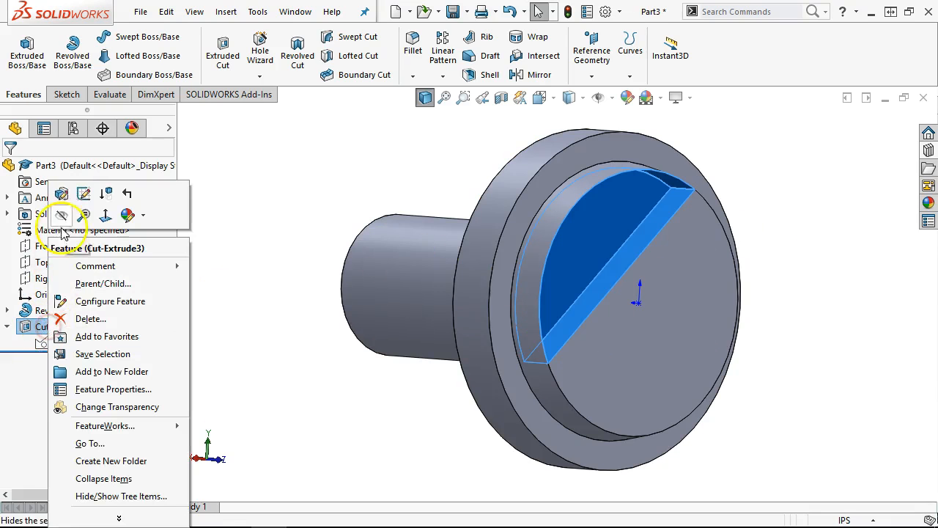
{"action": "left_click", "coordinate": [62, 195]}
{"action": "middle_click_drag", "start_coordinate": [322, 333], "coordinate": [268, 199]}
{"action": "scroll", "coordinate": [287, 248], "scroll_direction": "up", "scroll_amount": 4}
{"action": "middle_click_drag", "start_coordinate": [287, 250], "coordinate": [291, 215]}
{"action": "scroll", "coordinate": [454, 210], "scroll_direction": "down", "scroll_amount": 3}
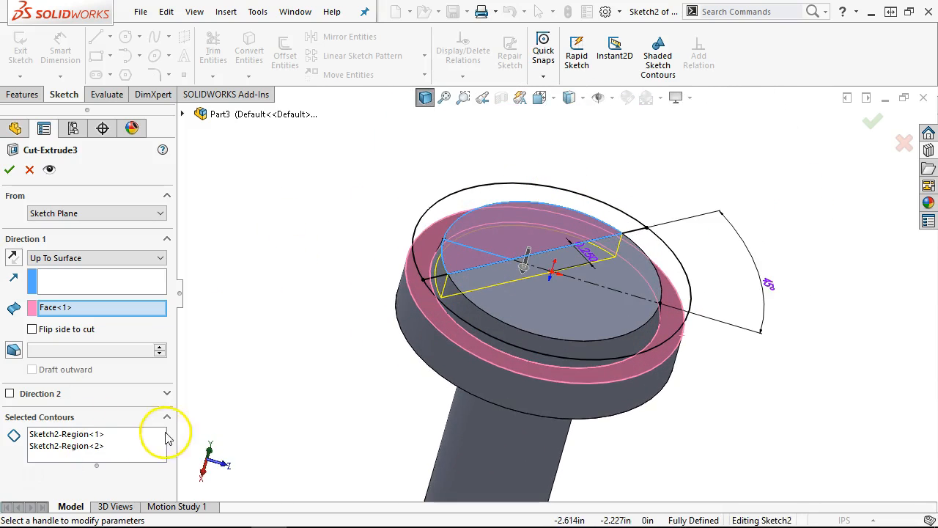
{"action": "right_click", "coordinate": [114, 444]}
{"action": "left_click", "coordinate": [144, 454]}
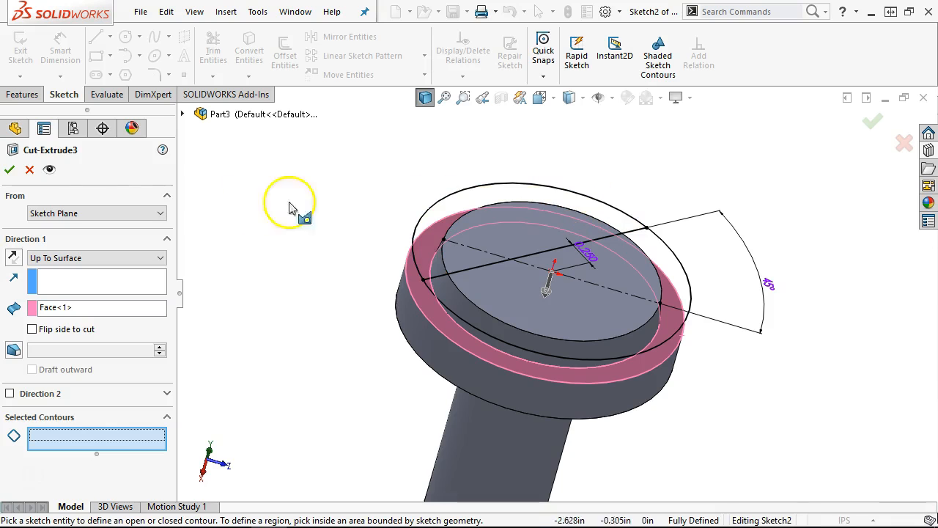
- Select three Sketch2 regions in Left view and apply the revised cut
{"action": "middle_click_drag", "start_coordinate": [235, 179], "coordinate": [262, 267]}
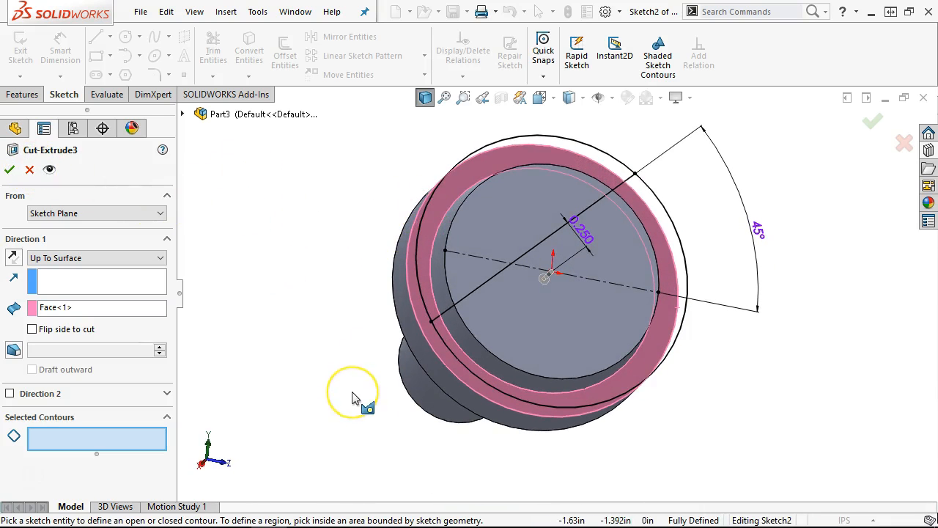
{"action": "key", "text": "ctrl+4"}
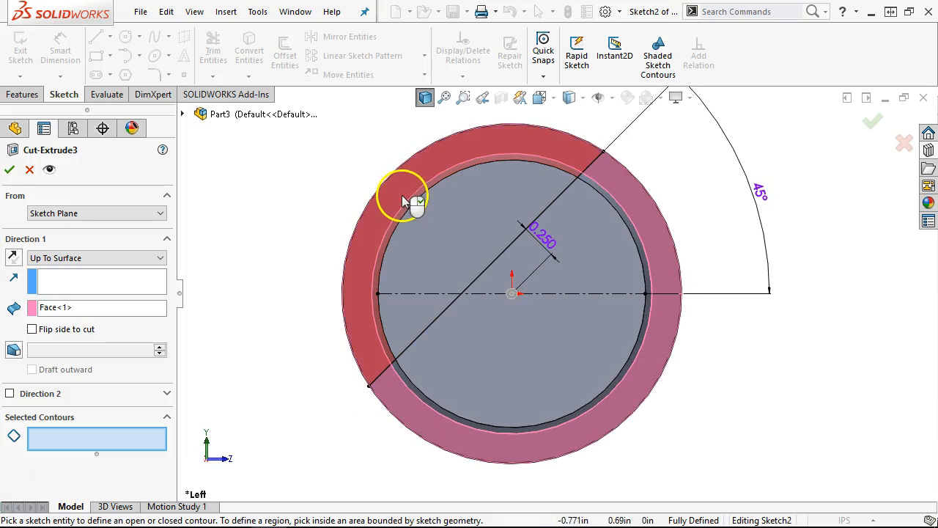
{"action": "left_click", "coordinate": [401, 195]}
{"action": "left_click", "coordinate": [444, 231]}
{"action": "left_click", "coordinate": [395, 310]}
{"action": "middle_click_drag", "start_coordinate": [251, 266], "coordinate": [256, 171]}
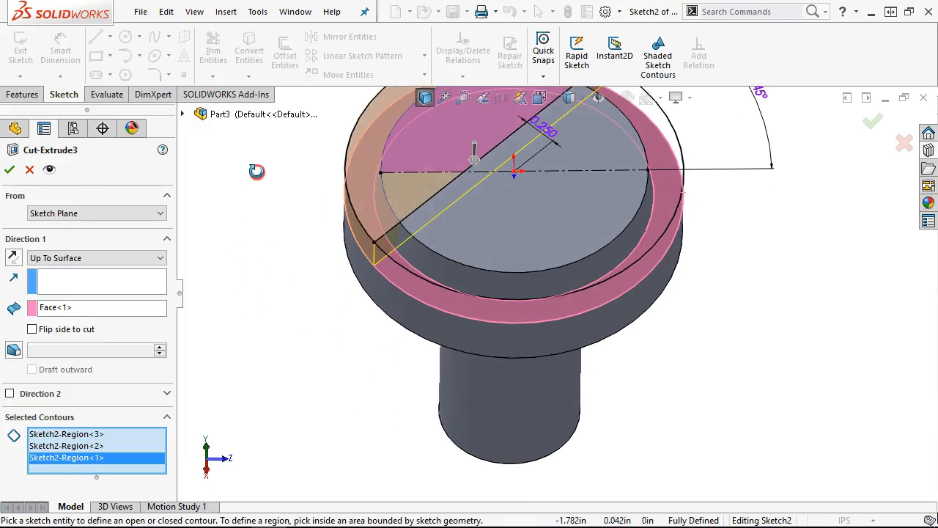
{"action": "left_click", "coordinate": [9, 172]}
- Orbit and zoom to inspect the cut across the head
{"action": "middle_click_drag", "start_coordinate": [283, 258], "coordinate": [311, 258]}
{"action": "scroll", "coordinate": [311, 258], "scroll_direction": "up", "scroll_amount": 1}
{"action": "scroll", "coordinate": [850, 181], "scroll_direction": "up", "scroll_amount": 2}
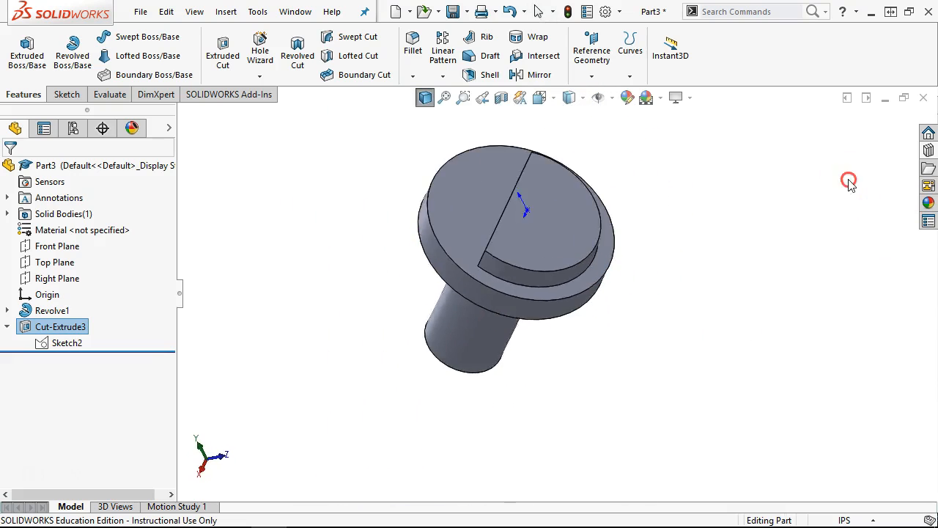
{"action": "middle_click_drag", "start_coordinate": [850, 181], "coordinate": [867, 202]}
{"action": "scroll", "coordinate": [866, 203], "scroll_direction": "up", "scroll_amount": 1}
- Undo the three-region cut and open Sketch2 for editing
{"action": "key", "text": "ctrl+z"}
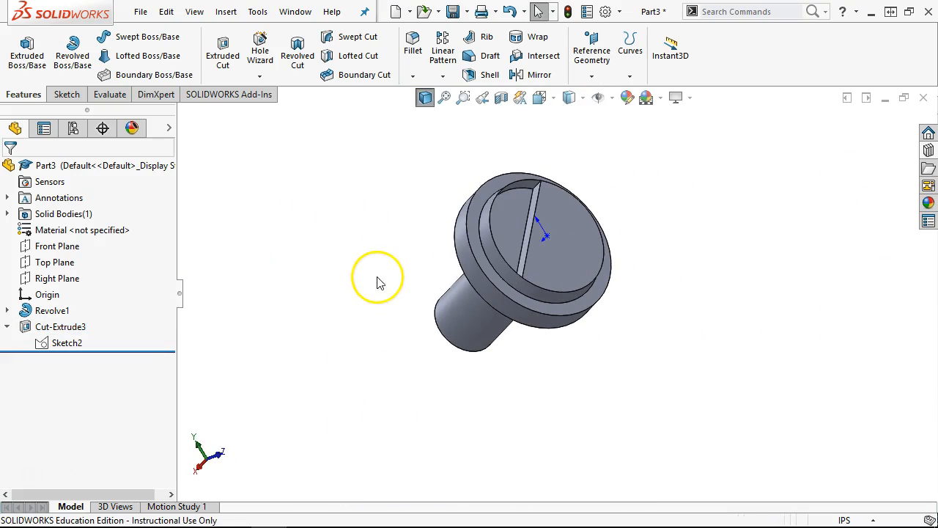
{"action": "left_click", "coordinate": [67, 342]}
{"action": "right_click", "coordinate": [67, 342]}
{"action": "left_click", "coordinate": [71, 257]}
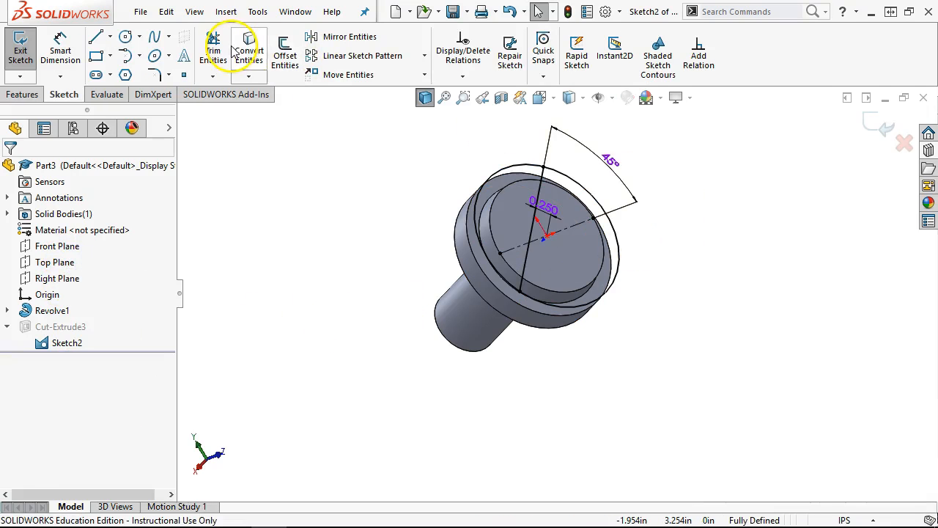
- Trim the outer circle's right arc from Sketch2 and exit the sketch
{"action": "left_click", "coordinate": [213, 52]}
{"action": "left_click", "coordinate": [621, 250]}
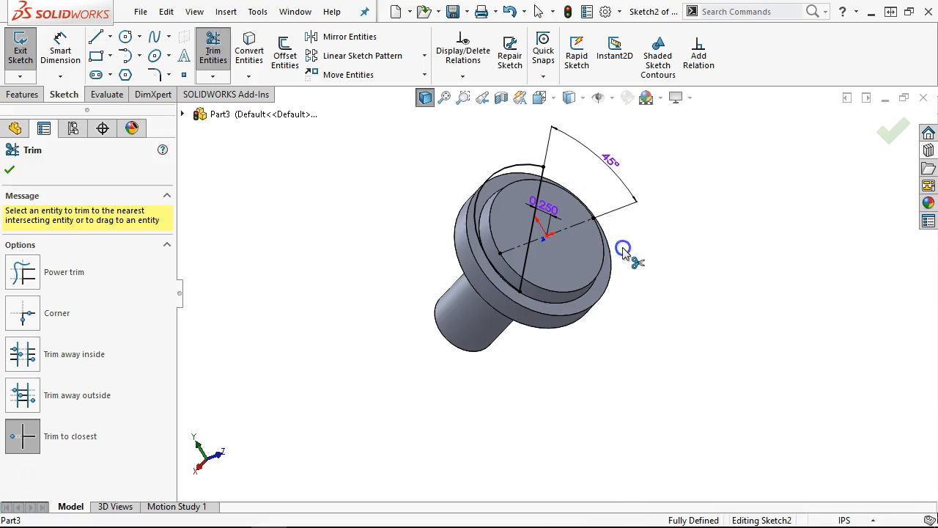
{"action": "left_click", "coordinate": [883, 130]}
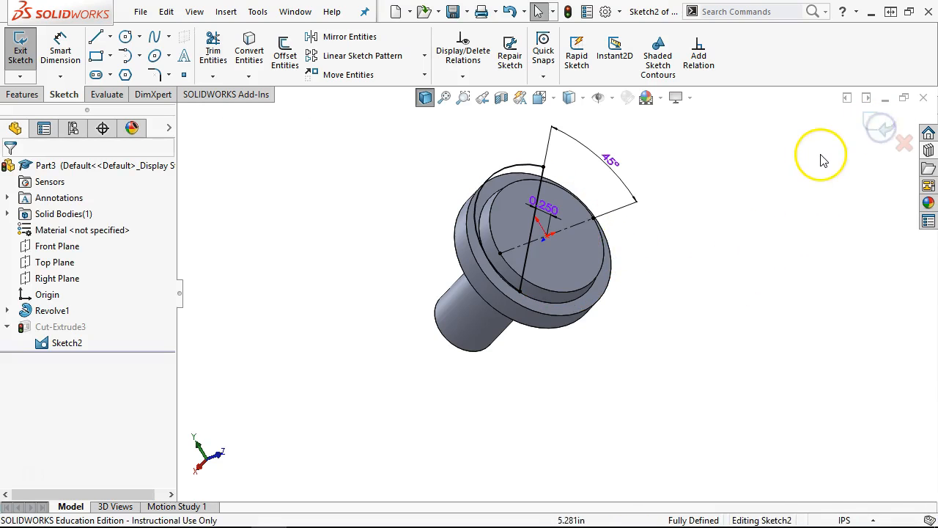
{"action": "left_click", "coordinate": [872, 120]}
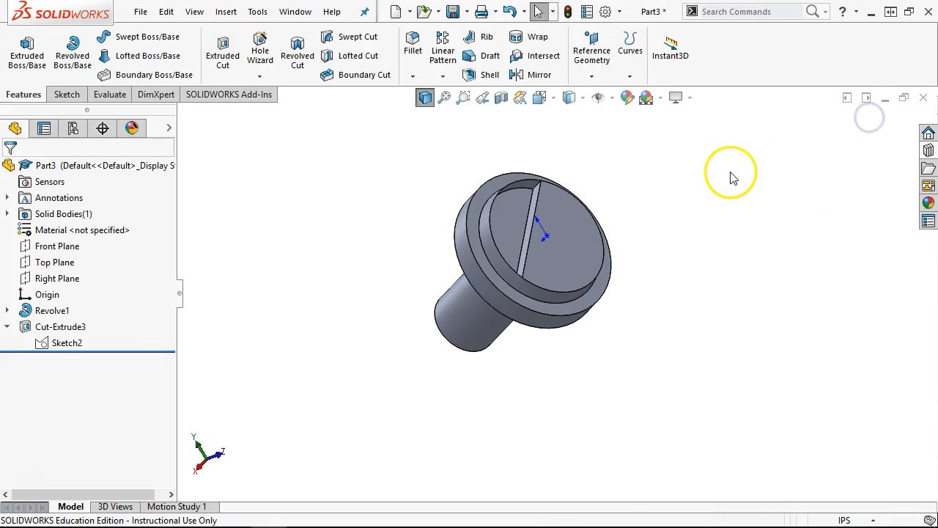
- Clear Cut-Extrude3's selected contours so it uses the whole sketch, then orbit to check the slot
{"action": "right_click", "coordinate": [62, 328]}
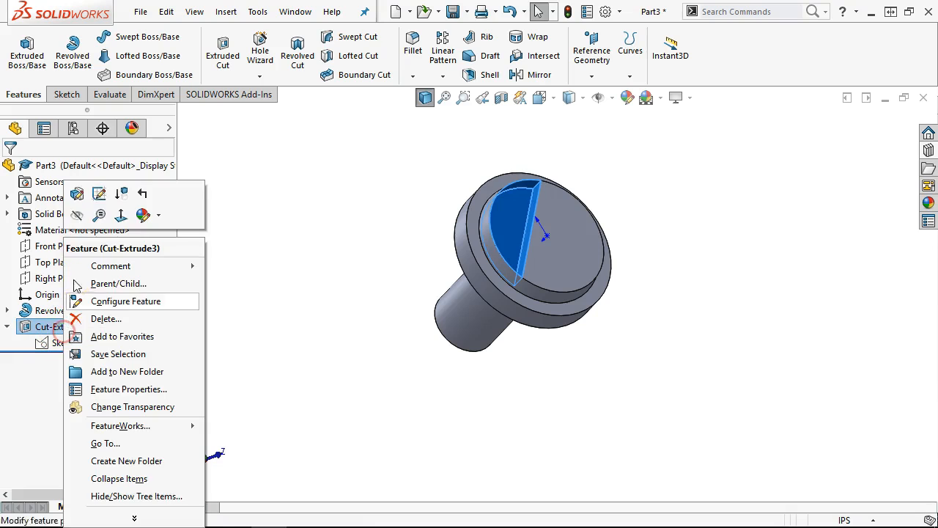
{"action": "left_click", "coordinate": [77, 197]}
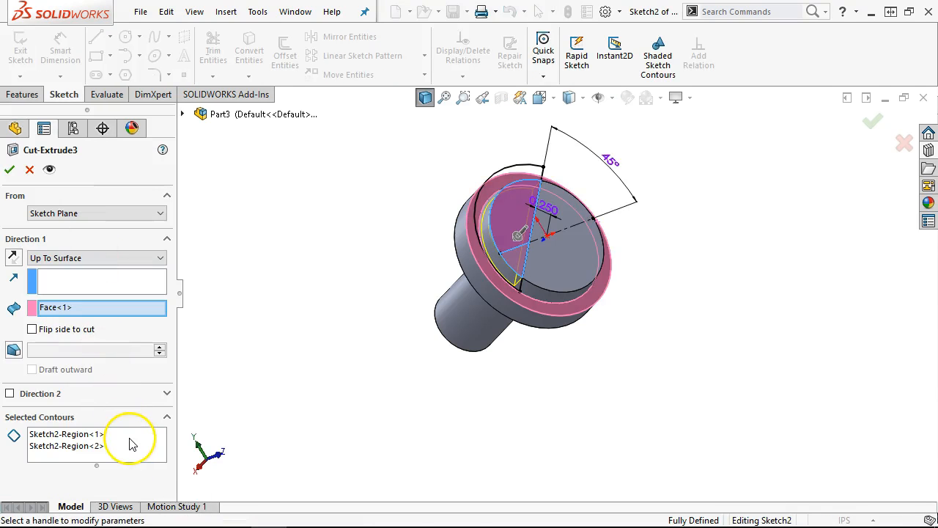
{"action": "right_click", "coordinate": [129, 440]}
{"action": "left_click", "coordinate": [210, 446]}
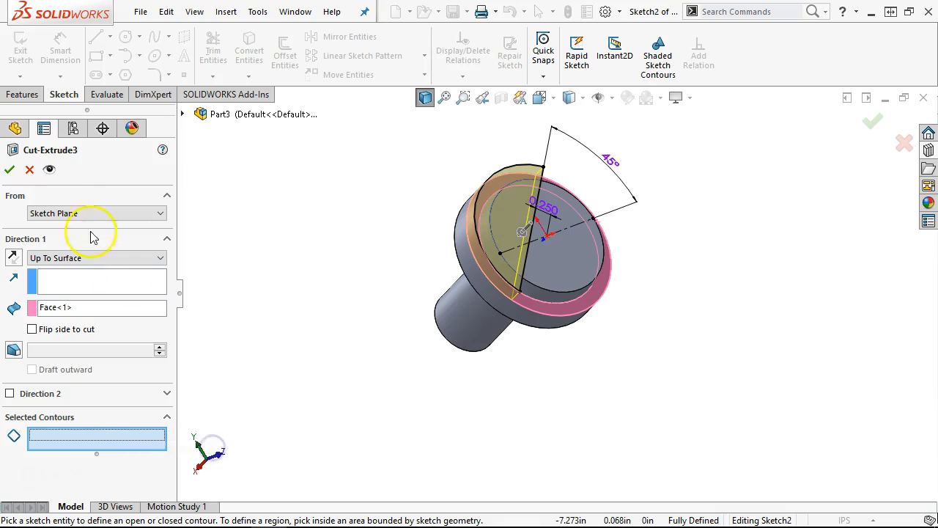
{"action": "left_click", "coordinate": [11, 170]}
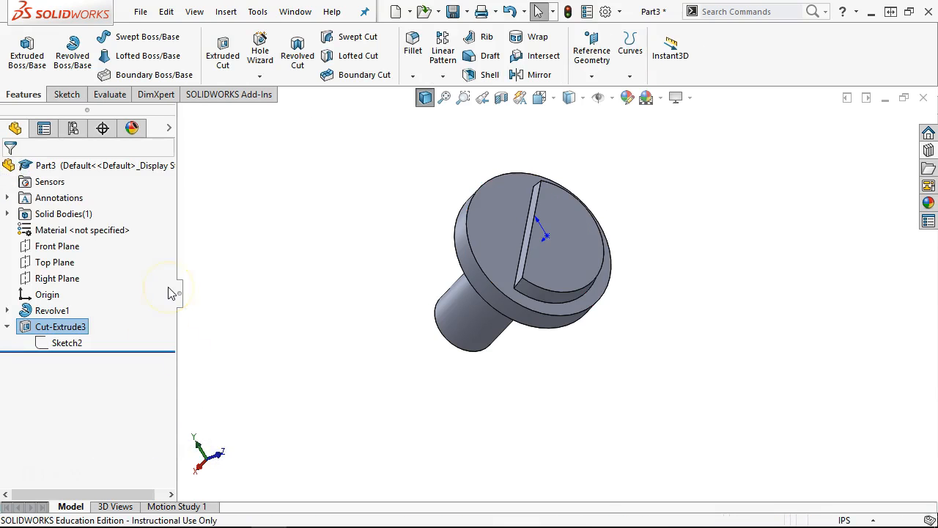
{"action": "middle_click_drag", "start_coordinate": [693, 241], "coordinate": [608, 325]}
{"action": "mouse_move", "coordinate": [337, 304]}
{"action": "middle_mouse_down"}
{"action": "mouse_move", "coordinate": [373, 213]}
{"action": "mouse_move", "coordinate": [369, 188]}
{"action": "mouse_move", "coordinate": [348, 291]}
{"action": "middle_mouse_up"}
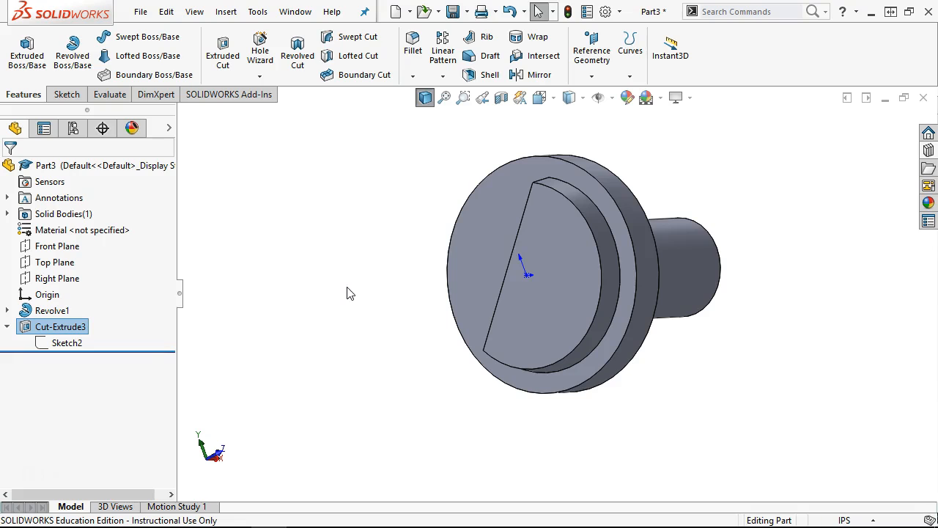
- Switch to Front view and start a new sketch on the Front Plane
{"action": "middle_click_drag", "start_coordinate": [750, 303], "coordinate": [754, 306]}
{"action": "key", "text": "ctrl+1"}
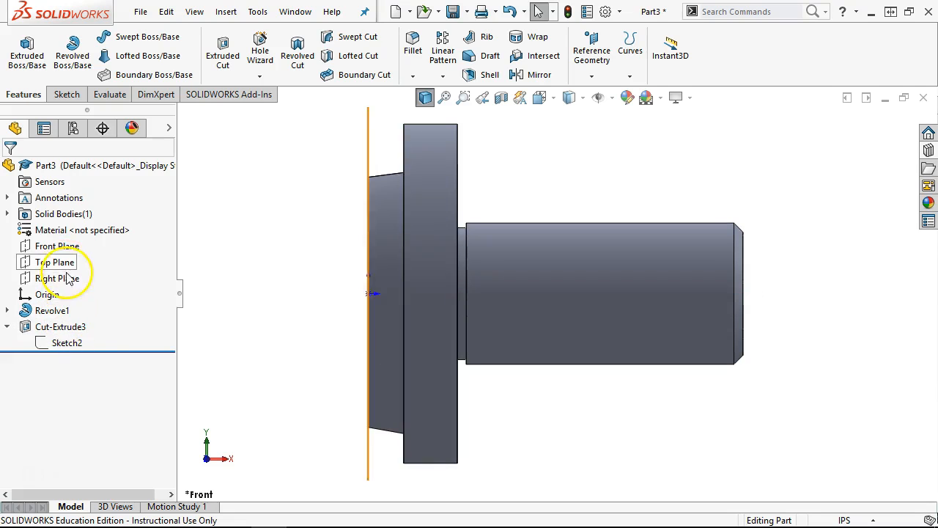
{"action": "left_click", "coordinate": [58, 246]}
{"action": "left_click", "coordinate": [73, 228]}
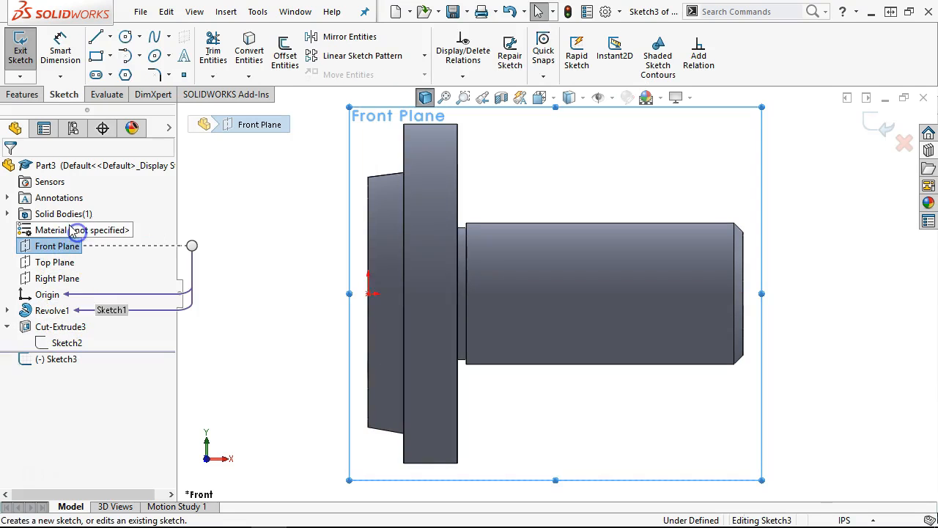
- Draw a closed triangle of lines on the shaft's top edge
{"action": "left_click", "coordinate": [96, 38]}
{"action": "scroll", "coordinate": [645, 275], "scroll_direction": "down", "scroll_amount": 2}
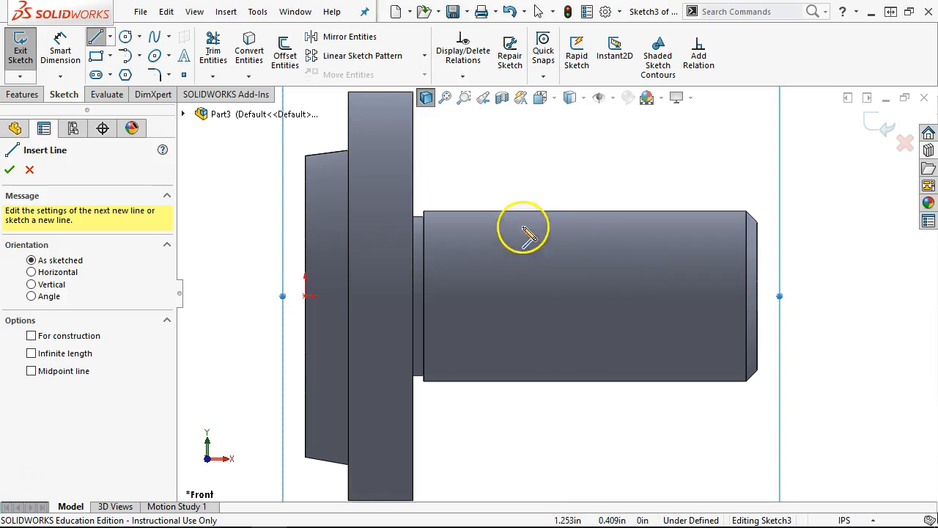
{"action": "left_click", "coordinate": [511, 211]}
{"action": "left_click", "coordinate": [511, 230]}
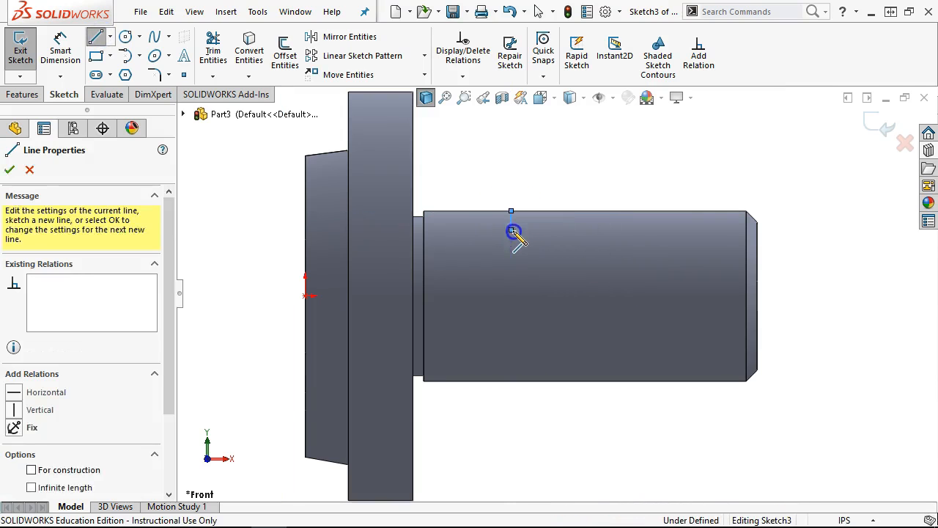
{"action": "left_click", "coordinate": [599, 211]}
{"action": "left_click", "coordinate": [511, 212]}
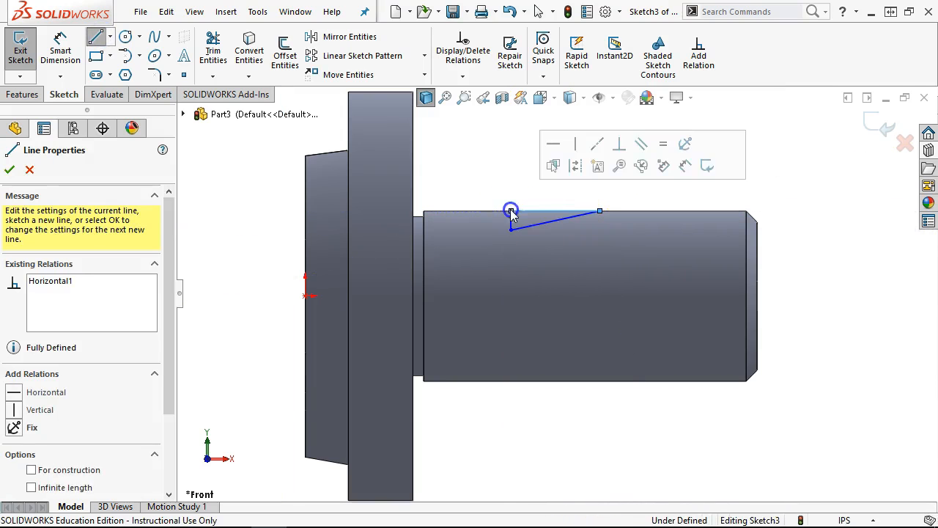
{"action": "right_click", "coordinate": [482, 168]}
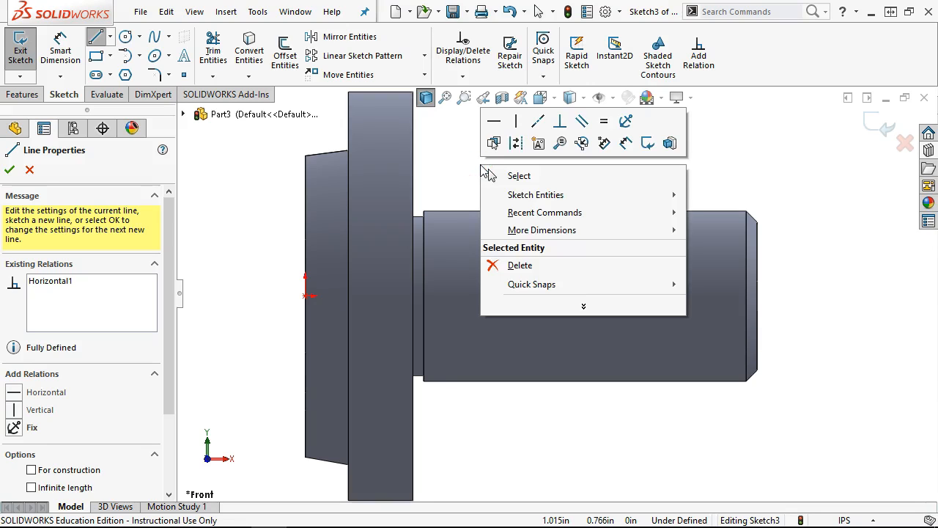
{"action": "left_click", "coordinate": [491, 176]}
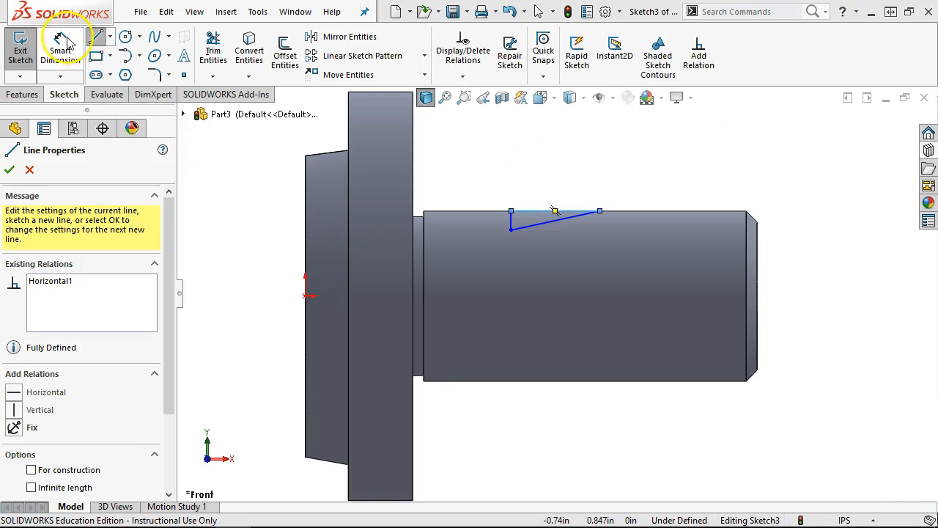
- Dimension the notch's vertical side to 0.093 in and its slope to 7°
{"action": "left_click", "coordinate": [55, 38]}
{"action": "left_click", "coordinate": [506, 227]}
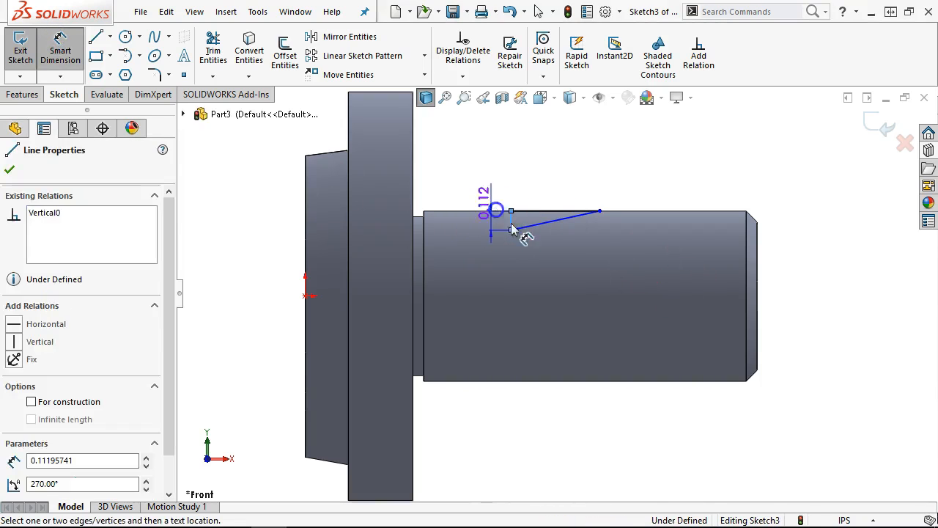
{"action": "left_click", "coordinate": [483, 186]}
{"action": "type", "text": ".0"}
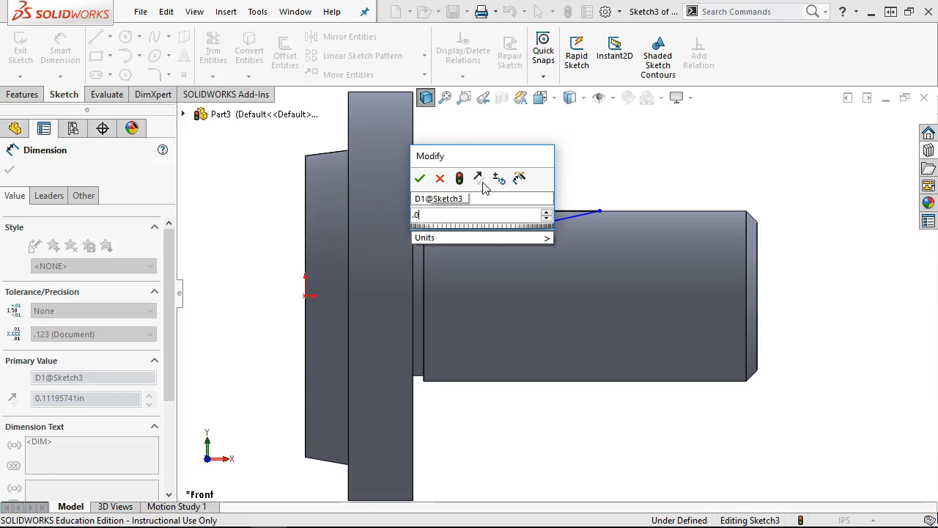
{"action": "type", "text": "693"}
{"action": "key", "text": "Return"}
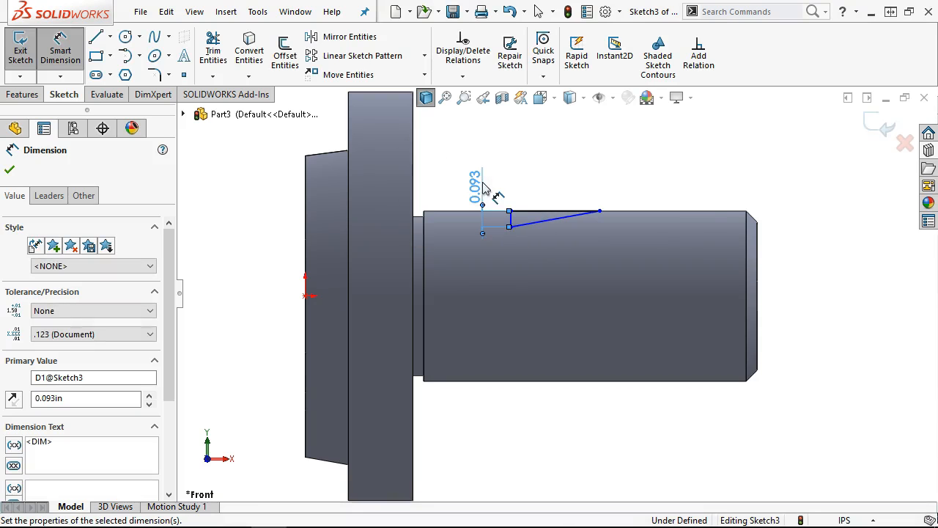
{"action": "left_click", "coordinate": [559, 218]}
{"action": "left_click", "coordinate": [552, 211]}
{"action": "left_click", "coordinate": [530, 216]}
{"action": "type", "text": "7"}
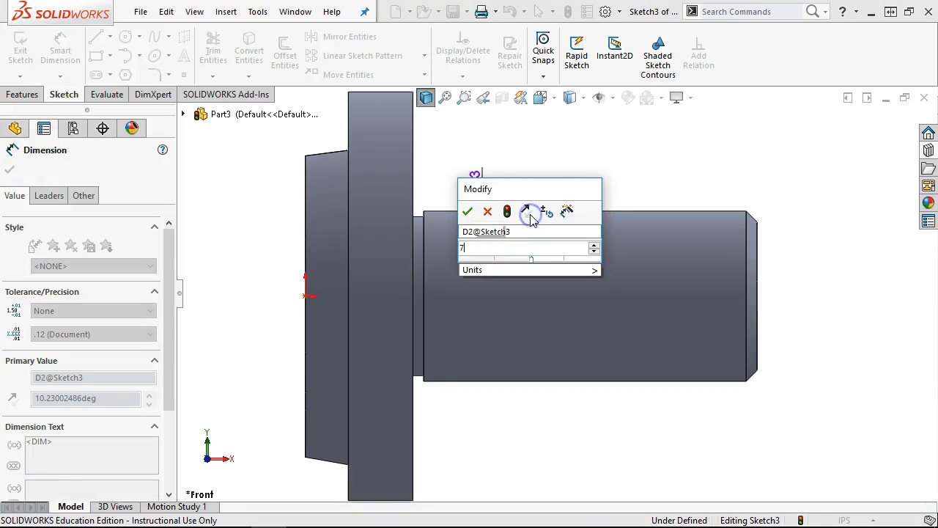
{"action": "key", "text": "Return"}
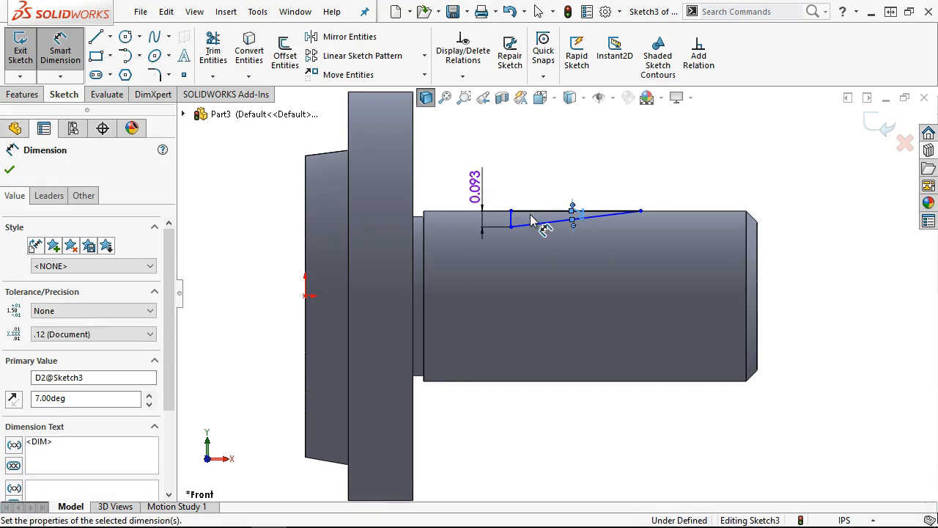
- Dimension the notch 0.562 in from the head's face
{"action": "left_click", "coordinate": [532, 216]}
{"action": "left_click", "coordinate": [413, 184]}
{"action": "left_click", "coordinate": [513, 224]}
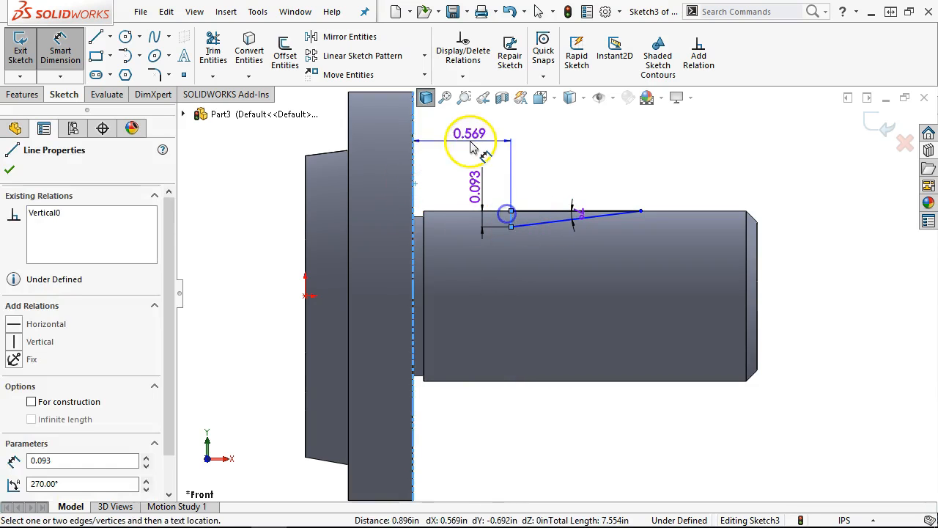
{"action": "left_click", "coordinate": [465, 142]}
{"action": "type", "text": ".562"}
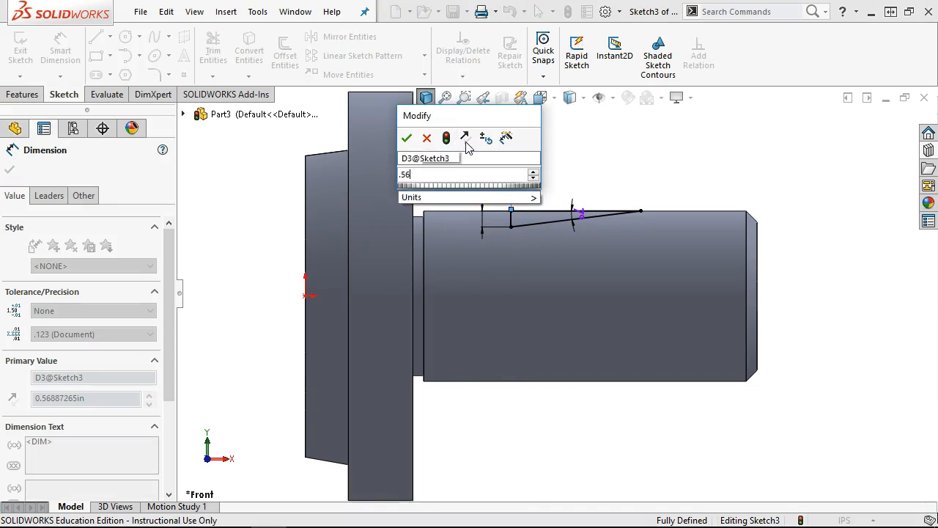
{"action": "key", "text": "Return"}
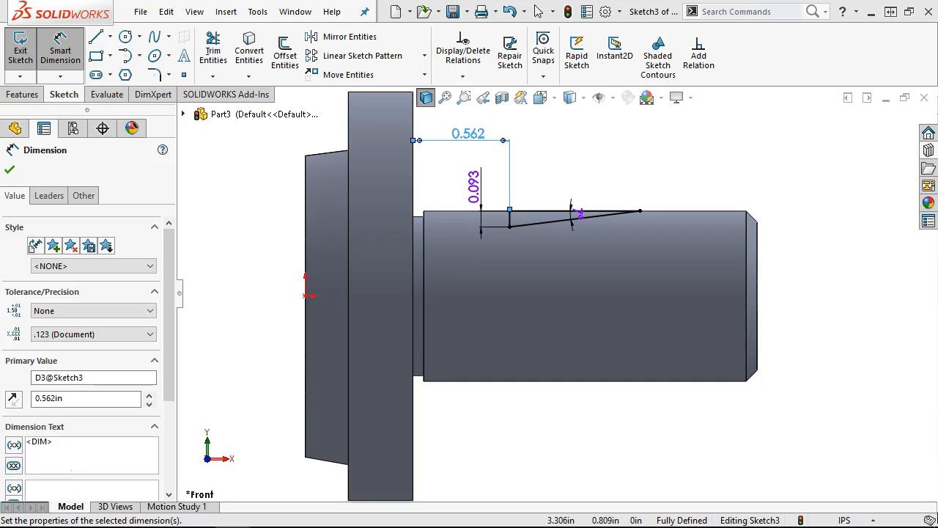
{"action": "right_click", "coordinate": [611, 130]}
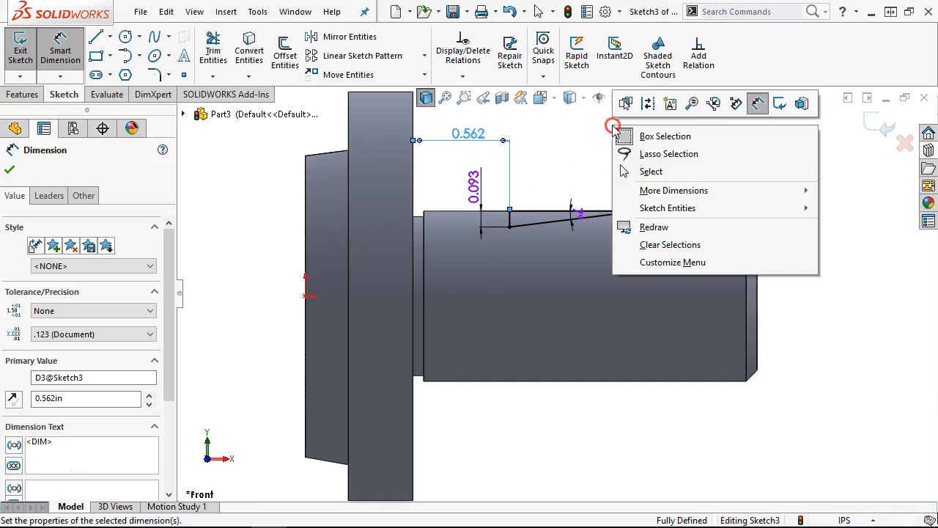
{"action": "left_click", "coordinate": [643, 172]}
- Draw the angled line up to the shaft's top edge and close the notch triangle
{"action": "key", "text": "f"}
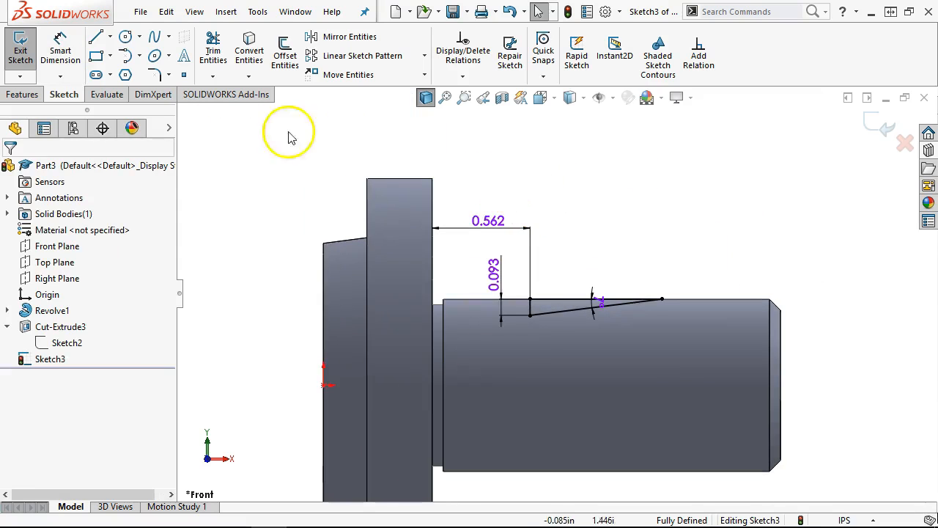
{"action": "left_click", "coordinate": [96, 36]}
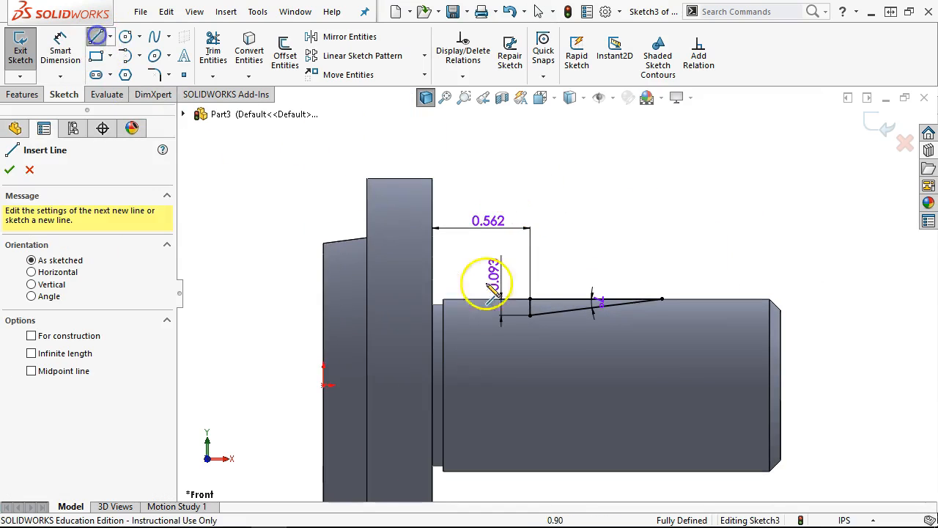
{"action": "left_click", "coordinate": [530, 316]}
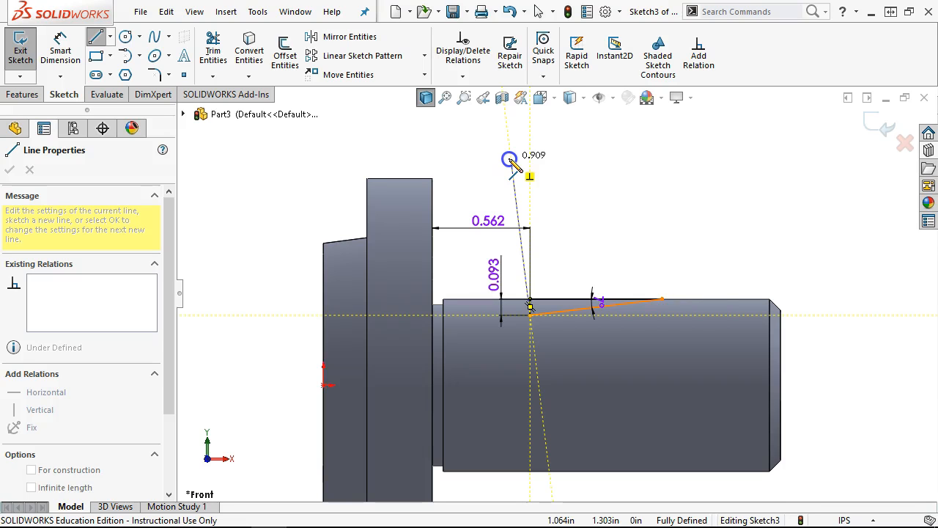
{"action": "scroll", "coordinate": [529, 299], "scroll_direction": "down", "scroll_amount": 5}
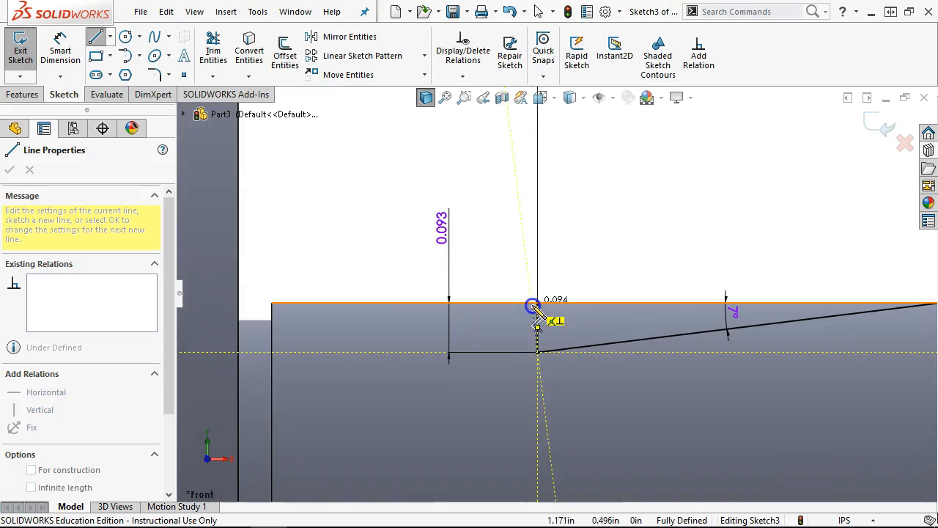
{"action": "left_click", "coordinate": [529, 303]}
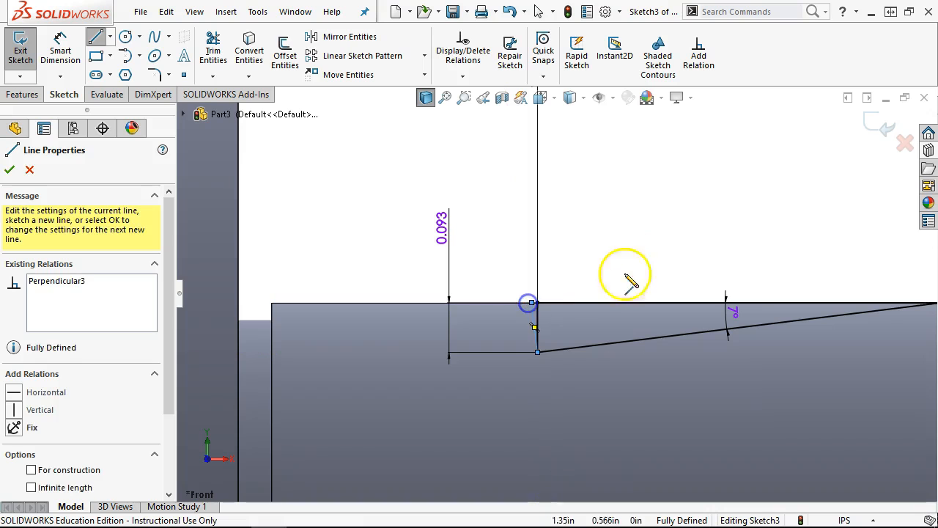
{"action": "scroll", "coordinate": [562, 276], "scroll_direction": "down", "scroll_amount": 6}
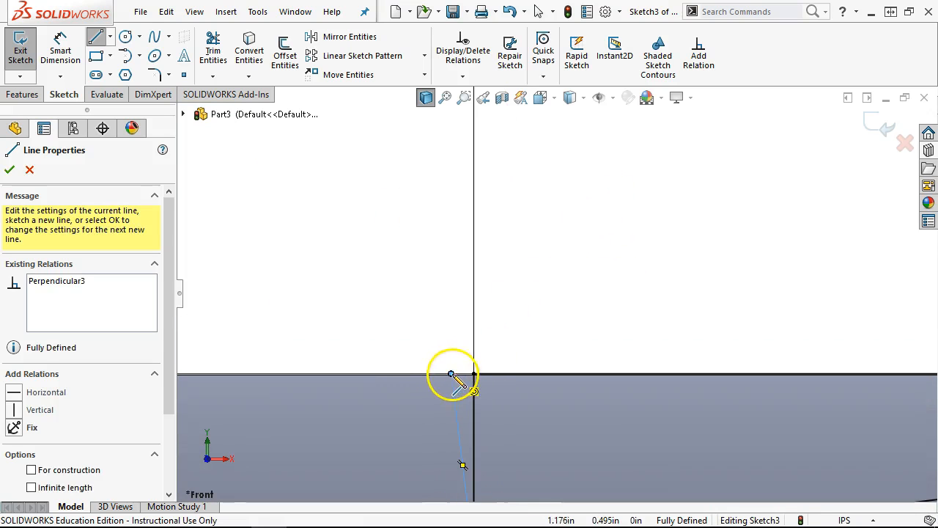
{"action": "left_click", "coordinate": [474, 374]}
- Exit the line tool and convert the vertical sketch line to construction geometry
{"action": "right_click", "coordinate": [553, 259]}
{"action": "left_click", "coordinate": [595, 269]}
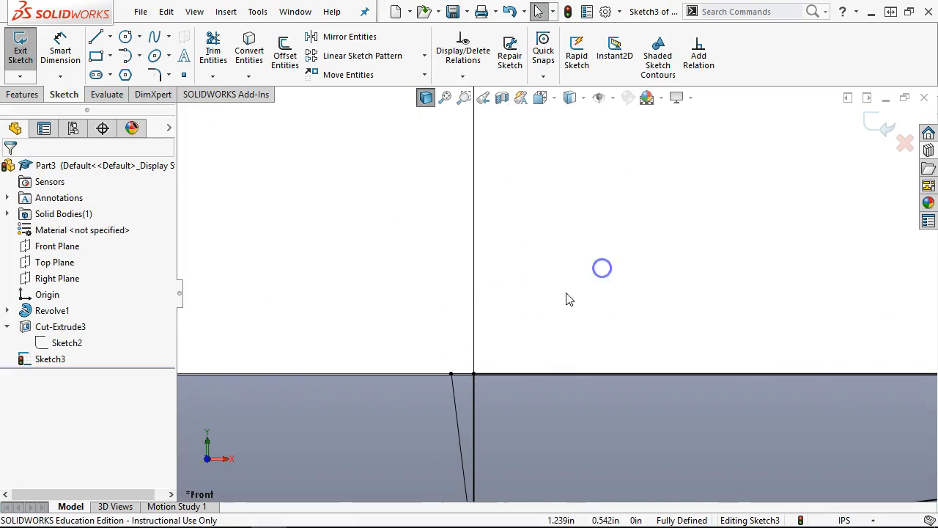
{"action": "scroll", "coordinate": [555, 318], "scroll_direction": "up", "scroll_amount": 5}
{"action": "scroll", "coordinate": [558, 364], "scroll_direction": "down", "scroll_amount": 3}
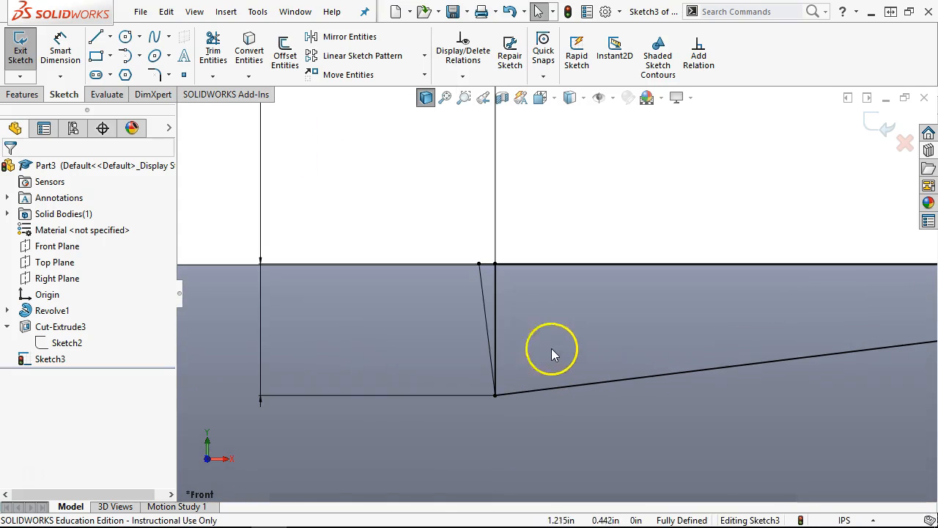
{"action": "left_click", "coordinate": [496, 294]}
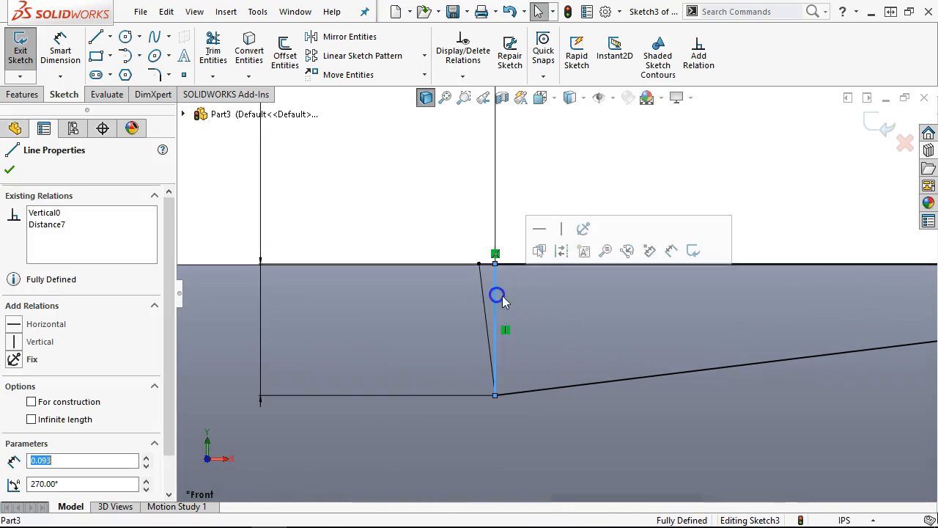
{"action": "left_click", "coordinate": [561, 252]}
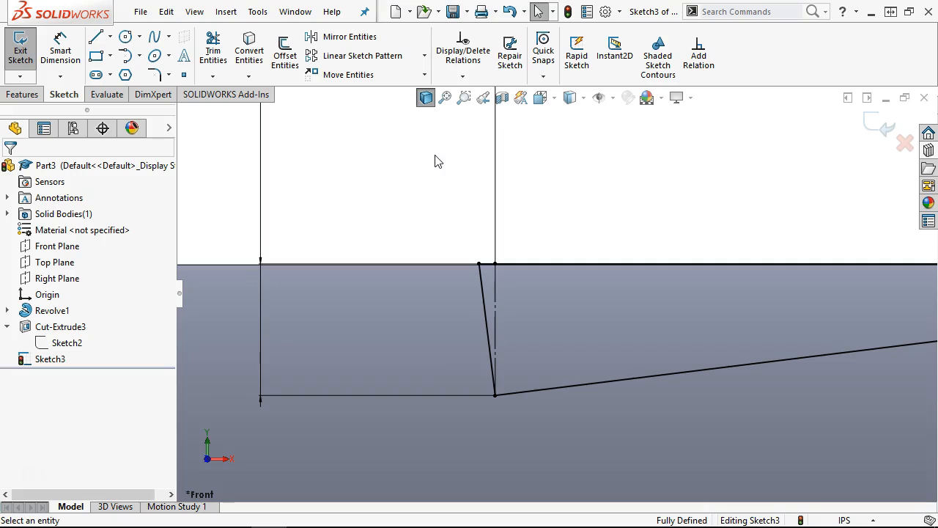
- Inspect the notch sketch from rolled, front and angled 3-D views, then start an Extruded Cut
{"action": "scroll", "coordinate": [634, 339], "scroll_direction": "up", "scroll_amount": 7}
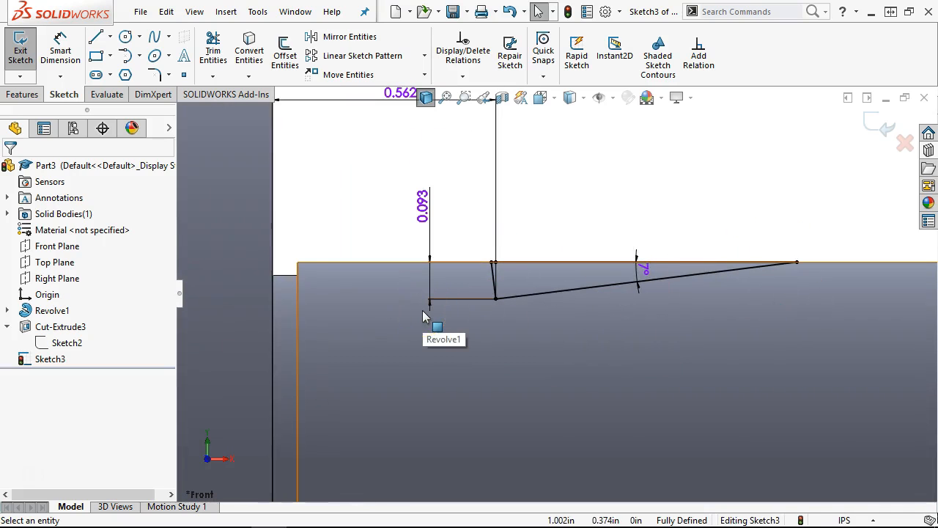
{"action": "scroll", "coordinate": [468, 316], "scroll_direction": "up", "scroll_amount": 5}
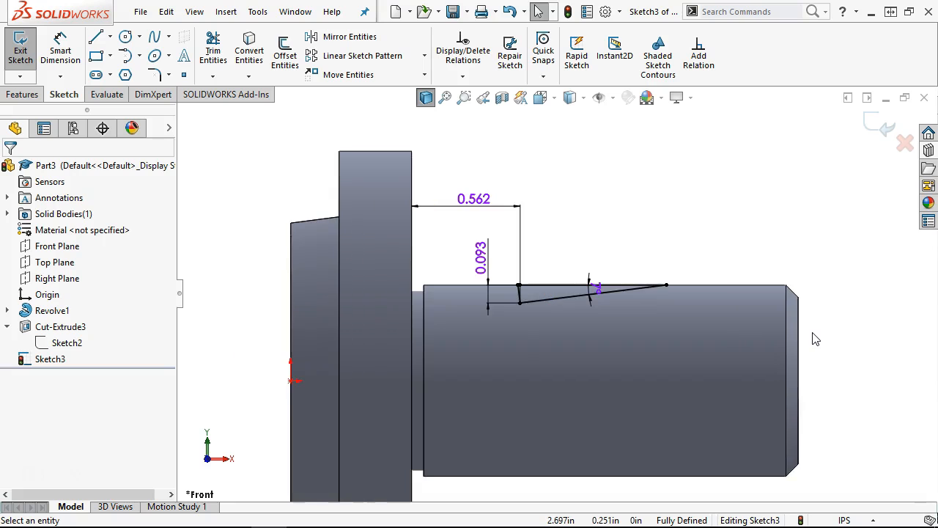
{"action": "key", "text": "alt+Left"}
{"action": "key", "text": "alt+Right"}
{"action": "key", "text": "alt+Right"}
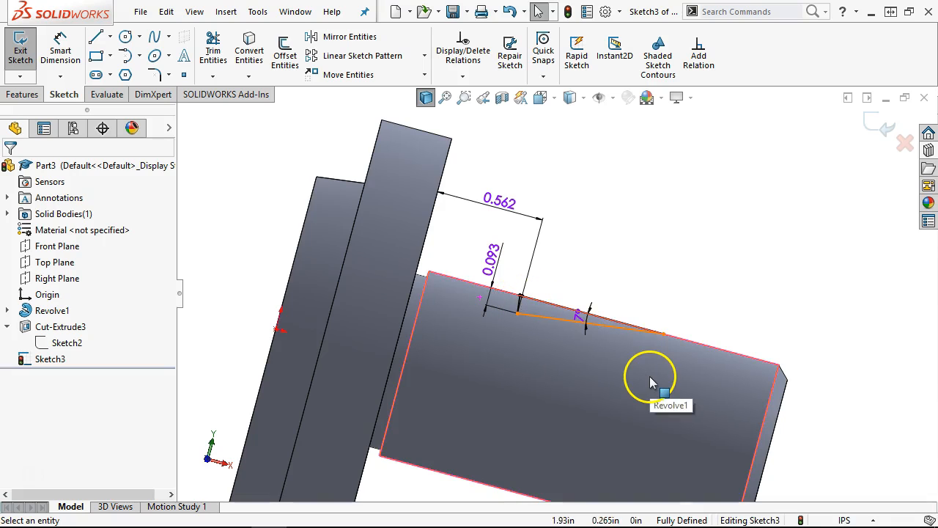
{"action": "left_click", "coordinate": [661, 294]}
{"action": "key", "text": "ctrl+1"}
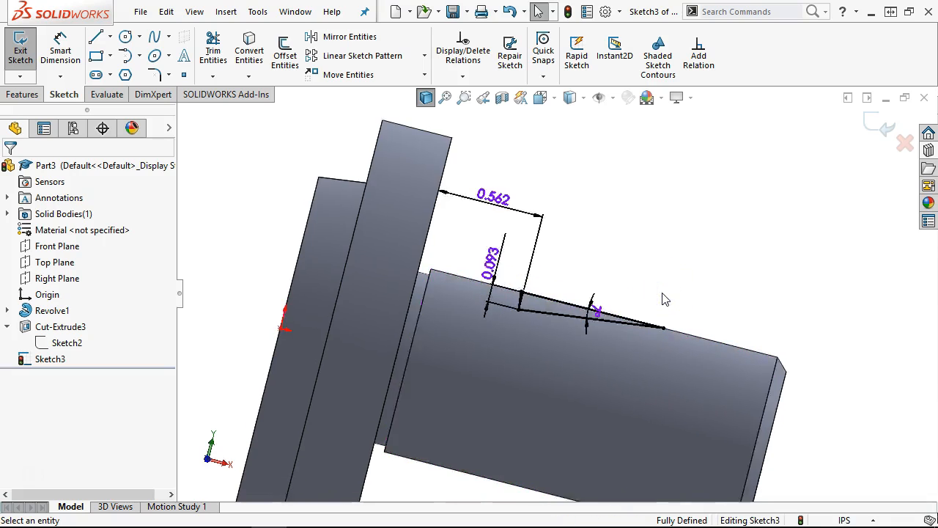
{"action": "scroll", "coordinate": [562, 220], "scroll_direction": "down", "scroll_amount": 3}
{"action": "scroll", "coordinate": [499, 256], "scroll_direction": "down", "scroll_amount": 3}
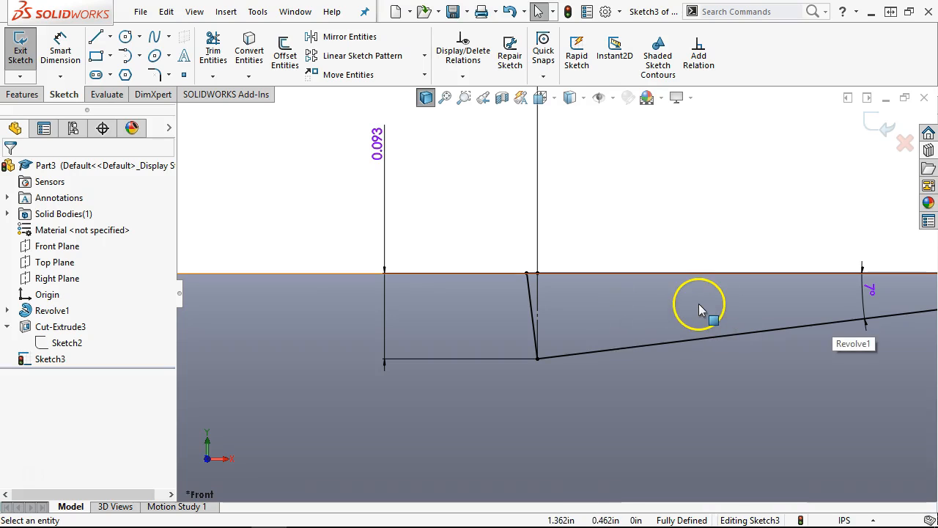
{"action": "scroll", "coordinate": [689, 274], "scroll_direction": "up", "scroll_amount": 3}
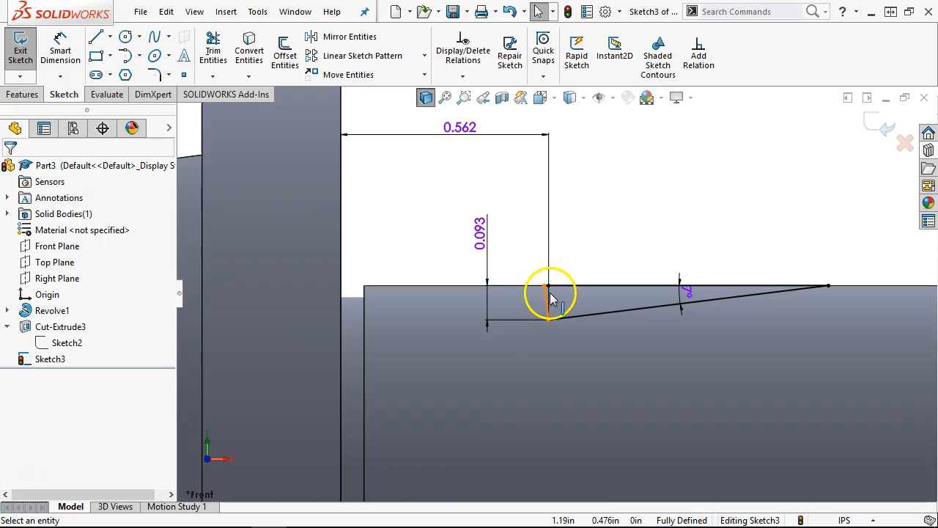
{"action": "scroll", "coordinate": [625, 190], "scroll_direction": "up", "scroll_amount": 5}
{"action": "middle_click_drag", "start_coordinate": [624, 192], "coordinate": [609, 243]}
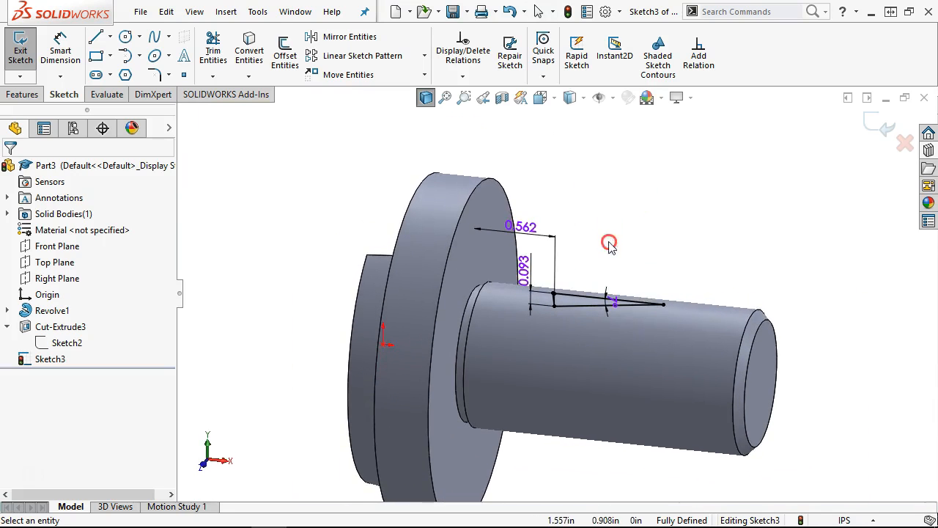
{"action": "left_click", "coordinate": [20, 96]}
{"action": "left_click", "coordinate": [217, 58]}
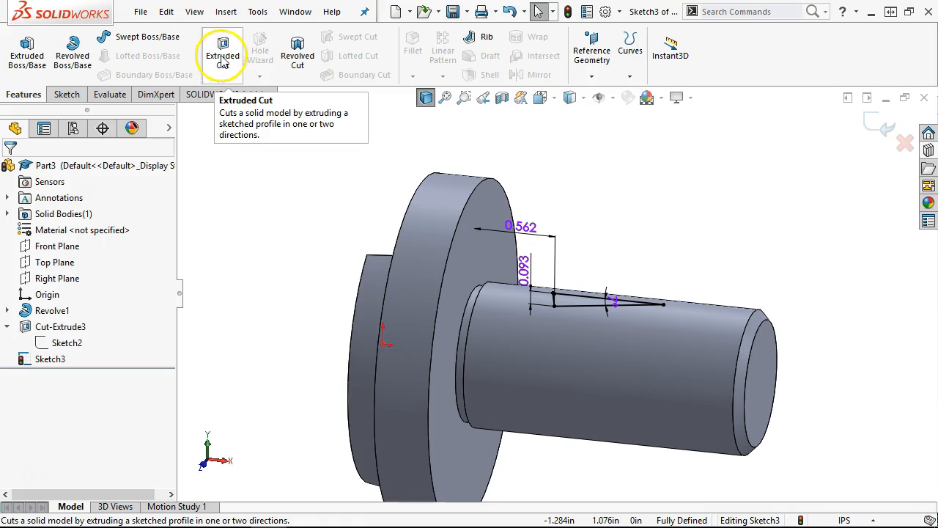
- Cut the wedge notch as Cut-Extrude4 with Through All – Both as the end condition
{"action": "left_click", "coordinate": [51, 257]}
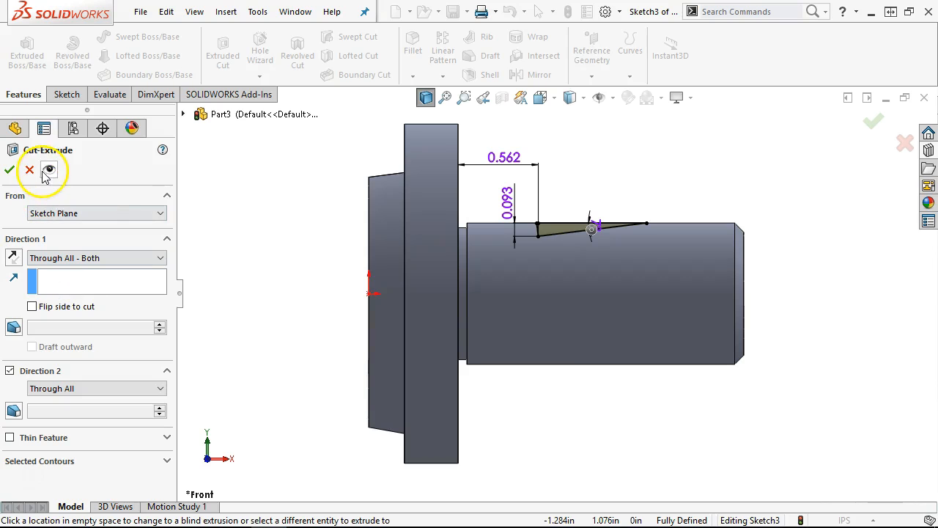
{"action": "left_click", "coordinate": [10, 170]}
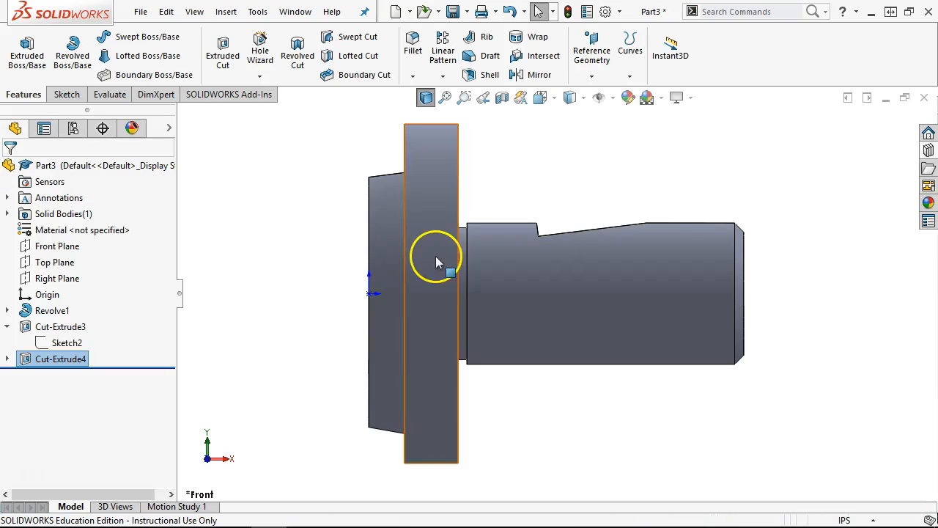
{"action": "middle_click_drag", "start_coordinate": [670, 219], "coordinate": [624, 247]}
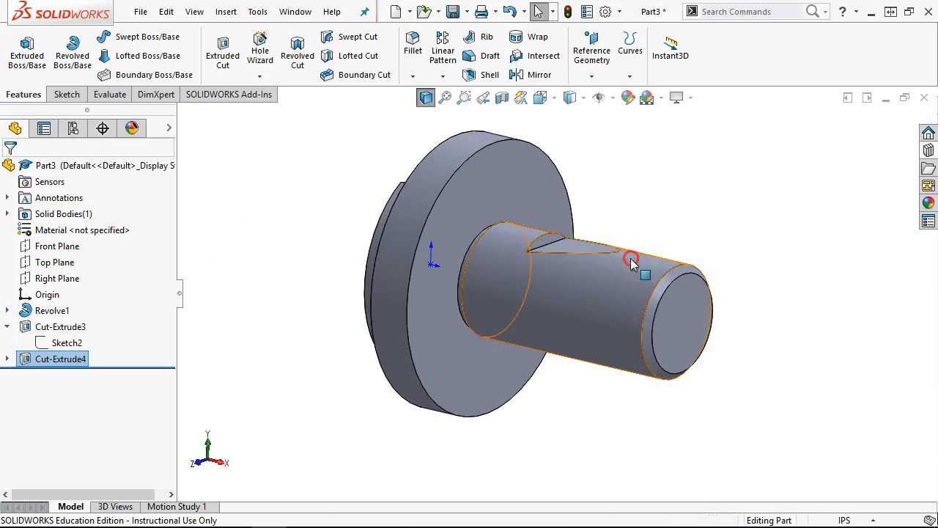
{"action": "scroll", "coordinate": [676, 370], "scroll_direction": "down", "scroll_amount": 2}
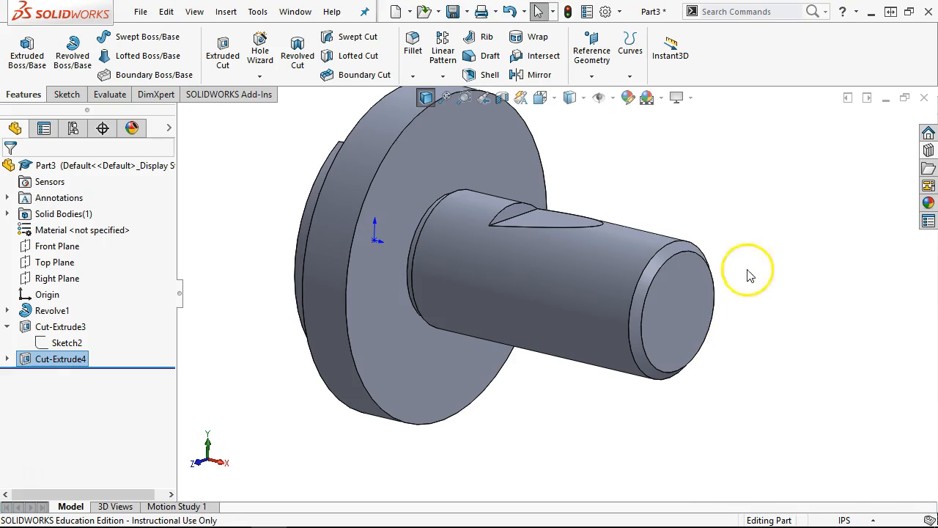
{"action": "left_click", "coordinate": [929, 151]}
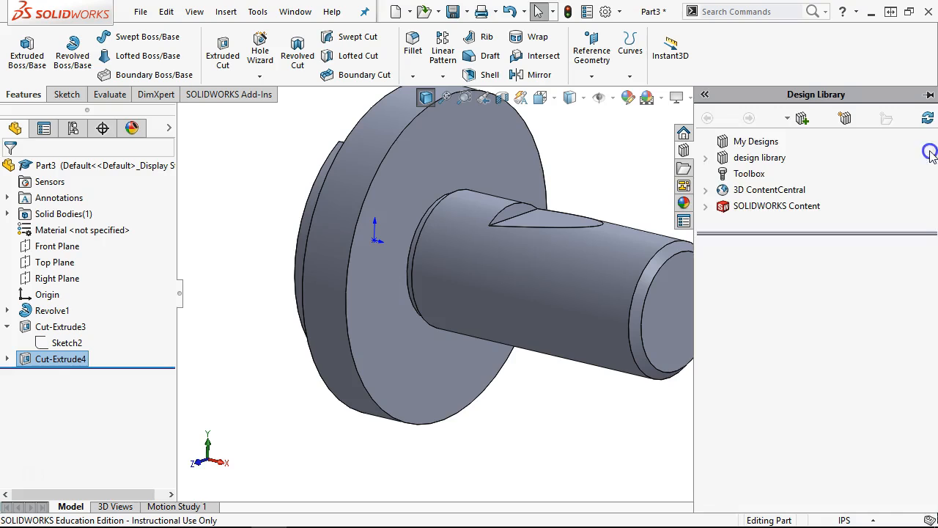
- Place a configuration 3 Cdrills center drill on the shaft end's circular edge
{"action": "left_click", "coordinate": [705, 157]}
{"action": "left_click", "coordinate": [715, 260]}
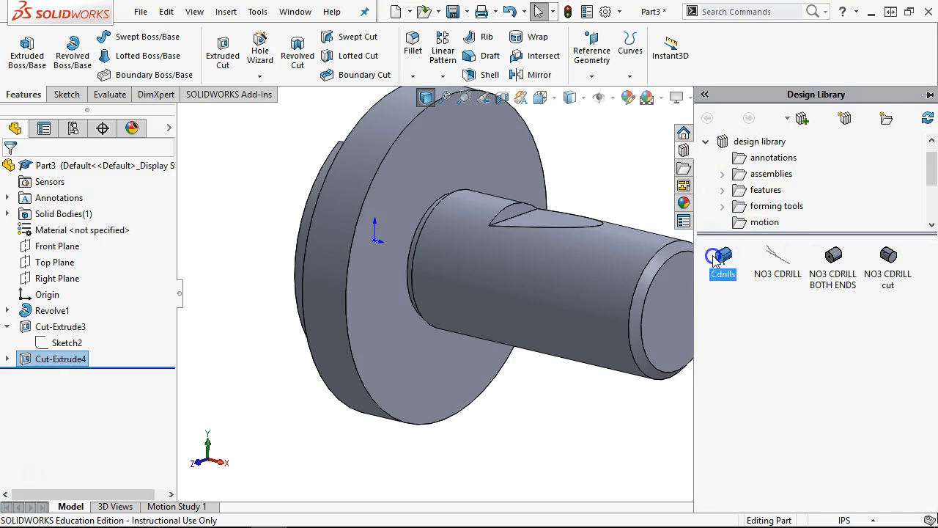
{"action": "left_click_drag", "start_coordinate": [675, 317], "coordinate": [660, 349]}
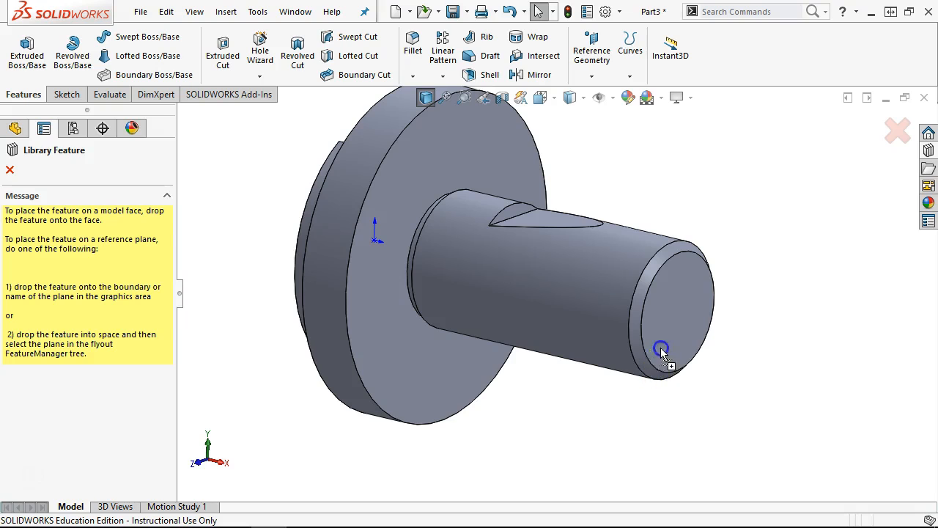
{"action": "left_click_drag", "start_coordinate": [682, 312], "coordinate": [681, 310]}
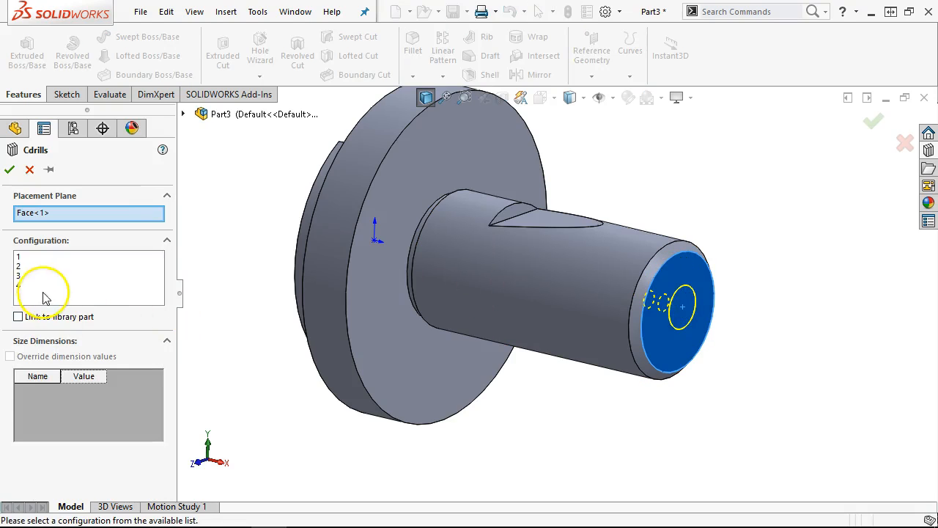
{"action": "left_click", "coordinate": [19, 274]}
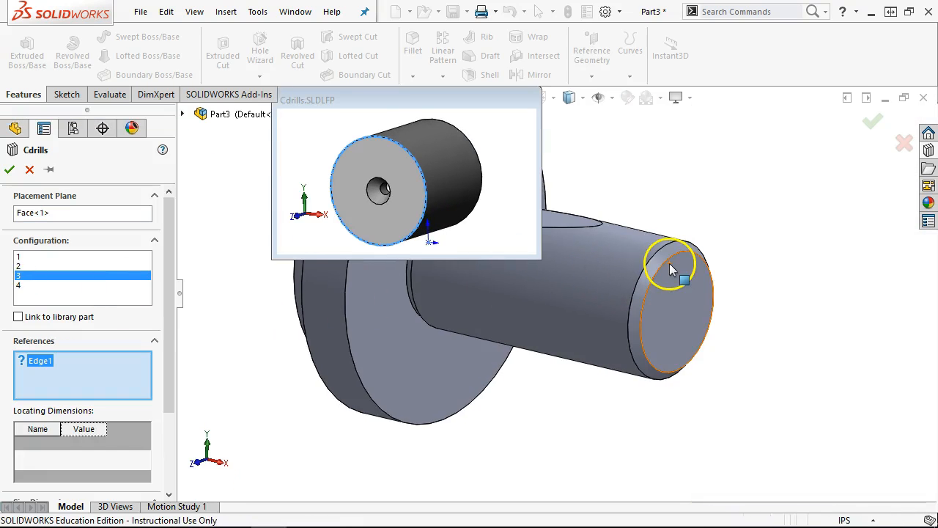
{"action": "left_click", "coordinate": [668, 262]}
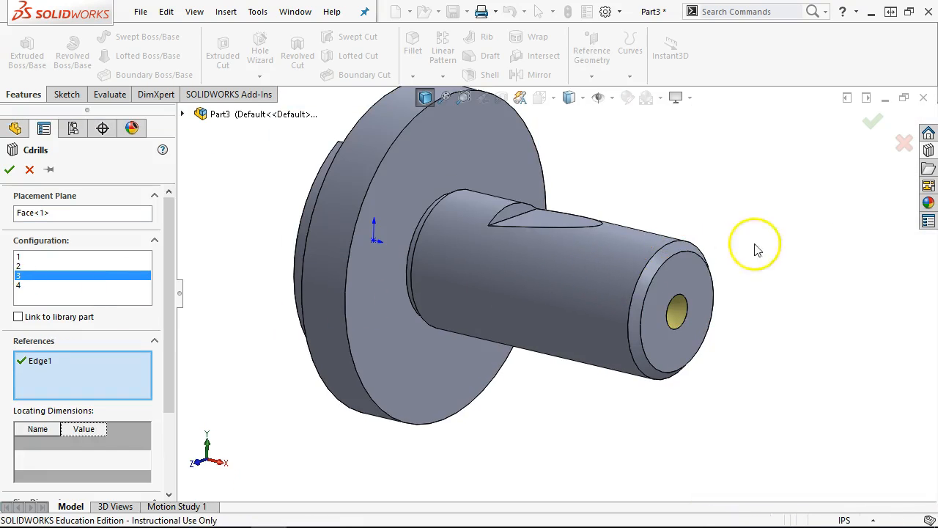
{"action": "middle_click_drag", "start_coordinate": [681, 199], "coordinate": [521, 208]}
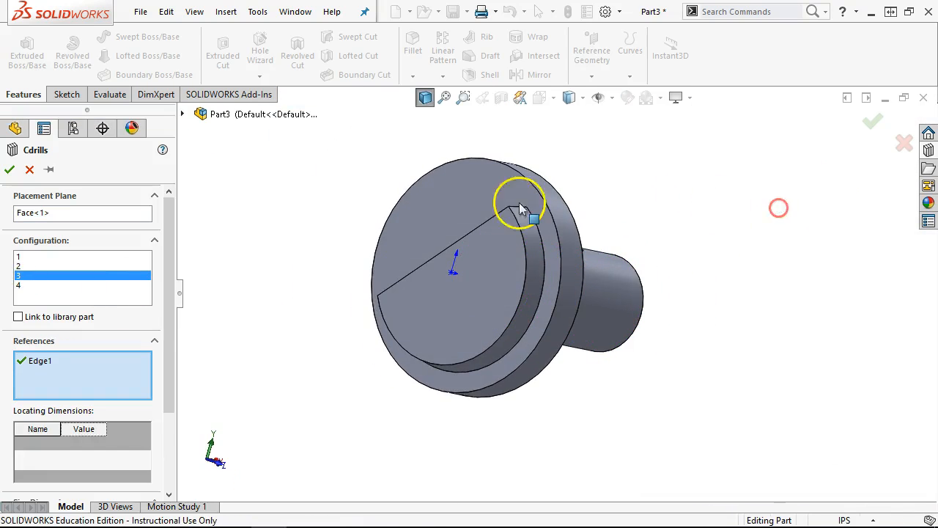
{"action": "left_click", "coordinate": [10, 169]}
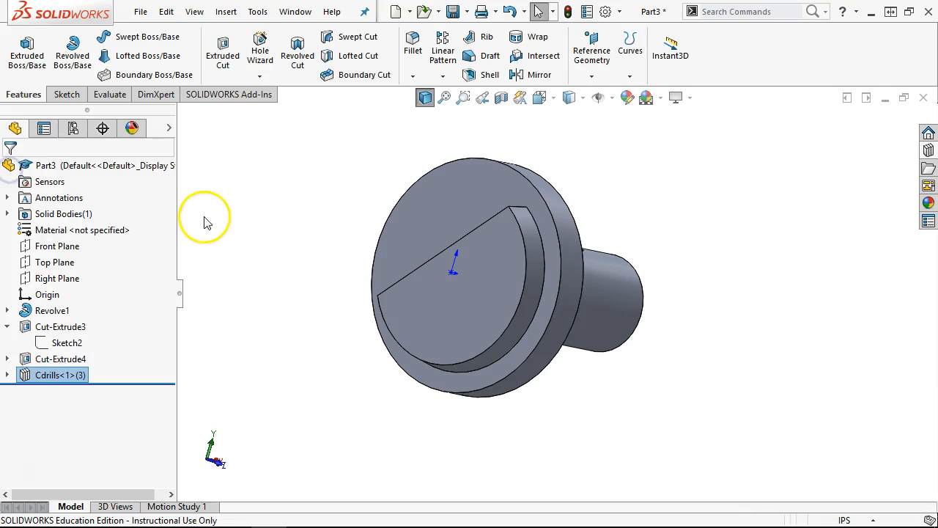
- Add a second configuration 3 Cdrills center drill centred on the flange end face
{"action": "left_click", "coordinate": [928, 150]}
{"action": "left_click_drag", "start_coordinate": [722, 264], "coordinate": [462, 290]}
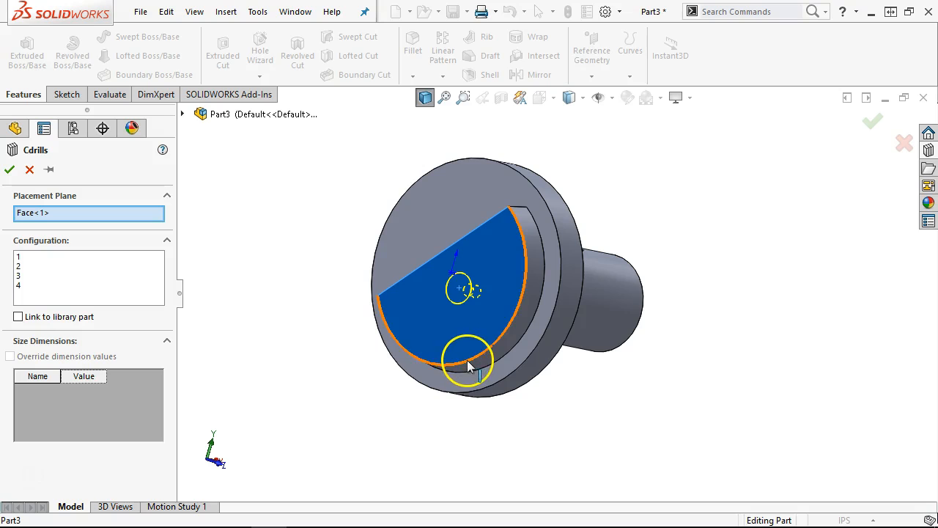
{"action": "left_click", "coordinate": [19, 274]}
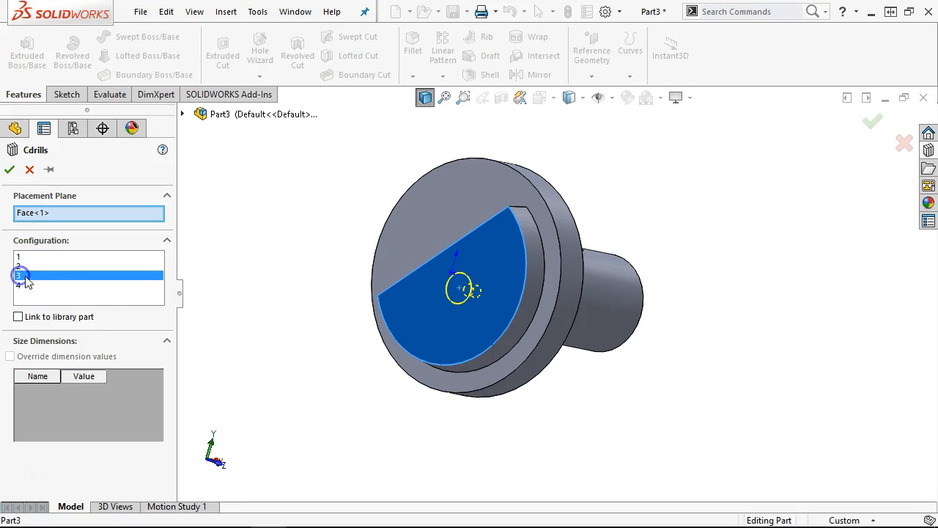
{"action": "left_click", "coordinate": [478, 355]}
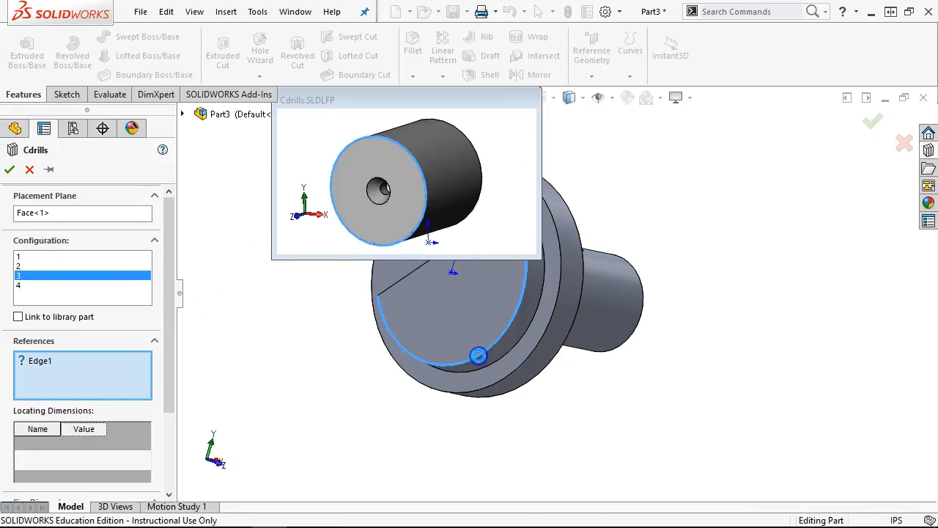
{"action": "left_click", "coordinate": [9, 170]}
{"action": "middle_click_drag", "start_coordinate": [315, 286], "coordinate": [234, 300]}
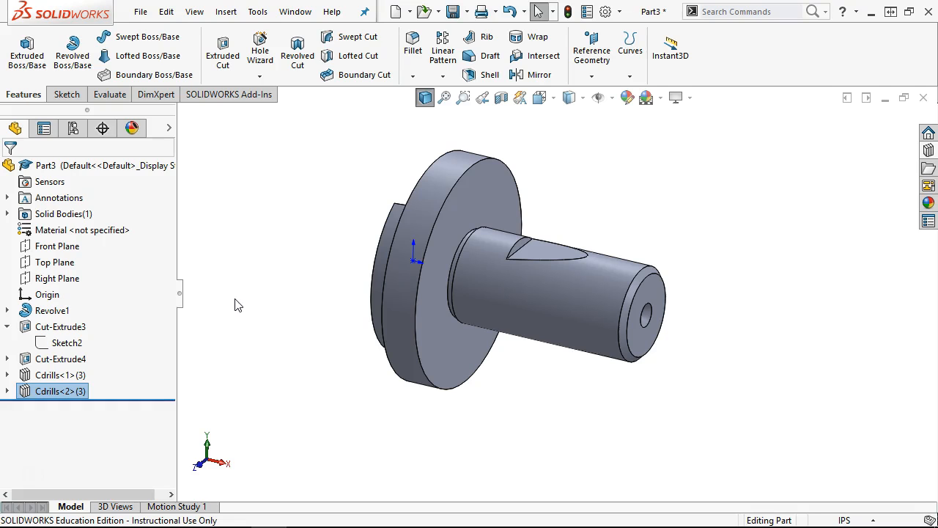
- Save the part under the file name '15 Rough Locator' in the CRF folder
{"action": "key", "text": "ctrl+s"}
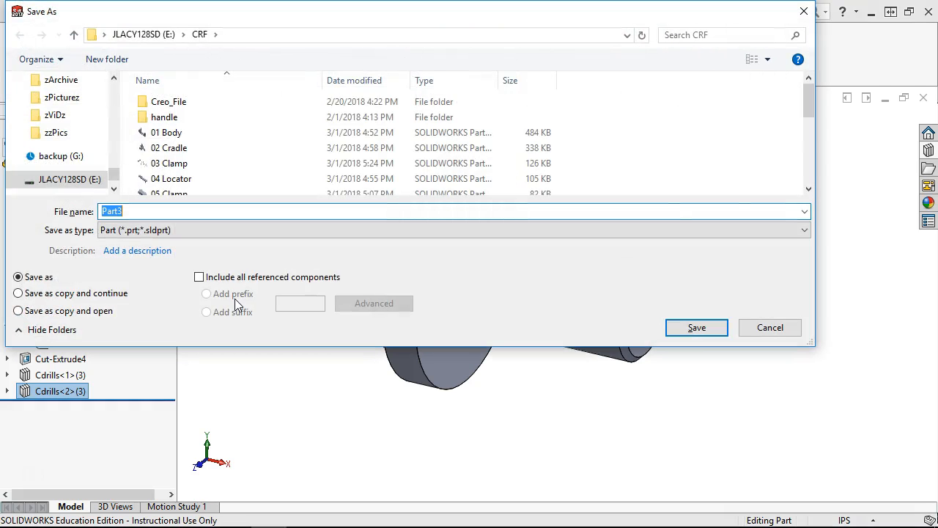
{"action": "type", "text": "15 Rough Locator"}
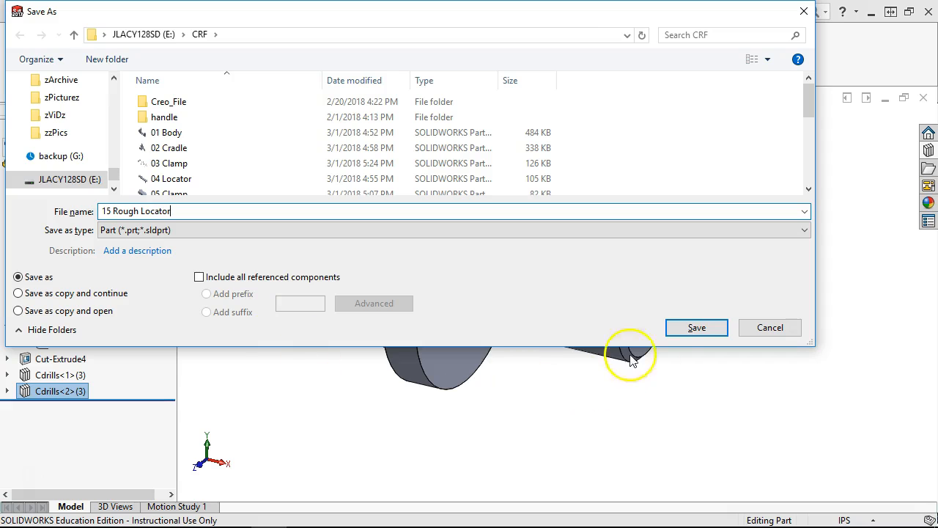
{"action": "left_click", "coordinate": [695, 327]}
{"action": "middle_click_drag", "start_coordinate": [554, 310], "coordinate": [662, 232]}
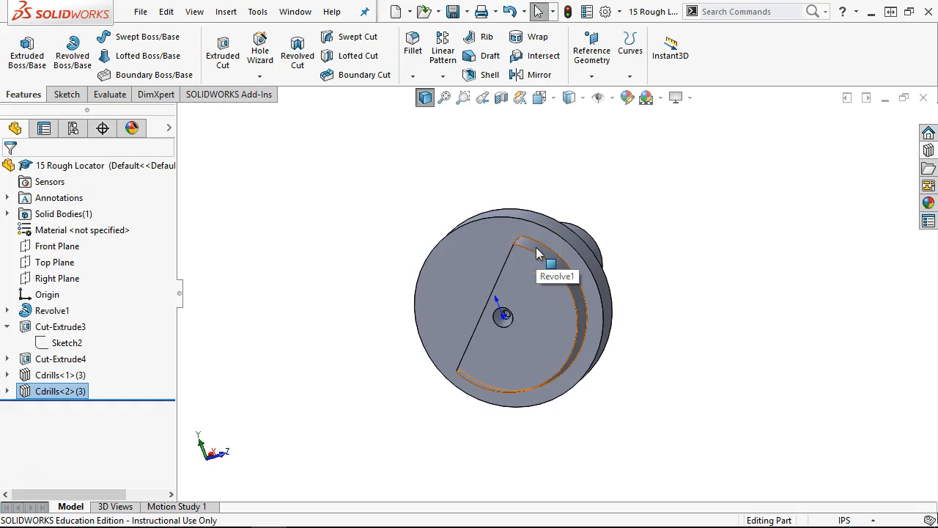
{"action": "left_click", "coordinate": [710, 330]}
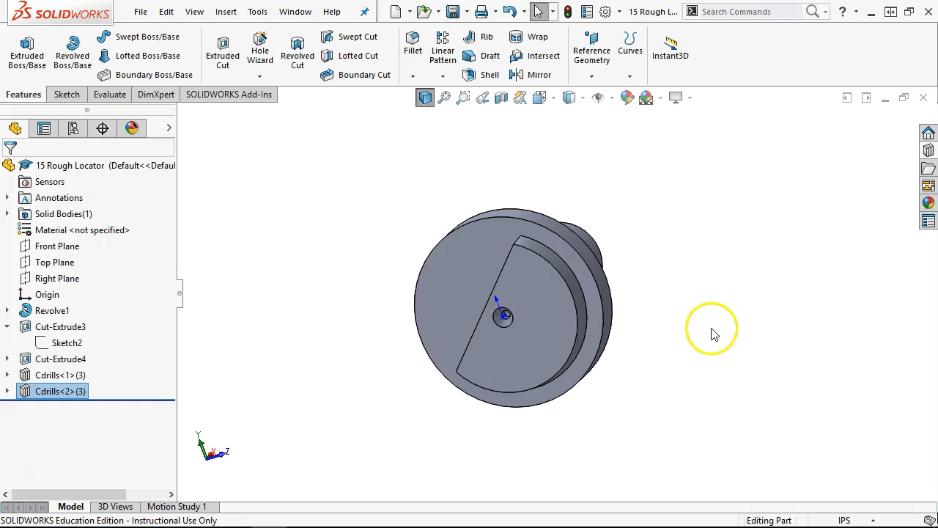
{"action": "key", "text": "ctrl+1"}
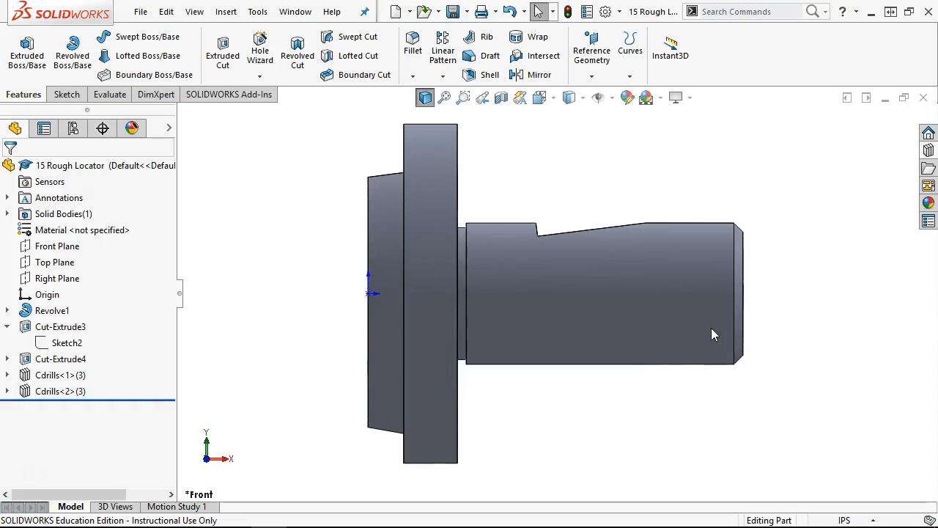
{"action": "key", "text": "ctrl+3"}
{"action": "key", "text": "alt+Right"}
{"action": "key", "text": "alt+Right"}
{"action": "key", "text": "alt+Right"}
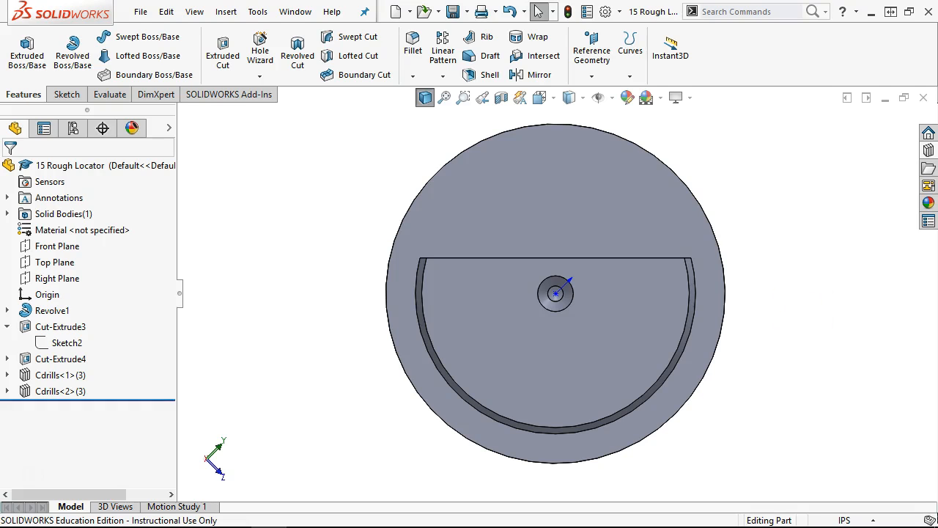
{"action": "middle_click_drag", "start_coordinate": [806, 239], "coordinate": [730, 278]}
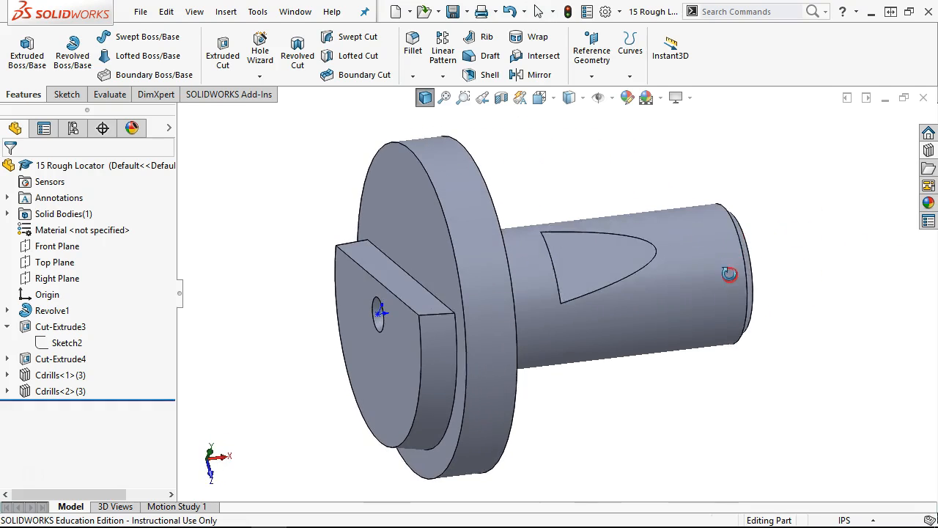
{"action": "left_click", "coordinate": [571, 271]}
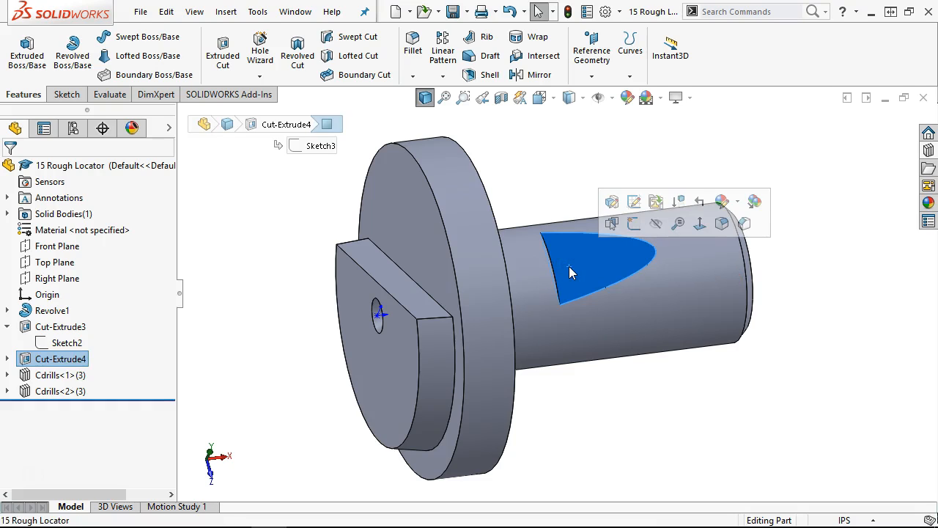
{"action": "middle_click_drag", "start_coordinate": [570, 269], "coordinate": [588, 163]}
{"action": "middle_click_drag", "start_coordinate": [418, 209], "coordinate": [440, 301]}
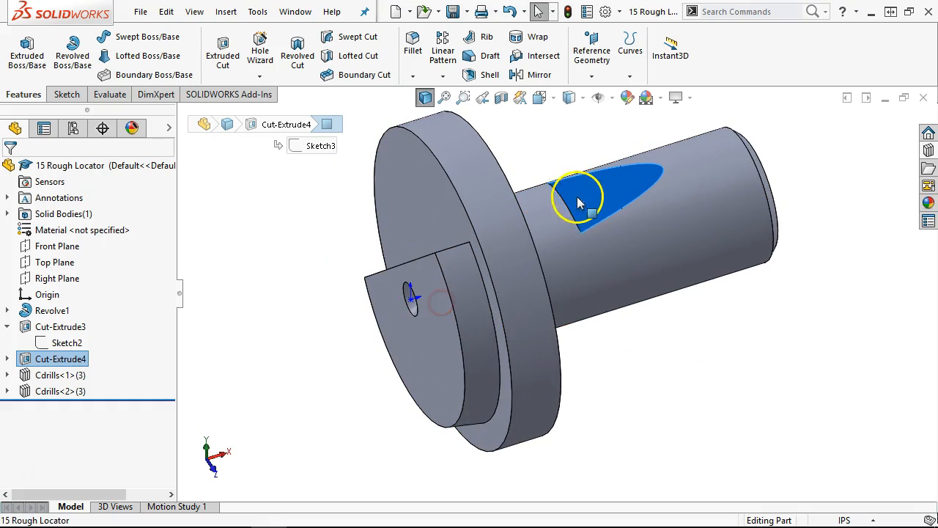
{"action": "middle_click_drag", "start_coordinate": [583, 199], "coordinate": [623, 287]}
{"action": "scroll", "coordinate": [569, 153], "scroll_direction": "up", "scroll_amount": 1}
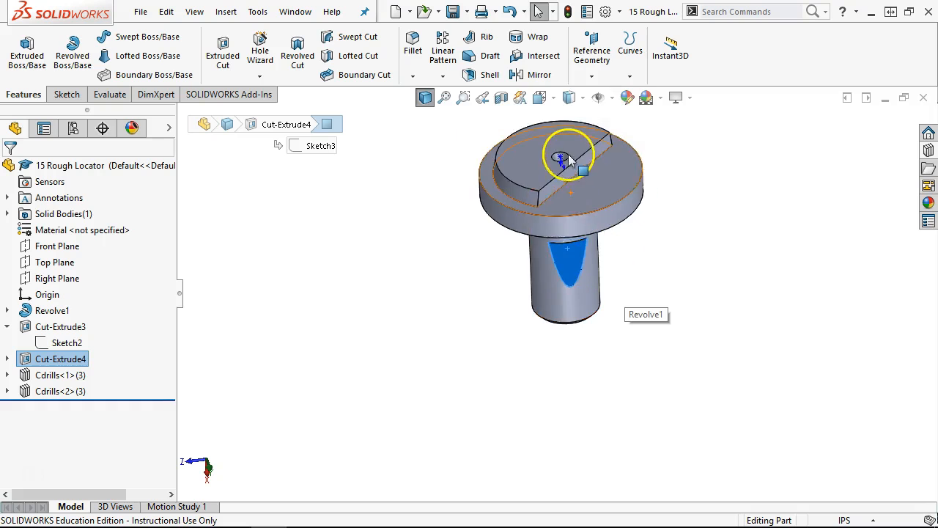
{"action": "scroll", "coordinate": [564, 158], "scroll_direction": "down", "scroll_amount": 4}
{"action": "middle_click_drag", "start_coordinate": [559, 189], "coordinate": [592, 168]}
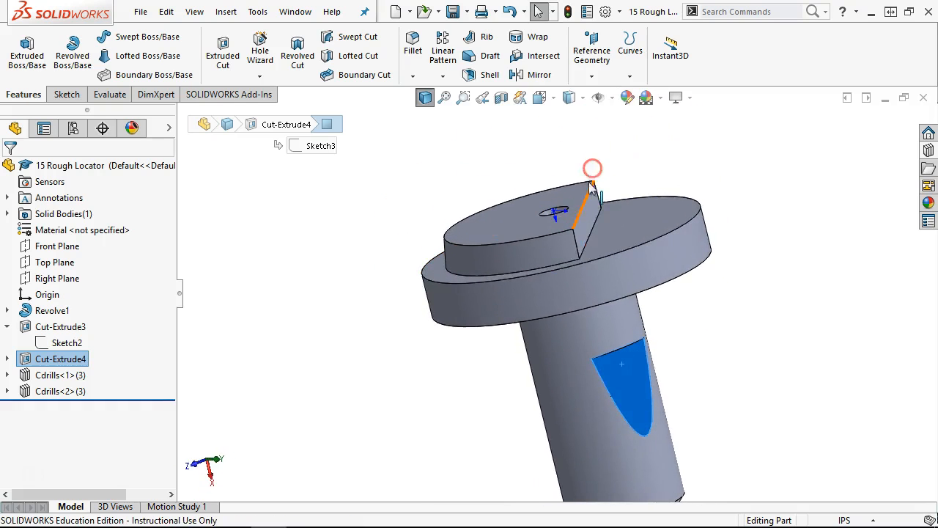
{"action": "left_click", "coordinate": [729, 309]}
{"action": "key", "text": "ctrl+7"}
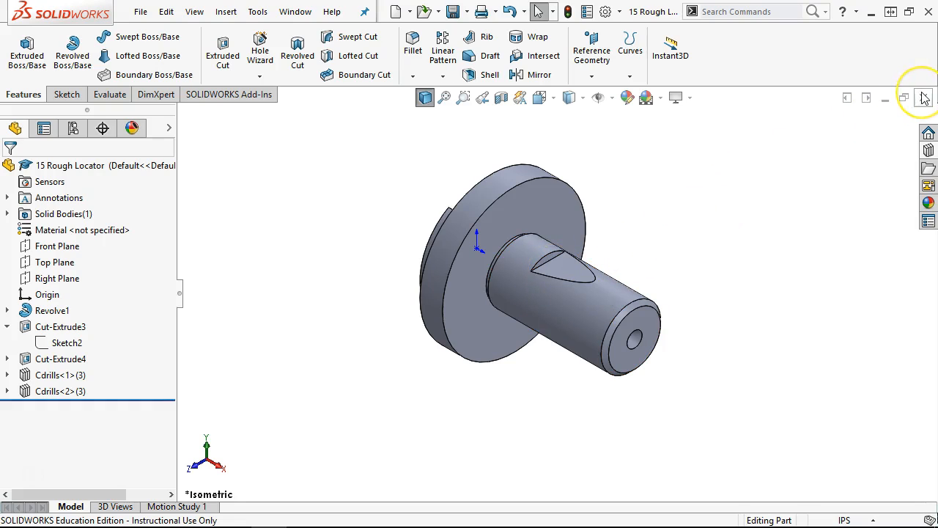
{"action": "left_click_drag", "start_coordinate": [937, 4], "coordinate": [329, 1]}
- Highlight the 3 CLAMP, 15 ROUGH LOCATER and 5 CLAMP labels in yellow
{"action": "left_click", "coordinate": [667, 75]}
{"action": "scroll", "coordinate": [267, 201], "scroll_direction": "up", "scroll_amount": 1}
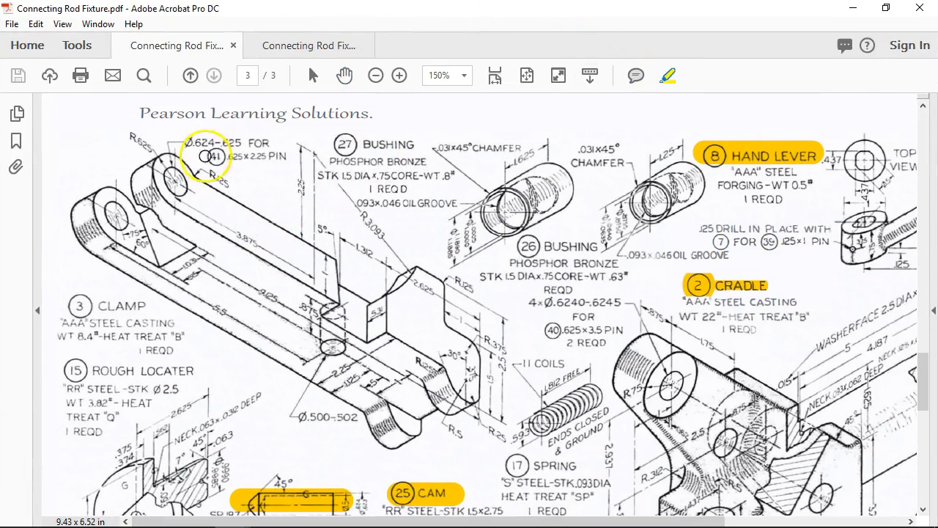
{"action": "scroll", "coordinate": [176, 235], "scroll_direction": "down", "scroll_amount": 1}
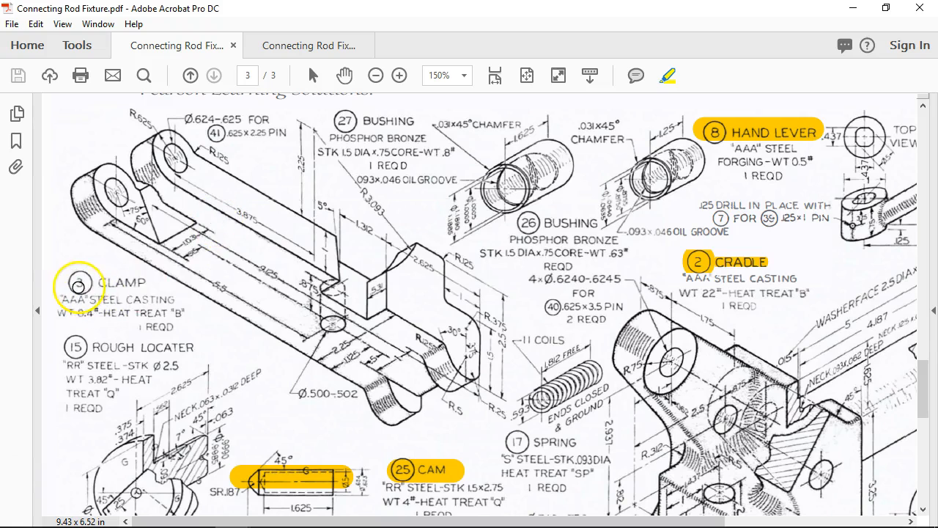
{"action": "left_click_drag", "start_coordinate": [70, 281], "coordinate": [143, 286]}
{"action": "left_click_drag", "start_coordinate": [68, 346], "coordinate": [168, 347]}
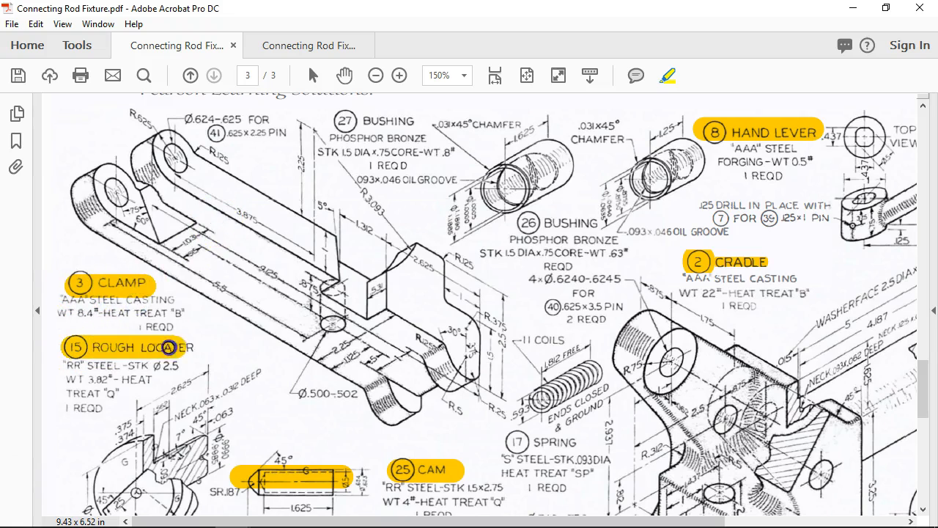
{"action": "scroll", "coordinate": [315, 370], "scroll_direction": "down", "scroll_amount": 4}
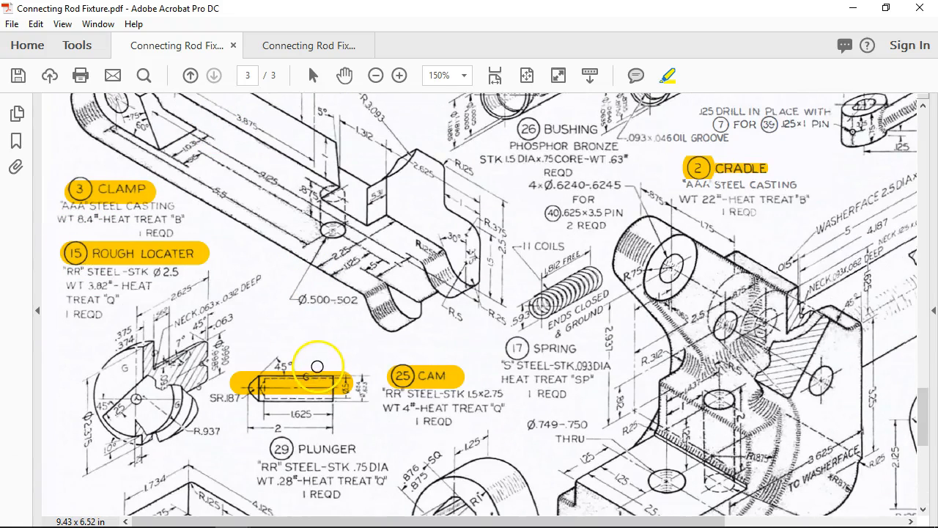
{"action": "scroll", "coordinate": [317, 364], "scroll_direction": "down", "scroll_amount": 4}
{"action": "scroll", "coordinate": [317, 365], "scroll_direction": "down", "scroll_amount": 3}
{"action": "left_click_drag", "start_coordinate": [56, 388], "coordinate": [155, 389]}
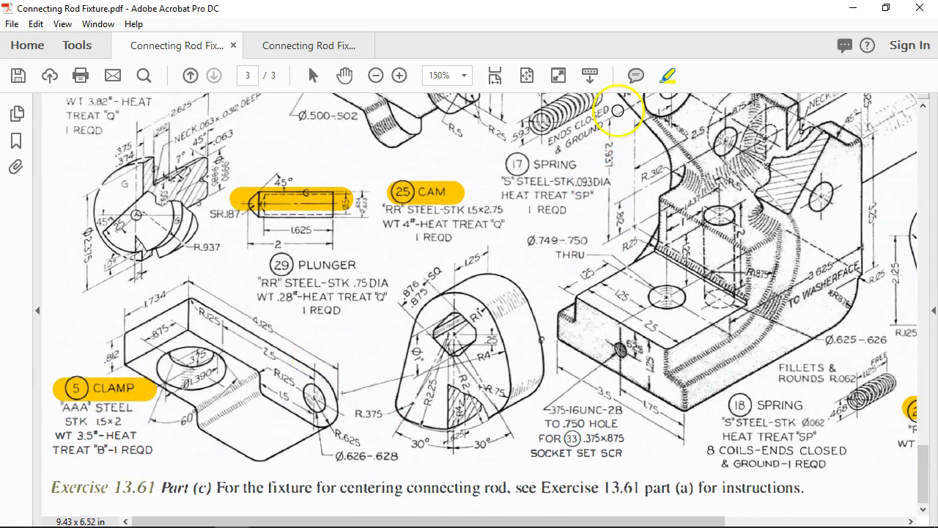
- Zoom out to 125% and pan down to page 2's Body, Locater and Hand Lever drawings
{"action": "left_click", "coordinate": [376, 76]}
{"action": "left_click", "coordinate": [344, 76]}
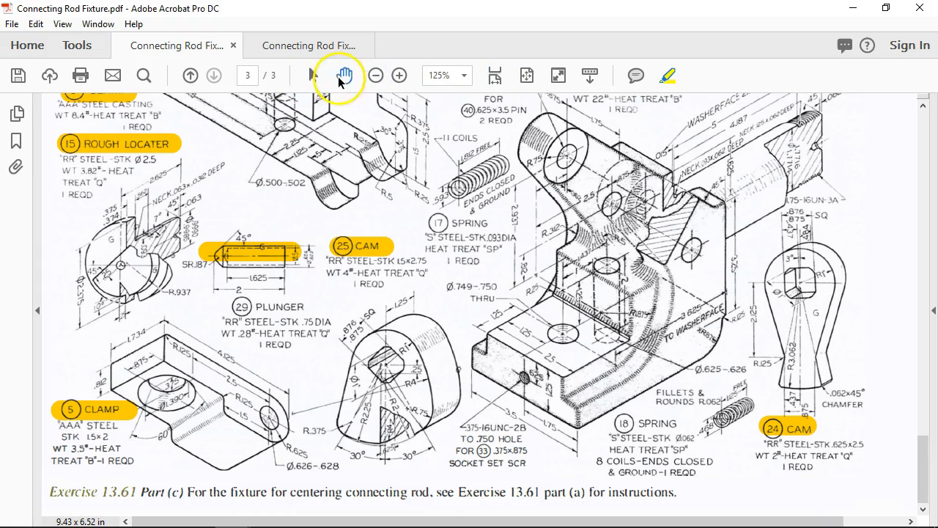
{"action": "left_click_drag", "start_coordinate": [556, 196], "coordinate": [591, 392]}
{"action": "left_click_drag", "start_coordinate": [362, 198], "coordinate": [502, 259]}
{"action": "scroll", "coordinate": [501, 258], "scroll_direction": "up", "scroll_amount": 5}
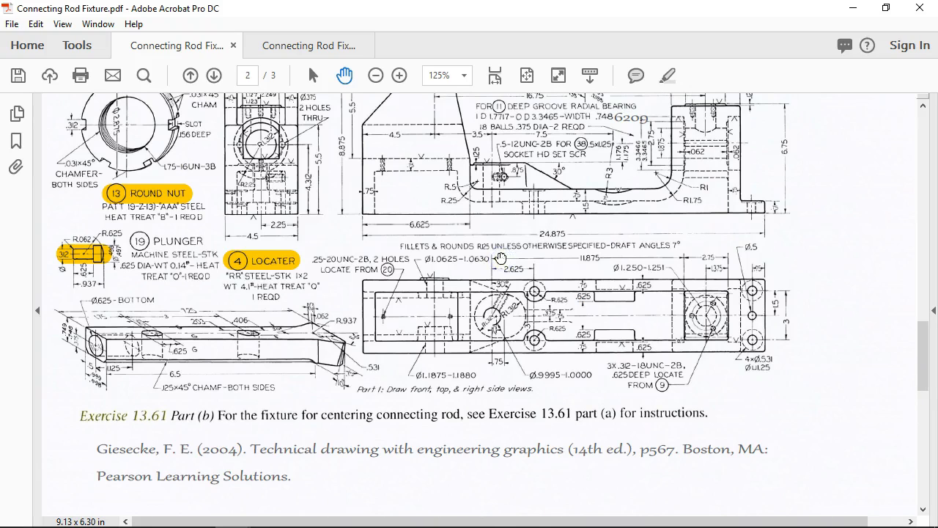
{"action": "left_click_drag", "start_coordinate": [486, 187], "coordinate": [561, 337]}
{"action": "scroll", "coordinate": [561, 338], "scroll_direction": "up", "scroll_amount": 6}
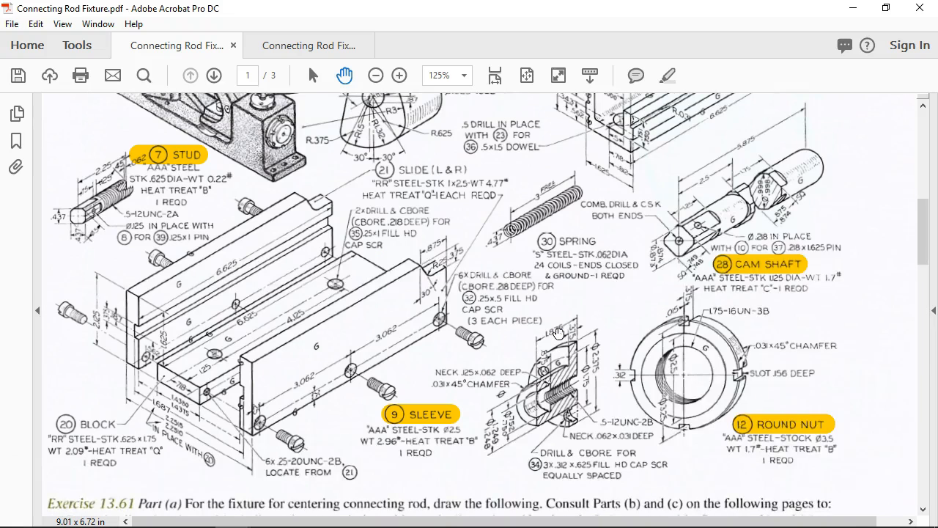
{"action": "scroll", "coordinate": [558, 333], "scroll_direction": "up", "scroll_amount": 2}
{"action": "scroll", "coordinate": [558, 333], "scroll_direction": "up", "scroll_amount": 2}
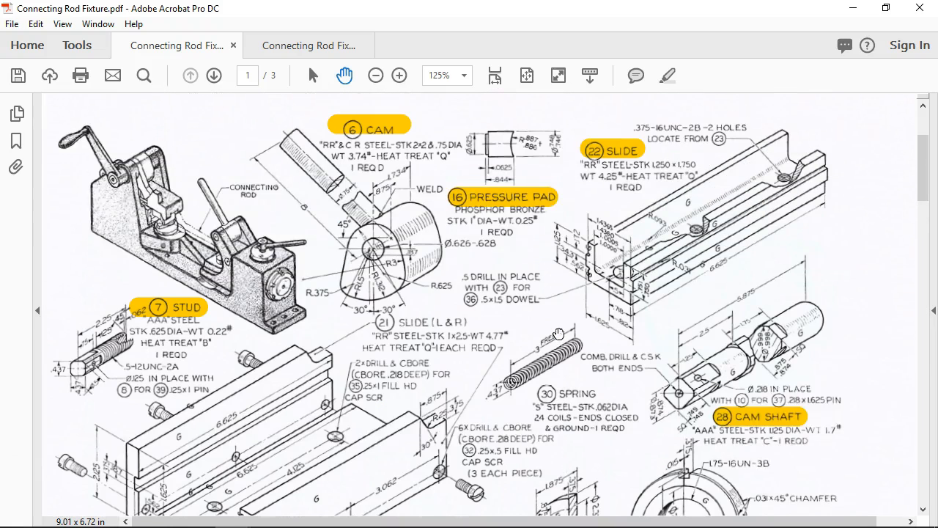
{"action": "scroll", "coordinate": [558, 334], "scroll_direction": "up", "scroll_amount": 1}
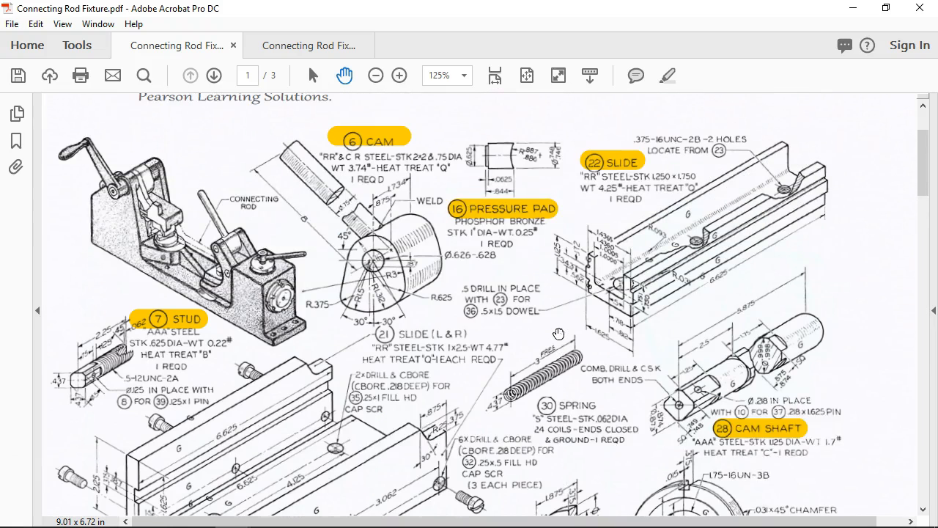
{"action": "scroll", "coordinate": [559, 334], "scroll_direction": "up", "scroll_amount": 1}
{"action": "scroll", "coordinate": [559, 333], "scroll_direction": "down", "scroll_amount": 6}
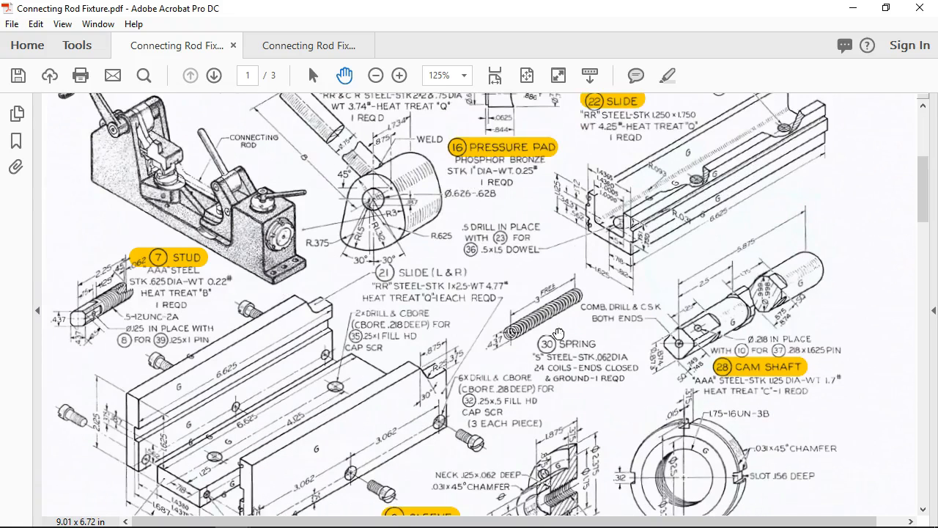
{"action": "scroll", "coordinate": [558, 334], "scroll_direction": "down", "scroll_amount": 1}
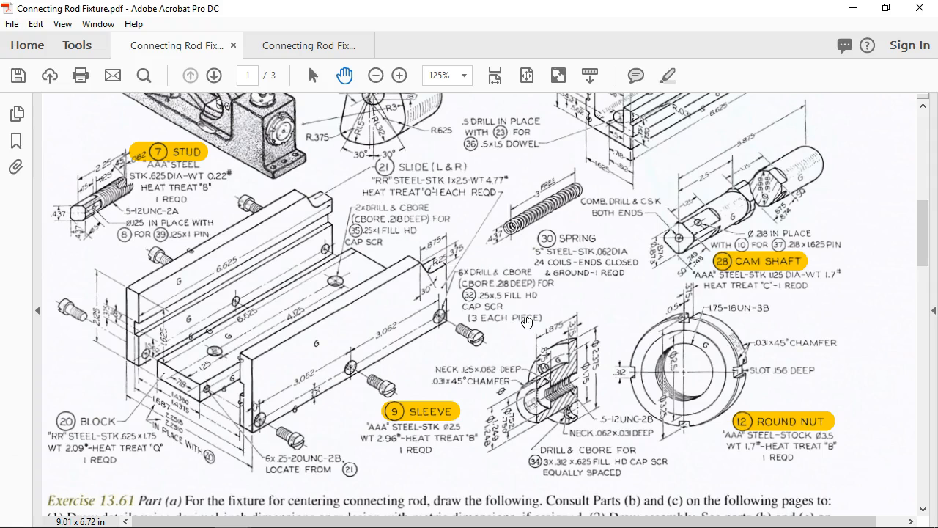
{"action": "scroll", "coordinate": [527, 322], "scroll_direction": "down", "scroll_amount": 5}
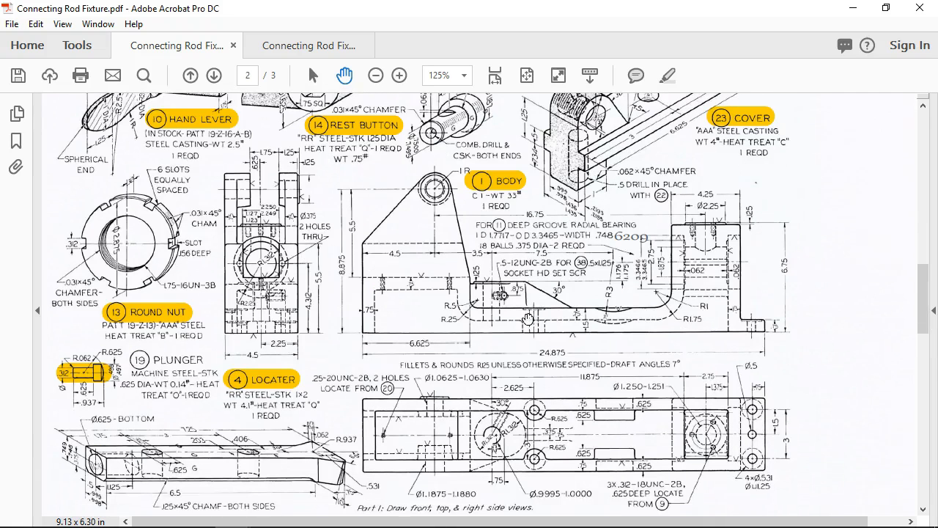
{"action": "scroll", "coordinate": [528, 318], "scroll_direction": "down", "scroll_amount": 1}
{"action": "mouse_move", "coordinate": [526, 232]}
{"action": "left_mouse_down"}
{"action": "mouse_move", "coordinate": [552, 342]}
{"action": "mouse_move", "coordinate": [552, 269]}
{"action": "left_mouse_up"}
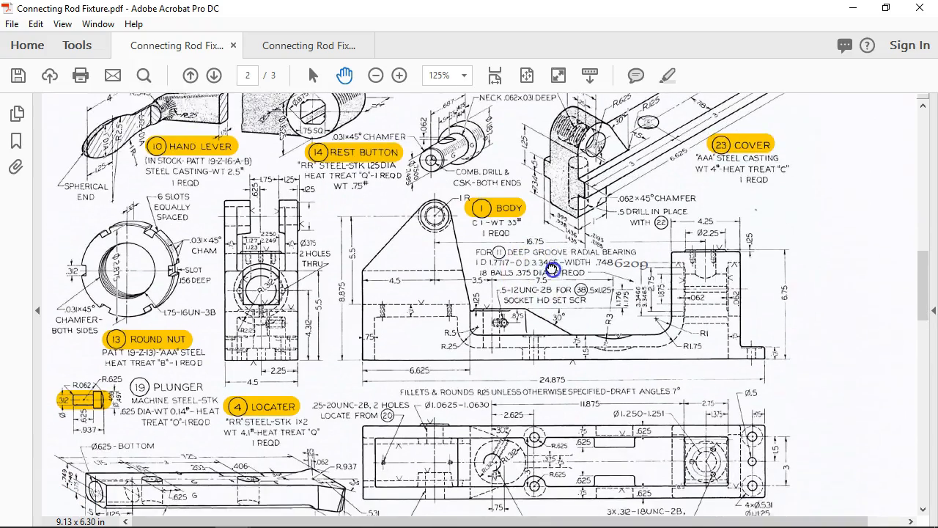